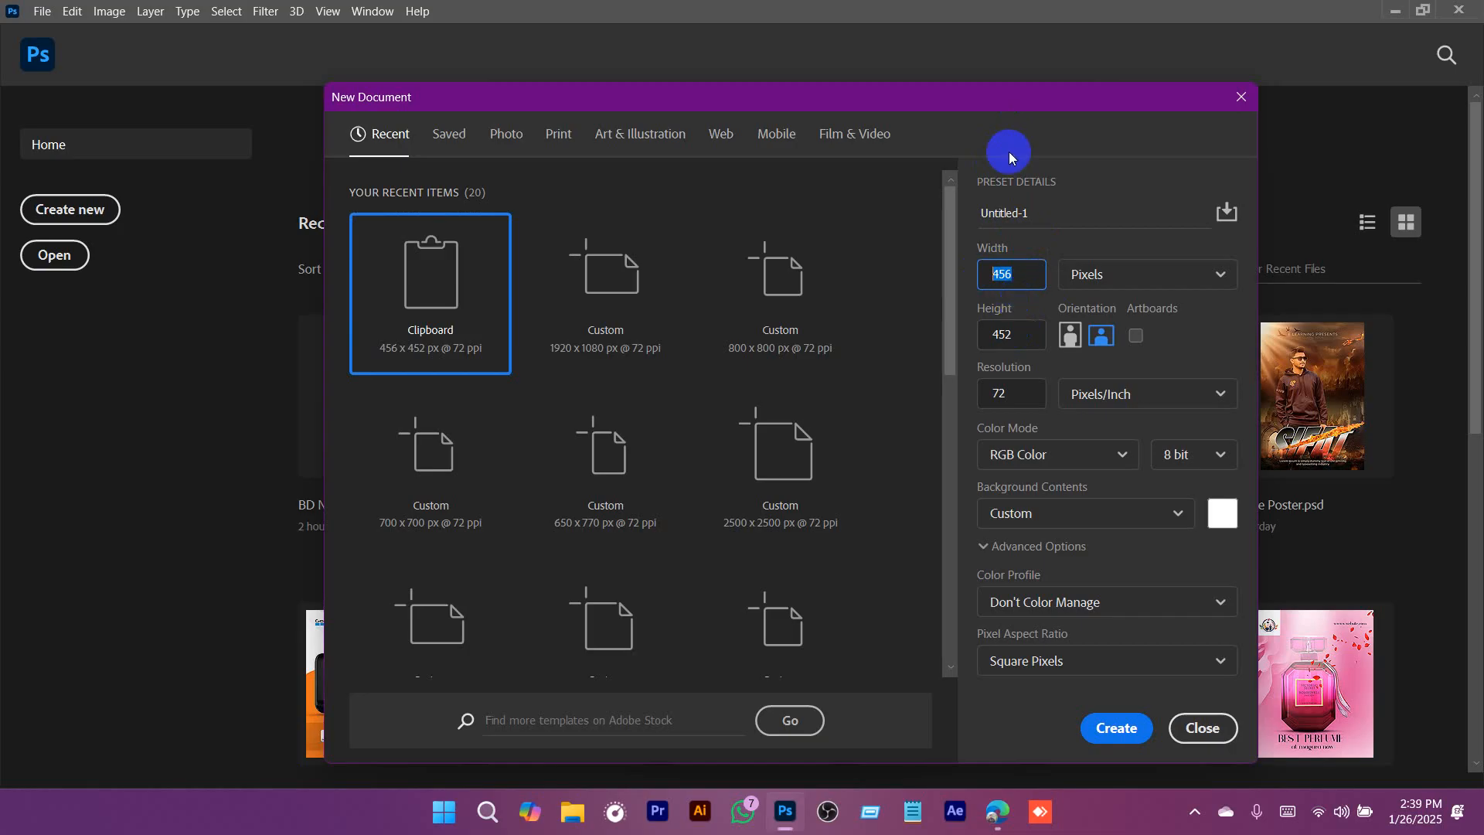
# Create a document named "Car wash SM banner" with a width and height of 1500 pixels.
pyautogui.doubleClick(1014, 273)
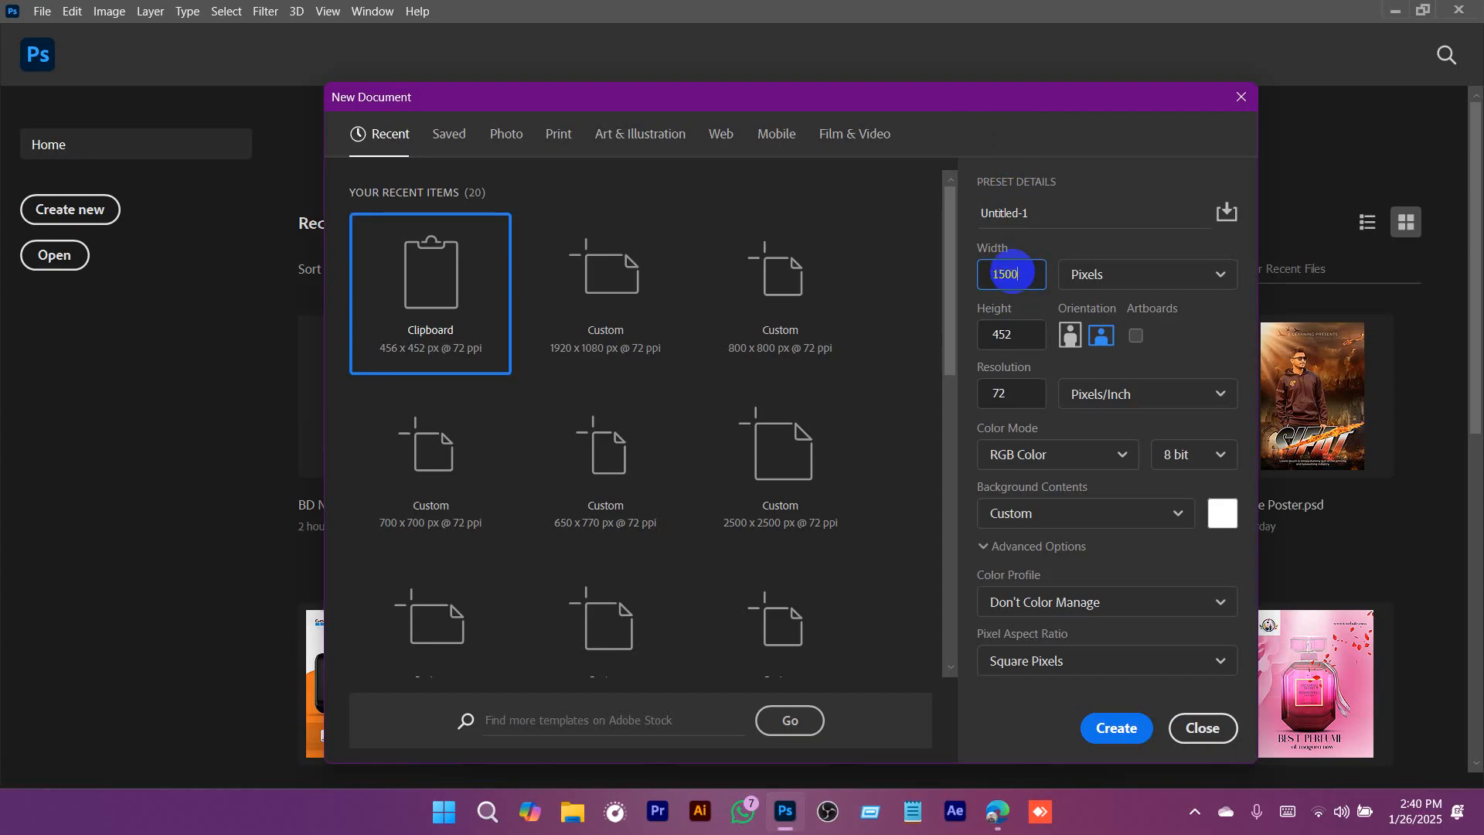
pyautogui.moveTo(1022, 334); pyautogui.dragTo(959, 344)
pyautogui.write('150')
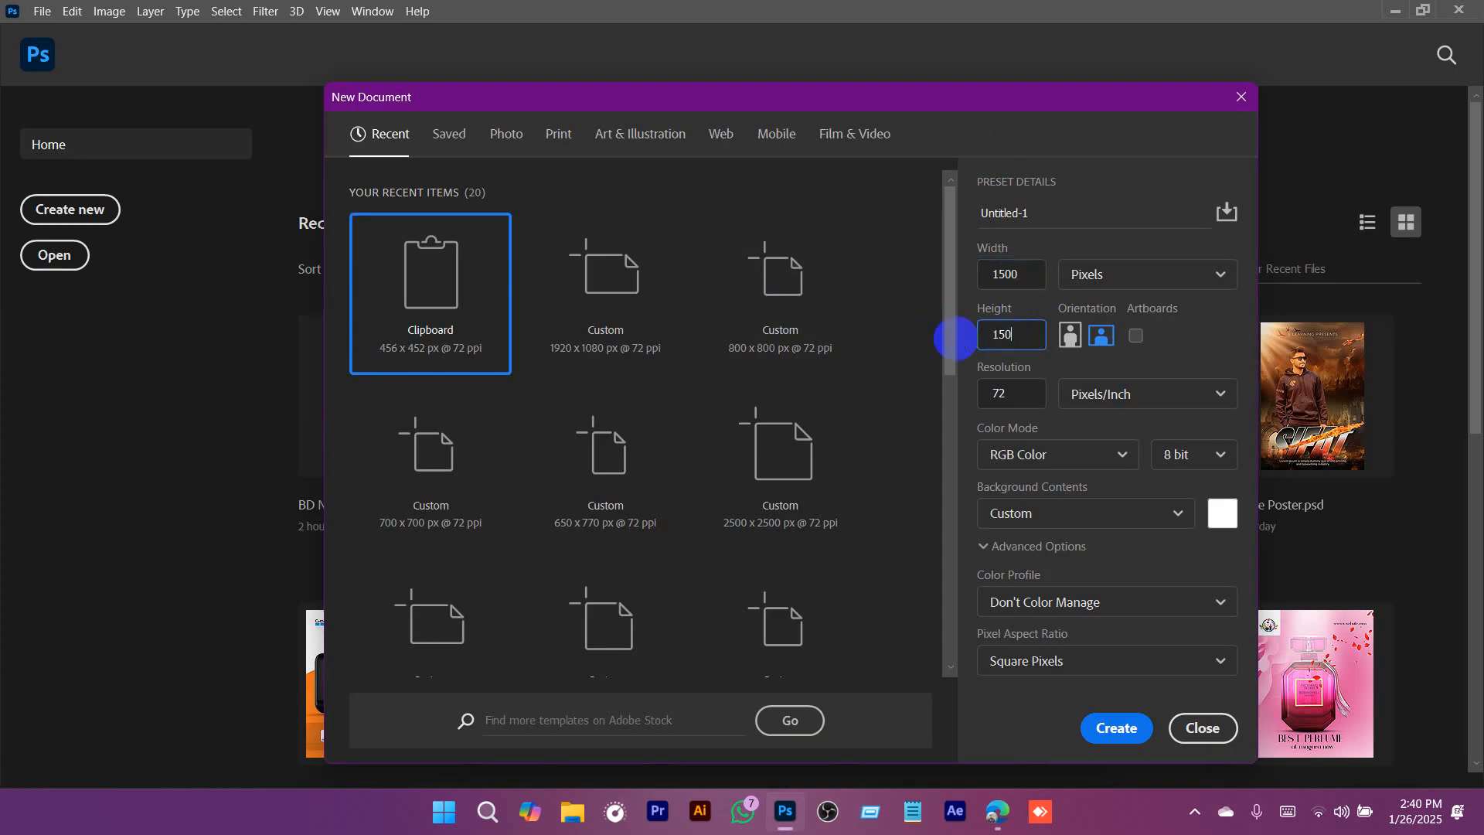
pyautogui.write('0')
pyautogui.click(1032, 207)
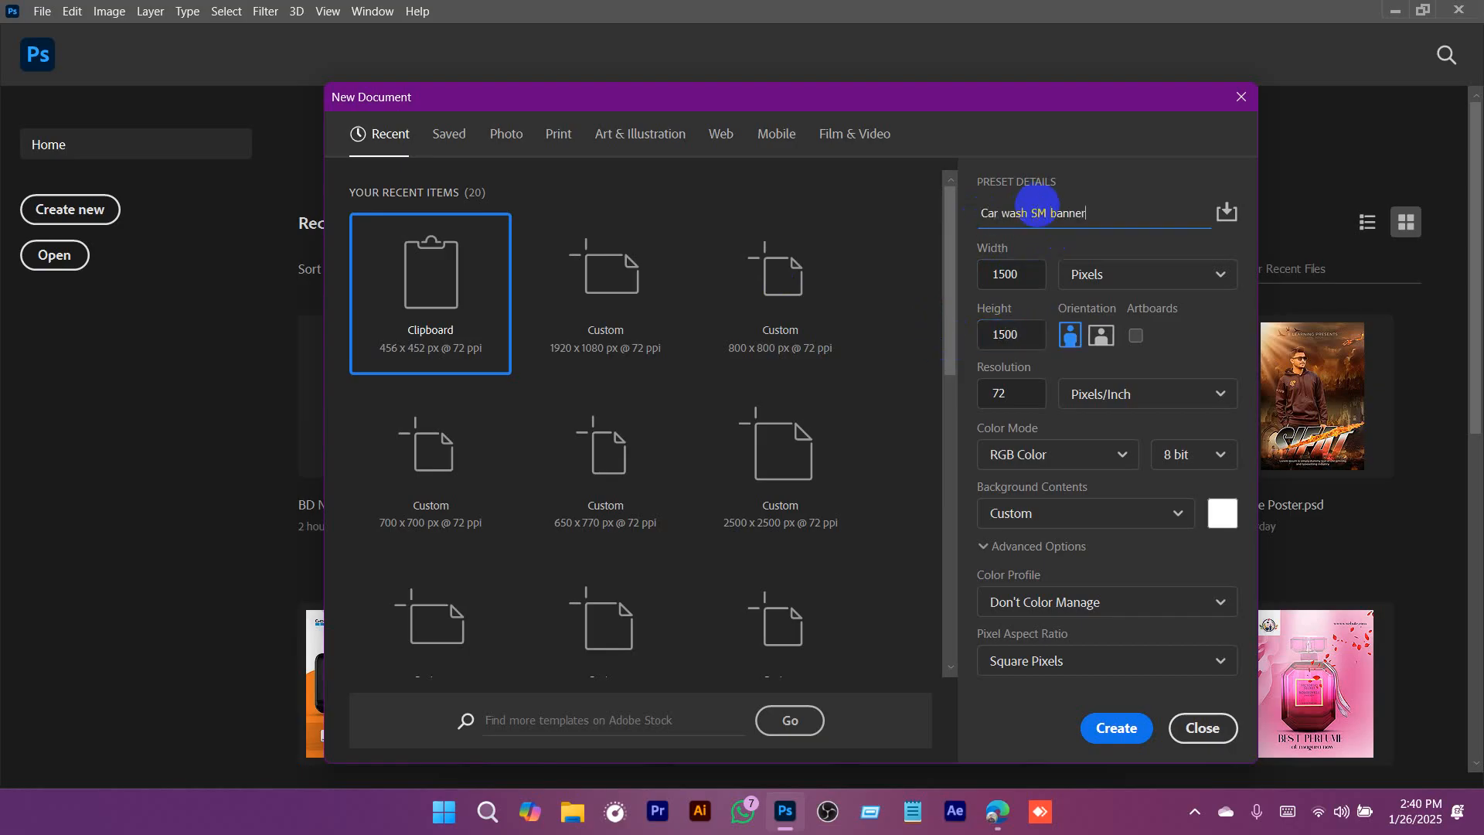
pyautogui.click(1146, 725)
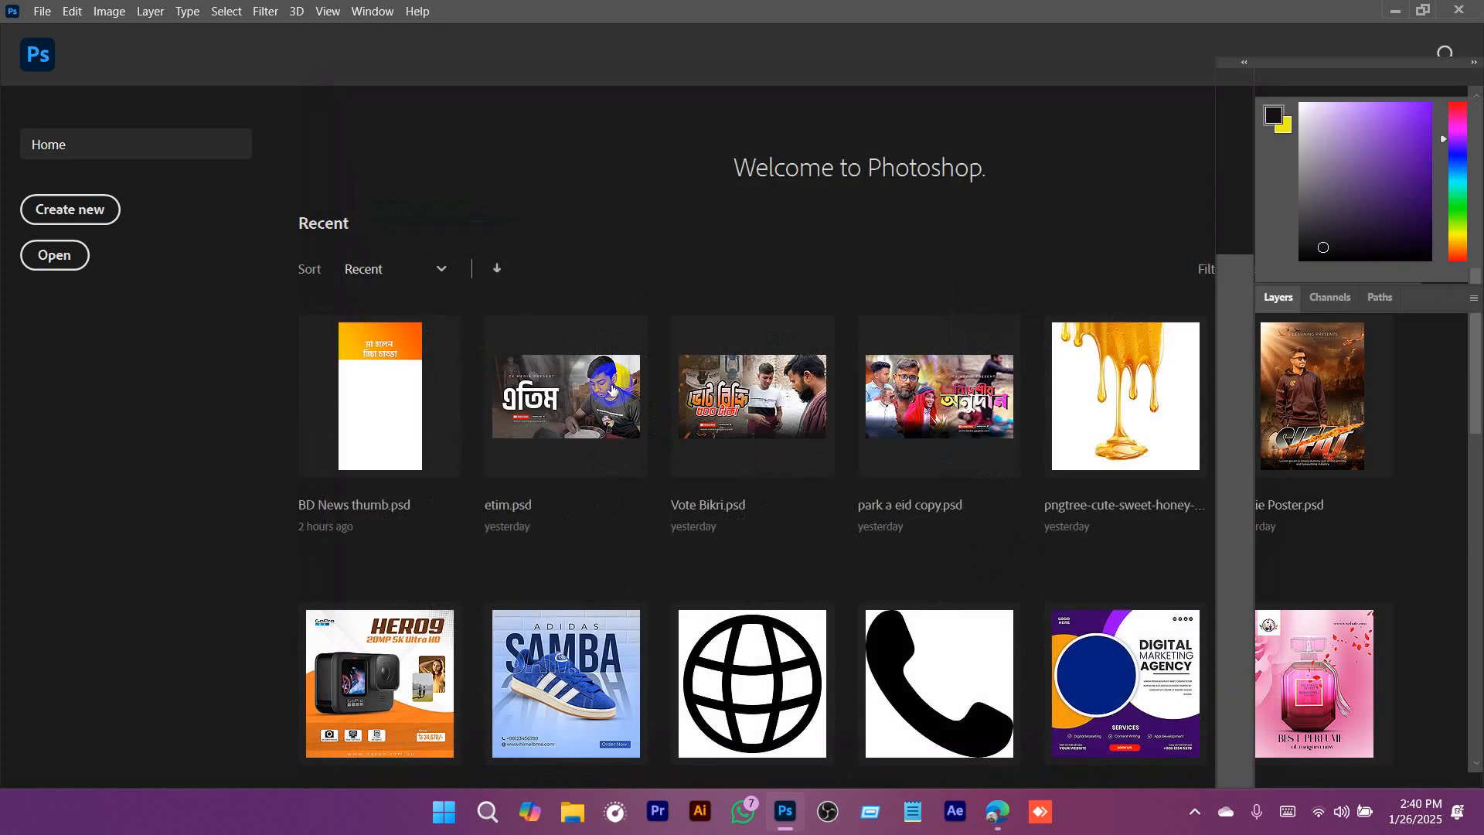
# Paste the copied reference banner into the document and enlarge it to about 1276 × 1265 px.
pyautogui.hotkey('ctrl', 'v')
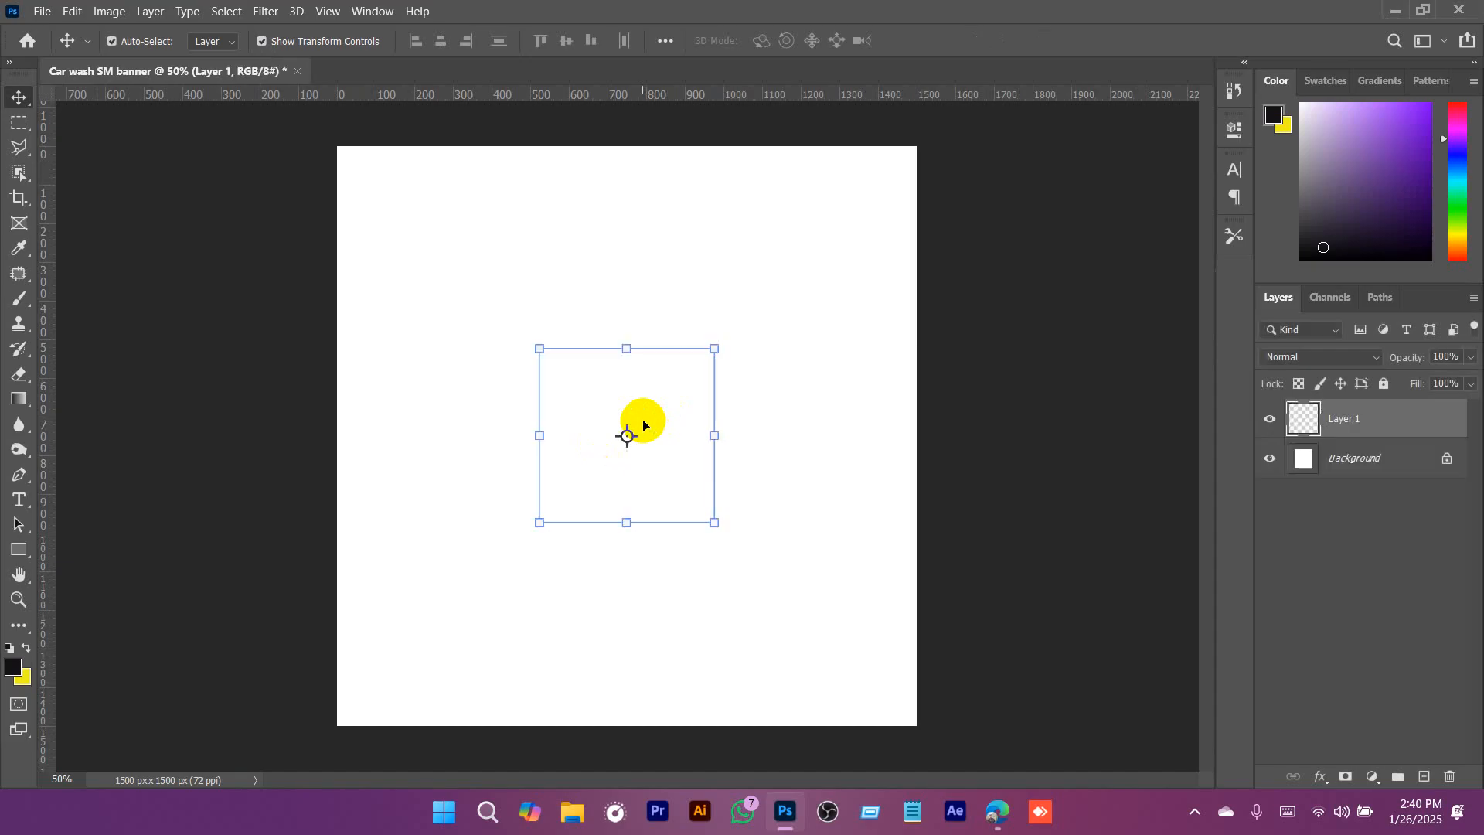
pyautogui.moveTo(714, 436); pyautogui.dragTo(871, 437)
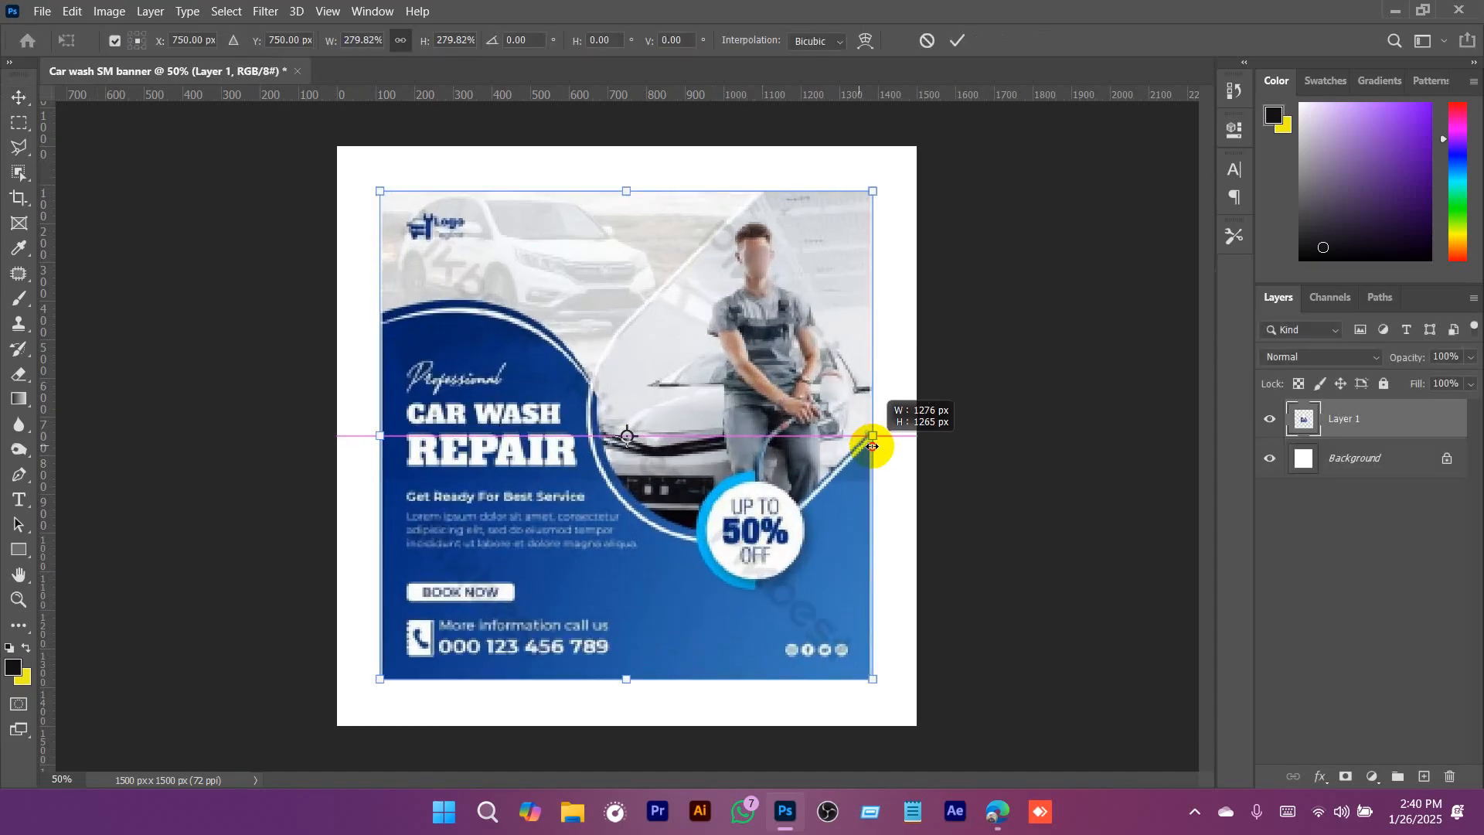
pyautogui.click(958, 38)
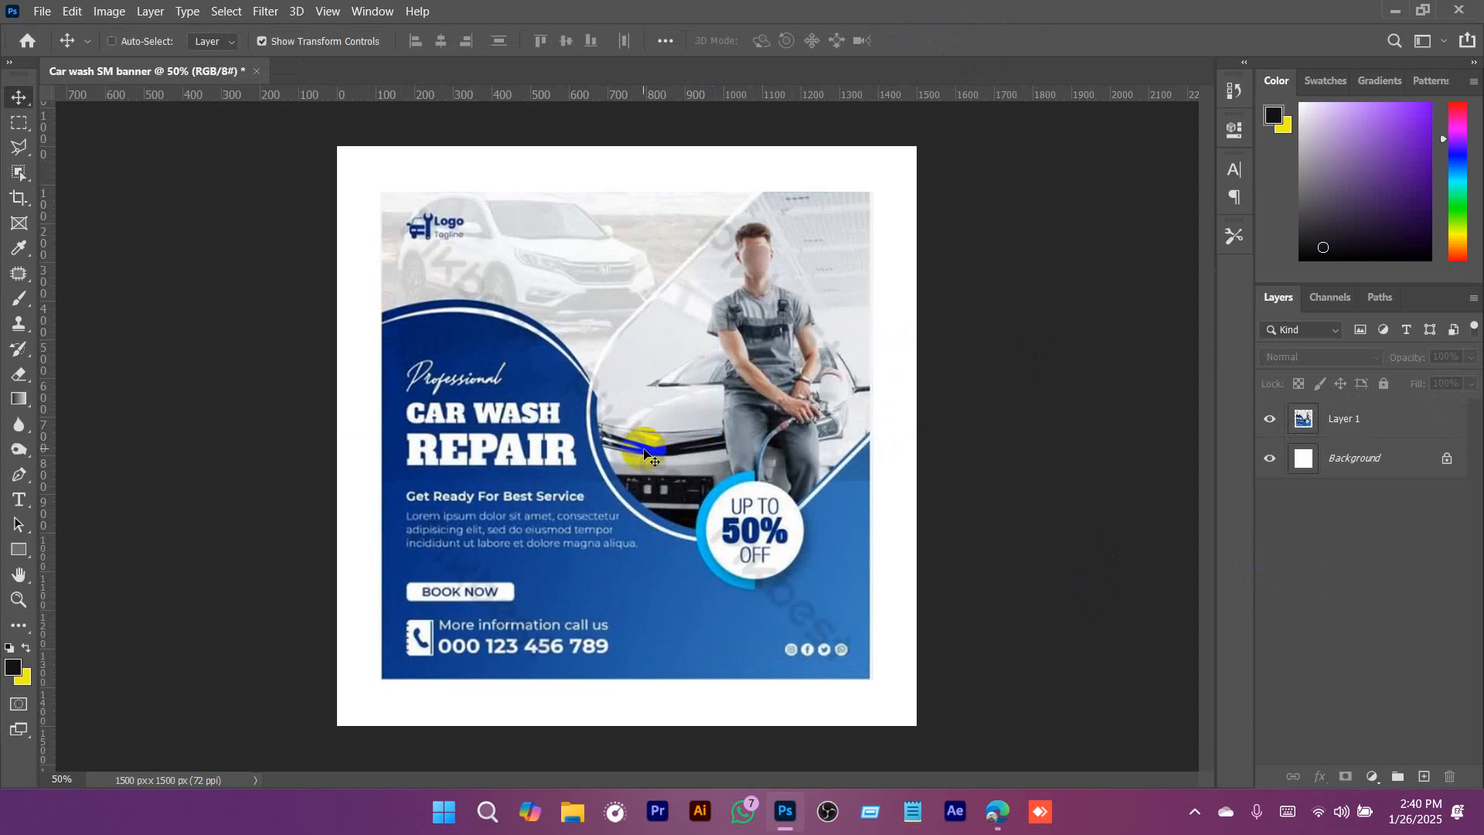
# Trace the reference banner's curved blue shape with freehand strokes on a screen capture, and discard the capture.
pyautogui.press('Print')
pyautogui.moveTo(342, 177); pyautogui.dragTo(982, 730)
pyautogui.click(994, 593)
pyautogui.moveTo(374, 315)
pyautogui.mouseDown()
pyautogui.moveTo(456, 296)
pyautogui.moveTo(552, 322)
pyautogui.moveTo(603, 364)
pyautogui.mouseUp()
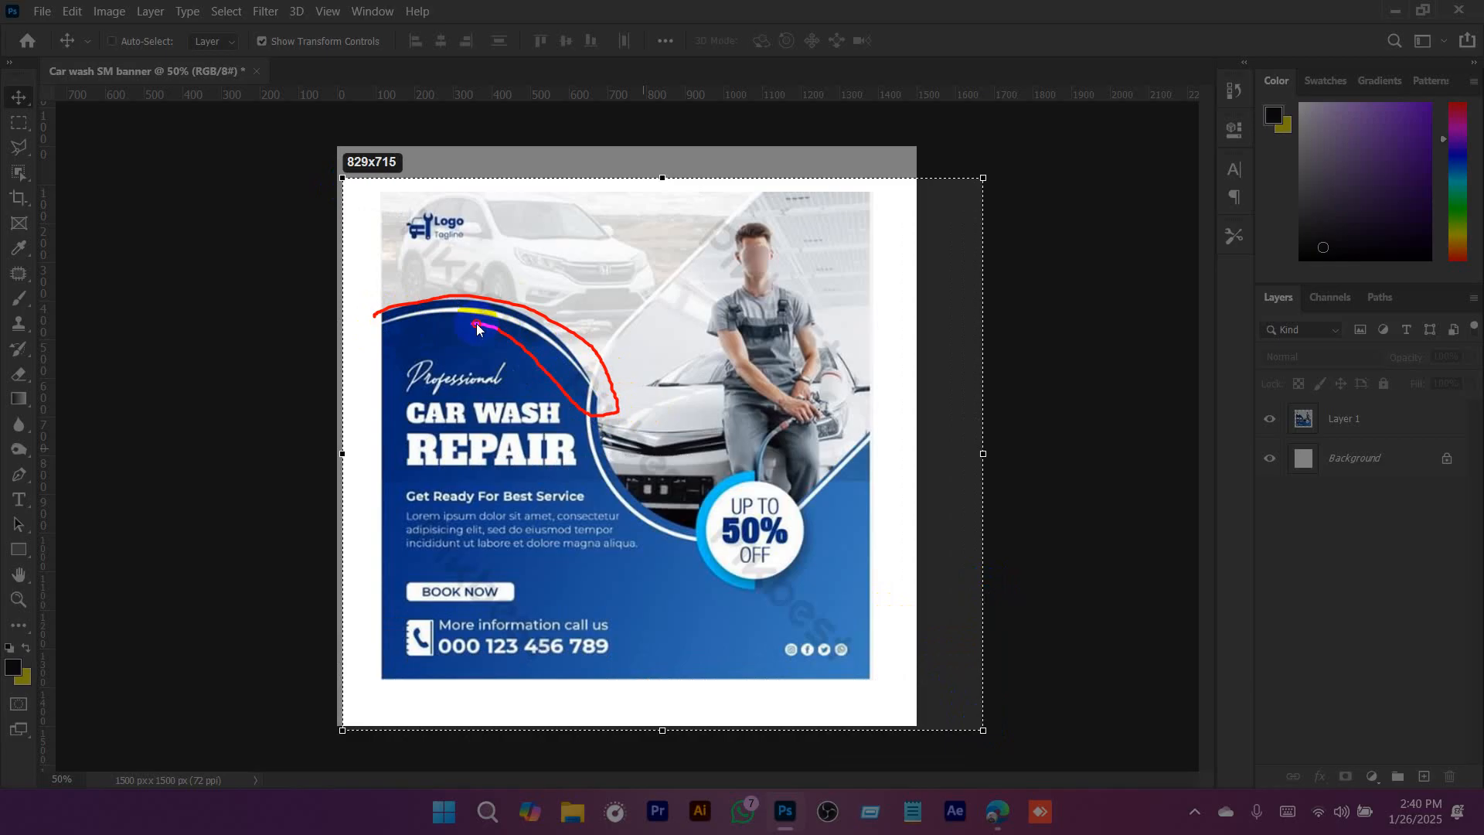
pyautogui.moveTo(476, 324)
pyautogui.mouseDown()
pyautogui.moveTo(412, 338)
pyautogui.moveTo(345, 305)
pyautogui.mouseUp()
pyautogui.moveTo(567, 300); pyautogui.dragTo(568, 446)
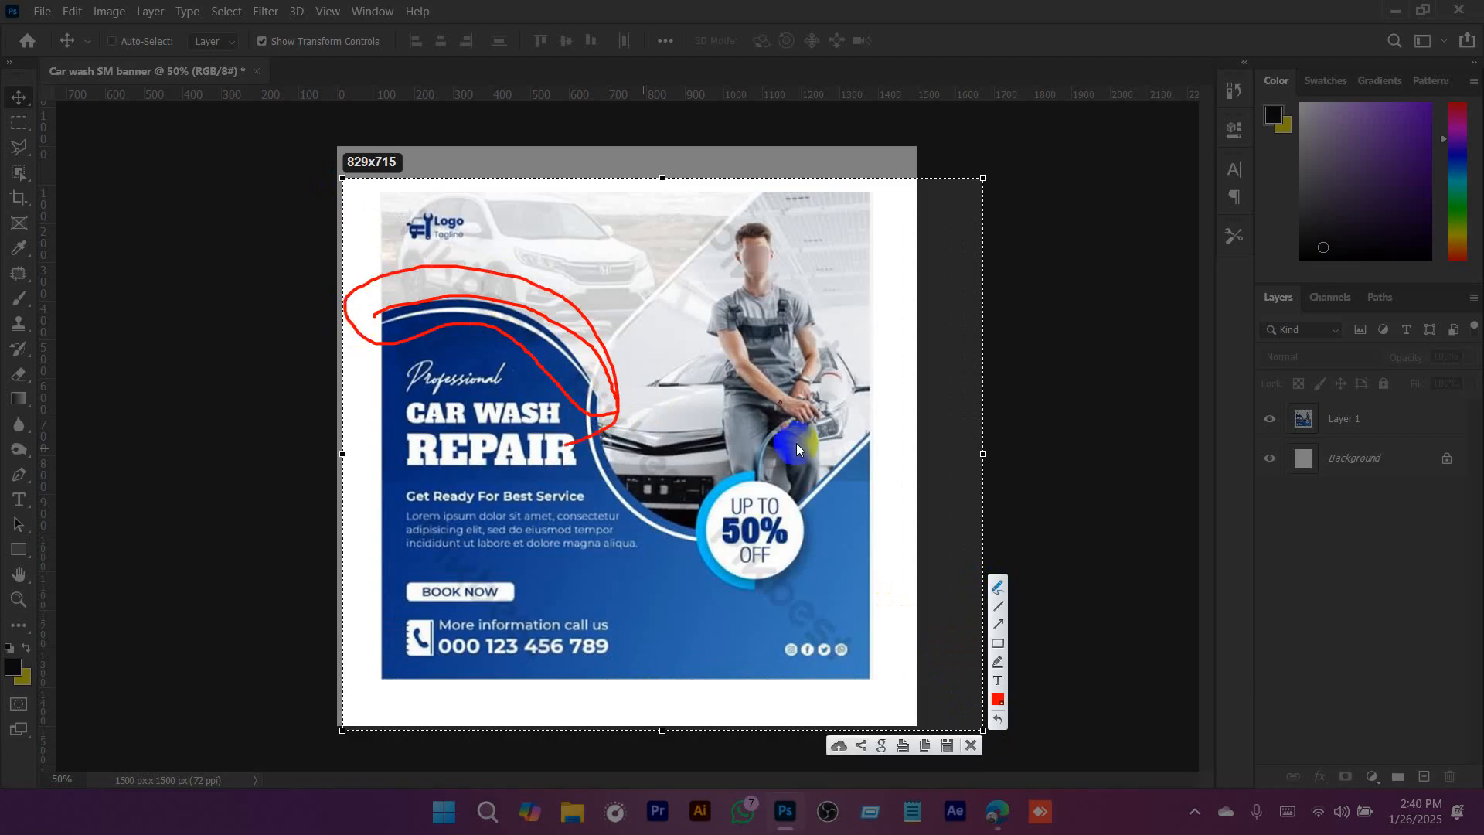
pyautogui.moveTo(376, 316); pyautogui.dragTo(400, 309)
pyautogui.moveTo(568, 350)
pyautogui.mouseDown()
pyautogui.moveTo(679, 490)
pyautogui.moveTo(997, 317)
pyautogui.mouseUp()
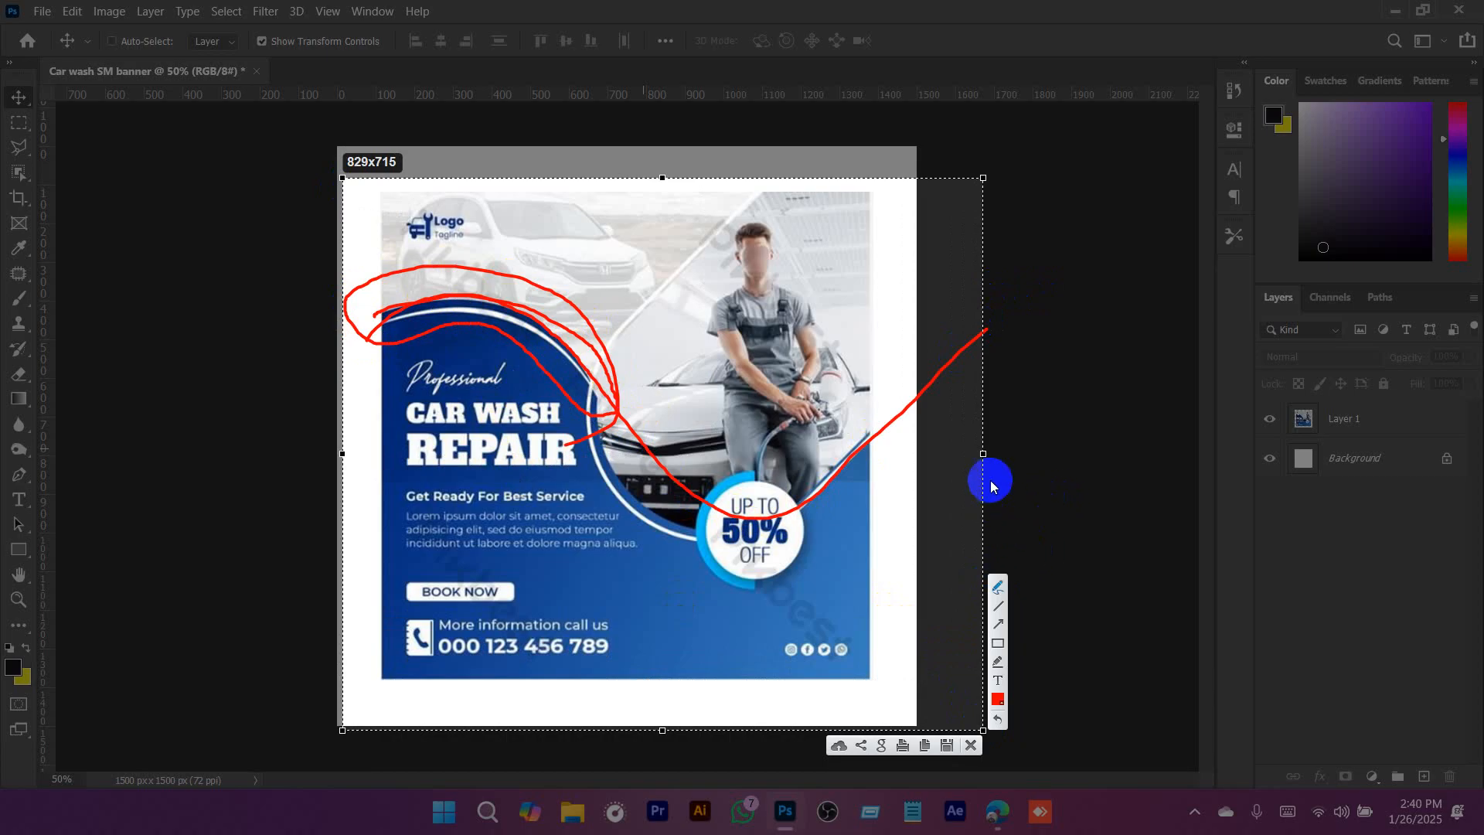
pyautogui.click(972, 745)
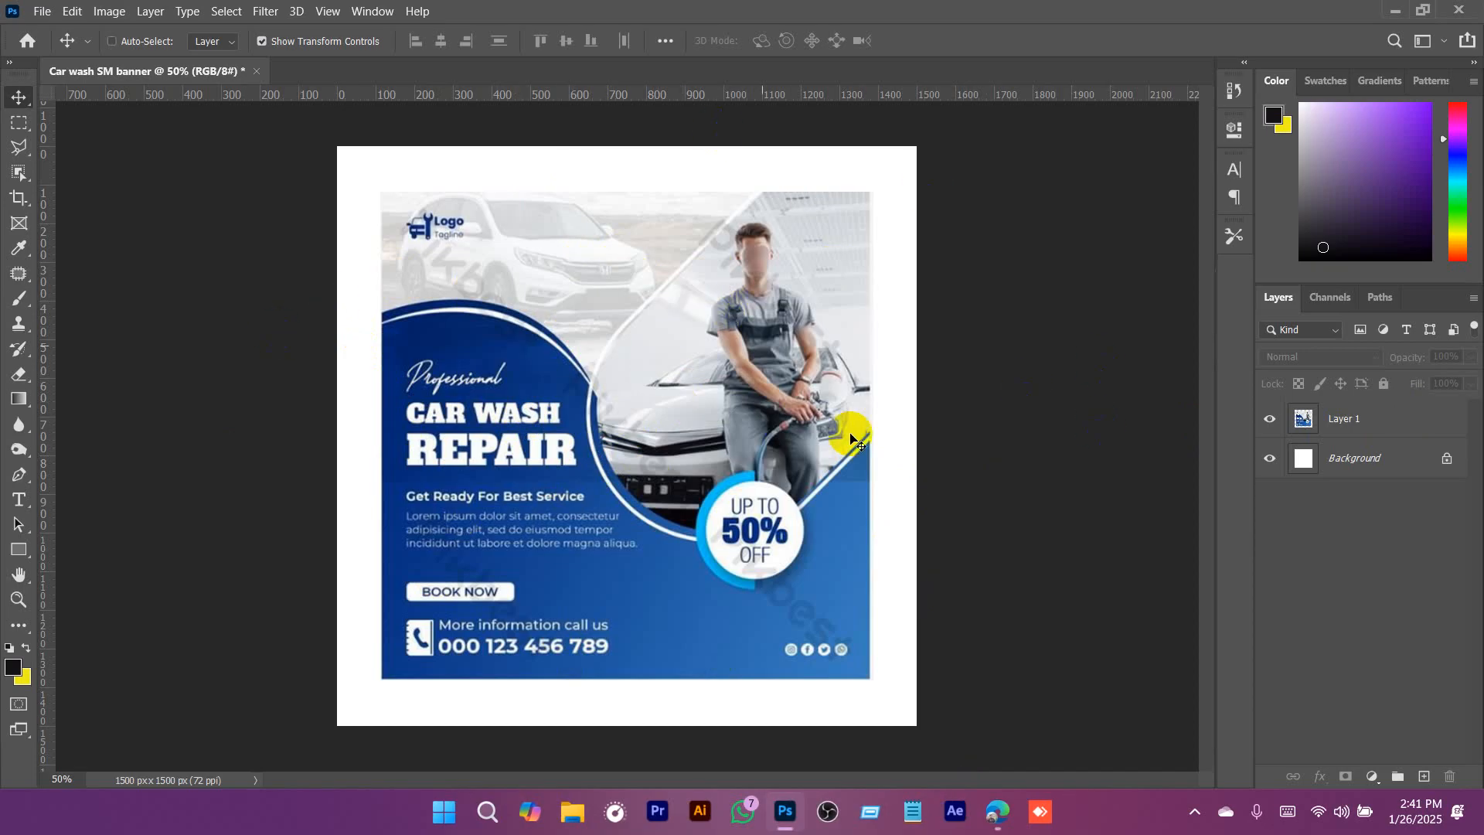
# Scale the pasted reference layer down to 72.63% and remove it from the banner document.
pyautogui.click(1358, 420)
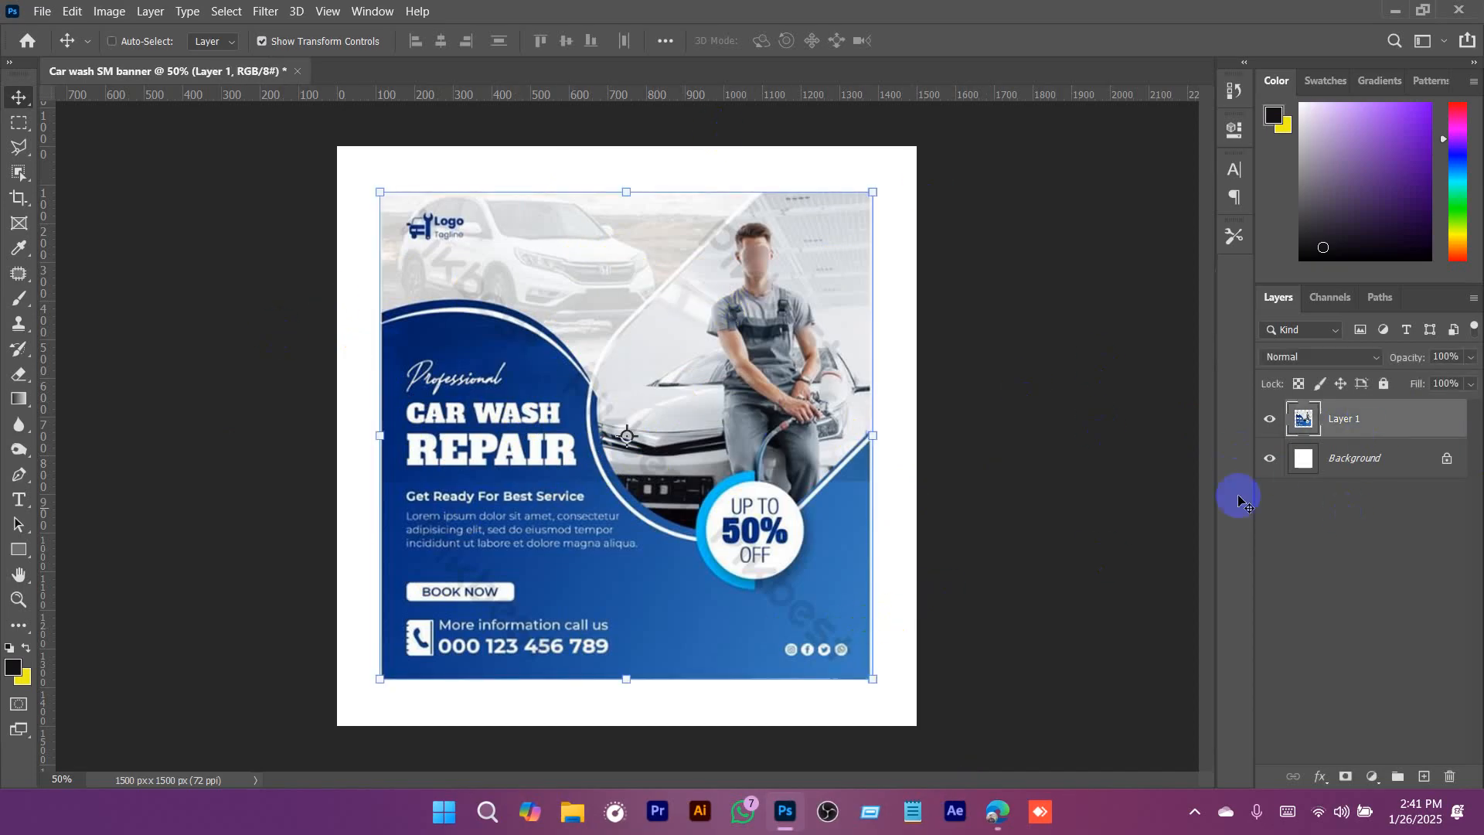
pyautogui.moveTo(626, 678); pyautogui.dragTo(626, 546)
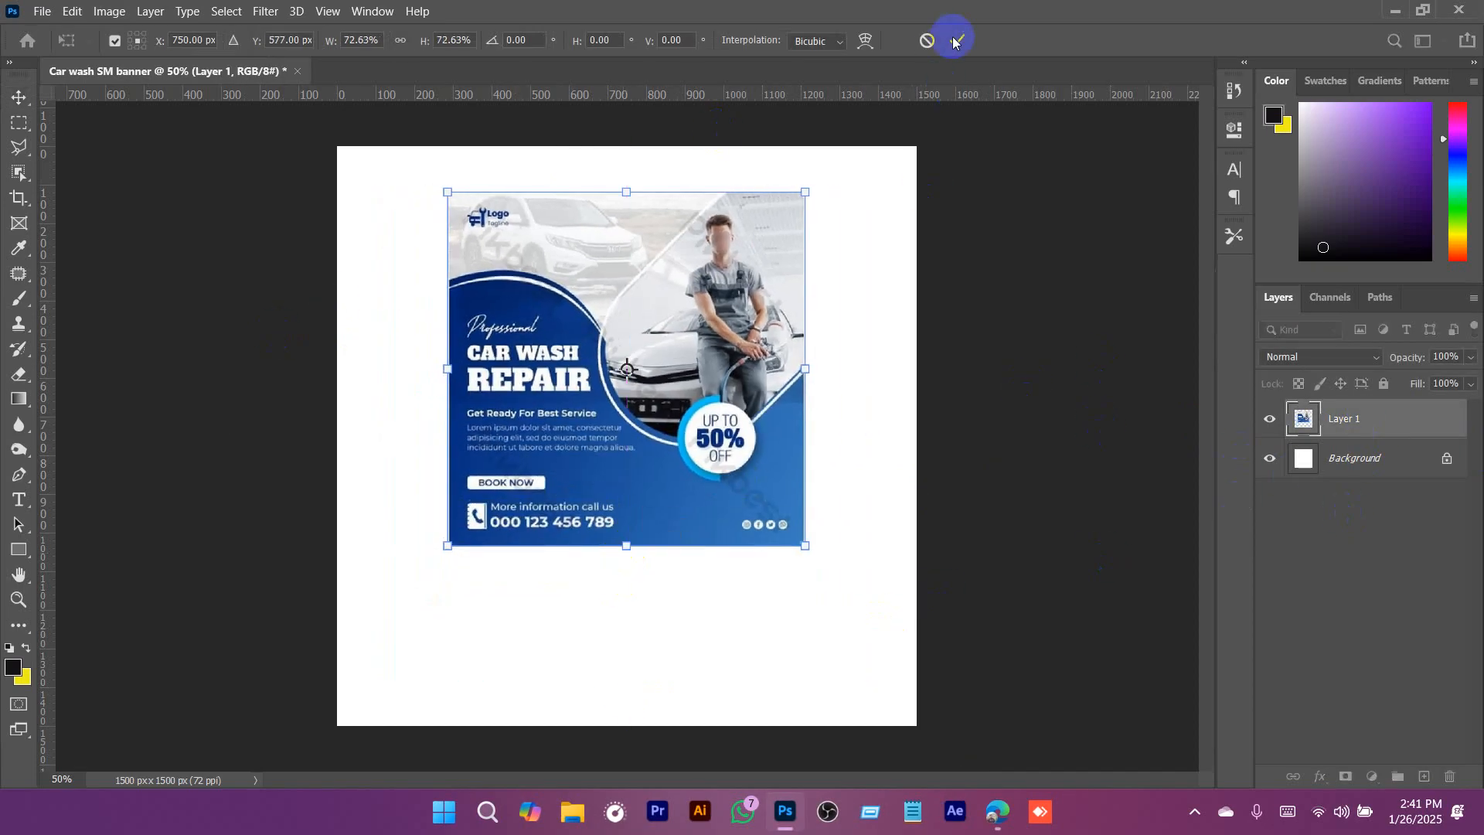
pyautogui.click(958, 41)
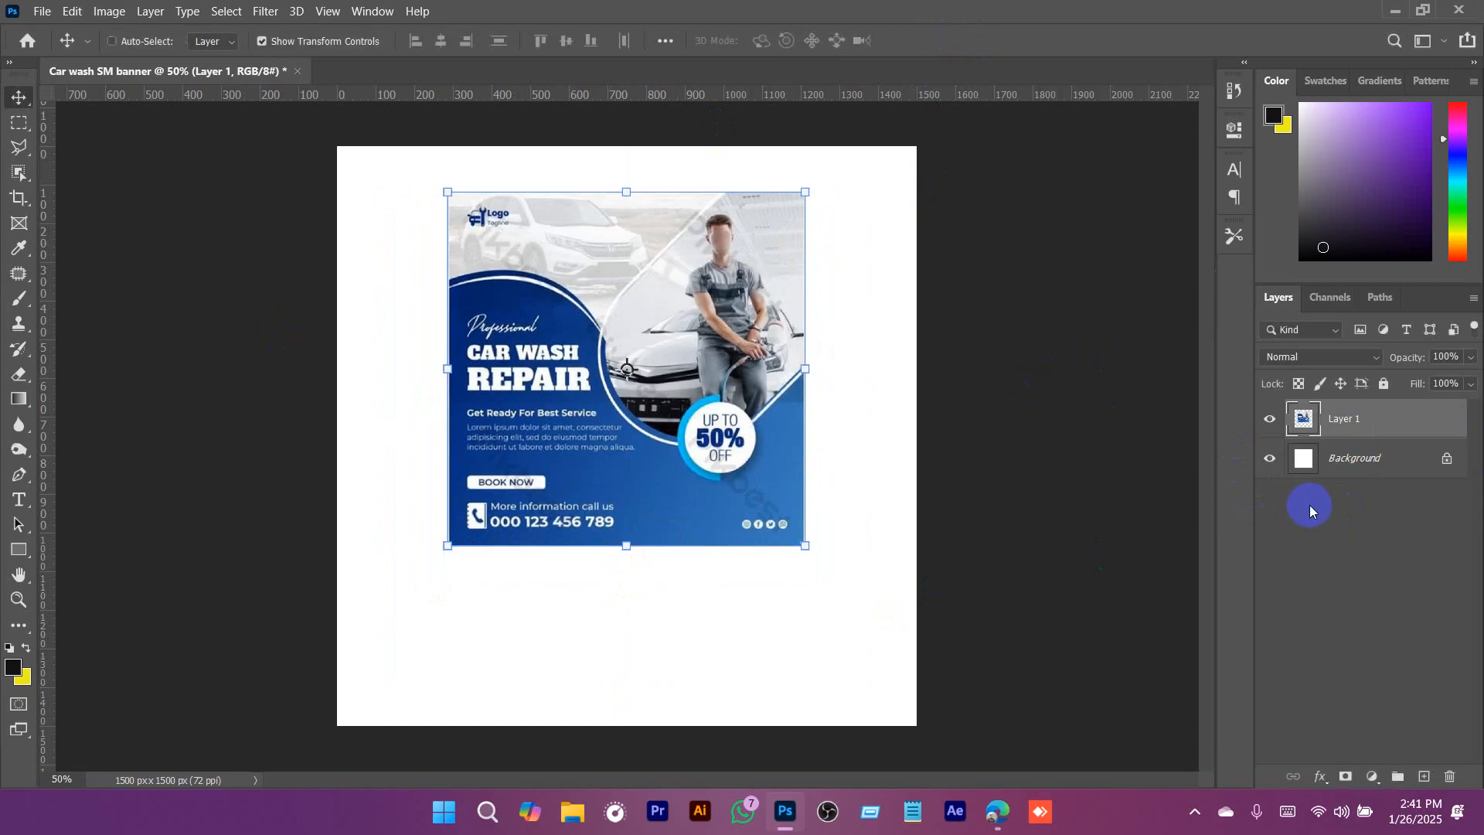
pyautogui.hotkey('ctrl', 'e')
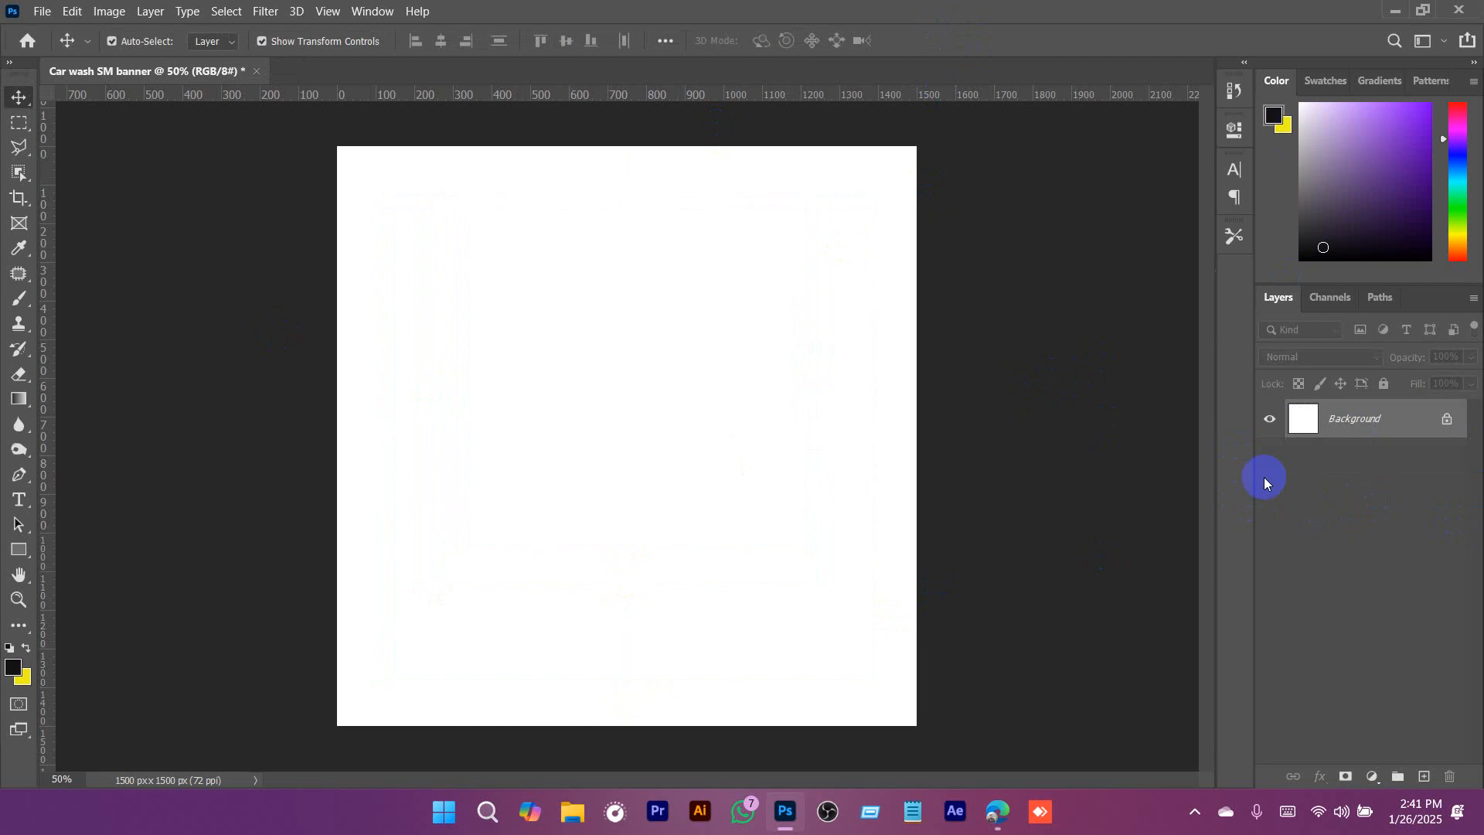
# Create a separate 456 × 452 px document at the clipboard size and paste the reference banner into it.
pyautogui.hotkey('ctrl', 'n')
pyautogui.press('Return')
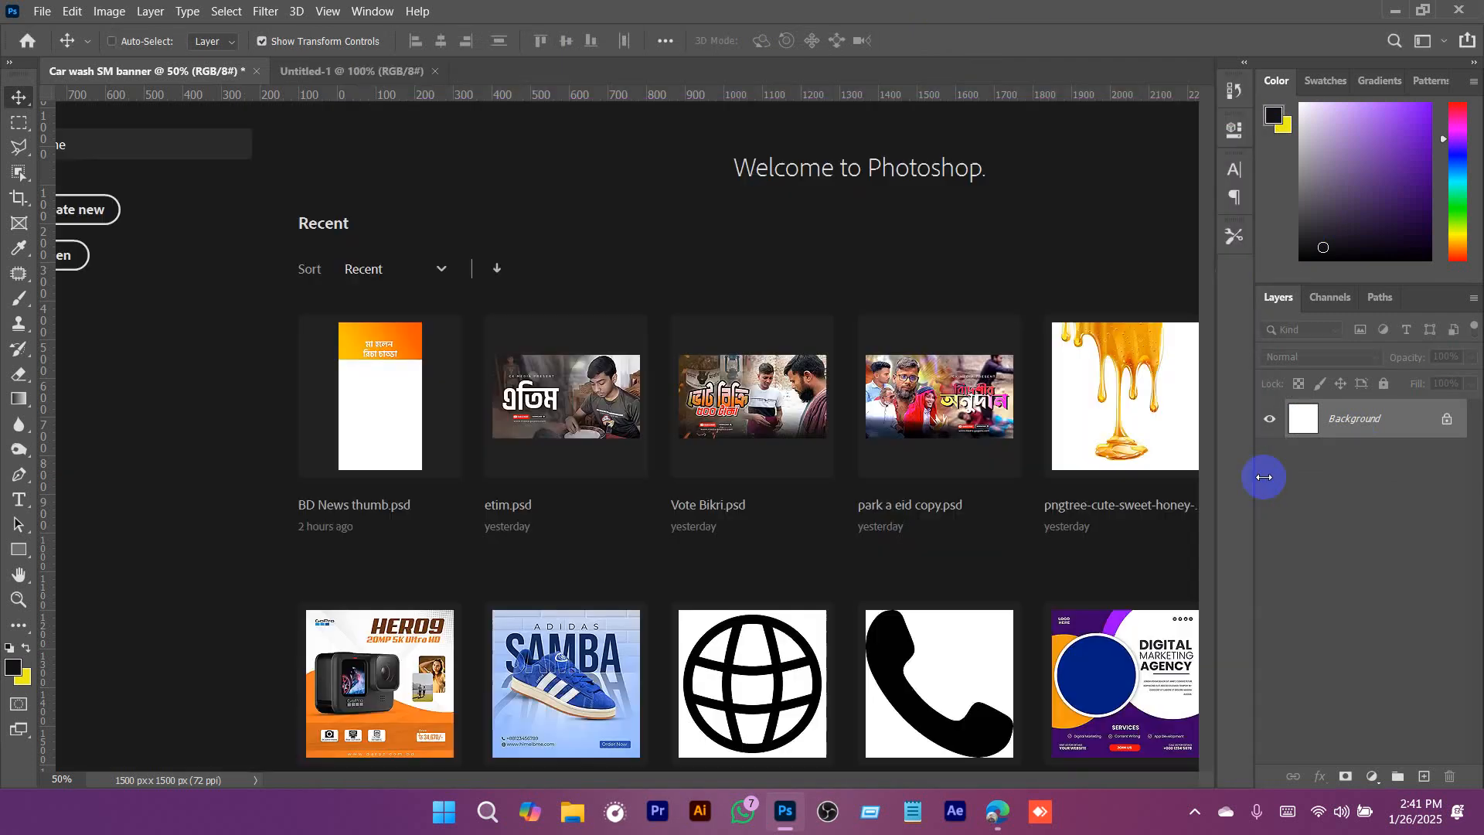
pyautogui.hotkey('ctrl', 'v')
pyautogui.hotkey('ctrl', '+')
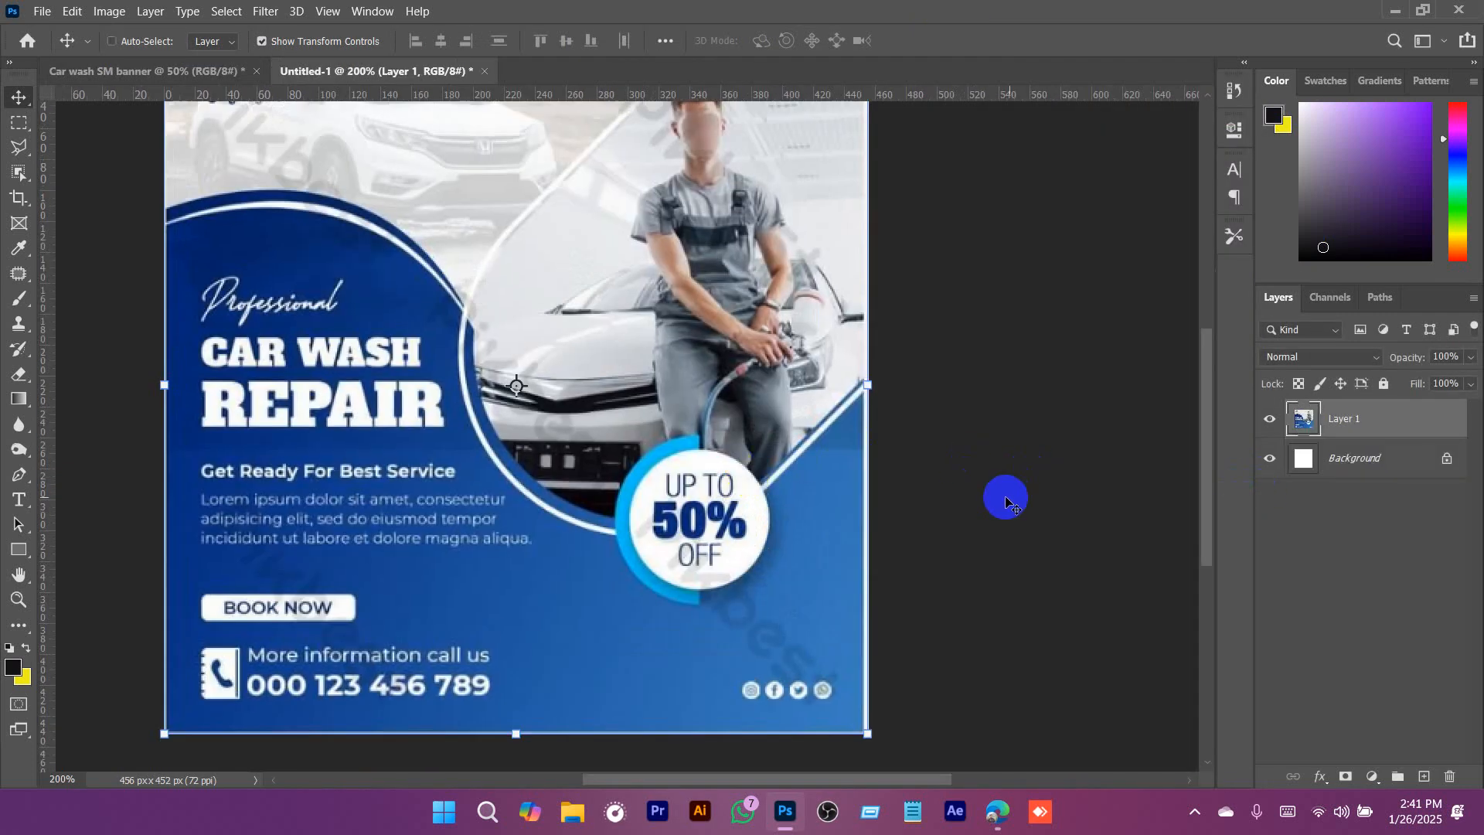
pyautogui.hotkey('ctrl', '-')
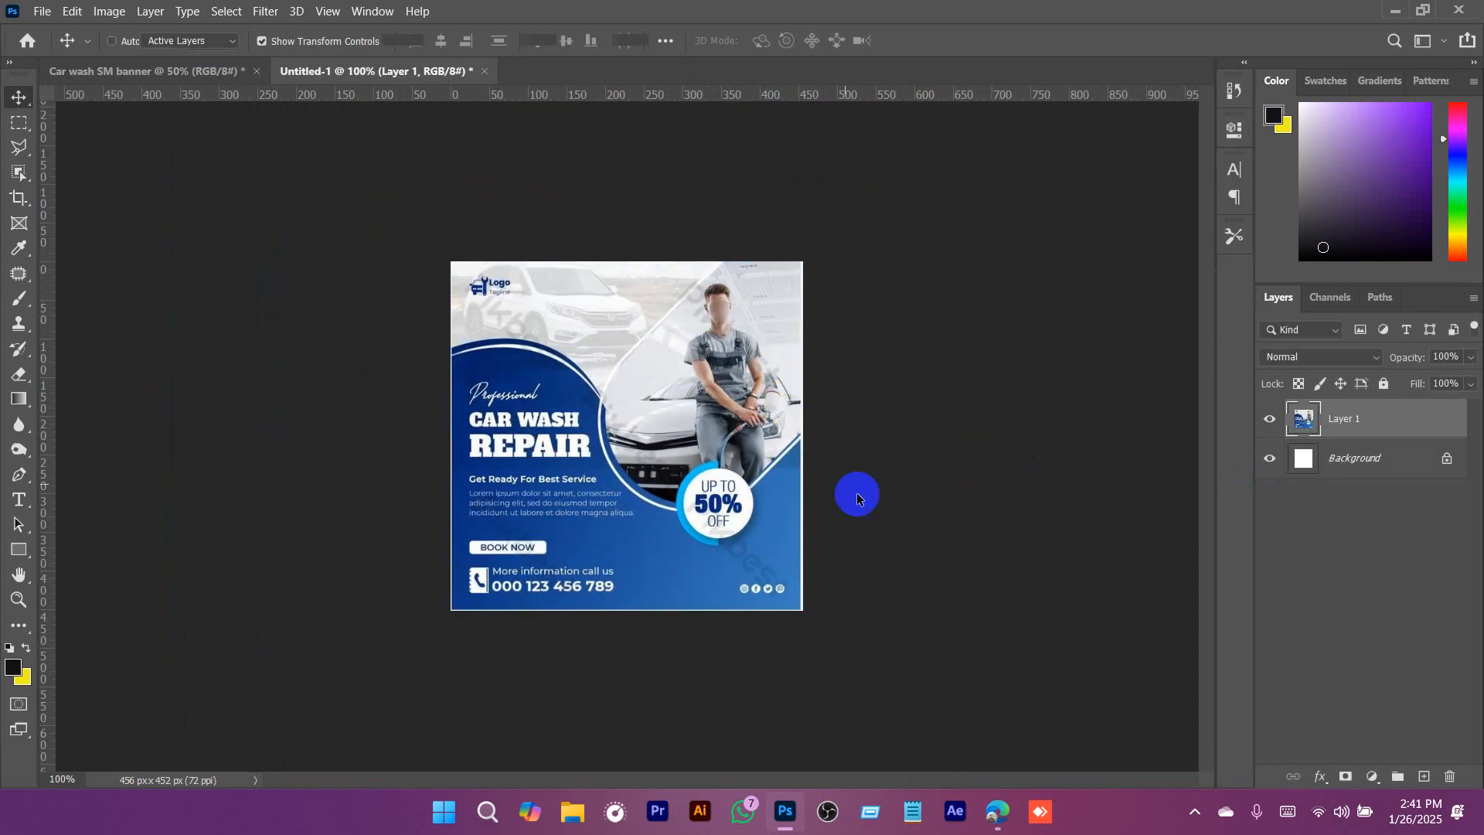
# Examine the reference banner's curved shape, text and photo layout up close, and return to the Car wash SM banner document.
pyautogui.press('a')
pyautogui.click(1272, 540)
pyautogui.scroll(1, 596, 412)
pyautogui.moveTo(596, 412); pyautogui.dragTo(611, 395)
pyautogui.moveTo(666, 322); pyautogui.dragTo(664, 355)
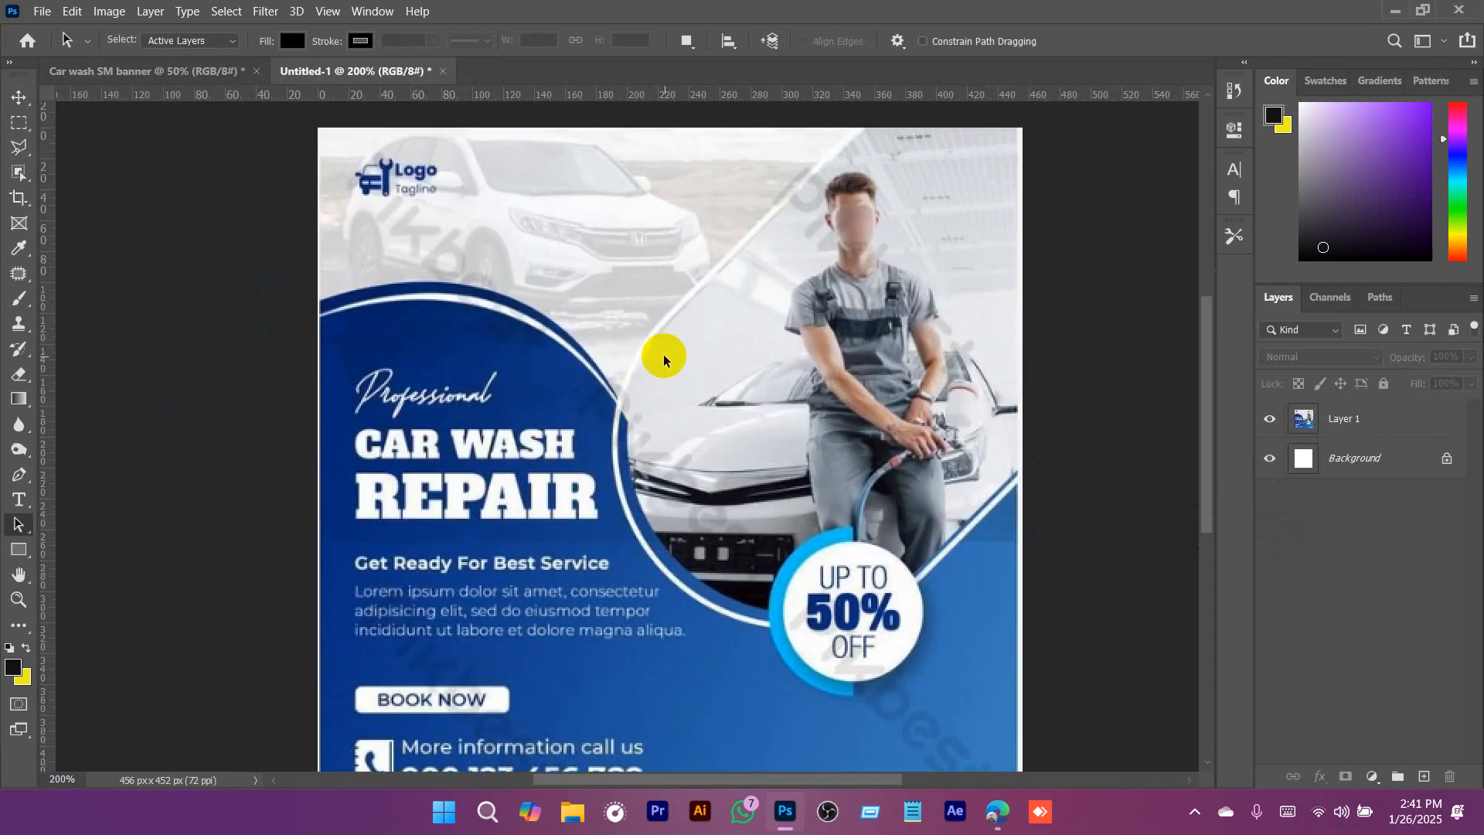
pyautogui.moveTo(652, 448); pyautogui.dragTo(670, 388)
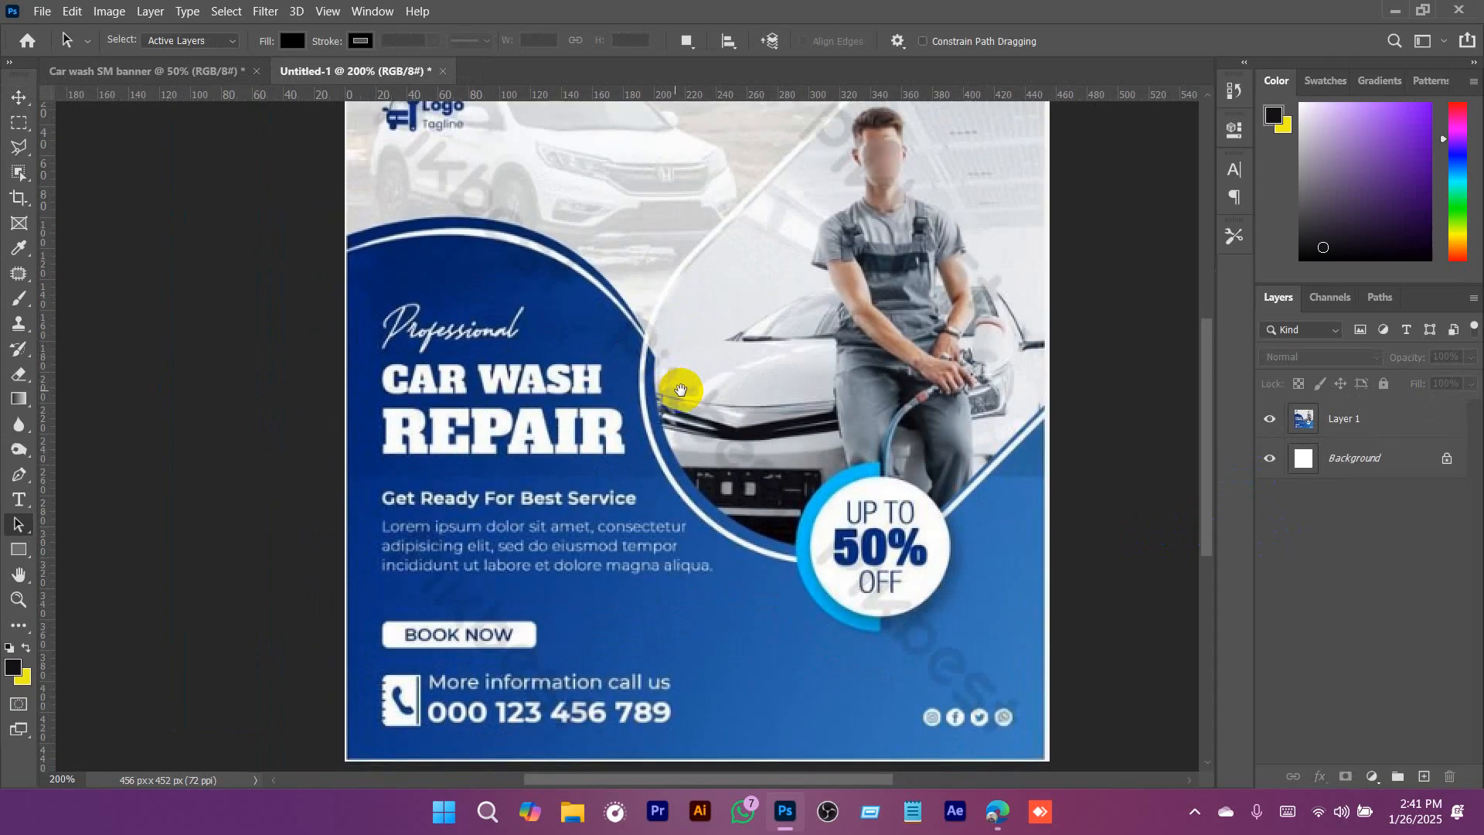
pyautogui.hotkey('ctrl', '-')
pyautogui.click(153, 69)
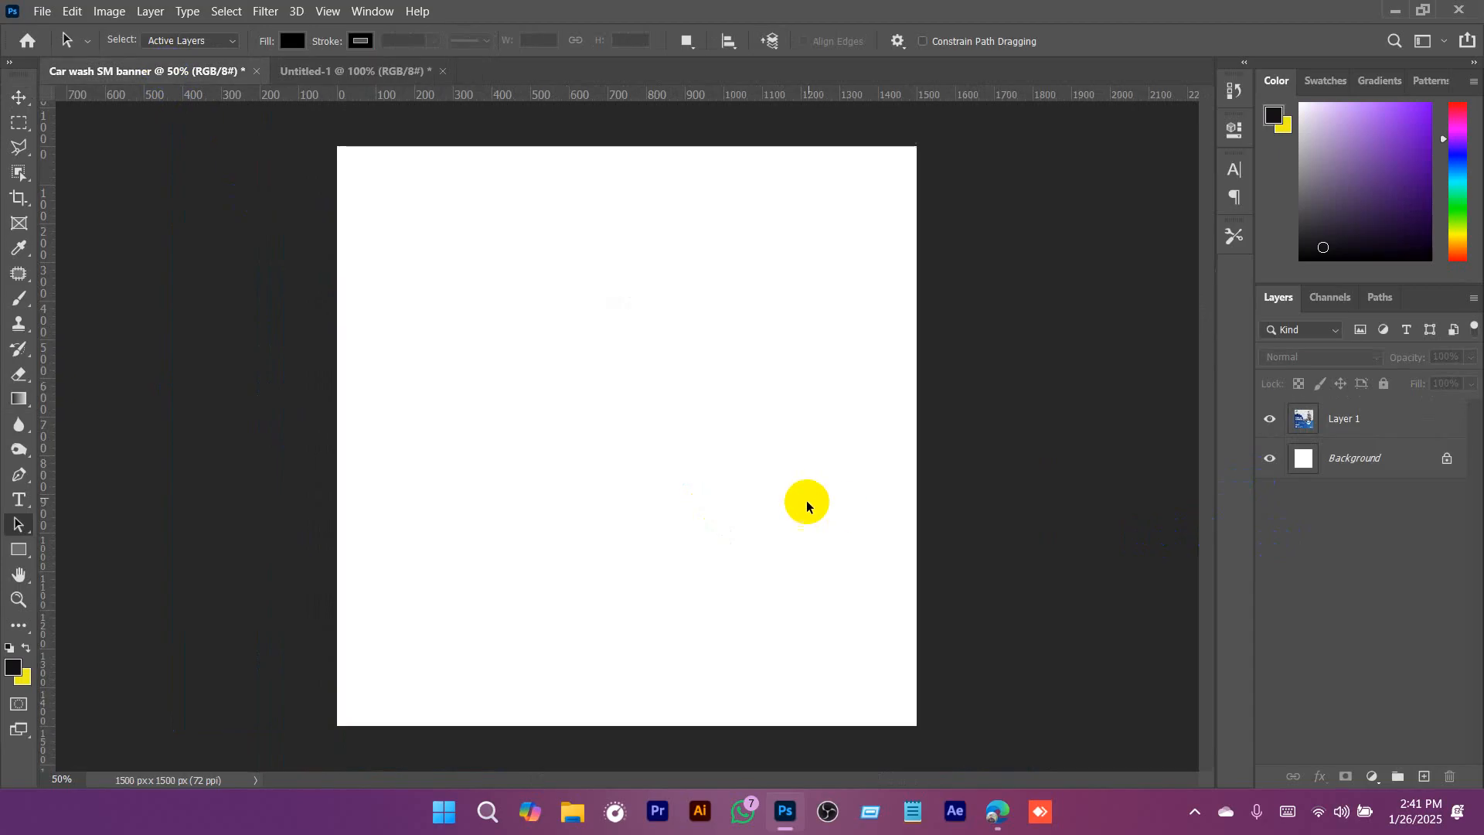
# Check the blue background of the reference banner again, and return to the Car wash SM banner document.
pyautogui.click(1370, 775)
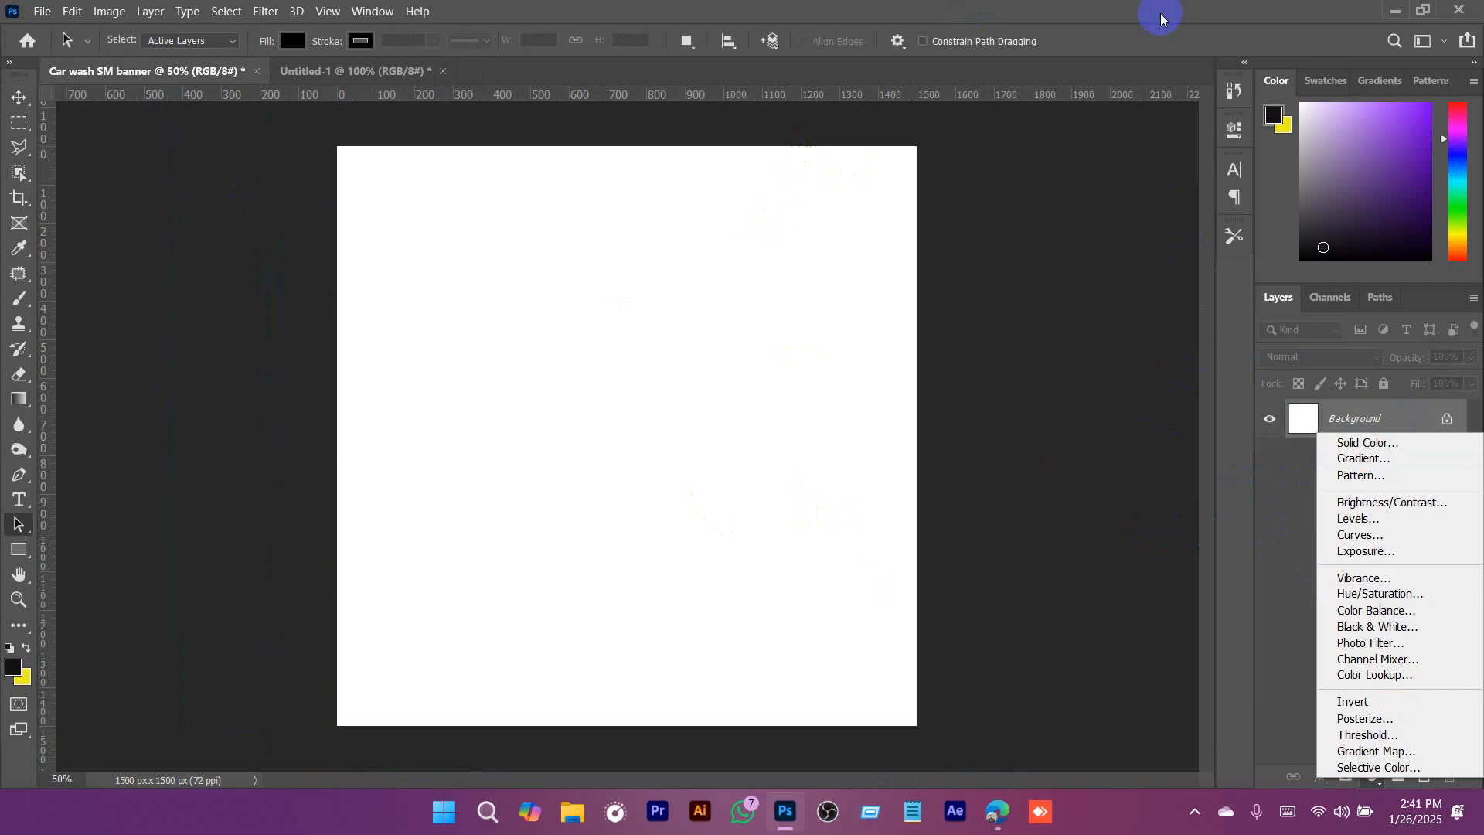
pyautogui.click(1270, 520)
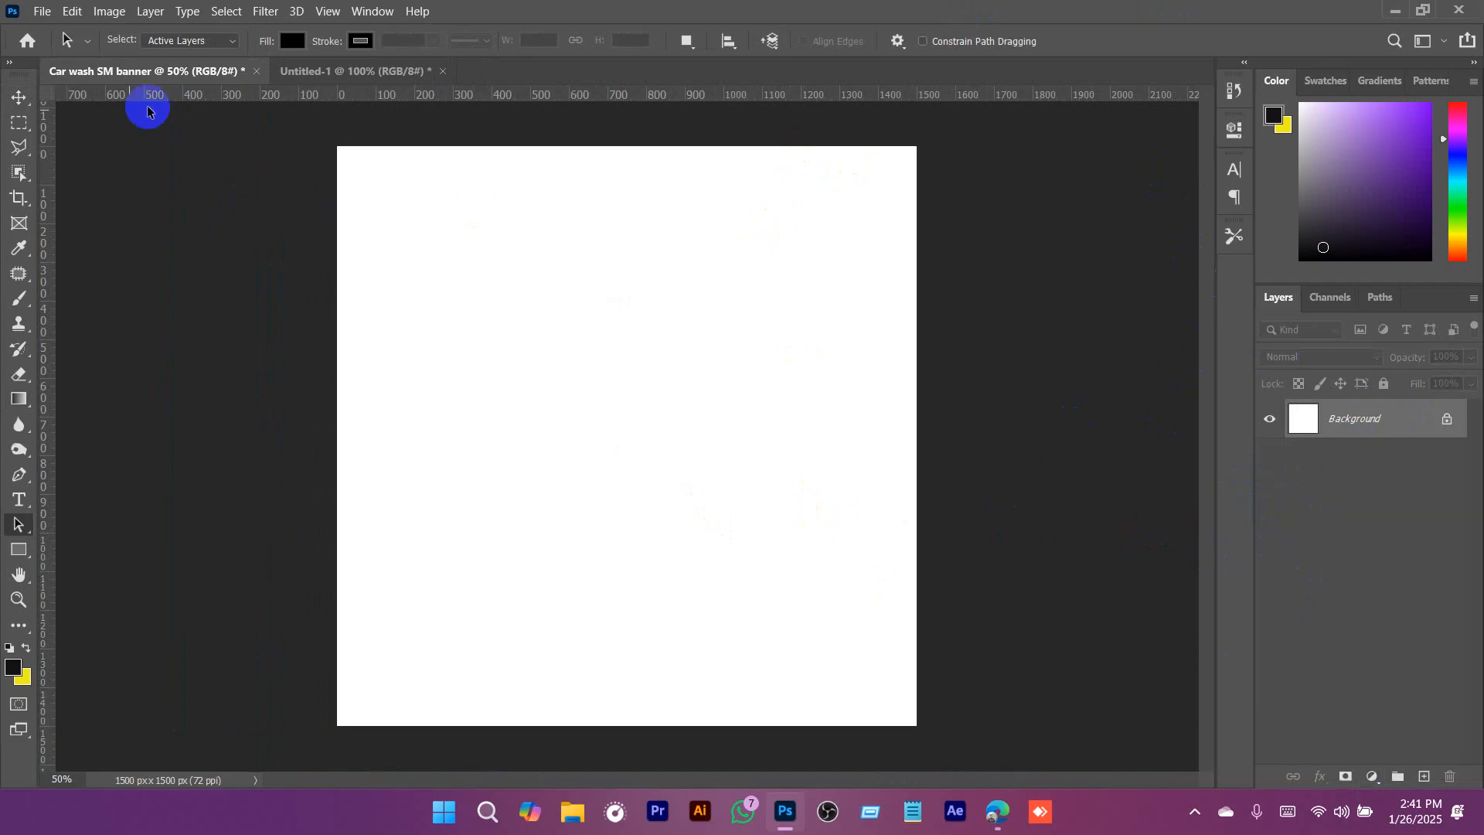
pyautogui.click(325, 70)
pyautogui.click(695, 551)
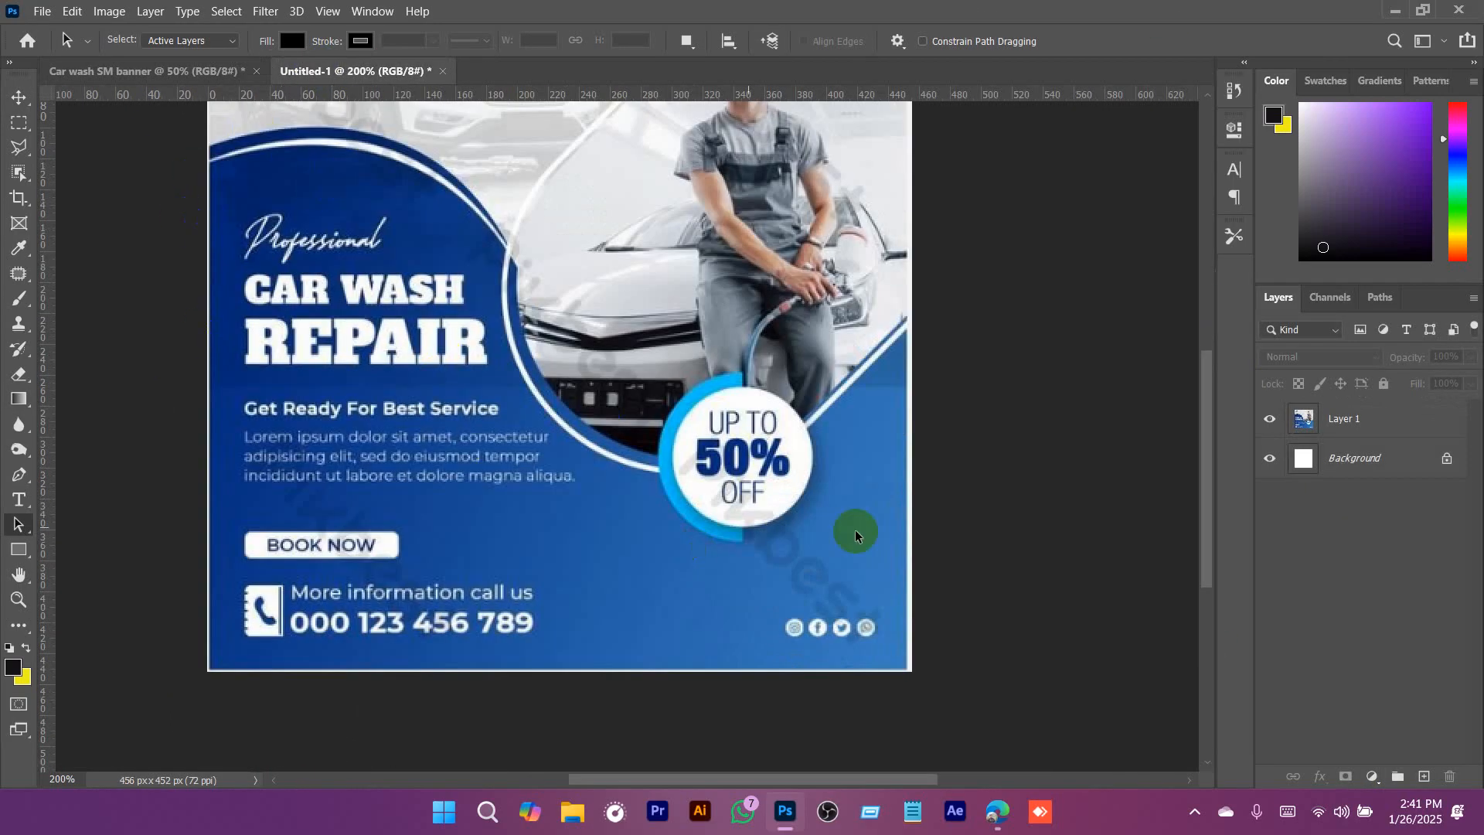
pyautogui.click(151, 71)
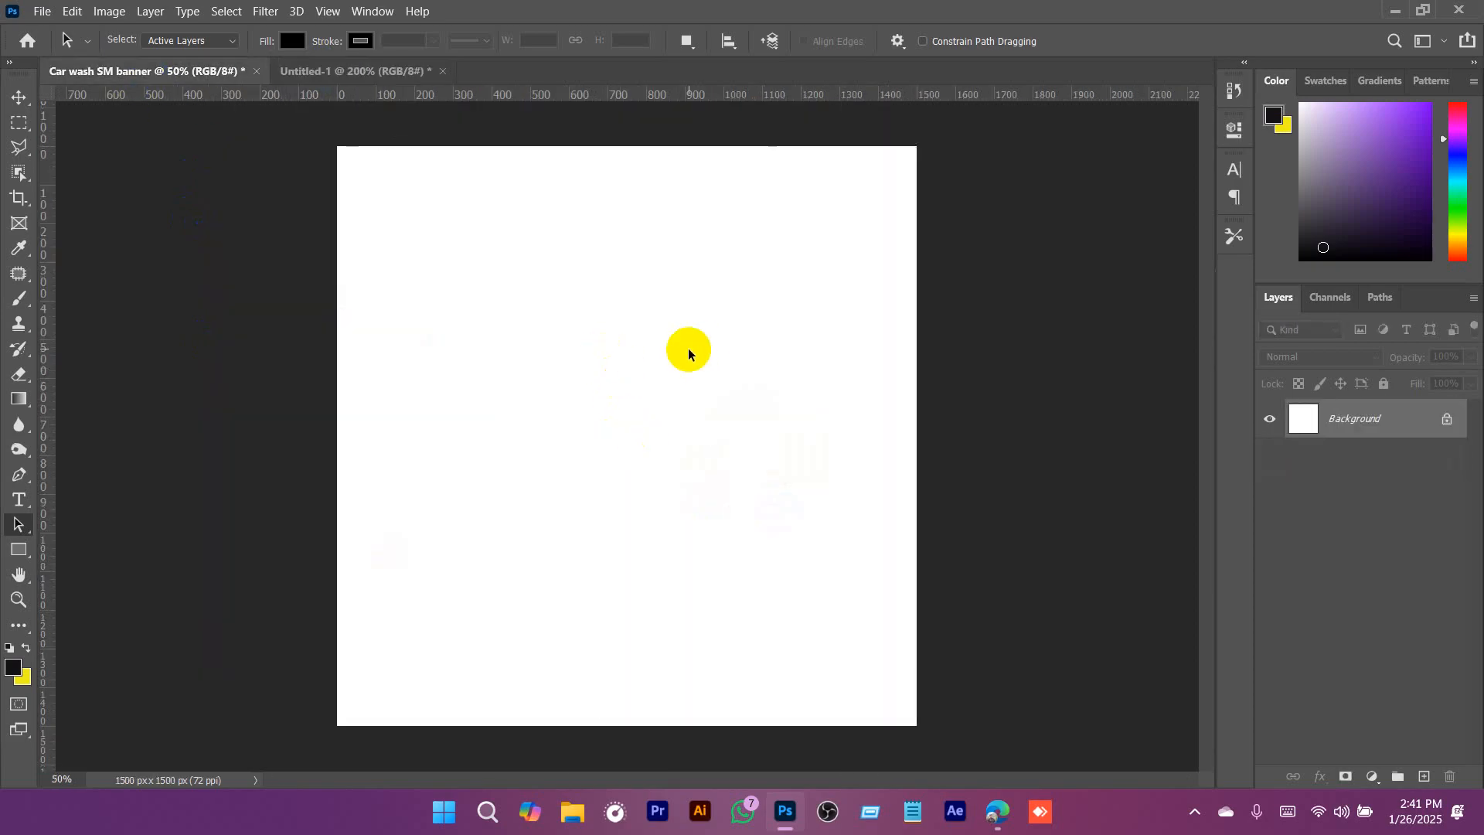
# Try covering the canvas with a rectangle of about 1513 × 1521 px filled with a blue linear gradient, and delete it.
pyautogui.click(27, 550)
pyautogui.moveTo(337, 146)
pyautogui.mouseDown()
pyautogui.moveTo(818, 653)
pyautogui.moveTo(917, 729)
pyautogui.mouseUp()
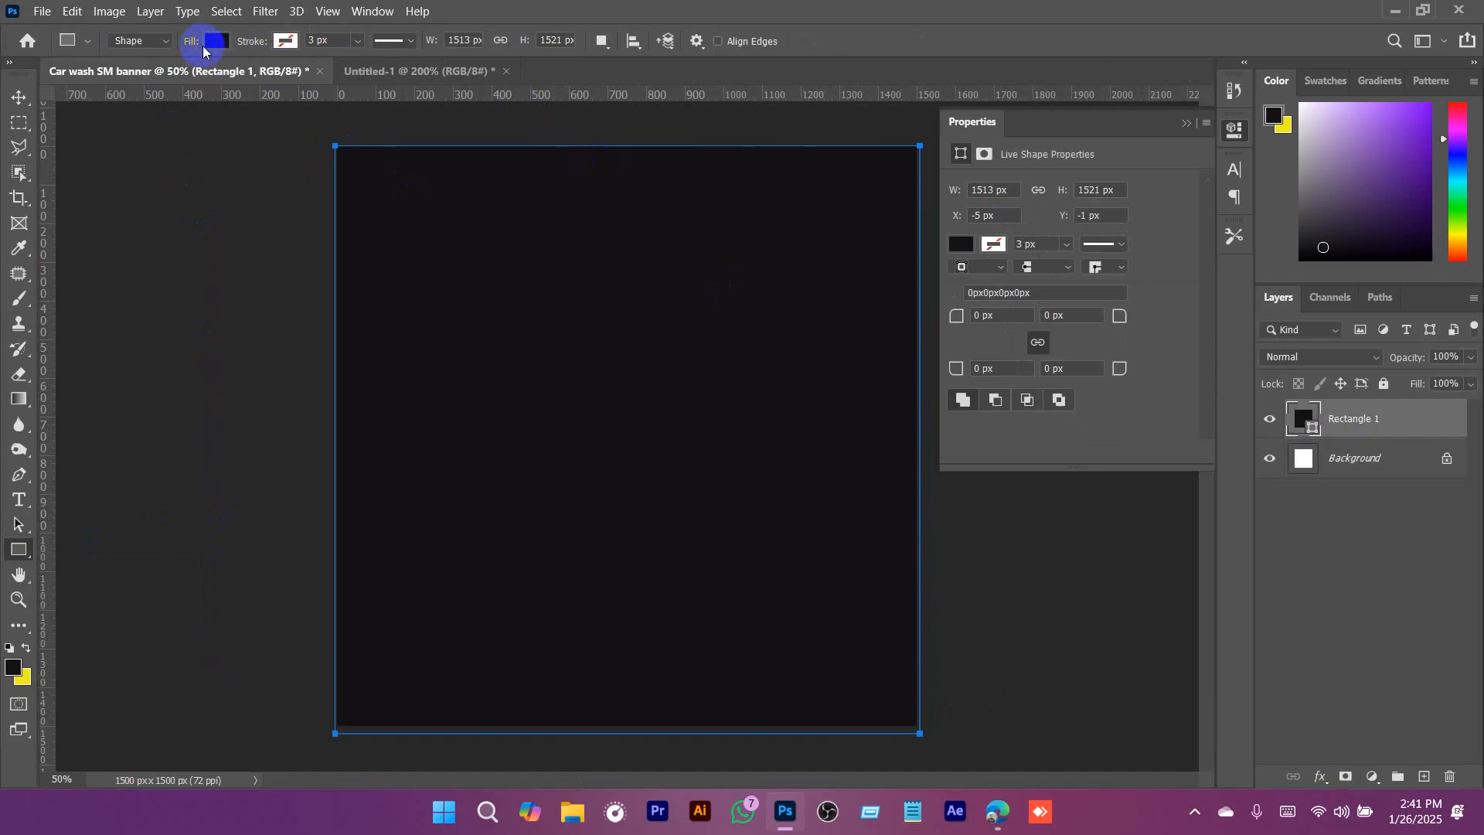
pyautogui.click(215, 43)
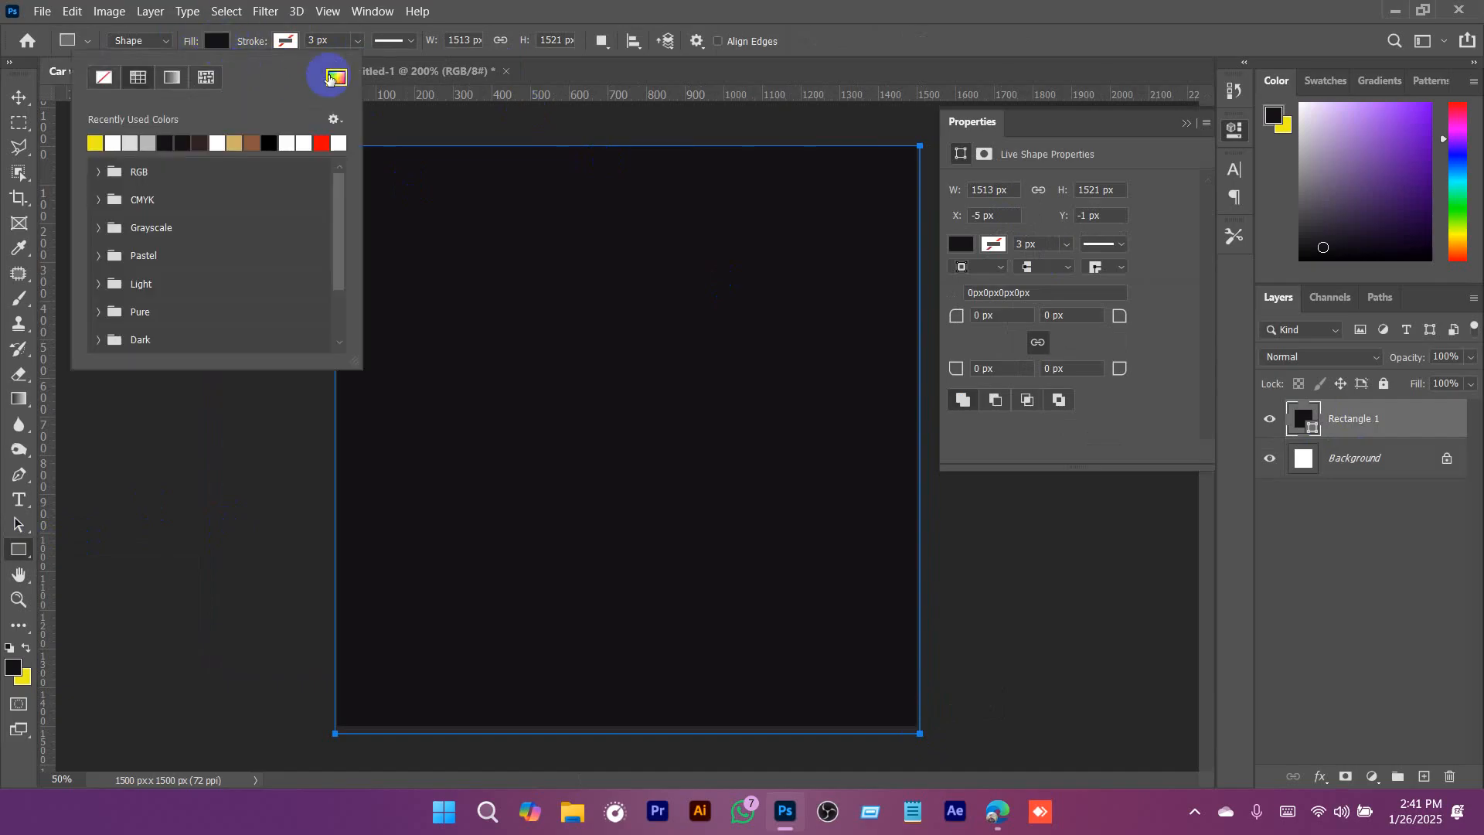
pyautogui.click(171, 77)
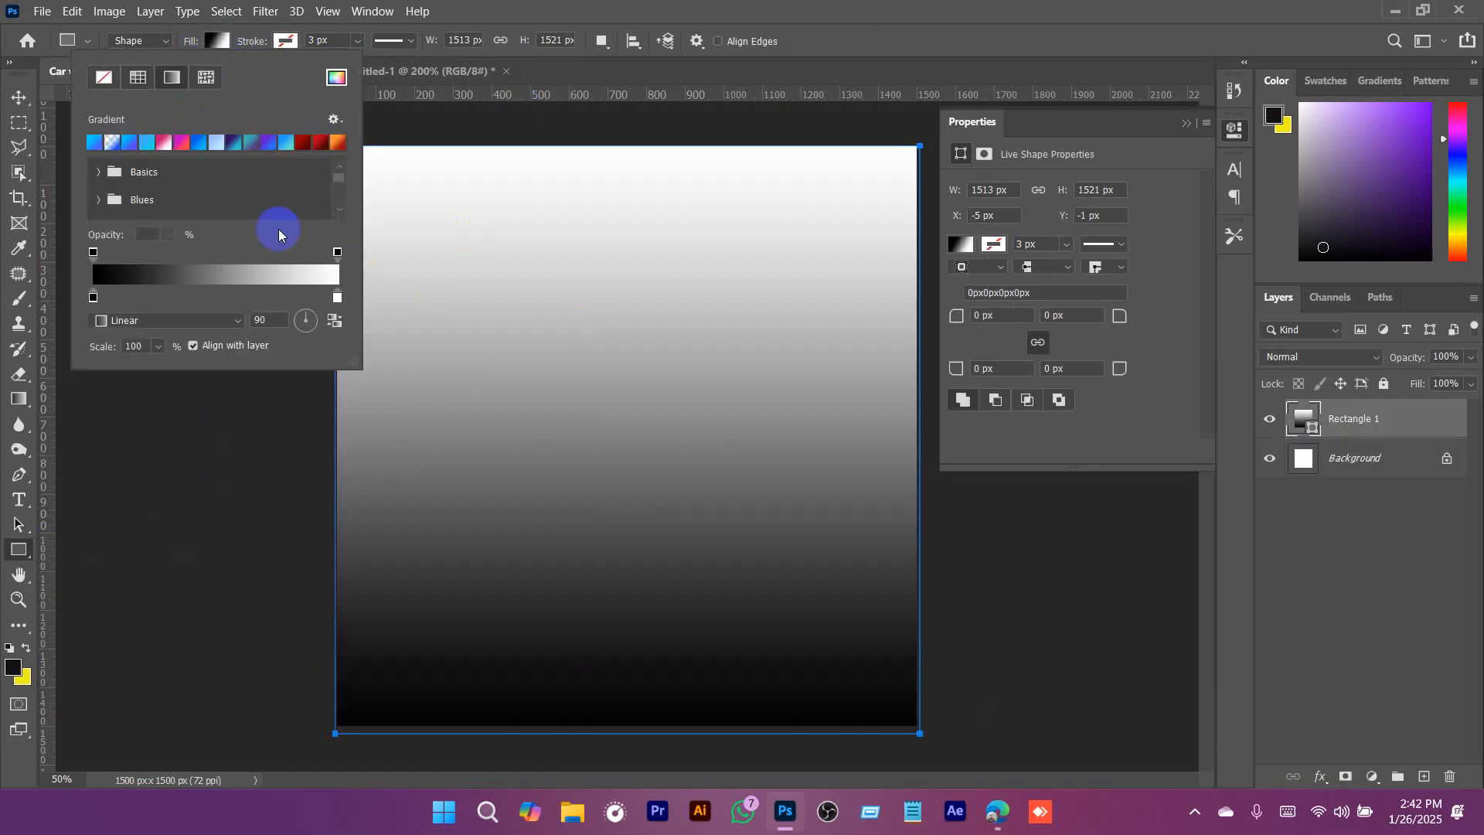
pyautogui.click(198, 149)
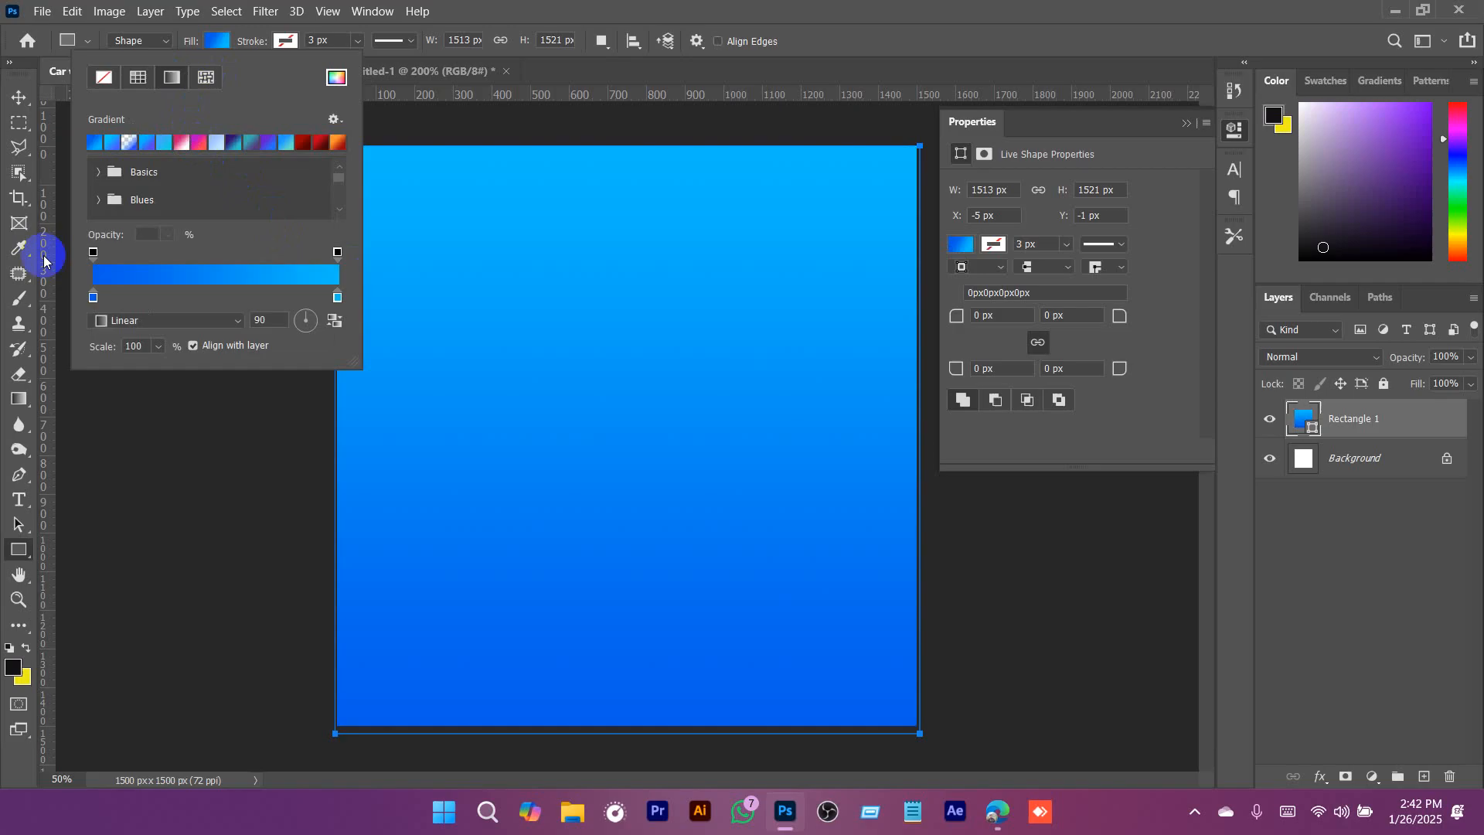
pyautogui.click(912, 23)
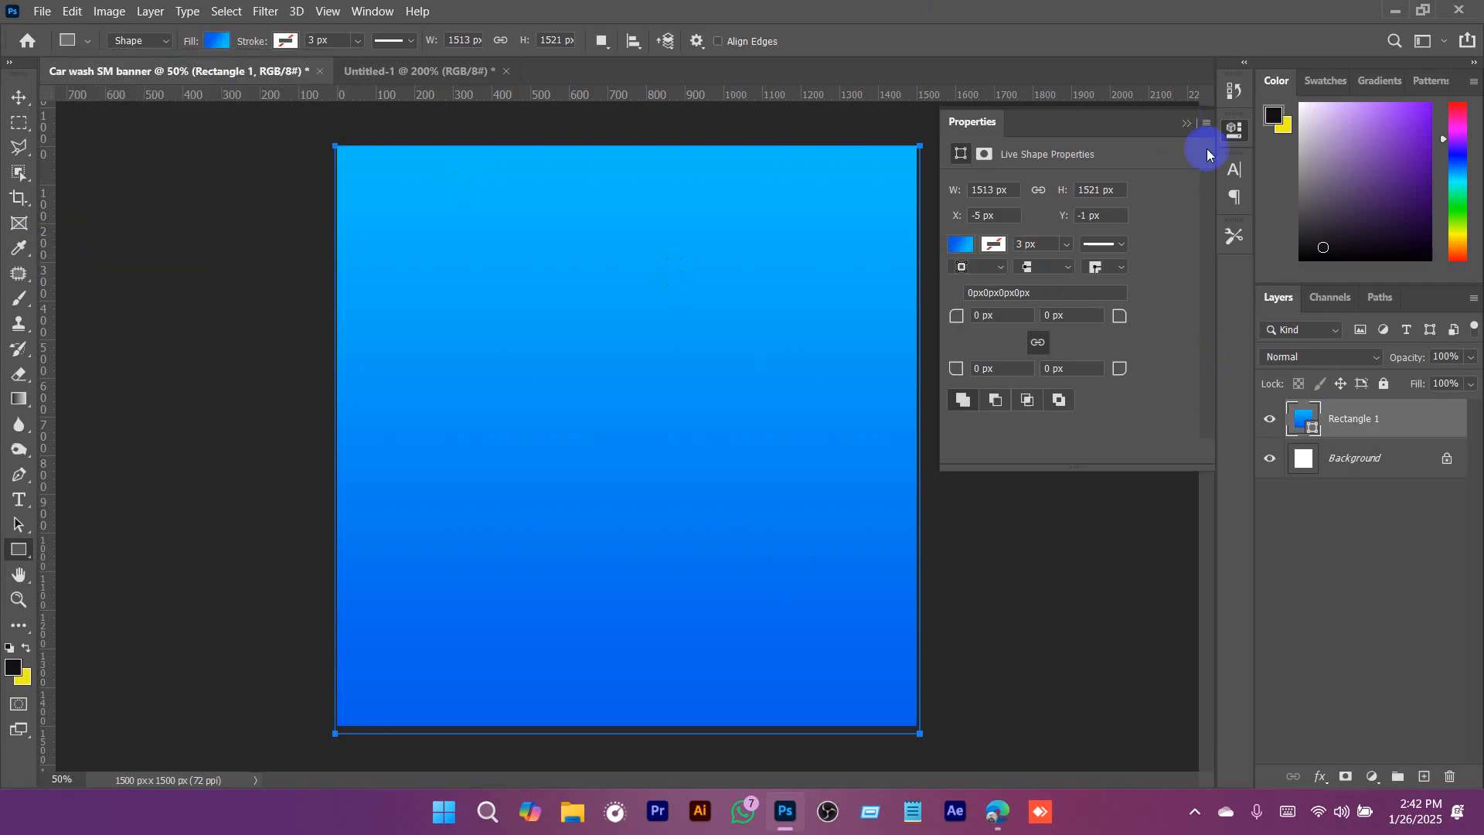
pyautogui.click(1186, 123)
pyautogui.moveTo(1393, 421); pyautogui.dragTo(1450, 776)
# Add a linear gradient fill layer using the Blue_22 preset from the Blues group, with a 90° angle and 100% scale.
pyautogui.click(1370, 777)
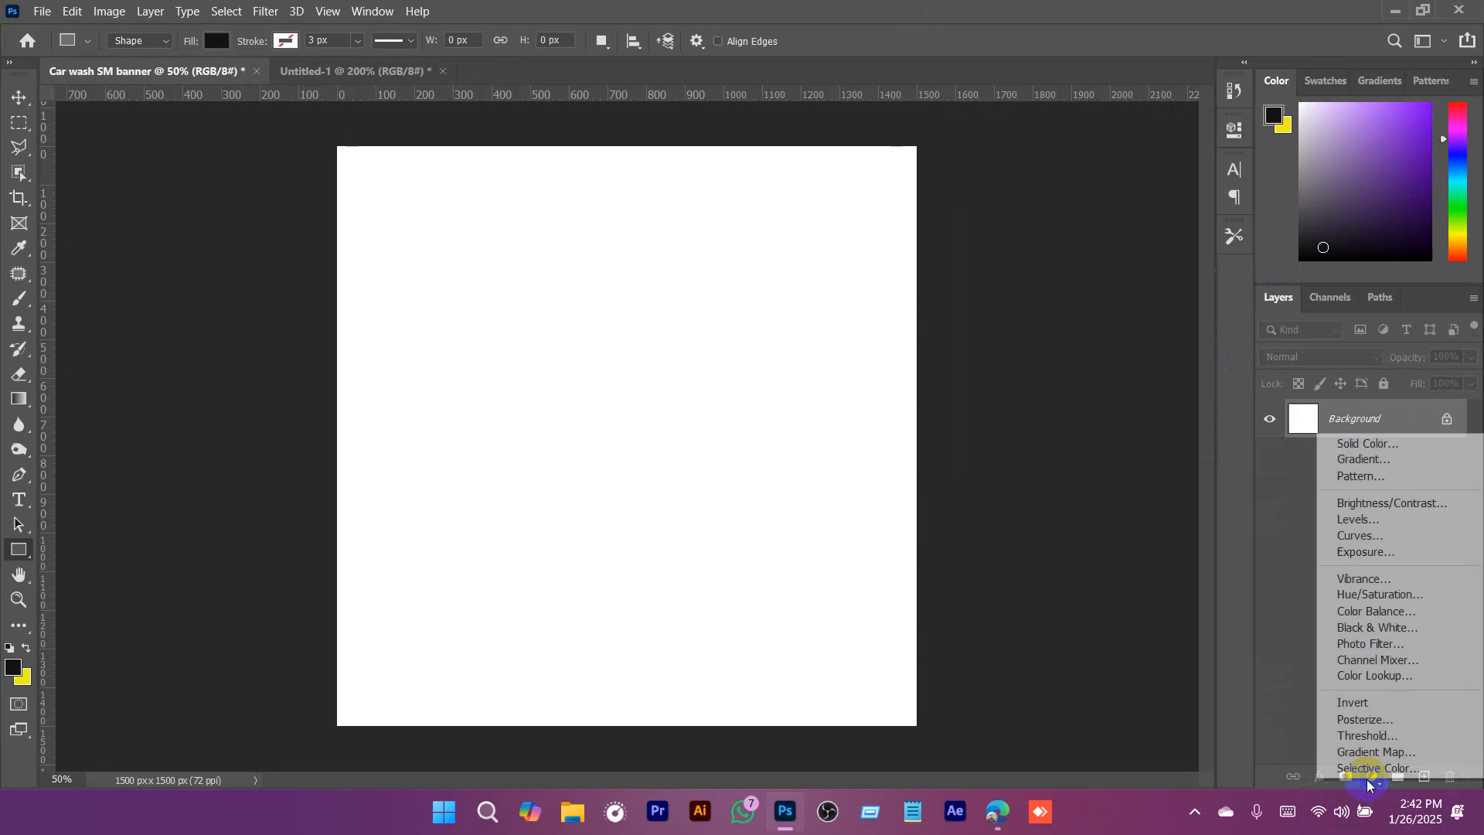
pyautogui.click(1364, 461)
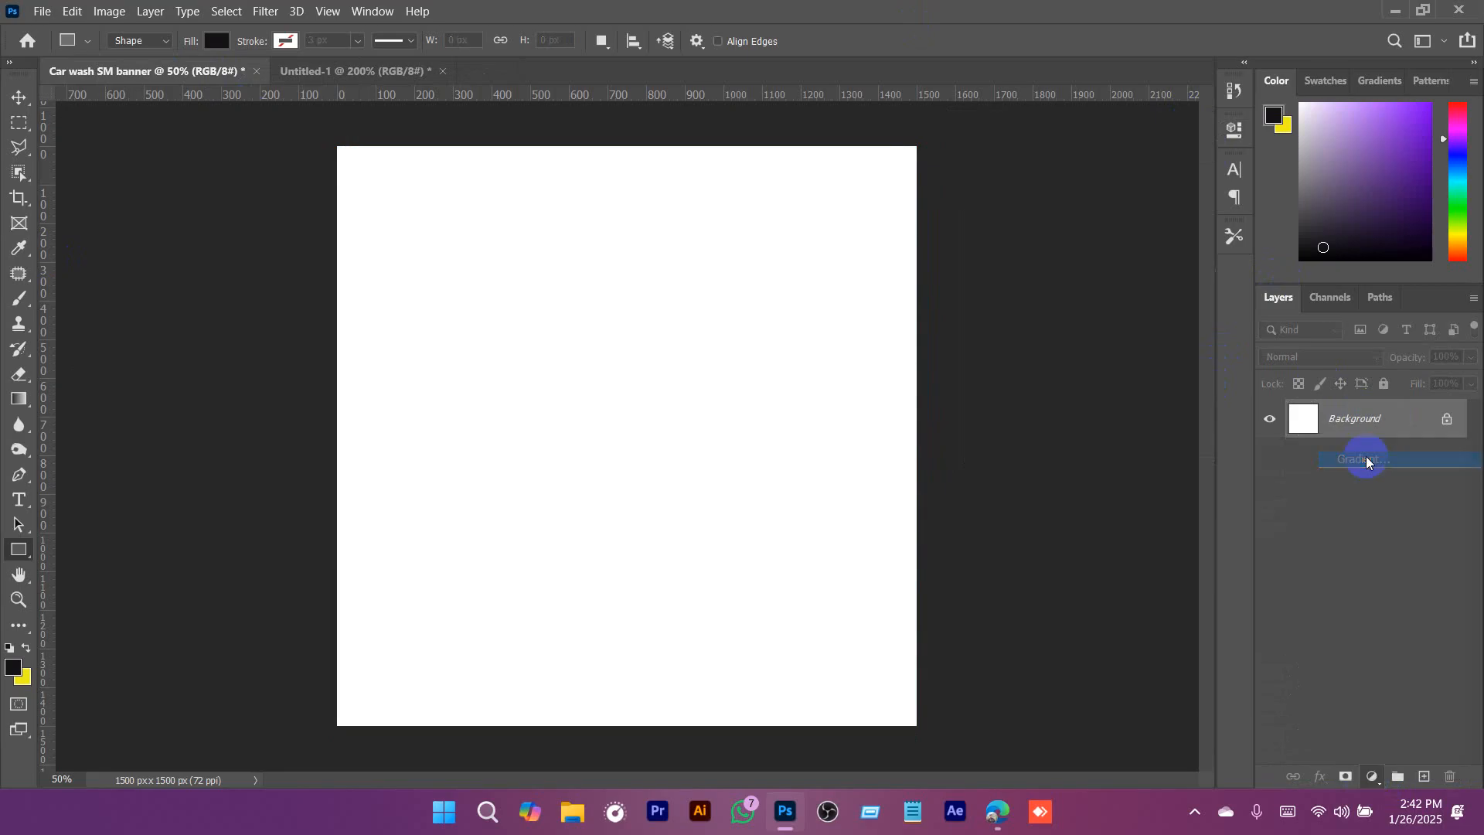
pyautogui.moveTo(1058, 153); pyautogui.dragTo(1068, 91)
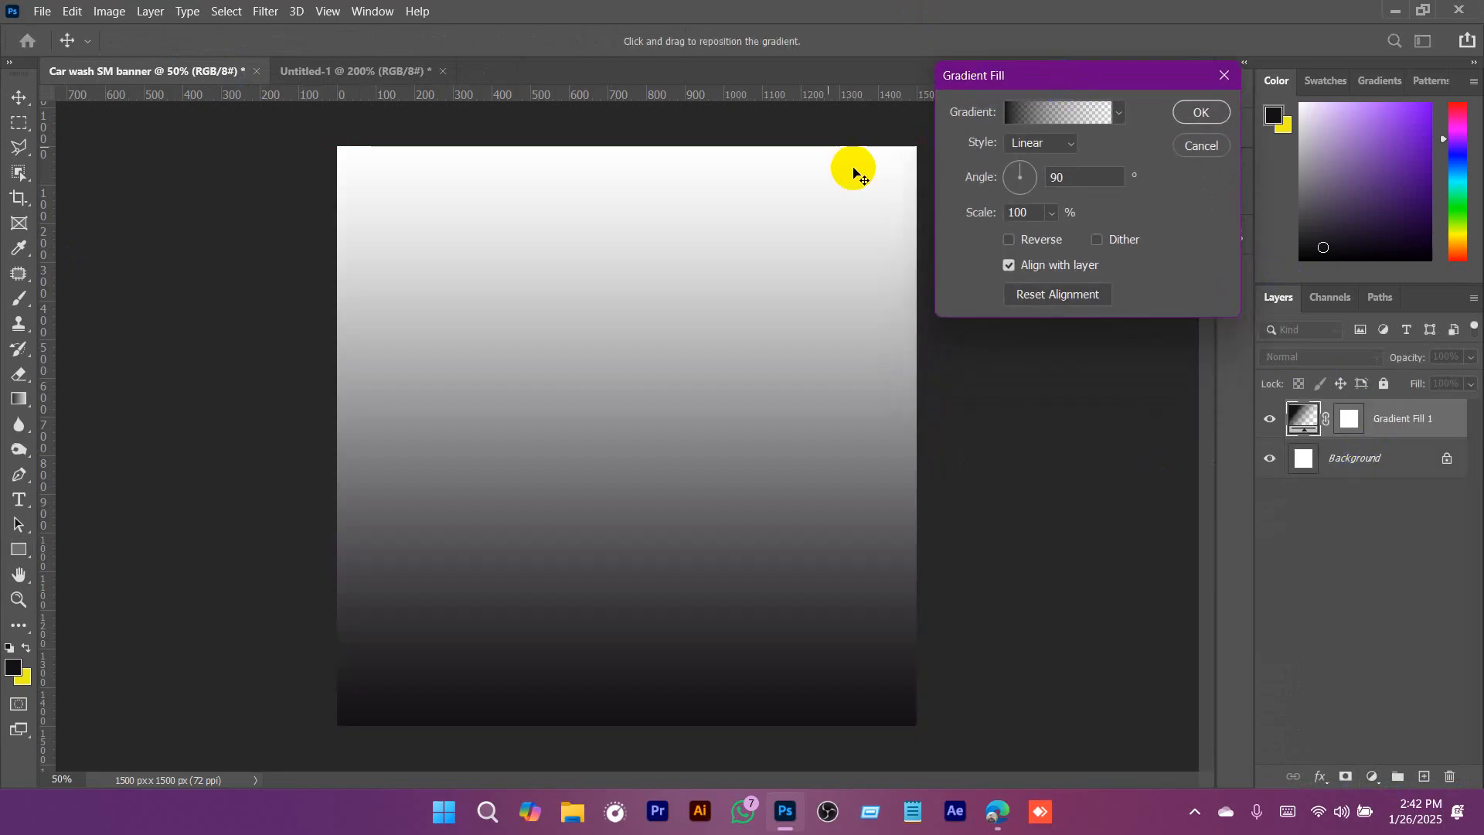
pyautogui.click(1021, 116)
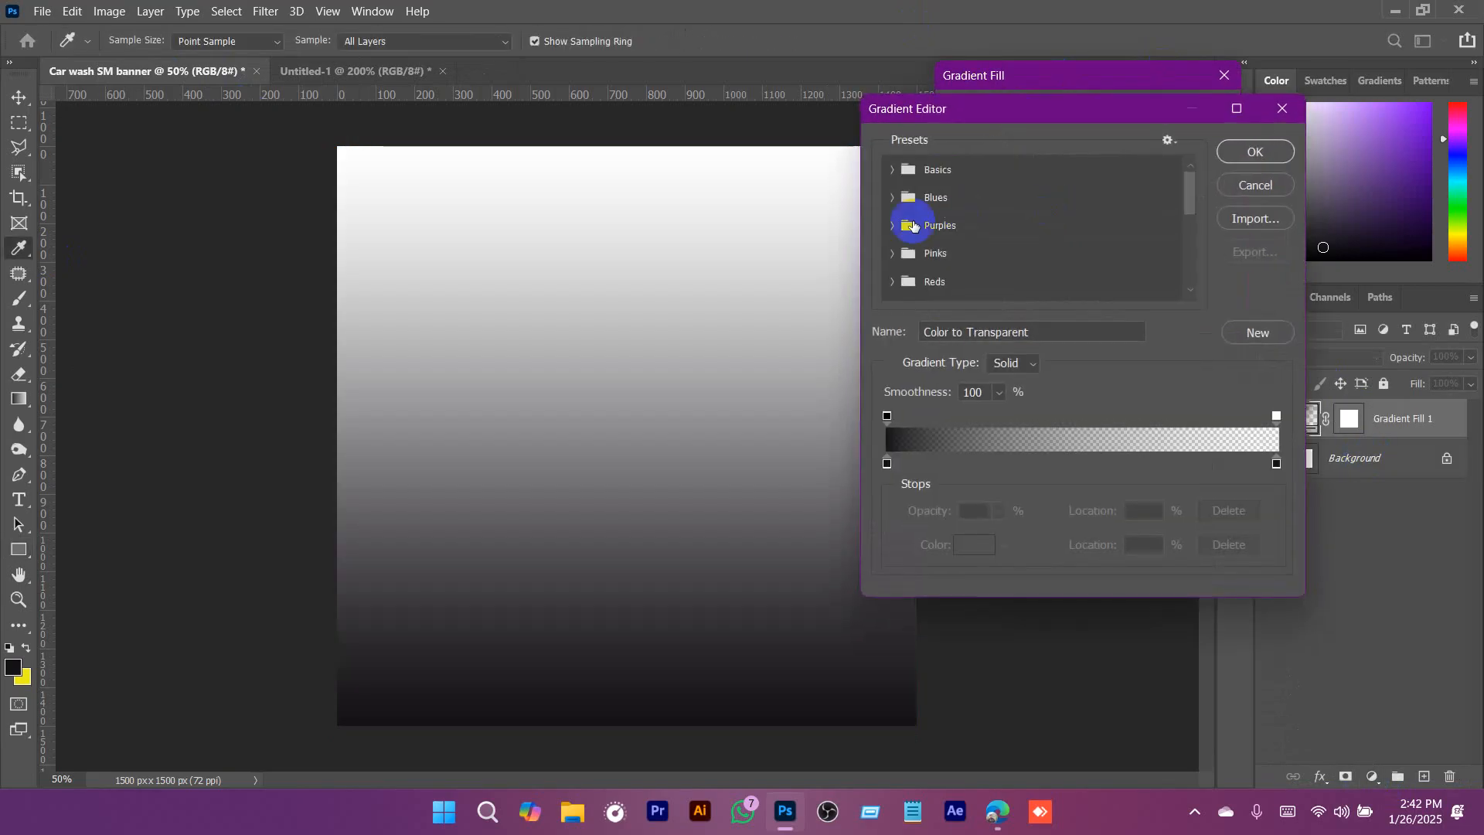
pyautogui.click(893, 200)
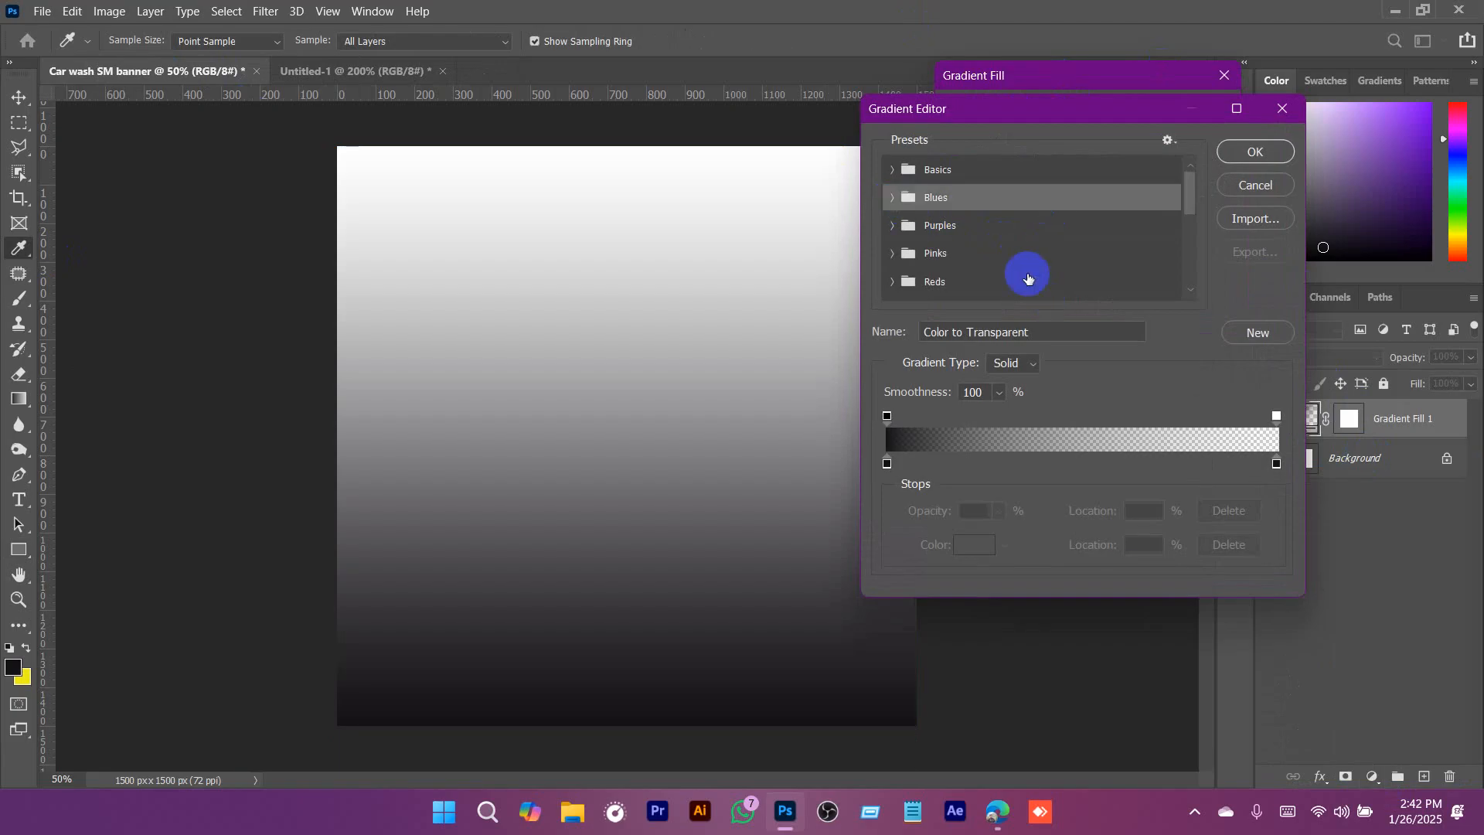
pyautogui.click(895, 202)
pyautogui.scroll(-3, 1033, 266)
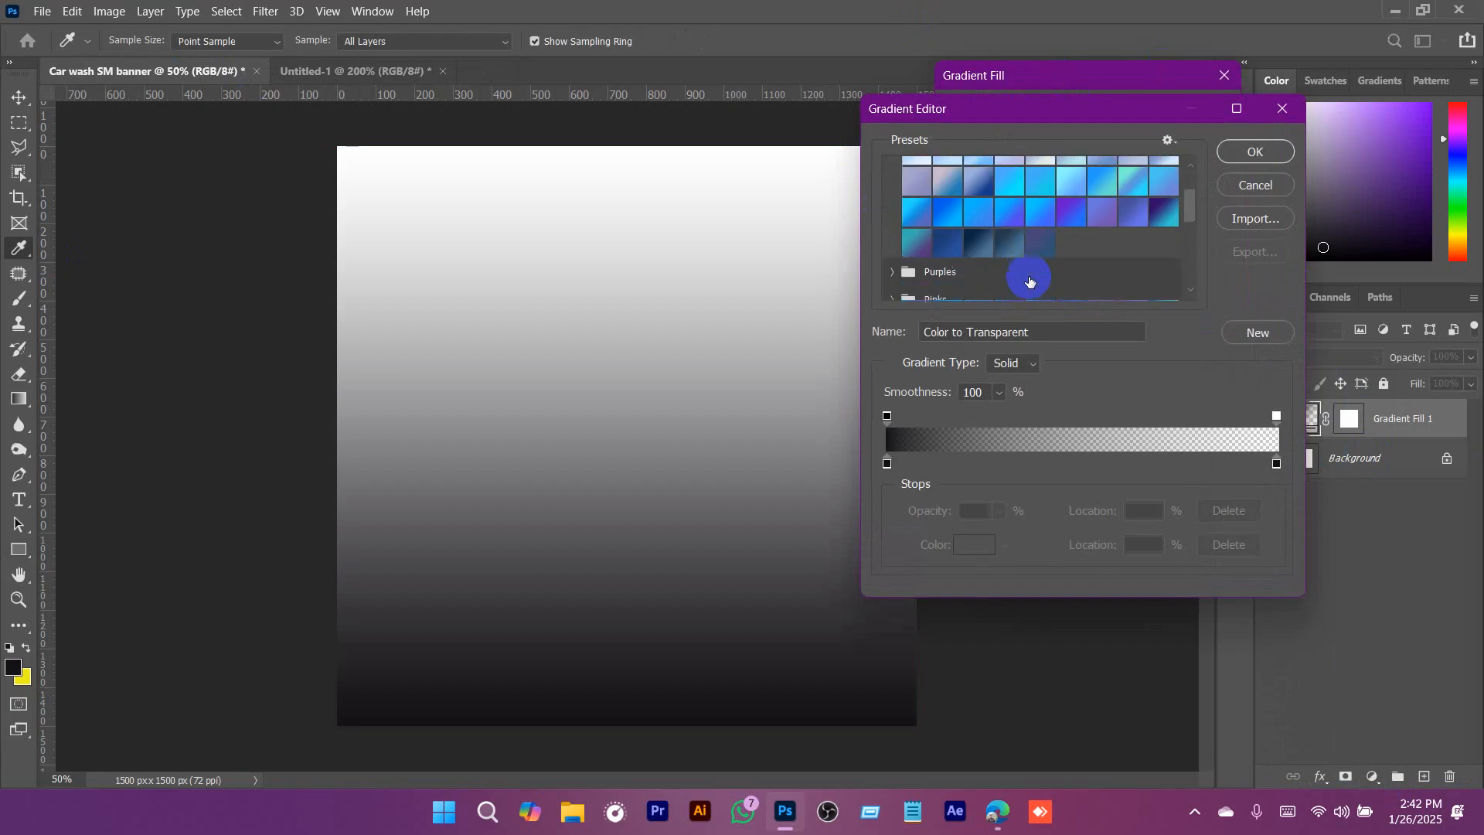
pyautogui.click(1018, 212)
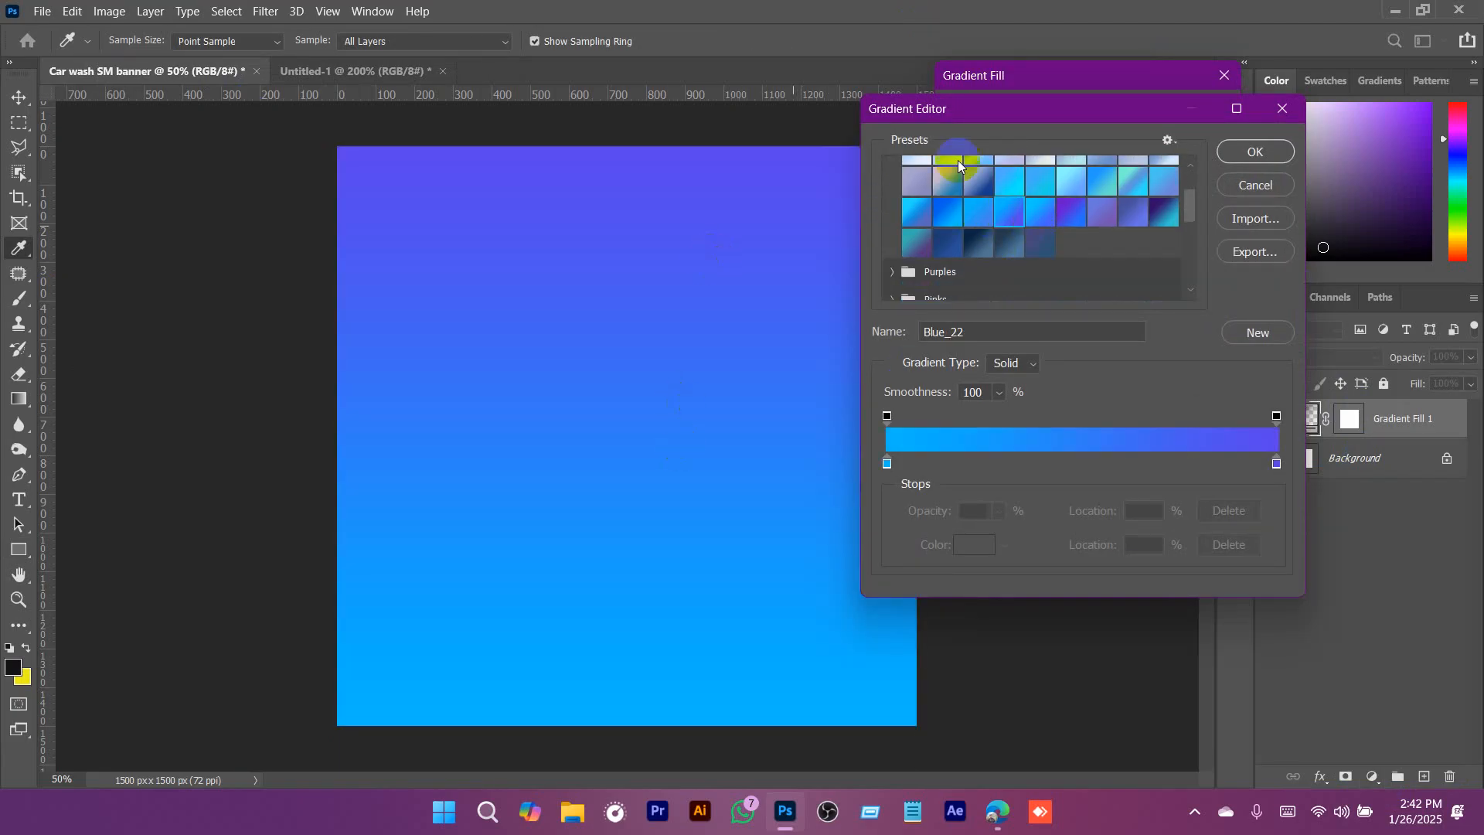
pyautogui.click(1254, 150)
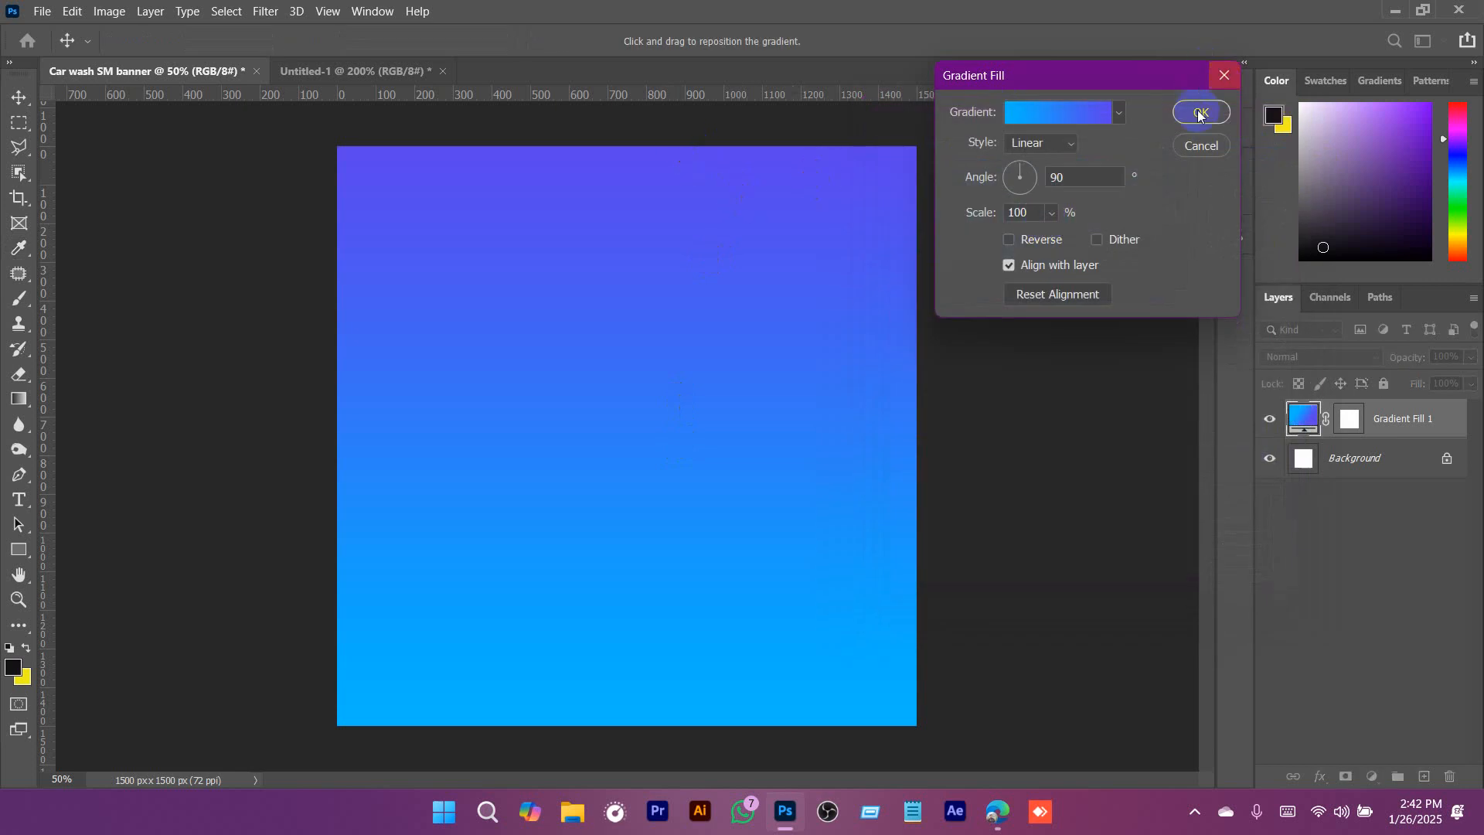
pyautogui.click(1198, 114)
# Compare the gradient with the reference banner, and set the gradient fill layer's angle to 132.59°.
pyautogui.click(365, 73)
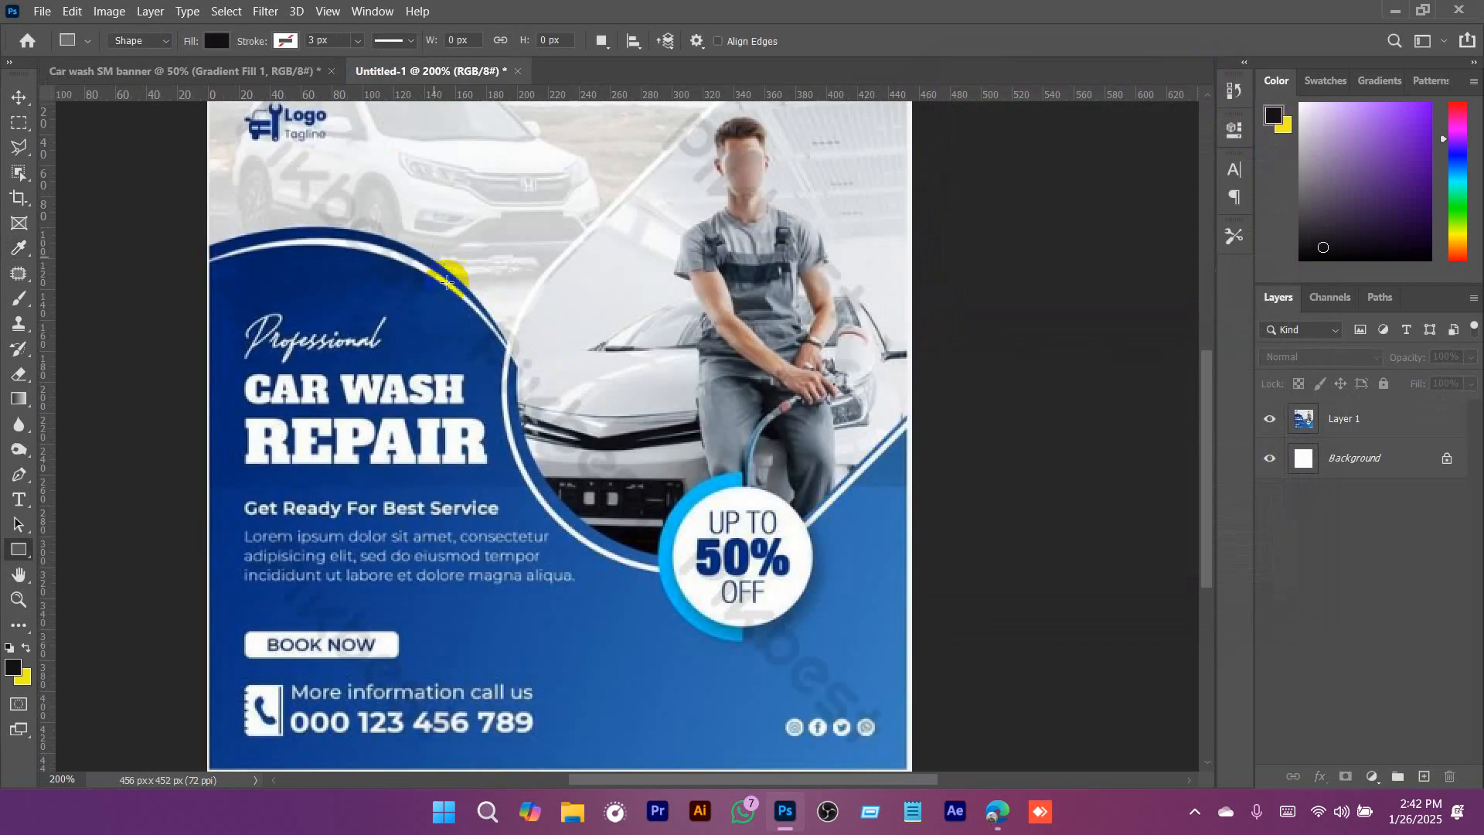
pyautogui.click(248, 69)
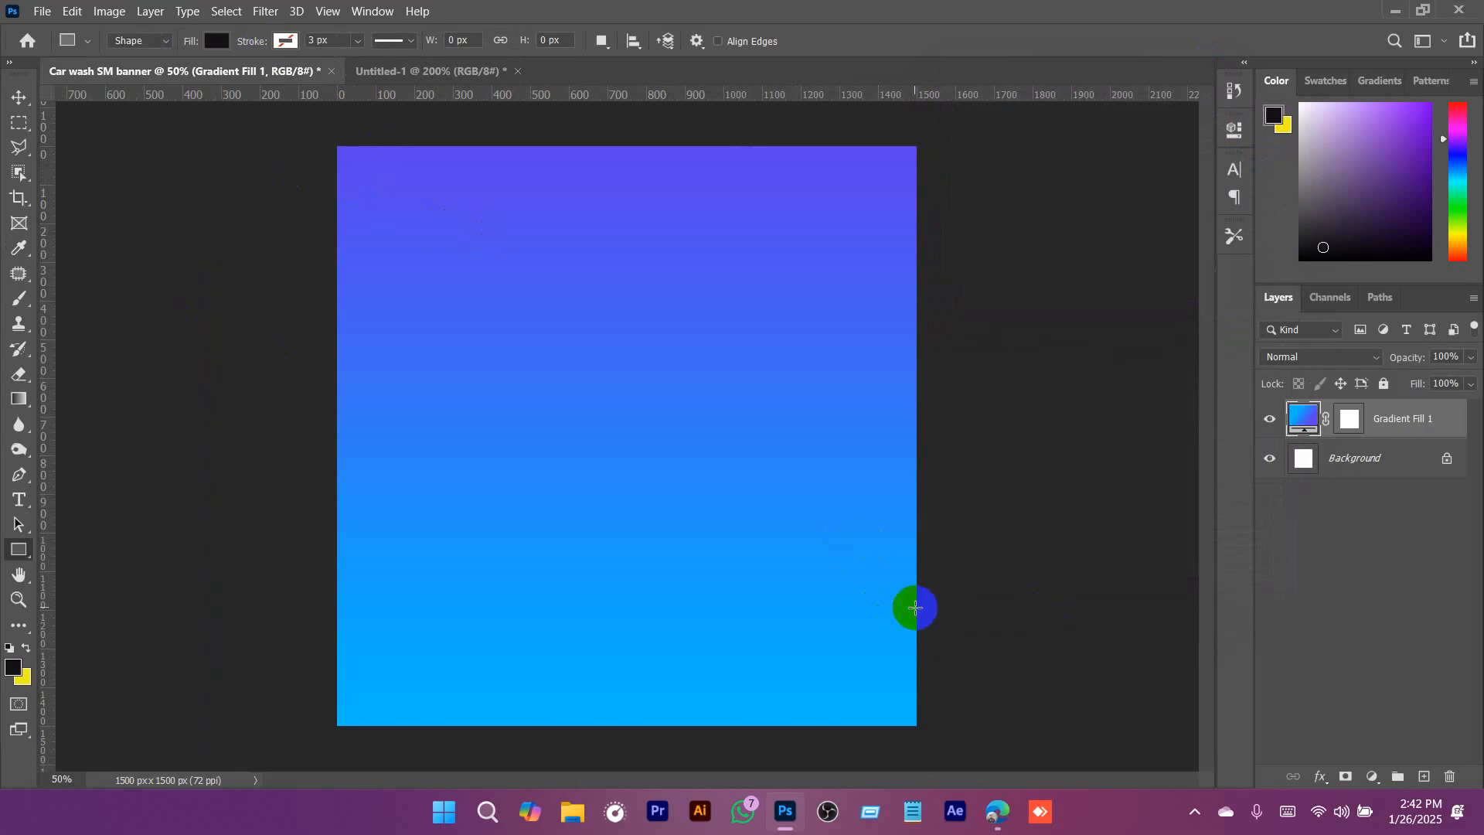
pyautogui.click(1311, 423)
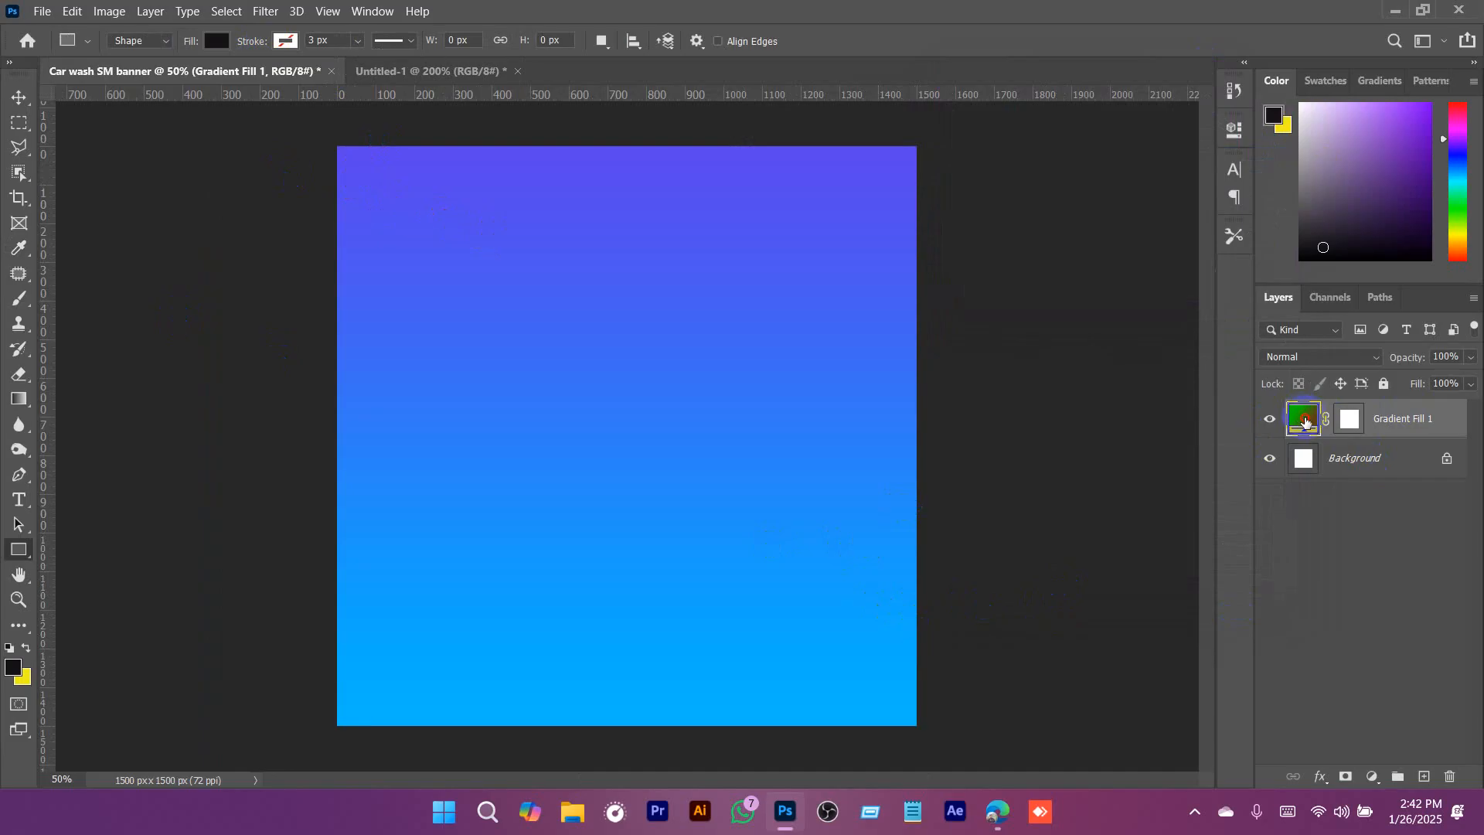
pyautogui.doubleClick(1305, 421)
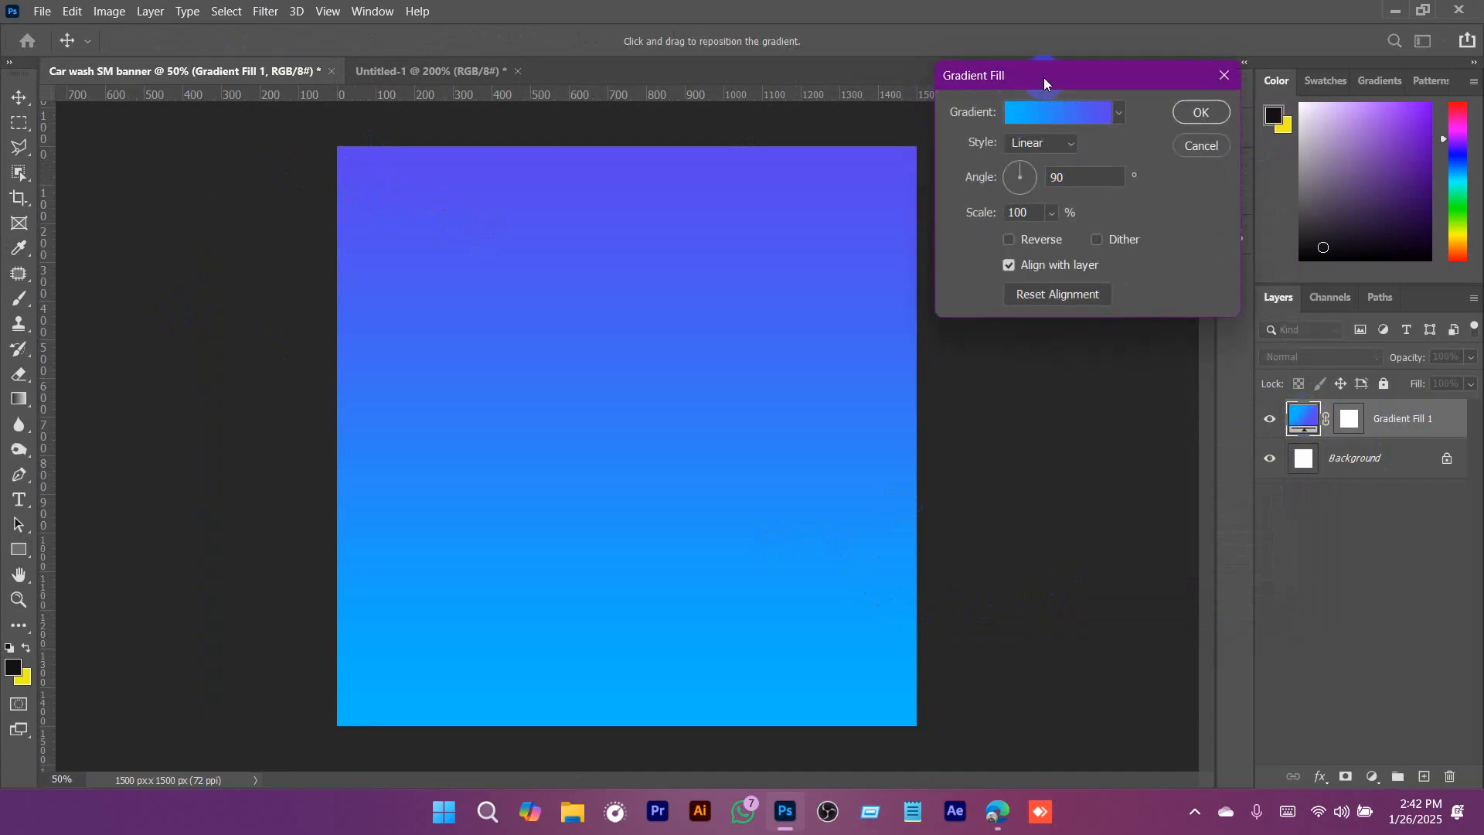
pyautogui.moveTo(1044, 77); pyautogui.dragTo(1074, 175)
pyautogui.moveTo(1048, 277); pyautogui.dragTo(1043, 271)
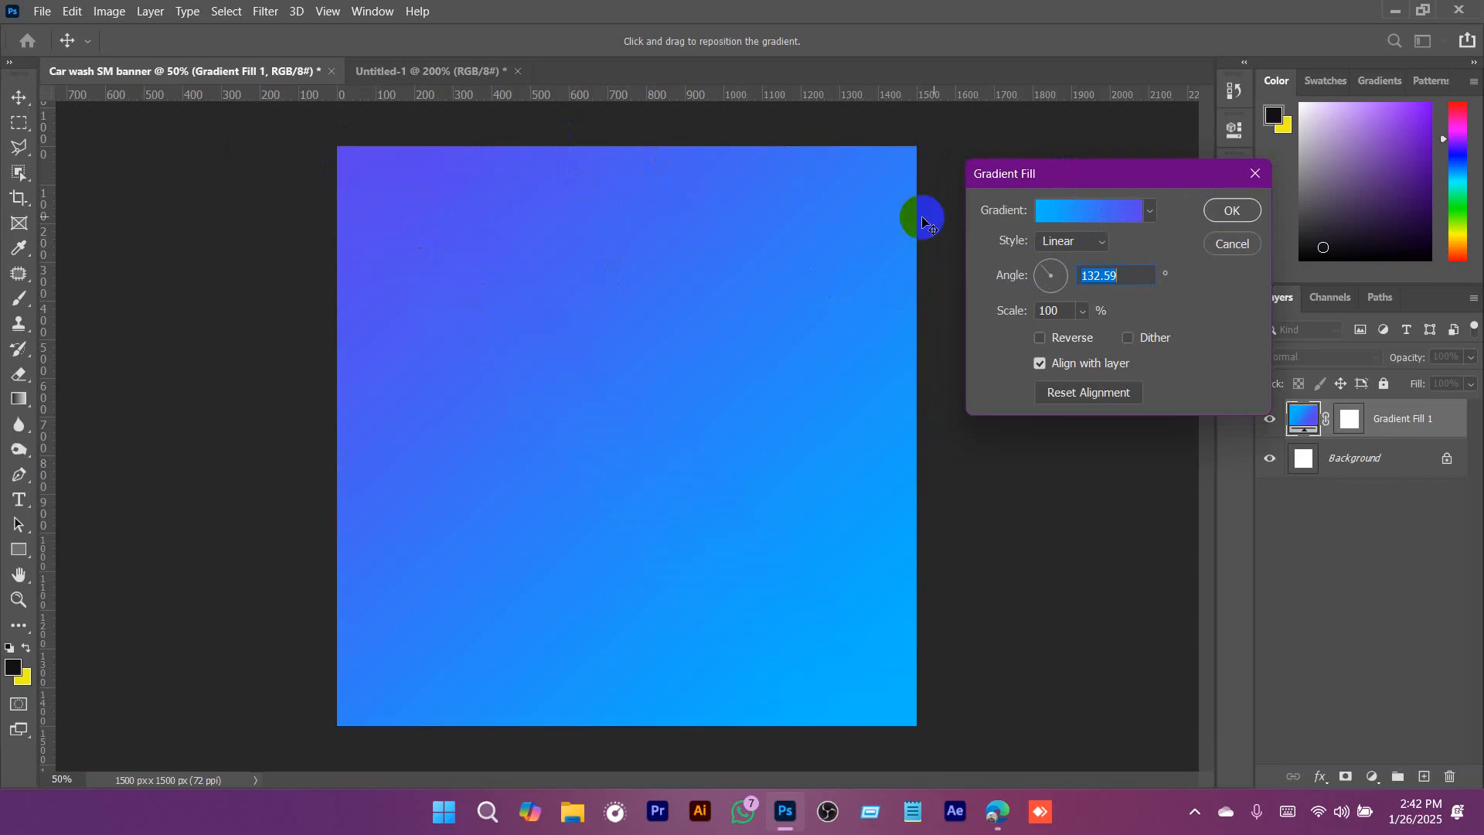
# Change the gradient's purple end stop to the dark navy colour 221958.
pyautogui.click(1071, 219)
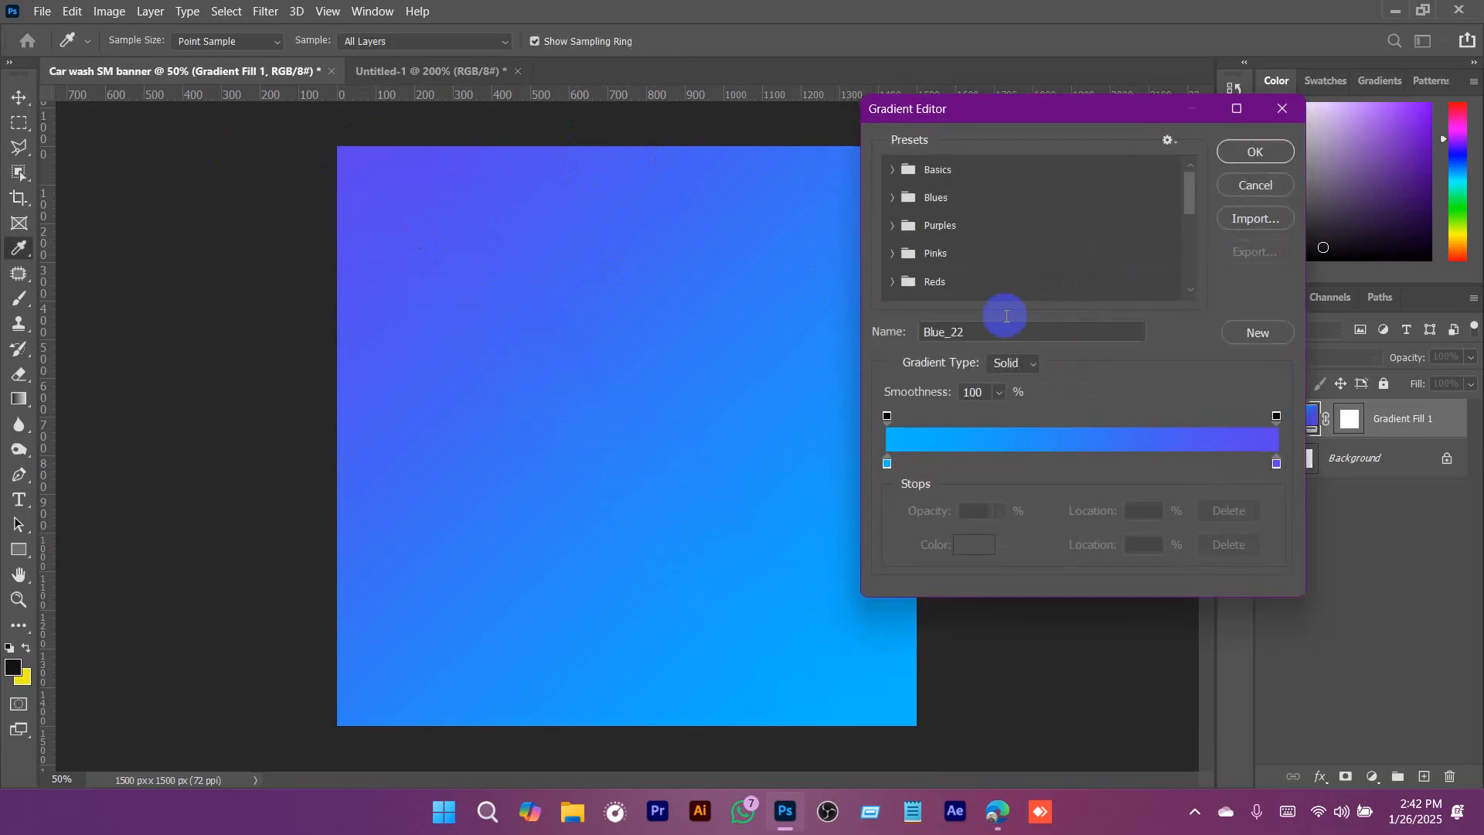
pyautogui.click(1276, 463)
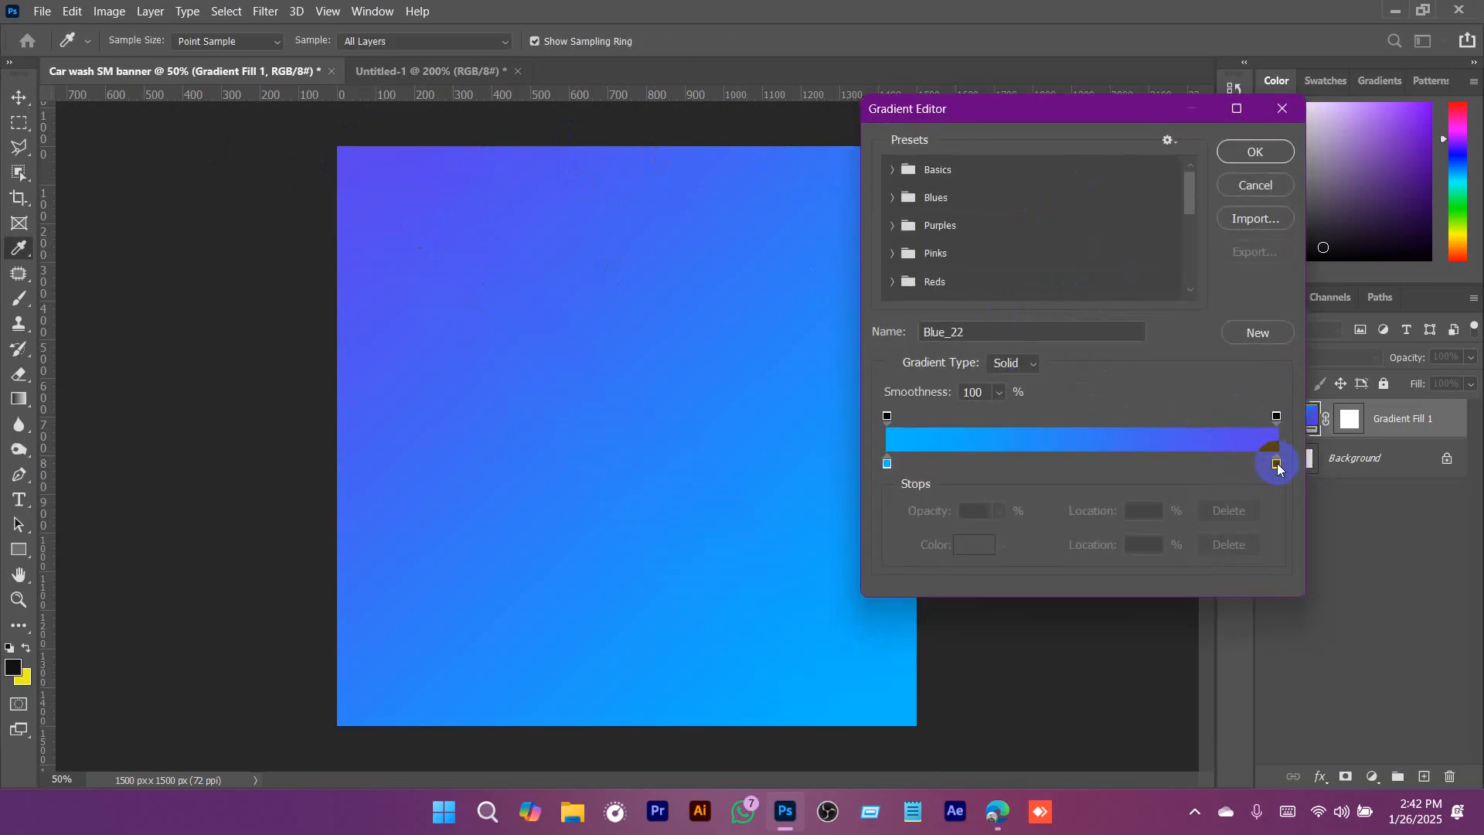
pyautogui.doubleClick(1276, 463)
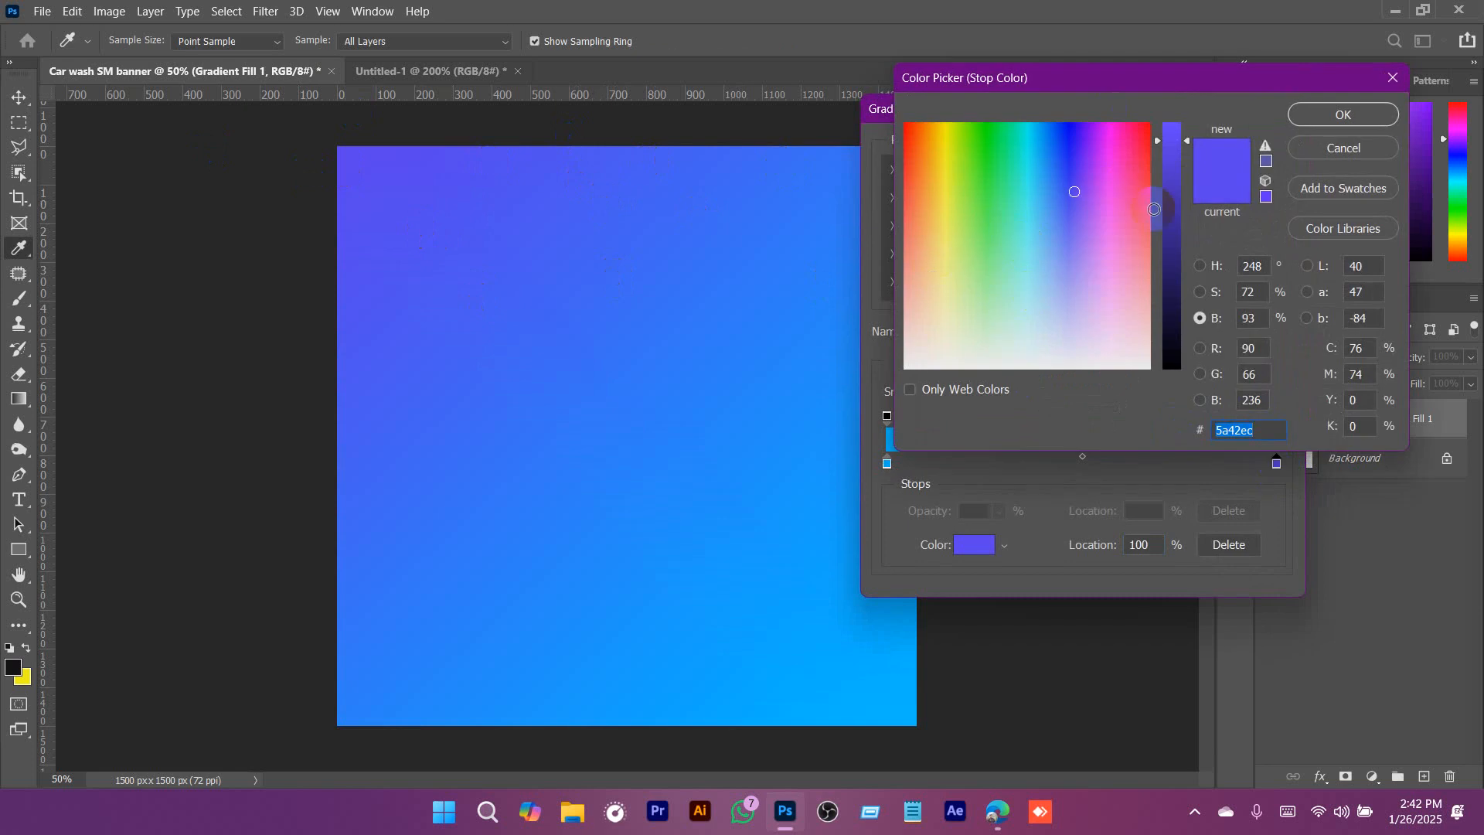
pyautogui.moveTo(1170, 141); pyautogui.dragTo(1181, 286)
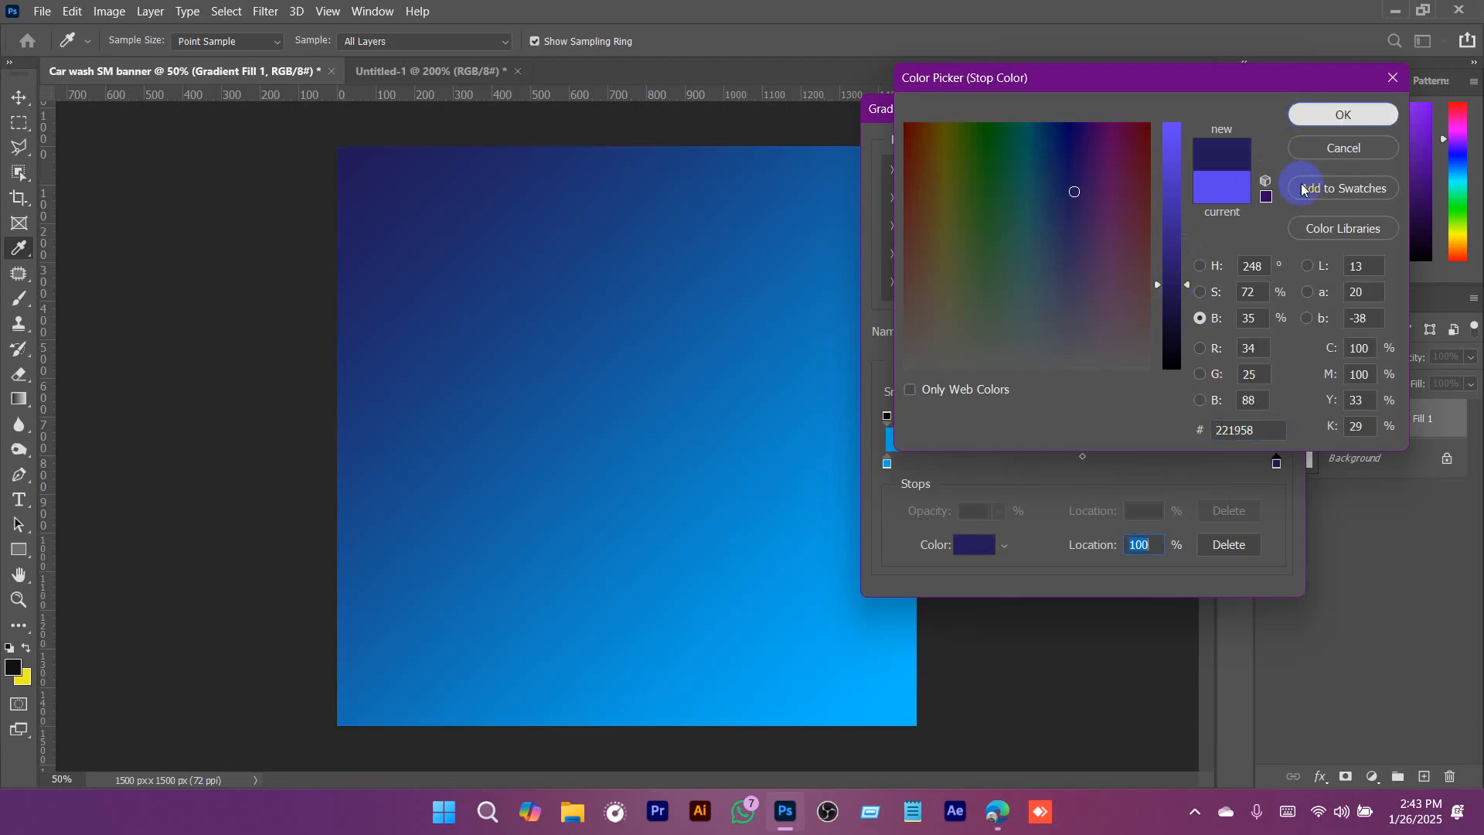
pyautogui.click(1314, 116)
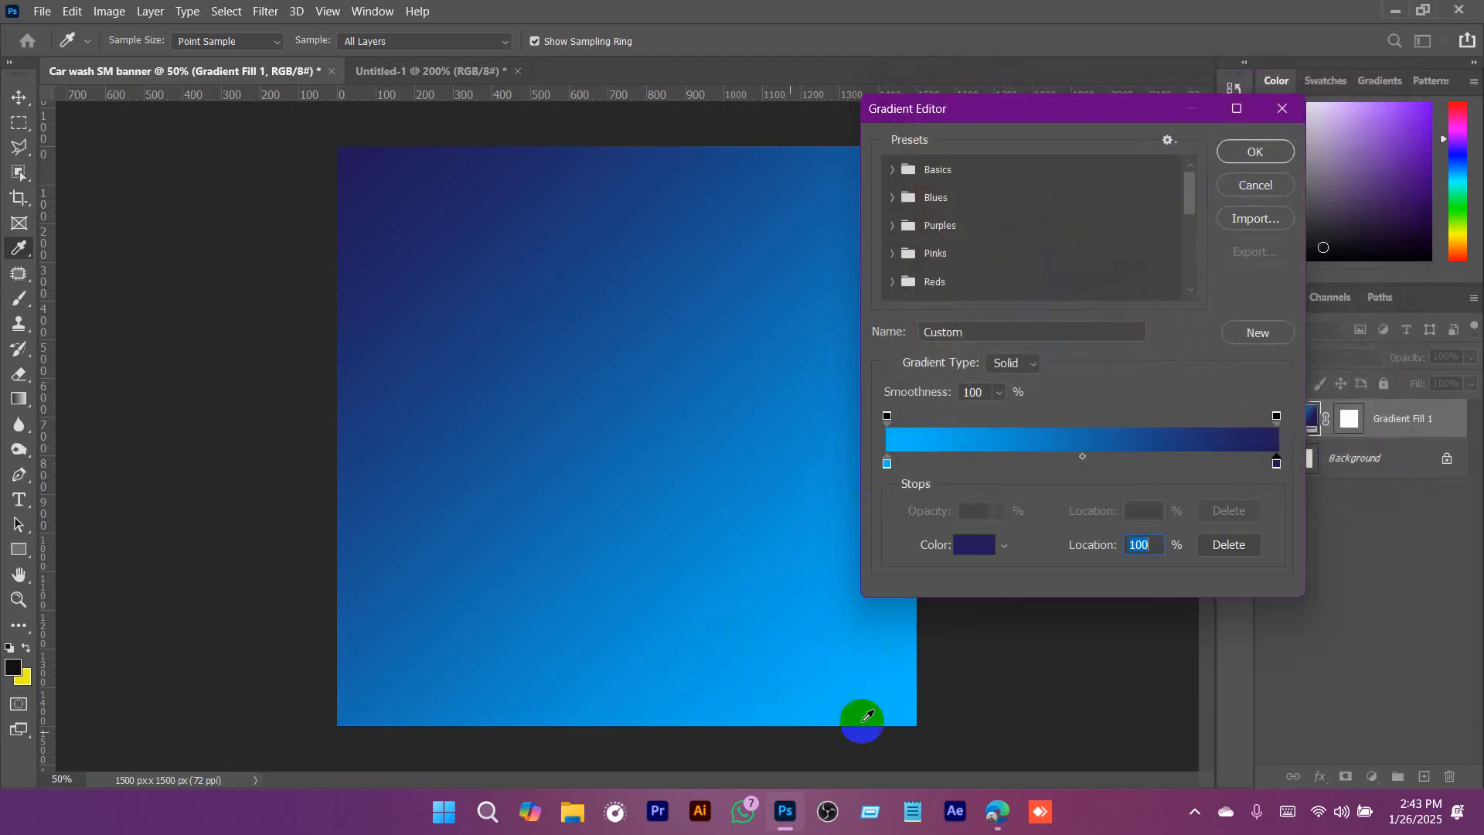
# Change the gradient's starting stop to the light blue 78deff and apply the edited gradient fill.
pyautogui.click(887, 463)
pyautogui.doubleClick(886, 465)
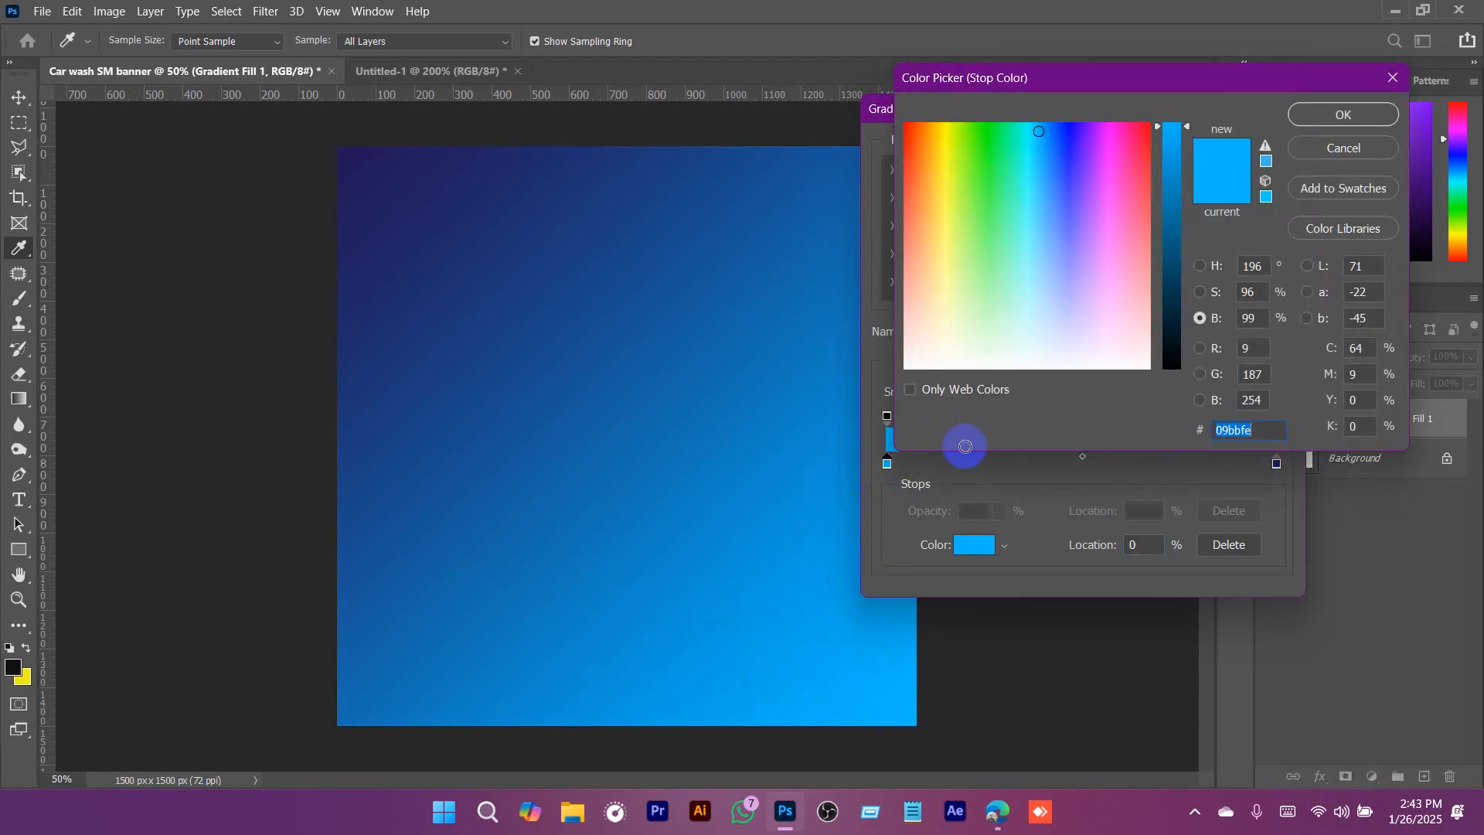
pyautogui.moveTo(1181, 133); pyautogui.dragTo(1184, 91)
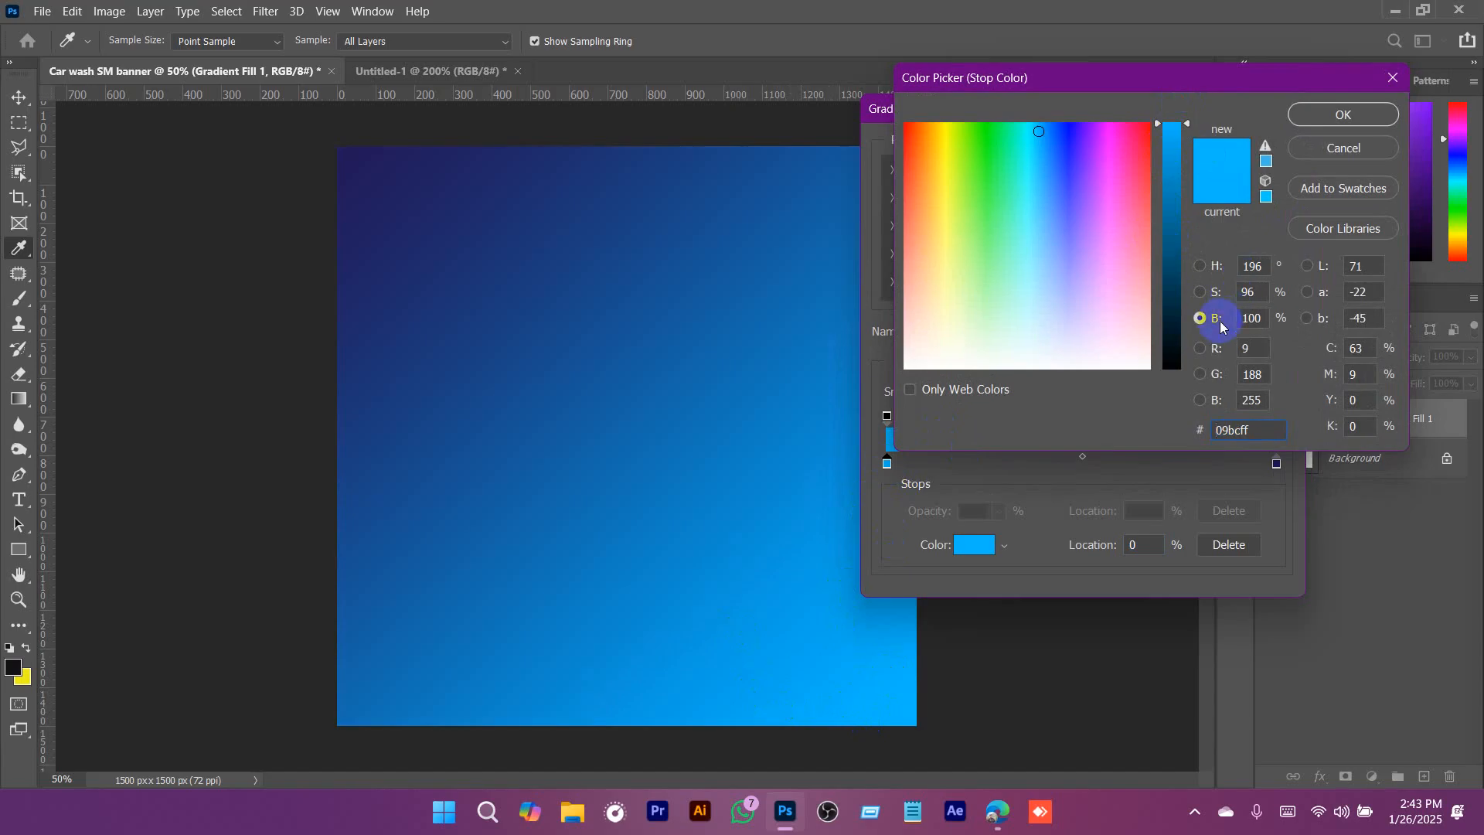
pyautogui.moveTo(1068, 159)
pyautogui.mouseDown()
pyautogui.moveTo(1046, 139)
pyautogui.moveTo(1033, 242)
pyautogui.moveTo(1033, 218)
pyautogui.moveTo(1101, 204)
pyautogui.moveTo(1149, 69)
pyautogui.mouseUp()
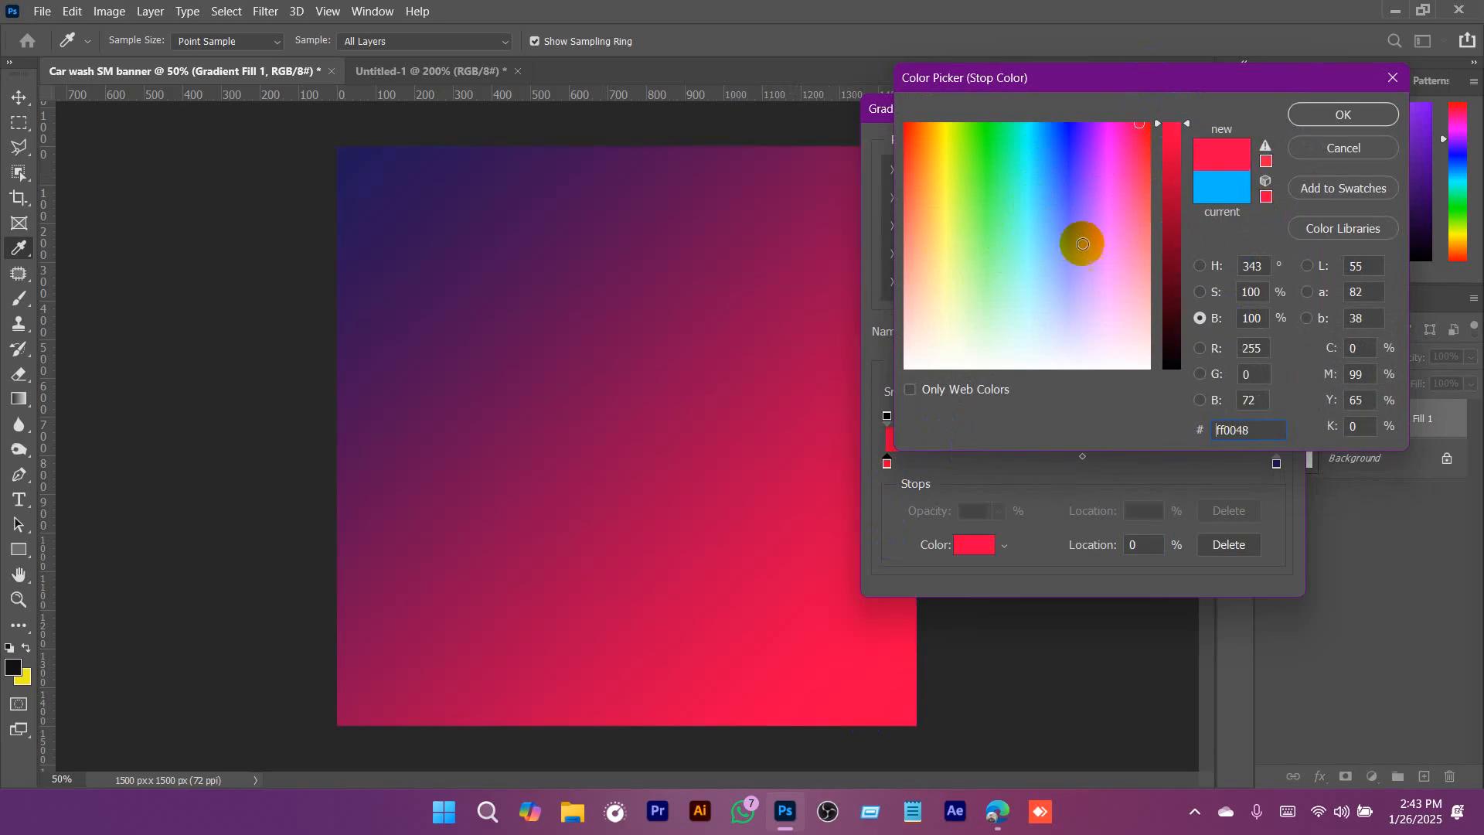
pyautogui.moveTo(1037, 194); pyautogui.dragTo(1041, 237)
pyautogui.click(1317, 117)
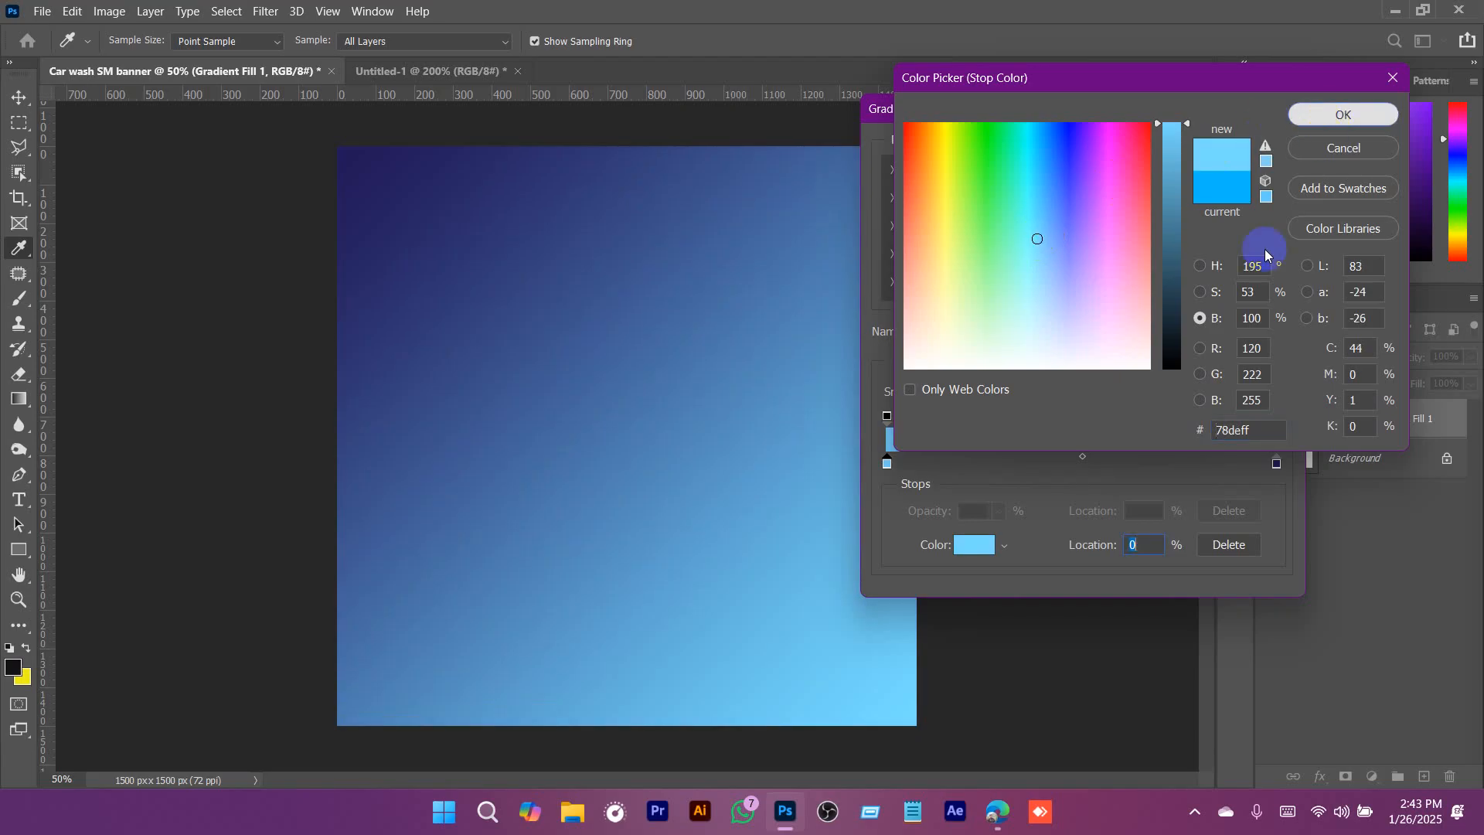
pyautogui.click(1227, 155)
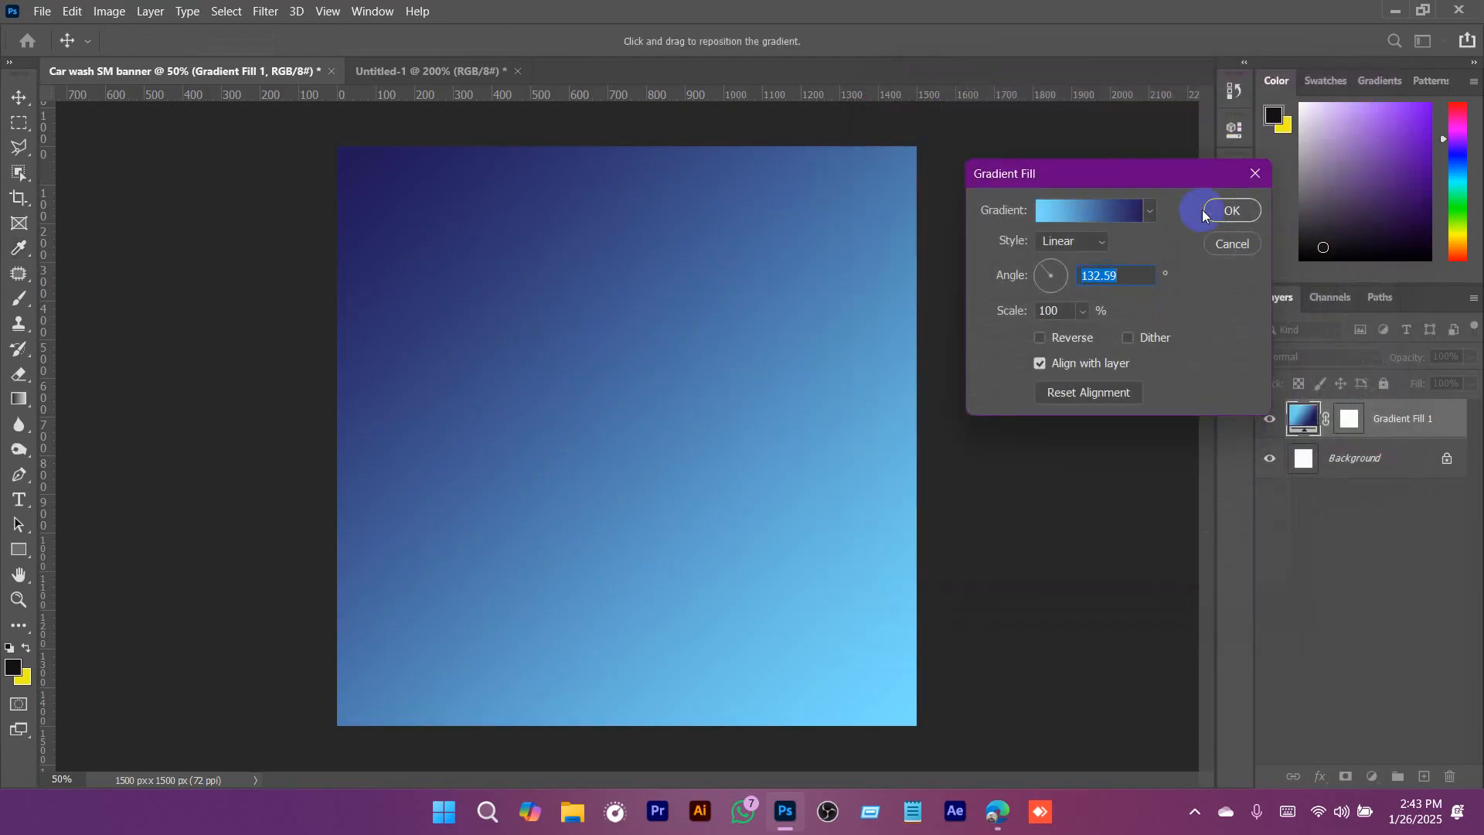
pyautogui.press('Return')
# Examine the whole reference banner at 100% zoom, and return to the Car wash SM banner document.
pyautogui.click(391, 72)
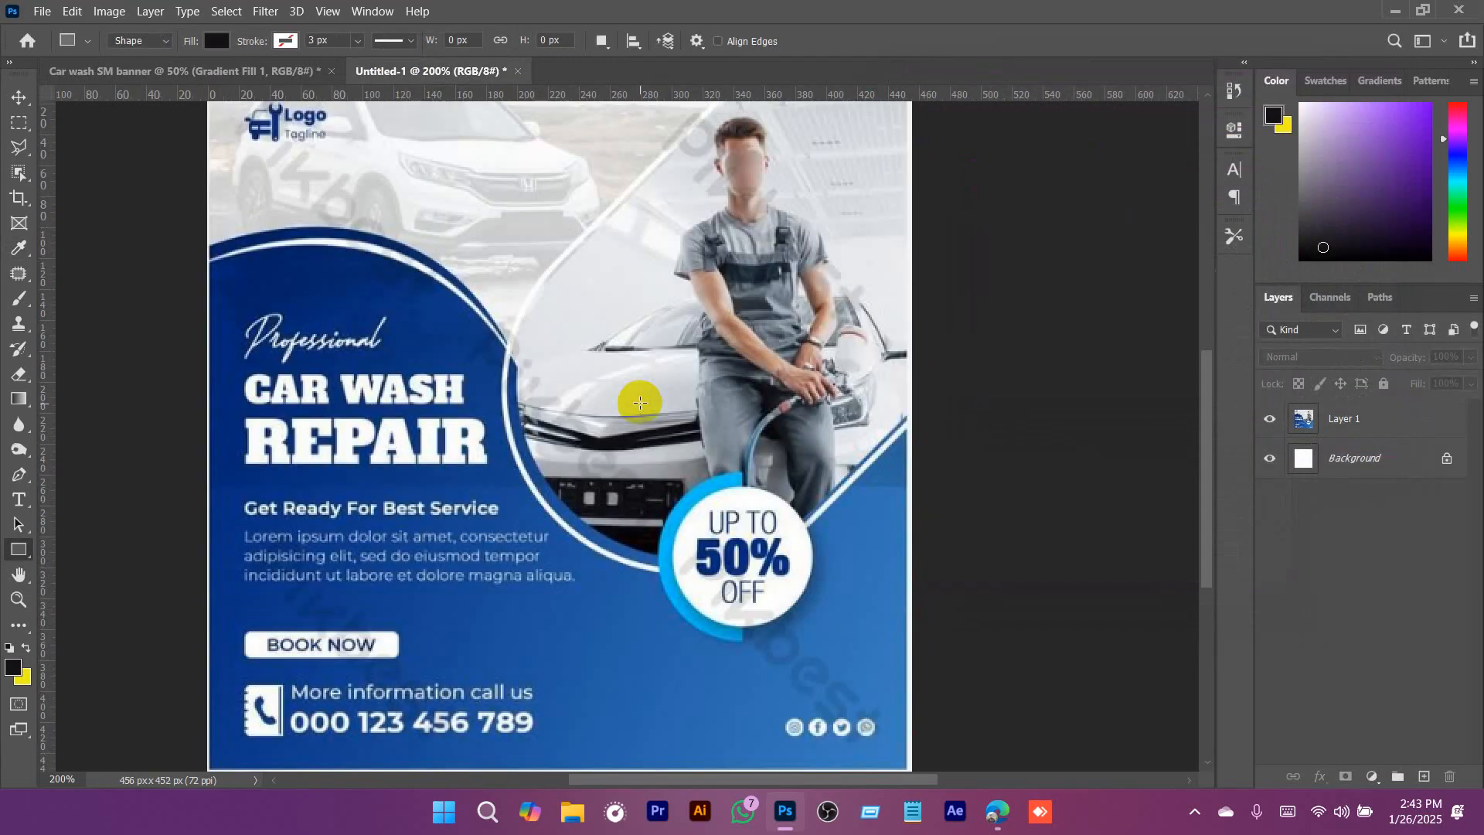
pyautogui.keyDown('alt'); pyautogui.click(755, 412); pyautogui.keyUp('alt')
pyautogui.click(526, 297)
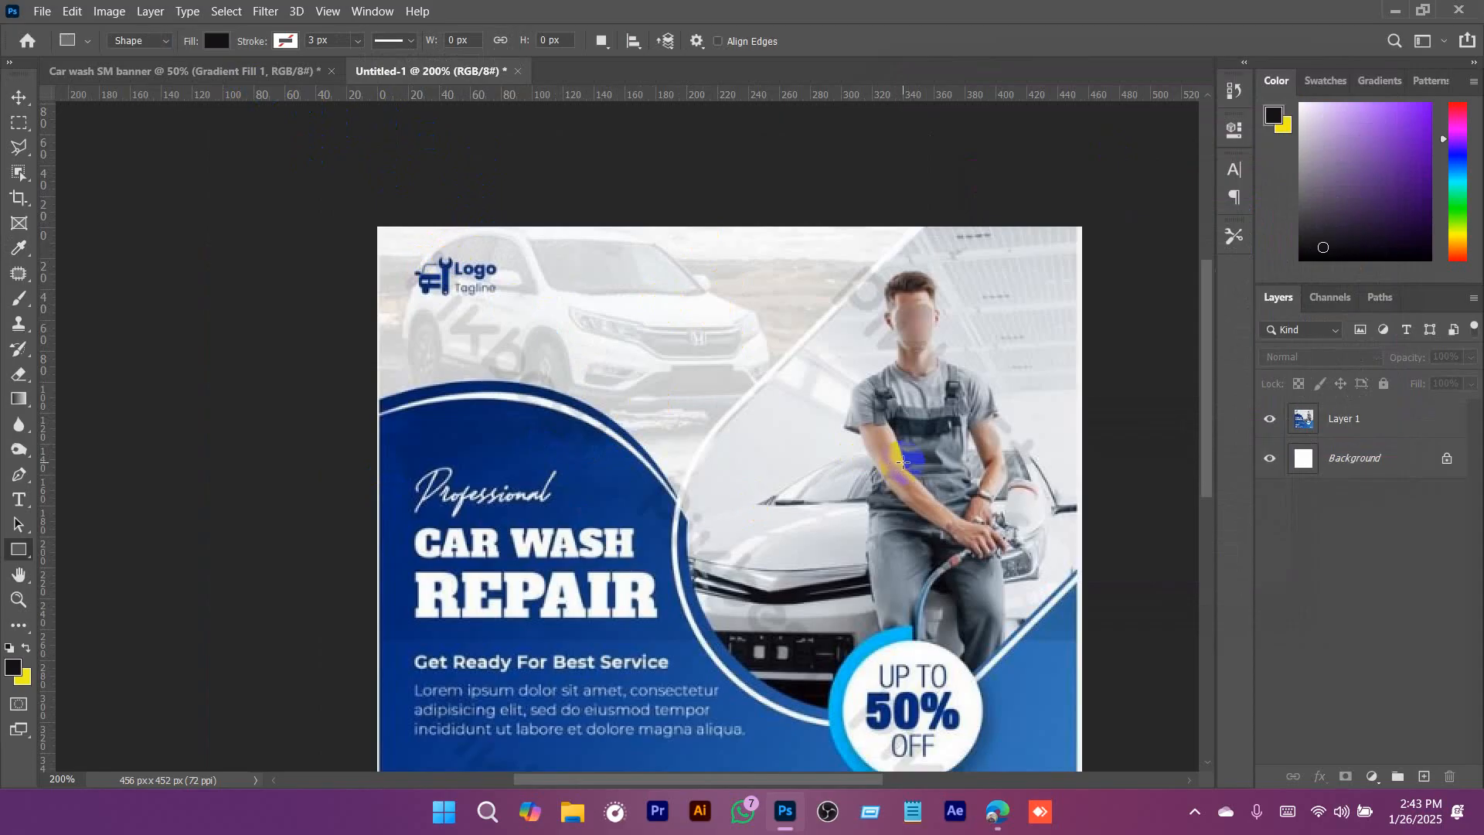
pyautogui.keyDown('alt'); pyautogui.click(817, 451); pyautogui.keyUp('alt')
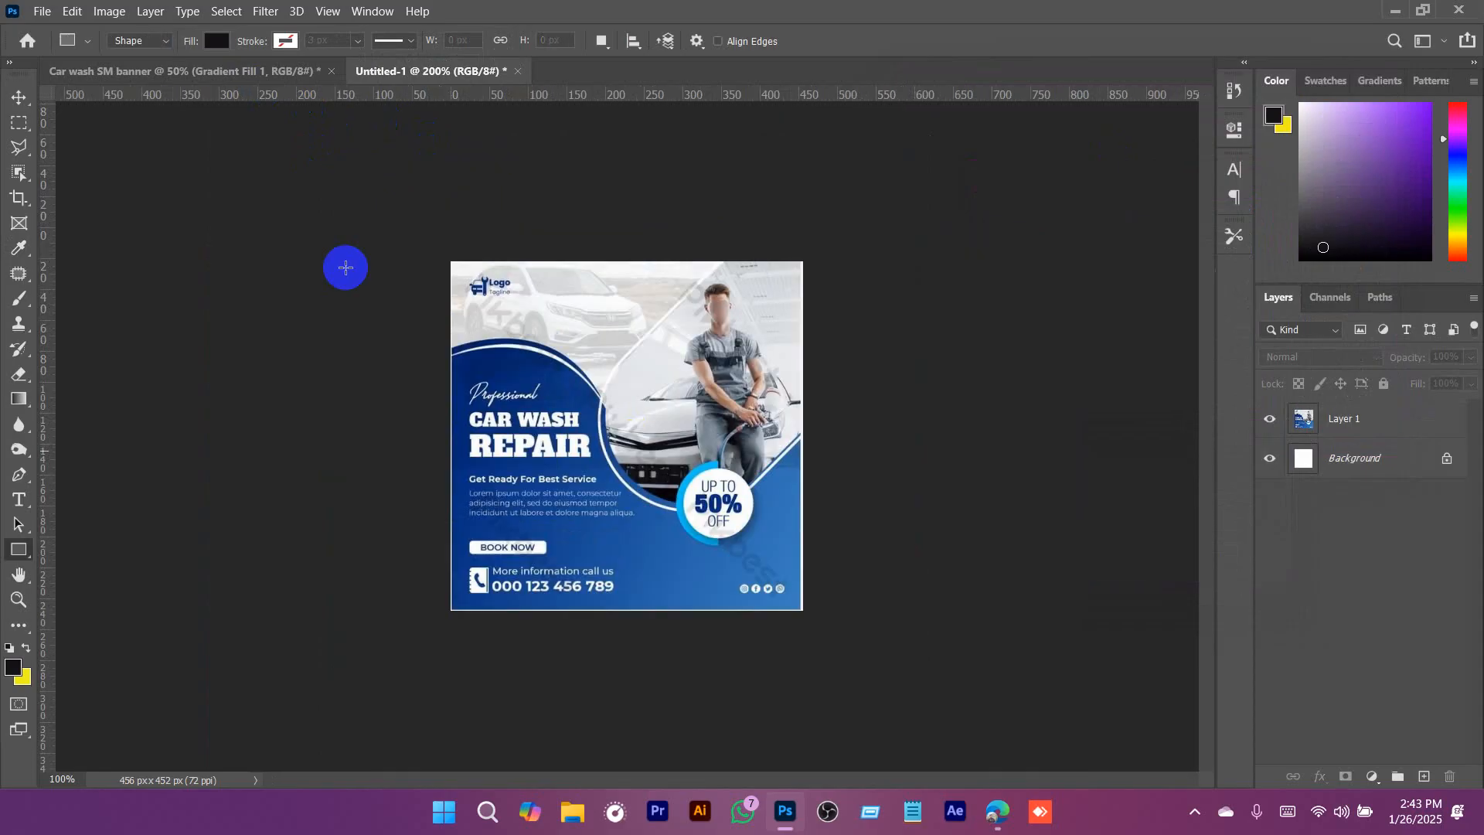
pyautogui.click(212, 69)
# Draw a rectangle of about 1740 × 603 px across the upper part of the canvas and fill it with white ffffff.
pyautogui.moveTo(316, 137); pyautogui.dragTo(988, 369)
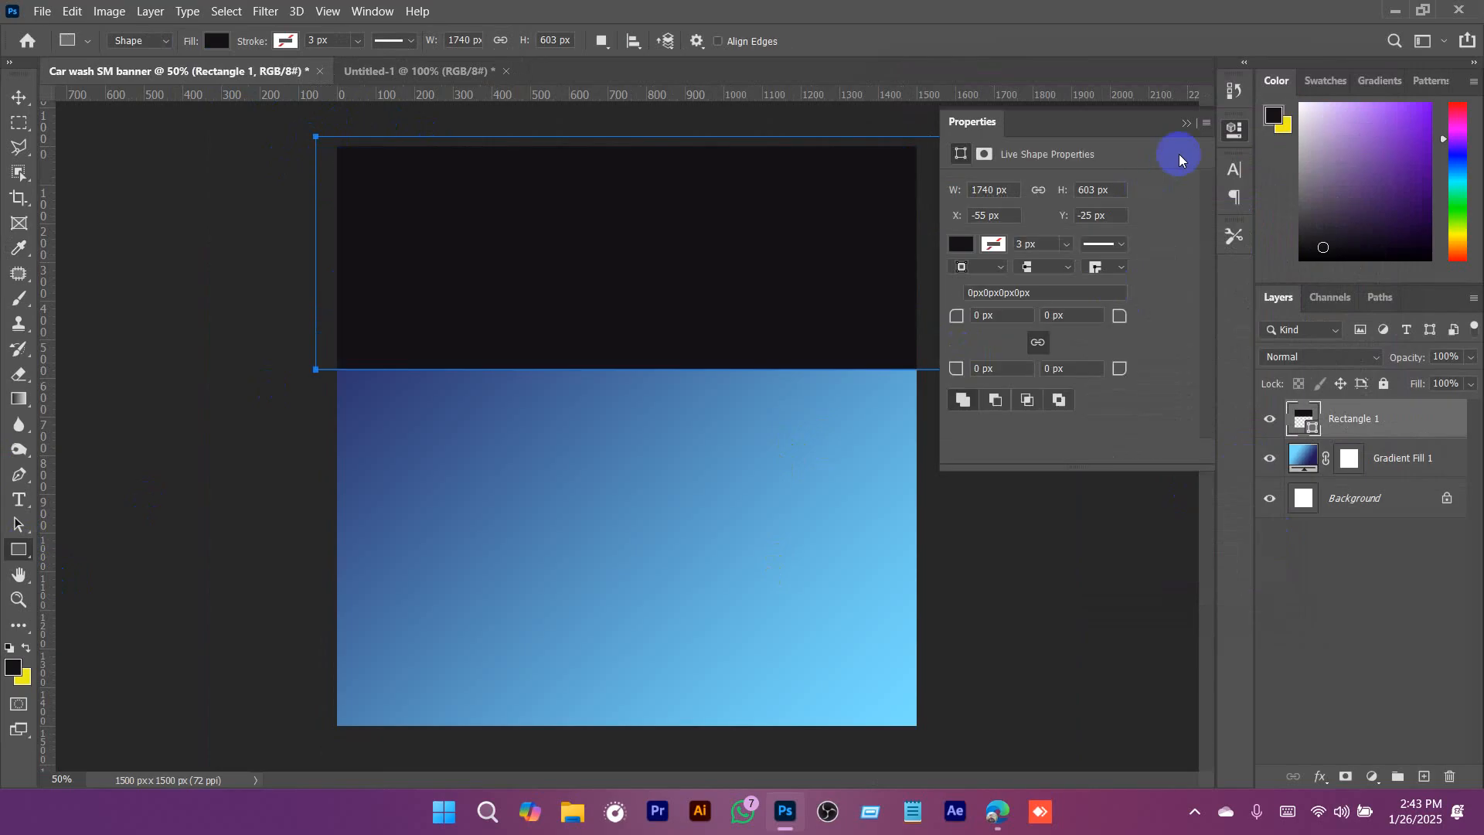
pyautogui.doubleClick(1310, 430)
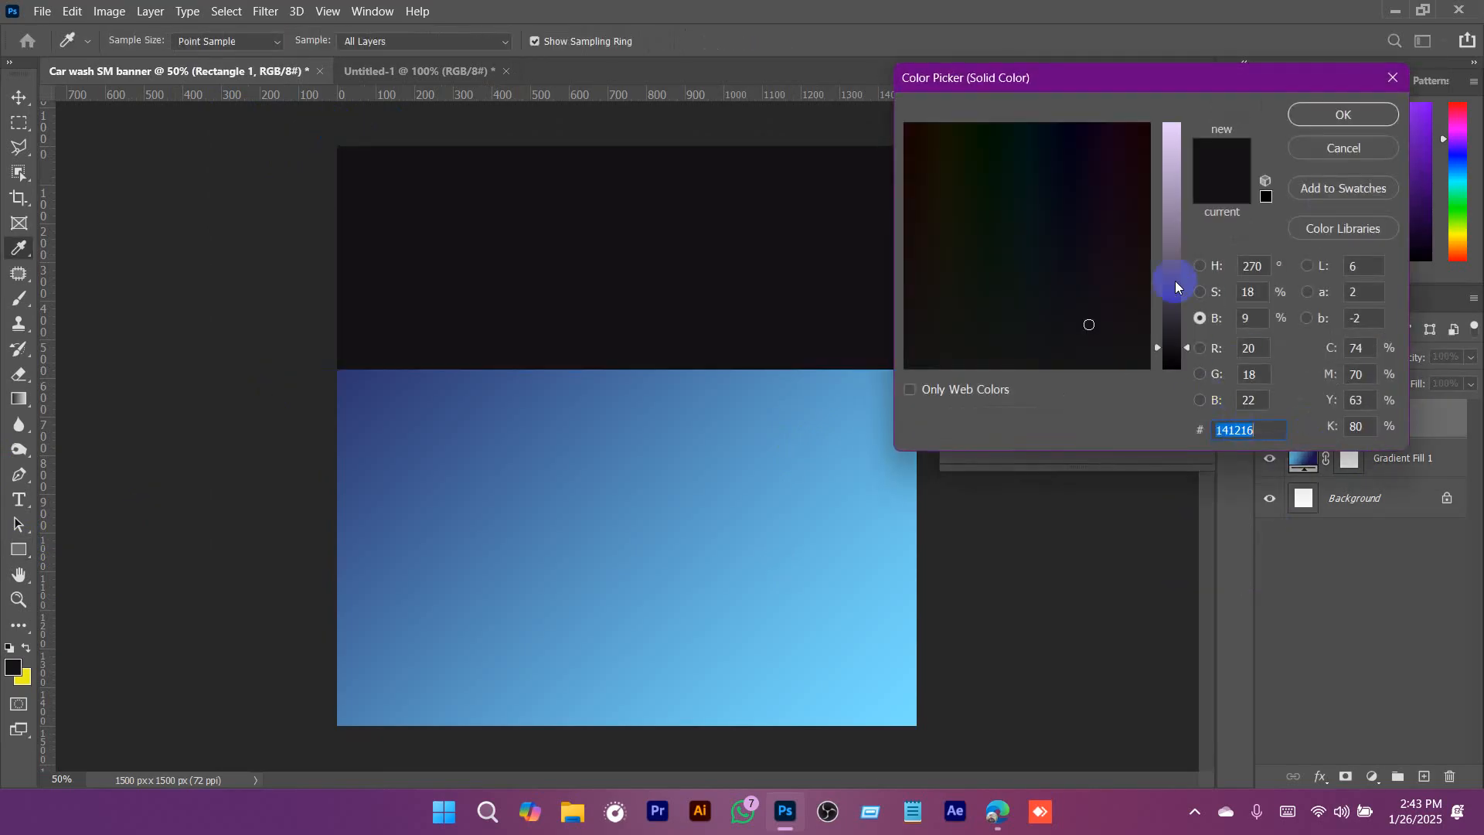
pyautogui.moveTo(1176, 285); pyautogui.dragTo(1170, 59)
pyautogui.moveTo(1114, 292); pyautogui.dragTo(1181, 405)
pyautogui.click(1342, 116)
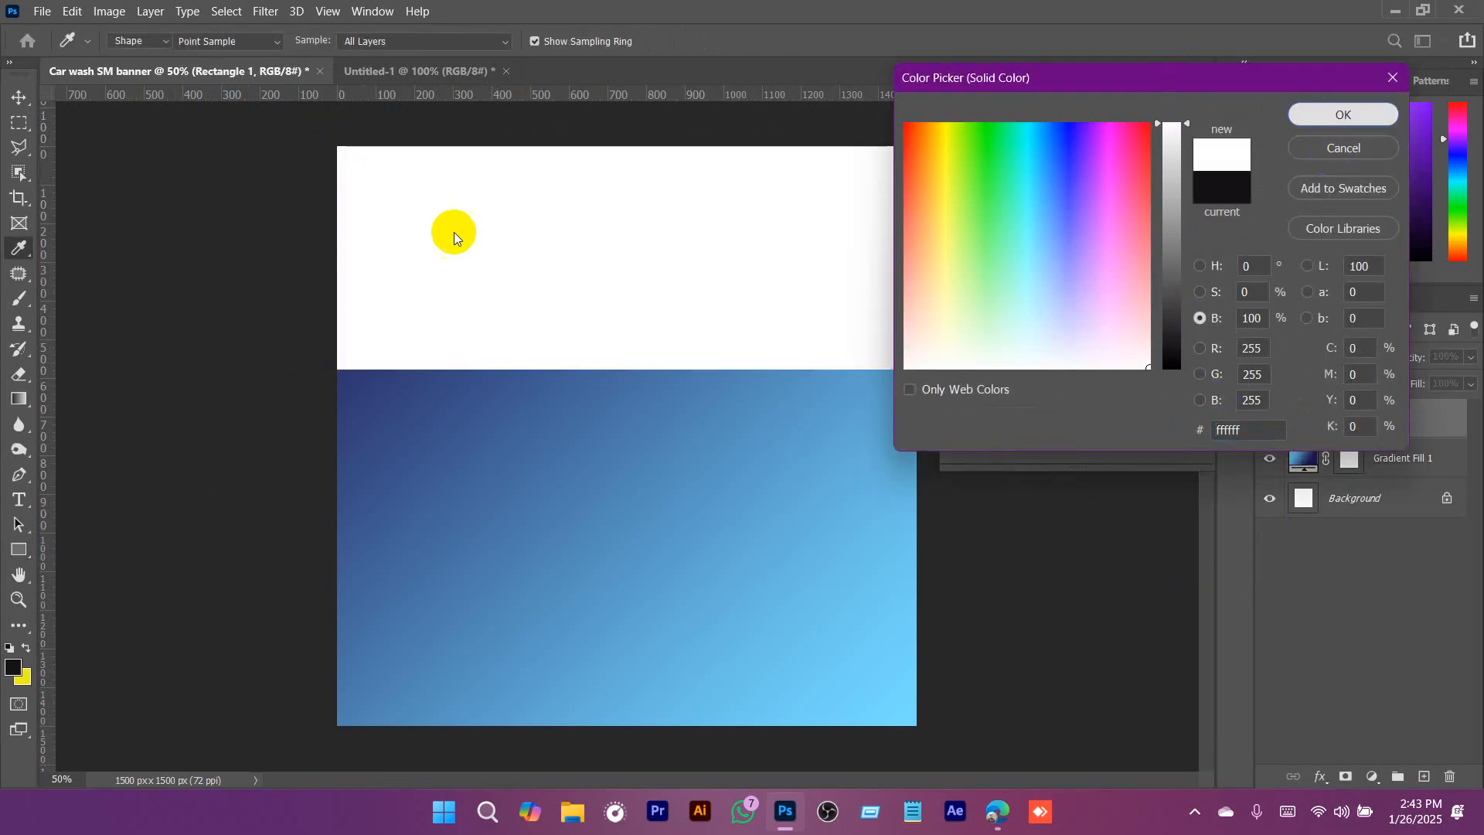
pyautogui.click(1186, 123)
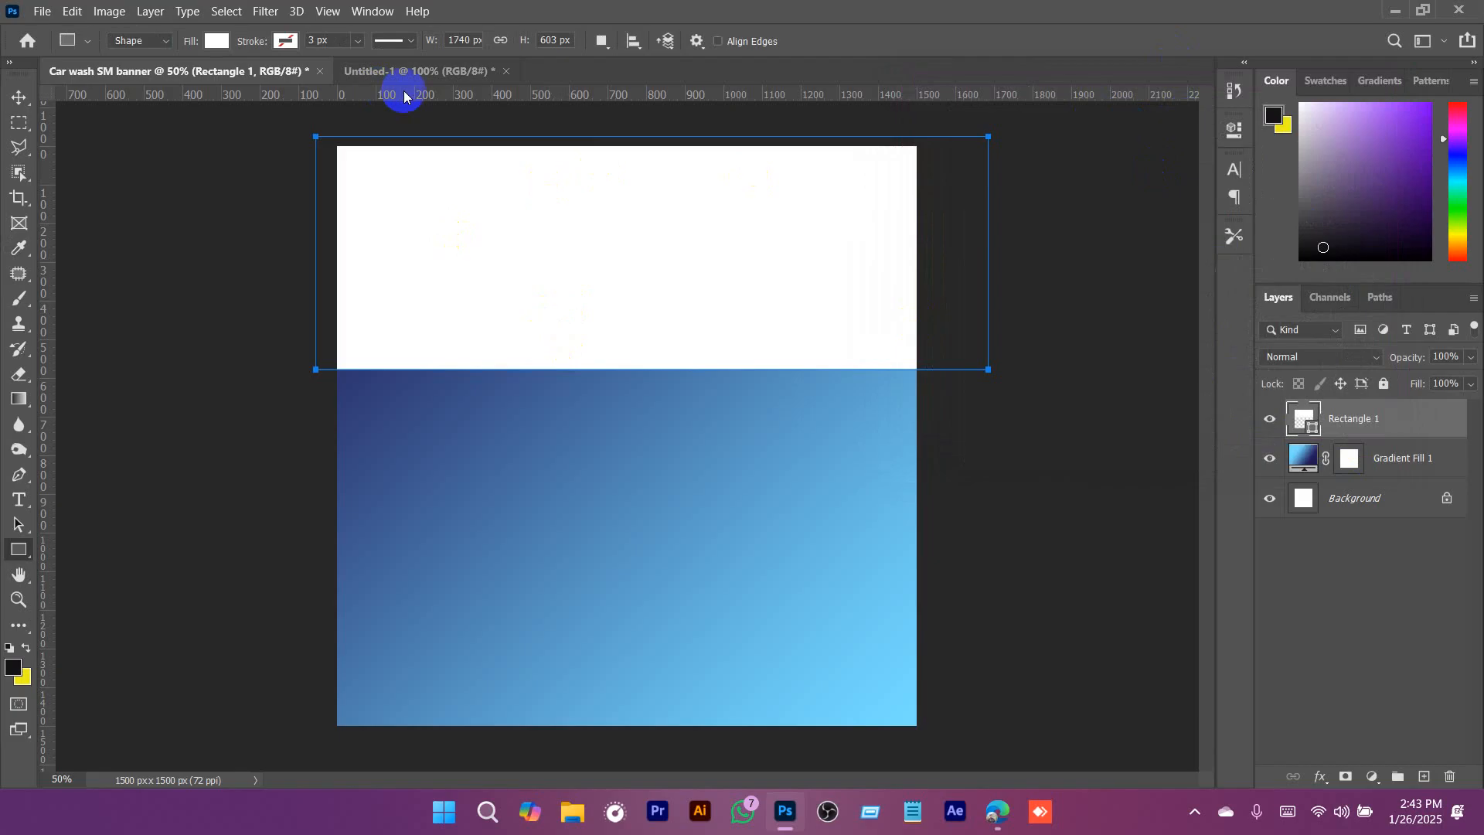
# Check the reference layout again, and stretch the white rectangle downward to a height of about 853 px.
pyautogui.click(409, 71)
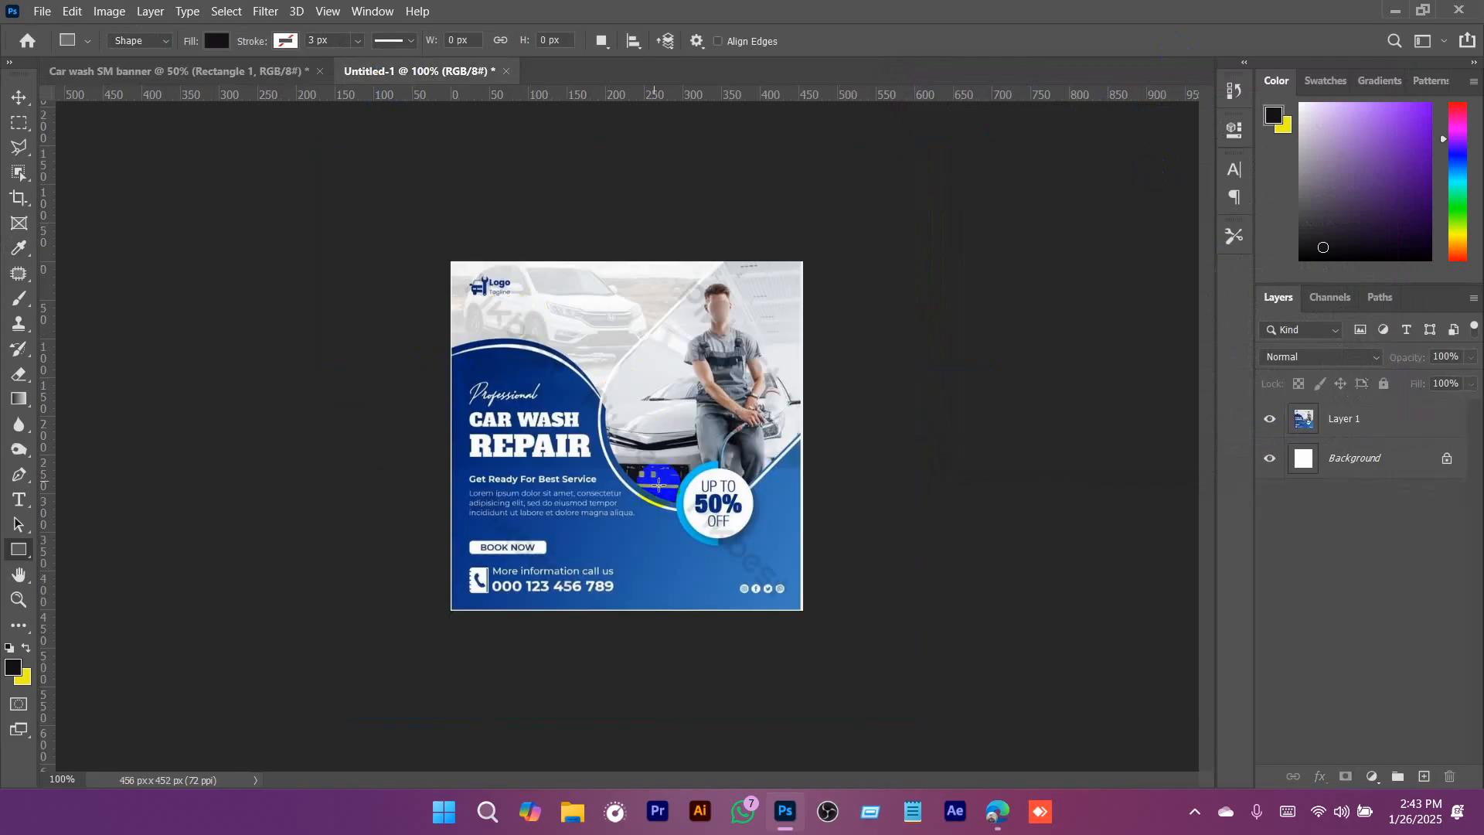
pyautogui.click(248, 71)
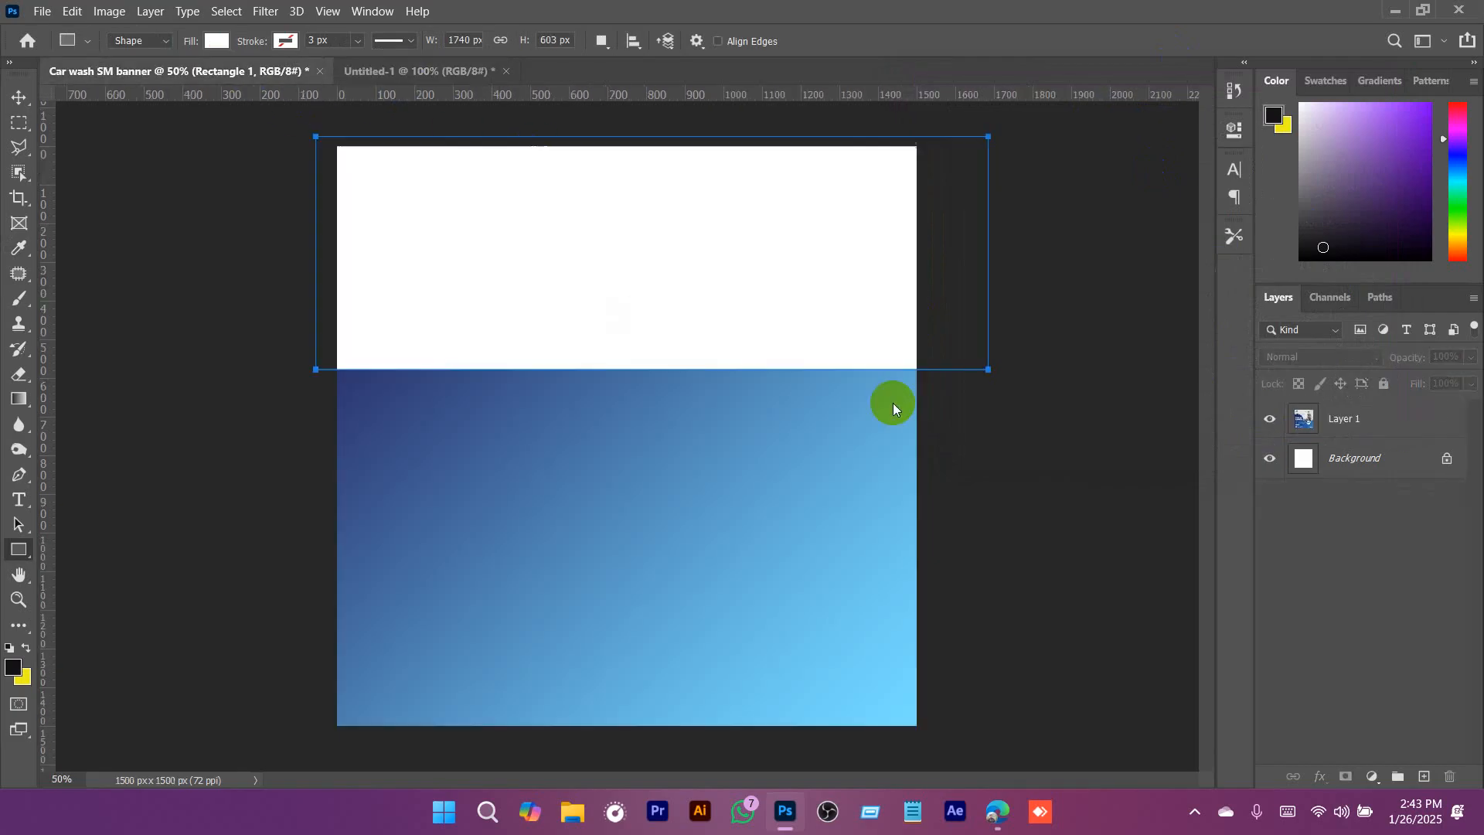
pyautogui.press('v')
pyautogui.moveTo(646, 375); pyautogui.dragTo(655, 471)
pyautogui.press('Return')
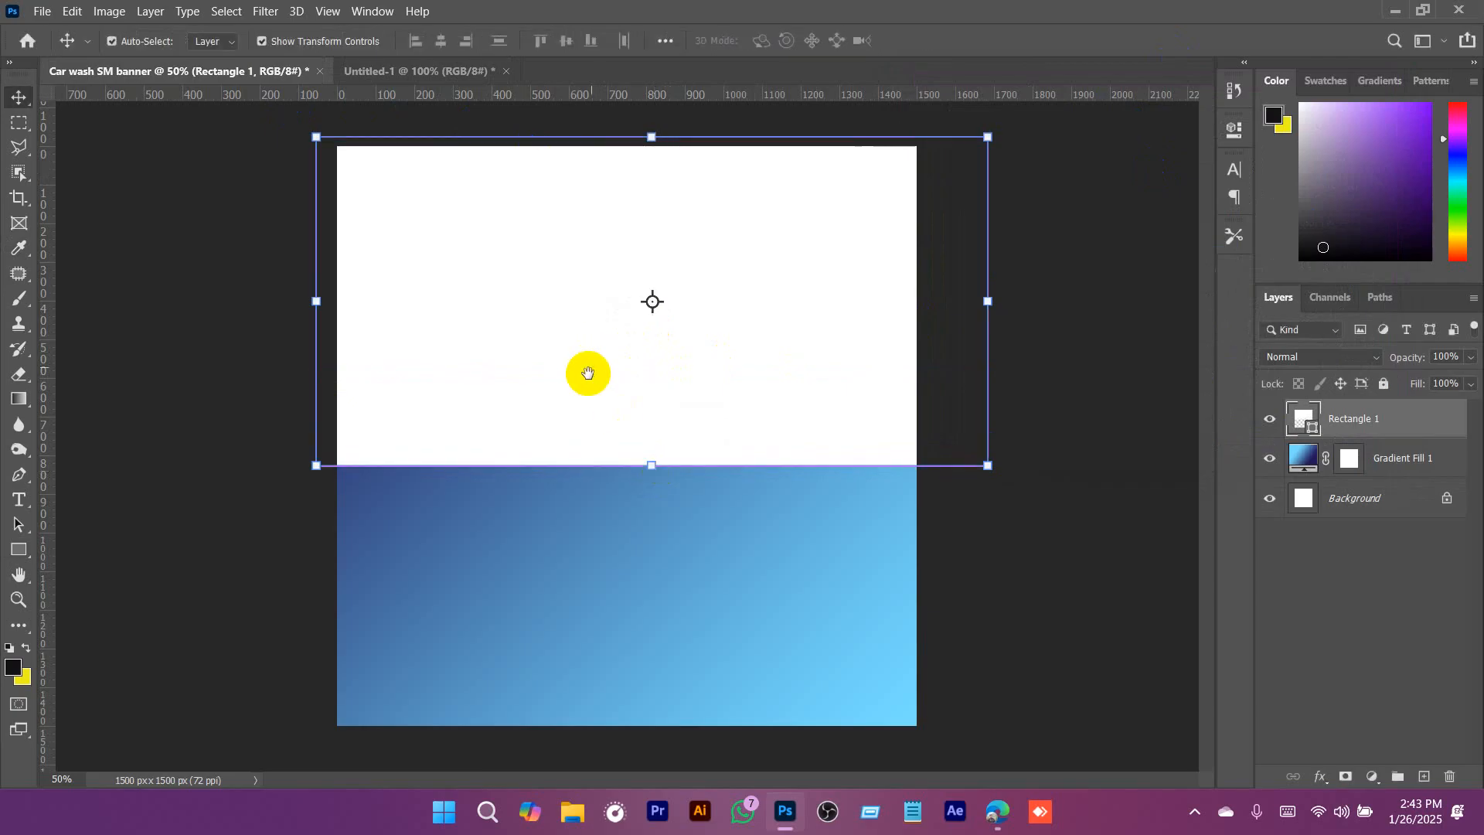
# Add an anchor point at the middle of the white rectangle's lower edge with the Add Anchor Point Tool.
pyautogui.click(249, 491)
pyautogui.press('a')
pyautogui.moveTo(269, 444); pyautogui.dragTo(368, 558)
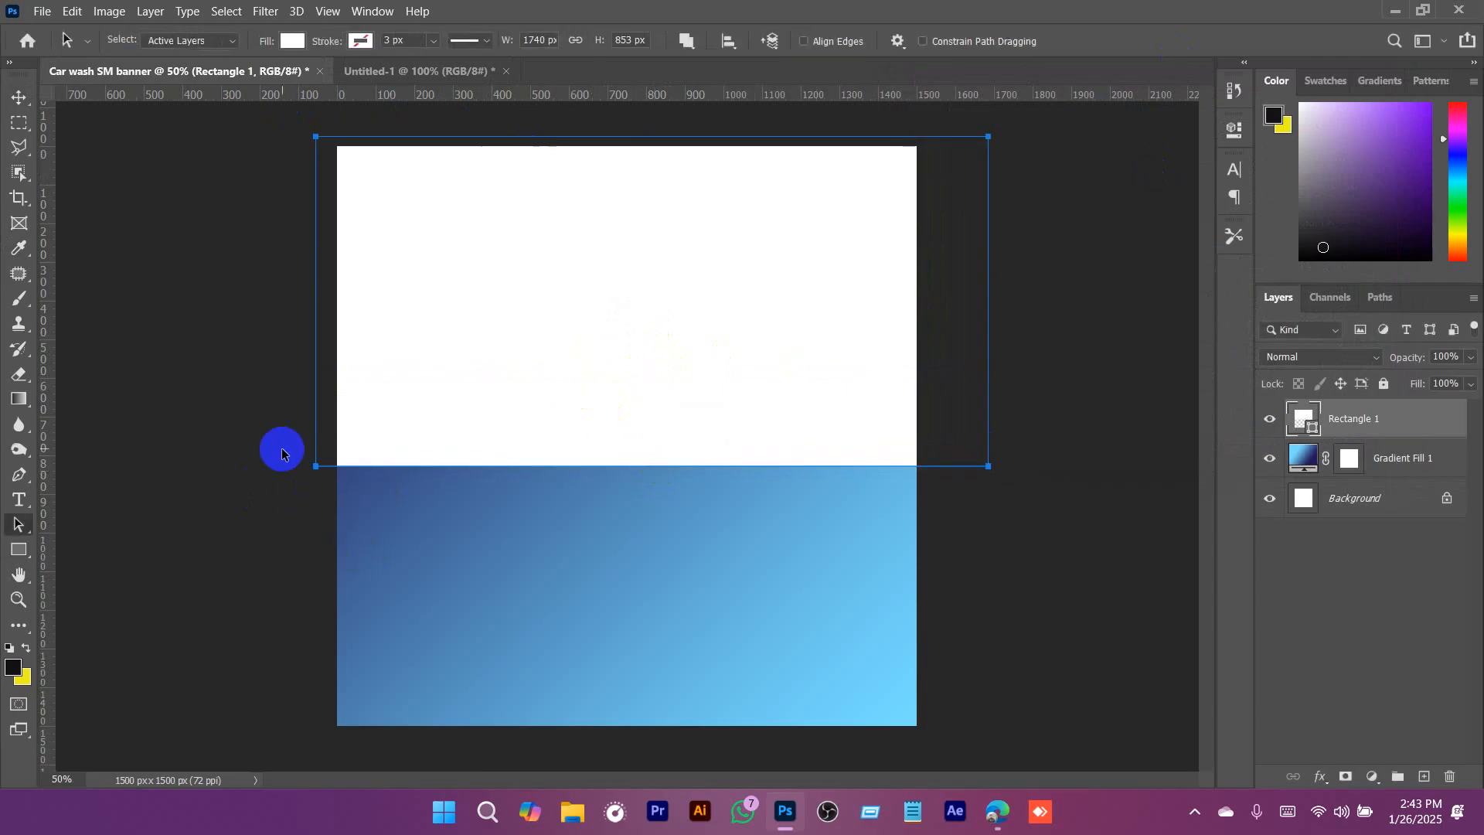
pyautogui.moveTo(251, 391); pyautogui.dragTo(405, 562)
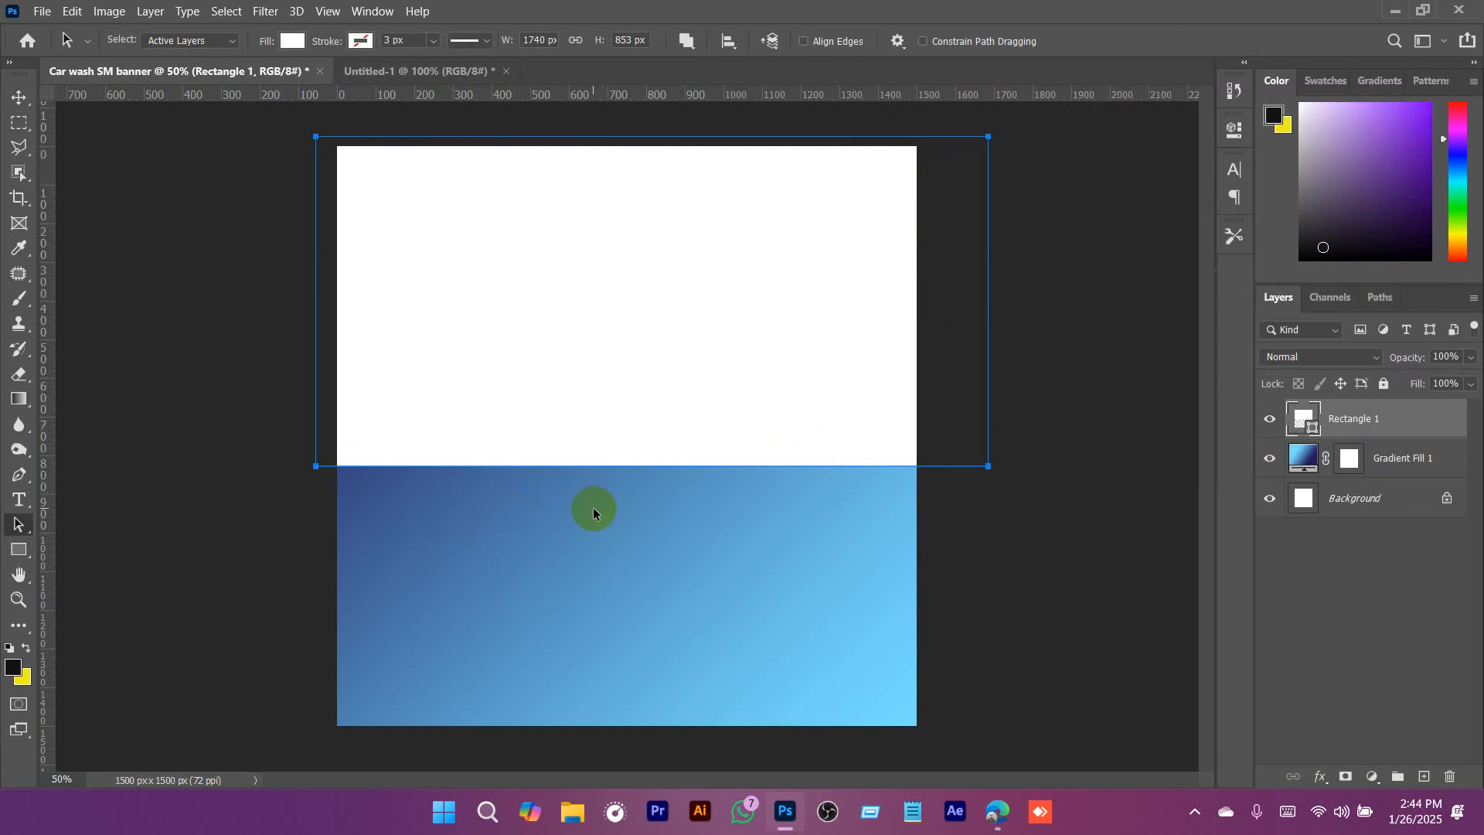
pyautogui.click(21, 475)
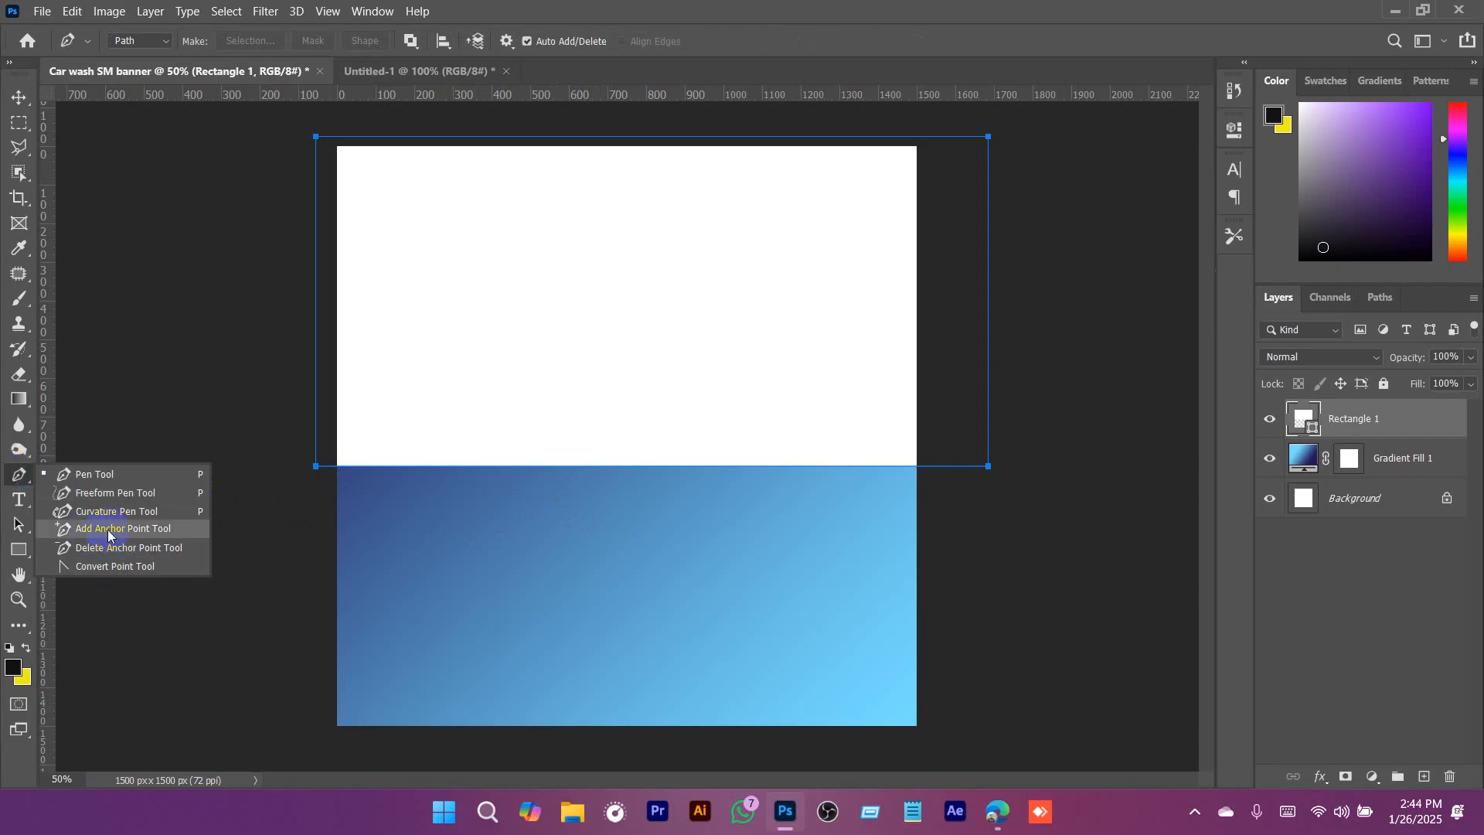
pyautogui.click(100, 529)
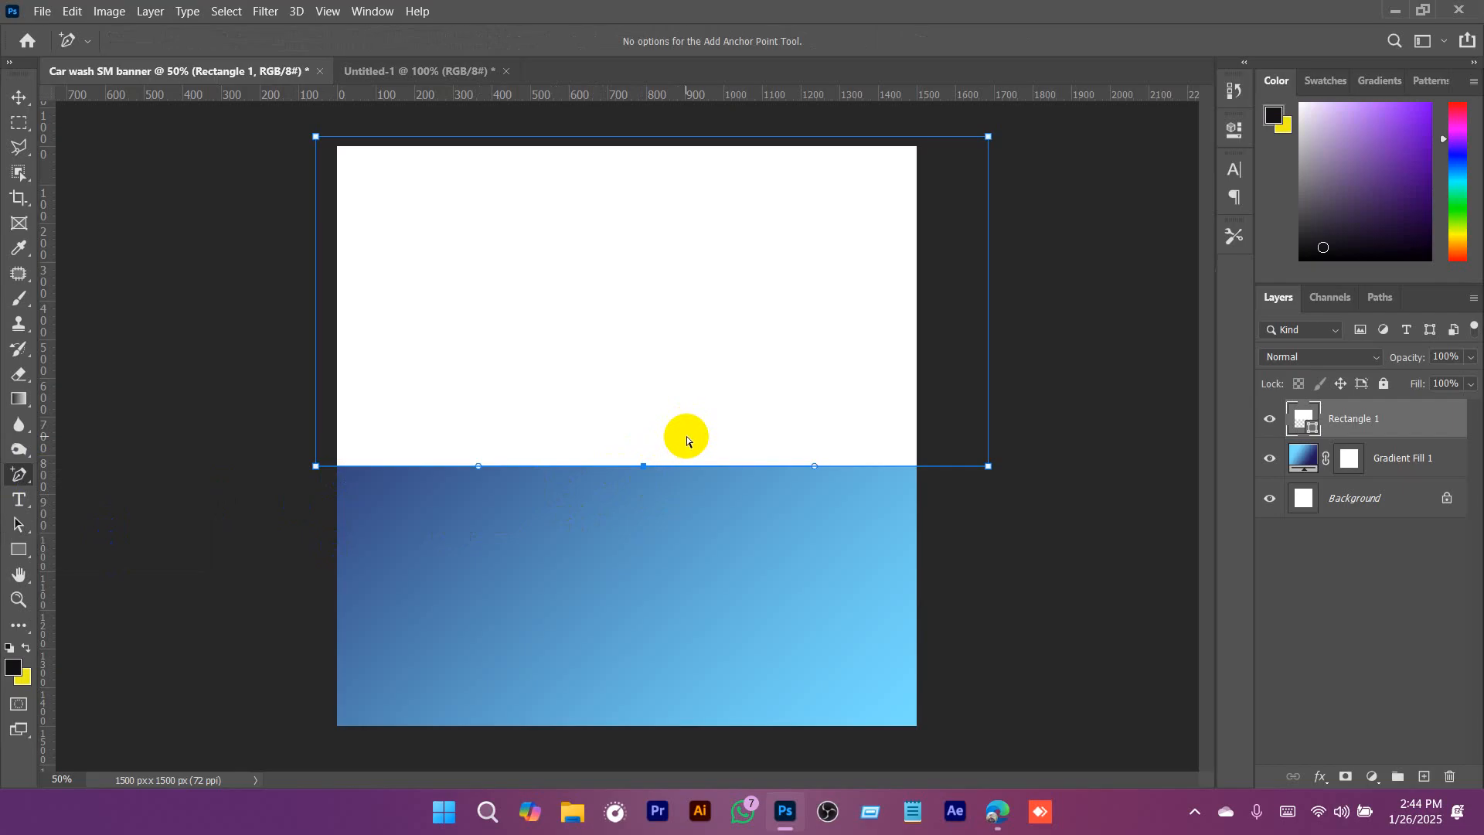
# Raise the new middle anchor point straight up with direct selection to bend the white shape's lower edge into an arch.
pyautogui.rightClick(20, 524)
pyautogui.click(78, 543)
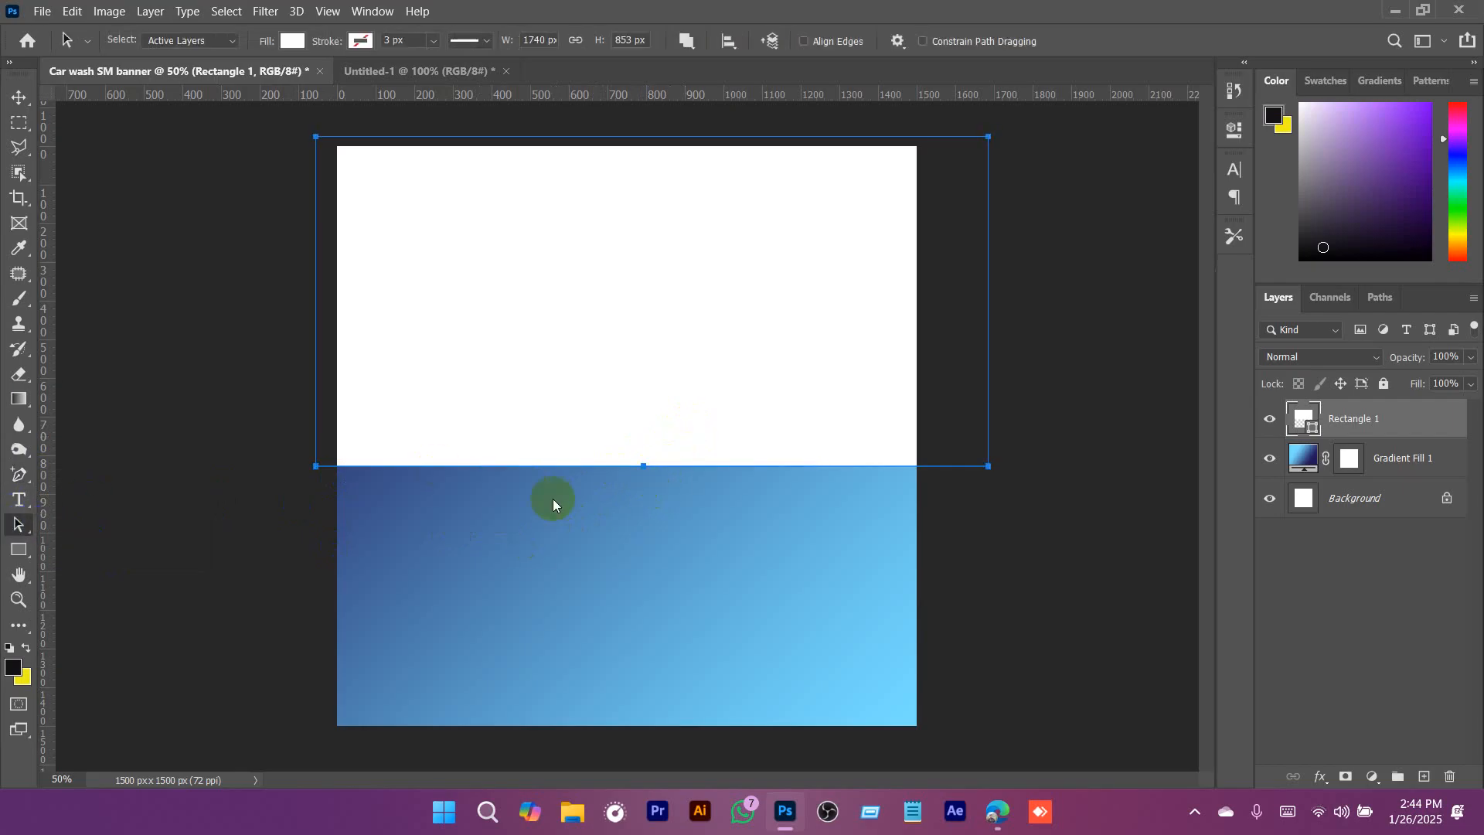
pyautogui.click(642, 454)
pyautogui.moveTo(644, 468); pyautogui.dragTo(641, 331)
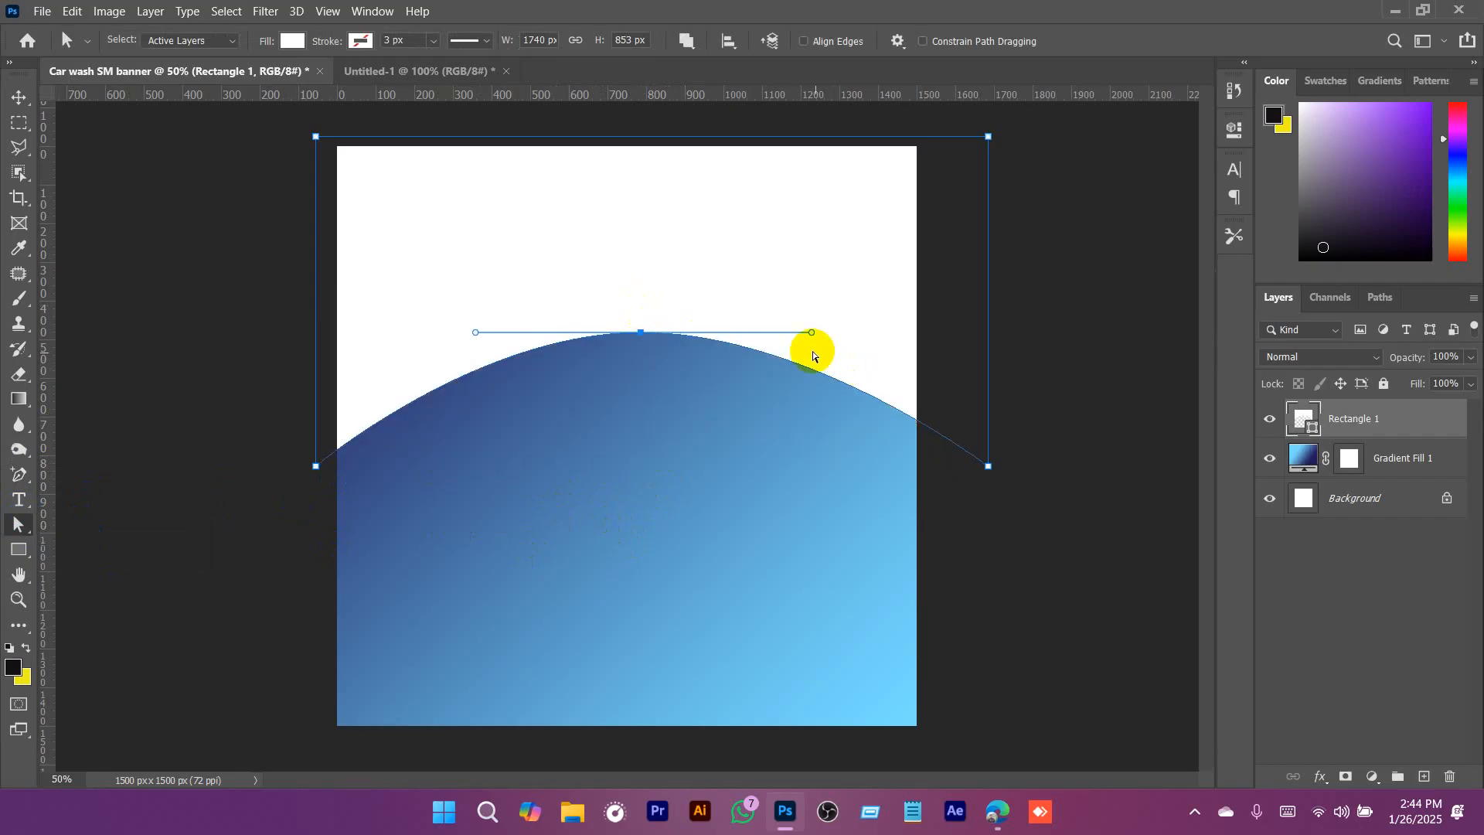
# Tilt the middle anchor point's handles diagonally to form an S-shaped wave, and nudge the point slightly up and to the right.
pyautogui.moveTo(475, 333); pyautogui.dragTo(467, 242)
pyautogui.moveTo(801, 401); pyautogui.dragTo(785, 506)
pyautogui.moveTo(513, 183); pyautogui.dragTo(435, 165)
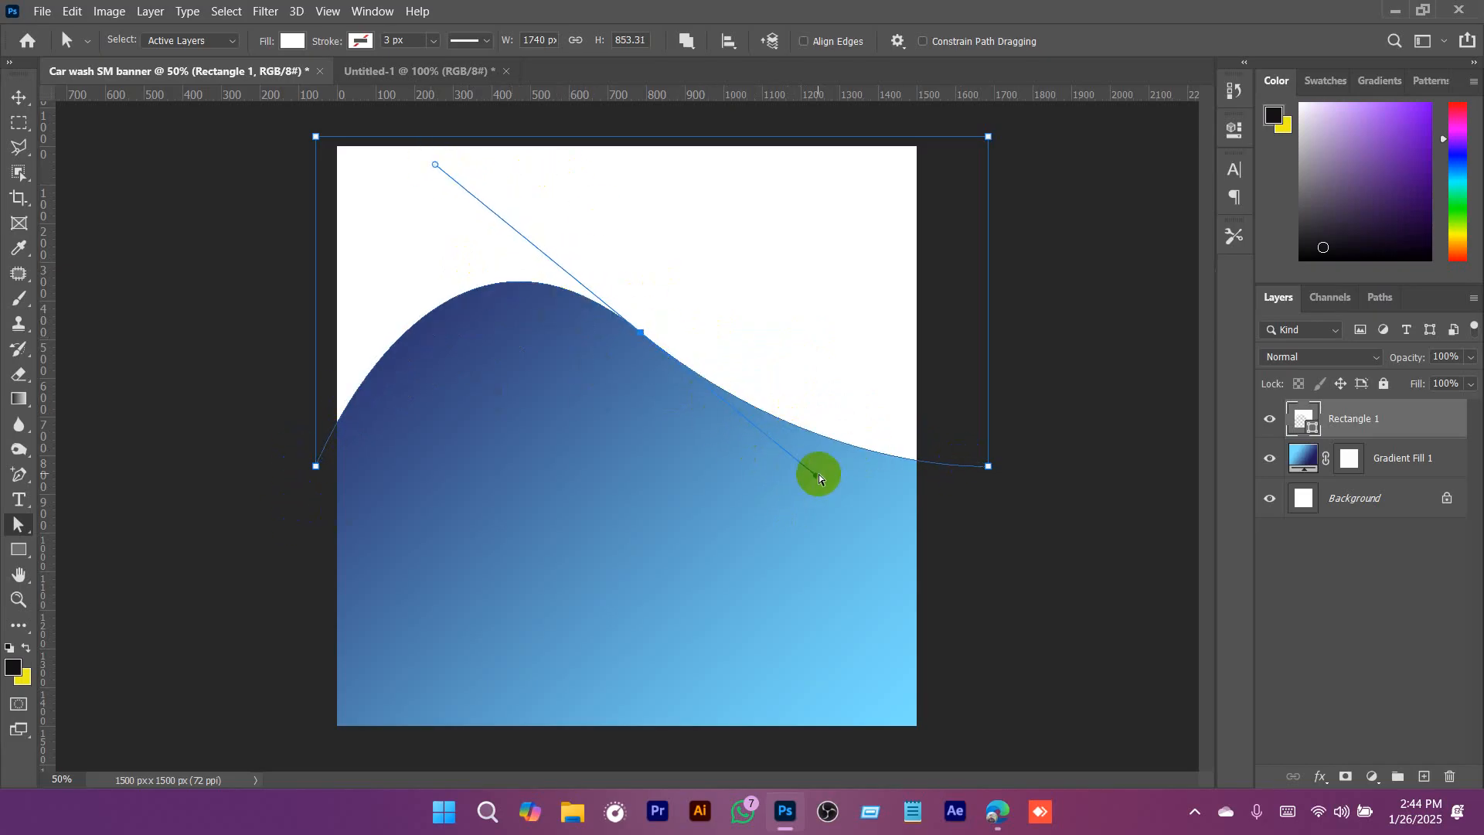
pyautogui.moveTo(816, 475); pyautogui.dragTo(777, 509)
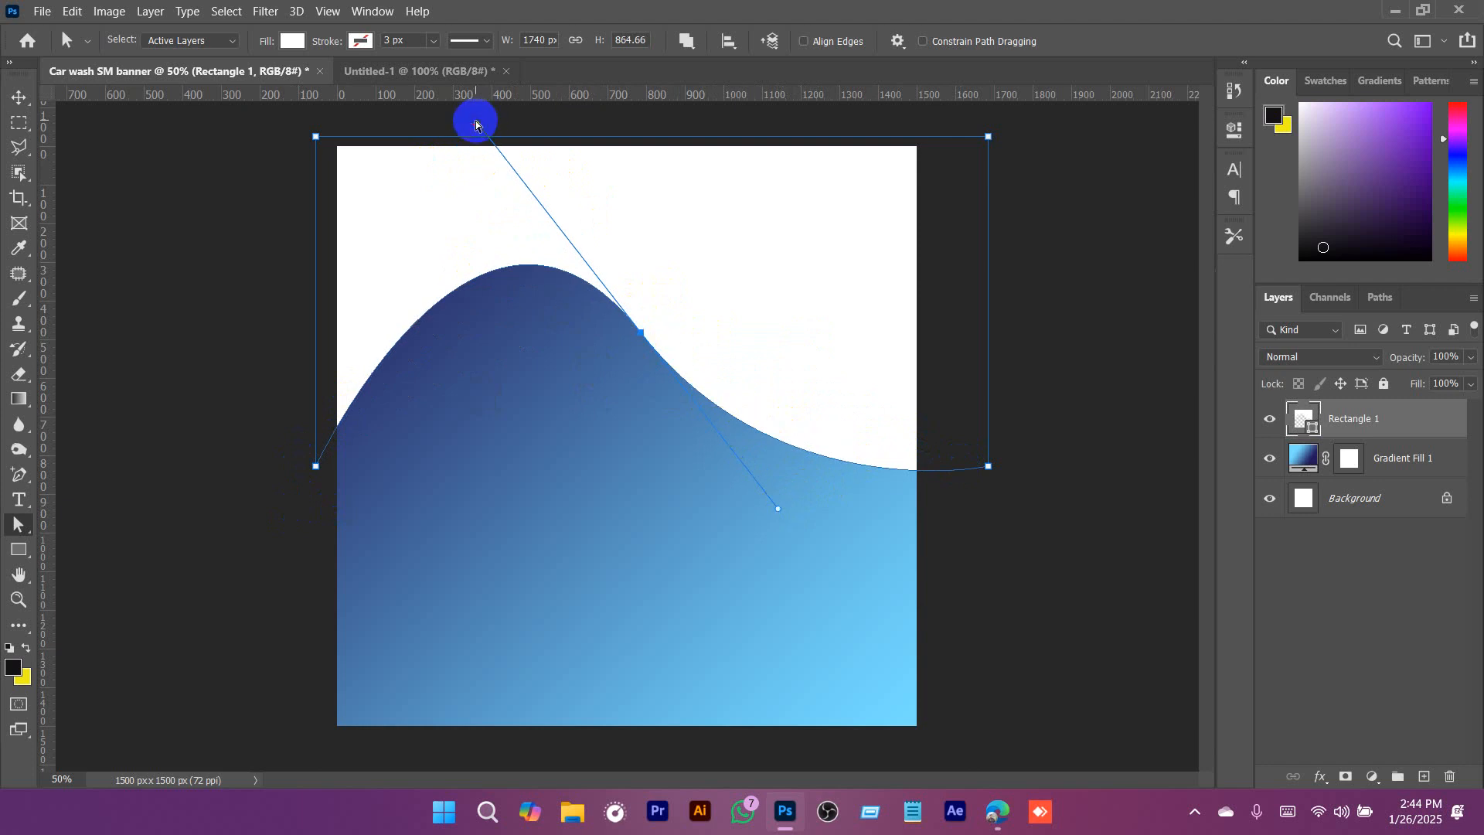
pyautogui.moveTo(476, 124); pyautogui.dragTo(418, 159)
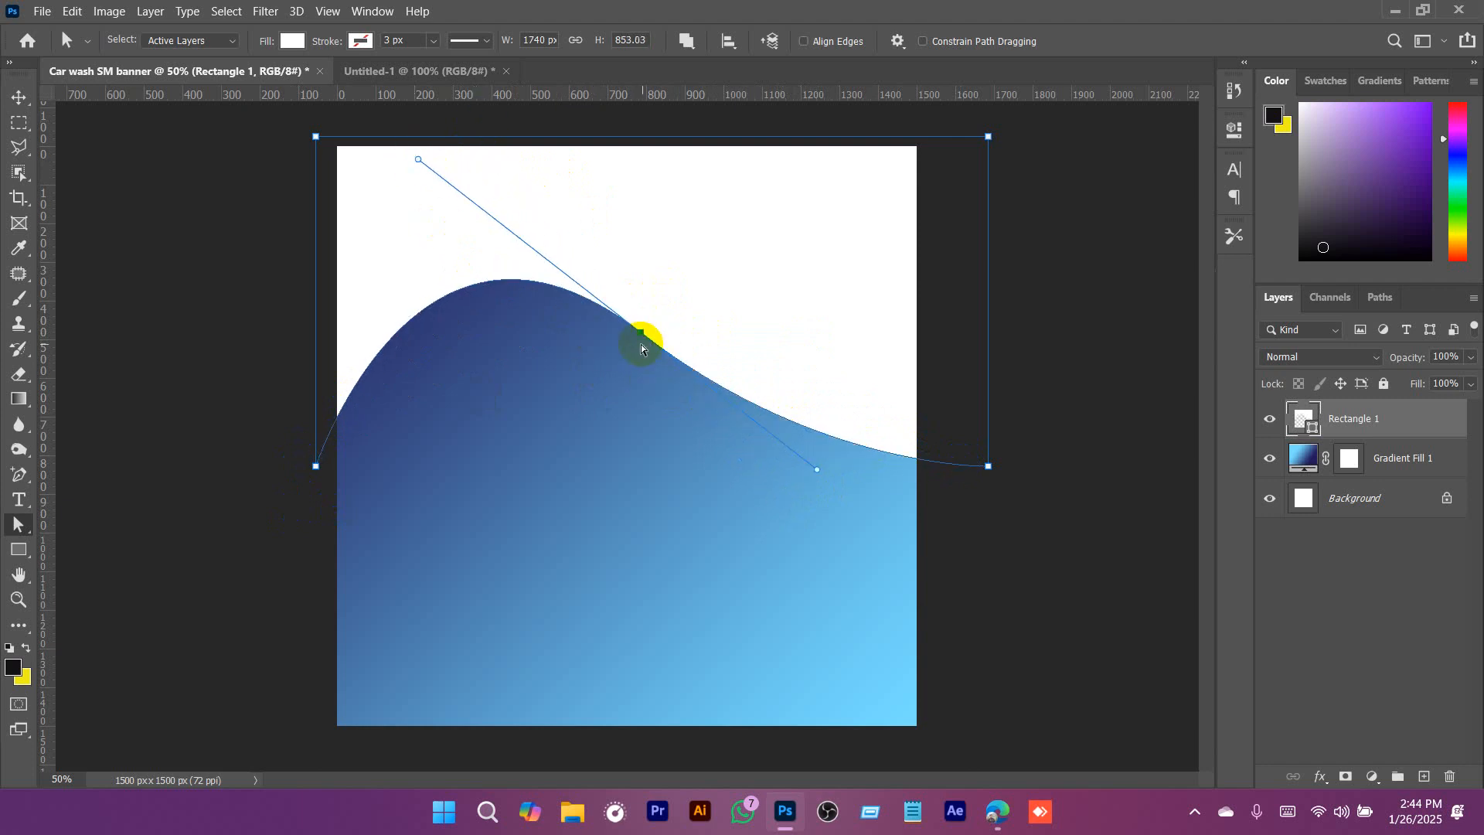
pyautogui.moveTo(644, 338); pyautogui.dragTo(652, 330)
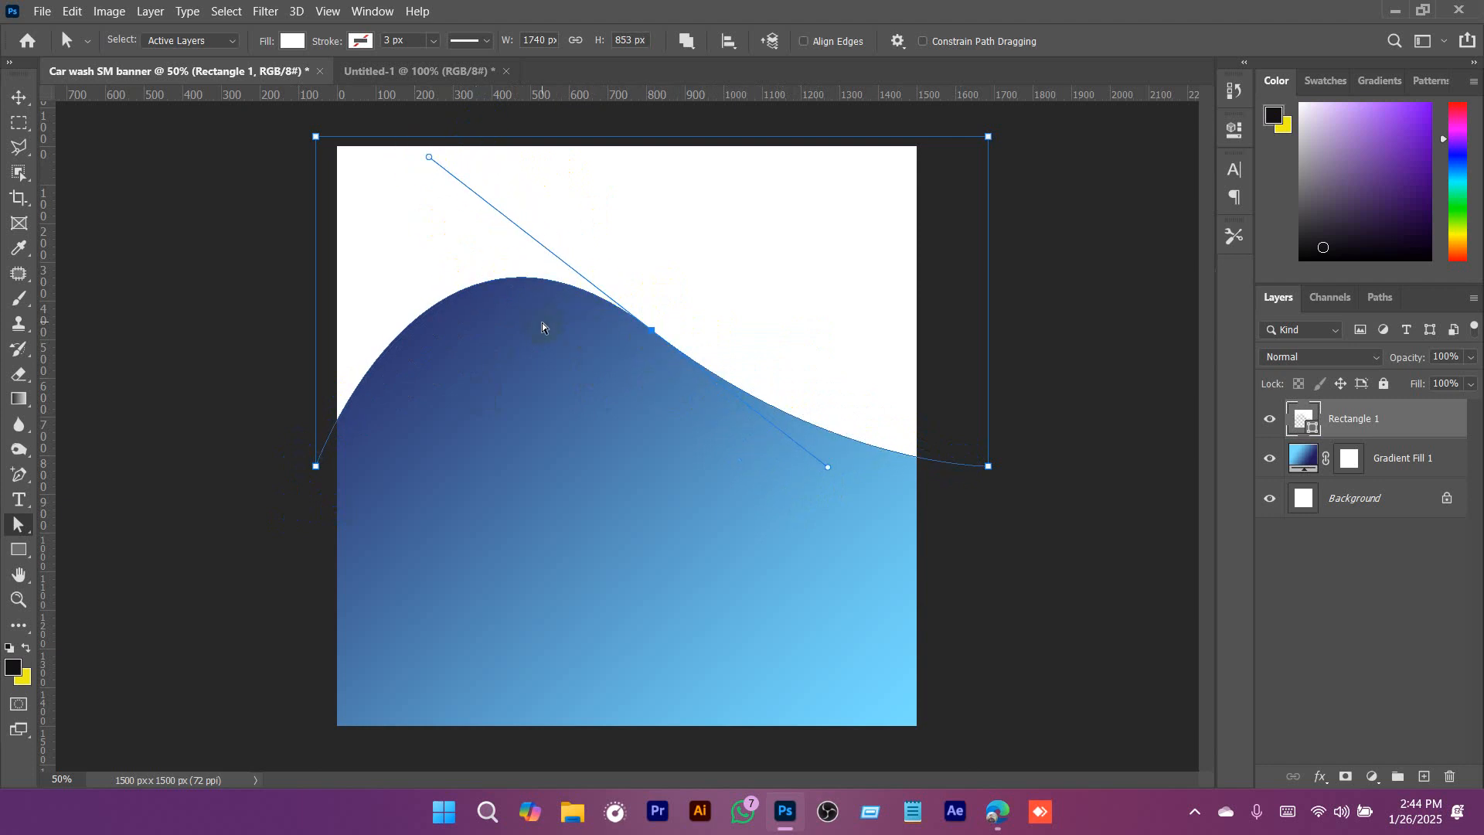
# Add a second anchor point on the wave's descending right side and lower it, repositioning the middle point to steepen the slope.
pyautogui.click(16, 481)
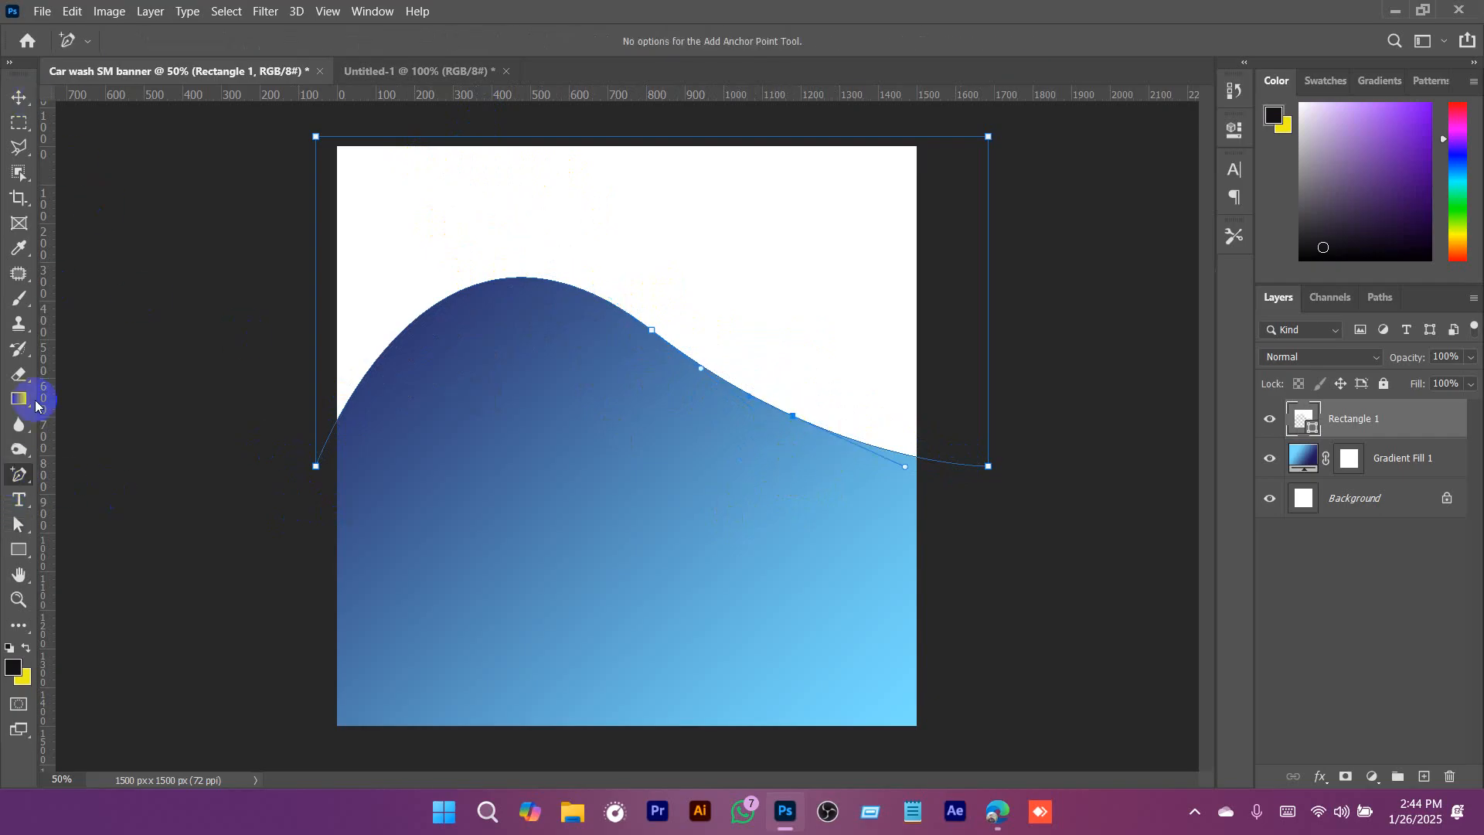
pyautogui.click(16, 533)
pyautogui.moveTo(789, 413); pyautogui.dragTo(783, 459)
pyautogui.moveTo(629, 362); pyautogui.dragTo(639, 314)
pyautogui.moveTo(418, 146)
pyautogui.mouseDown()
pyautogui.moveTo(380, 147)
pyautogui.moveTo(402, 163)
pyautogui.mouseUp()
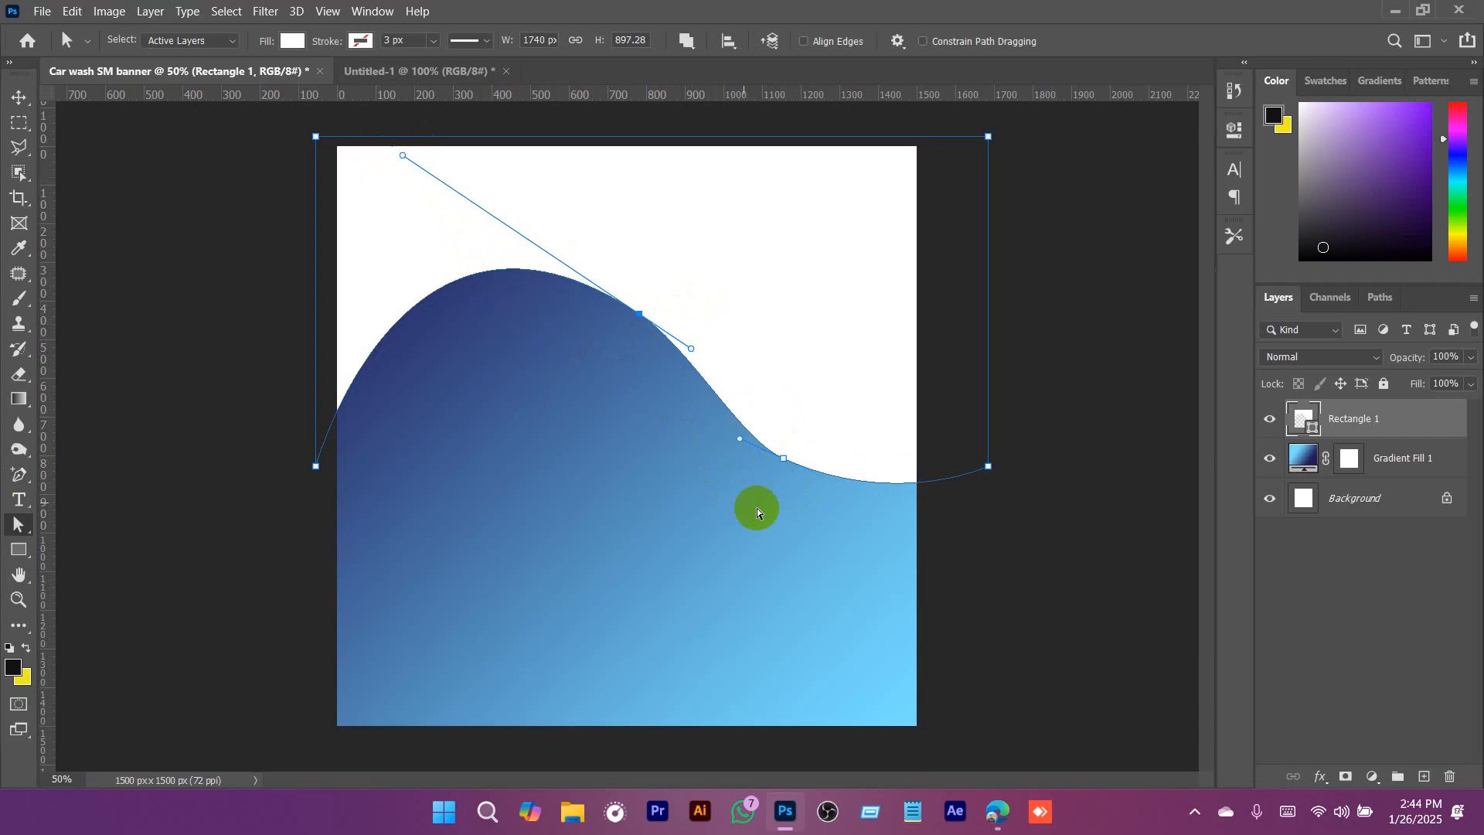
pyautogui.moveTo(780, 456); pyautogui.dragTo(800, 469)
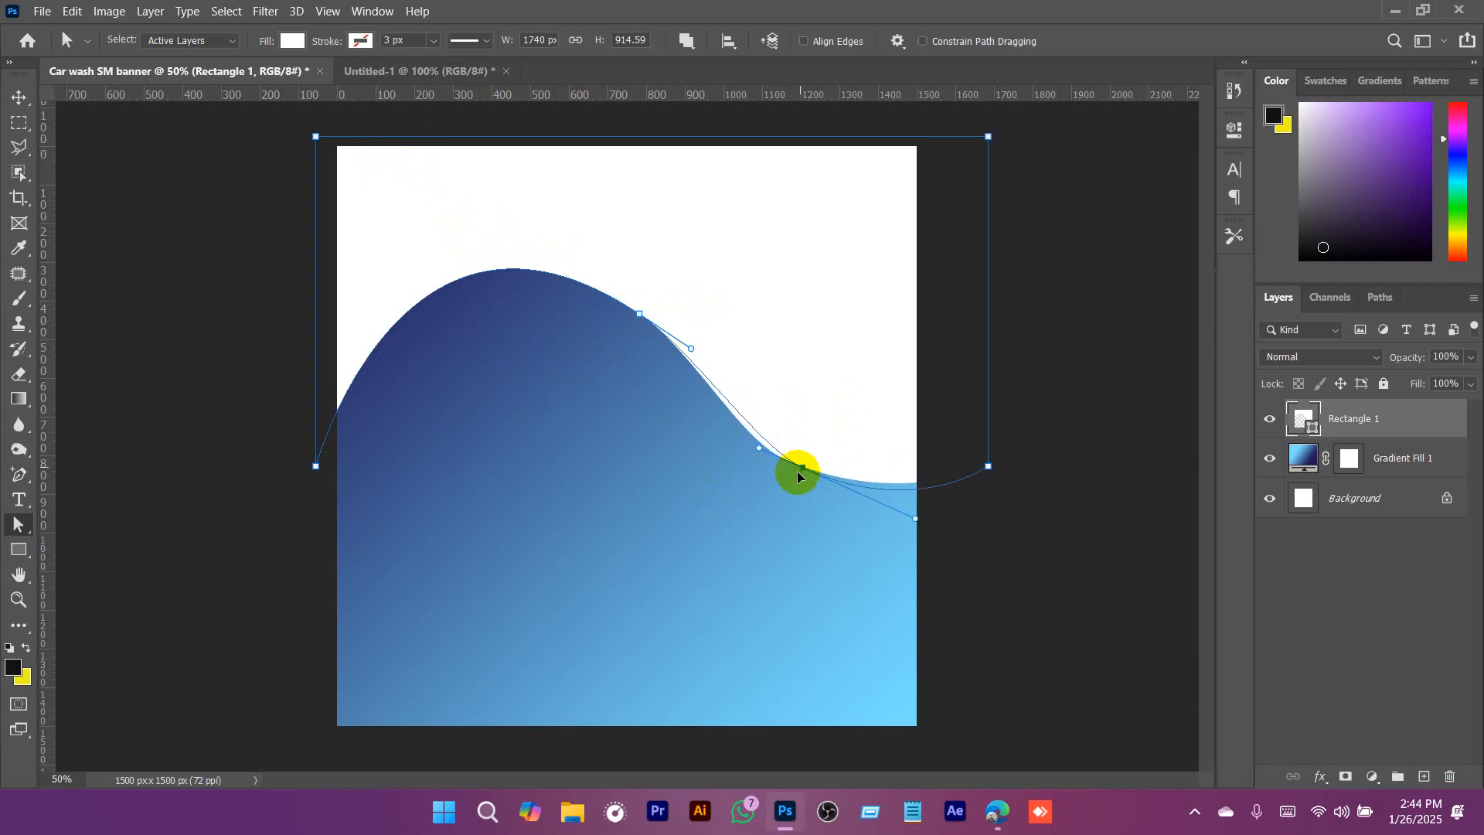
# Deepen the wave's right trough by lowering its anchor point and outer handle, bringing the shape height to about 947 px.
pyautogui.click(636, 387)
pyautogui.moveTo(616, 414); pyautogui.dragTo(715, 268)
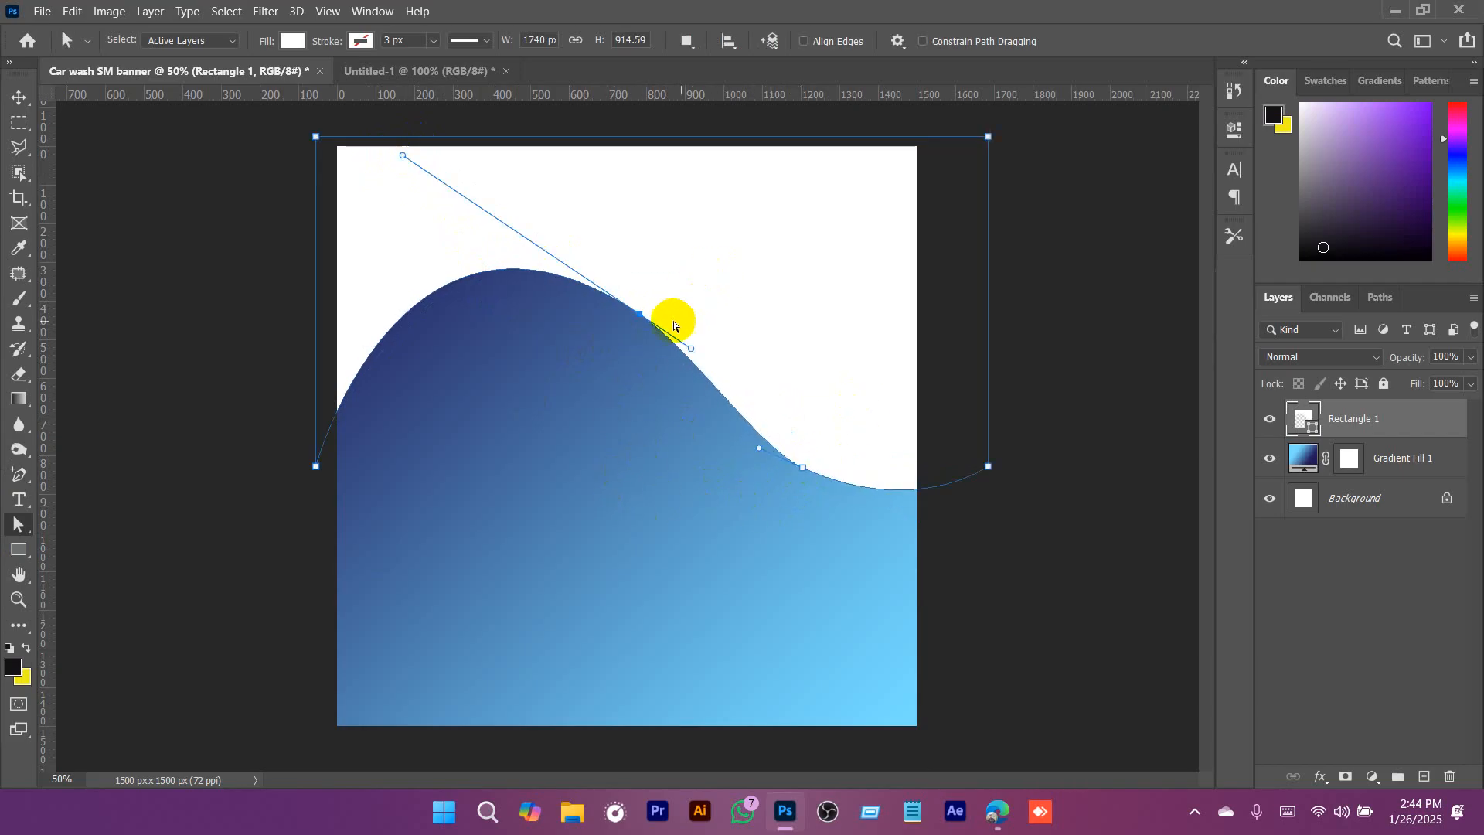
pyautogui.moveTo(404, 159); pyautogui.dragTo(398, 164)
pyautogui.click(828, 473)
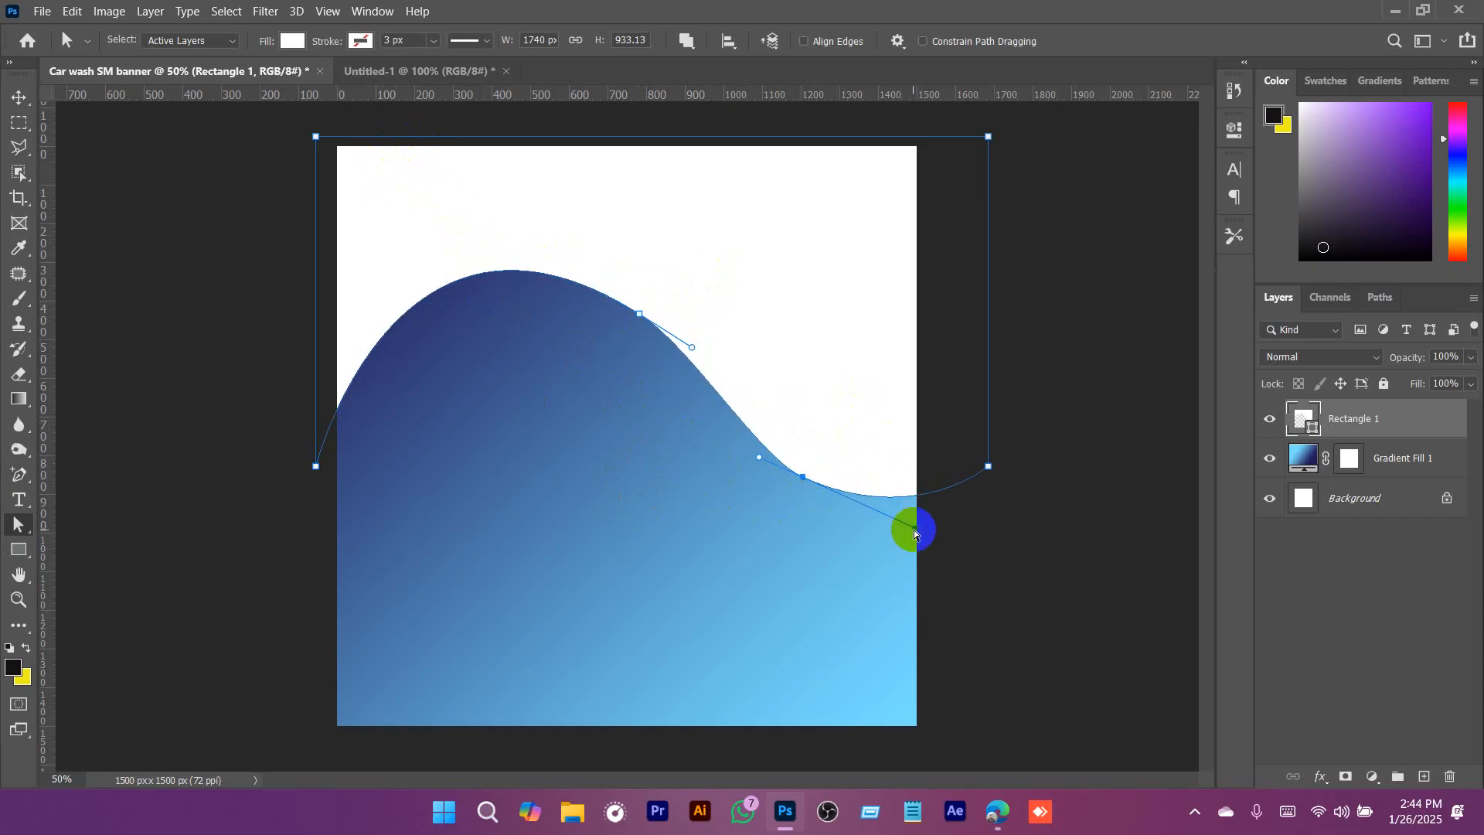
pyautogui.moveTo(916, 524); pyautogui.dragTo(921, 541)
pyautogui.click(691, 452)
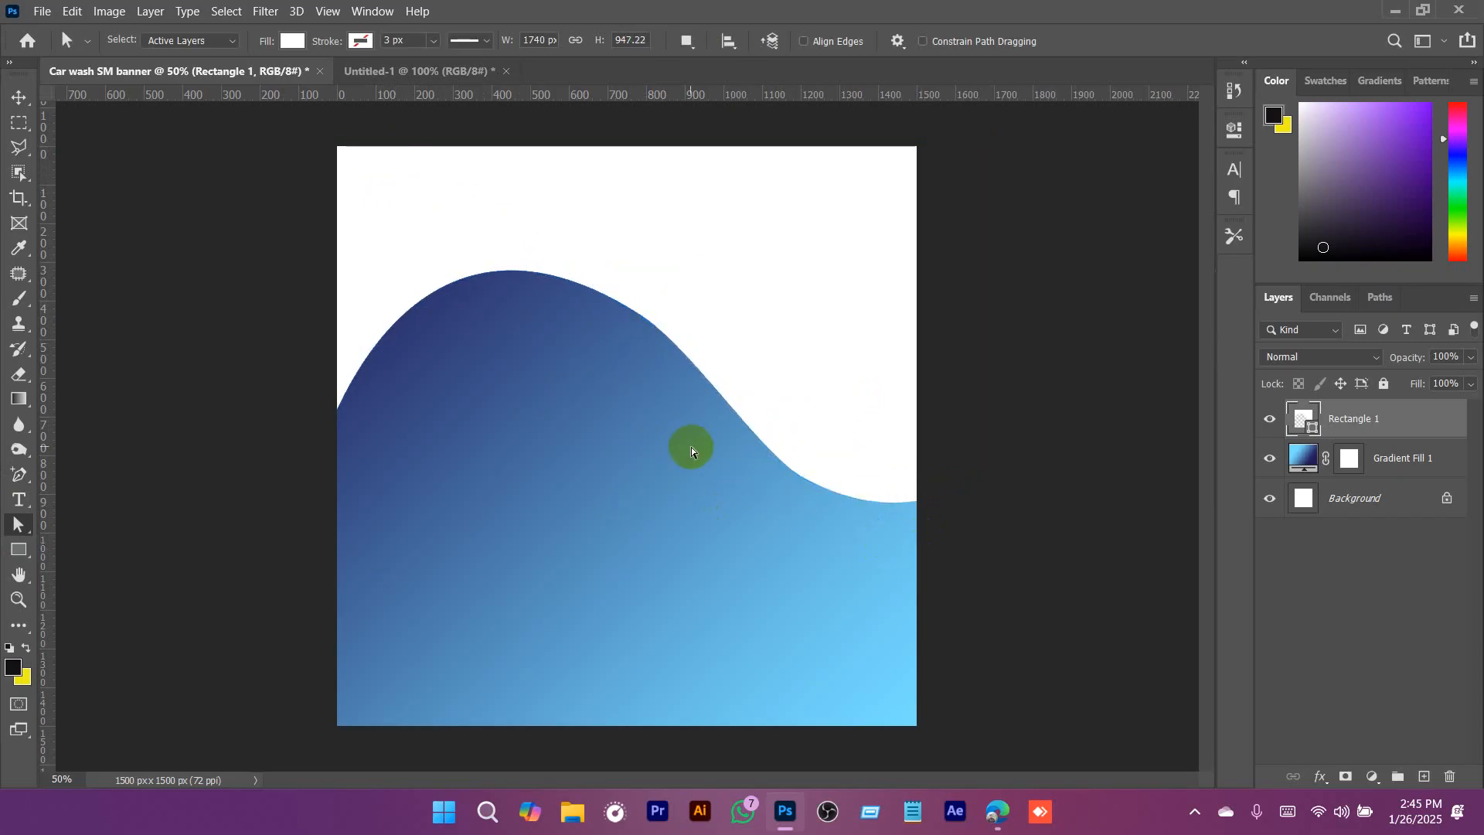
# Smooth the crest and slope of the wave by shortening the middle anchor point's upper handle and lengthening its lower one.
pyautogui.click(727, 358)
pyautogui.moveTo(636, 336); pyautogui.dragTo(685, 277)
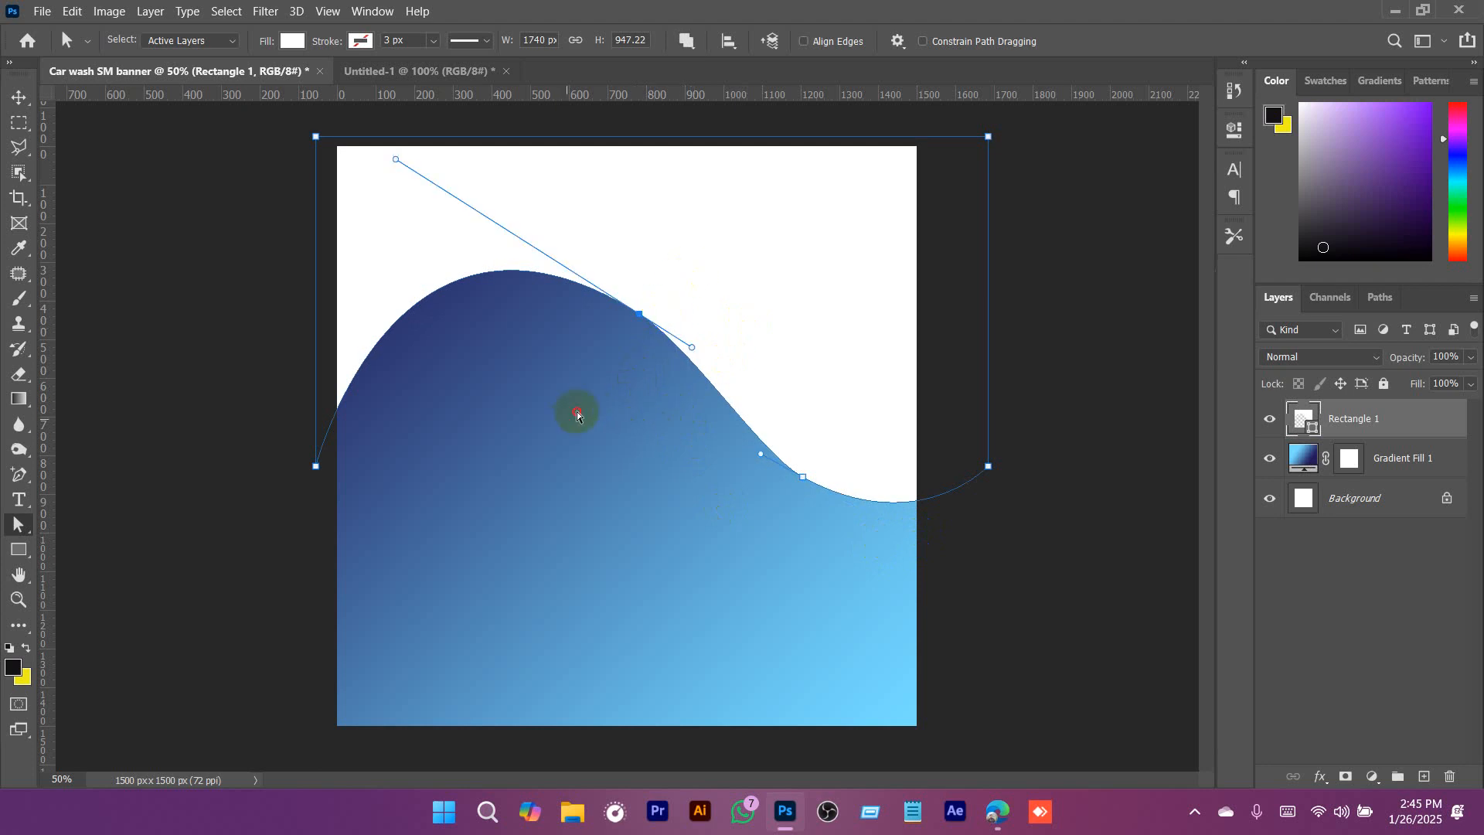
pyautogui.moveTo(694, 348); pyautogui.dragTo(698, 352)
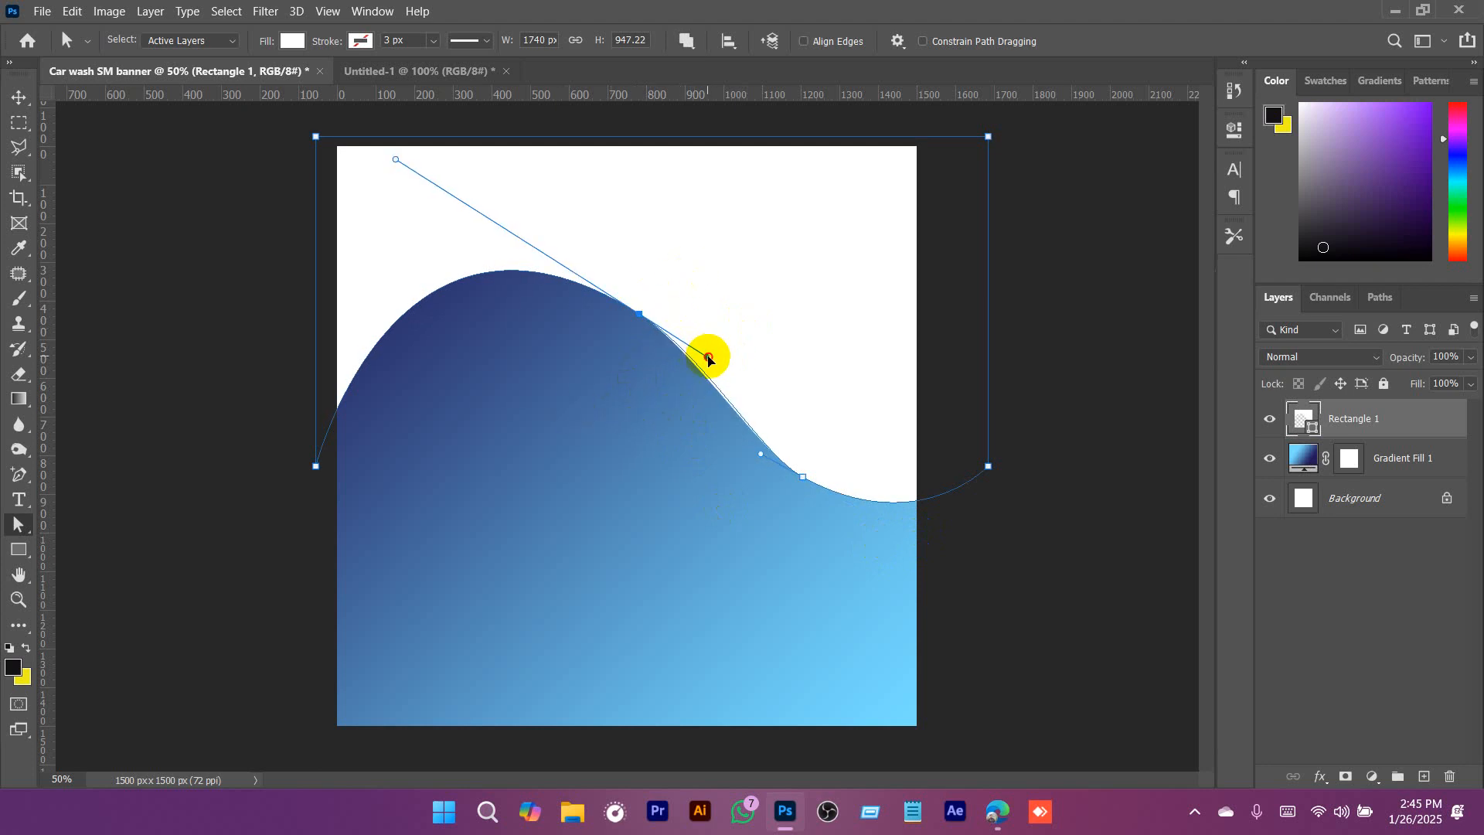
pyautogui.moveTo(395, 160)
pyautogui.mouseDown()
pyautogui.moveTo(389, 174)
pyautogui.moveTo(411, 177)
pyautogui.mouseUp()
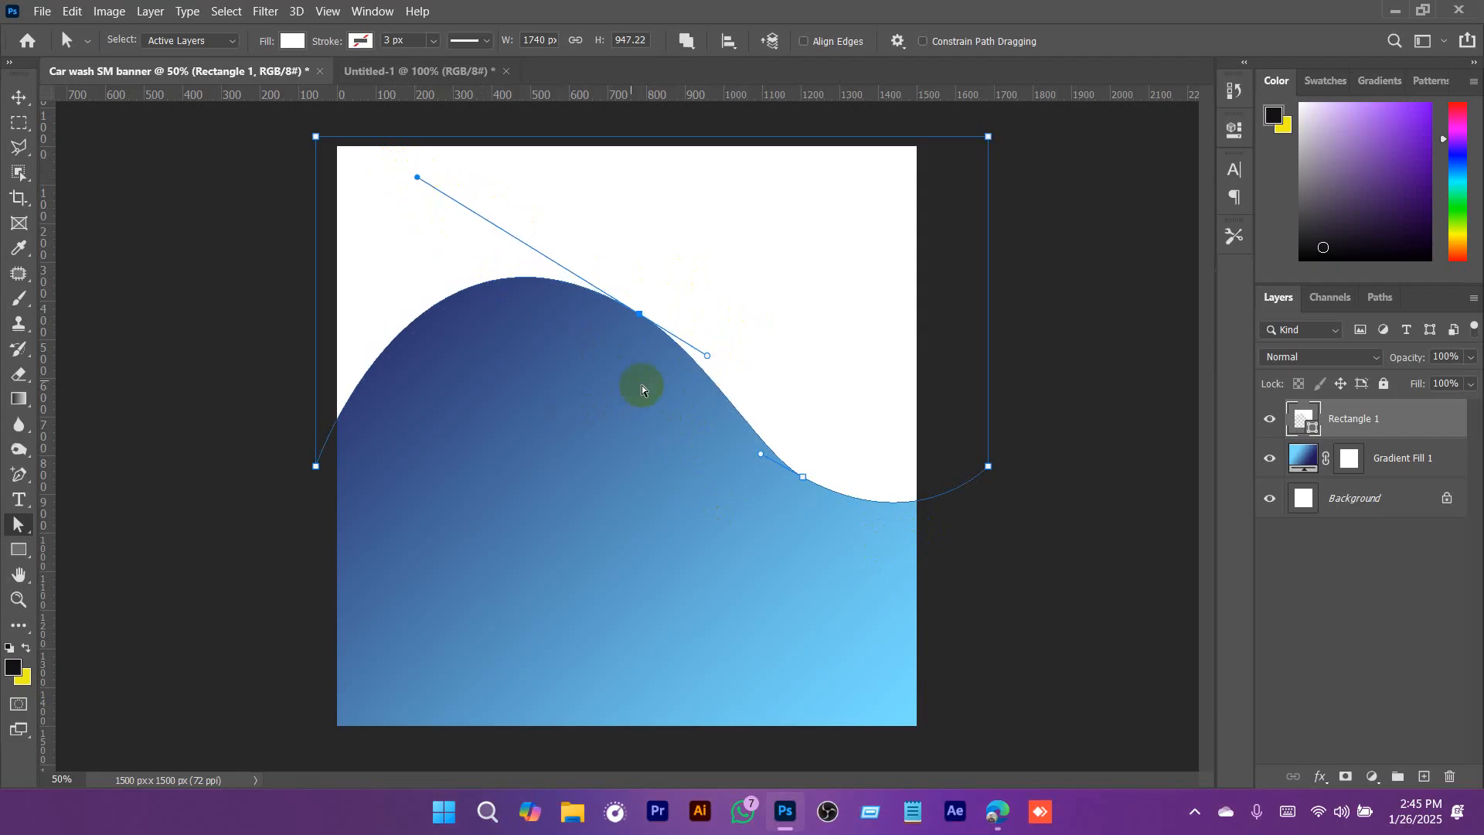
pyautogui.moveTo(709, 359); pyautogui.dragTo(715, 367)
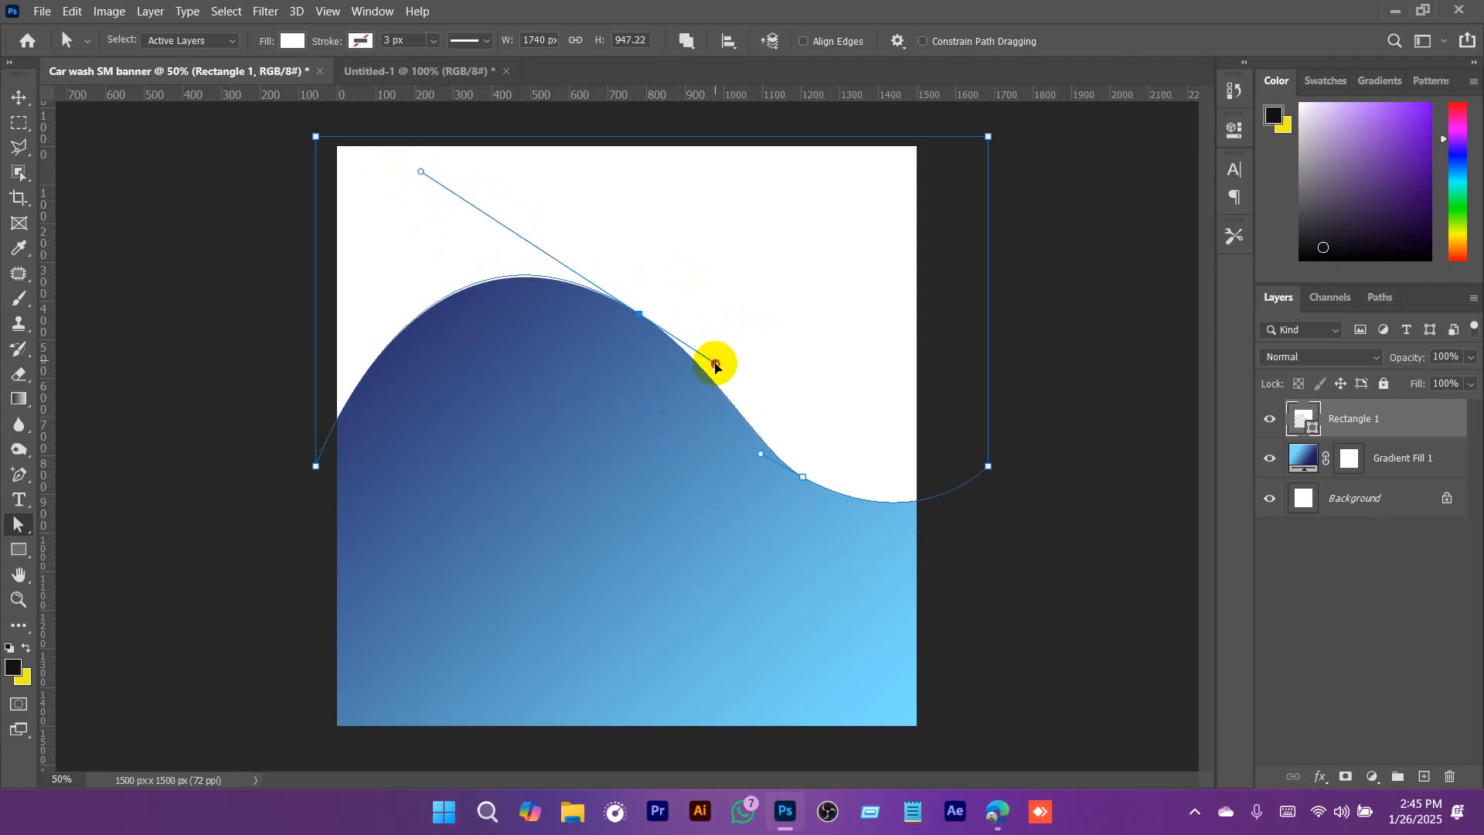
pyautogui.click(592, 410)
# Compare the whole wave shape with the upper part of the reference banner, and return to the Car wash SM banner document.
pyautogui.hotkey('ctrl', '-')
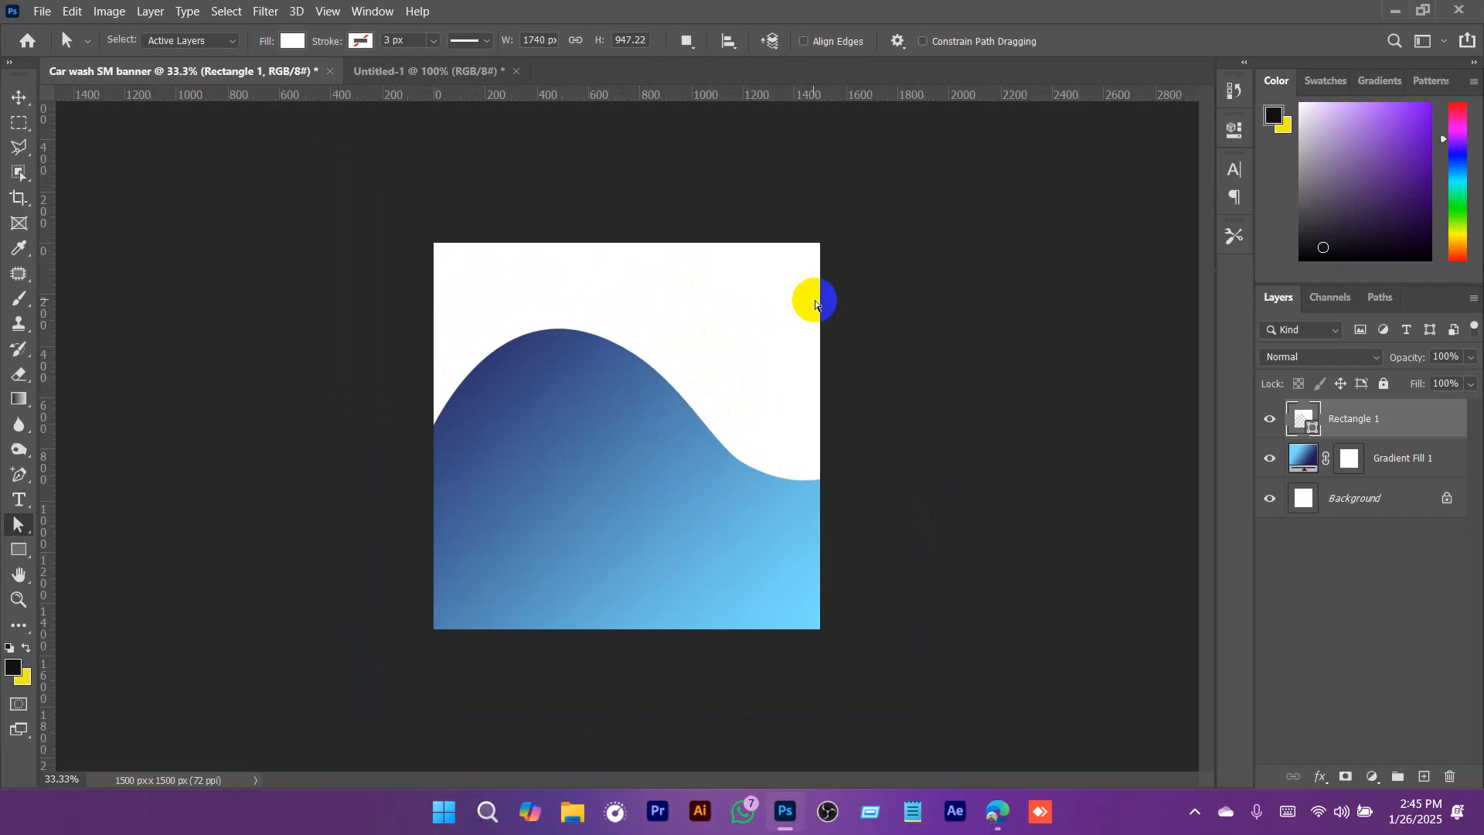
pyautogui.click(421, 70)
pyautogui.scroll(1, 628, 358)
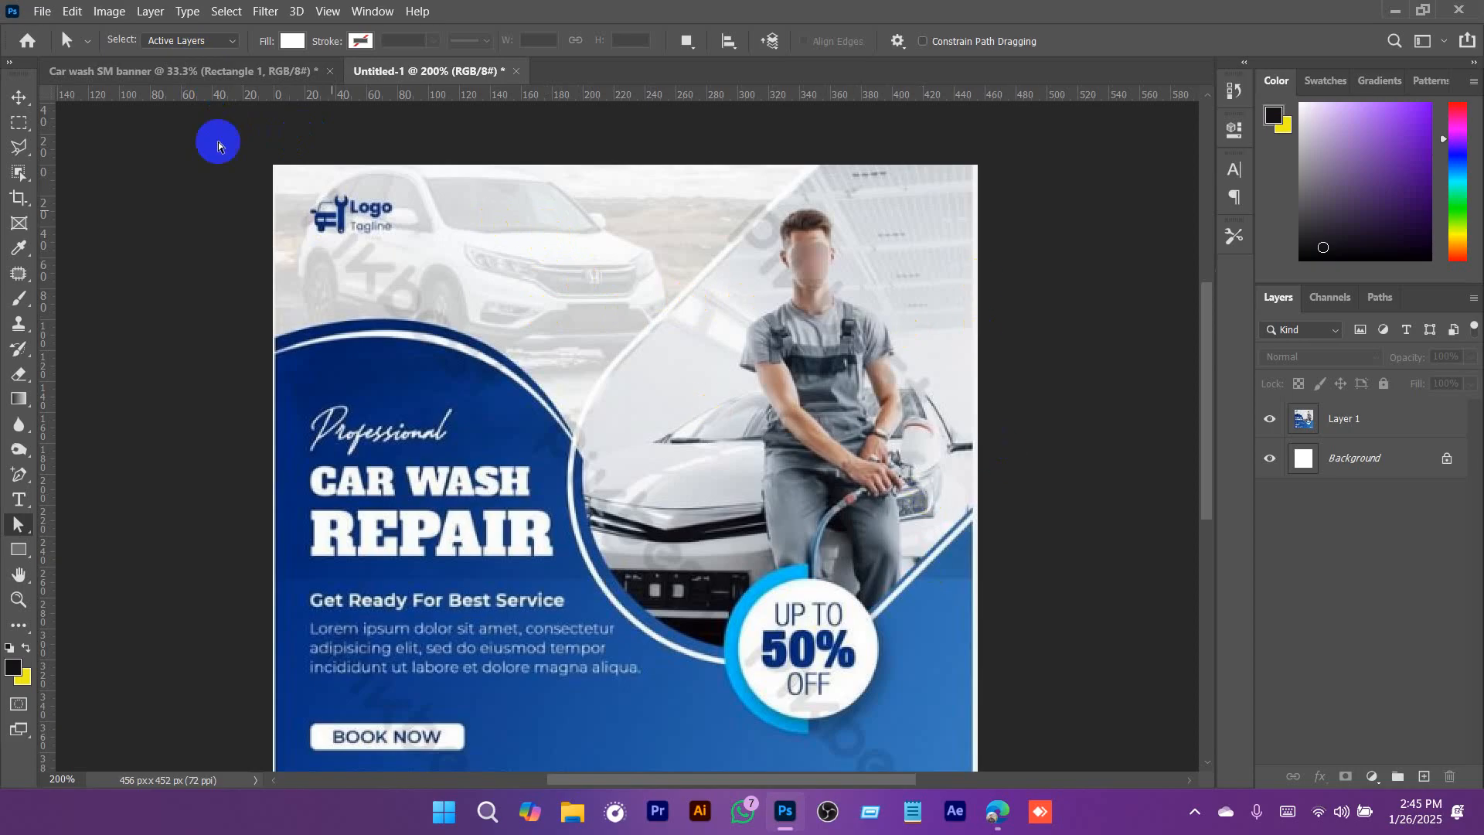
pyautogui.click(193, 70)
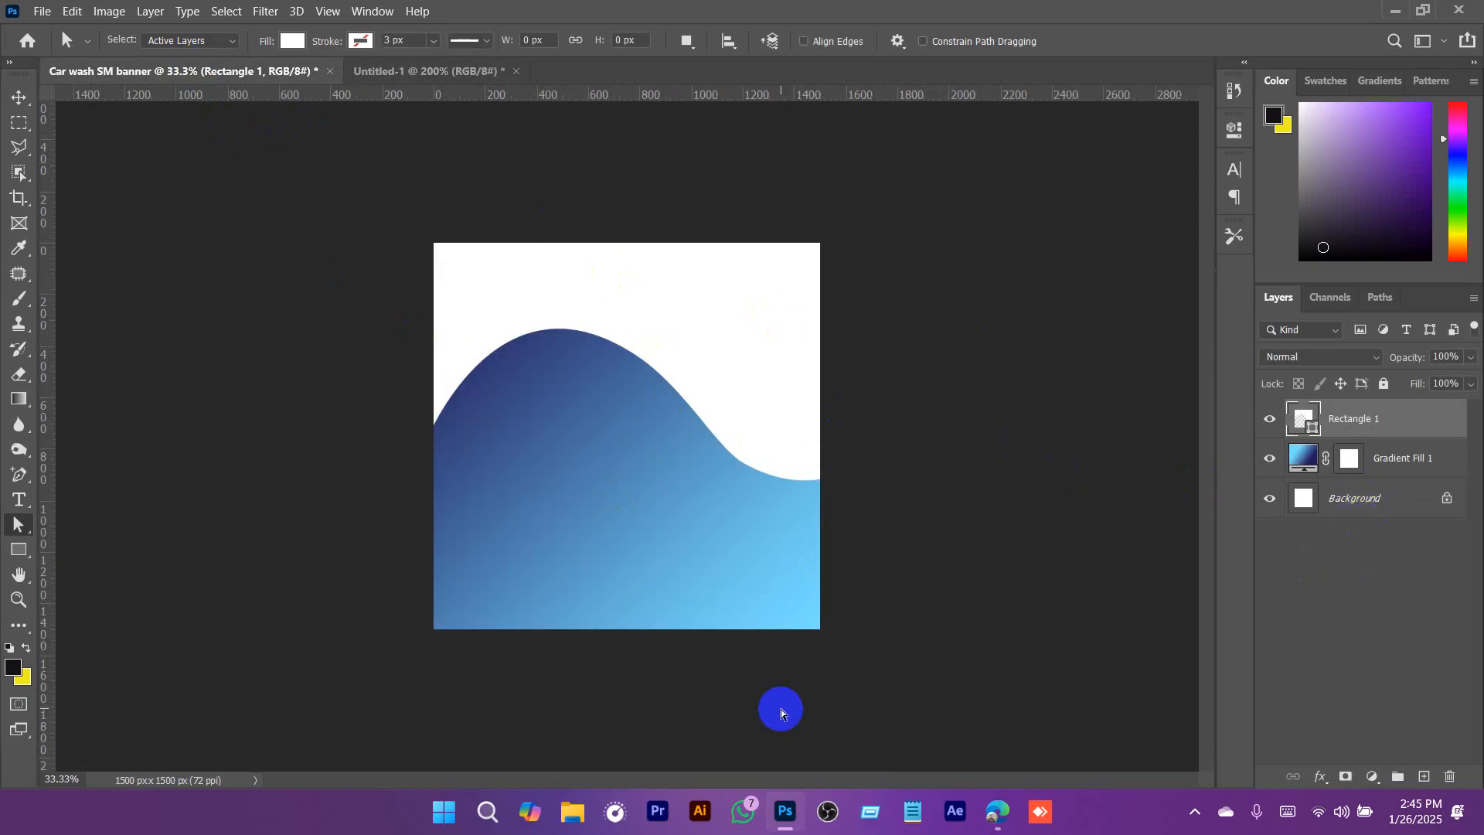
# Switch to the Edge browser and search Google Images for "a car is on the road" in the new tab.
pyautogui.click(997, 812)
pyautogui.click(850, 16)
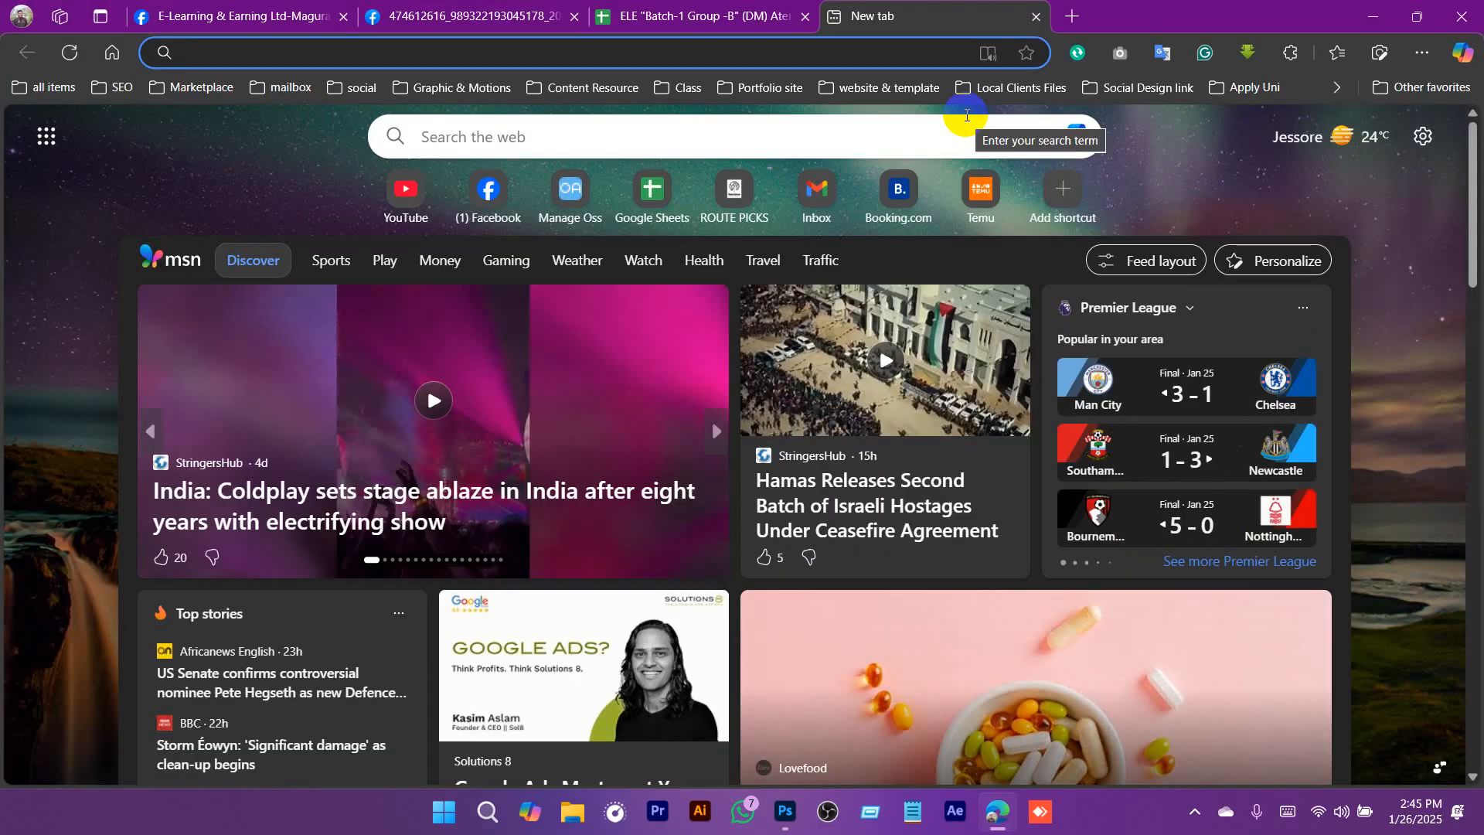
pyautogui.click(966, 115)
pyautogui.write('a car')
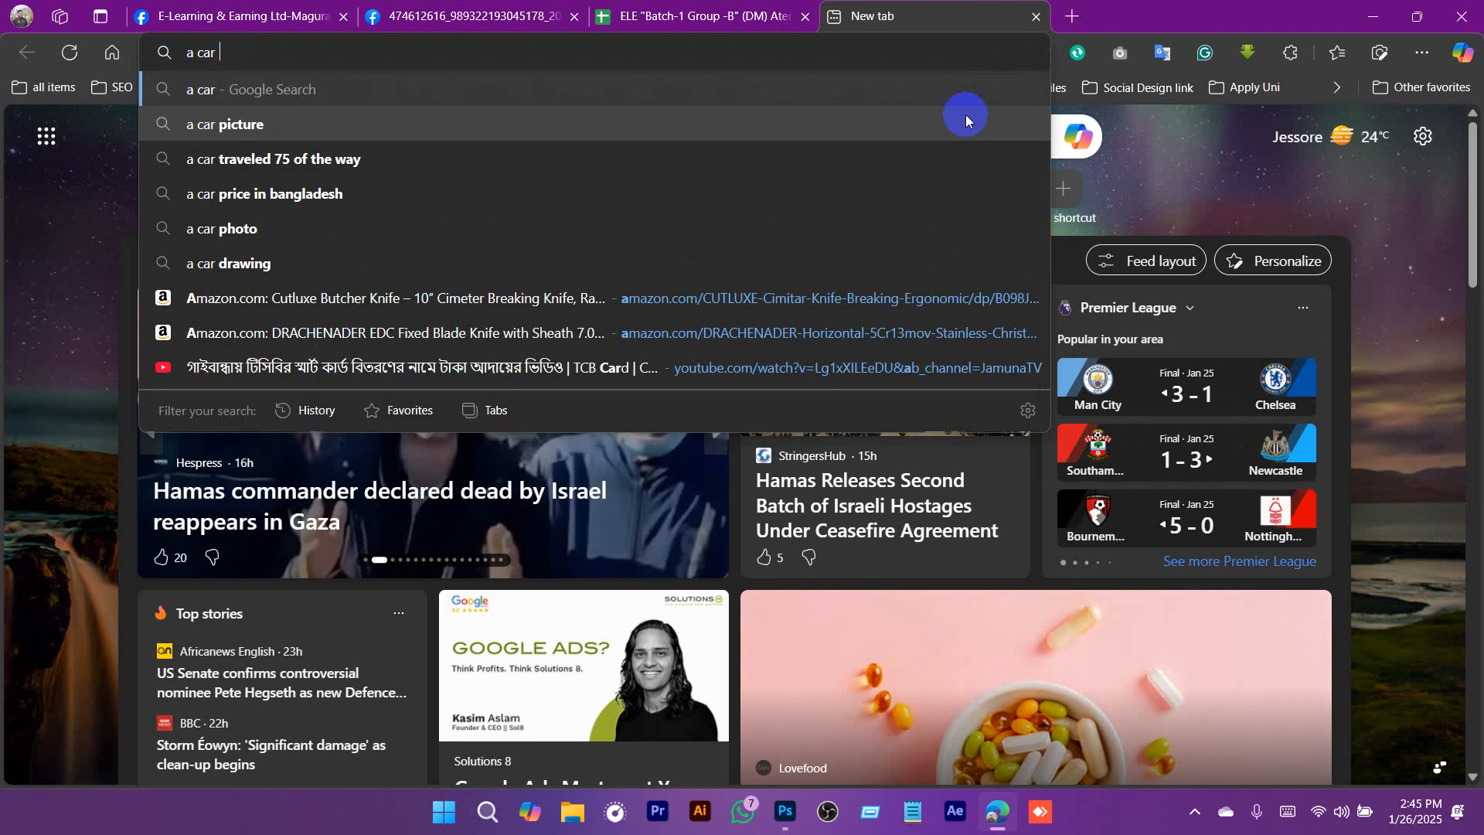
pyautogui.write(' is ')
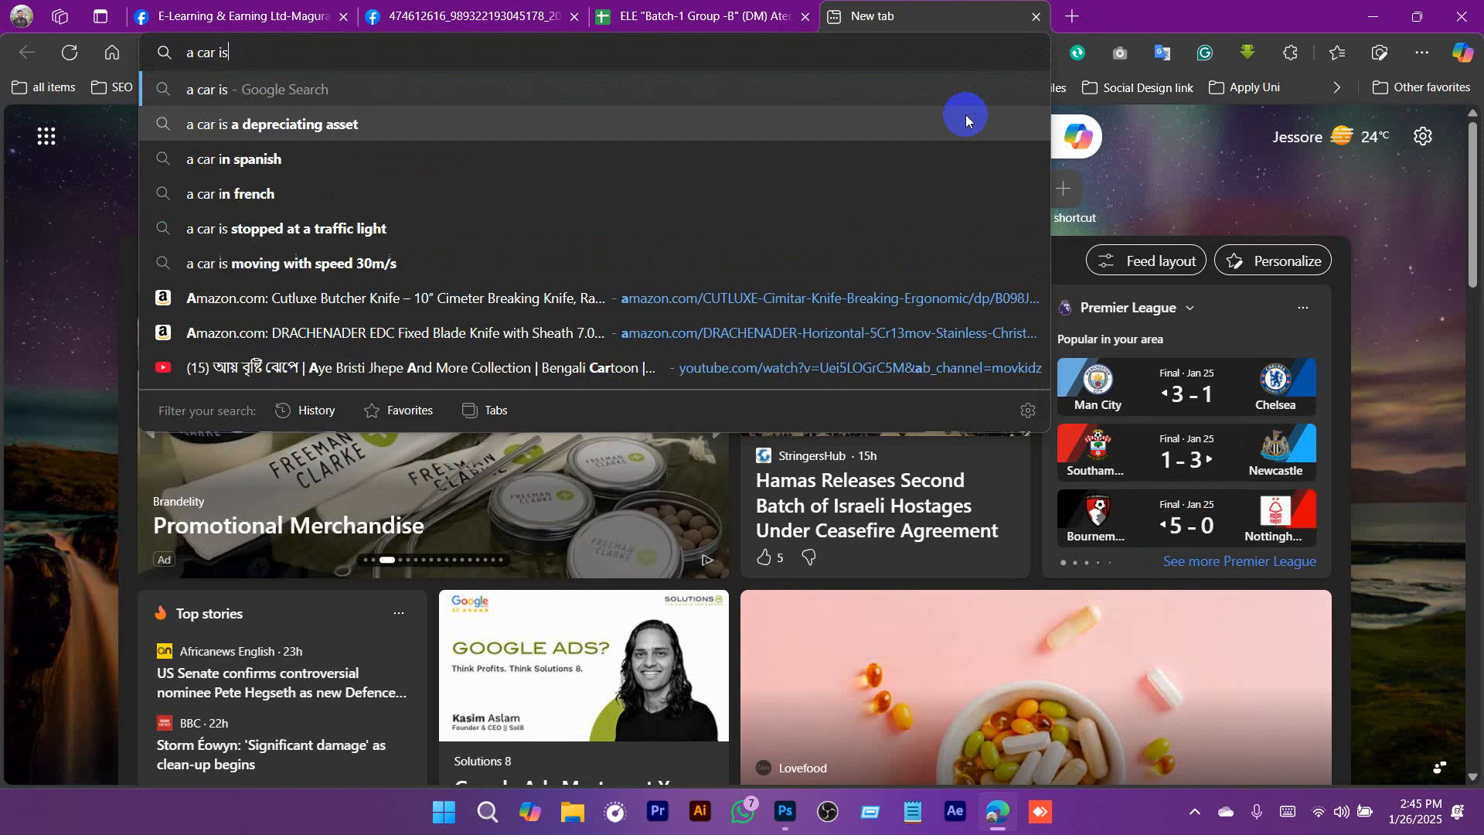
pyautogui.write('on')
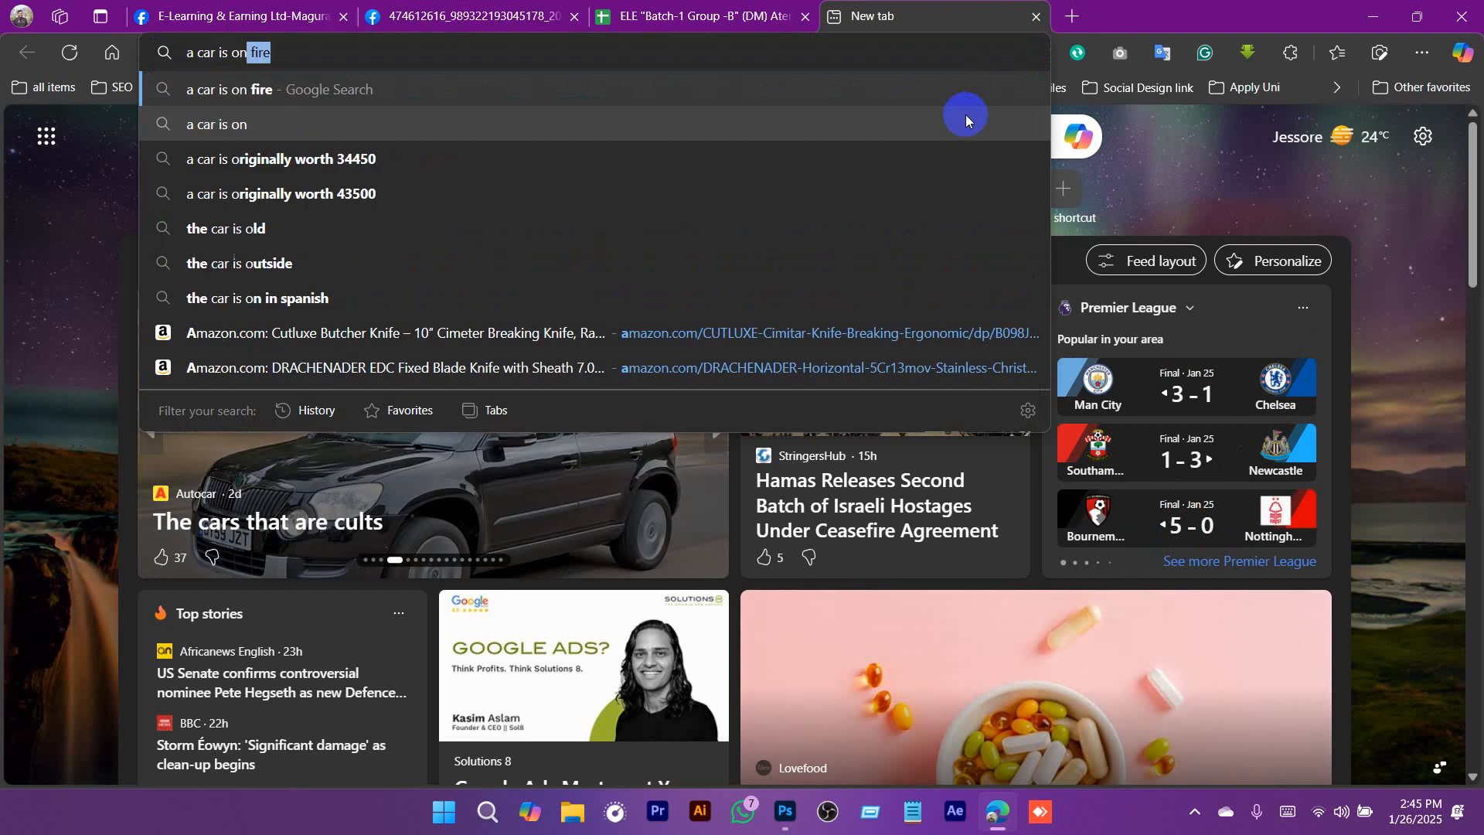
pyautogui.write(' the road')
pyautogui.press('Return')
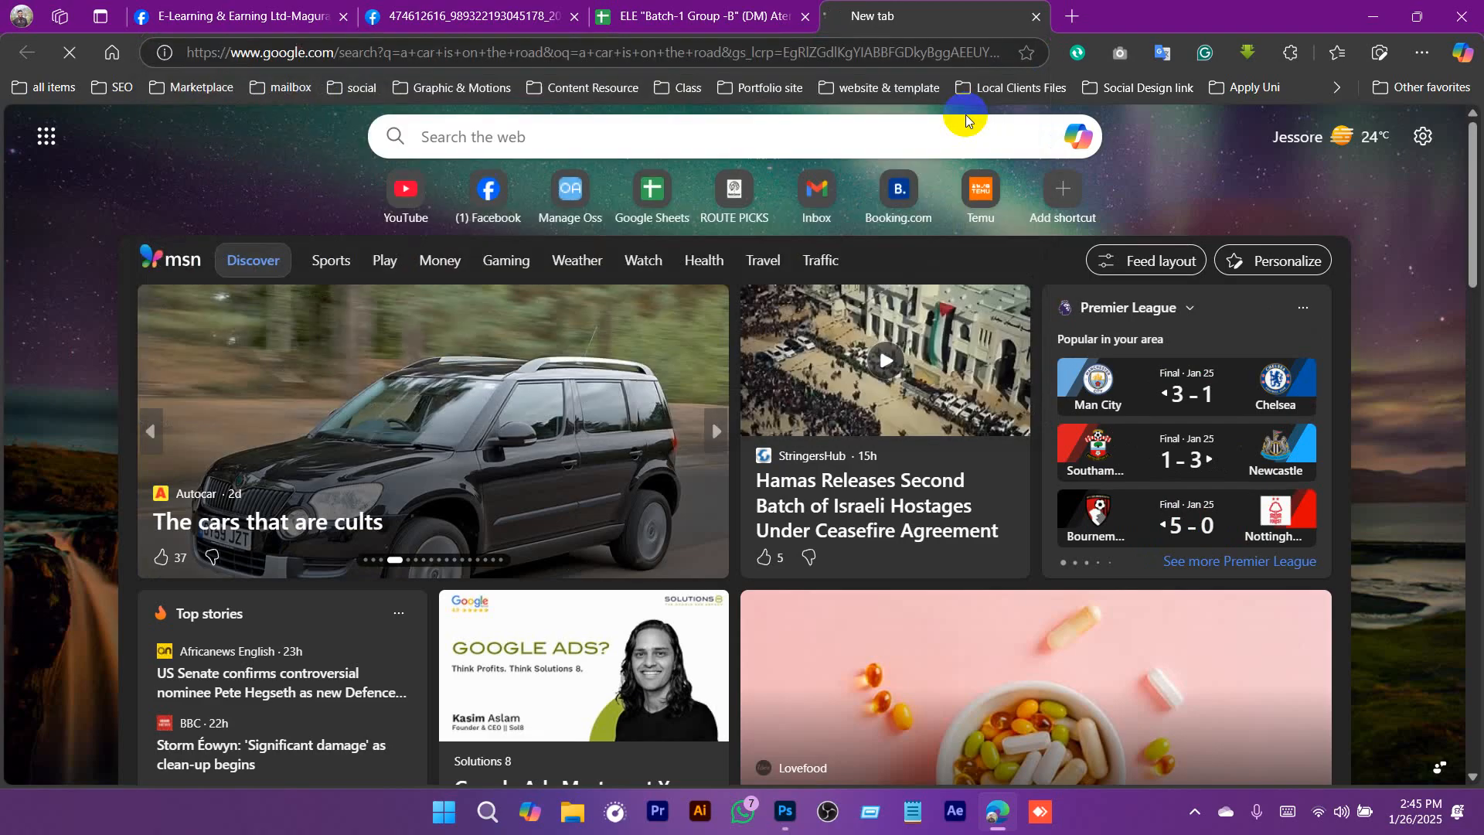
pyautogui.click(260, 203)
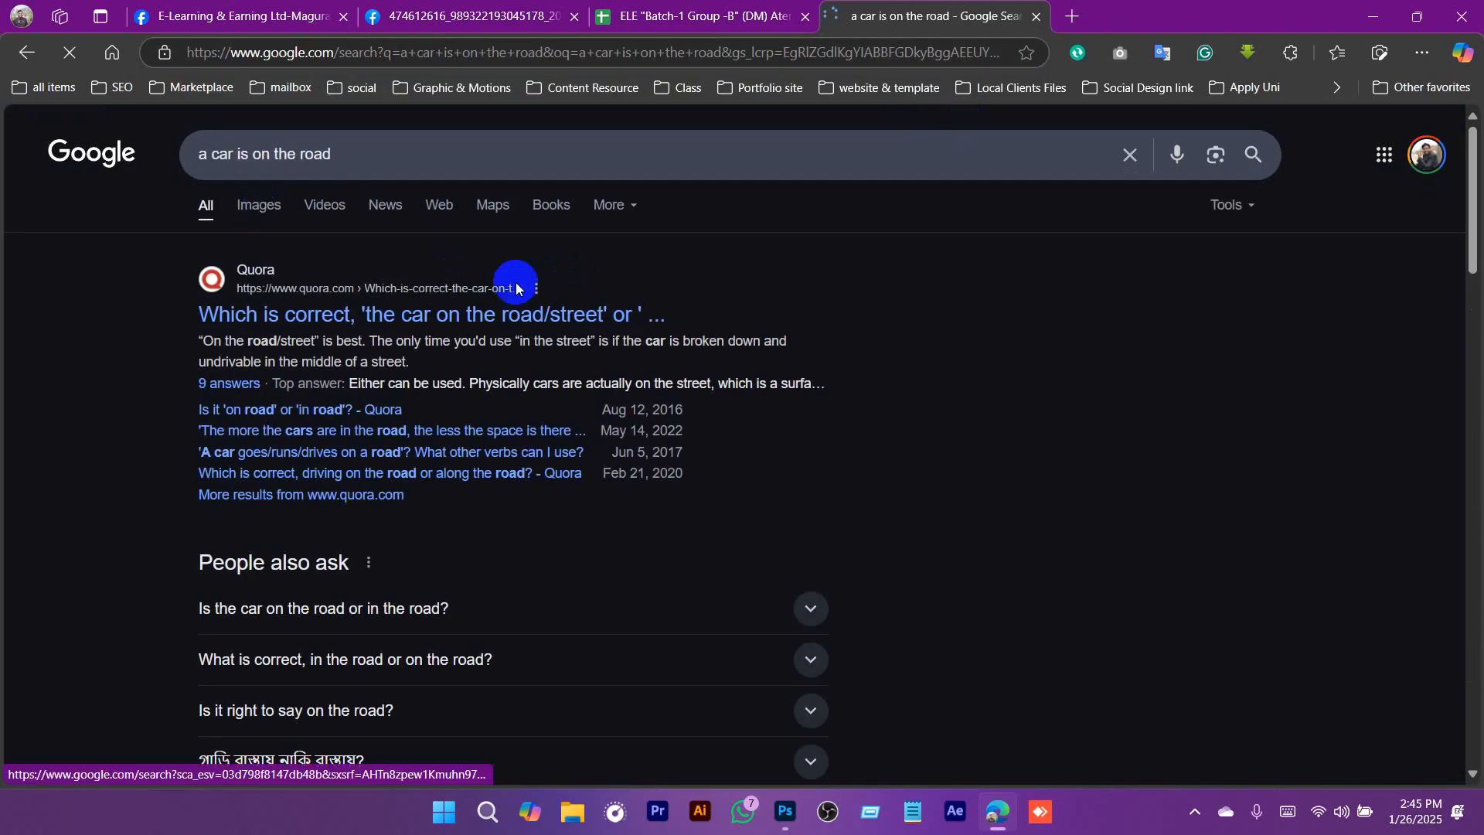
# Find the US Car News picture of a grey car on a curved road, open its preview and copy the image.
pyautogui.scroll(-5, 408, 528)
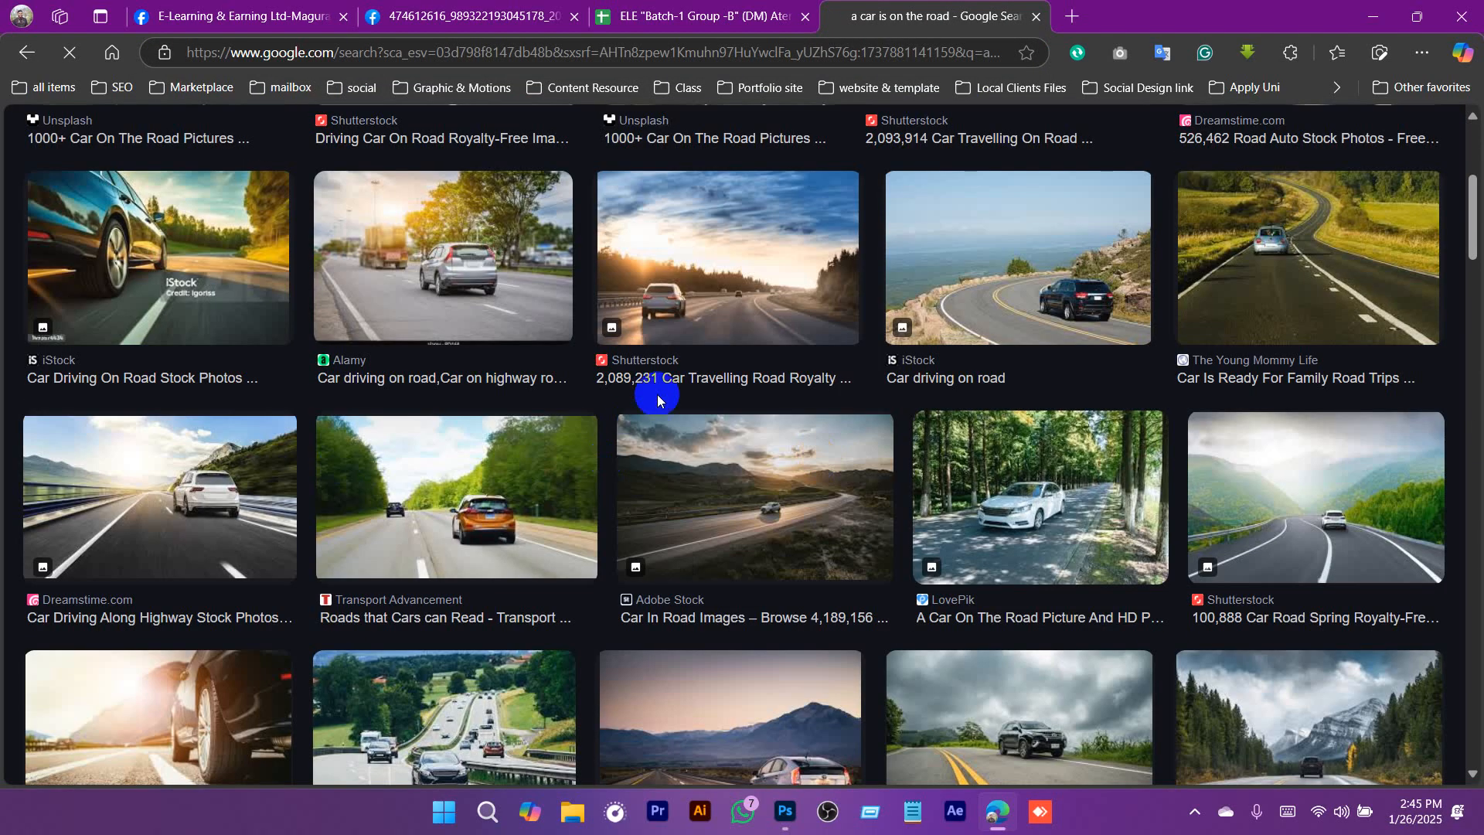
pyautogui.scroll(-3, 568, 564)
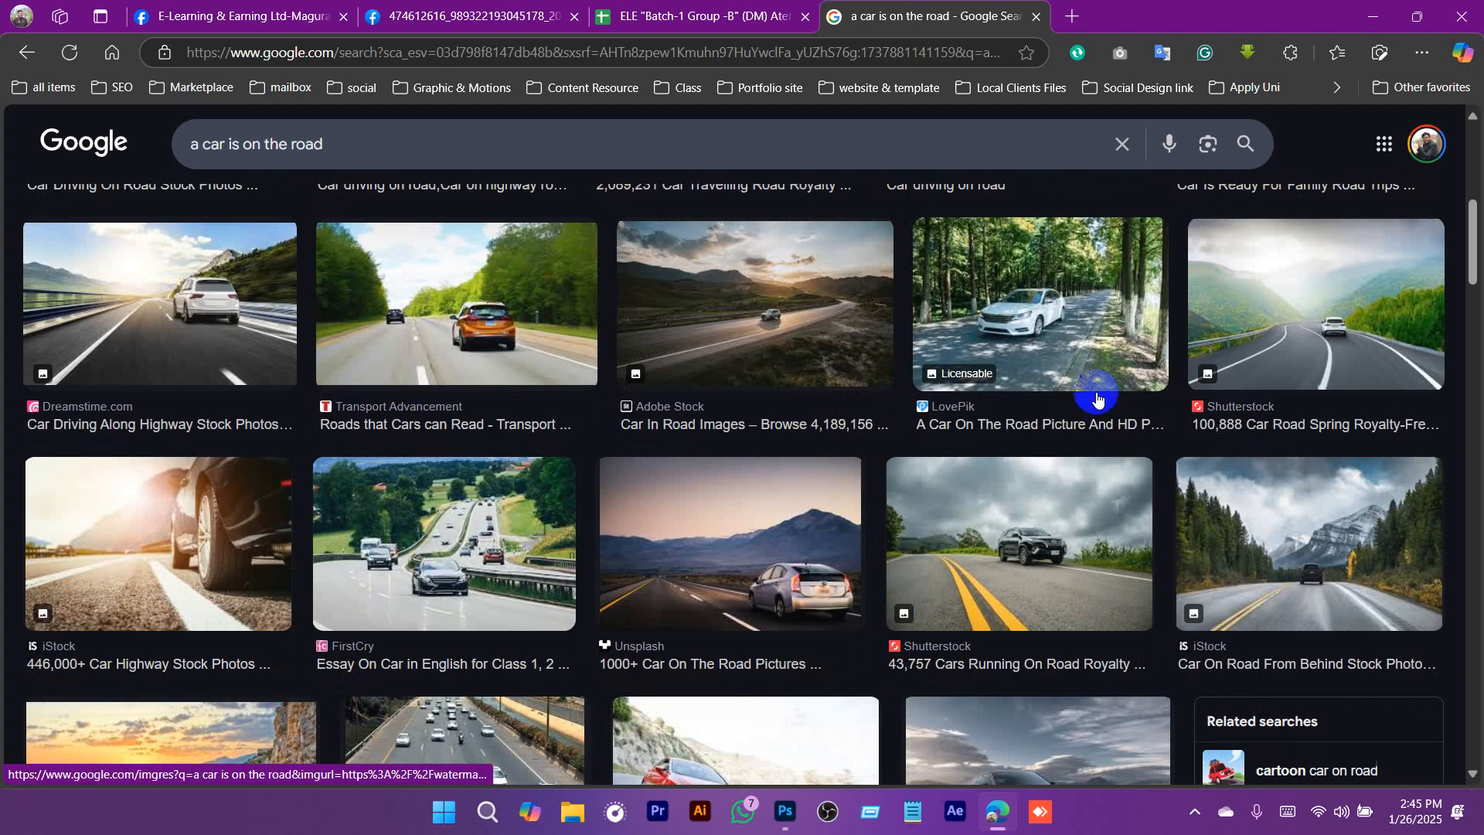
pyautogui.scroll(-6, 1094, 401)
pyautogui.scroll(-3, 923, 461)
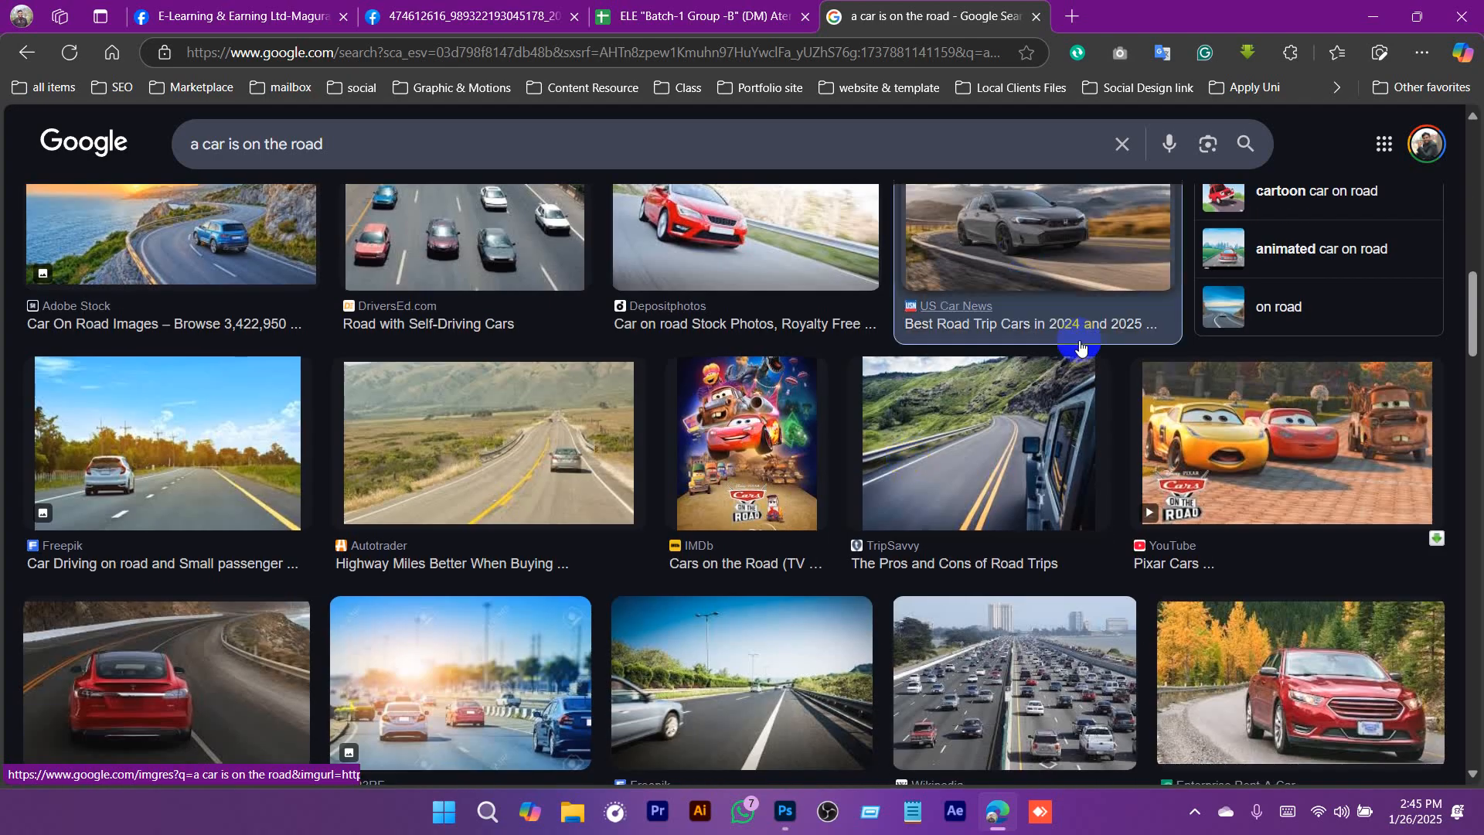
pyautogui.click(1028, 310)
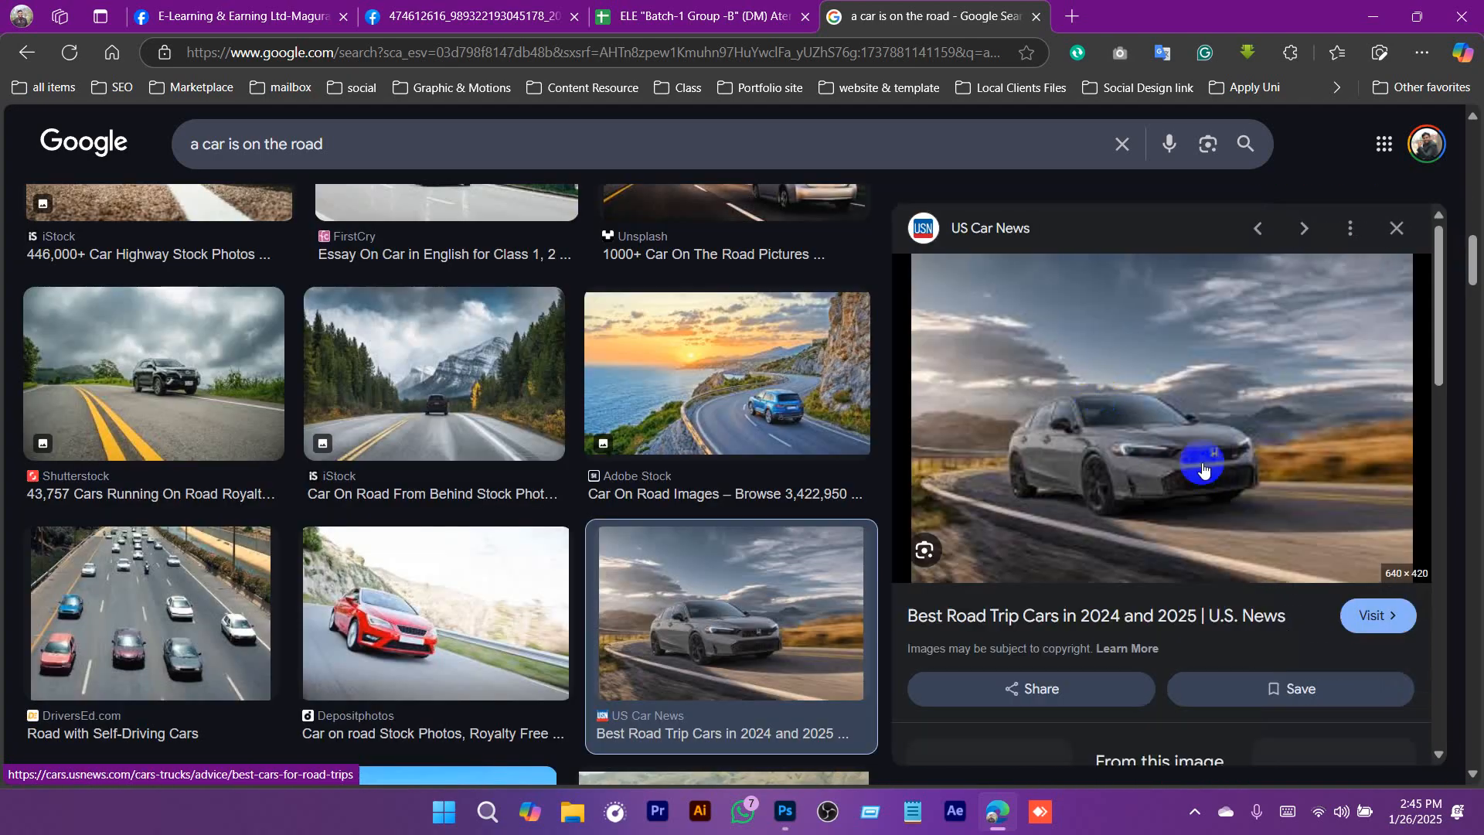
pyautogui.rightClick(1073, 381)
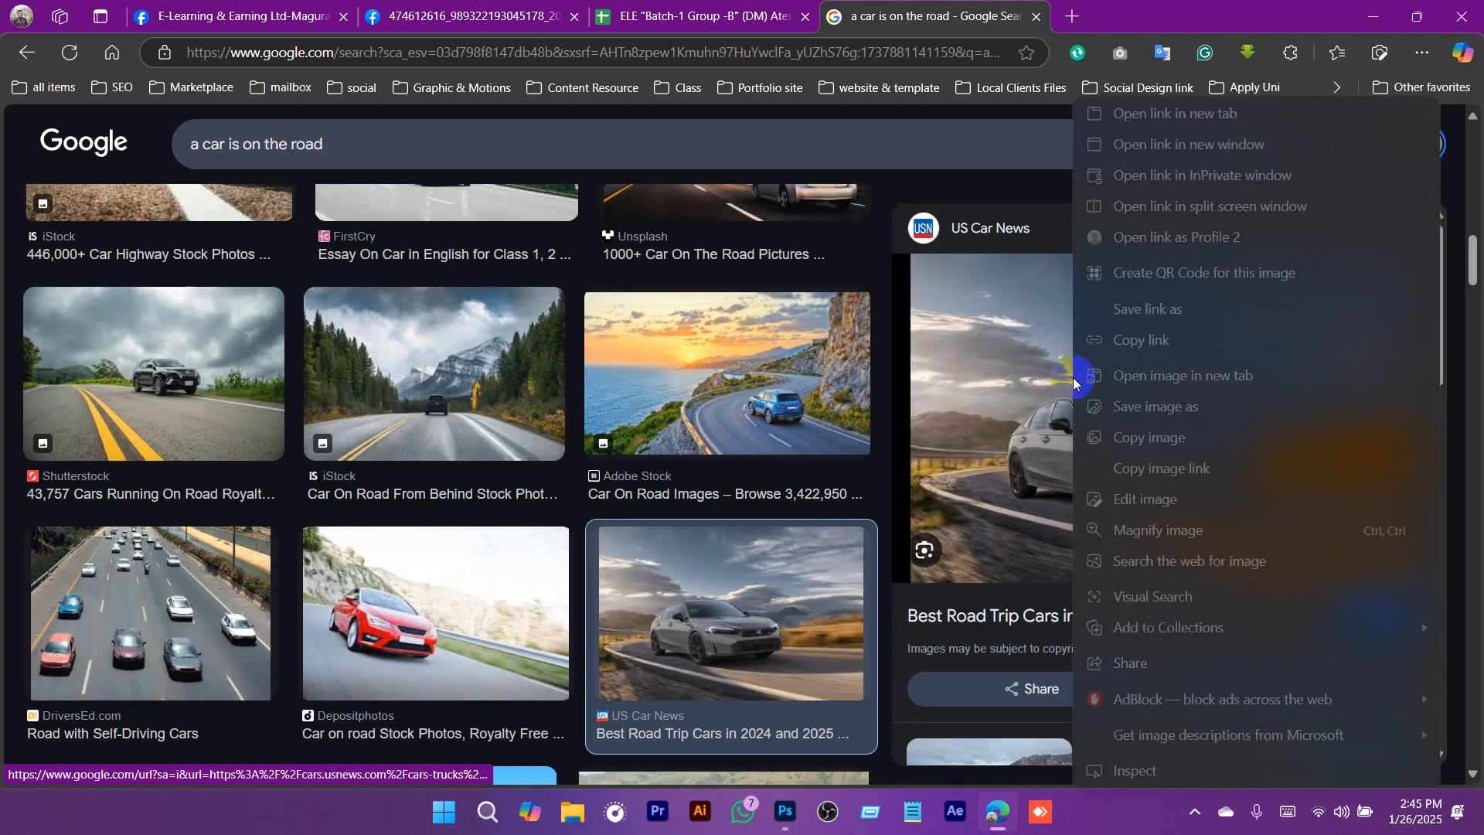
pyautogui.click(1144, 437)
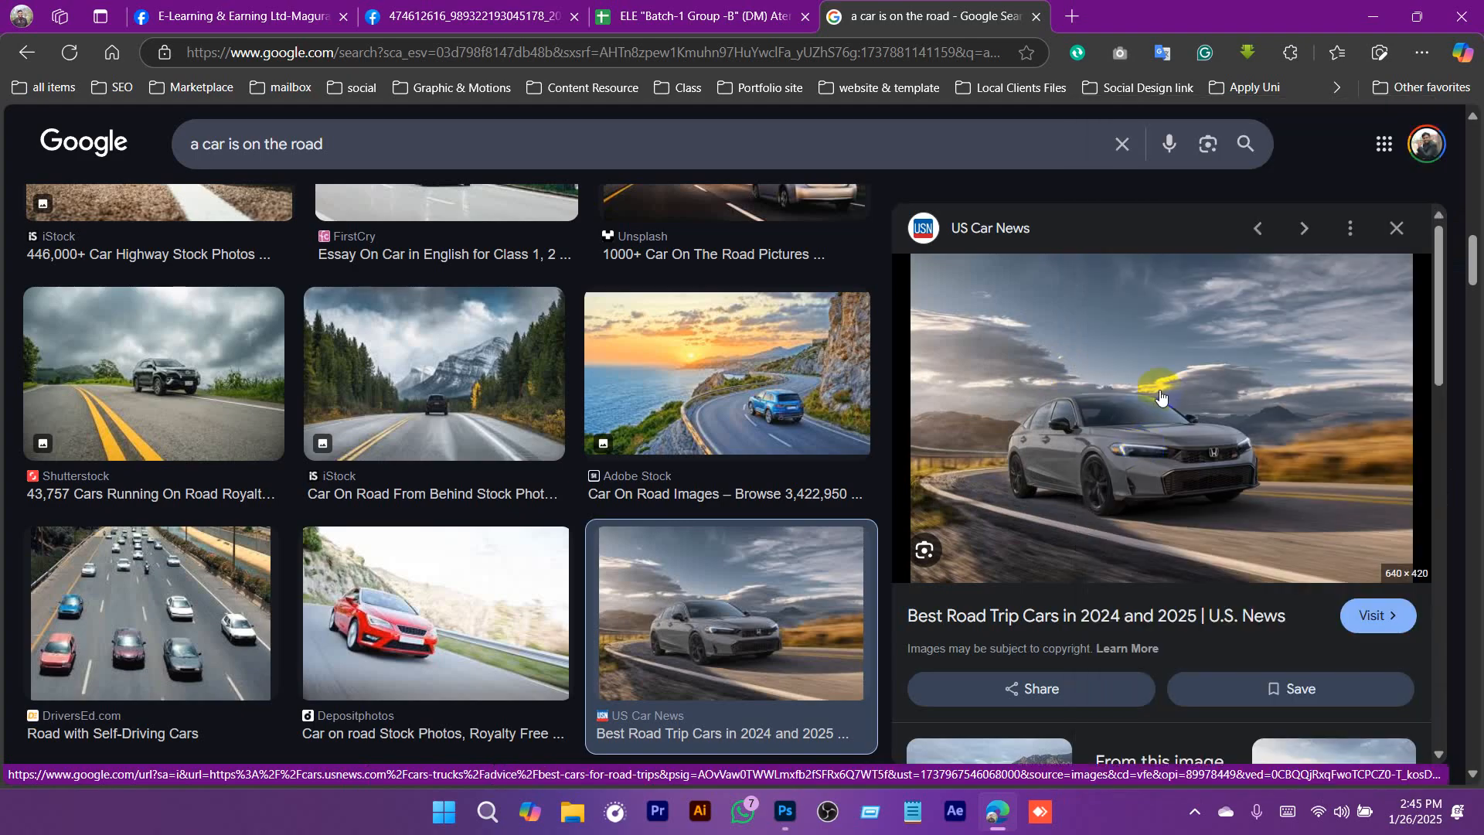
# Switch to Photoshop and paste the copied car picture above the Rectangle 1 wave layer.
pyautogui.click(786, 811)
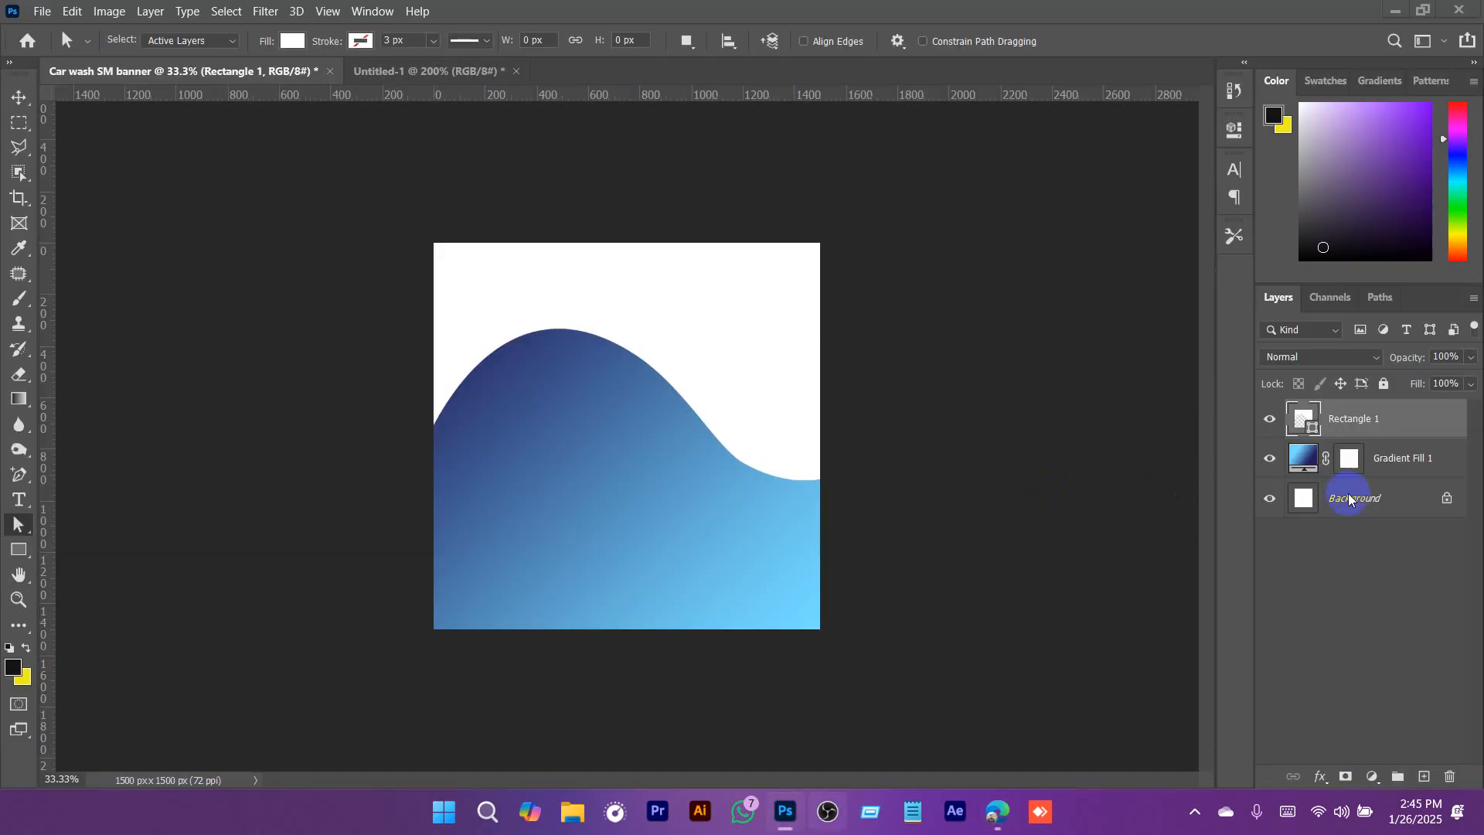
pyautogui.click(1384, 462)
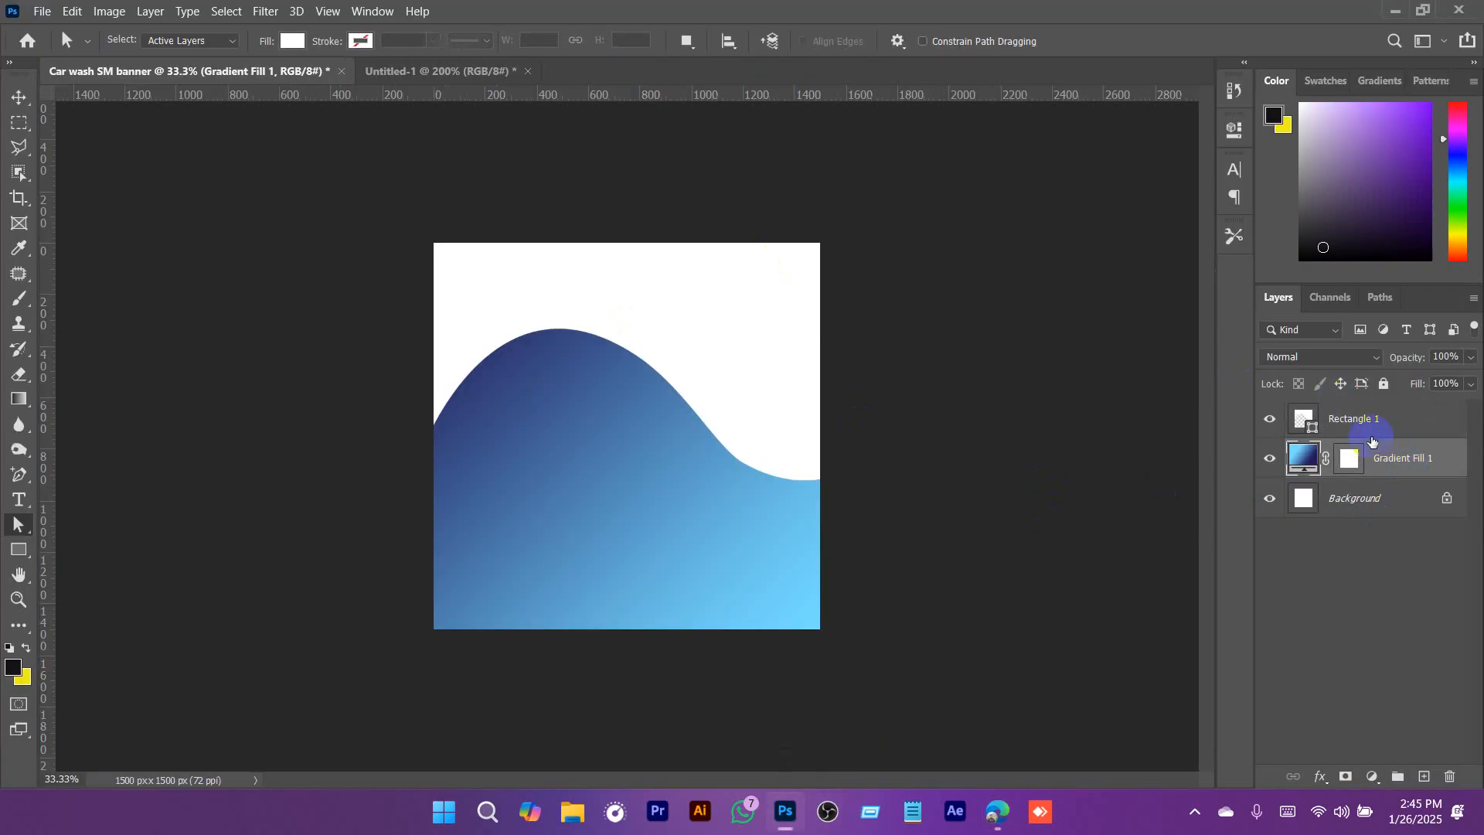
pyautogui.click(1312, 422)
pyautogui.hotkey('ctrl', 'v')
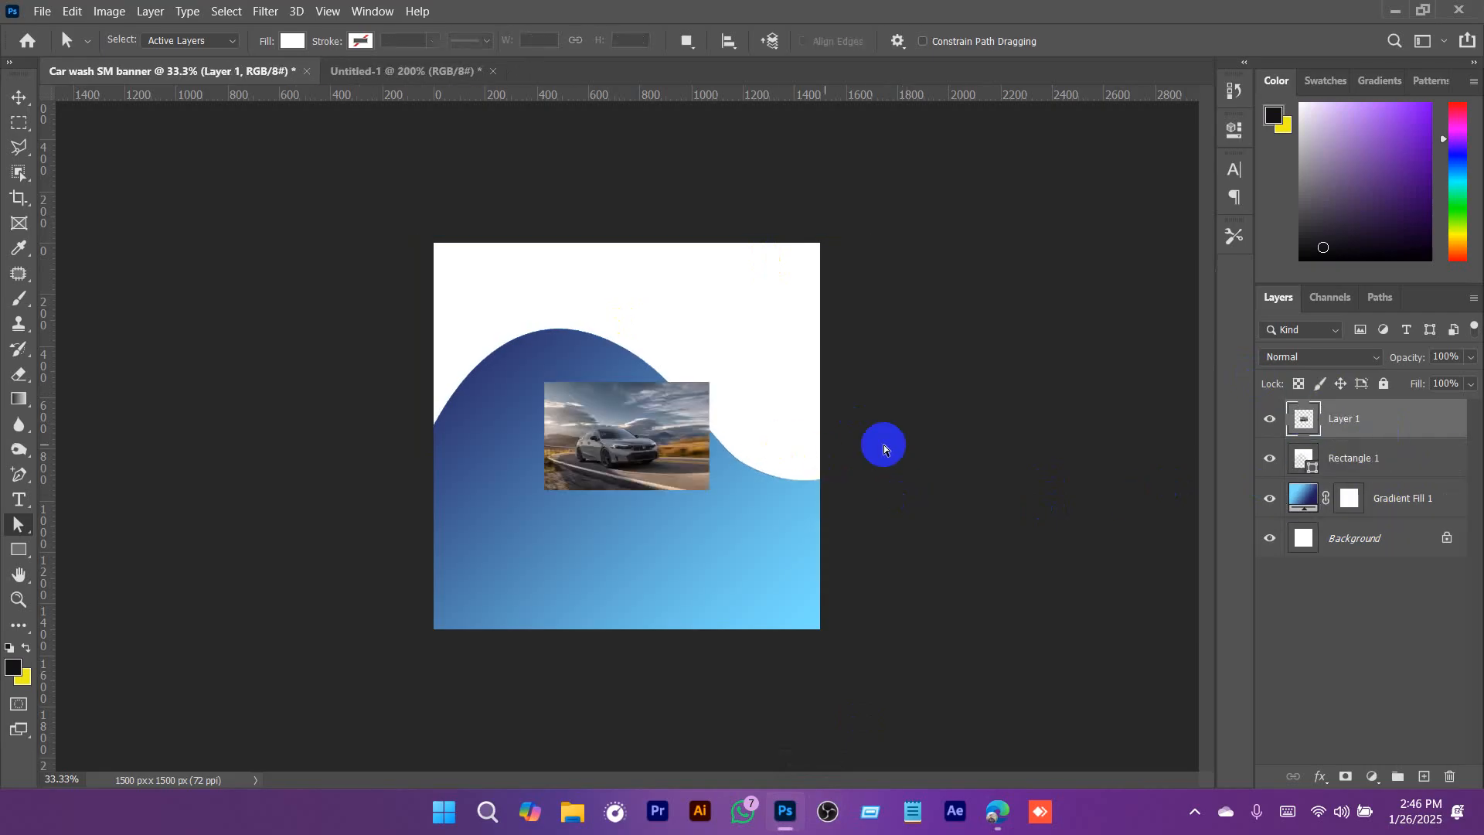
# Enlarge the pasted car photo to about 1906 × 1251 px and position it across the upper part of the banner.
pyautogui.press('v')
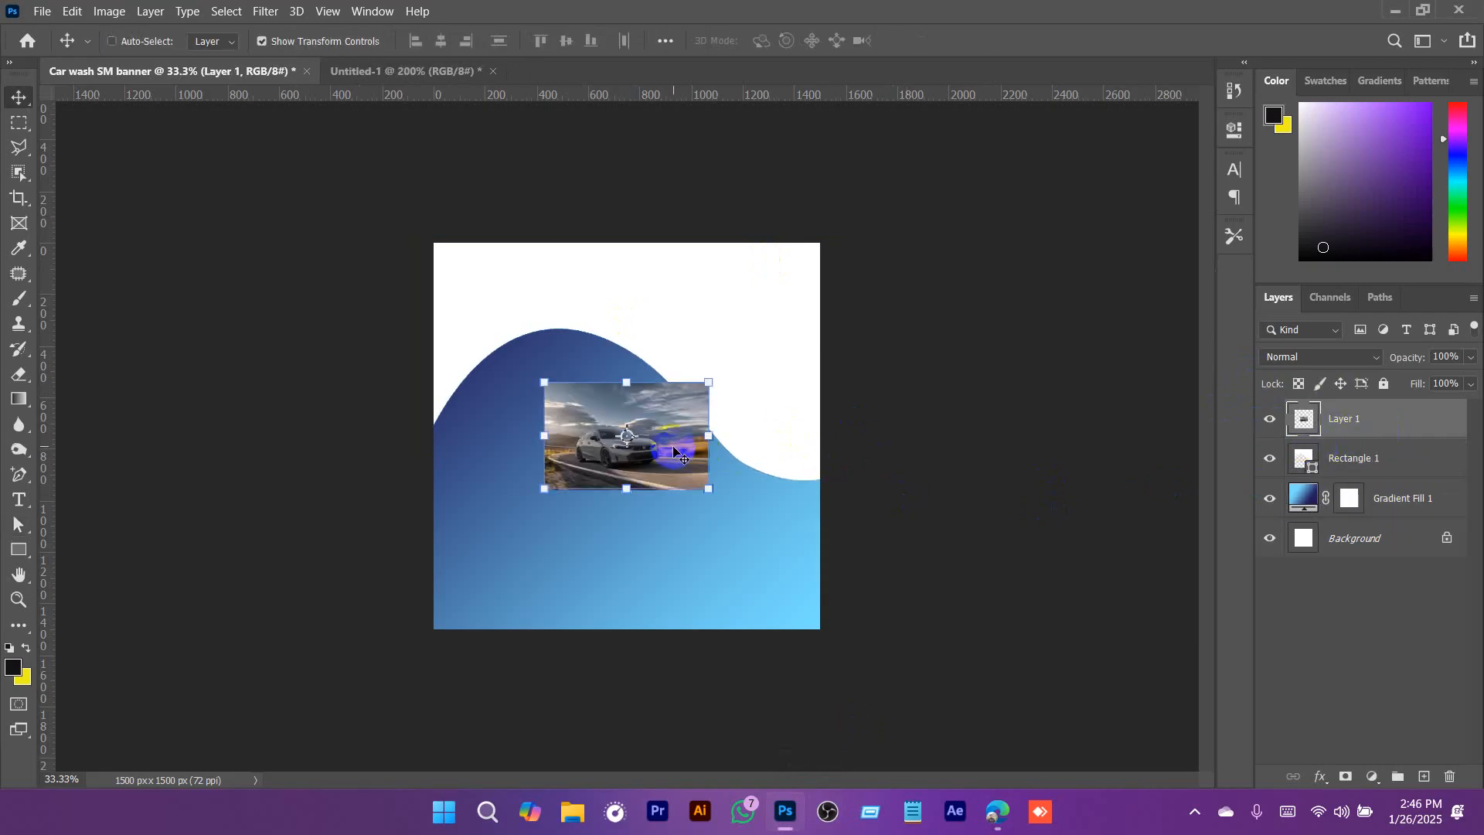
pyautogui.moveTo(738, 449); pyautogui.dragTo(987, 371)
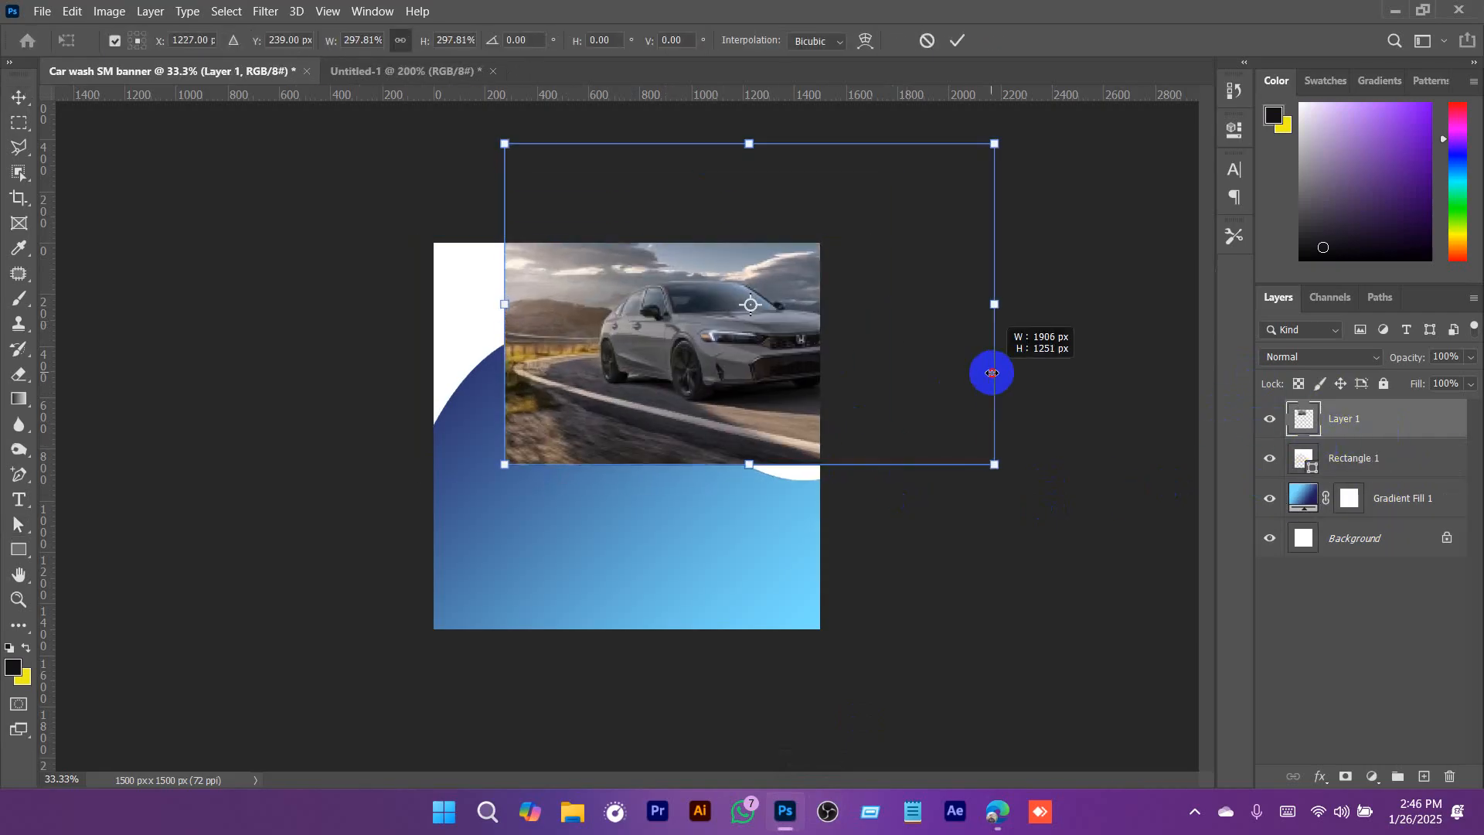
pyautogui.moveTo(803, 383); pyautogui.dragTo(689, 384)
pyautogui.click(958, 40)
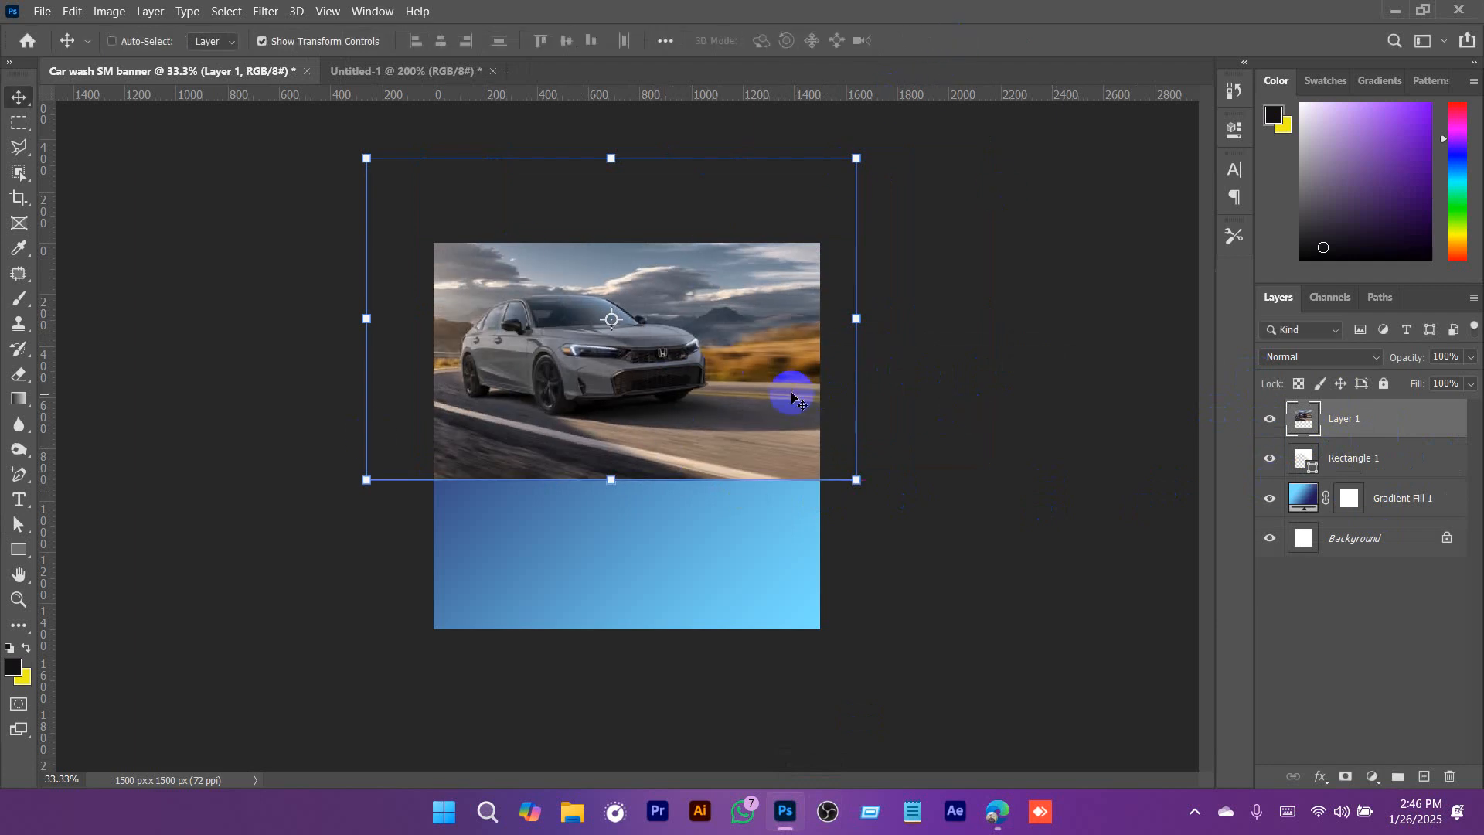
# Clip the car photo to the Rectangle 1 wave shape with a clipping mask and shift the photo upward.
pyautogui.rightClick(1356, 421)
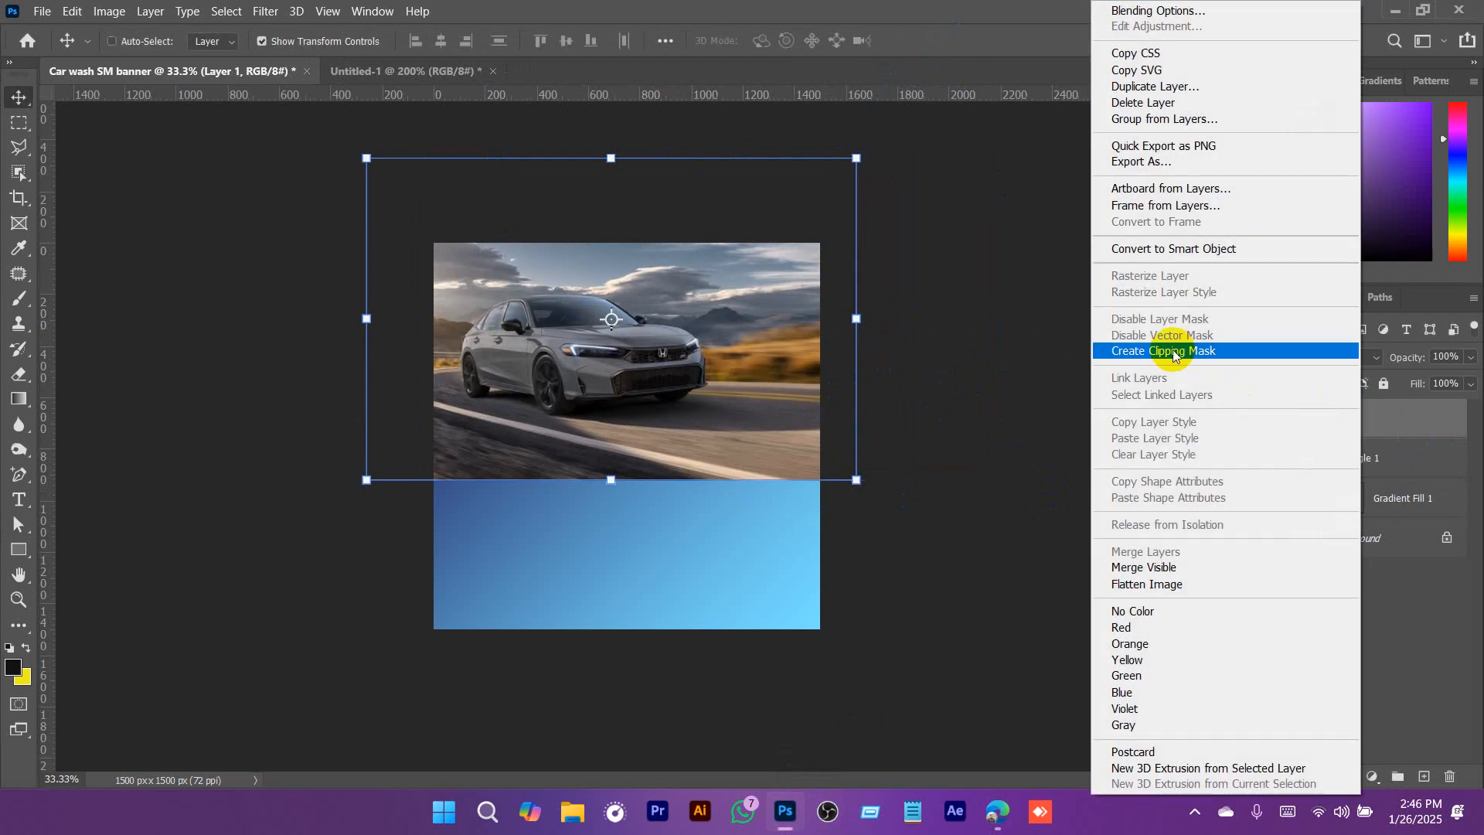
pyautogui.click(1174, 352)
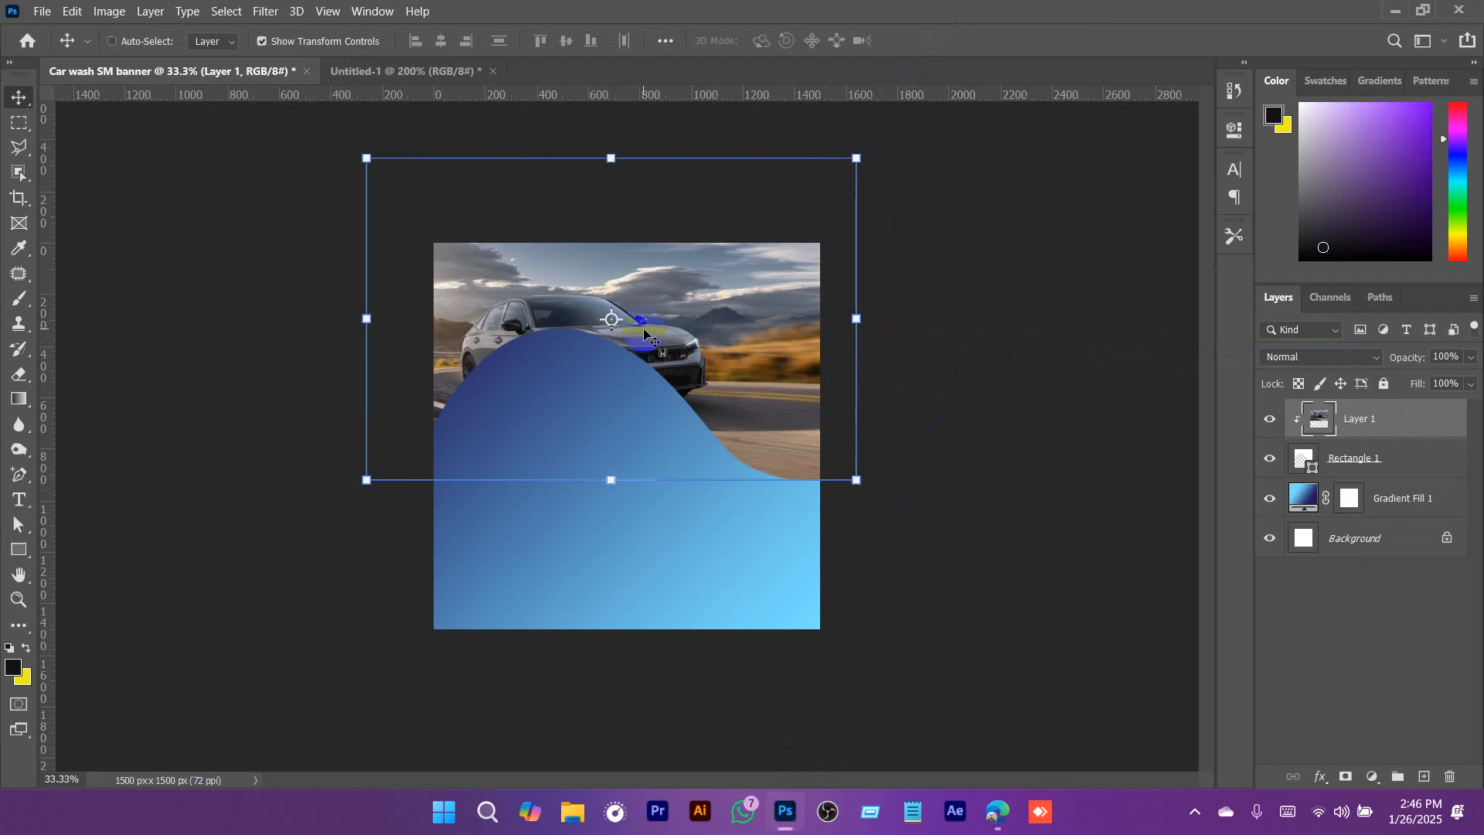
pyautogui.moveTo(692, 334); pyautogui.dragTo(693, 302)
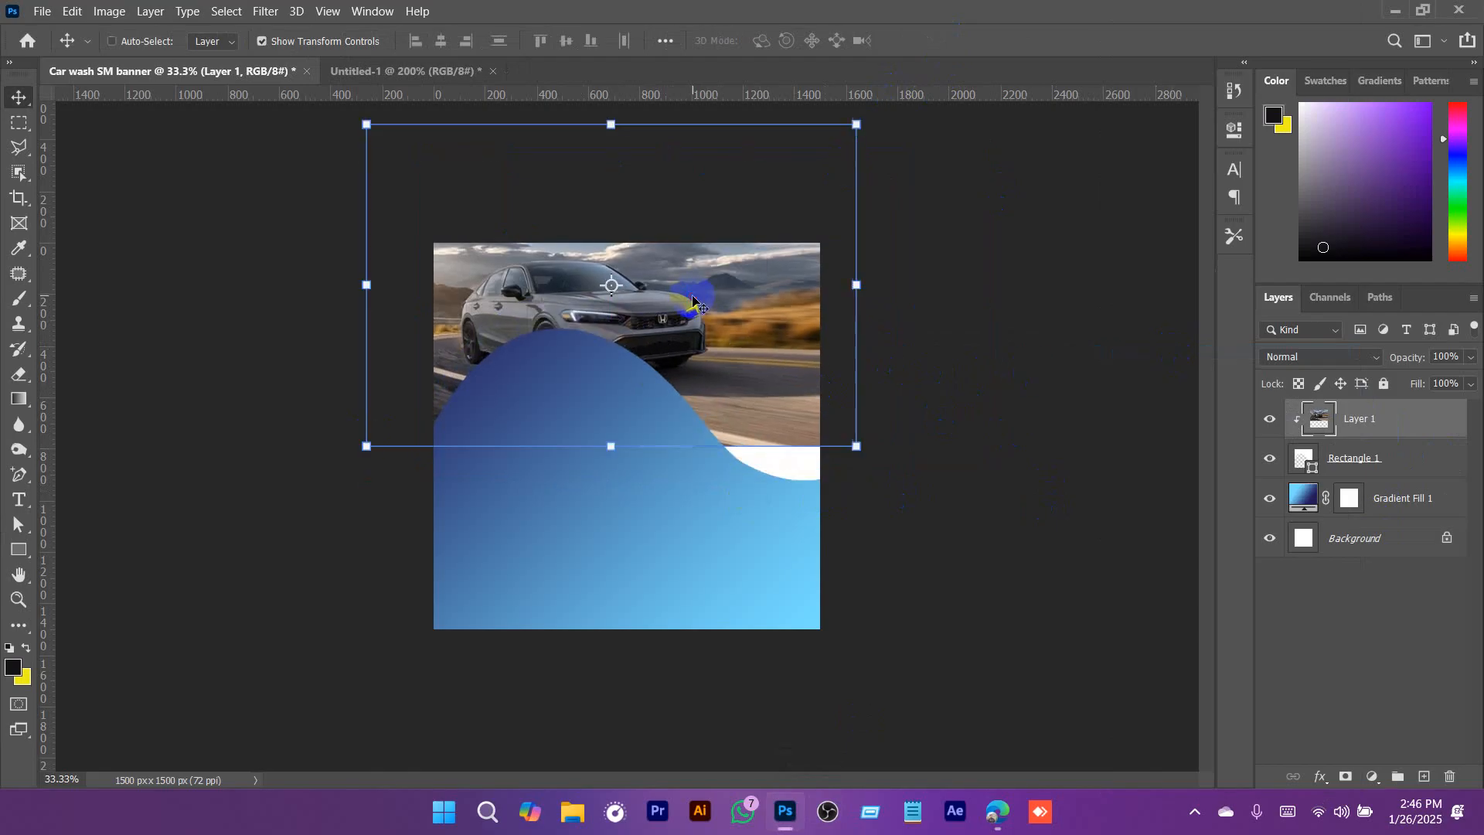
pyautogui.moveTo(730, 388); pyautogui.dragTo(728, 318)
pyautogui.click(738, 377)
pyautogui.click(657, 189)
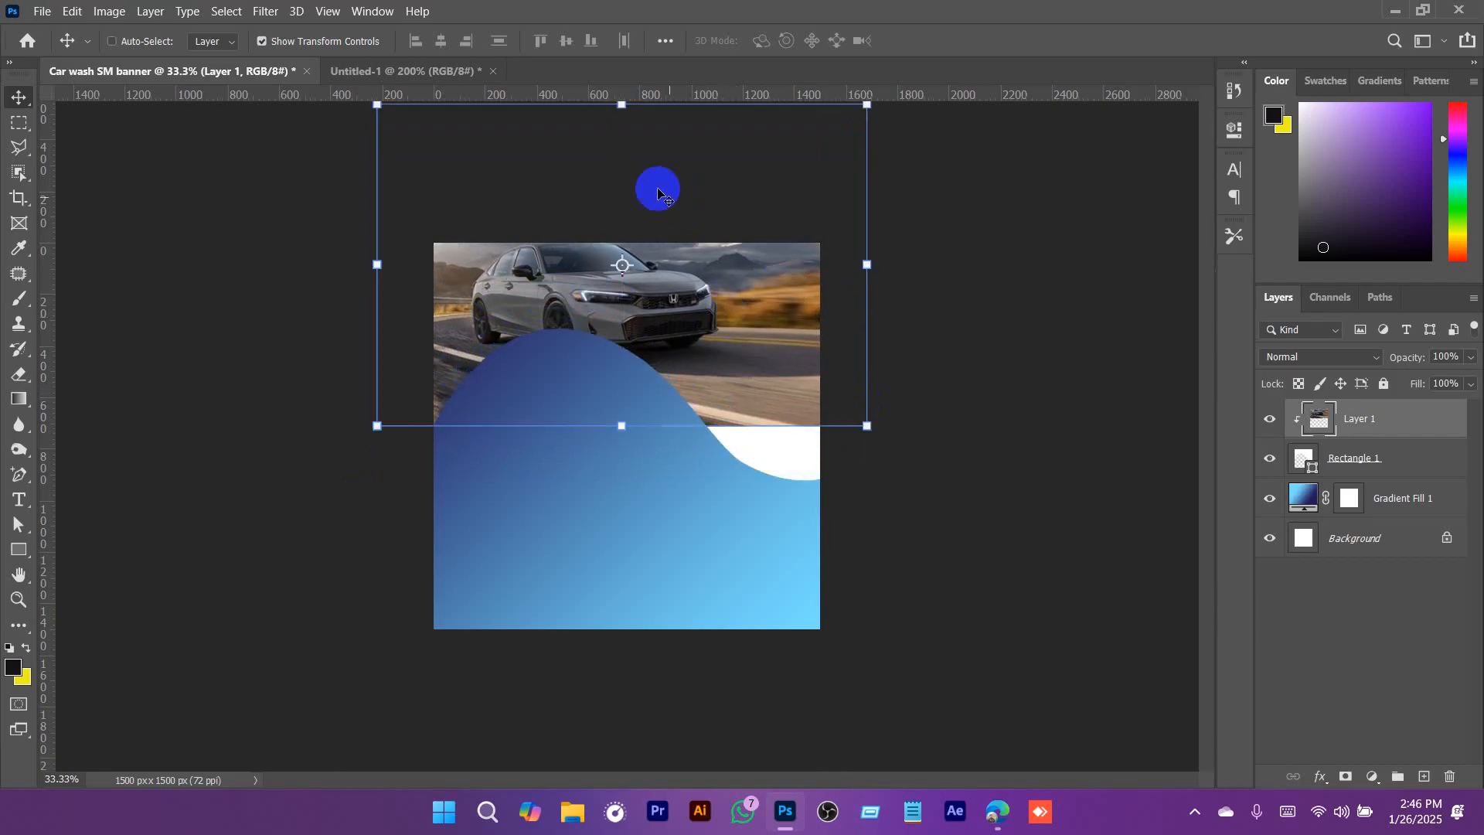
# Scale the clipped car photo down to about 81.5%, fit it to the banner width and reduce its opacity to 40%.
pyautogui.moveTo(613, 109); pyautogui.dragTo(657, 167)
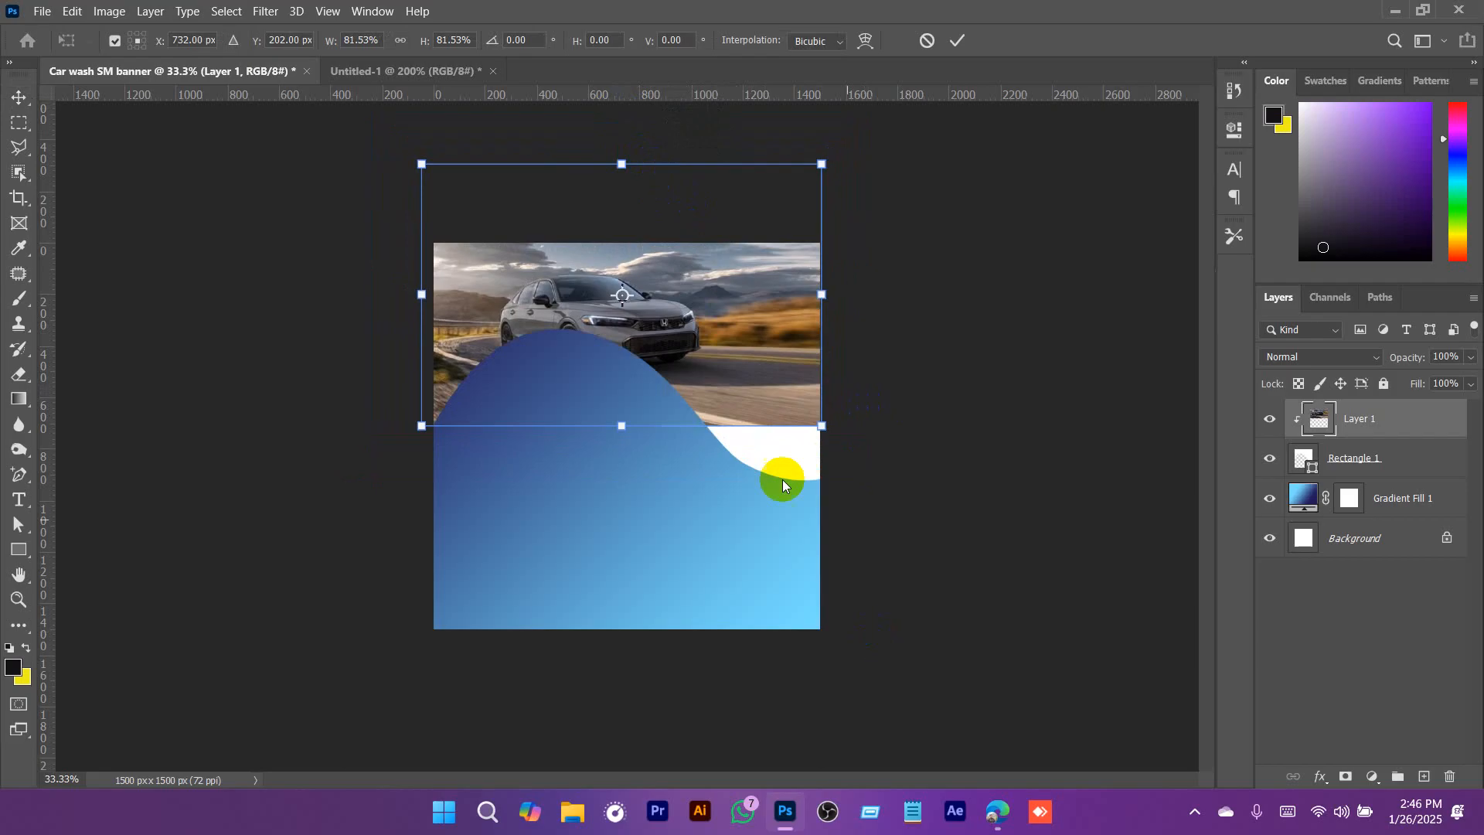
pyautogui.moveTo(729, 332); pyautogui.dragTo(754, 415)
pyautogui.click(958, 41)
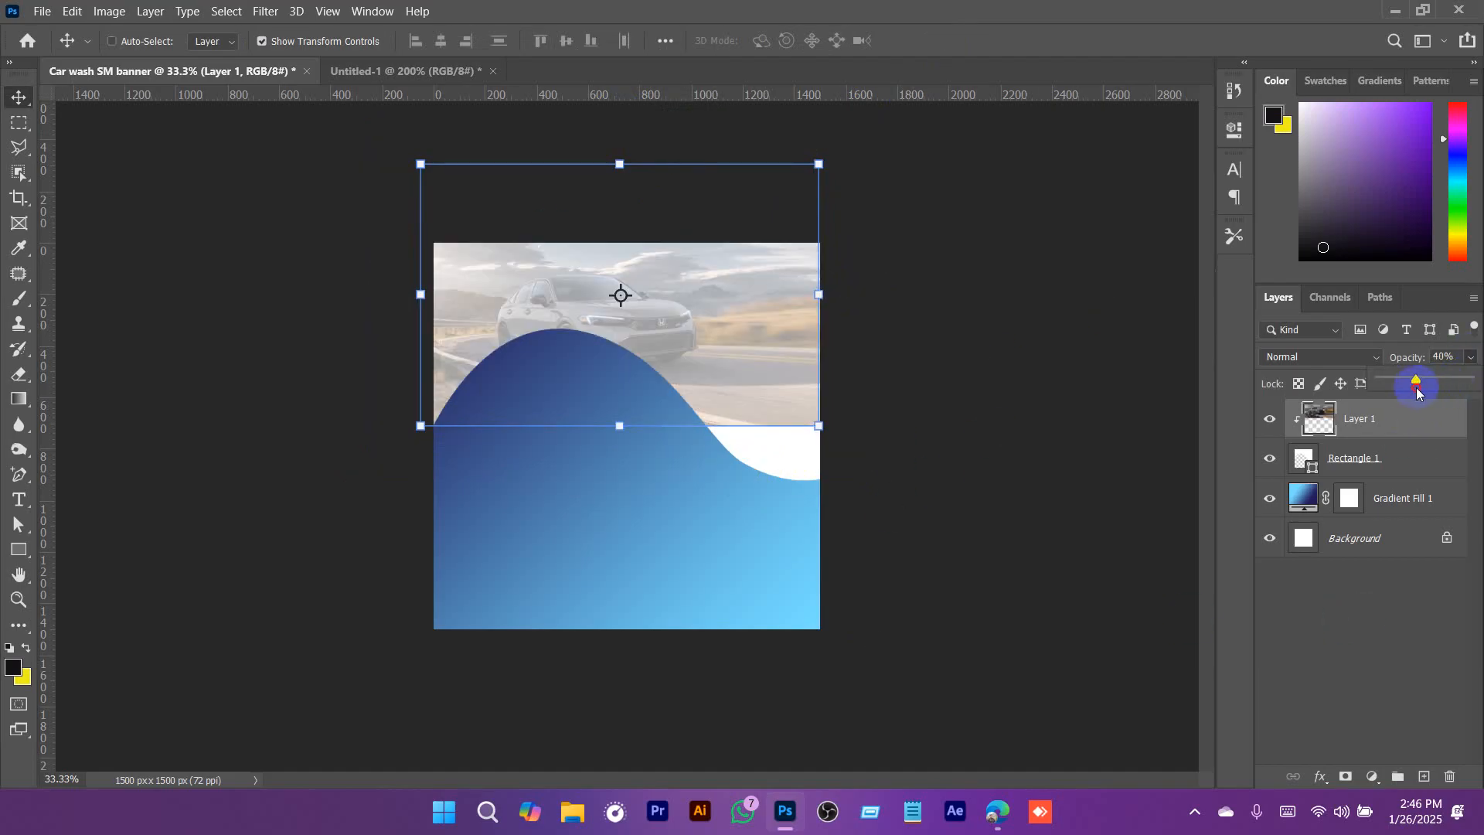
pyautogui.click(1366, 657)
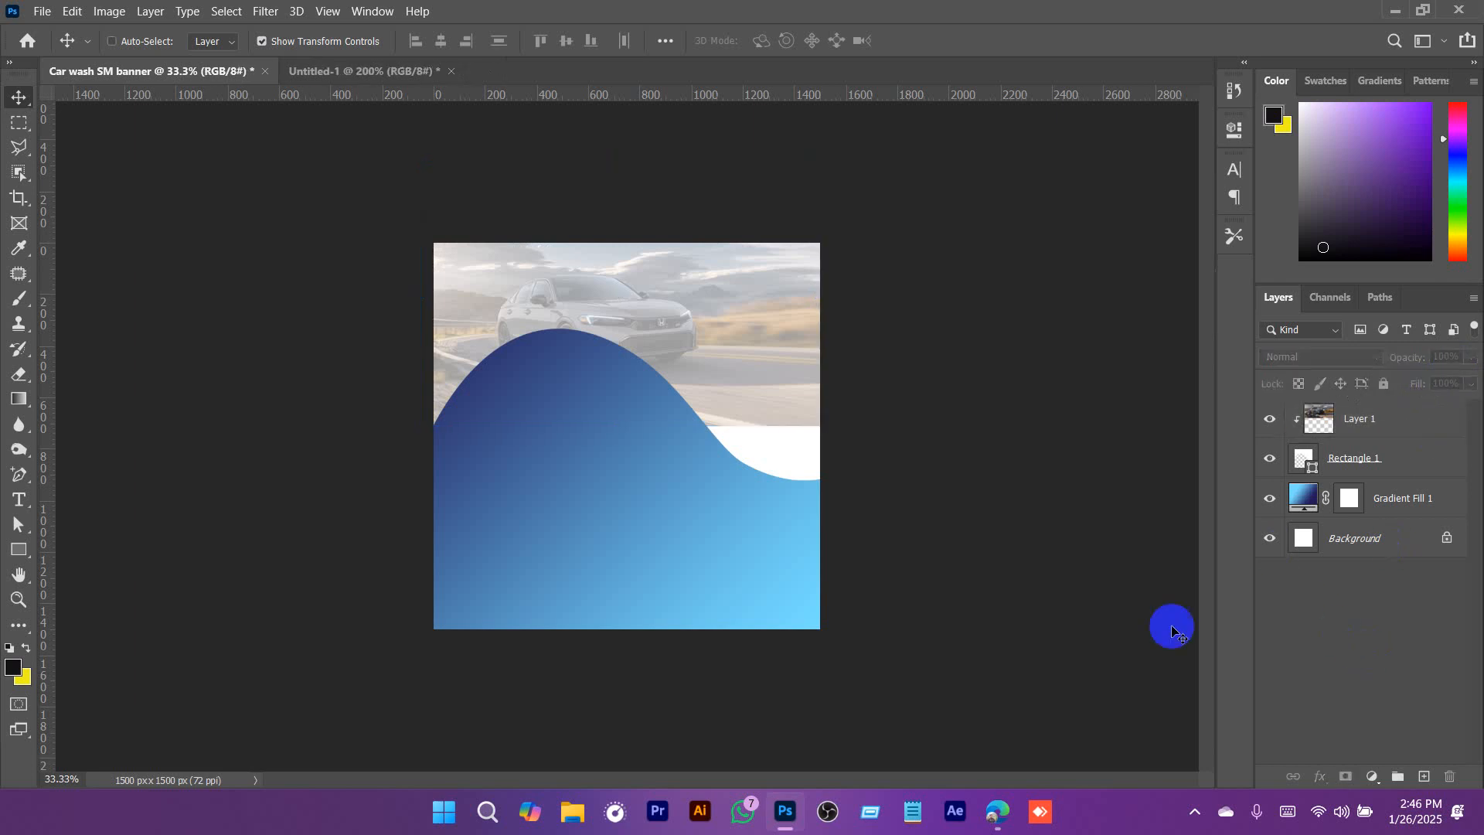
# After checking the reference banner, draw a black rectangle about 1615 × 577 px in the Car wash SM banner and move it below the car.
pyautogui.click(334, 73)
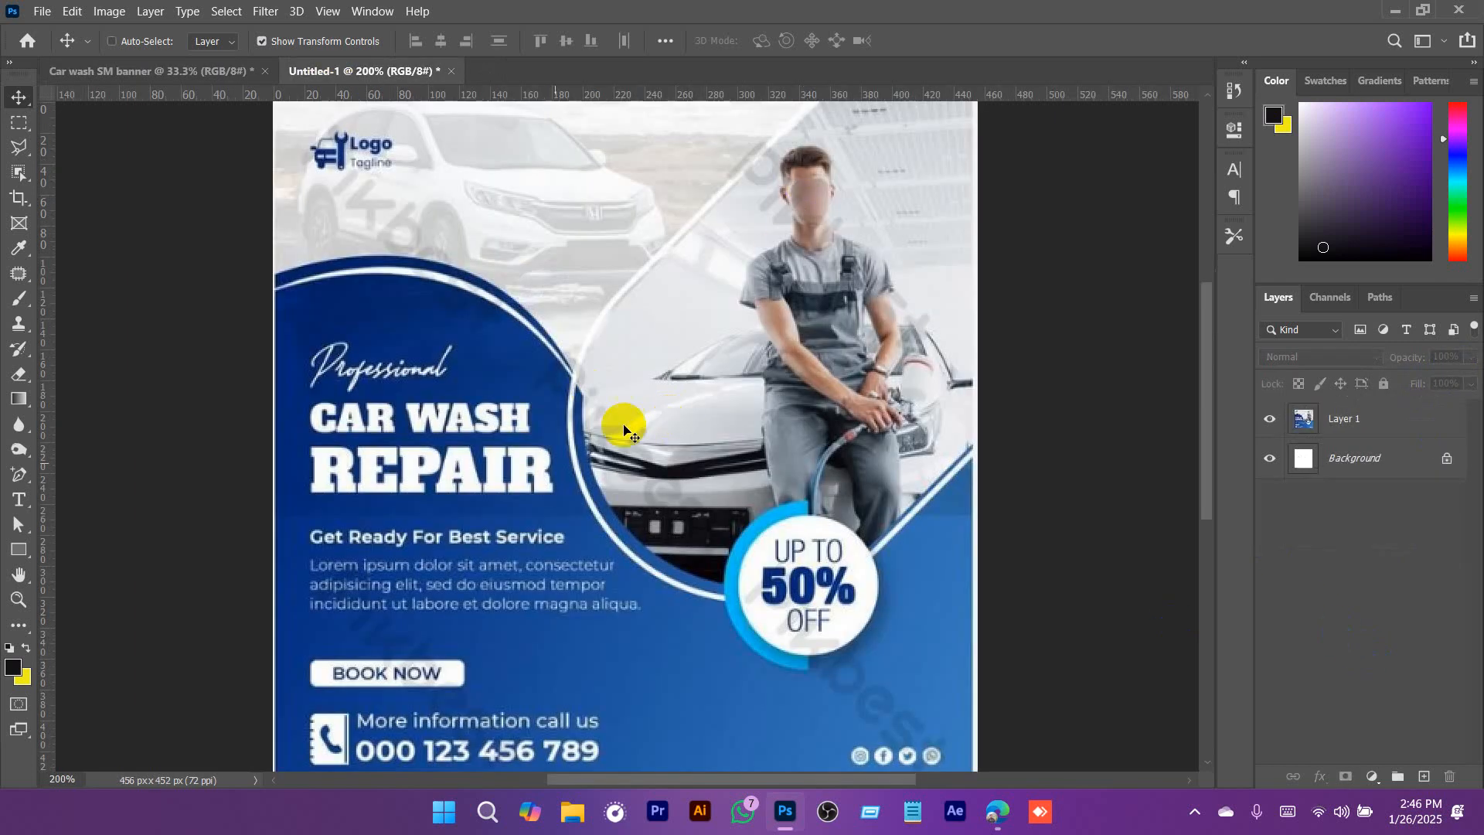
pyautogui.click(147, 70)
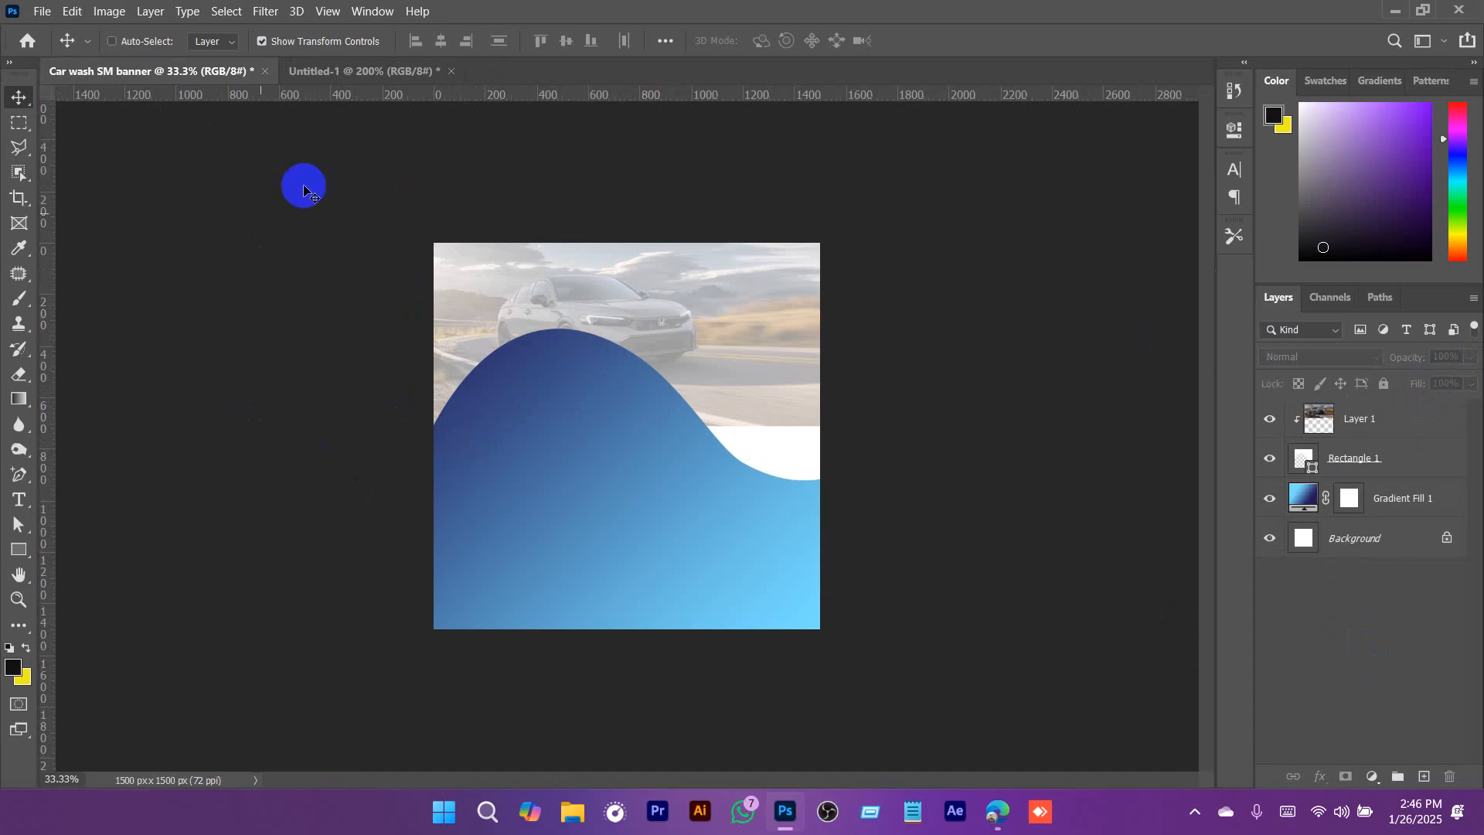
pyautogui.click(17, 550)
pyautogui.click(29, 555)
pyautogui.click(96, 553)
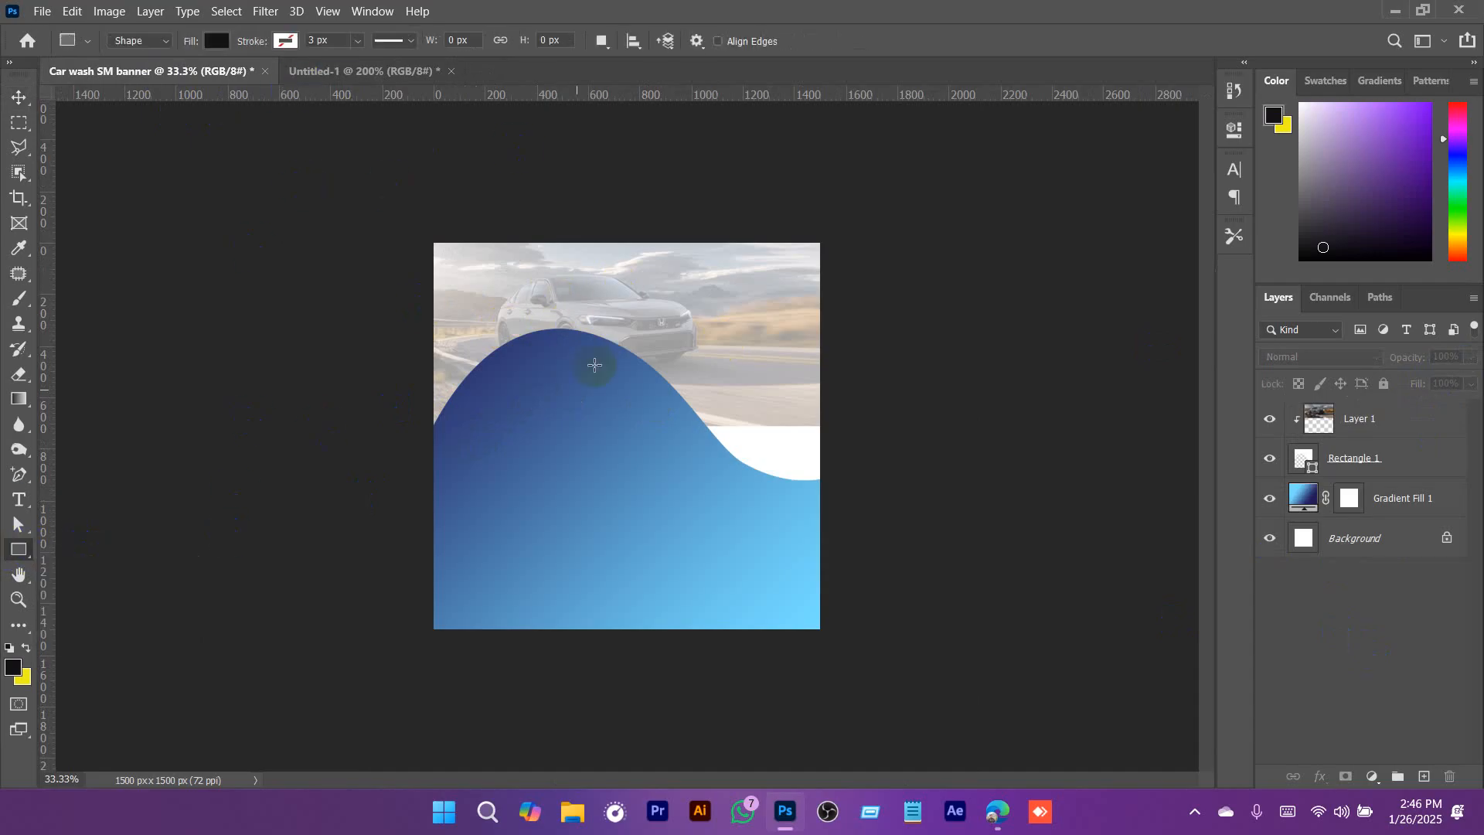
pyautogui.moveTo(454, 333); pyautogui.dragTo(871, 482)
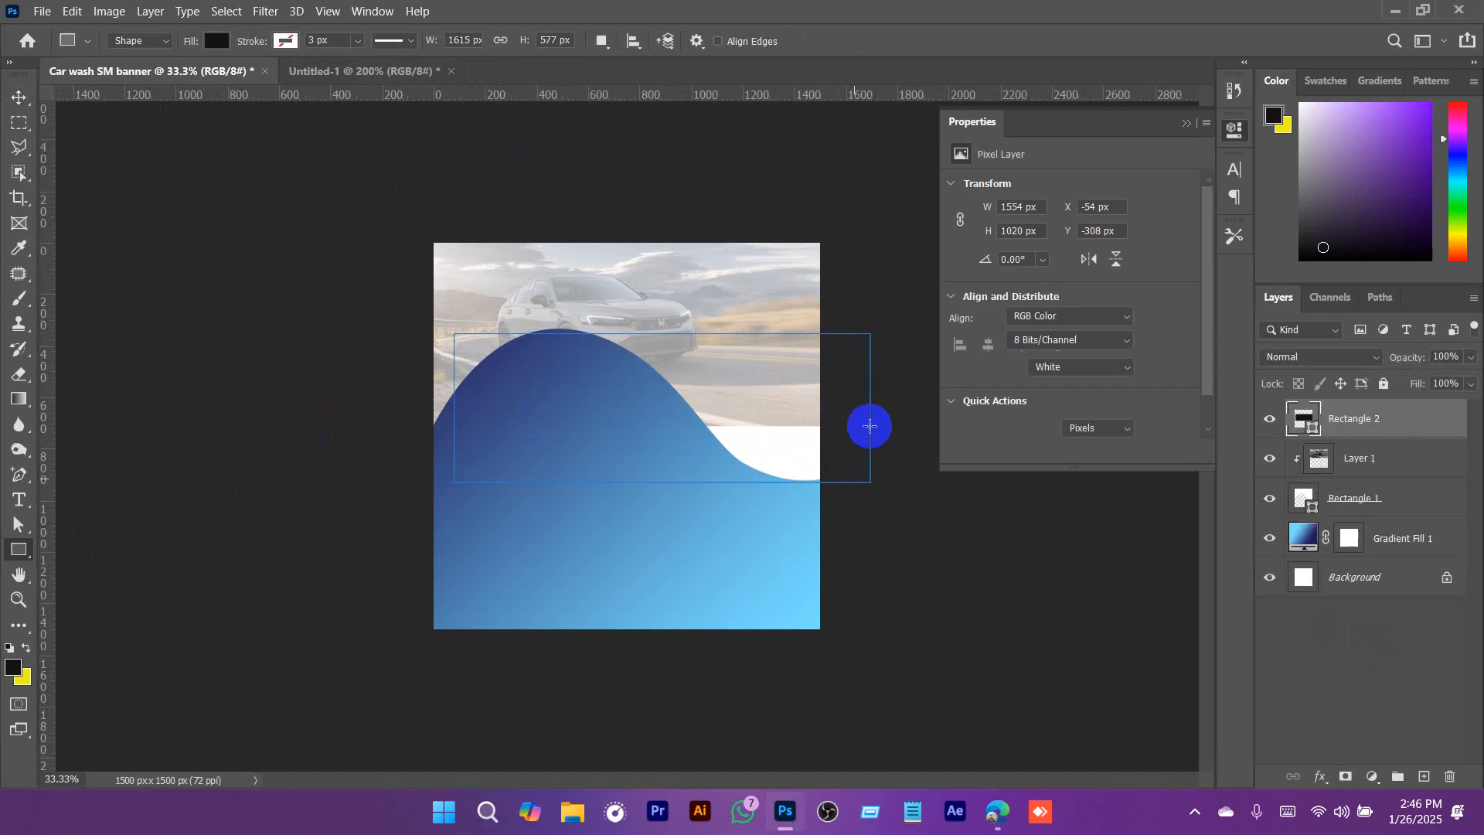
pyautogui.click(1187, 124)
pyautogui.press('v')
pyautogui.moveTo(686, 397); pyautogui.dragTo(696, 479)
pyautogui.hotkey('ctrl', '+')
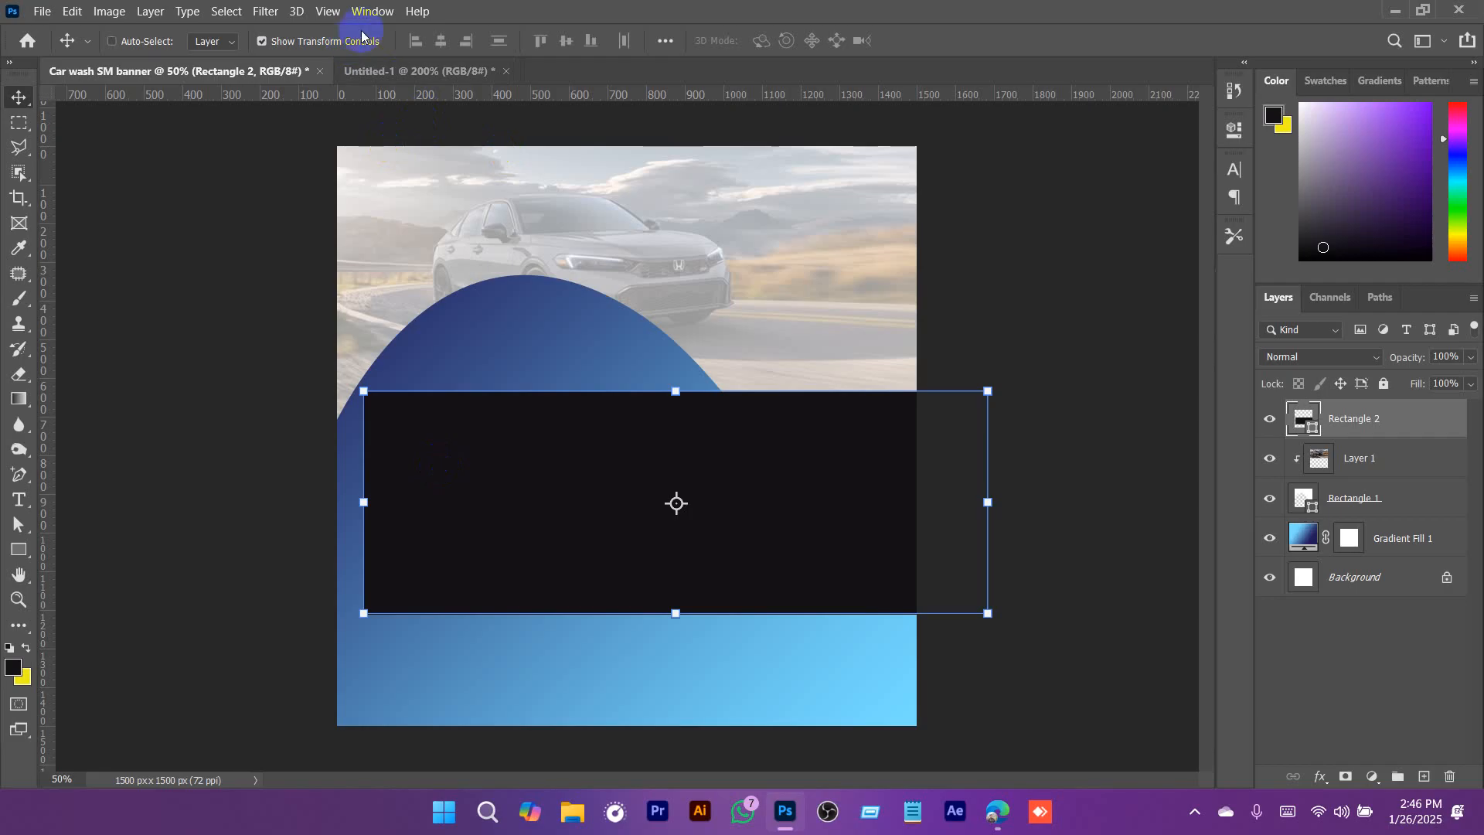
# Show the black rectangle's live shape properties and try a 289 px upper-left corner radius, then 288.5 px on all four linked corners.
pyautogui.click(373, 11)
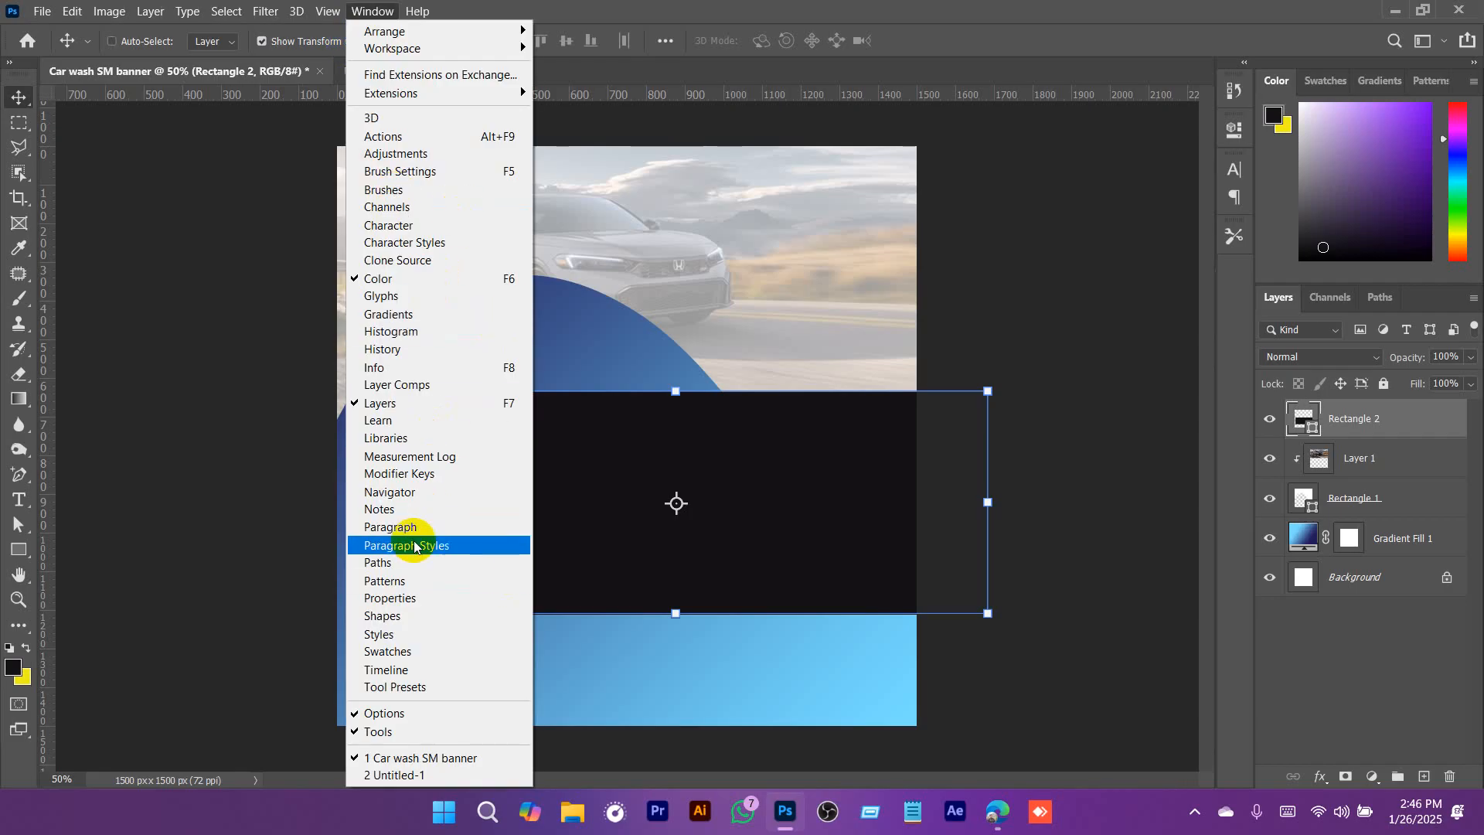
pyautogui.click(402, 599)
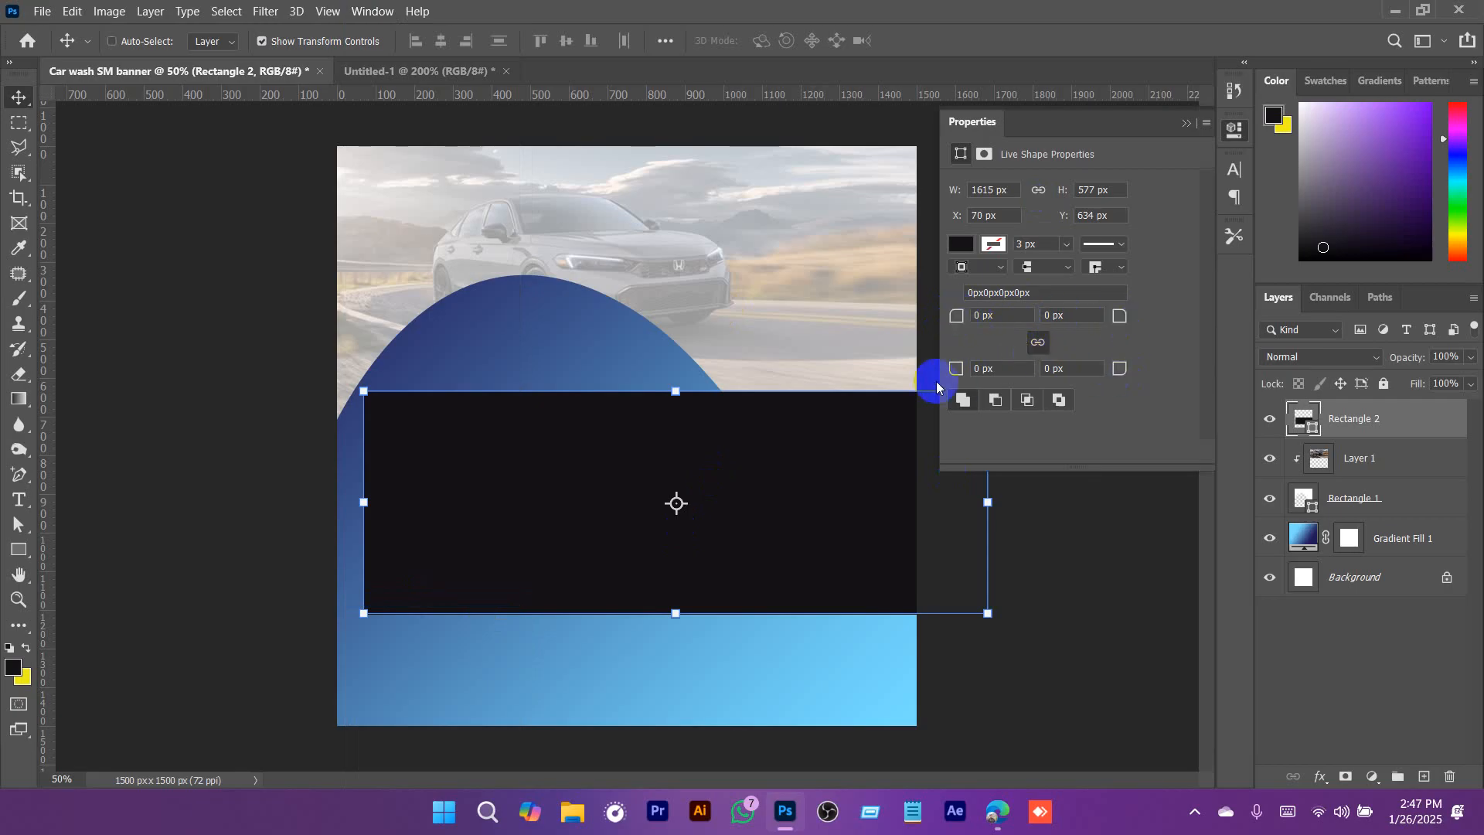
pyautogui.click(1043, 345)
pyautogui.moveTo(958, 316); pyautogui.dragTo(1350, 328)
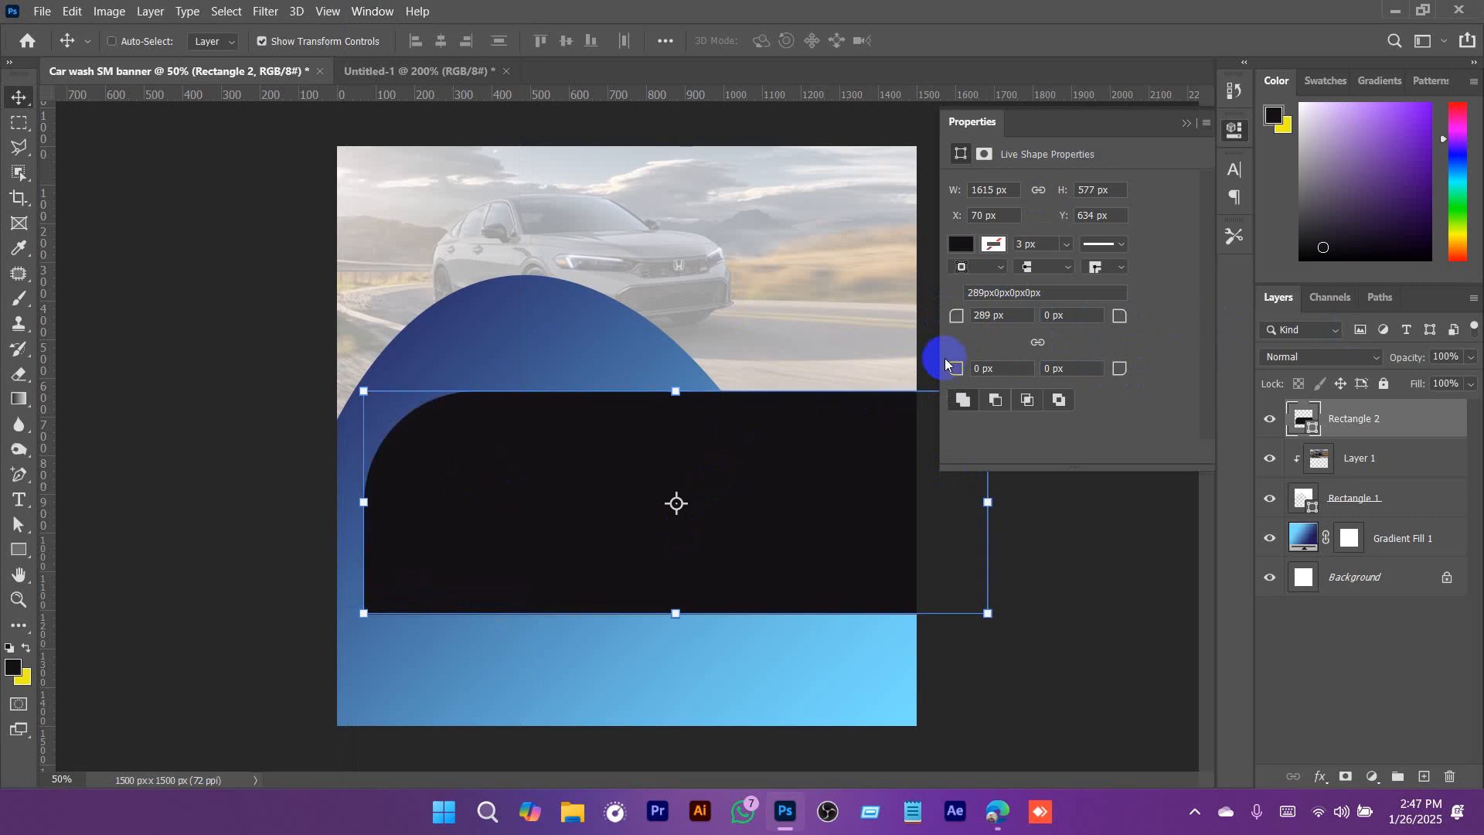
pyautogui.click(1038, 343)
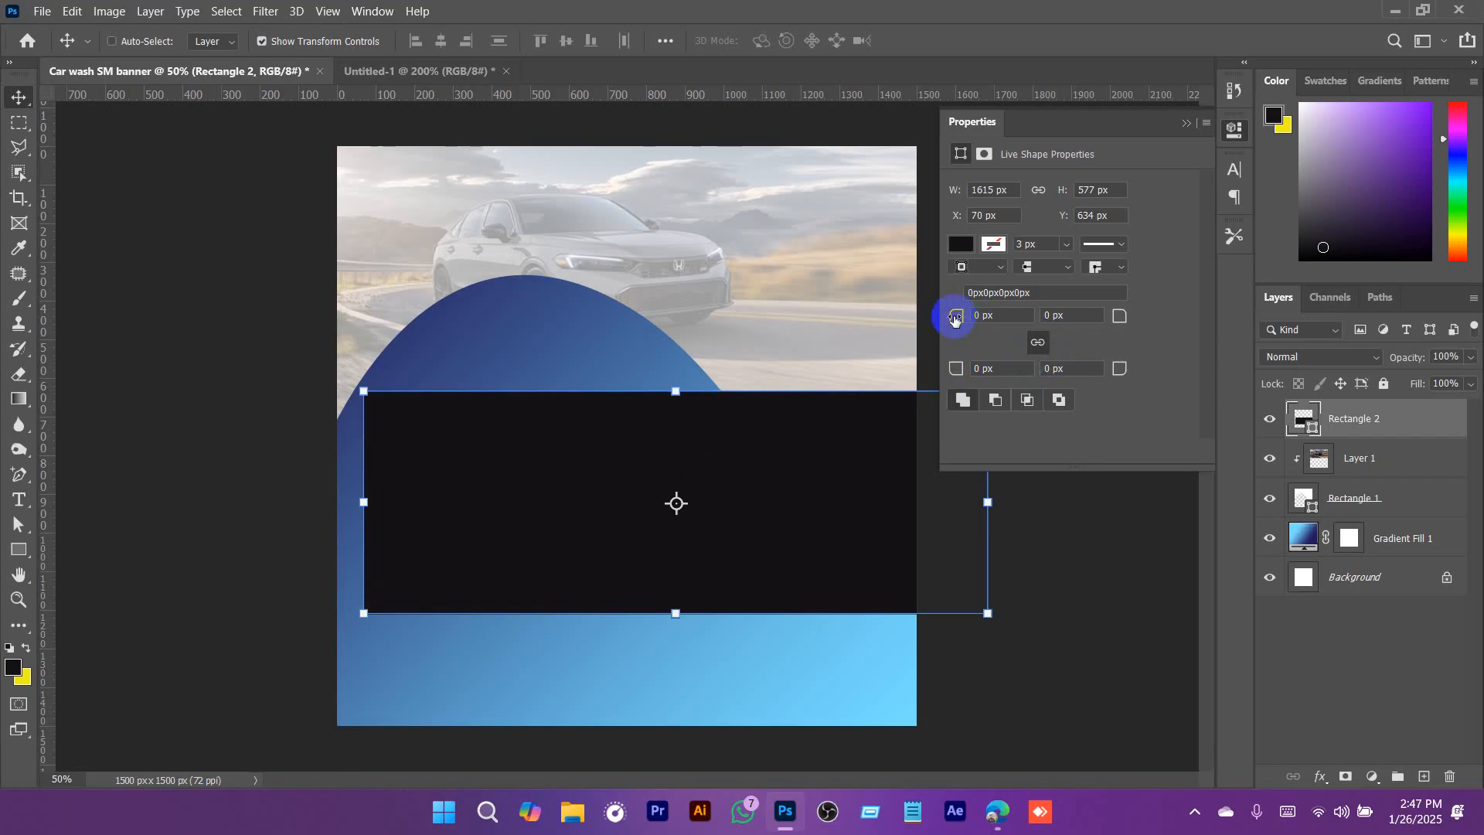
pyautogui.moveTo(956, 317); pyautogui.dragTo(1473, 313)
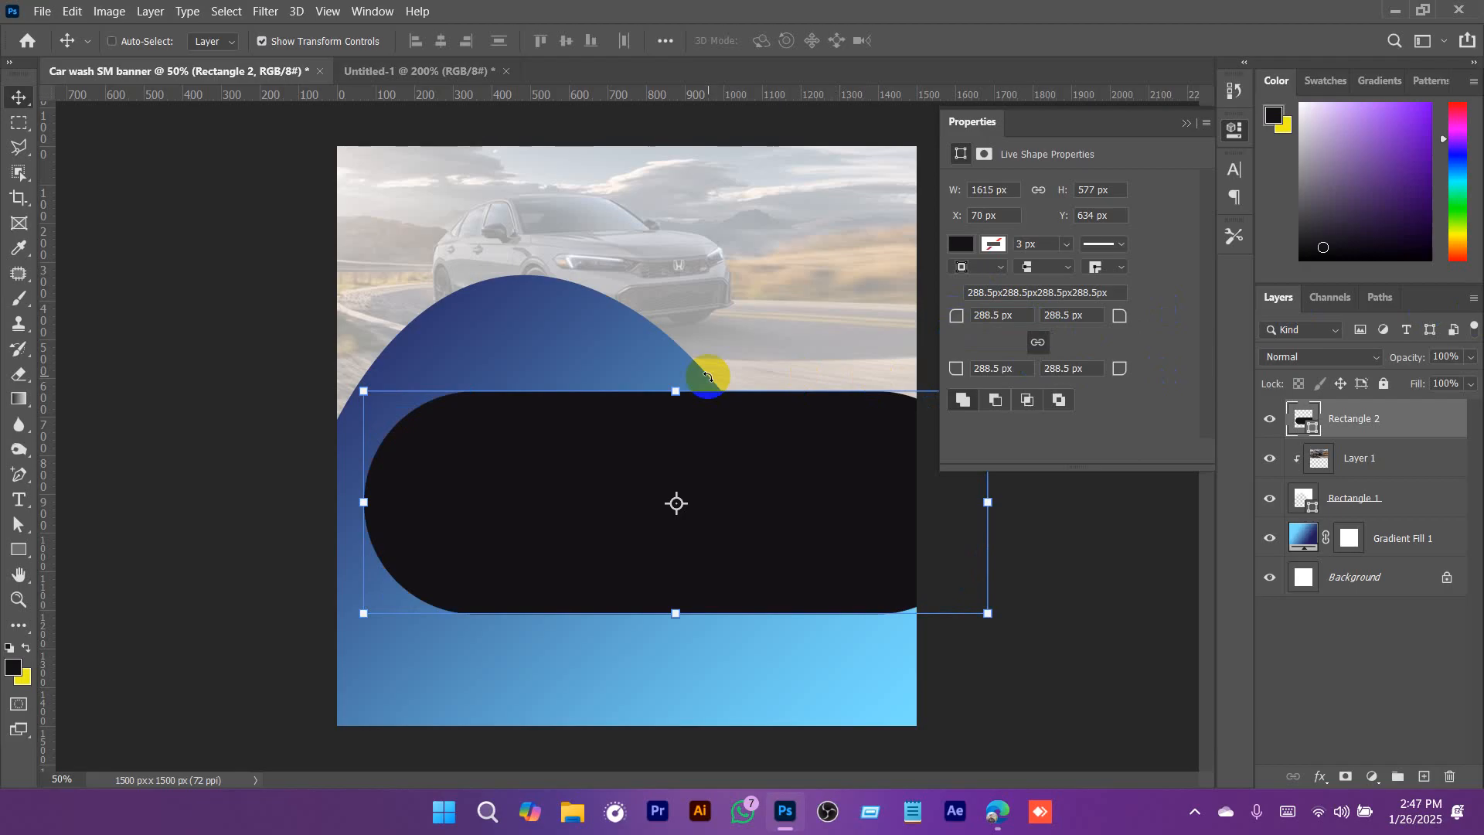
# Set the radius of all four corners of the black rectangle to 100 px.
pyautogui.click(1022, 316)
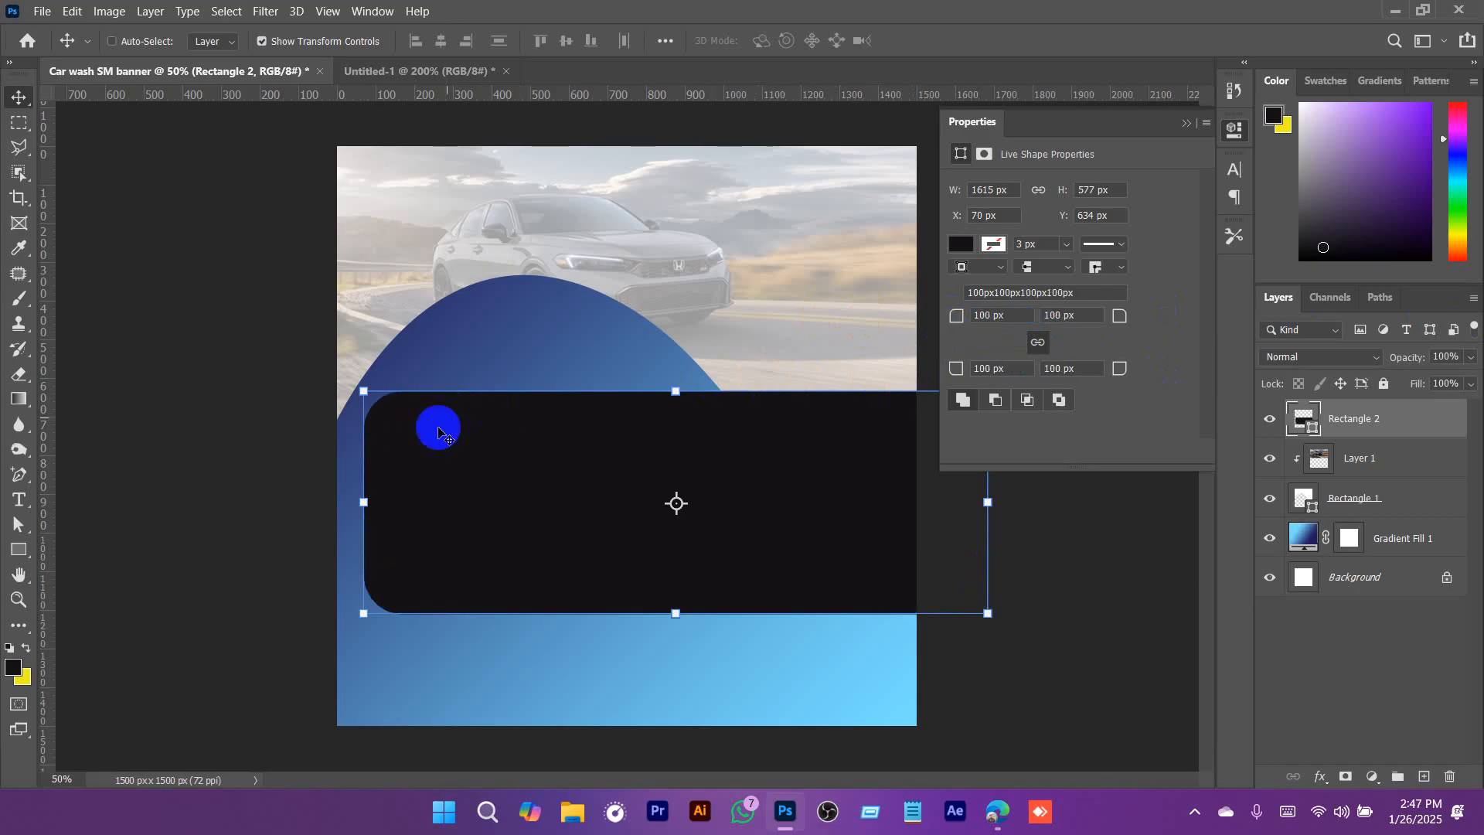
pyautogui.press('a')
pyautogui.click(360, 447)
pyautogui.click(322, 506)
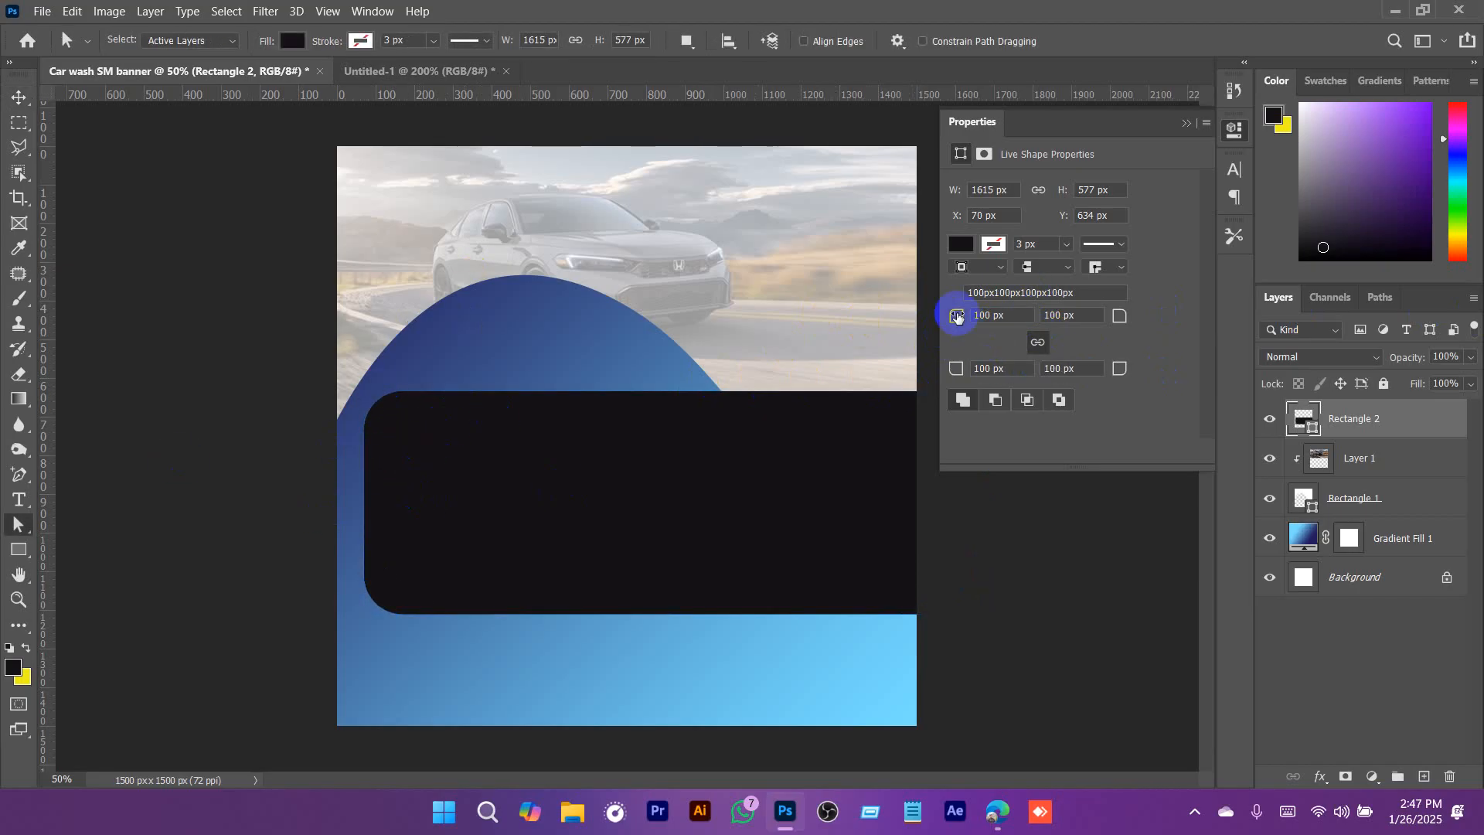
# Try rounding the black rectangle into a pill shape with a 288.5 px radius on all corners.
pyautogui.press('Return')
pyautogui.press('v')
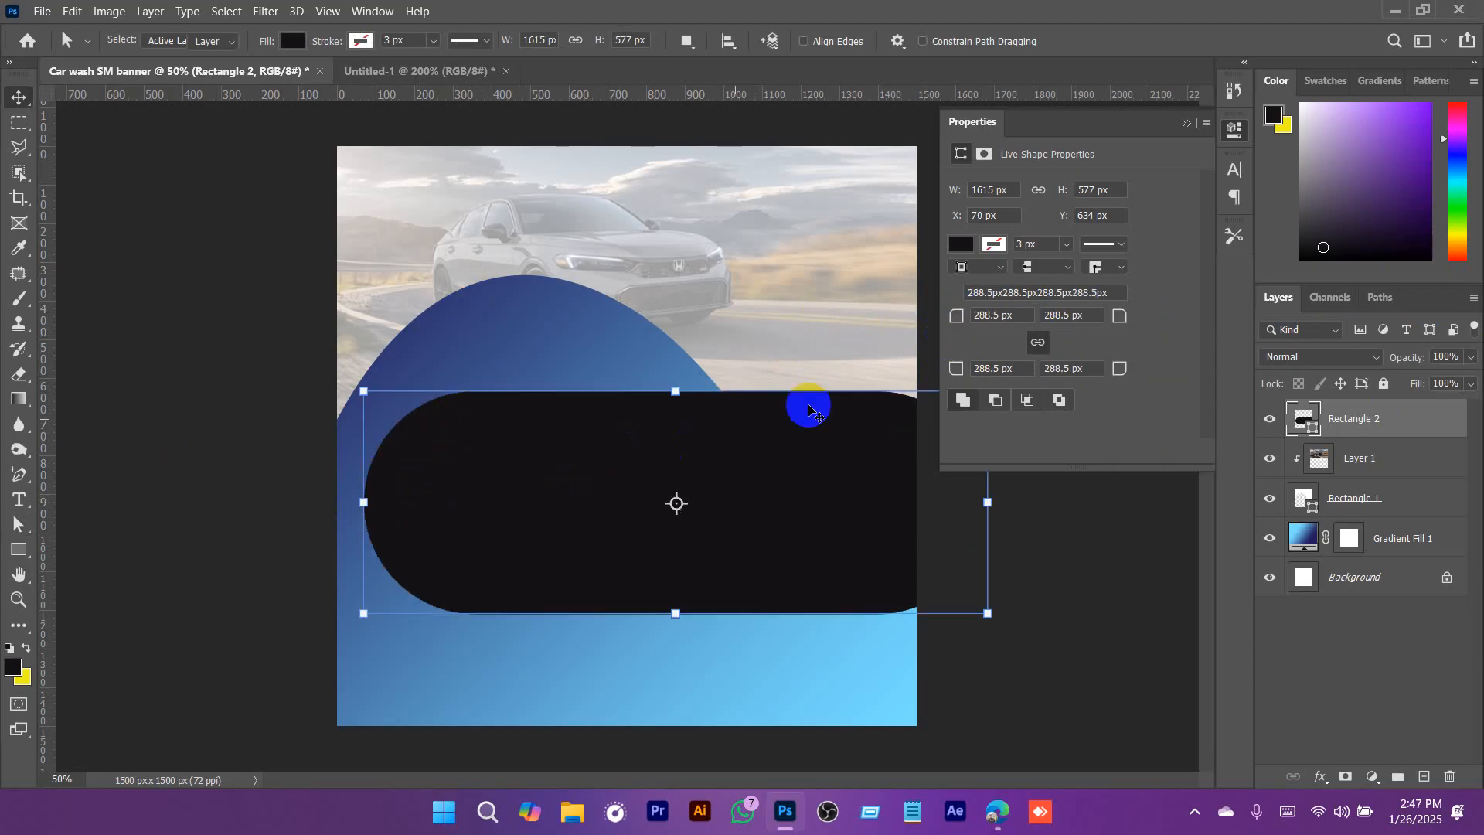
pyautogui.click(1188, 121)
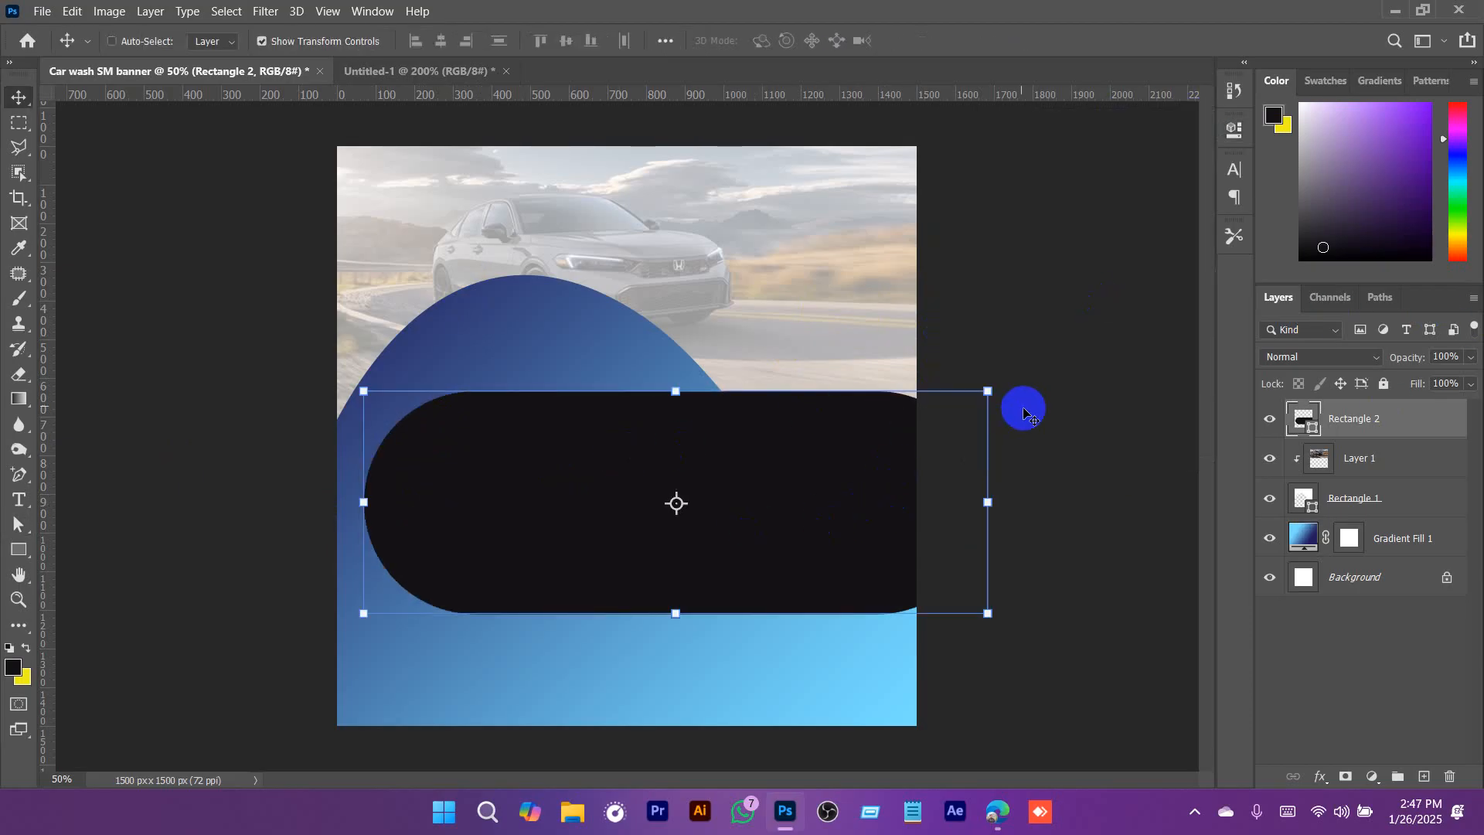
# Rotate the black pill shape to −45° and place it over the banner's right edge beside the wave.
pyautogui.moveTo(1011, 377); pyautogui.dragTo(854, 135)
pyautogui.moveTo(790, 446); pyautogui.dragTo(1045, 238)
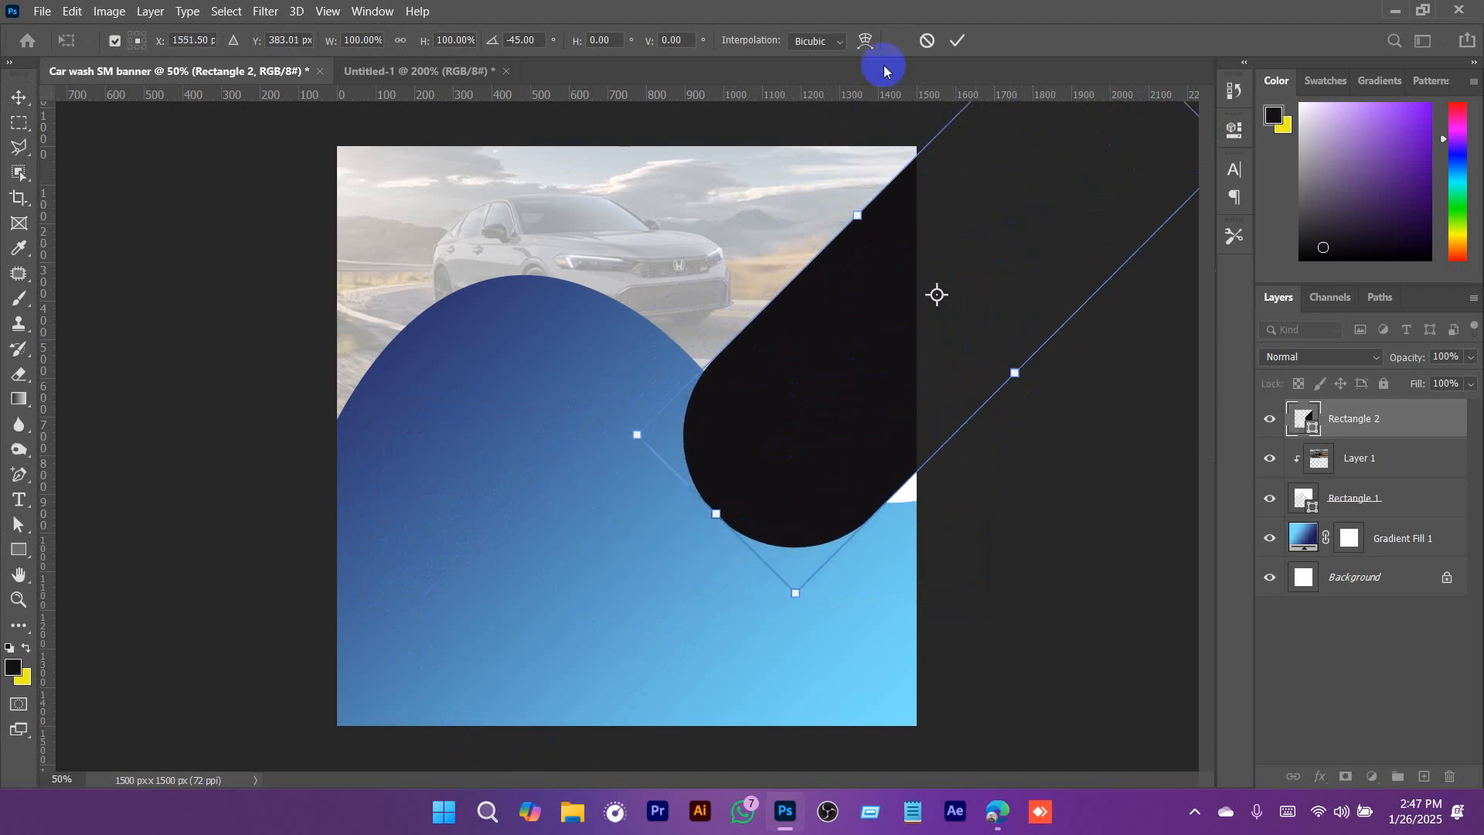
pyautogui.moveTo(994, 287); pyautogui.dragTo(1010, 303)
pyautogui.moveTo(916, 367); pyautogui.dragTo(889, 357)
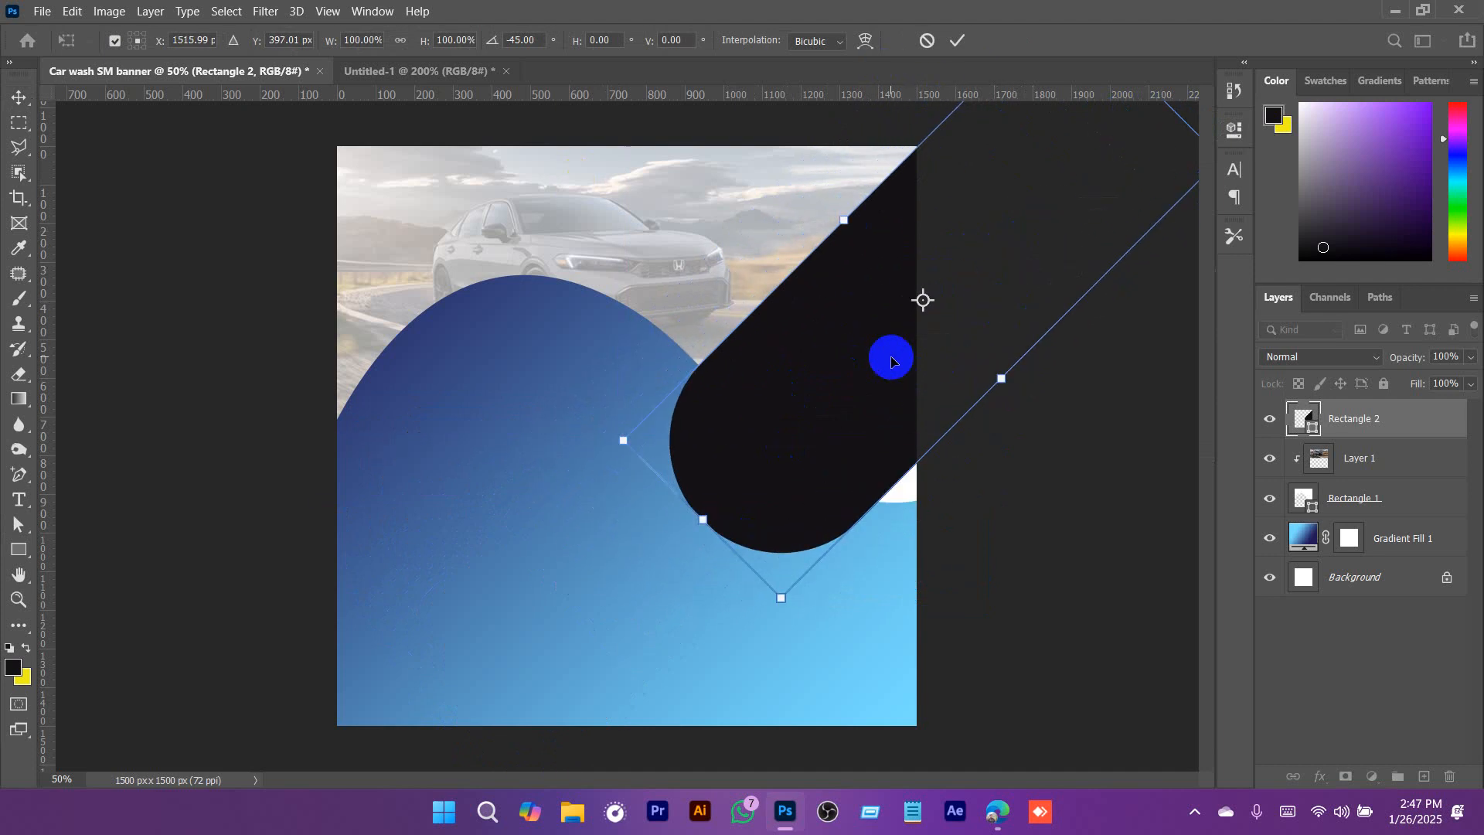
# Reshape the rotated pill to about 83% width and 122% height, shift it slightly right and apply the transform.
pyautogui.hotkey('ctrl', '-')
pyautogui.moveTo(975, 198); pyautogui.dragTo(855, 174)
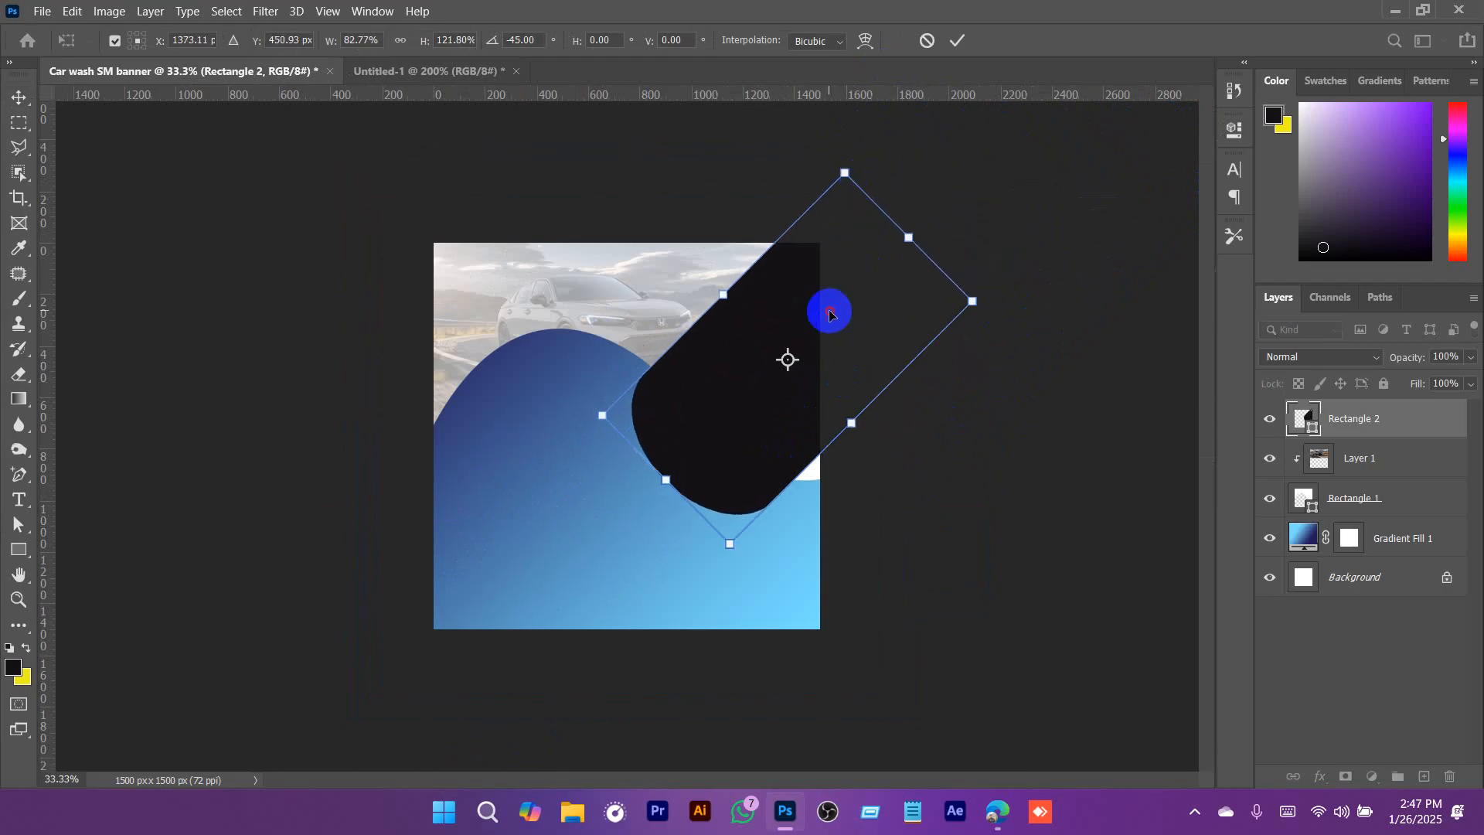
pyautogui.moveTo(828, 308); pyautogui.dragTo(856, 317)
pyautogui.press('Return')
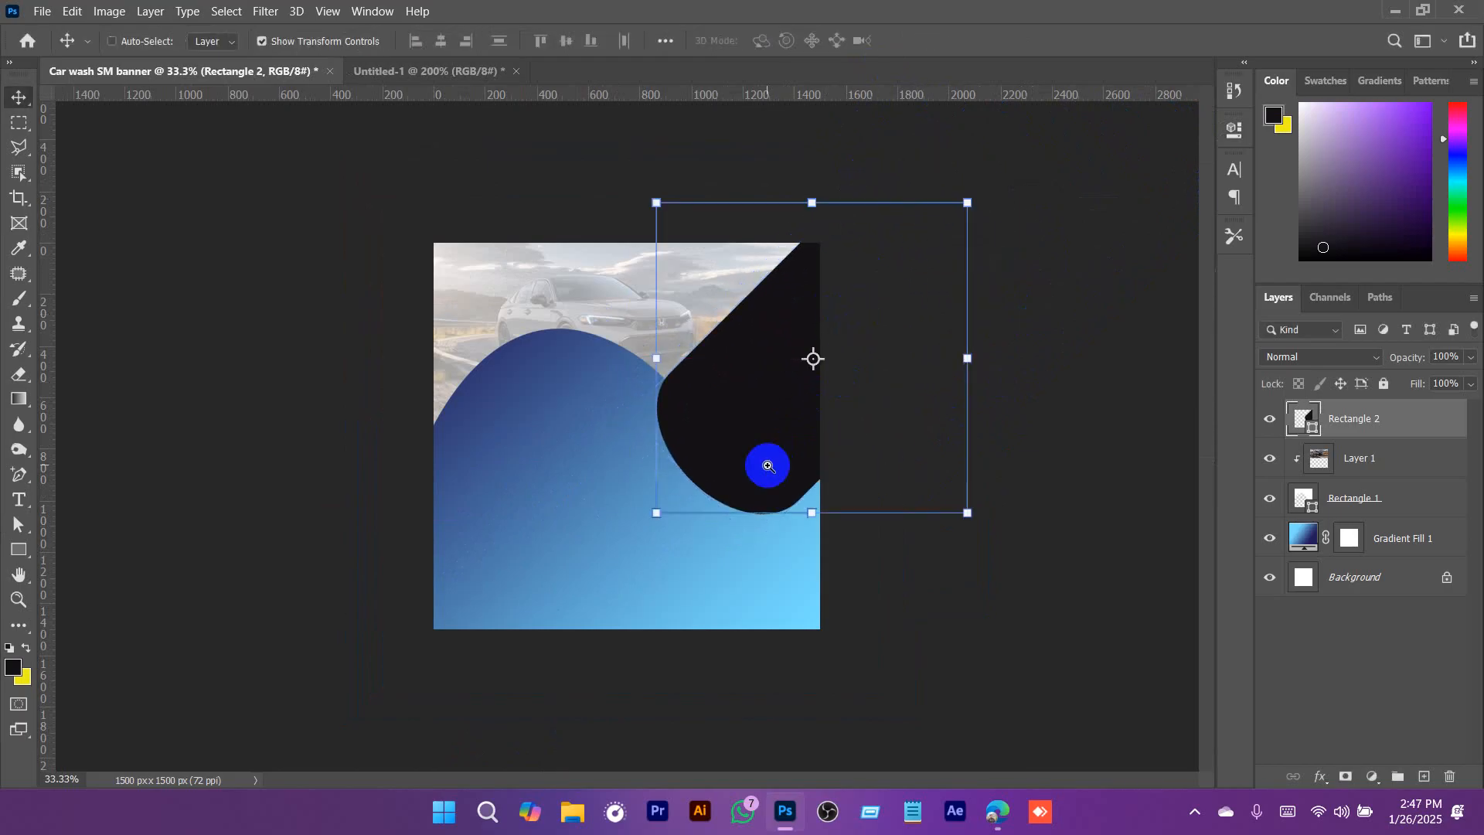
# Check the rotated shape's properties, and undo its transforms and the 288.5 px corner rounding.
pyautogui.hotkey('ctrl', '+')
pyautogui.click(1231, 130)
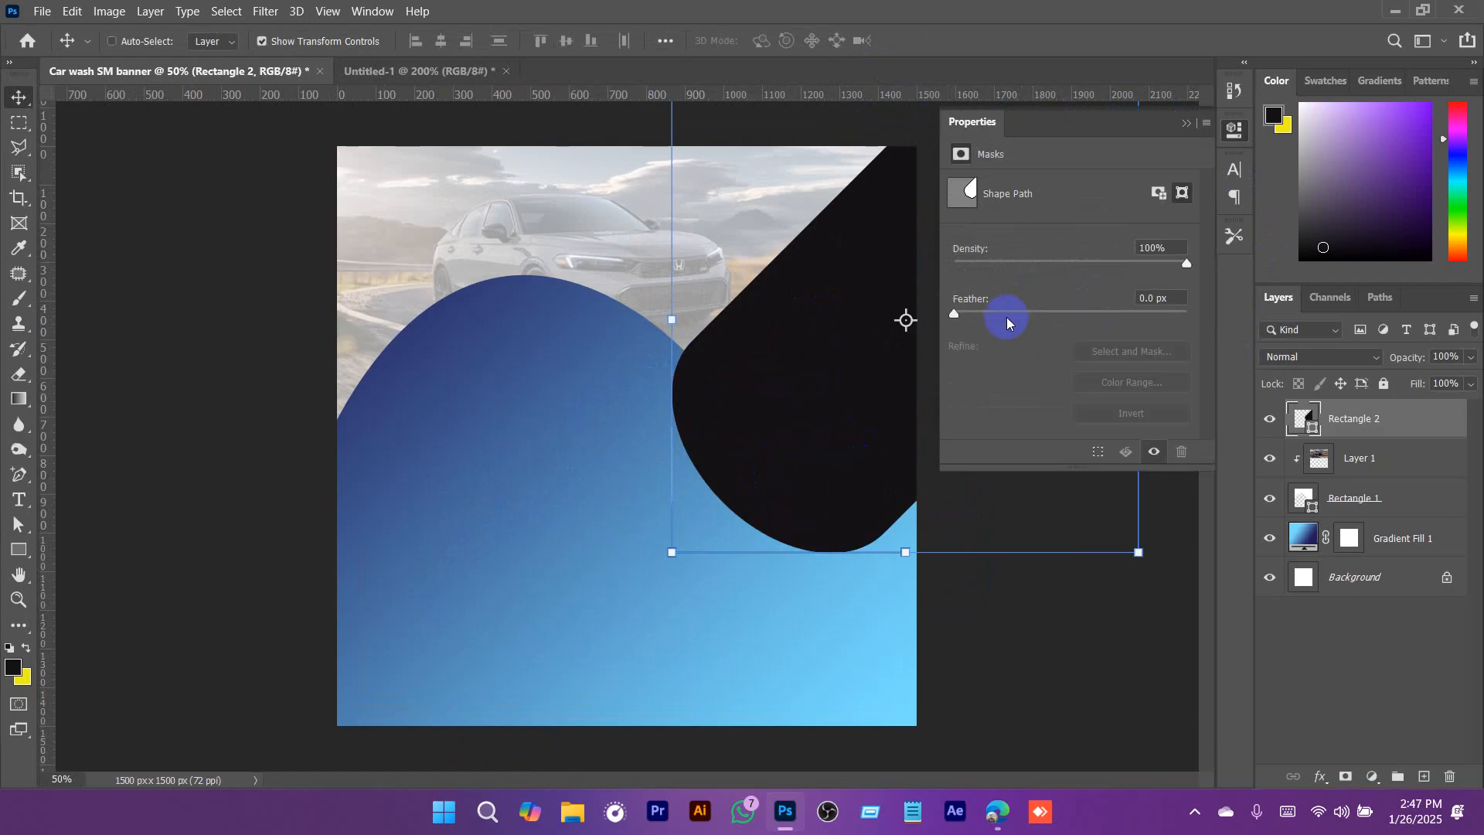
pyautogui.click(1235, 129)
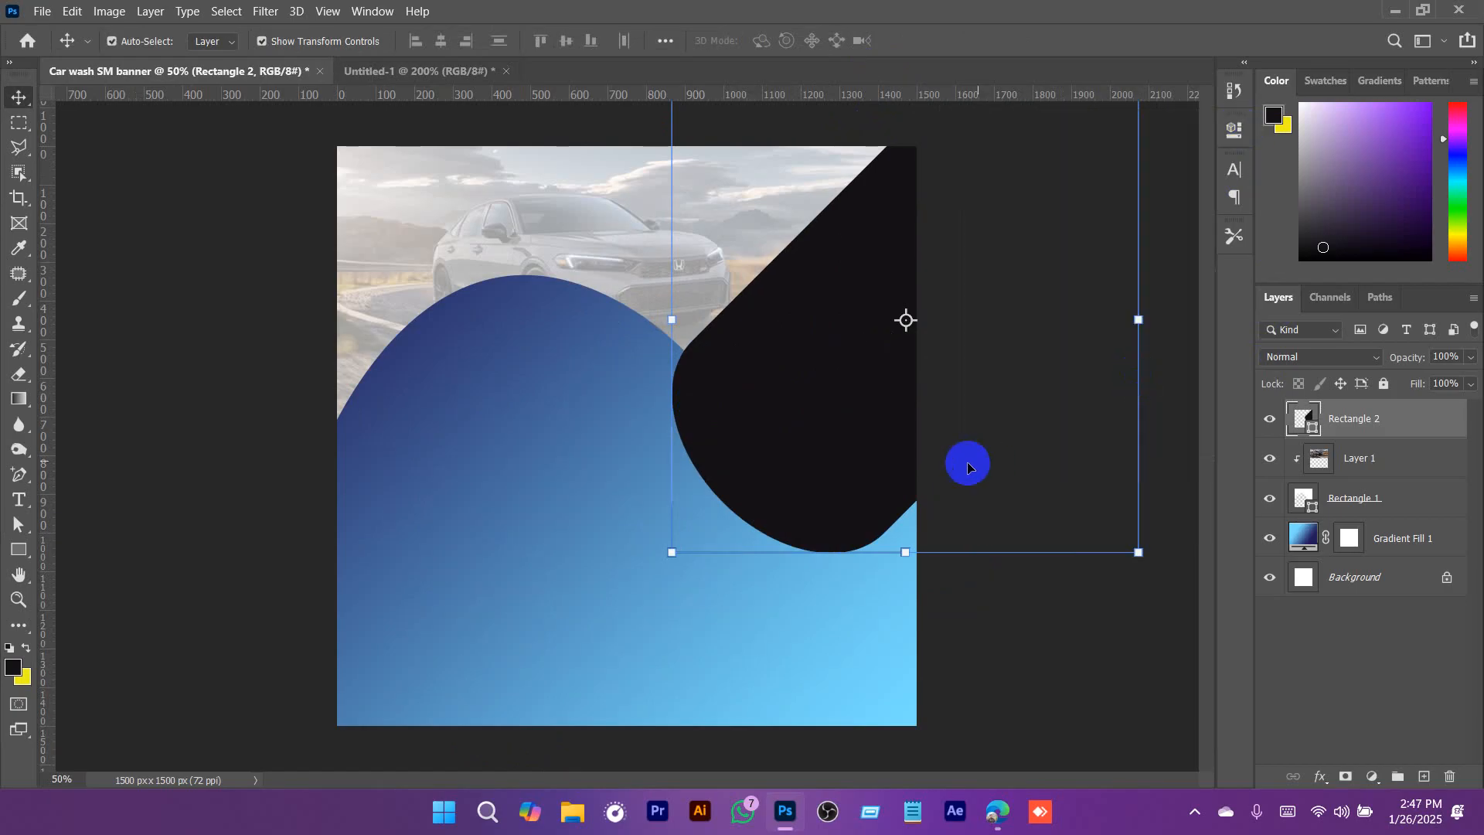
pyautogui.hotkey('ctrl', 'z')
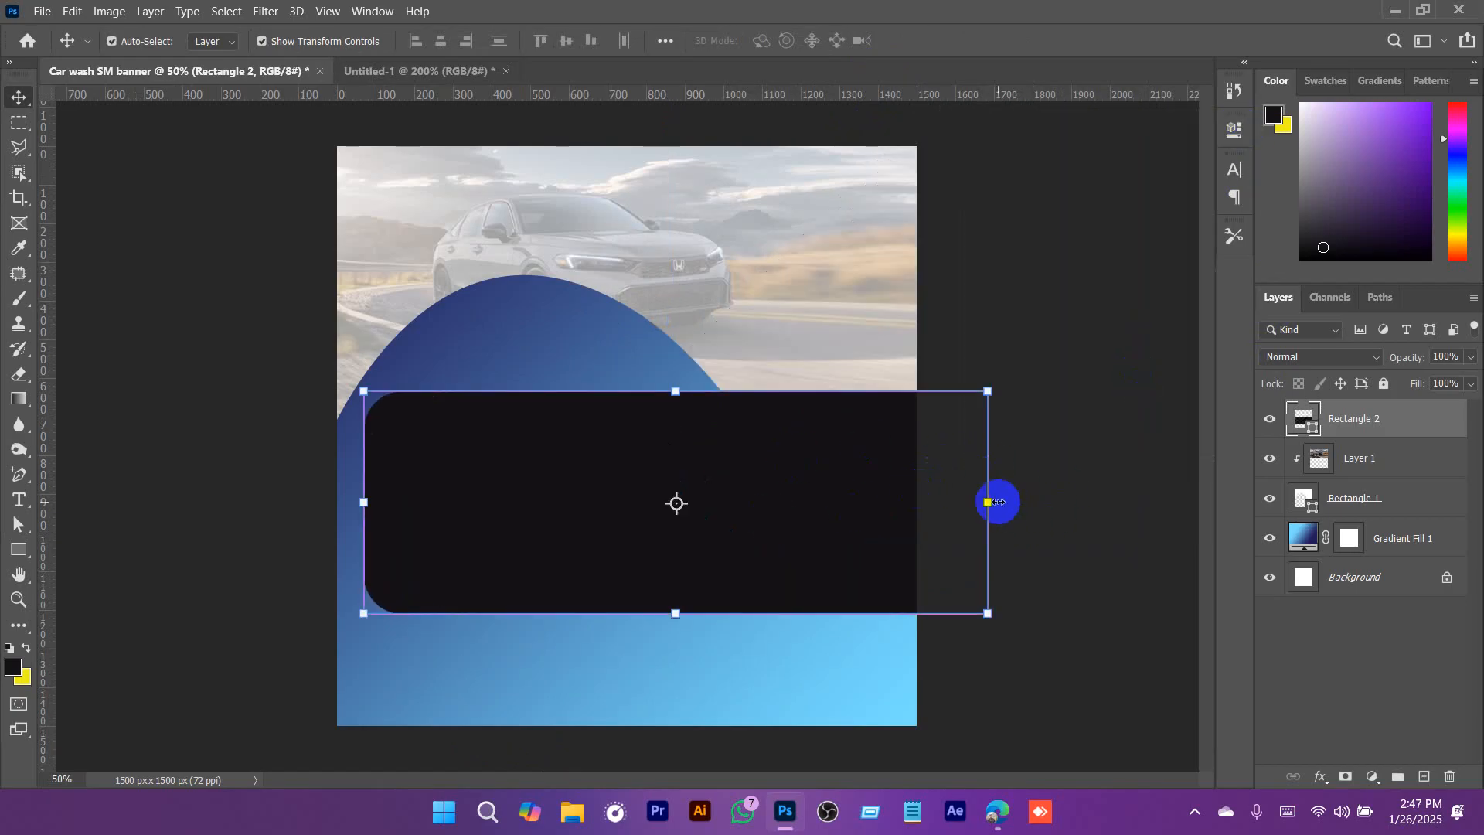
# Narrow the black rectangle to about 1191 px wide and round all its corners to 288.5 px.
pyautogui.moveTo(987, 502); pyautogui.dragTo(824, 503)
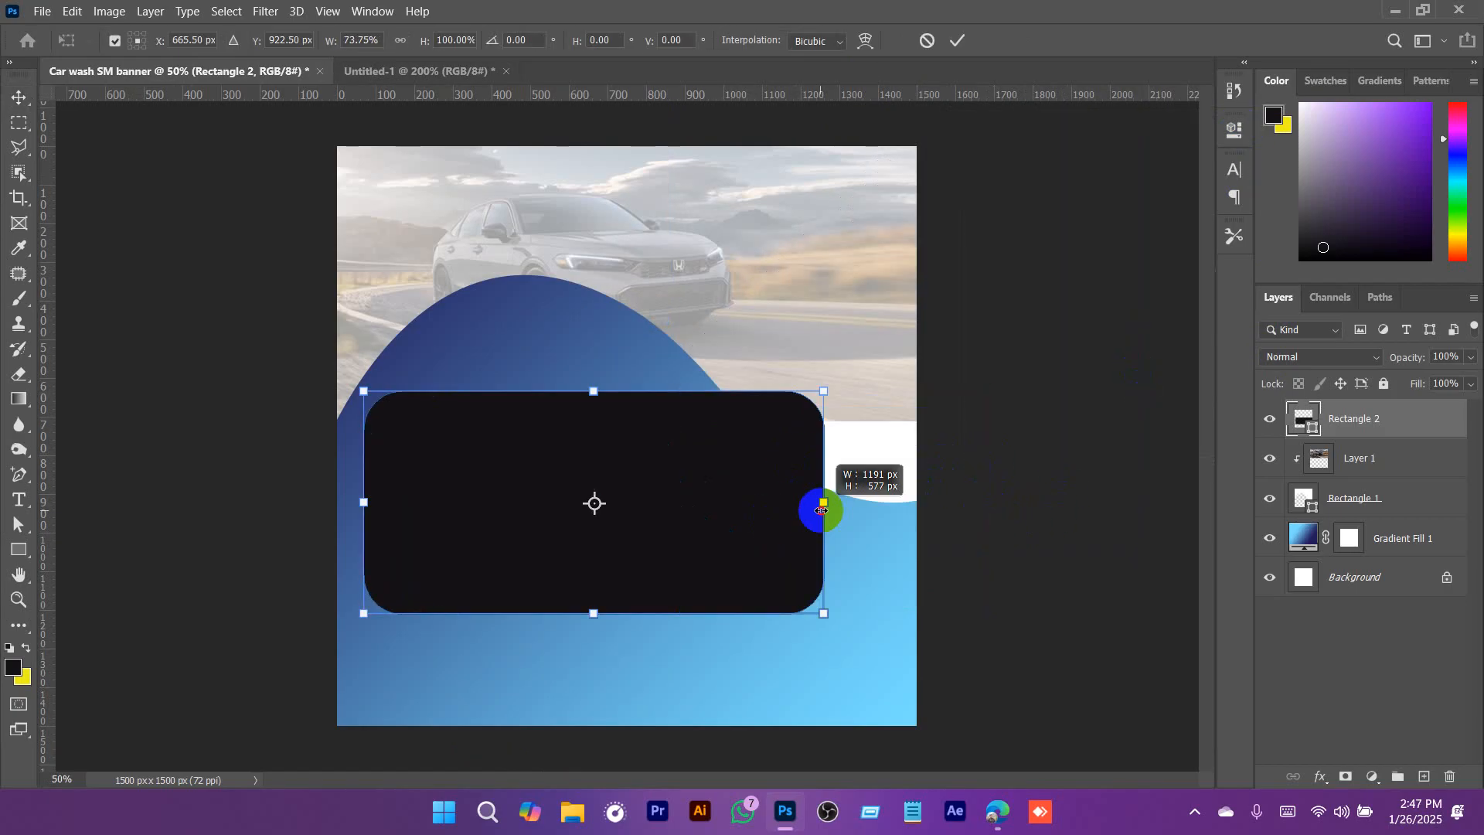
pyautogui.doubleClick(801, 430)
pyautogui.click(1234, 130)
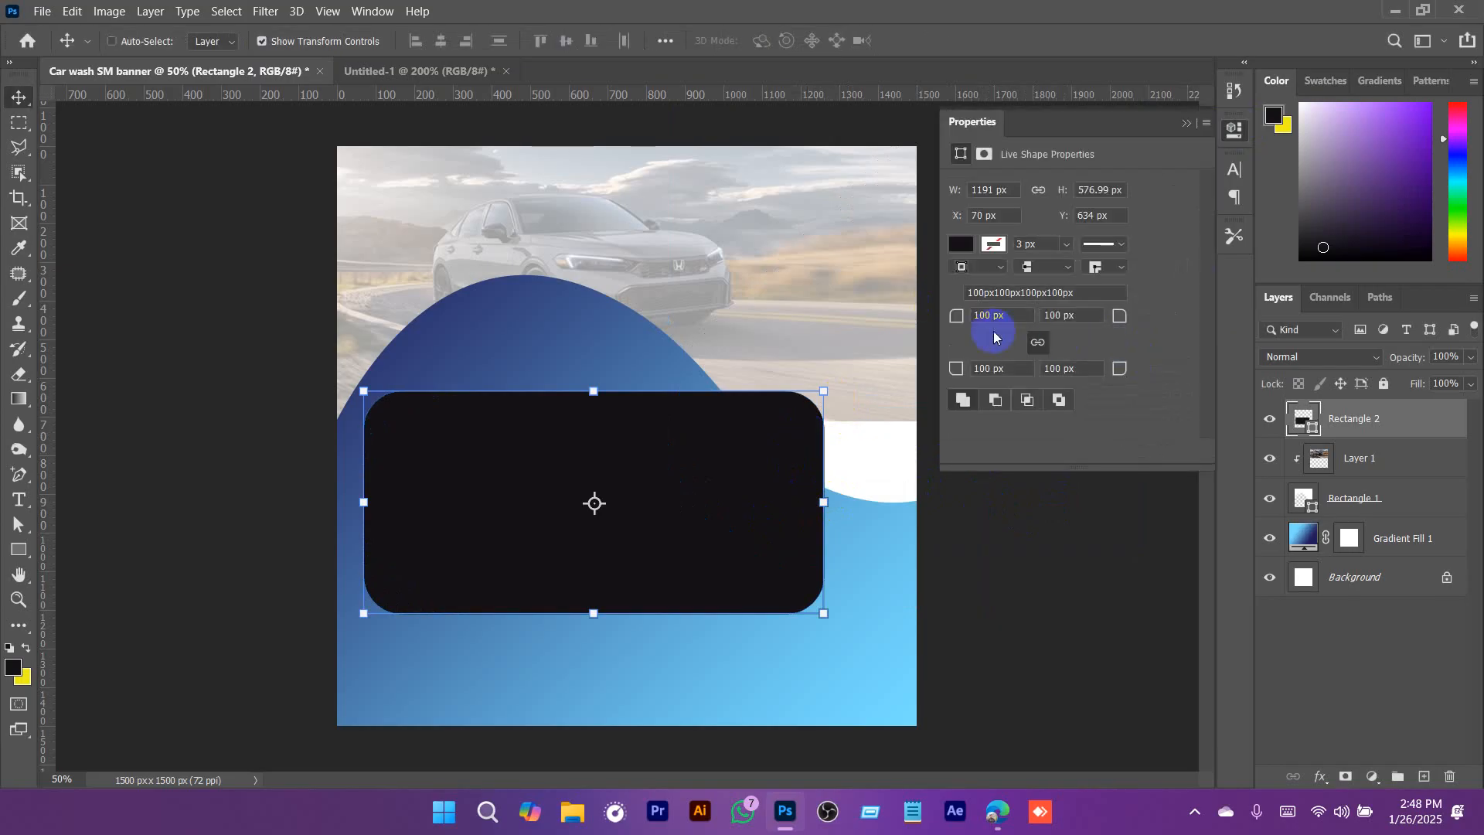
pyautogui.moveTo(957, 321); pyautogui.dragTo(1132, 214)
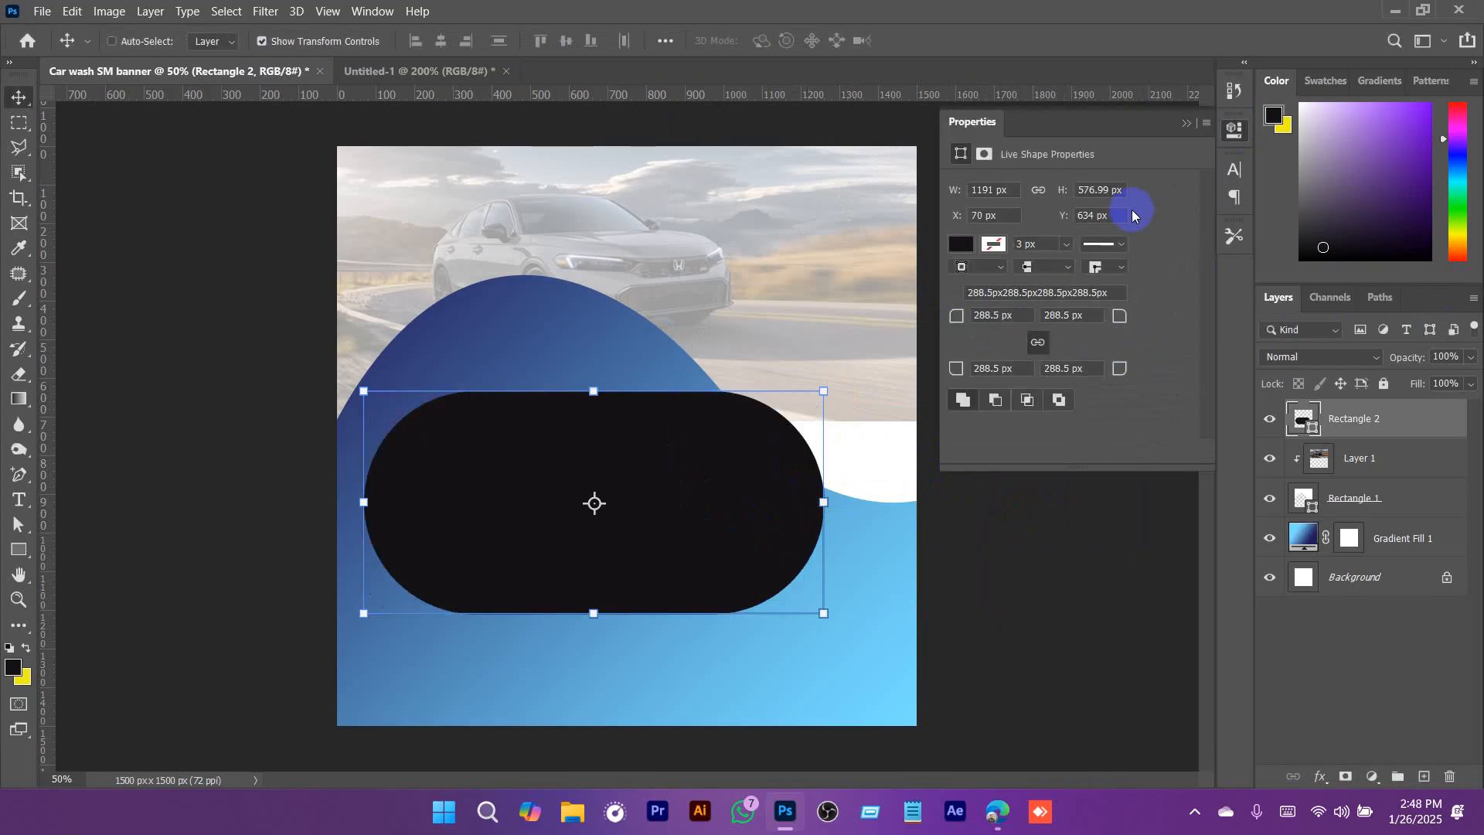
pyautogui.click(1187, 123)
# Rotate the black pill shape to −45°, scale it to about 122% and position it across the banner's right edge beside the wave.
pyautogui.moveTo(819, 394); pyautogui.dragTo(660, 265)
pyautogui.moveTo(685, 438); pyautogui.dragTo(1020, 276)
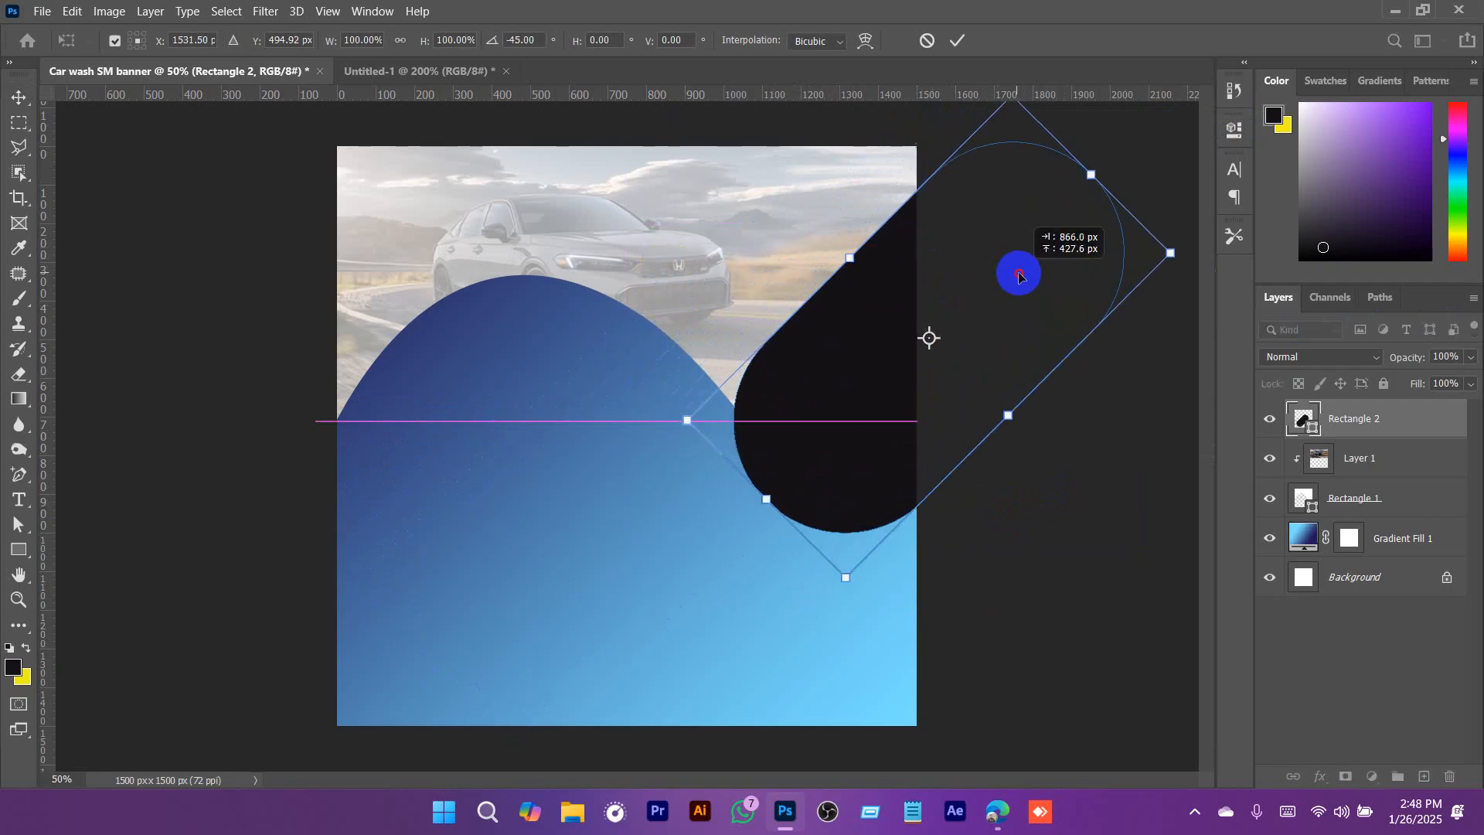
pyautogui.hotkey('ctrl', '-')
pyautogui.moveTo(881, 209); pyautogui.dragTo(937, 150)
pyautogui.moveTo(902, 286); pyautogui.dragTo(855, 334)
pyautogui.click(952, 50)
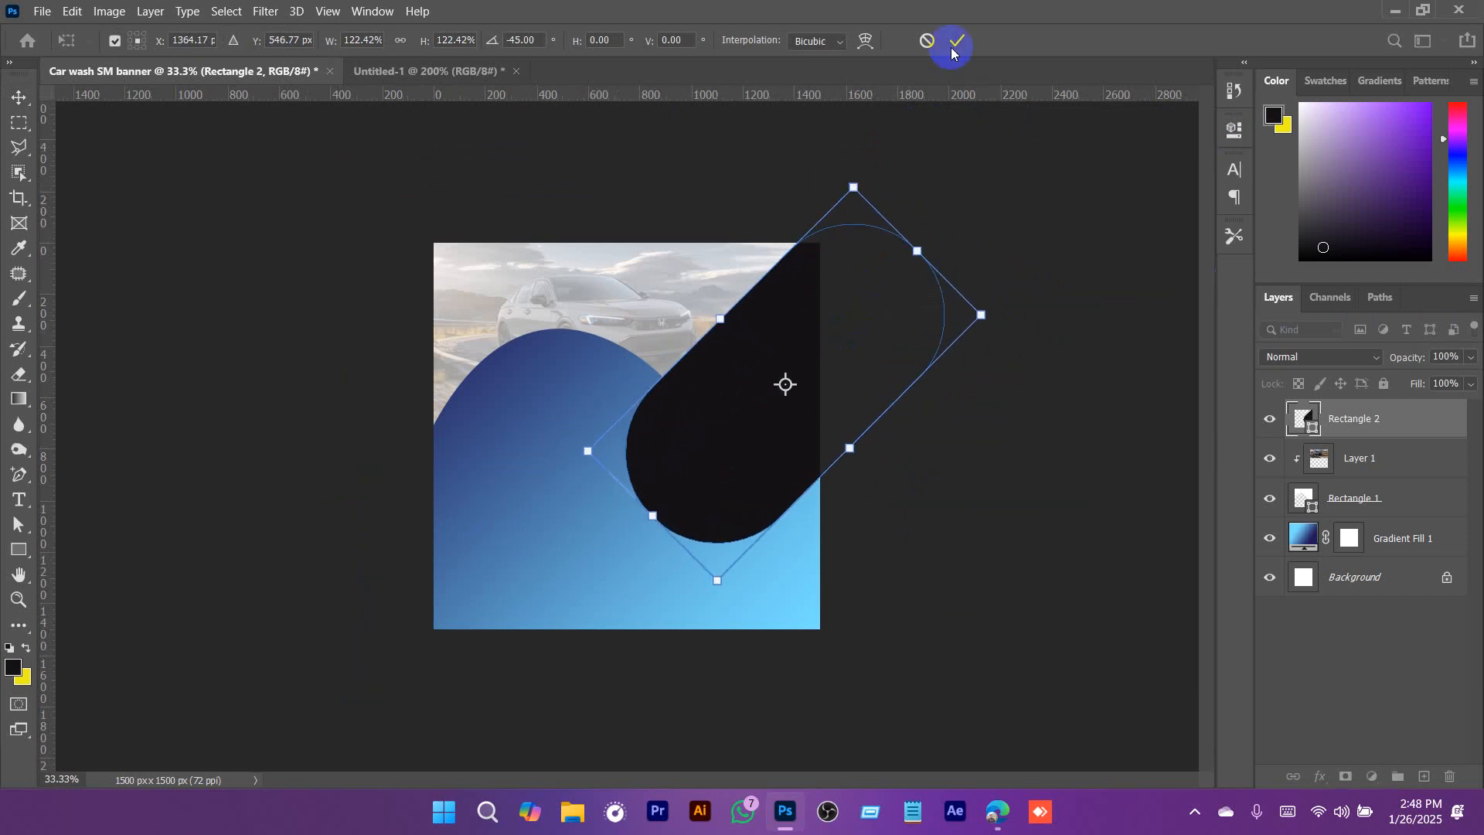
pyautogui.click(1314, 693)
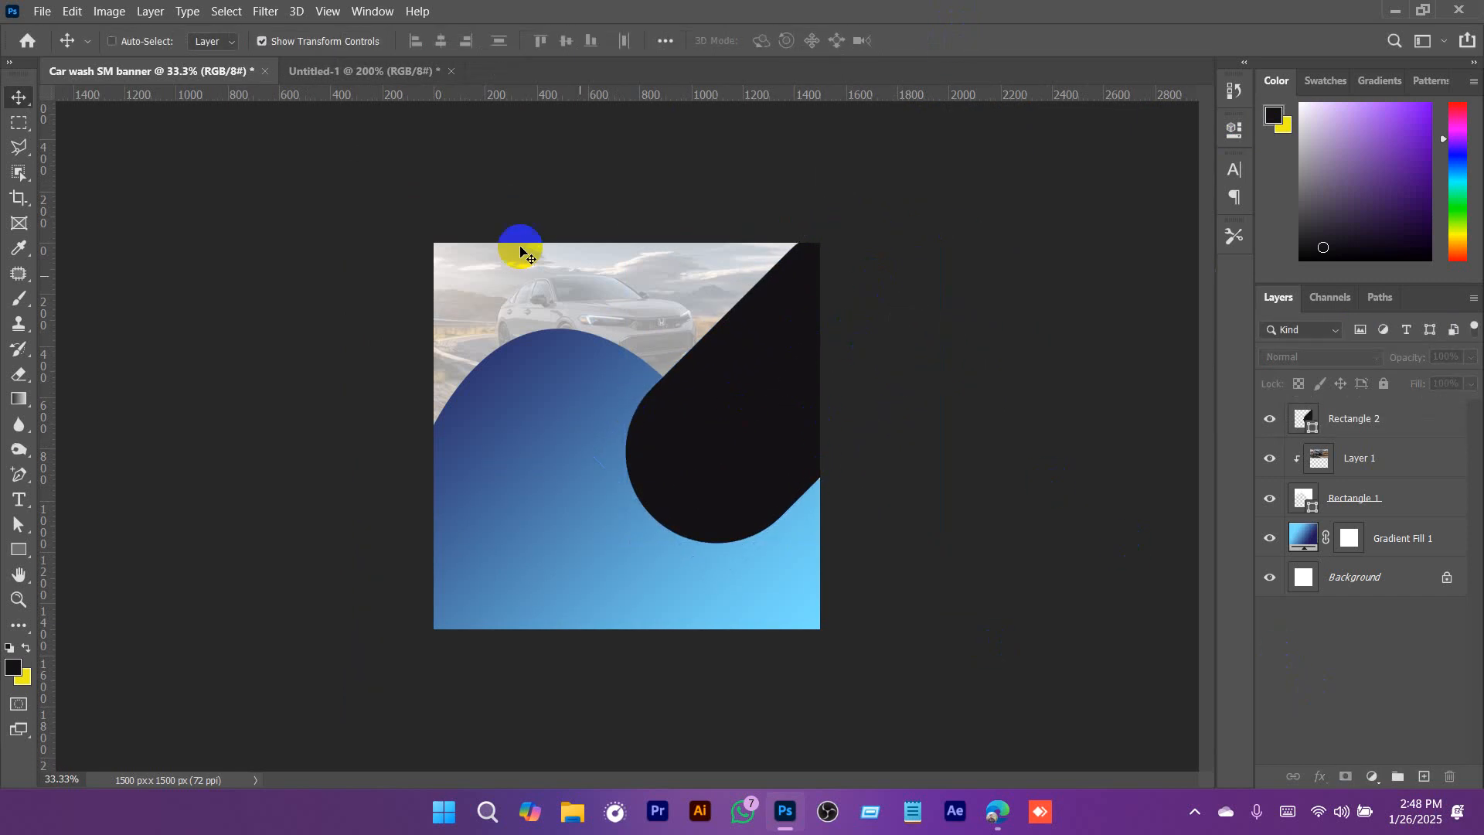
# Check the reference design, duplicate the black pill layer and enlarge the copy from its centre to about 1367 px.
pyautogui.click(354, 87)
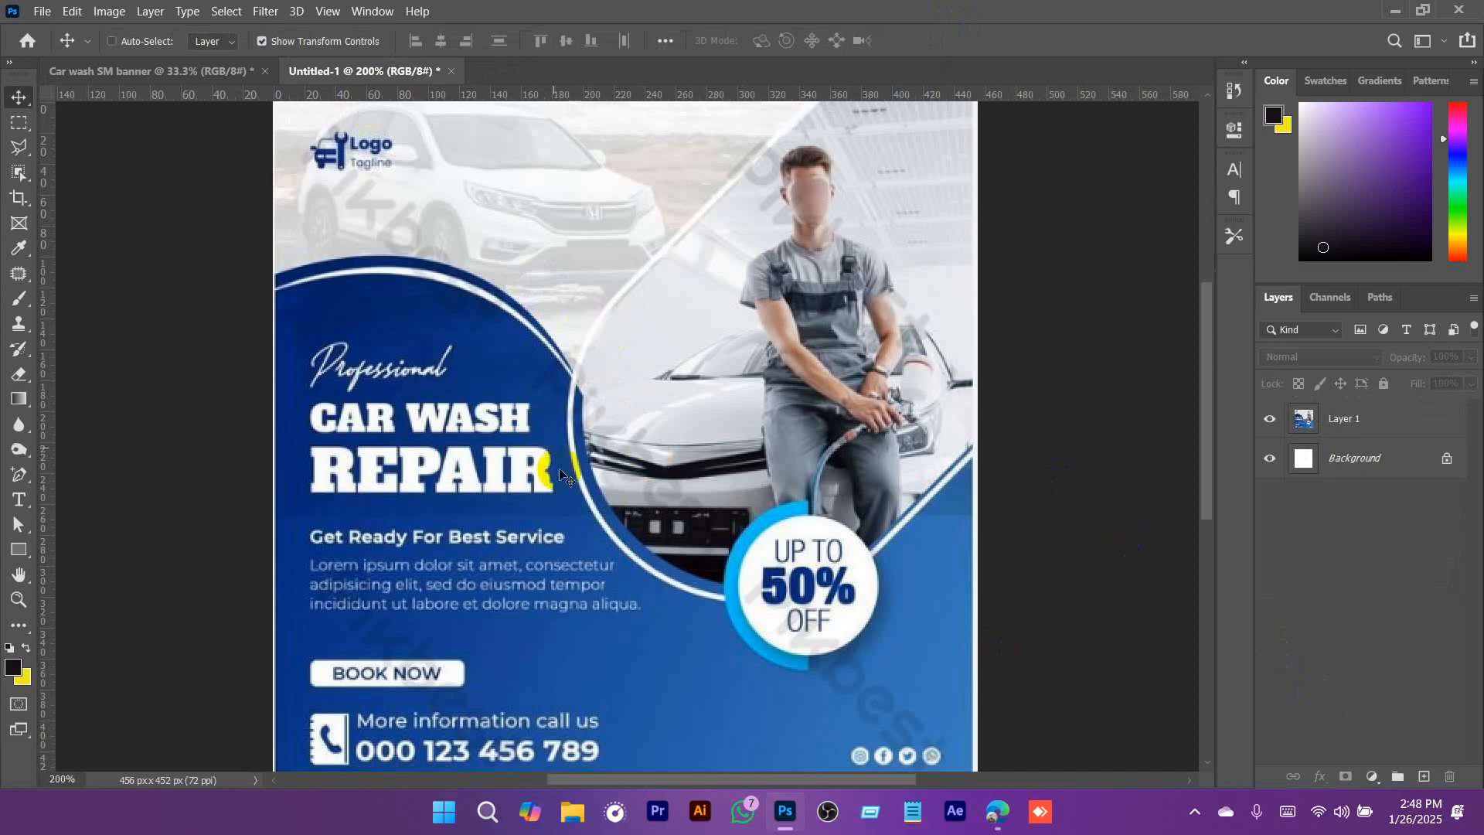
pyautogui.click(240, 71)
pyautogui.click(1364, 423)
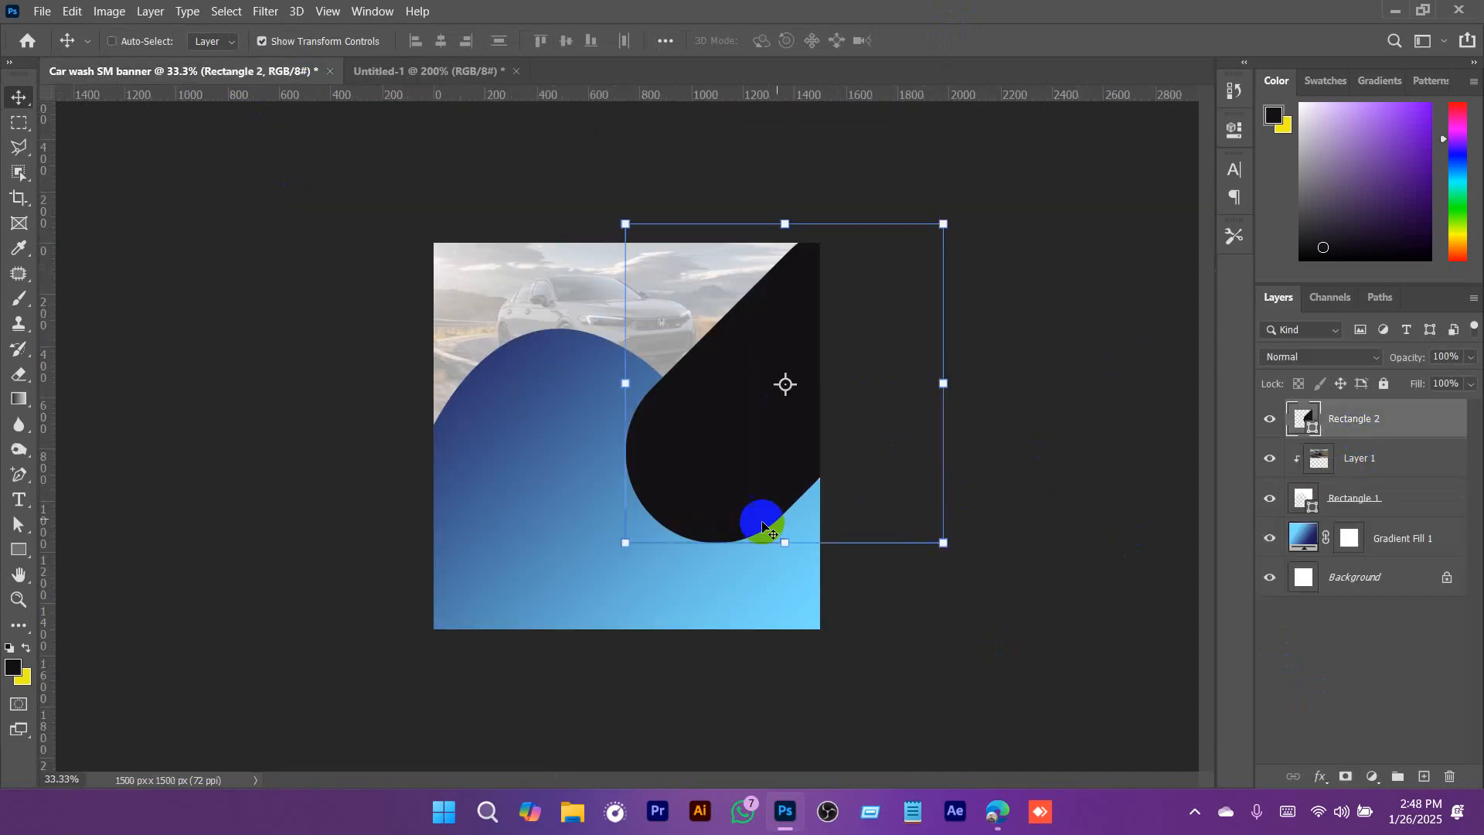
pyautogui.rightClick(1371, 432)
pyautogui.click(1227, 87)
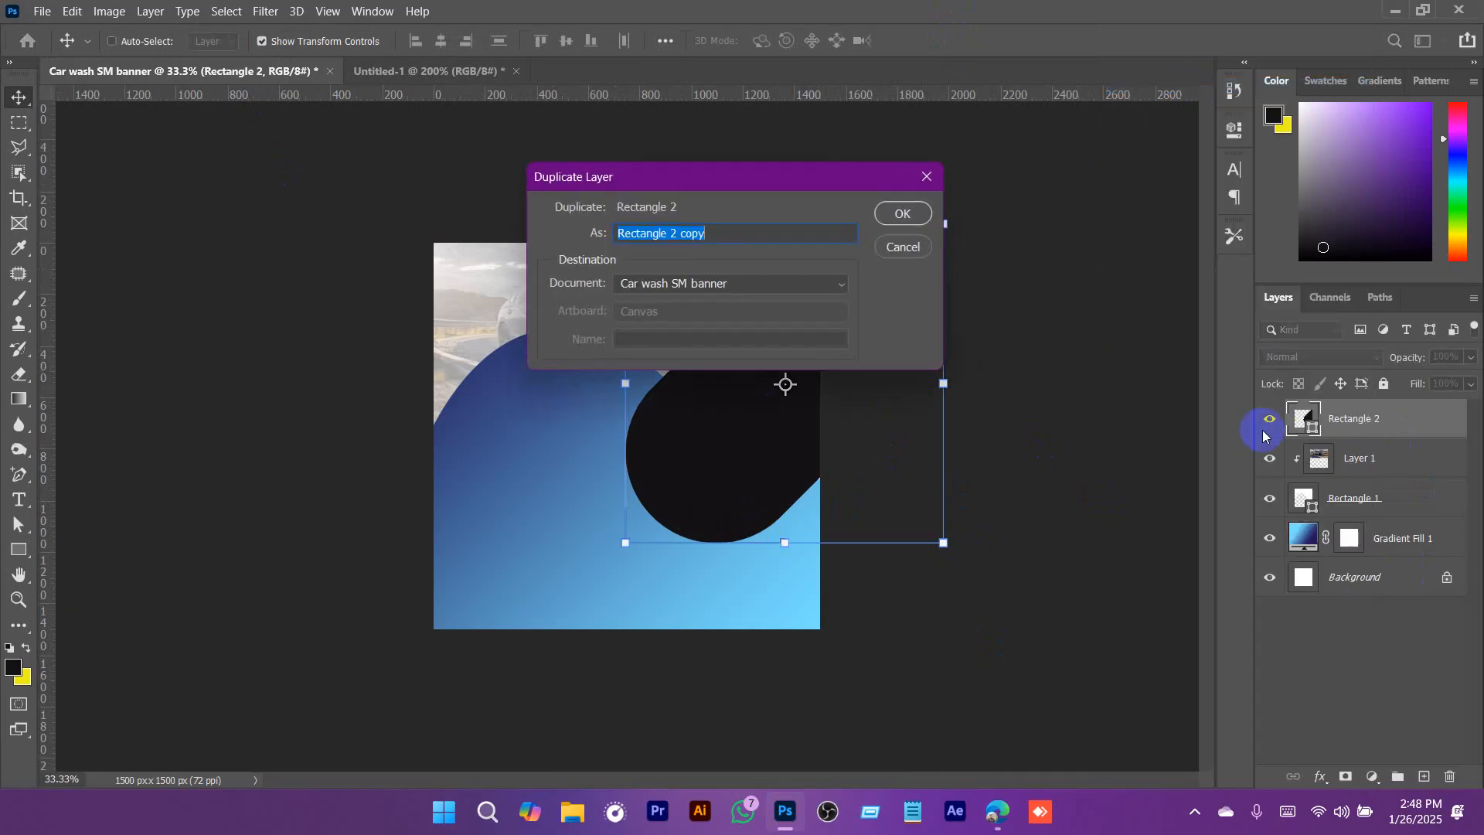
pyautogui.click(902, 215)
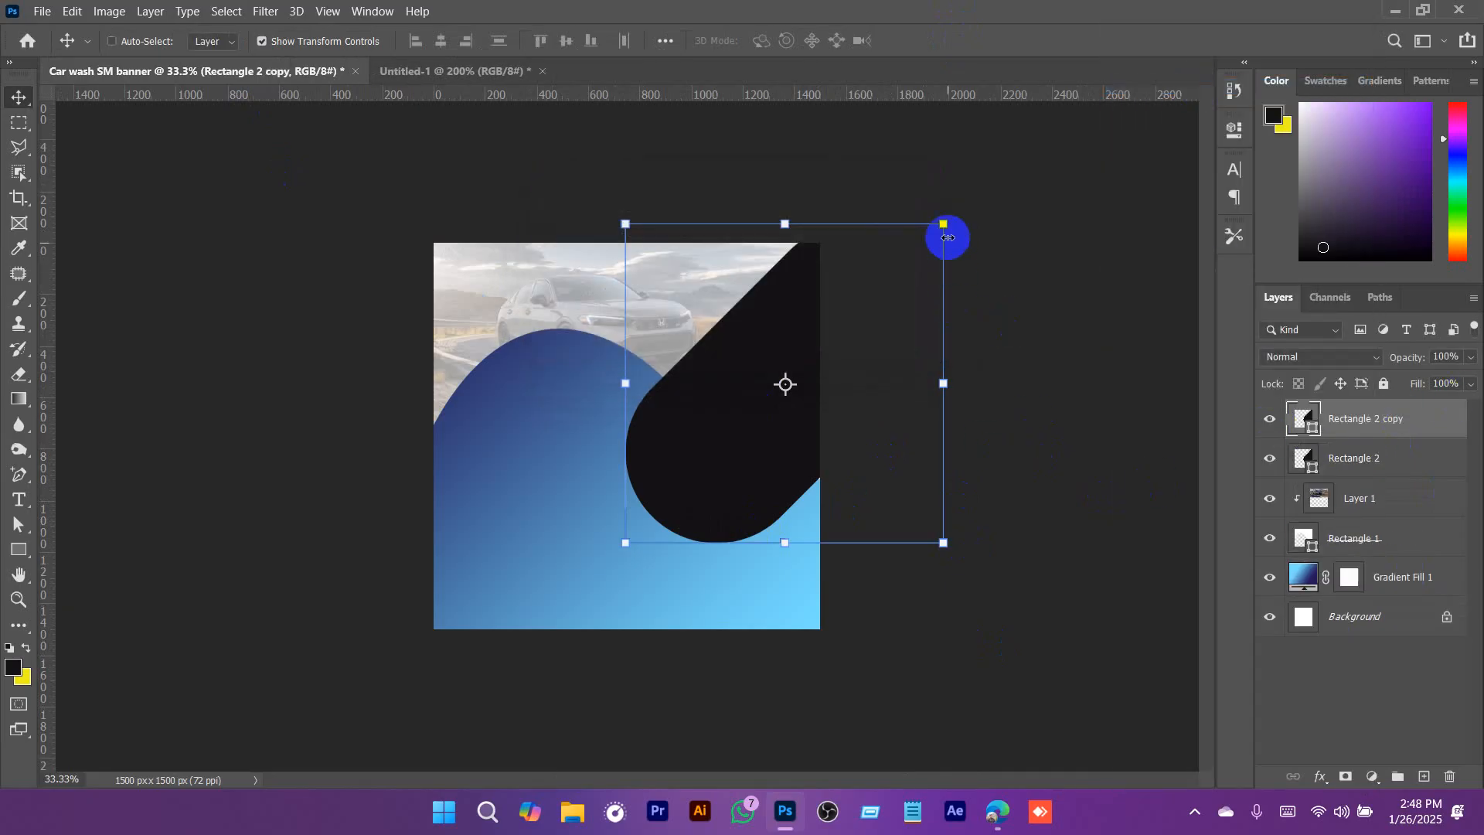
pyautogui.moveTo(943, 223); pyautogui.dragTo(959, 202)
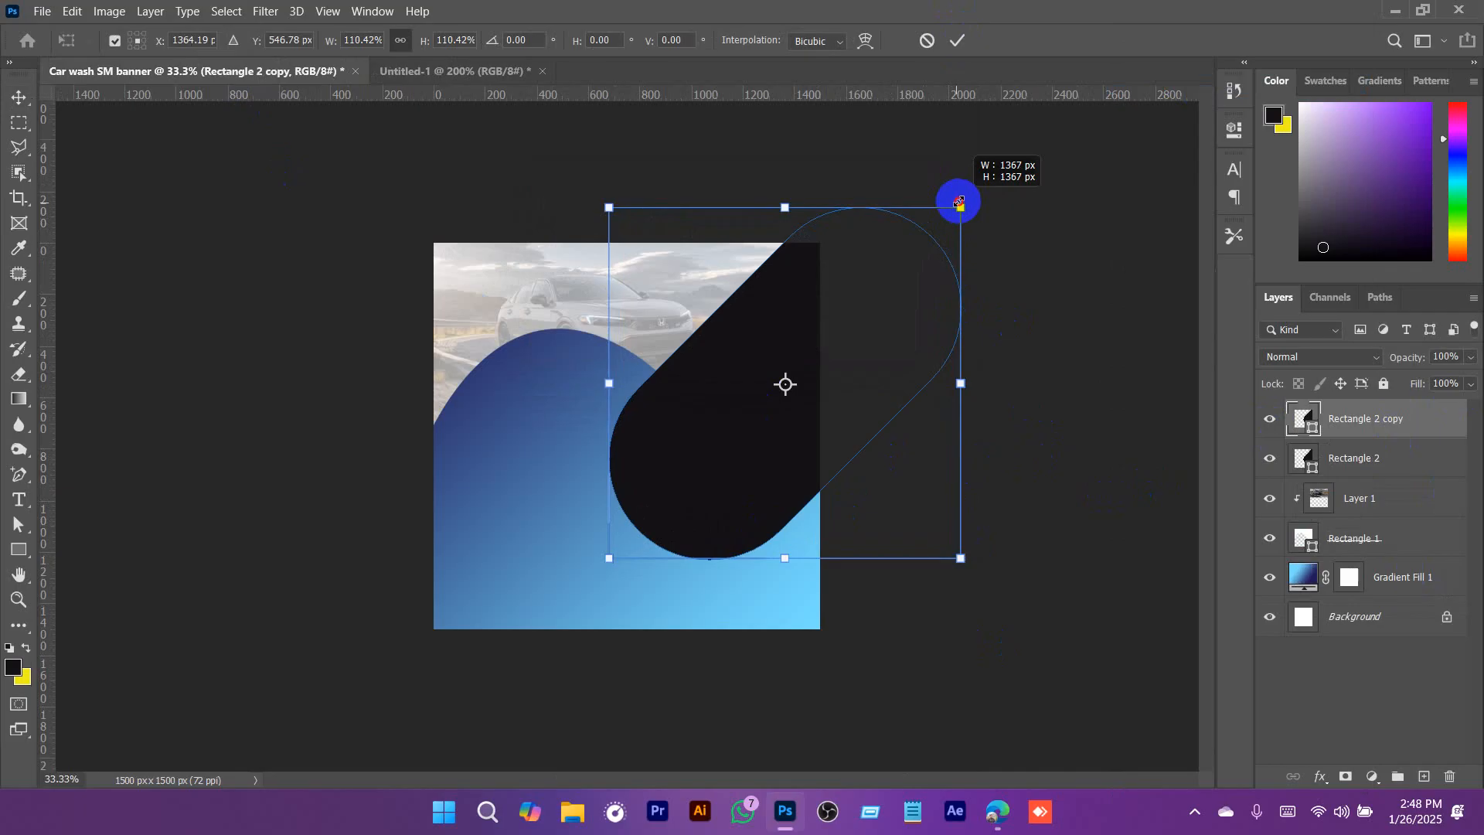
pyautogui.press('Return')
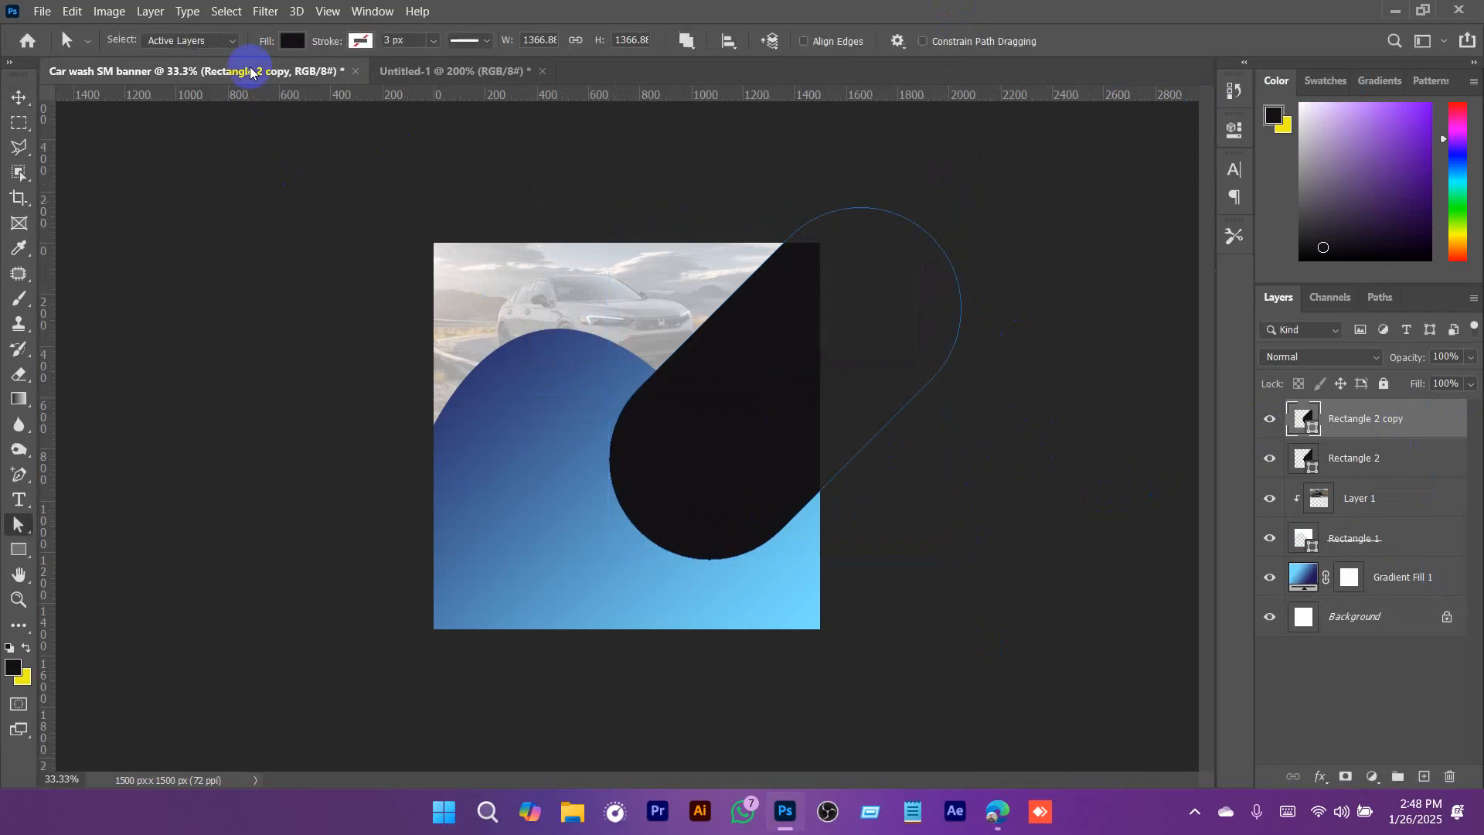
# Give the enlarged pill copy no fill and a white stroke.
pyautogui.click(292, 40)
pyautogui.click(179, 77)
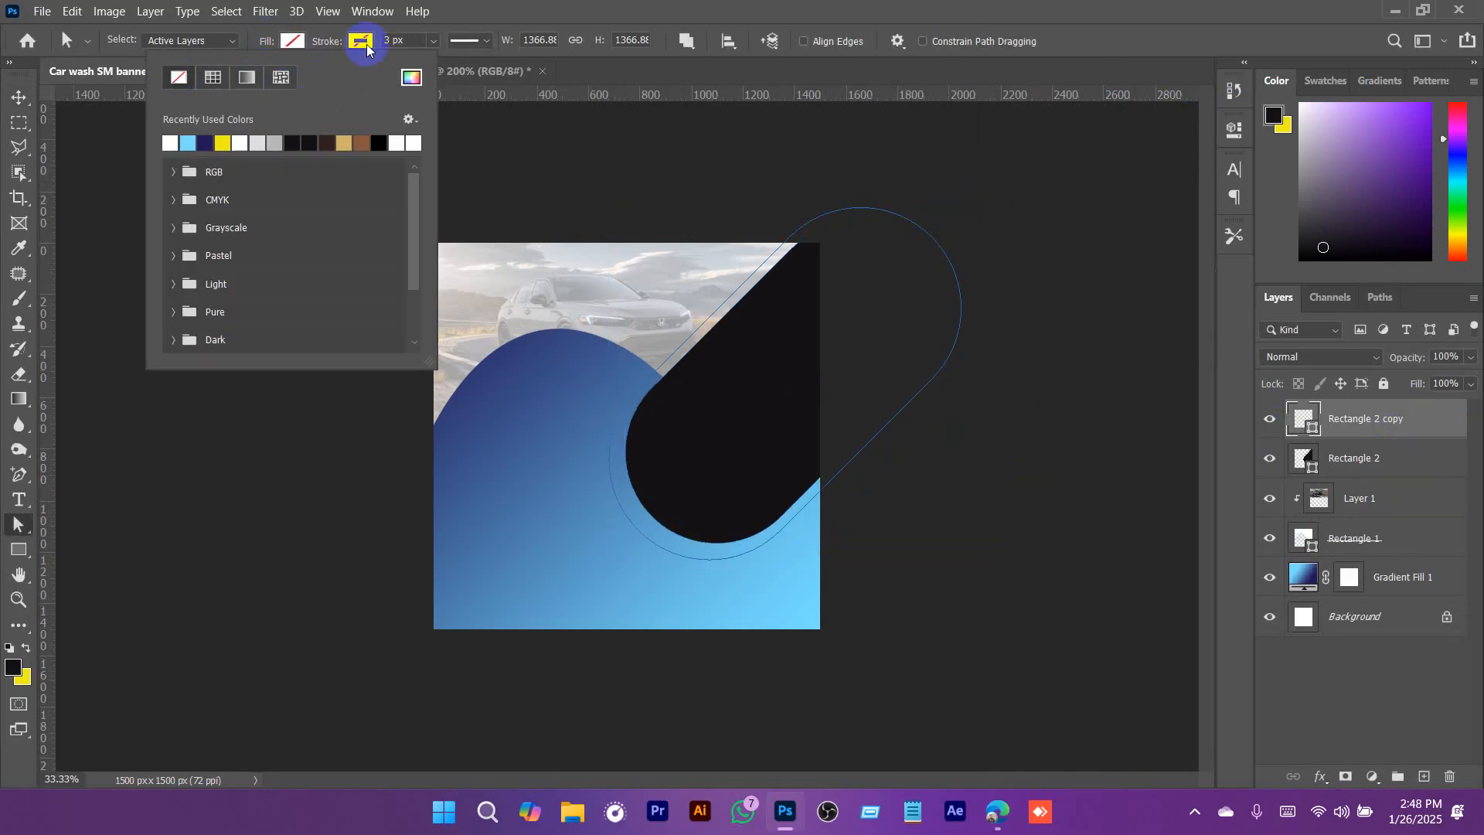
pyautogui.click(362, 42)
pyautogui.click(238, 143)
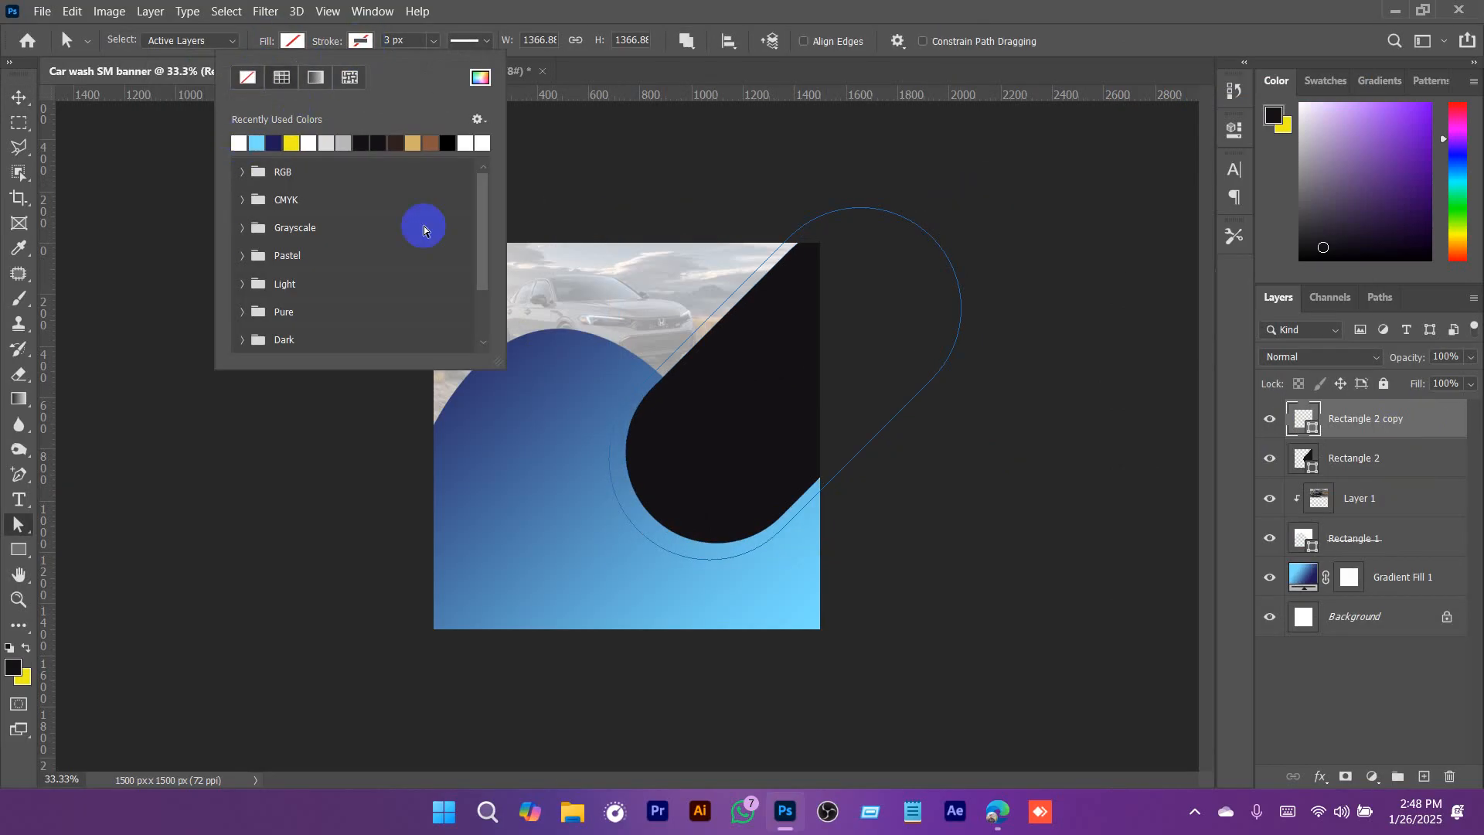
pyautogui.click(977, 508)
# Shift the white outline slightly up and right so it sits closer to the black pill's rounded end.
pyautogui.keyDown('ctrl'); pyautogui.click(704, 524); pyautogui.keyUp('ctrl')
pyautogui.press('v')
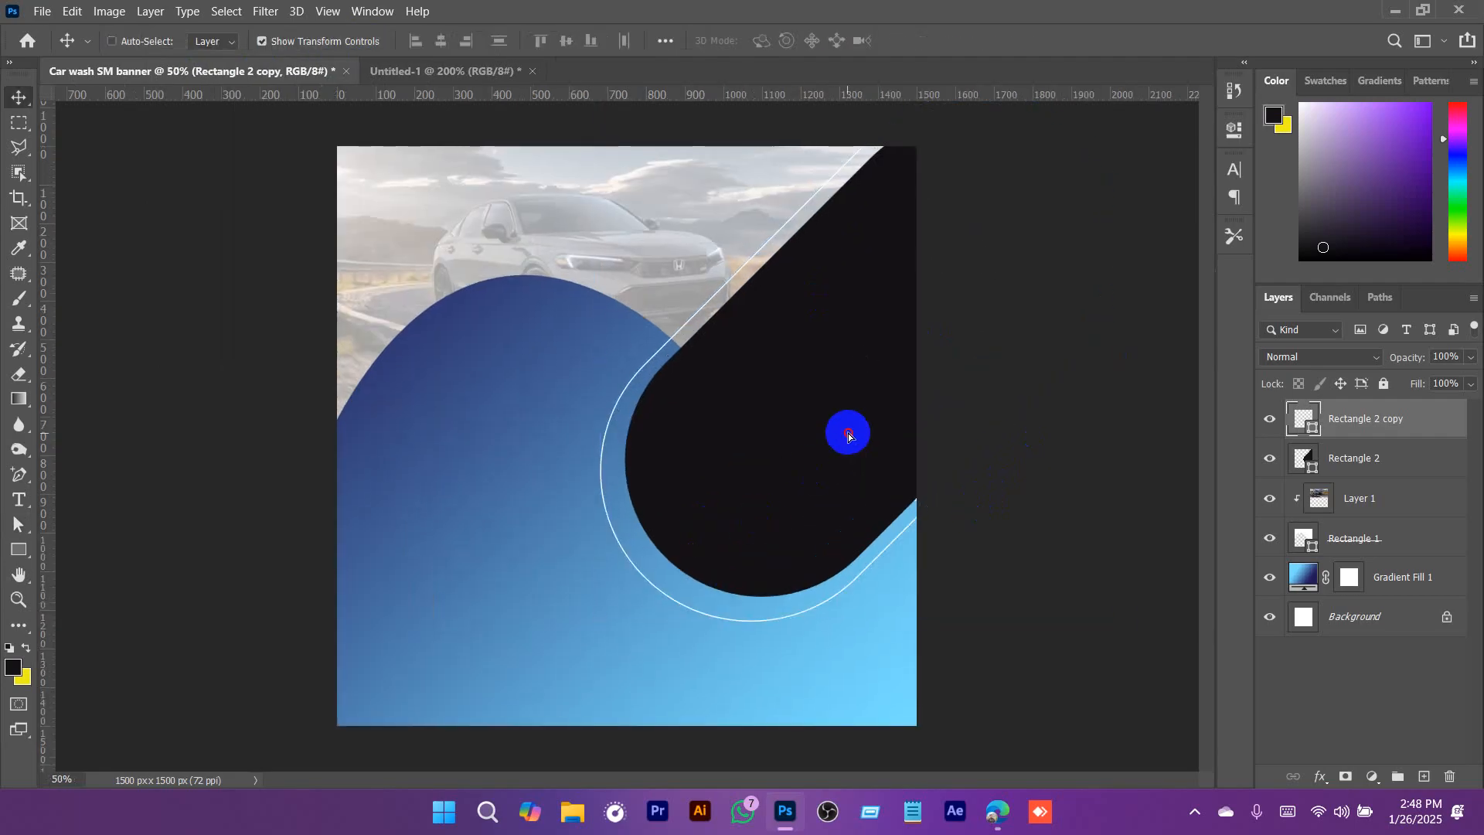
pyautogui.moveTo(847, 433); pyautogui.dragTo(827, 457)
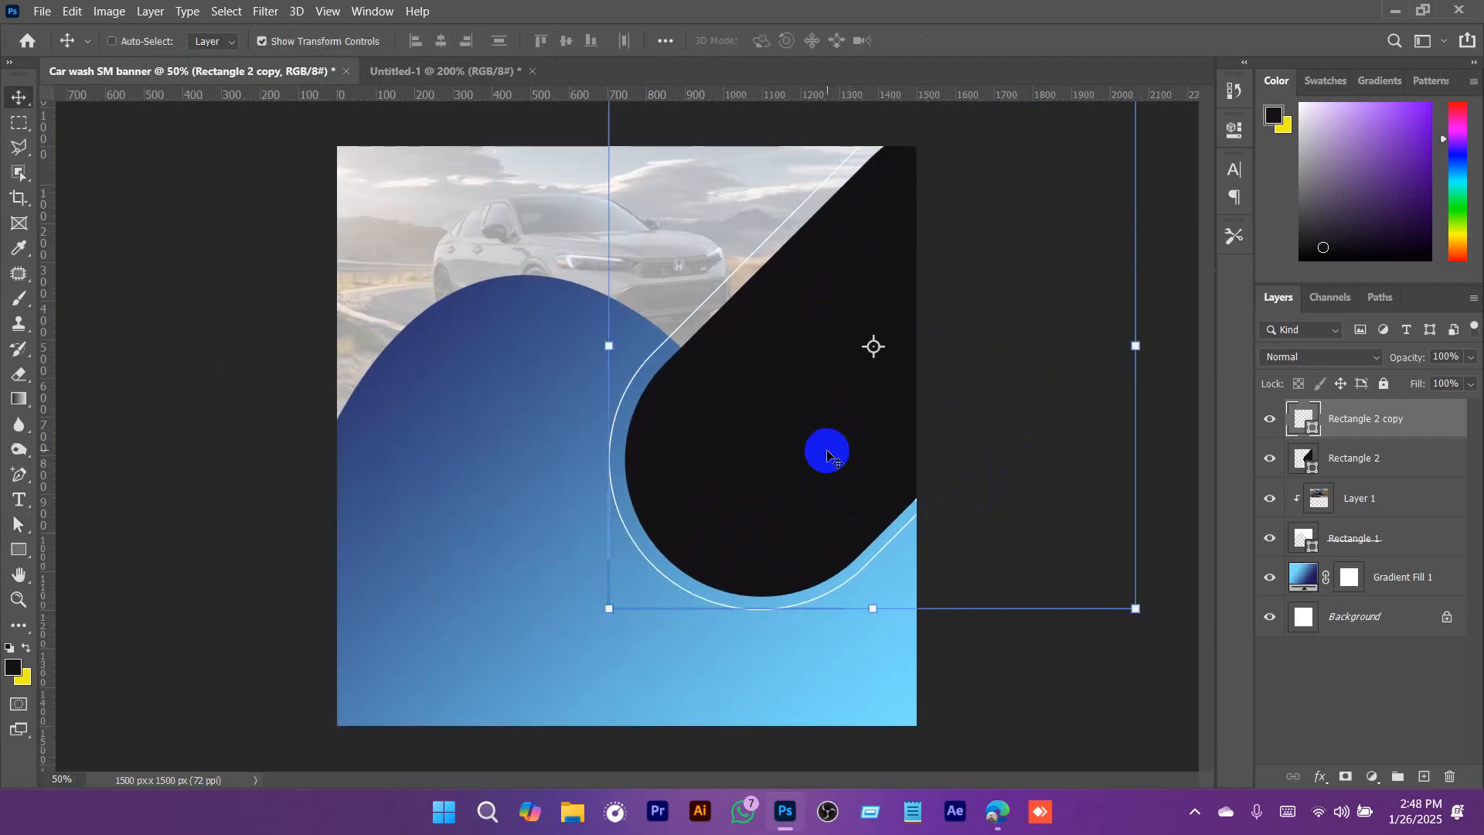
pyautogui.press('Right')
# Set the white outline's stroke width to 10 px and deselect the layer.
pyautogui.press('a')
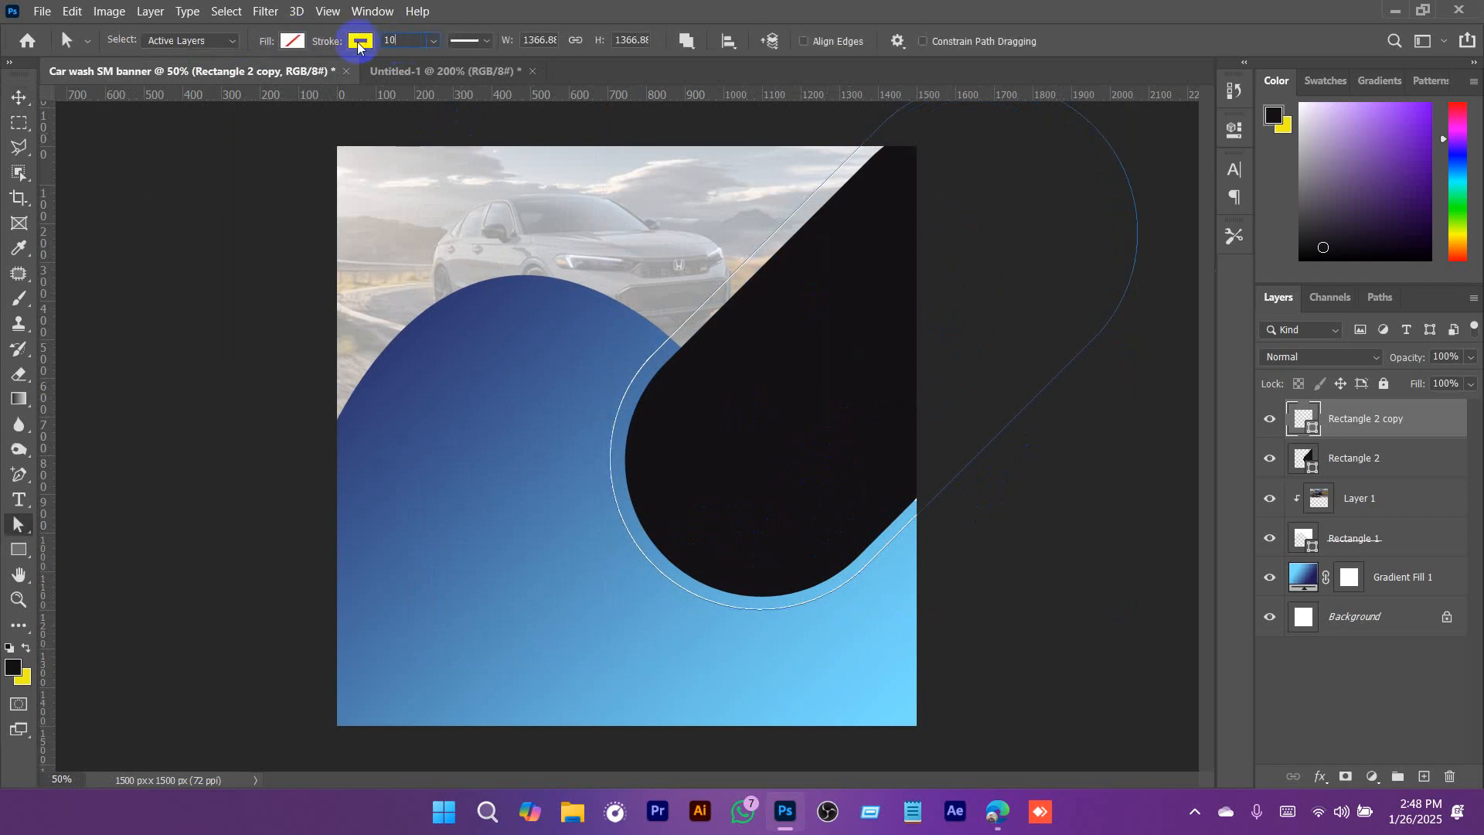
pyautogui.press('Return')
pyautogui.click(1345, 688)
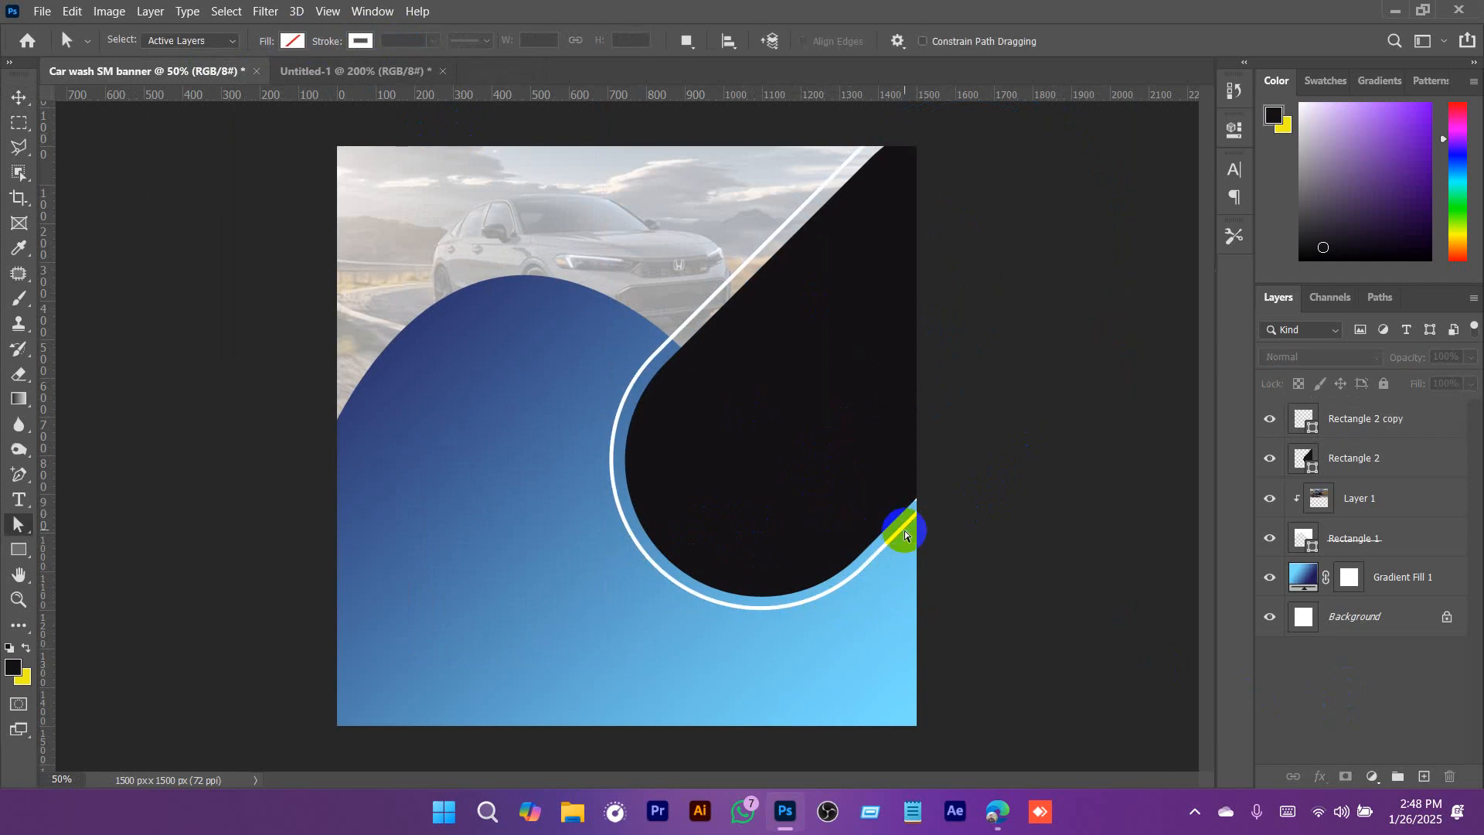
pyautogui.hotkey('ctrl', '-')
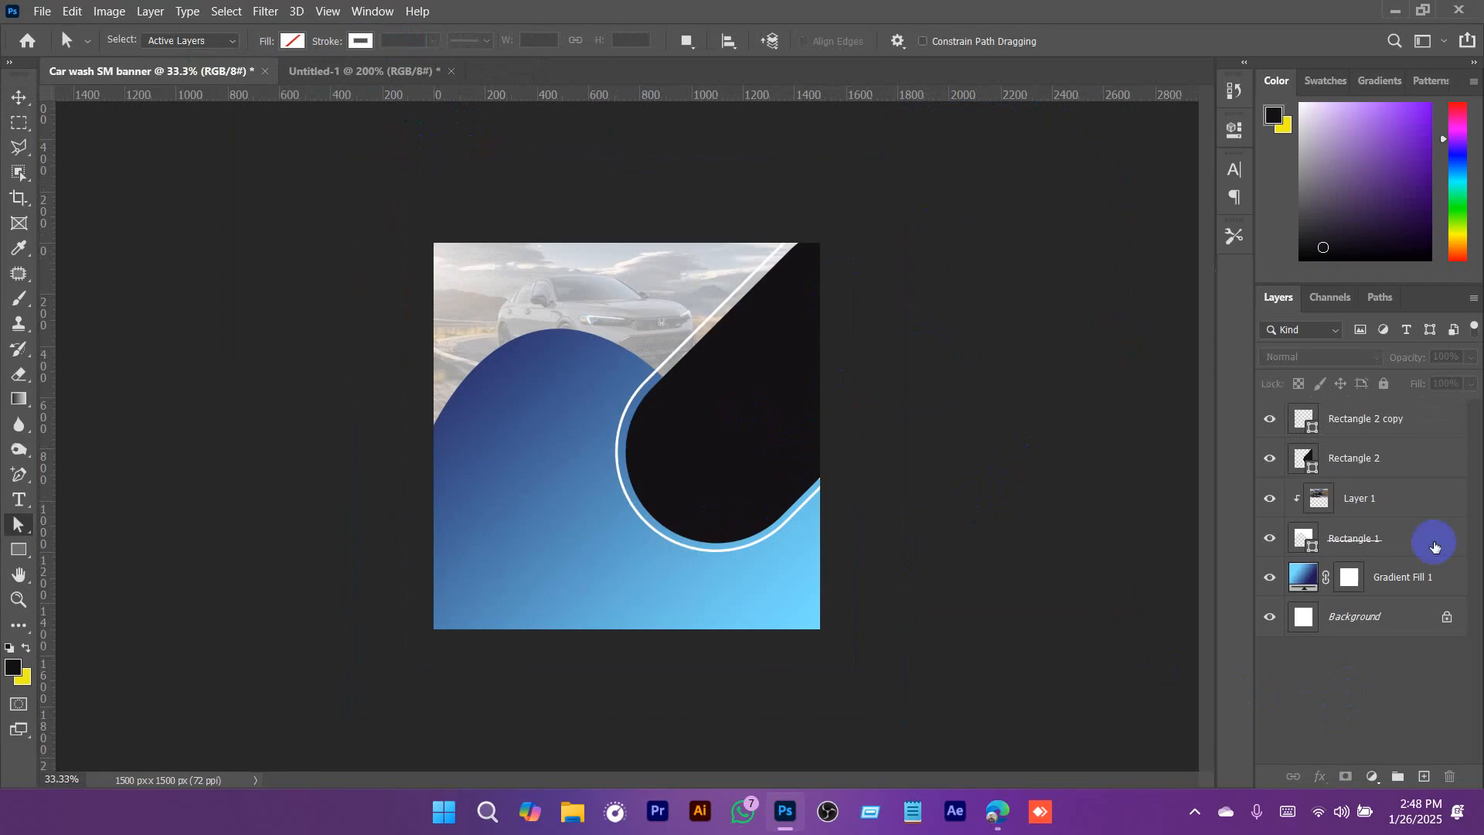
# Switch to the browser, search Google Images for "a man is washing a car" and browse the results for a photo suiting the banner's frame.
pyautogui.click(997, 812)
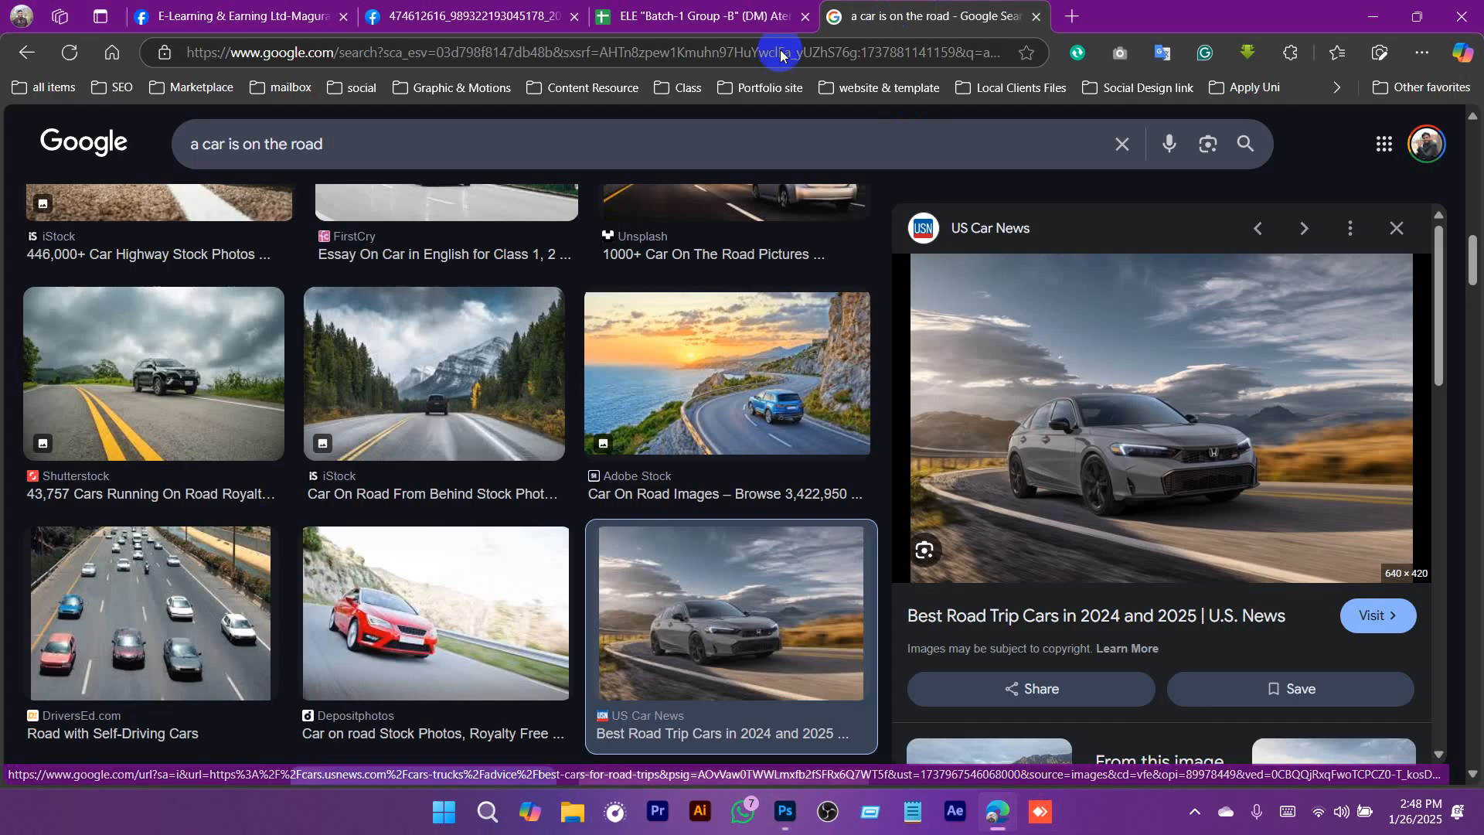
pyautogui.hotkey('ctrl', 'a')
pyautogui.write('a ')
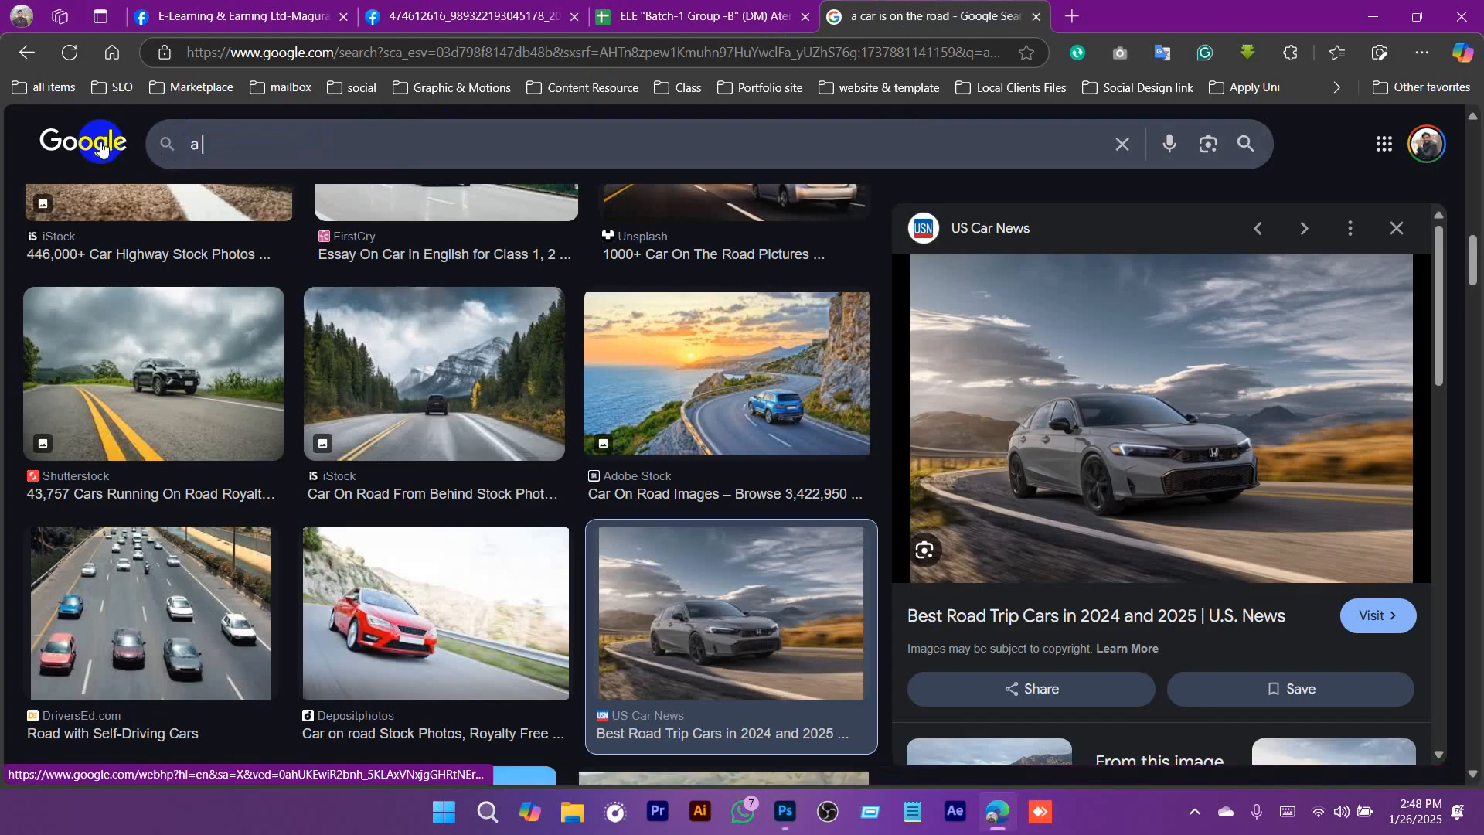
pyautogui.write('man ')
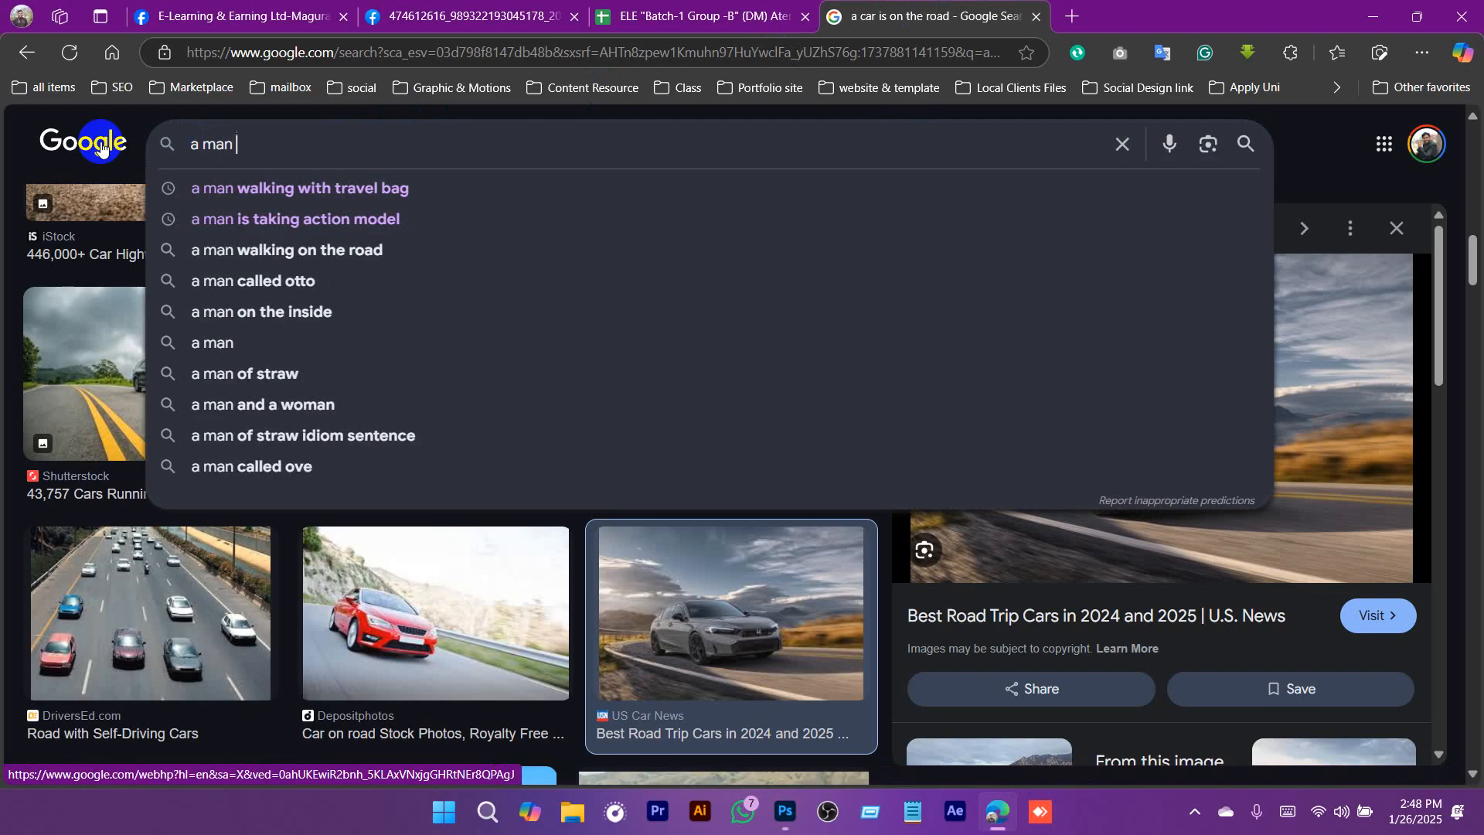
pyautogui.write('is washing a ca')
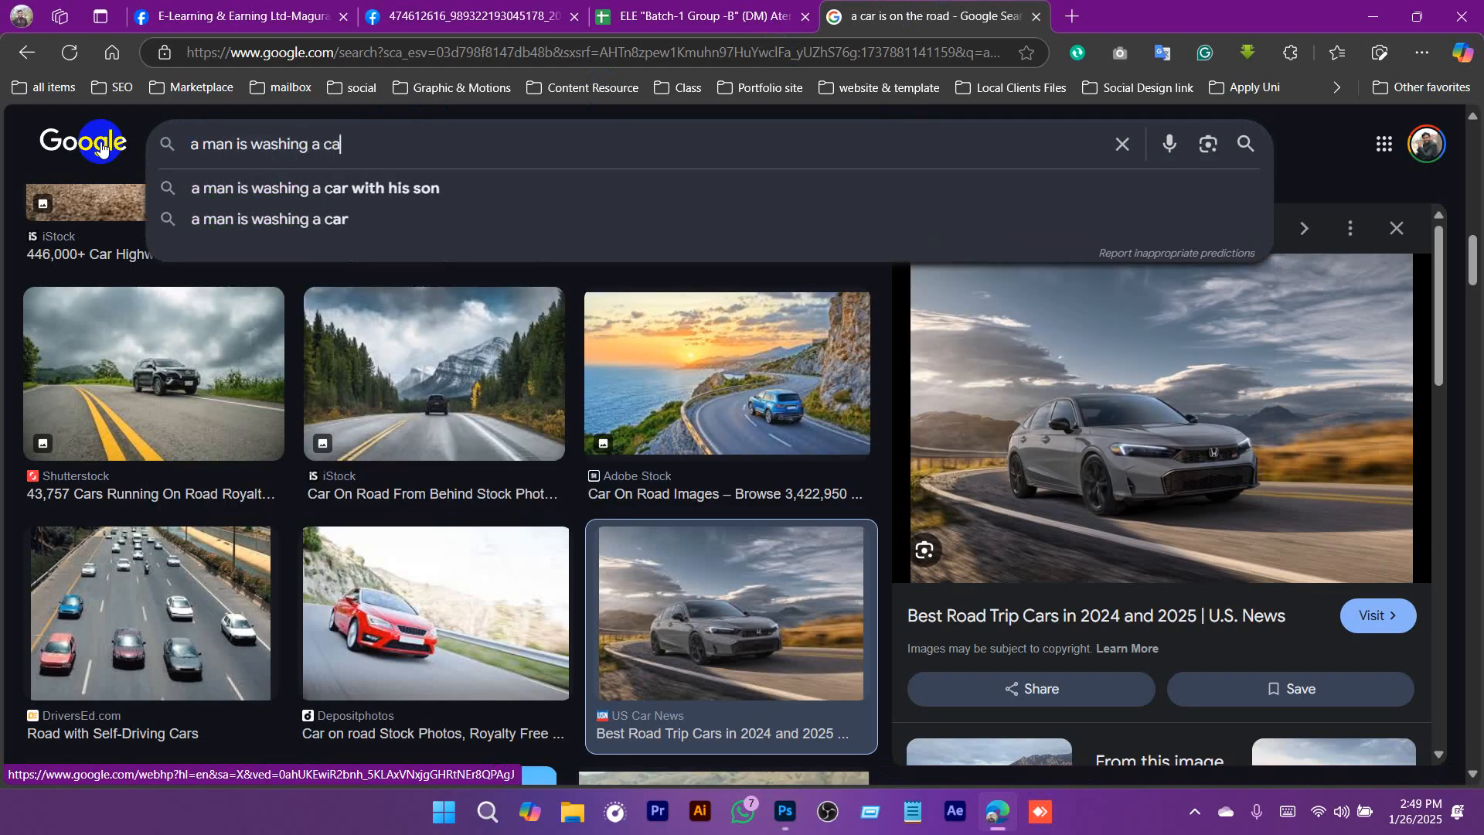
pyautogui.write('r')
pyautogui.press('Return')
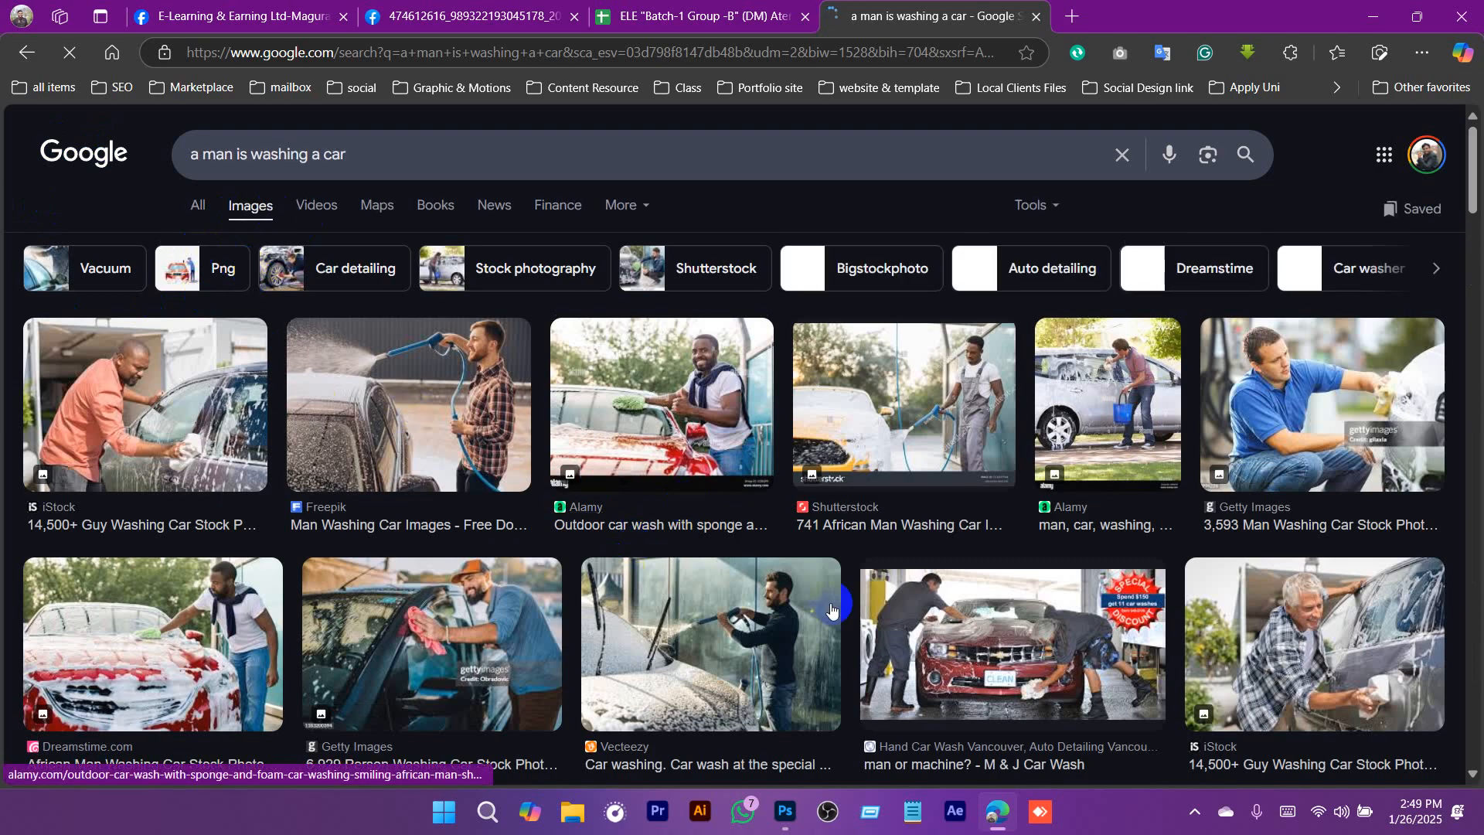
pyautogui.scroll(-3, 958, 386)
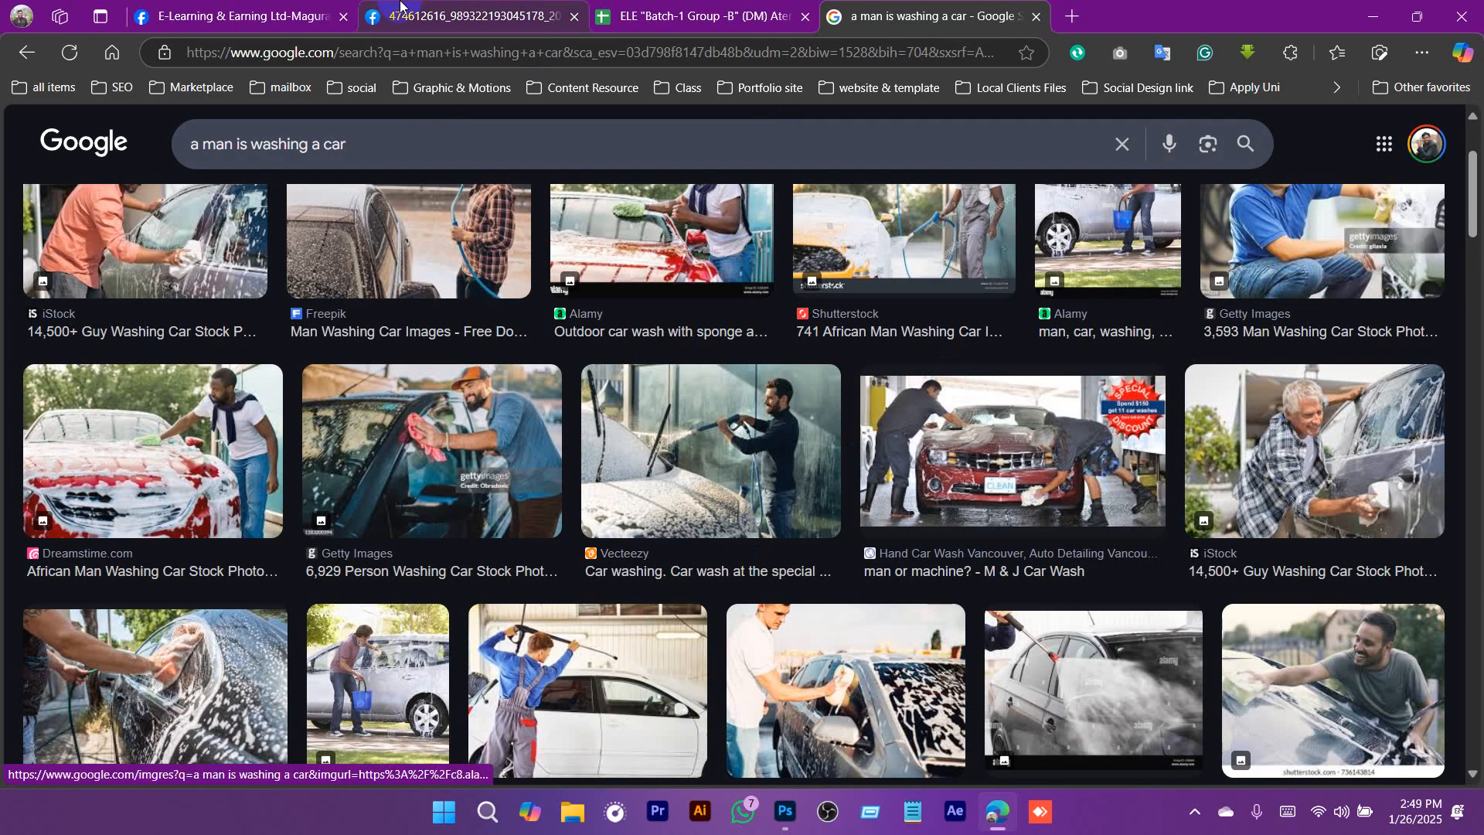
pyautogui.click(784, 816)
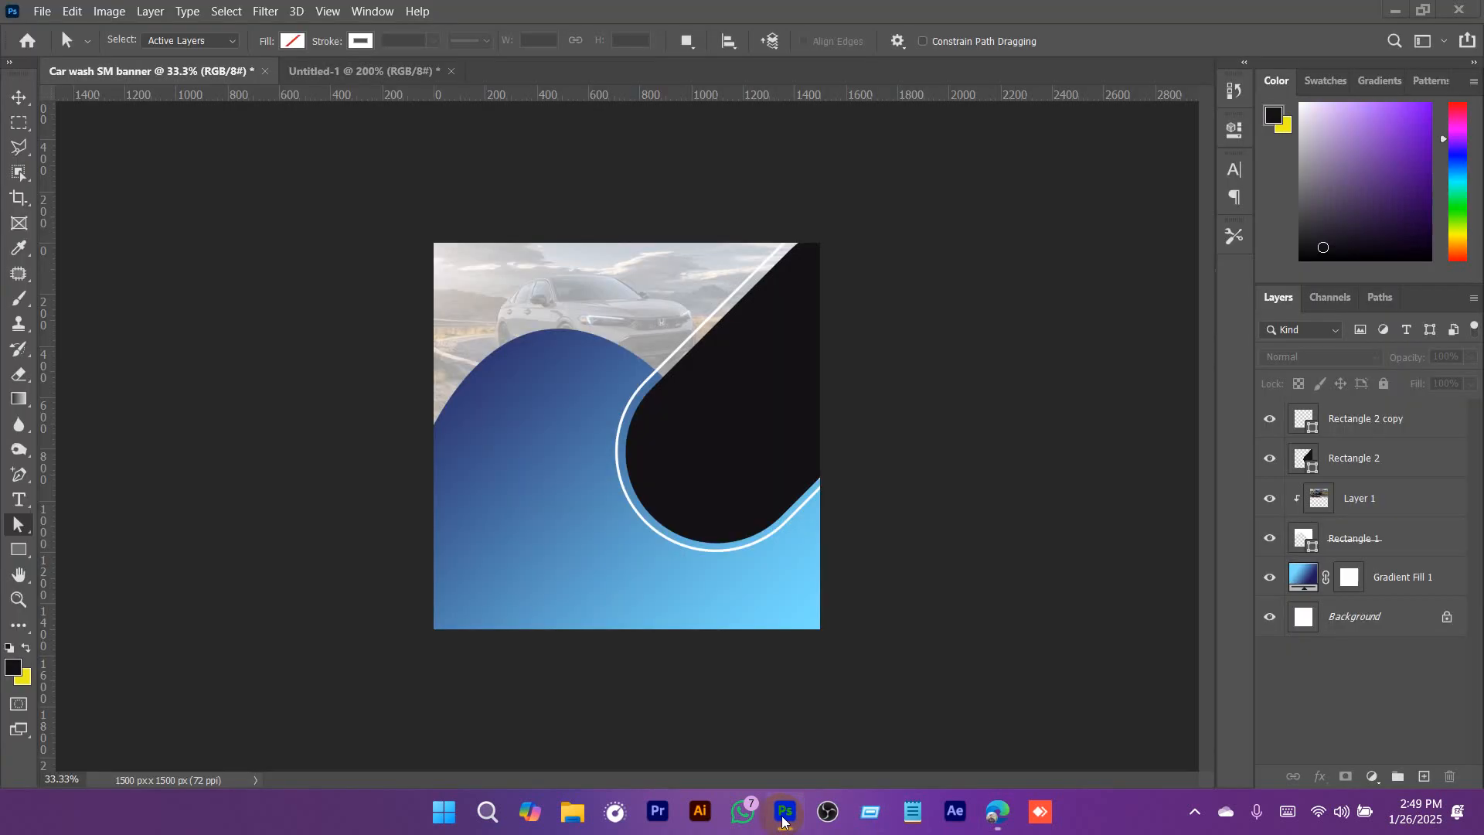
pyautogui.hotkey('alt', 'Tab')
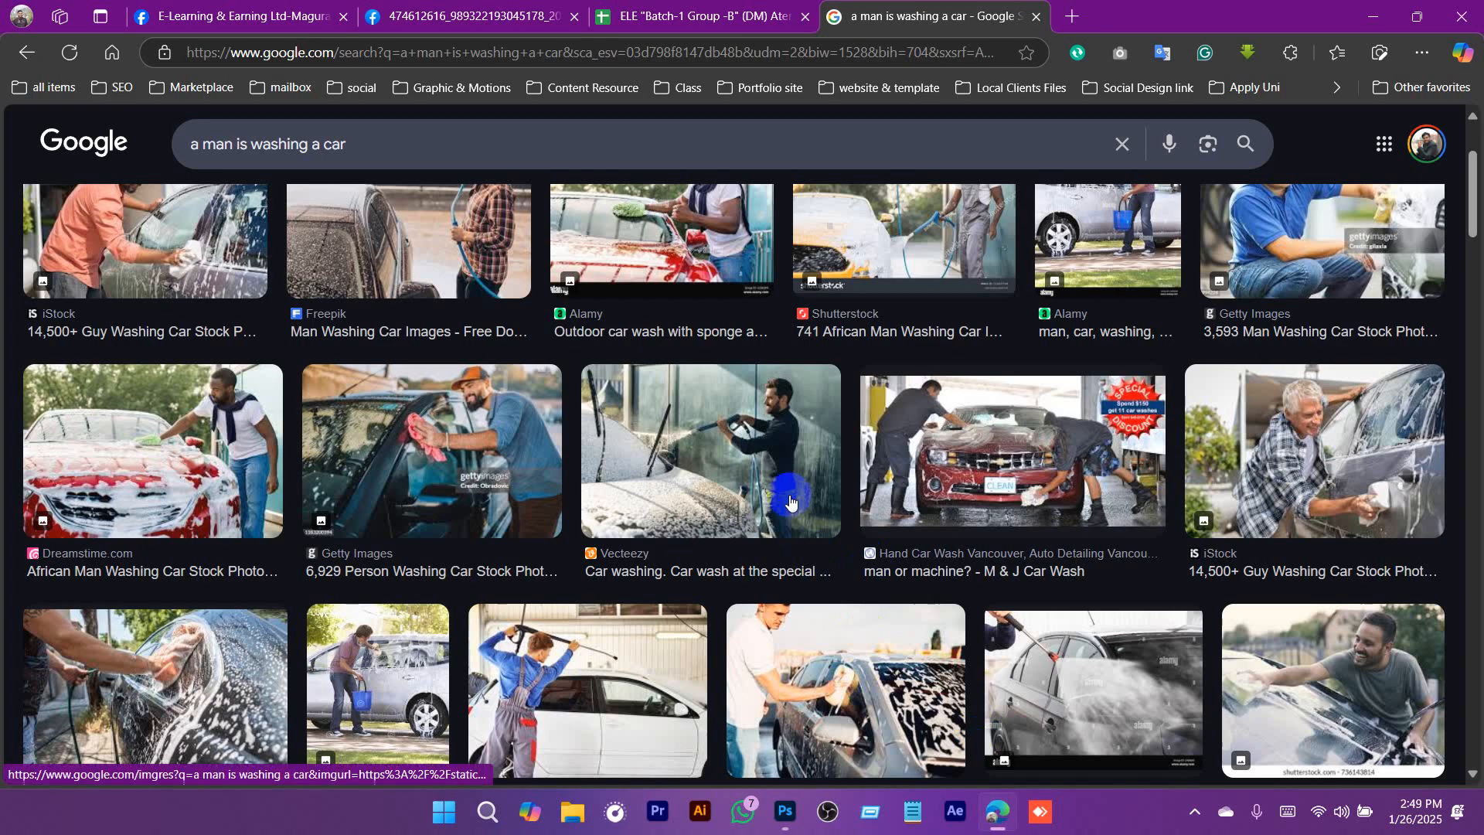
pyautogui.scroll(-5, 792, 519)
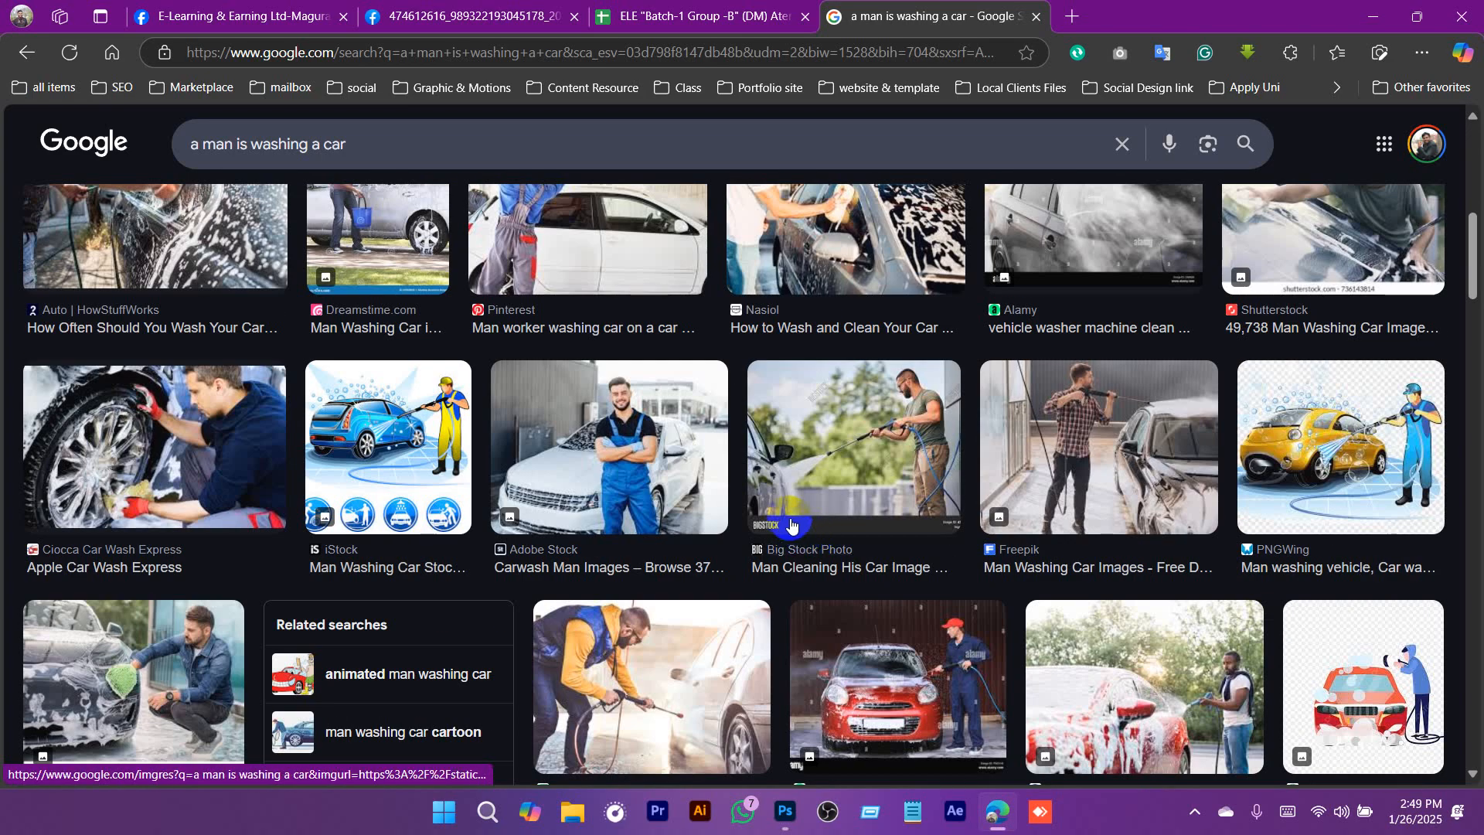
pyautogui.scroll(5, 372, 242)
# Refine the image search to "a man is washing a car wide view" and preview the Shutterstock photo of a smiling washer with a spray bottle.
pyautogui.click(383, 149)
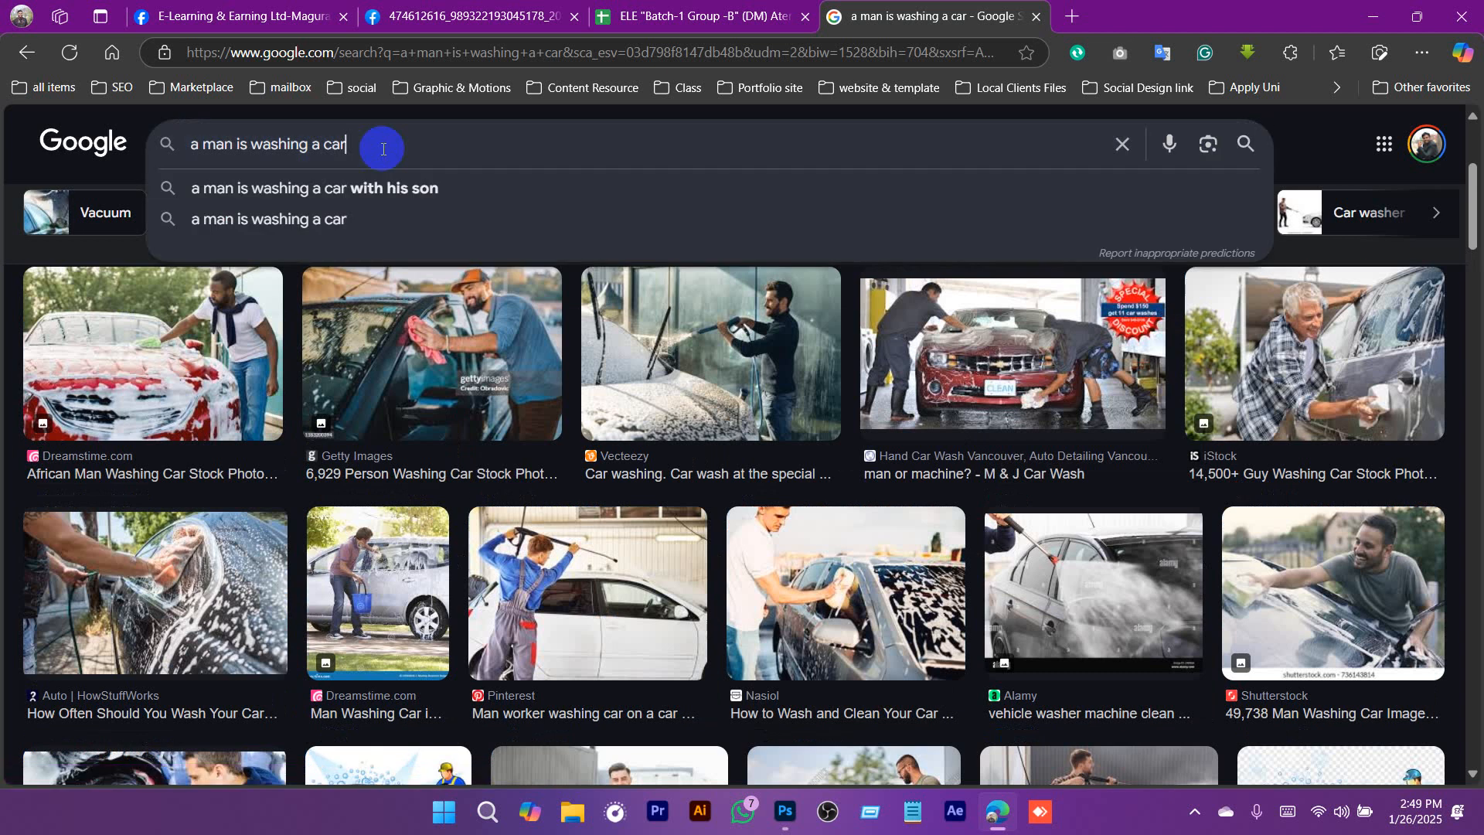
pyautogui.write('wide vie')
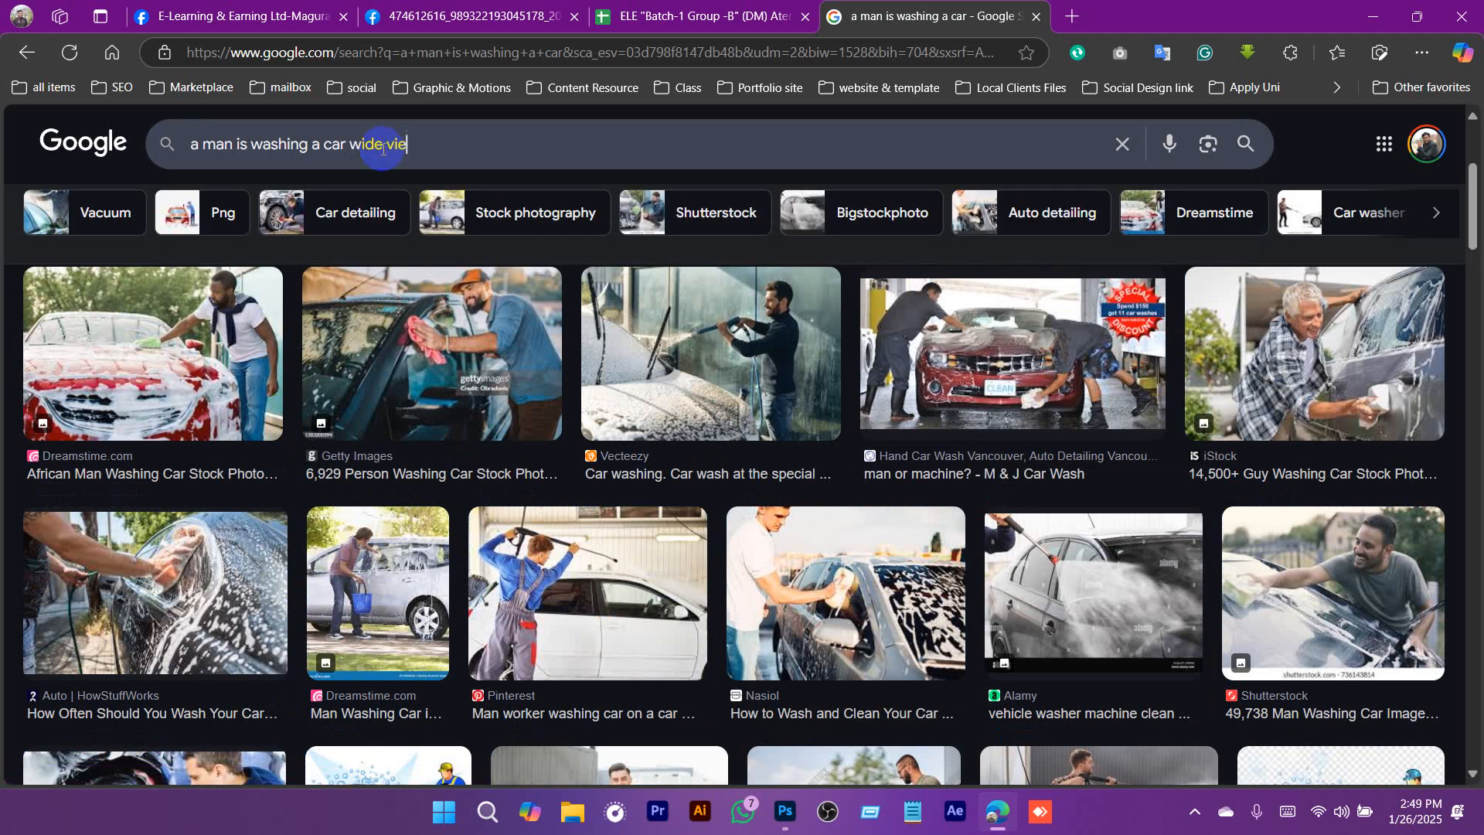
pyautogui.write('w')
pyautogui.press('Return')
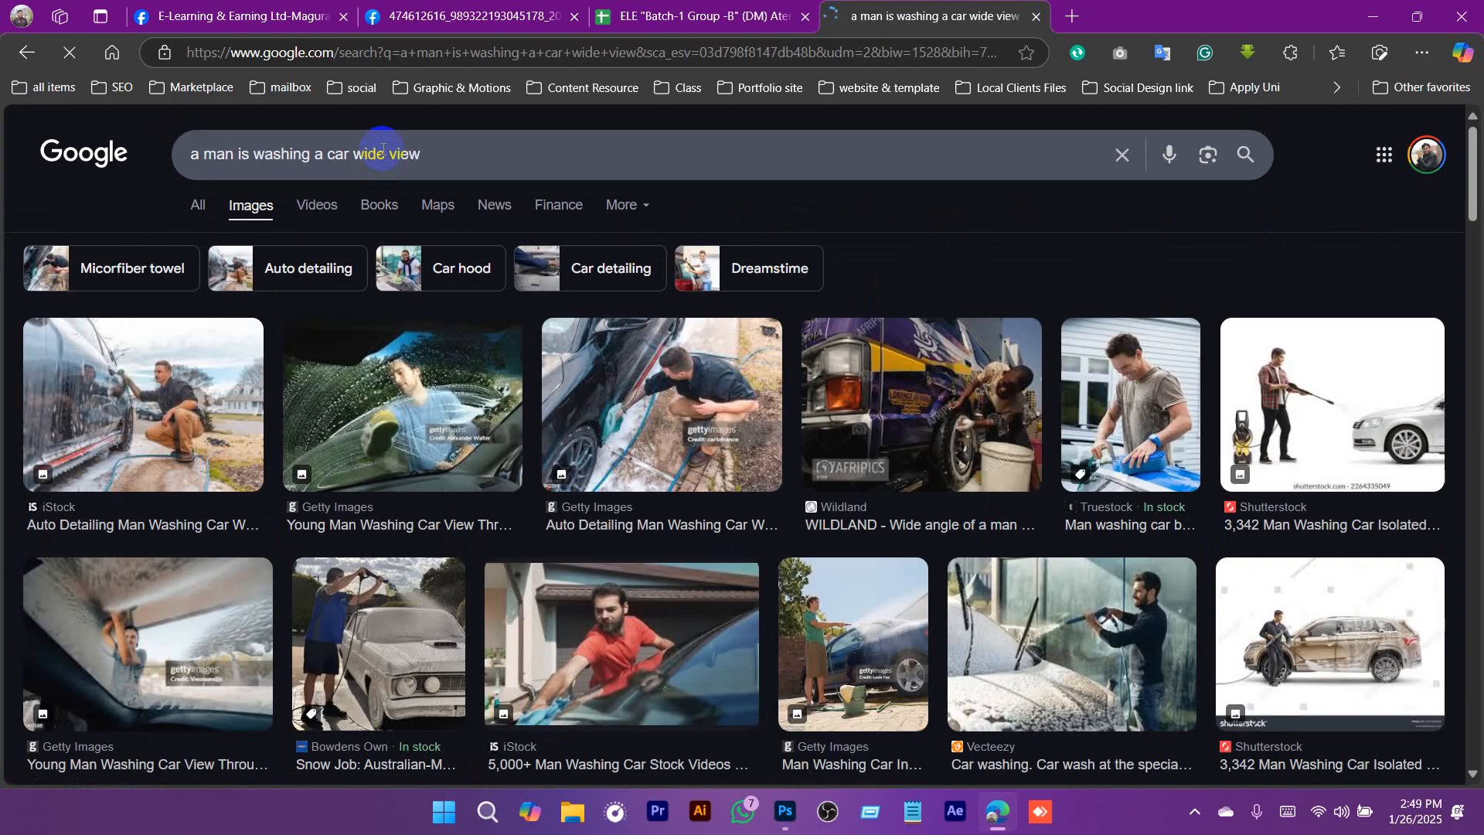
pyautogui.scroll(-3, 913, 616)
pyautogui.scroll(-5, 496, 607)
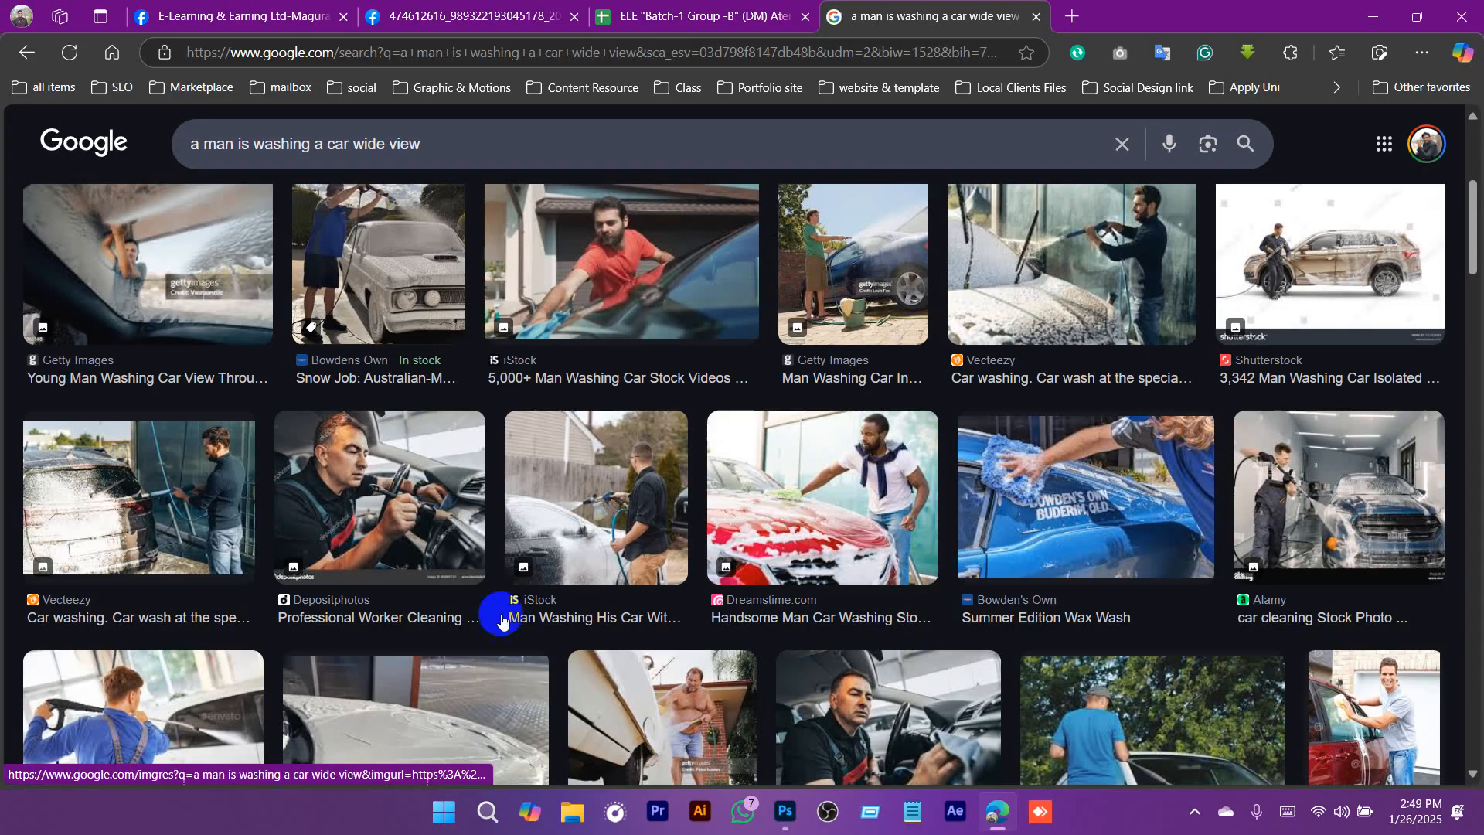
pyautogui.scroll(-8, 549, 488)
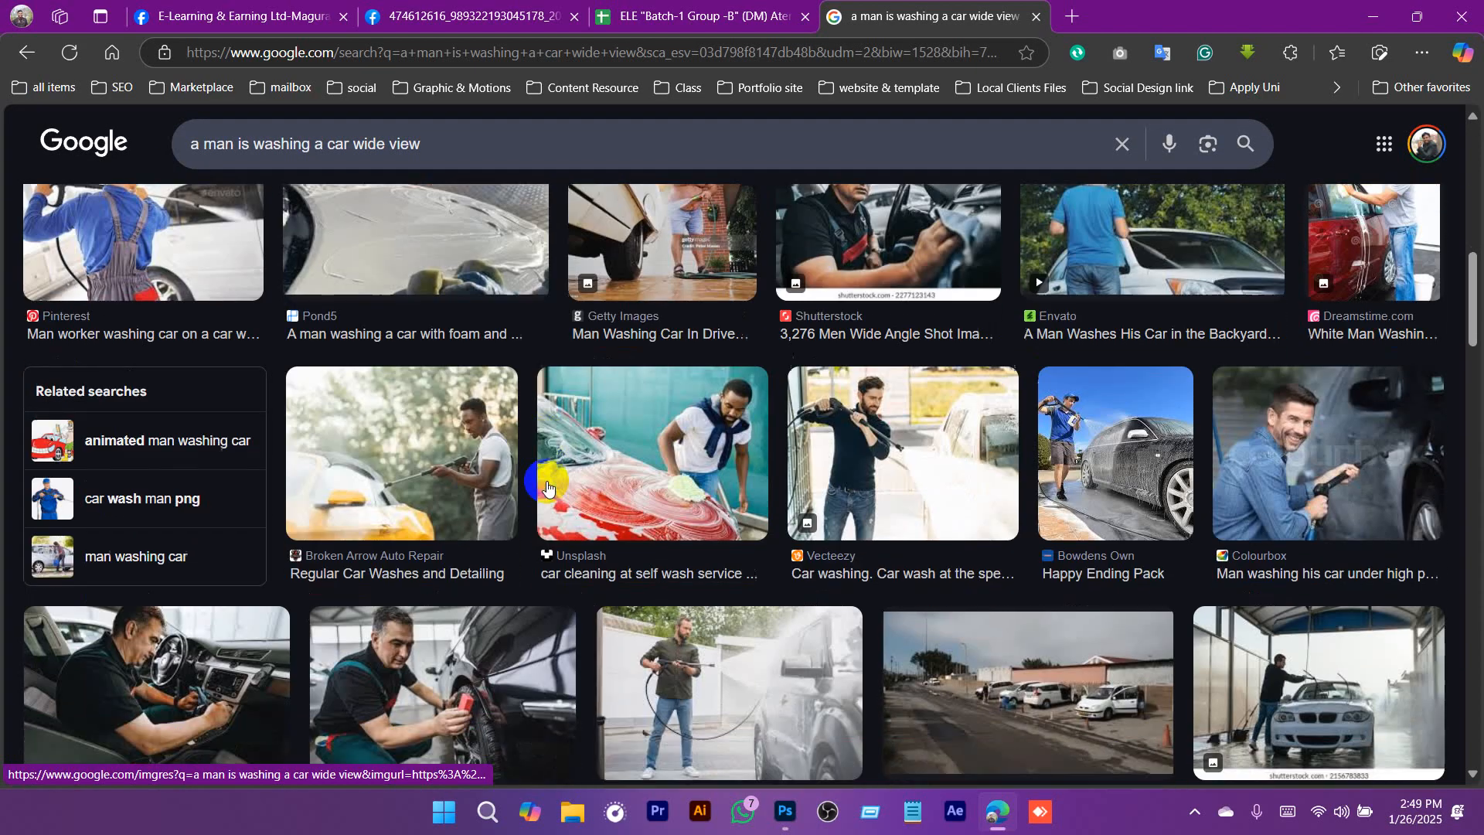
pyautogui.scroll(-6, 548, 488)
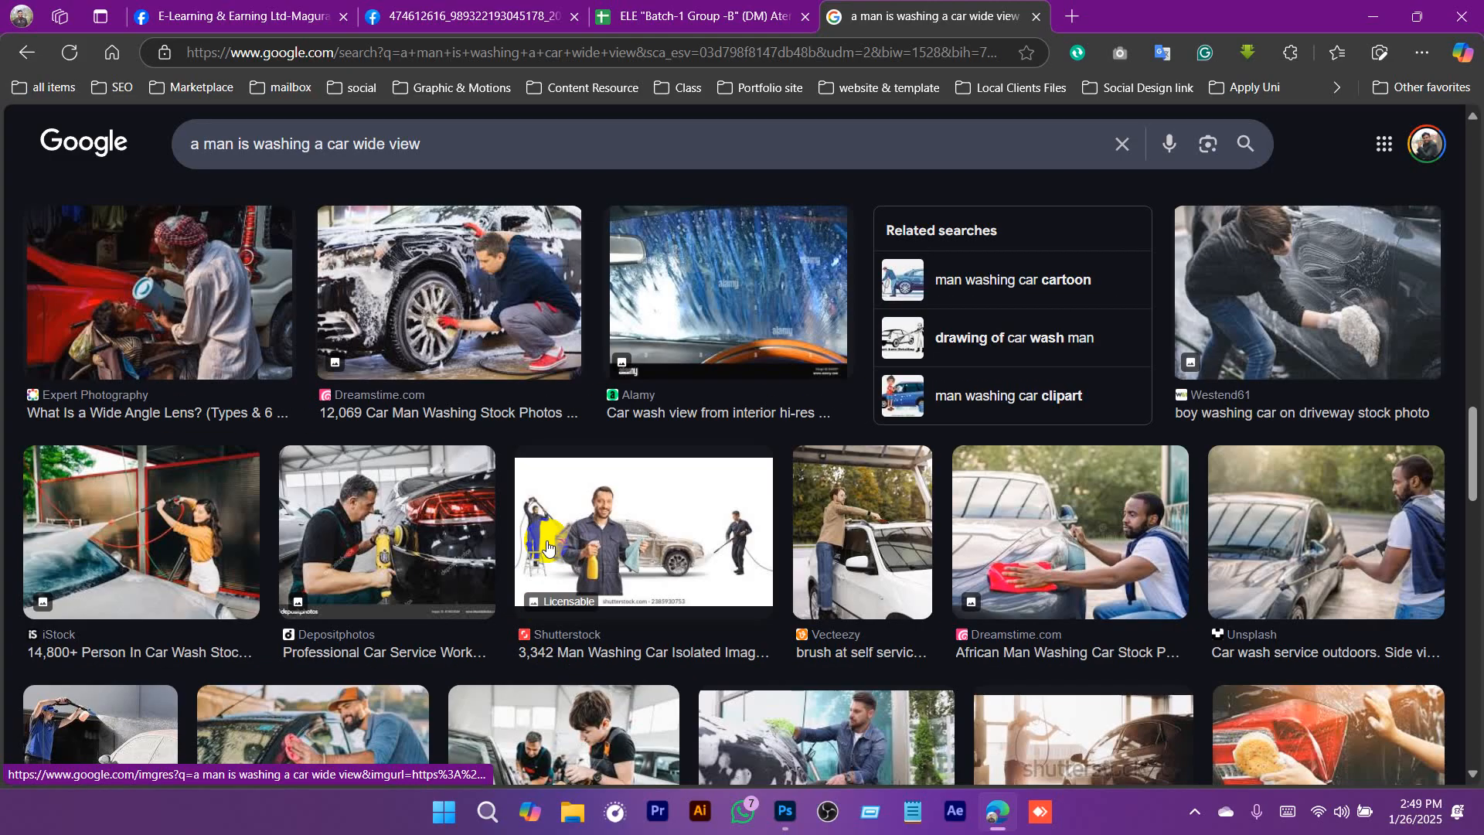
pyautogui.click(722, 565)
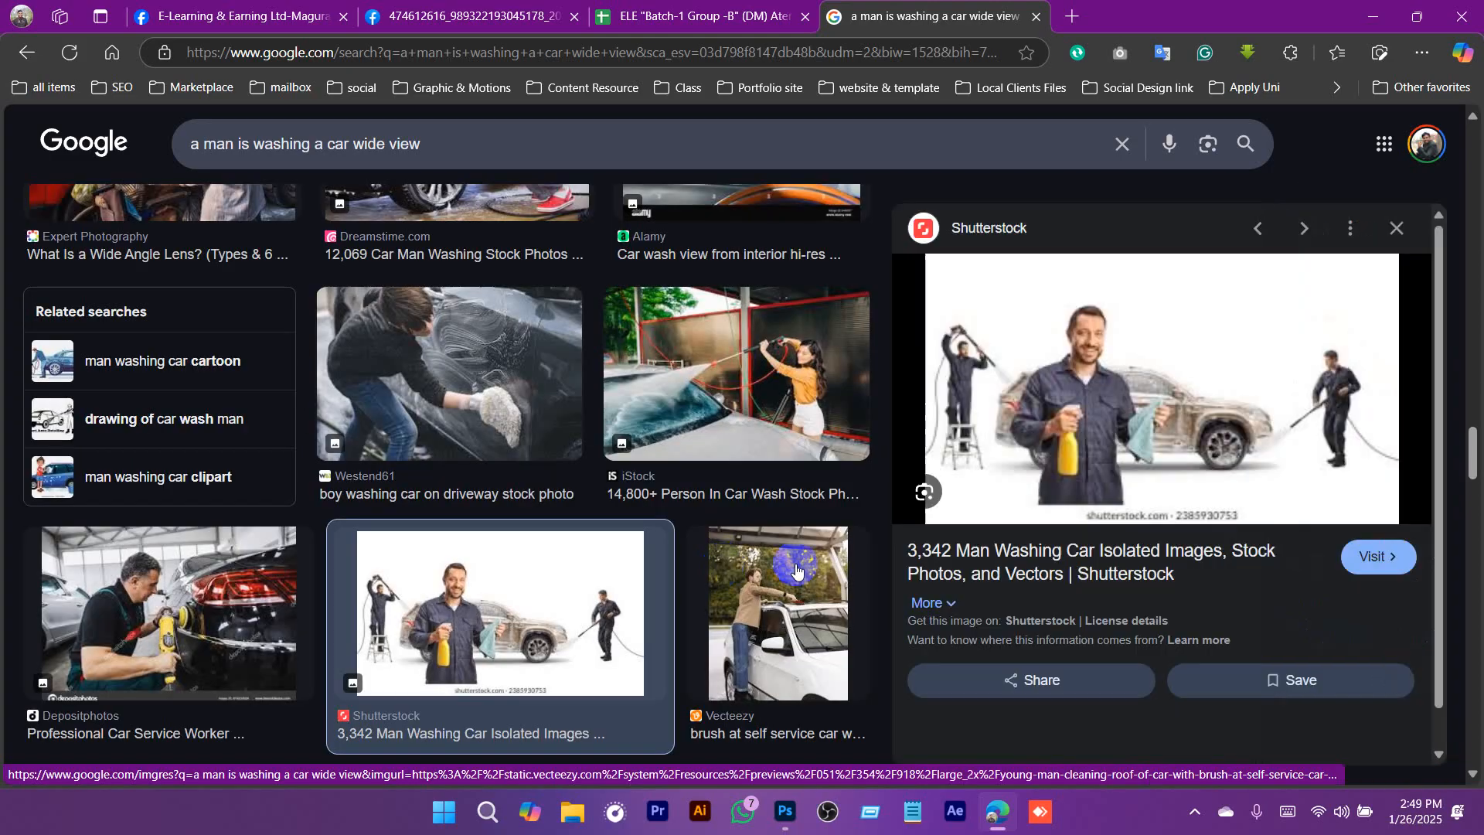
# Open the full set of images related to the Shutterstock washer photo and browse them for a wide car-washing shot.
pyautogui.scroll(-10, 1254, 498)
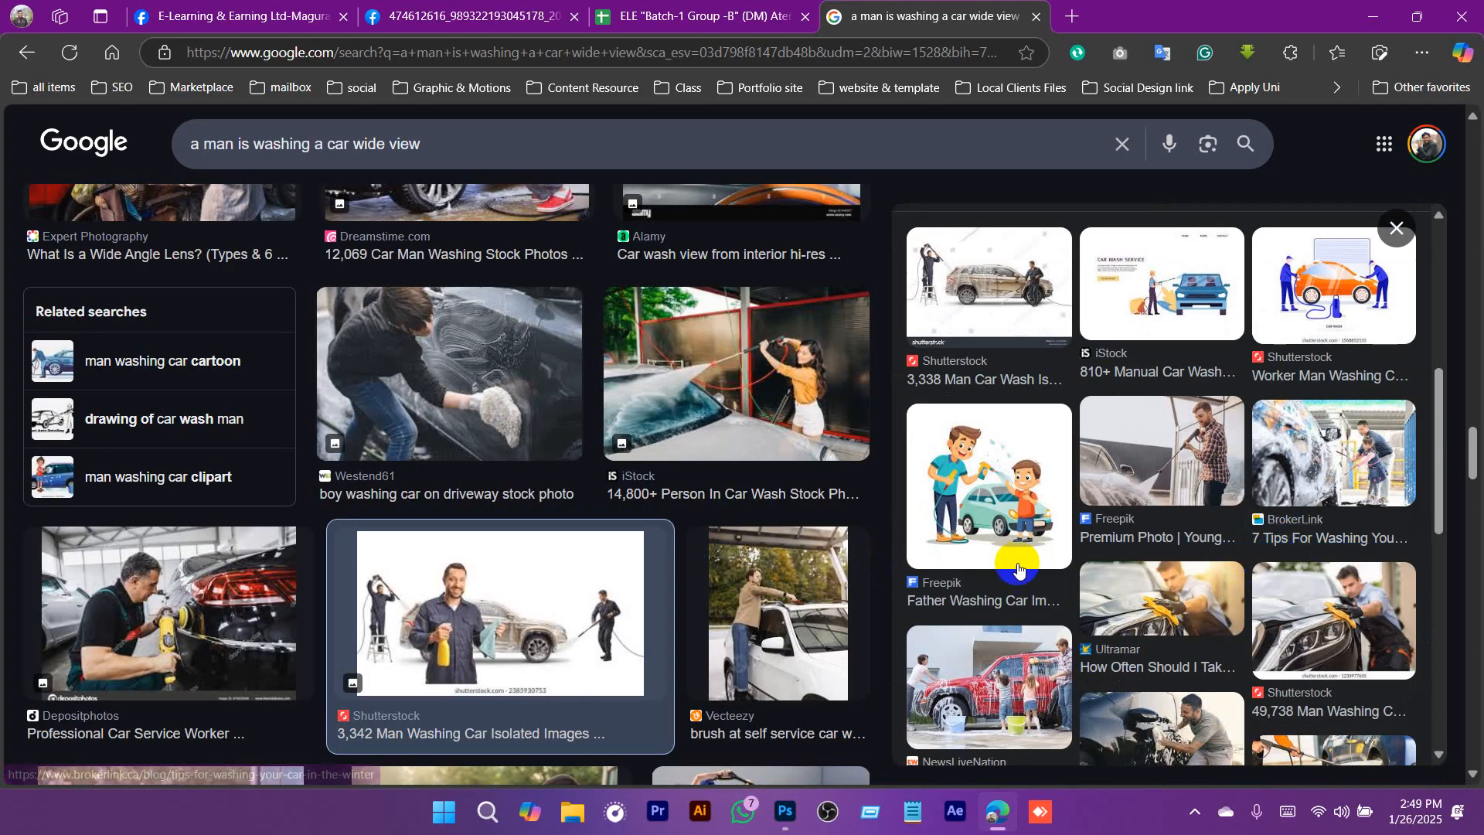
pyautogui.scroll(-5, 1082, 616)
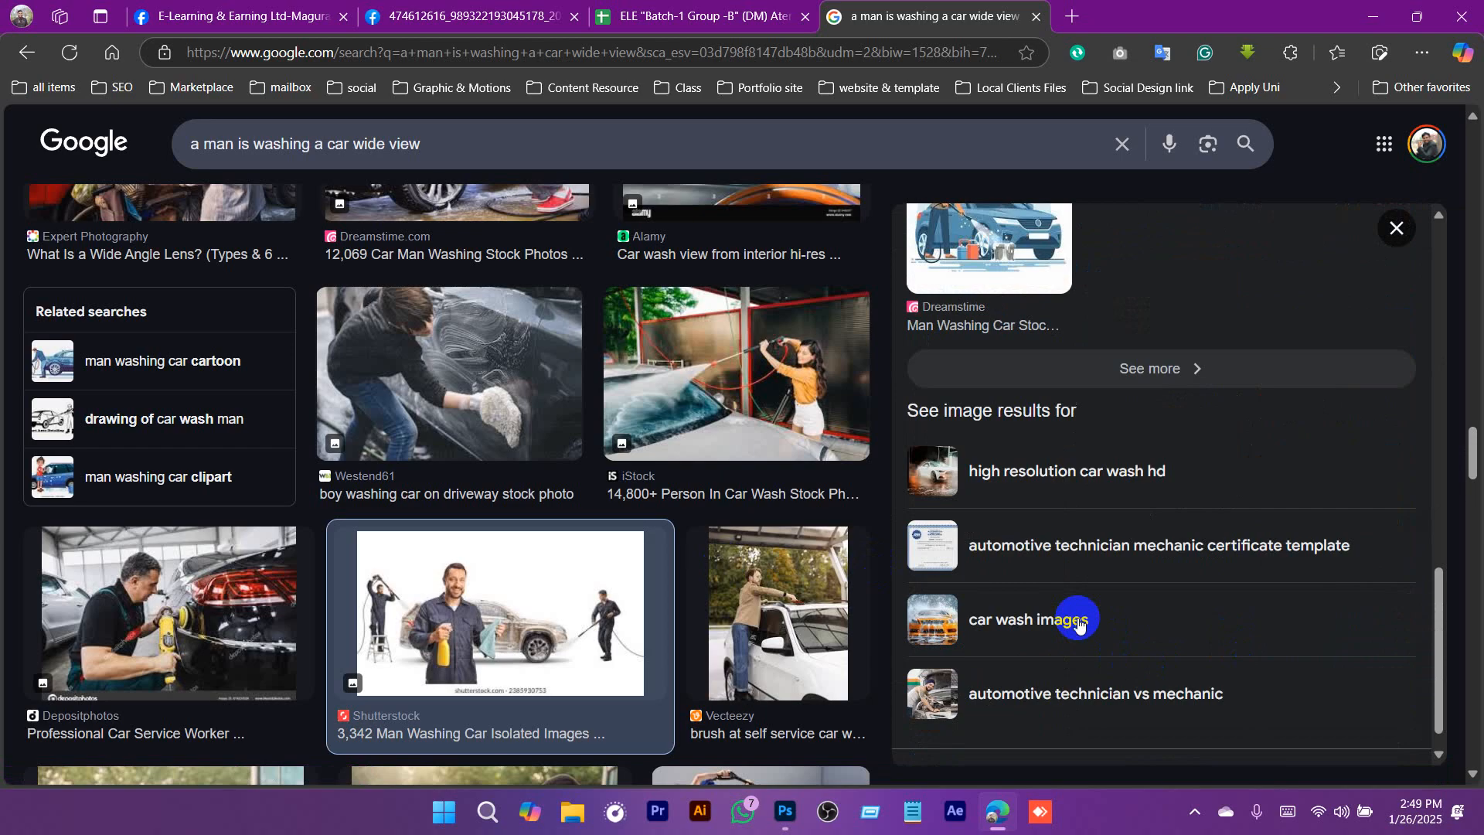
pyautogui.click(1144, 367)
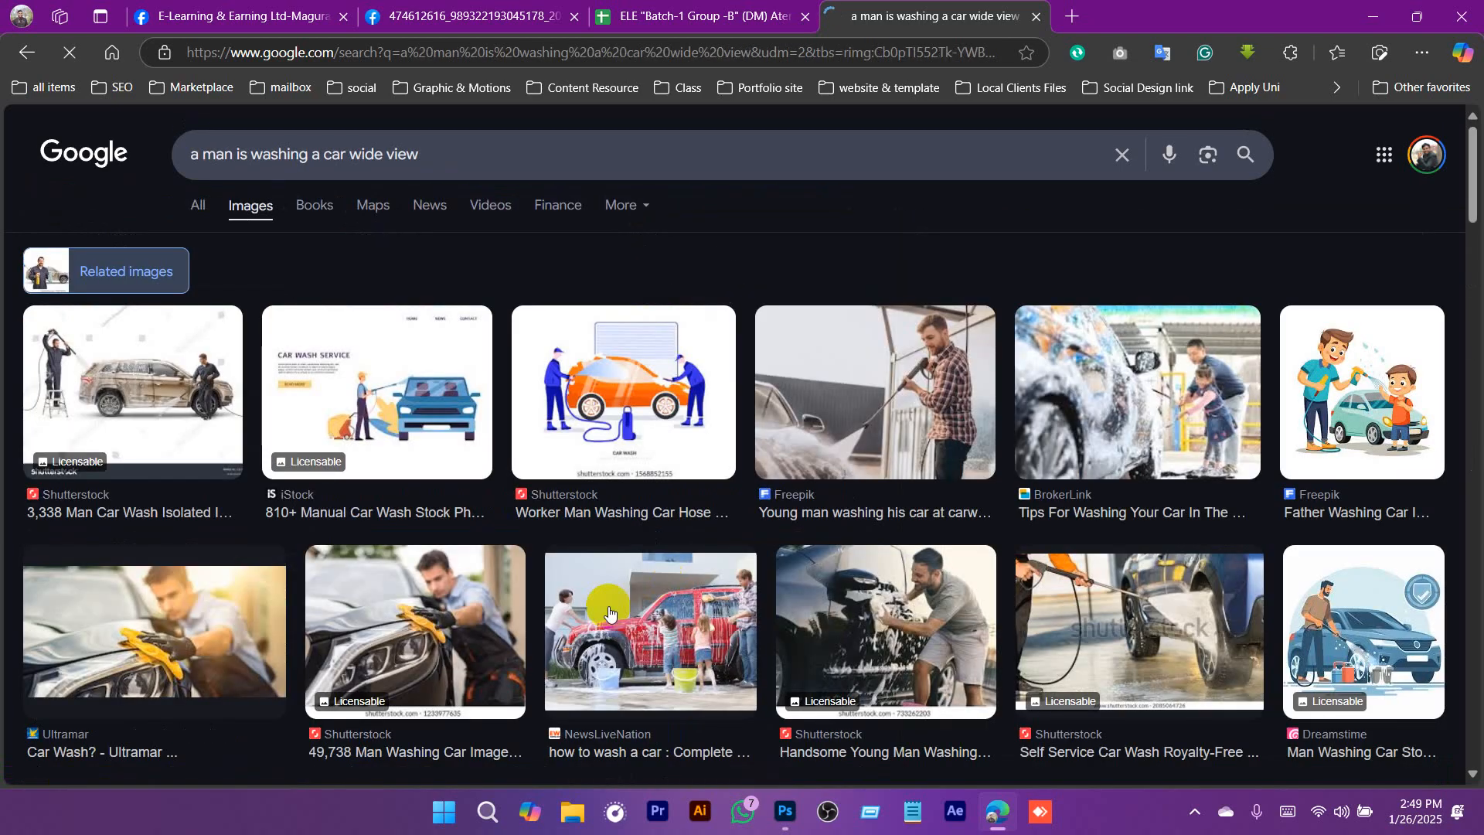
pyautogui.scroll(-6, 1144, 516)
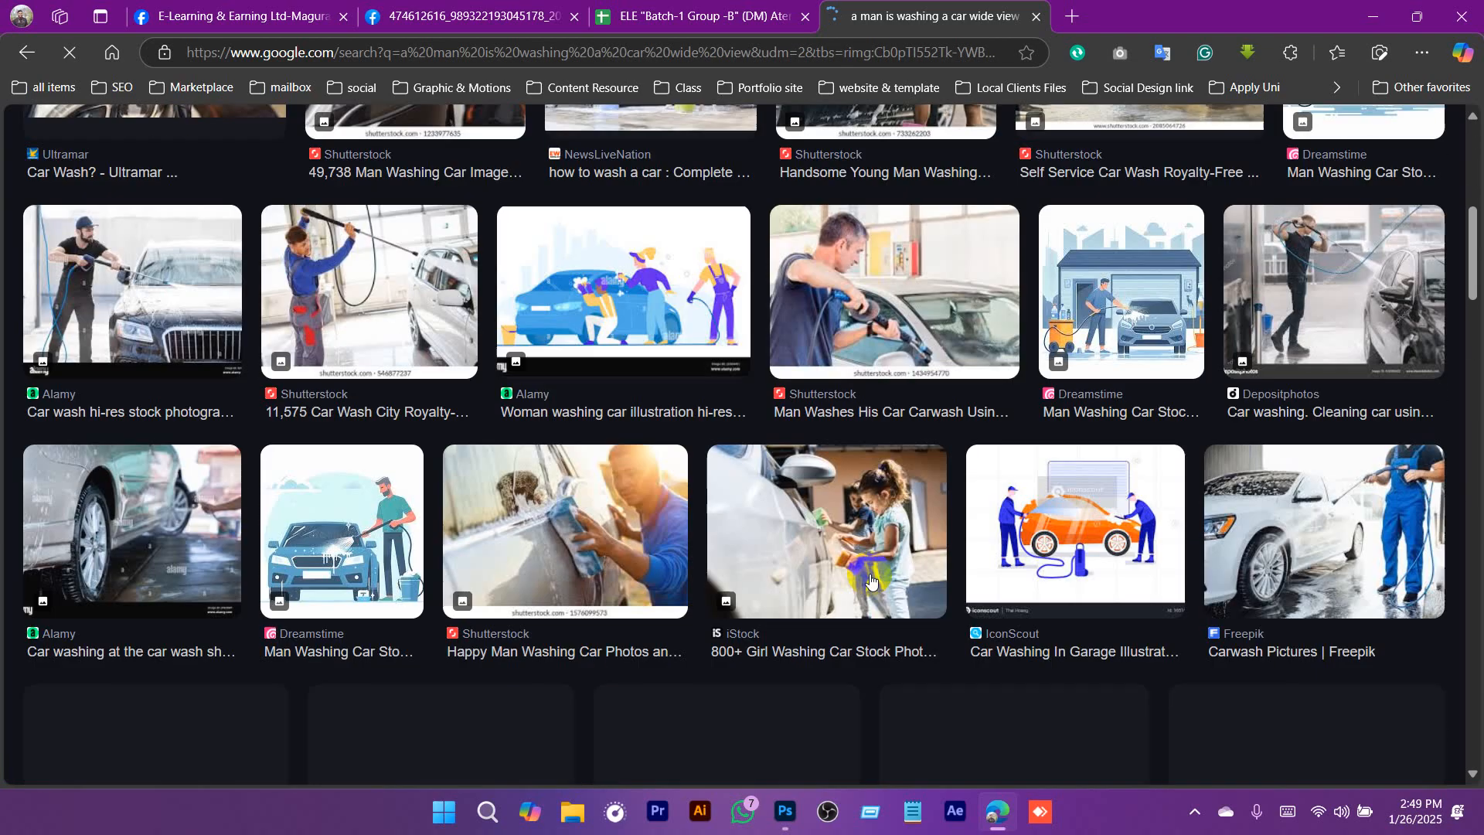
pyautogui.scroll(-2, 869, 576)
pyautogui.scroll(-3, 778, 570)
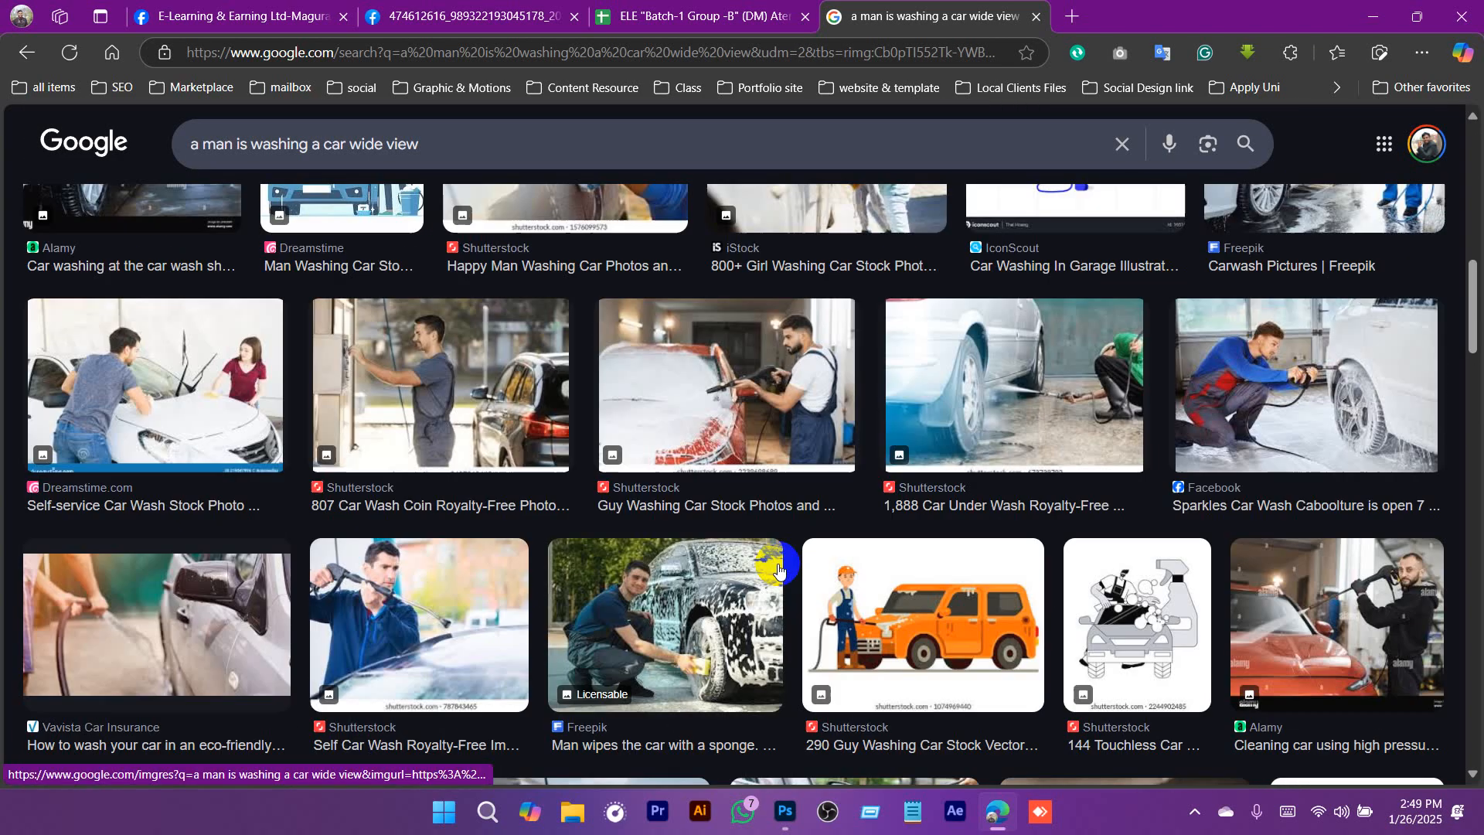
pyautogui.scroll(-5, 777, 568)
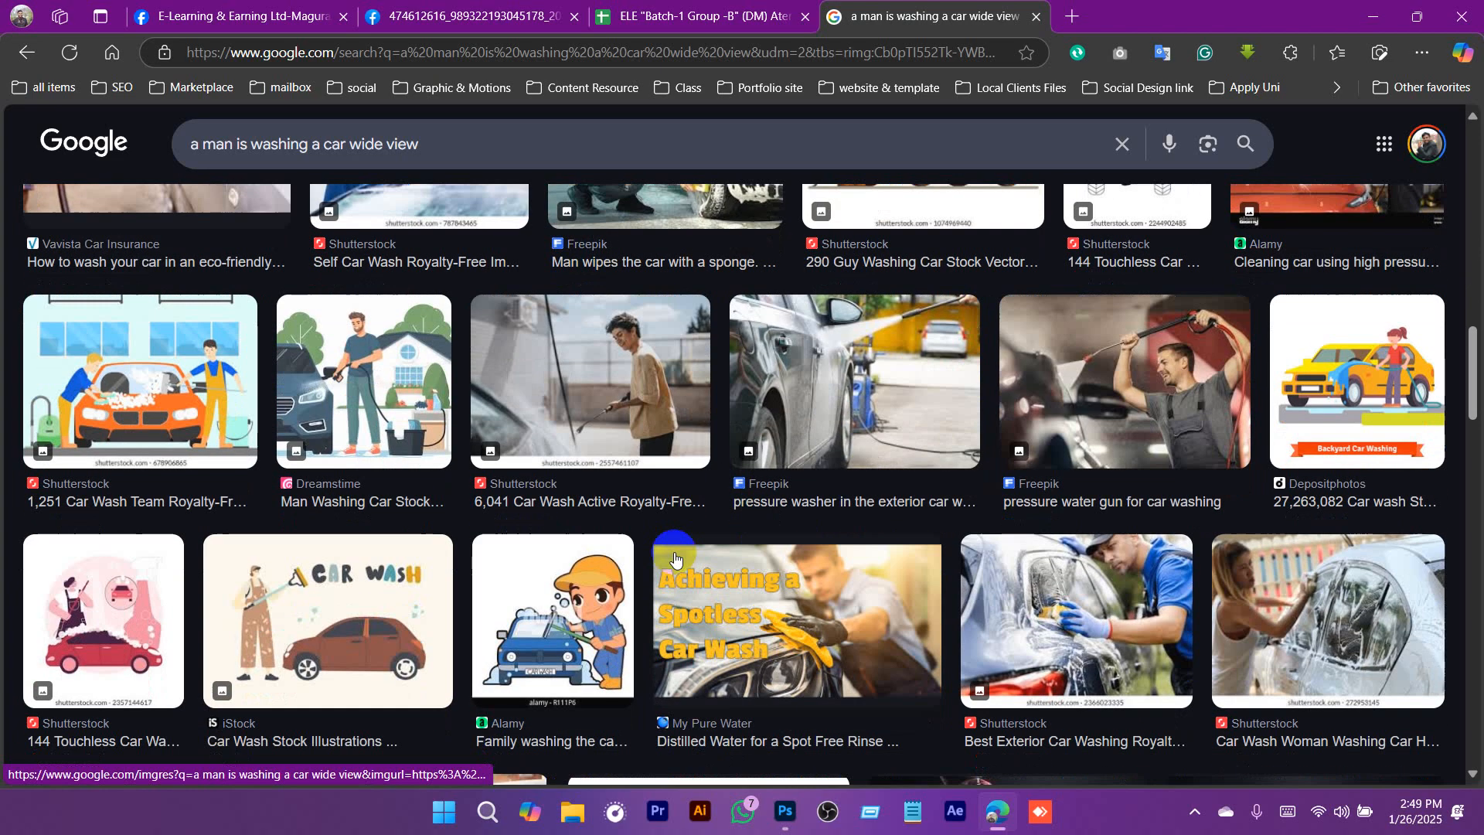
pyautogui.scroll(-3, 674, 558)
pyautogui.scroll(-6, 675, 558)
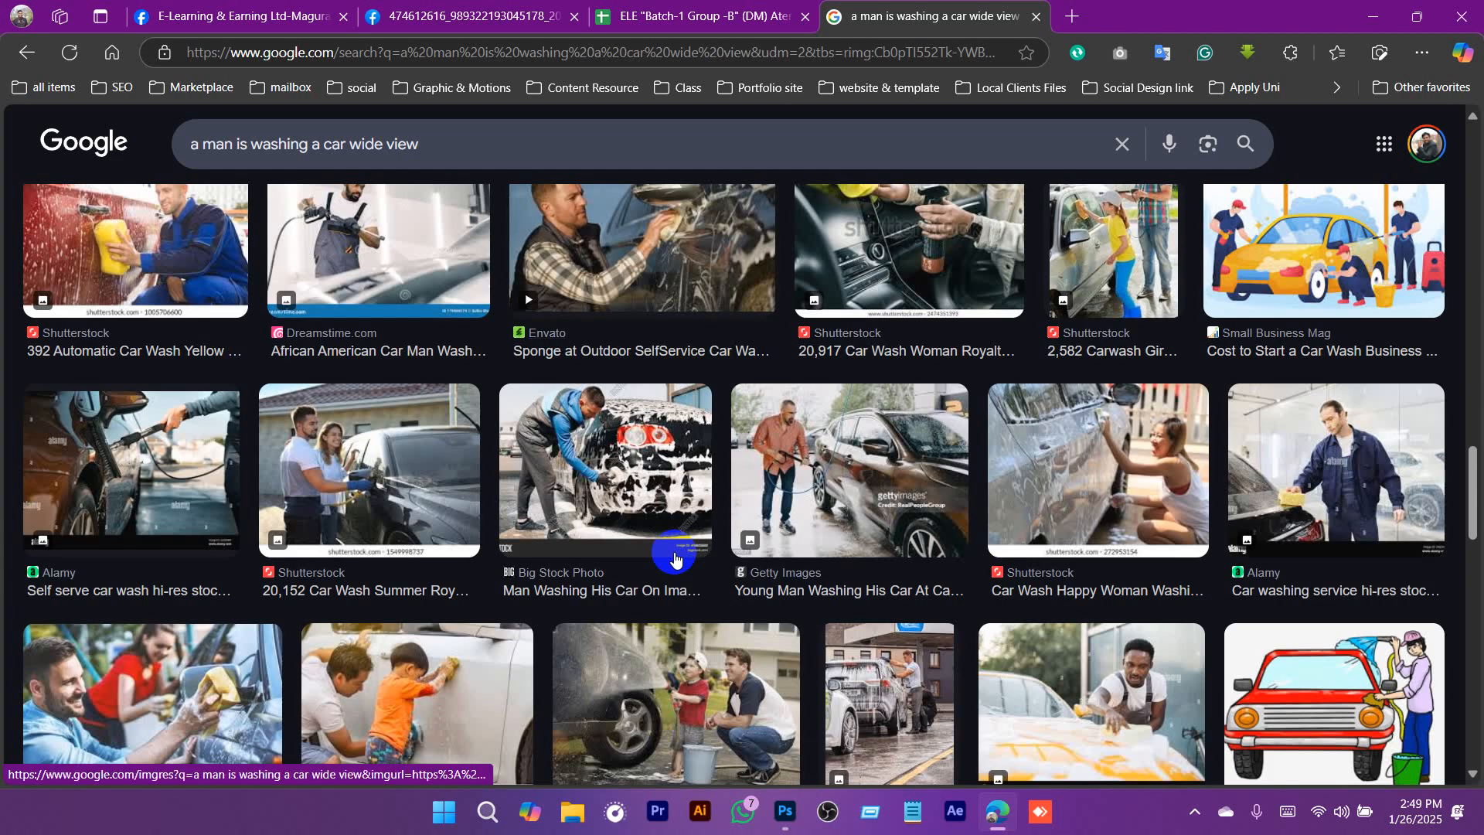
# Preview the Getty Images photo of a man in an orange shirt washing a dark car and copy the image.
pyautogui.click(817, 485)
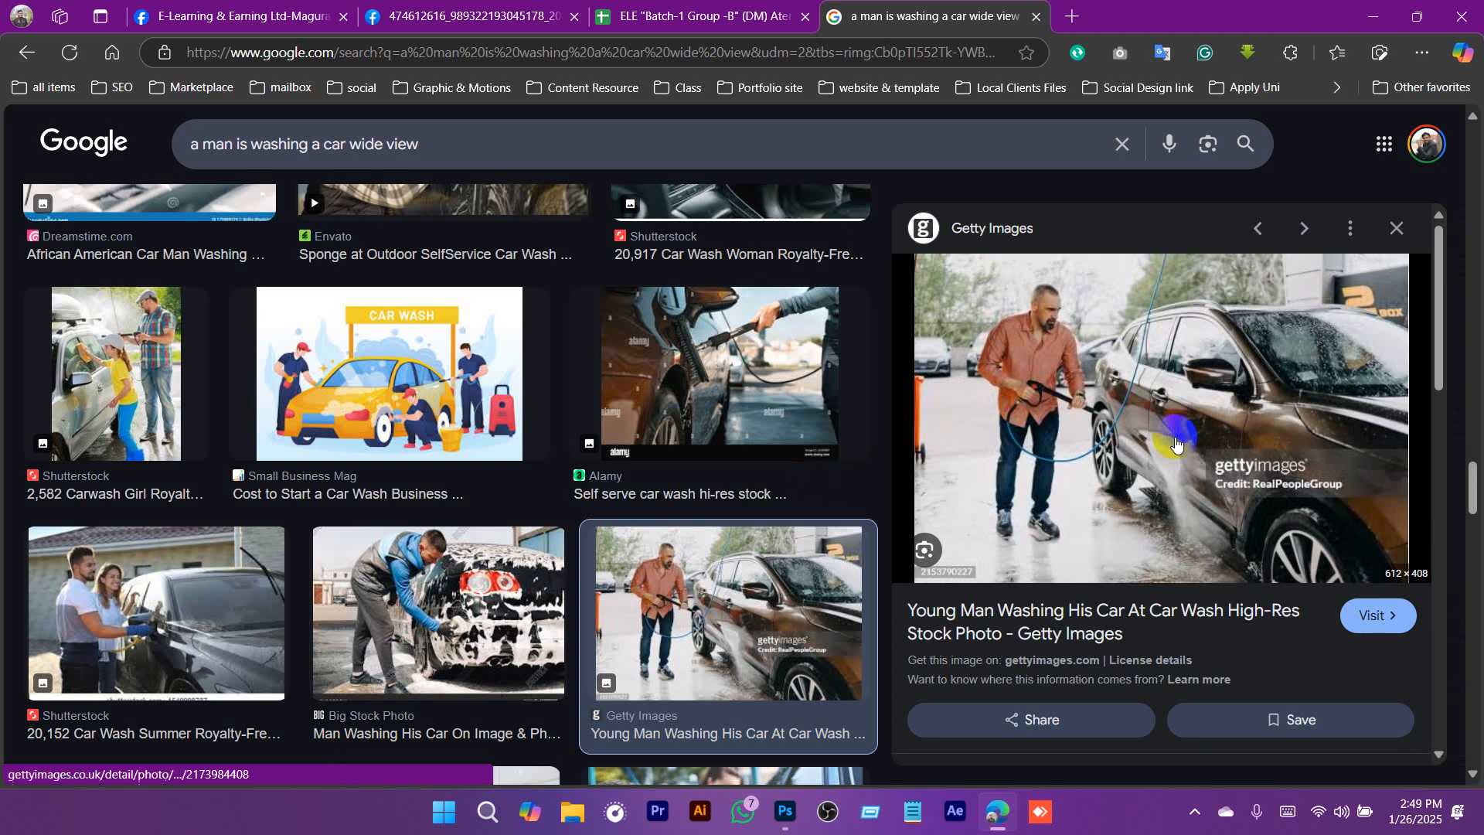
pyautogui.scroll(-4, 1171, 436)
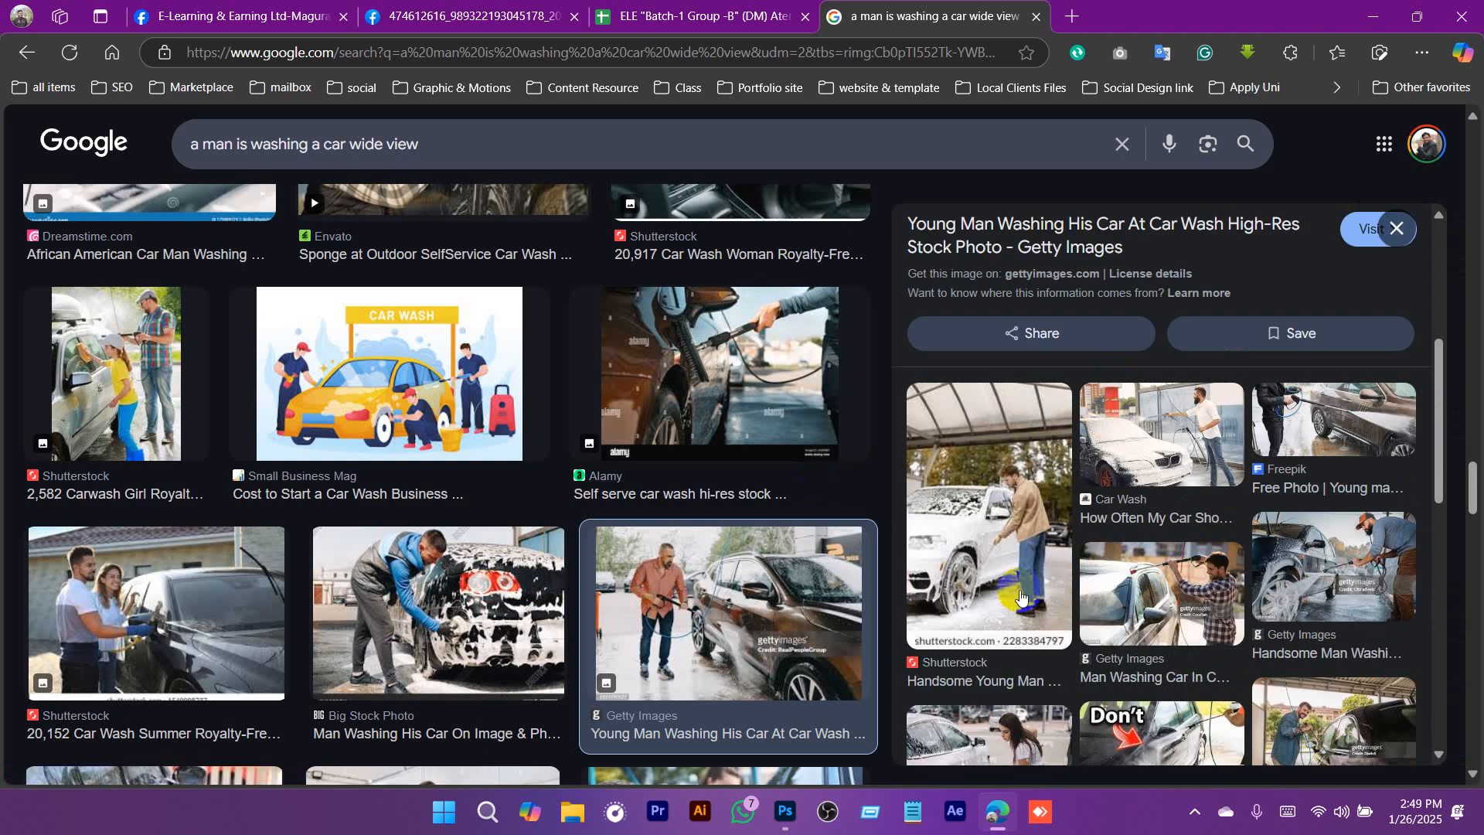
pyautogui.scroll(5, 1020, 596)
pyautogui.rightClick(1060, 331)
pyautogui.click(1153, 431)
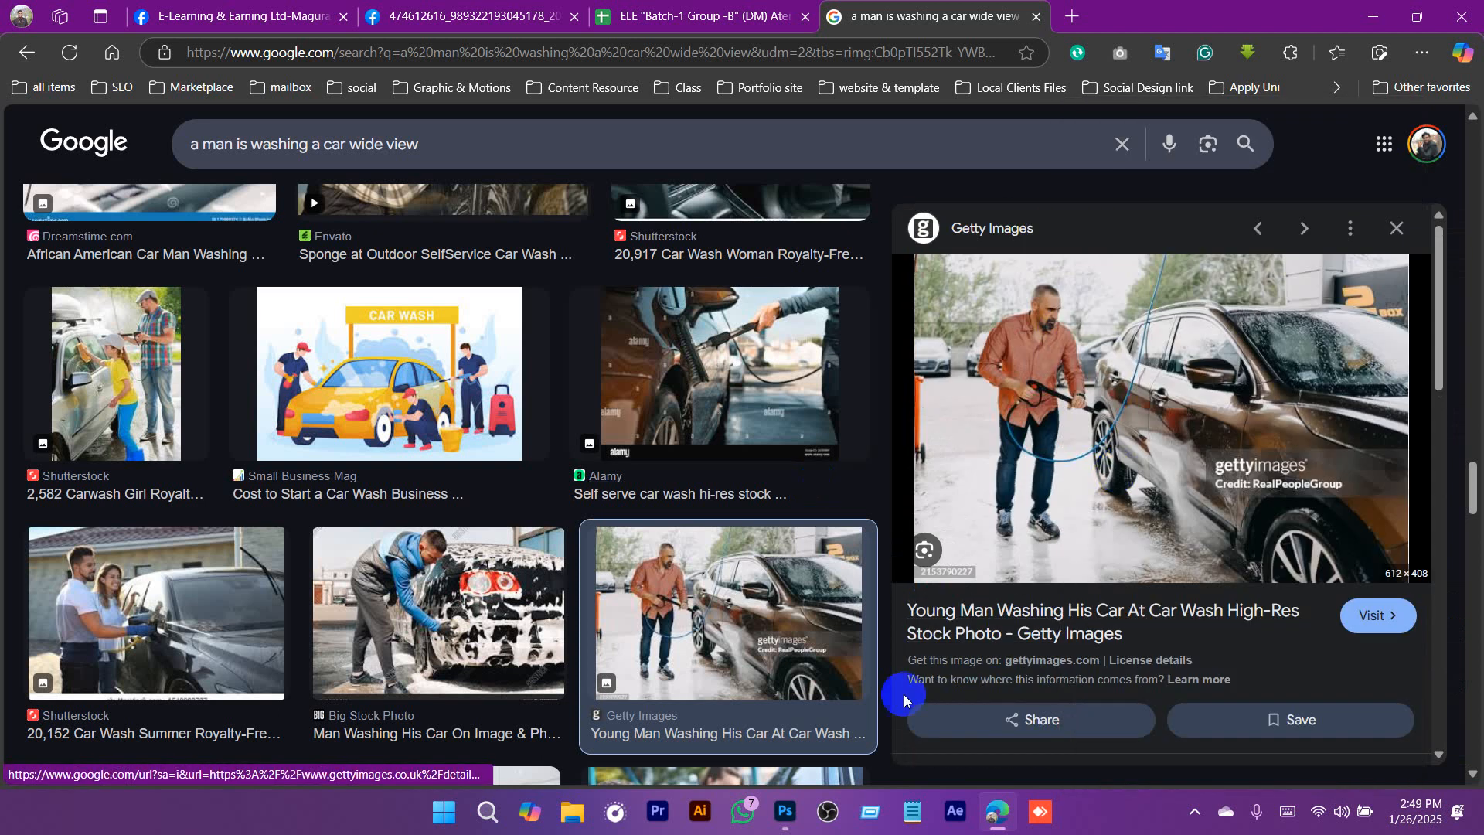
# Switch to Photoshop, paste the copied photo directly above the black pill layer Rectangle 2 and convert it to a smart object.
pyautogui.hotkey('alt', 'Tab')
pyautogui.click(1387, 465)
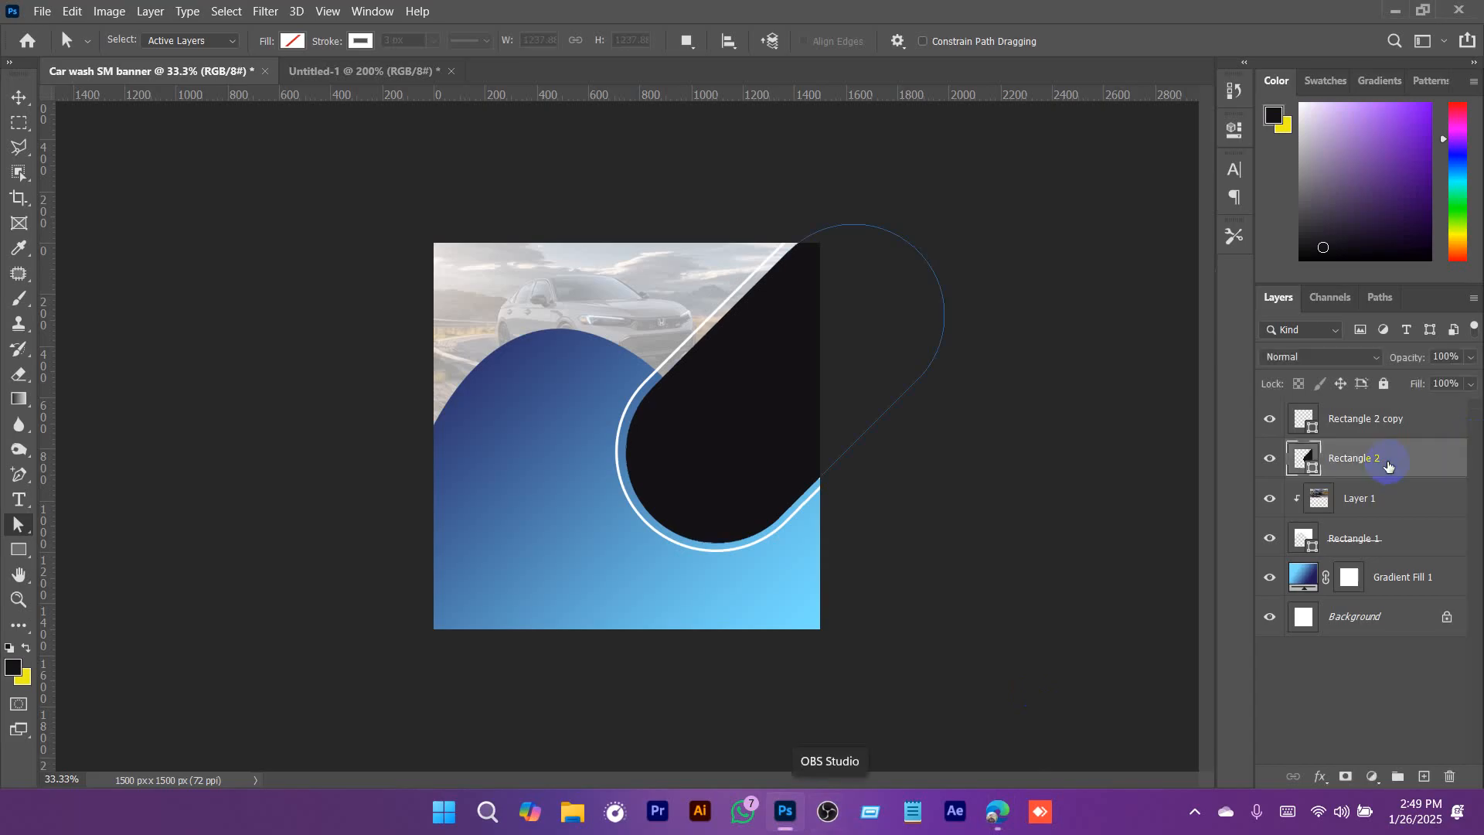
pyautogui.hotkey('ctrl', 'v')
pyautogui.press('v')
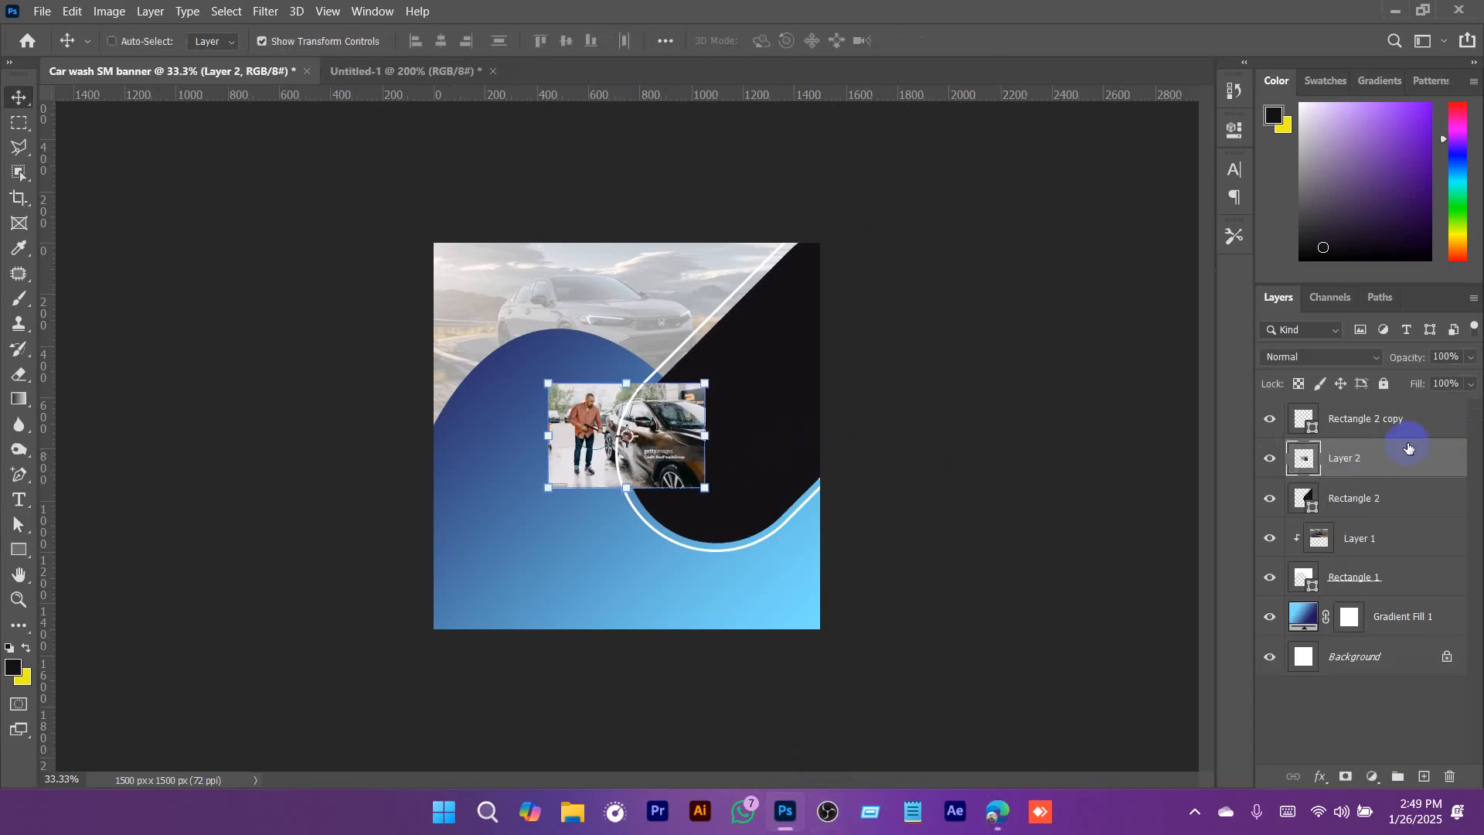
pyautogui.rightClick(1400, 458)
pyautogui.click(1237, 253)
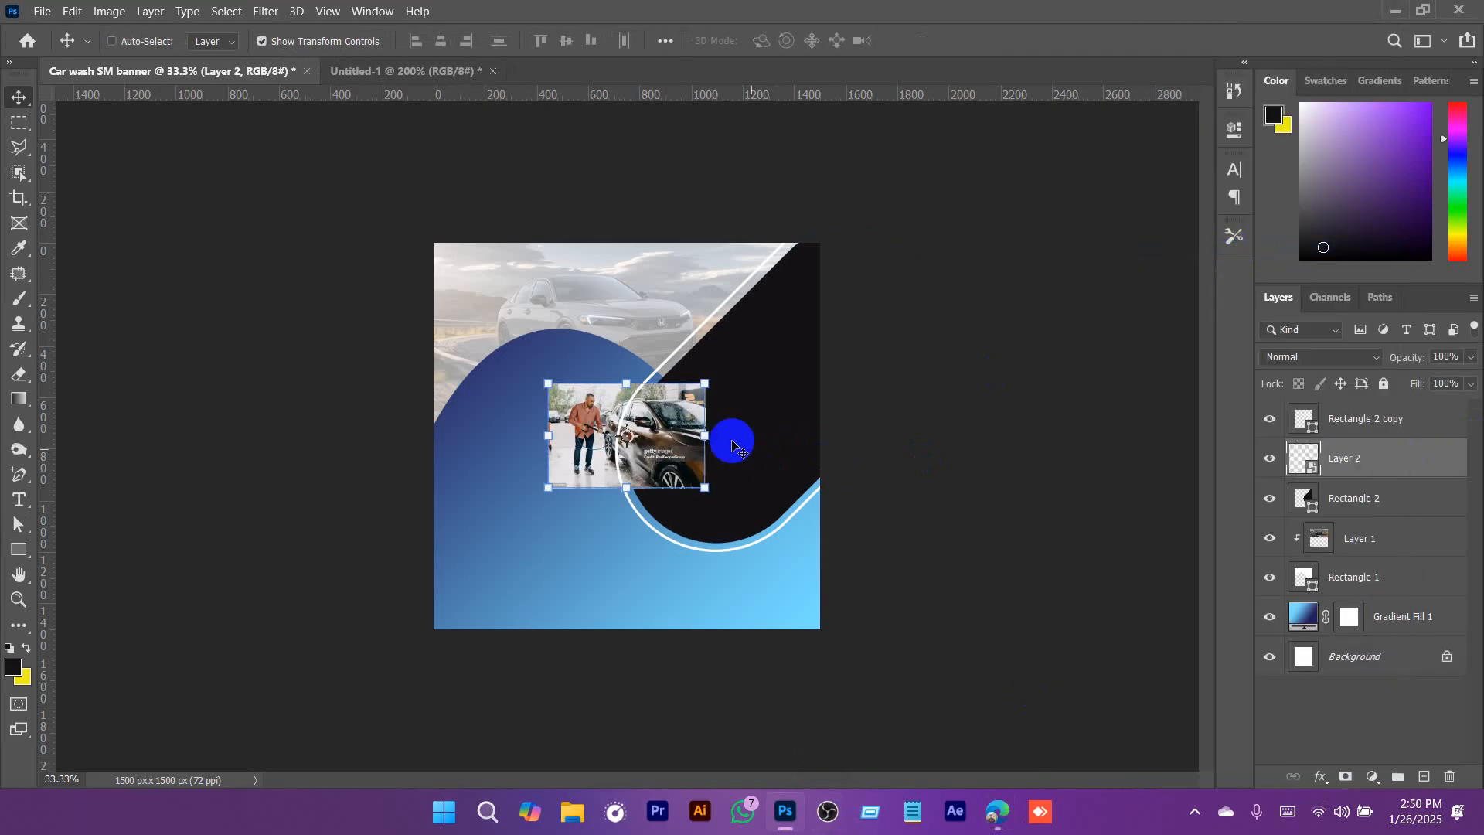
# Scale the pasted photo up to about 298% and position it so the man and car cover the black pill.
pyautogui.moveTo(704, 436); pyautogui.dragTo(973, 456)
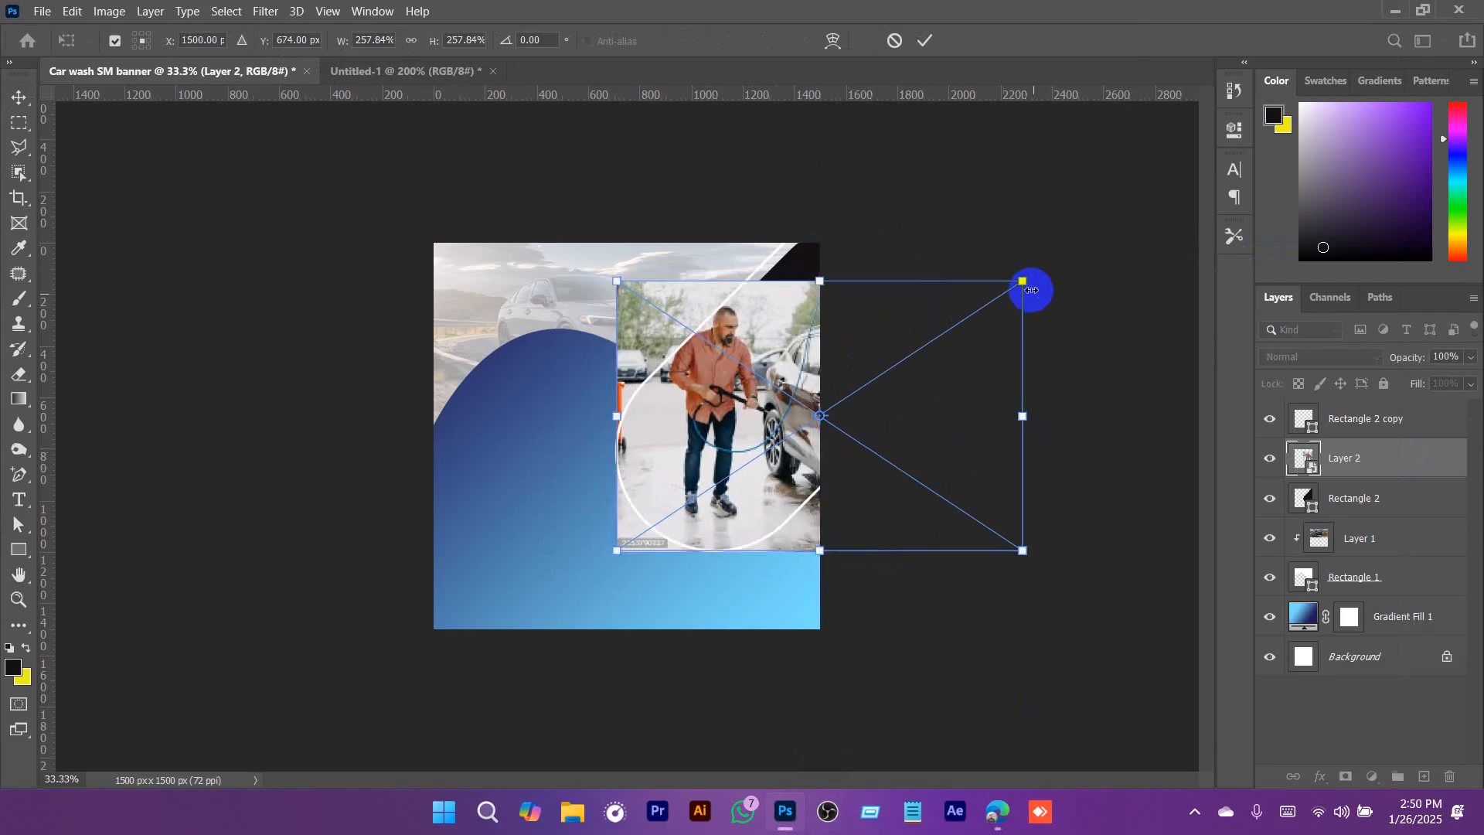
pyautogui.moveTo(1024, 282); pyautogui.dragTo(1088, 240)
pyautogui.moveTo(1005, 443); pyautogui.dragTo(951, 424)
pyautogui.click(925, 41)
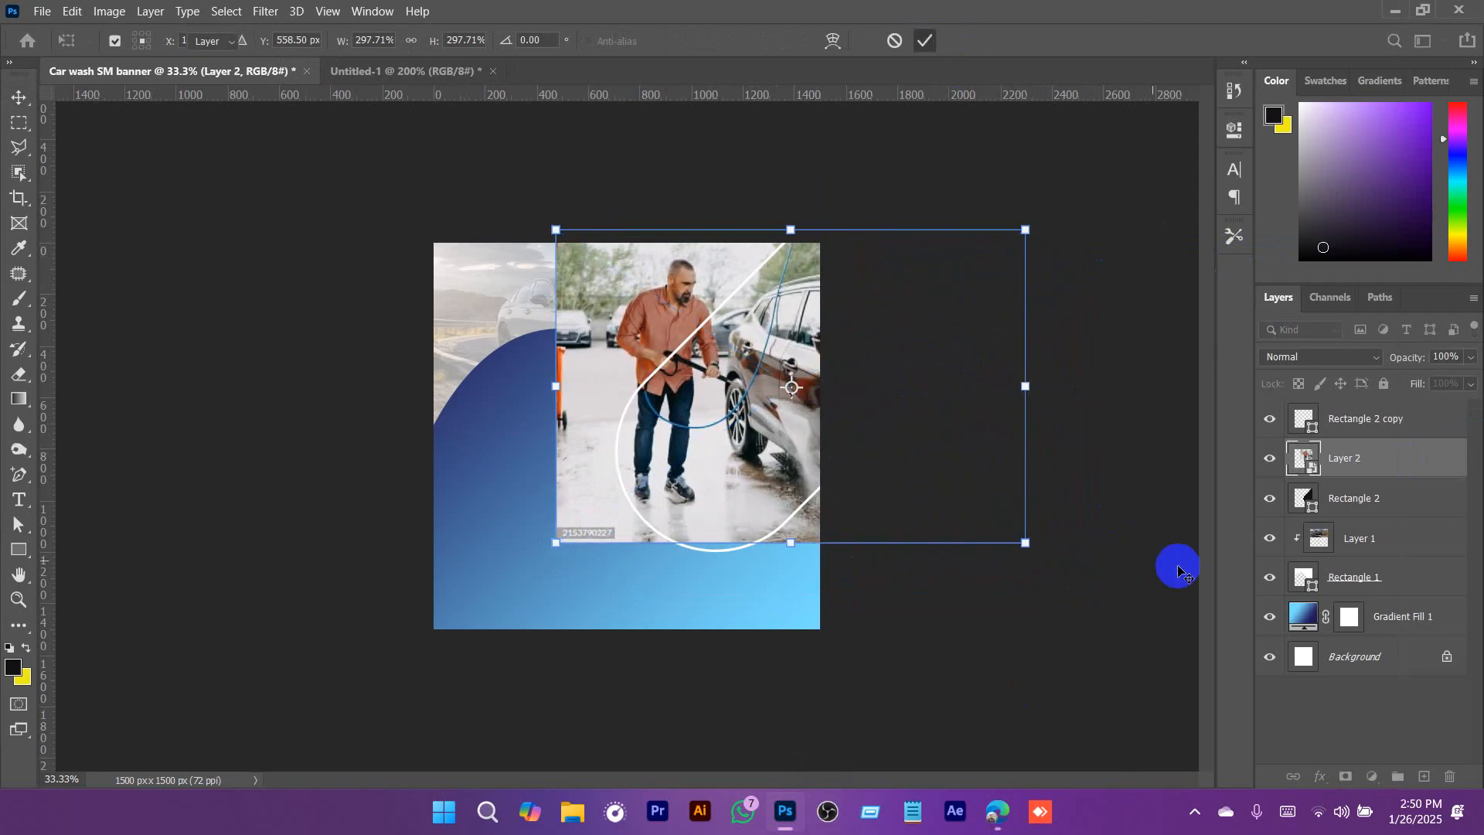
# Clip the photo to the black pill, shift it slightly down inside the frame and deselect the layer.
pyautogui.rightClick(1371, 473)
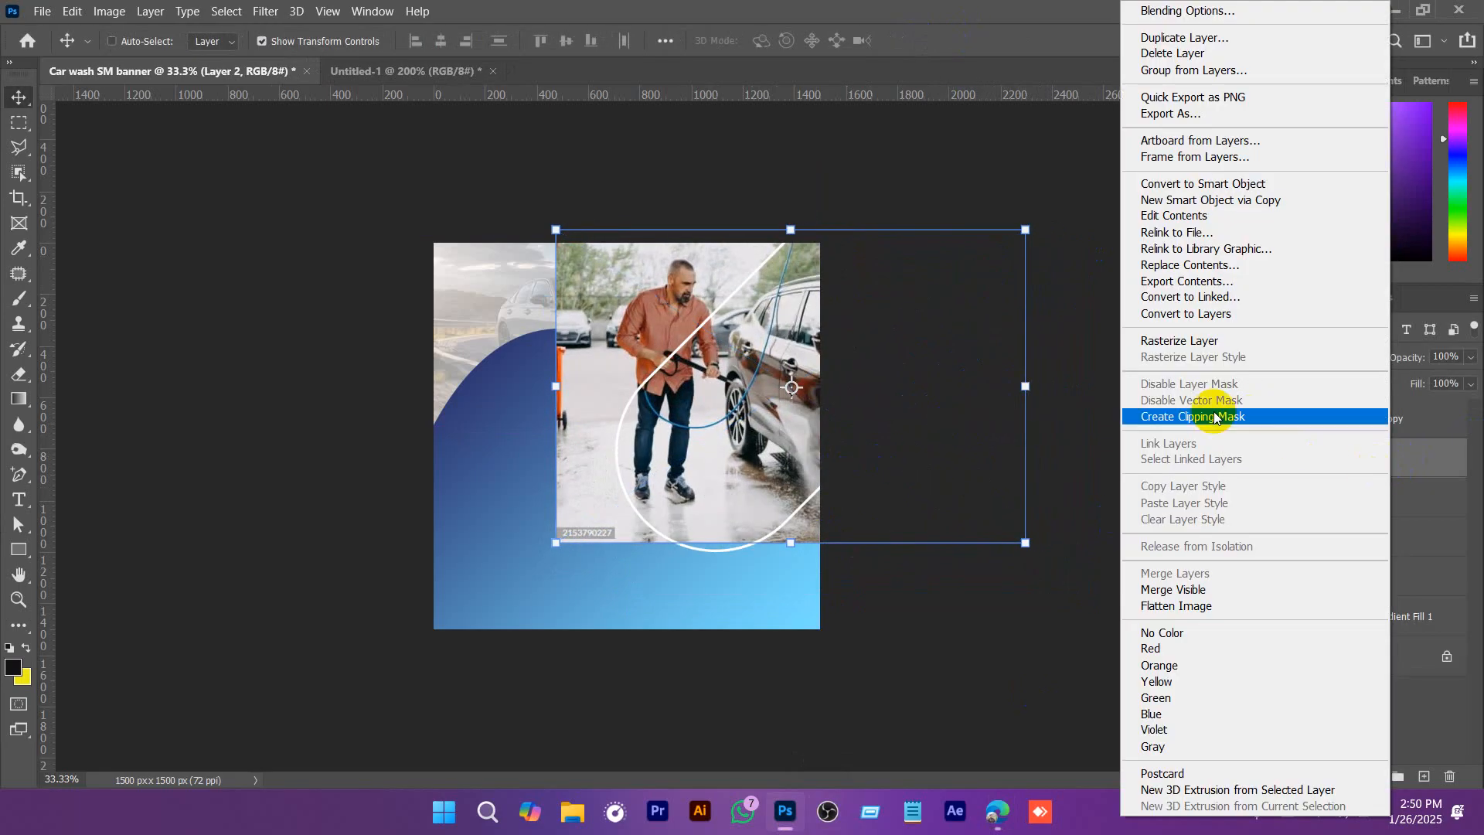
pyautogui.click(1218, 414)
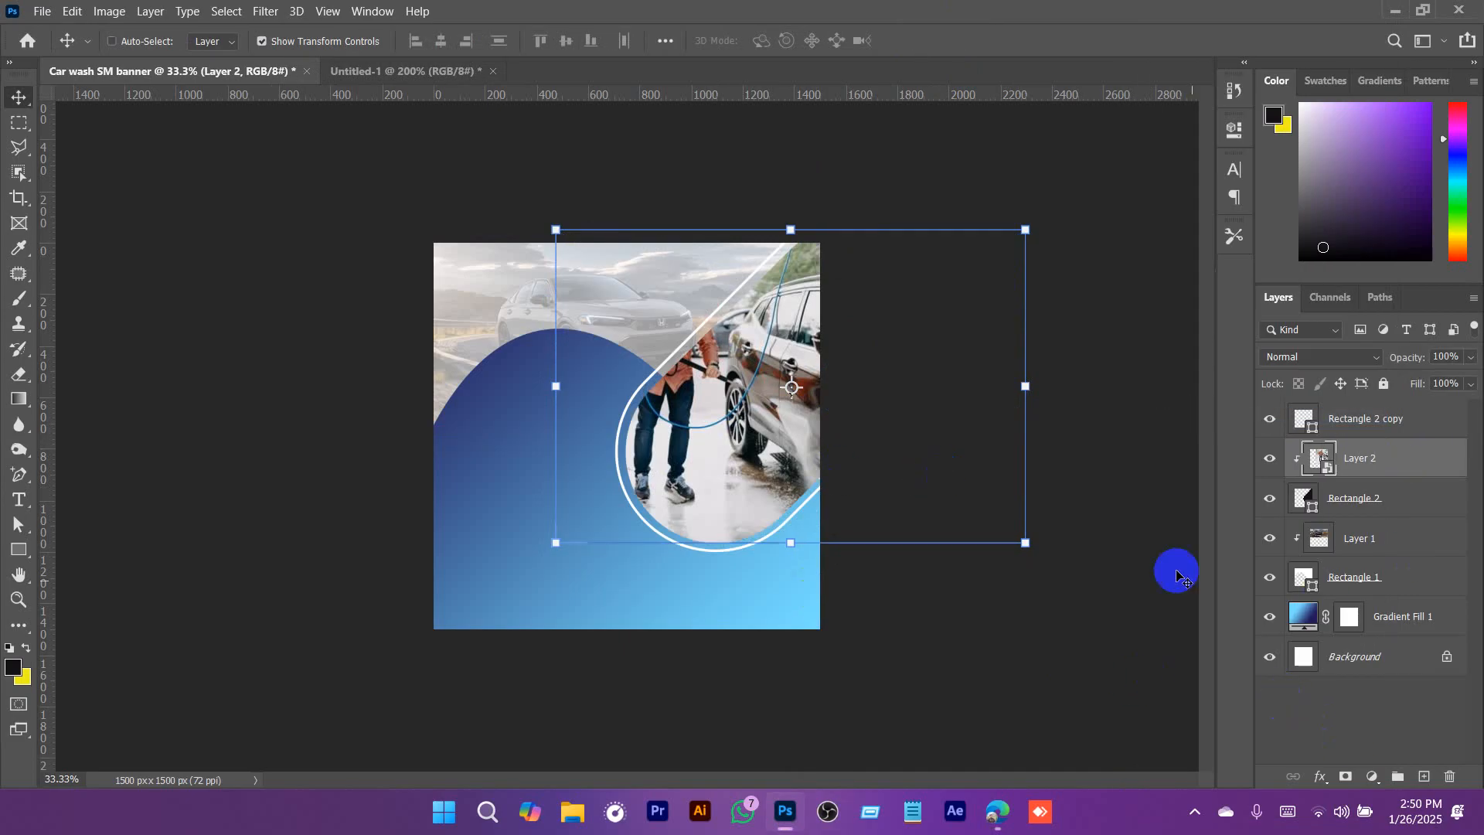
pyautogui.hotkey('ctrl', '+')
pyautogui.moveTo(818, 483); pyautogui.dragTo(800, 500)
pyautogui.click(1353, 730)
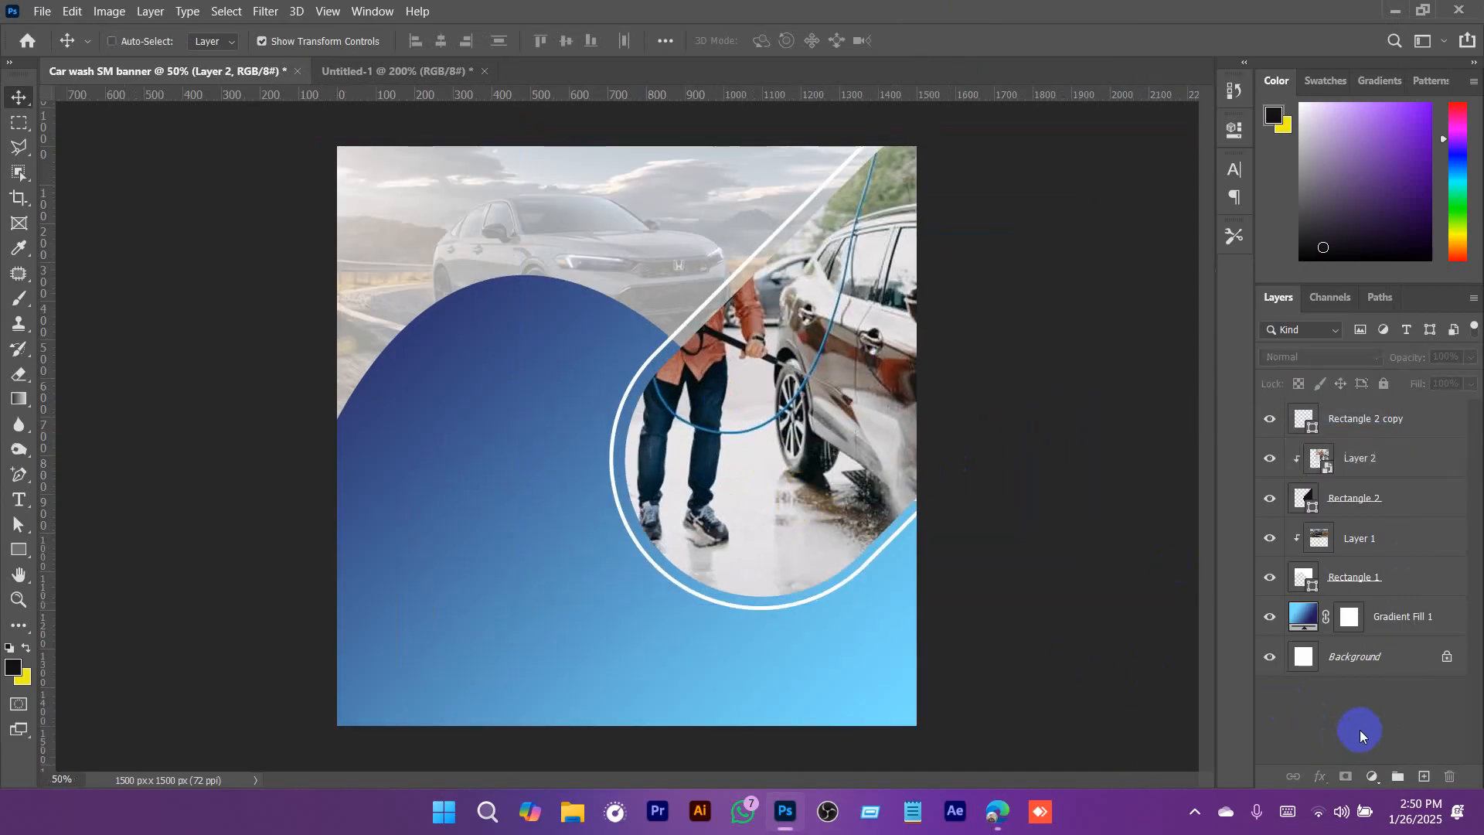
# Try enlarging the clipped photo to about 321% inside the pill frame.
pyautogui.click(1387, 471)
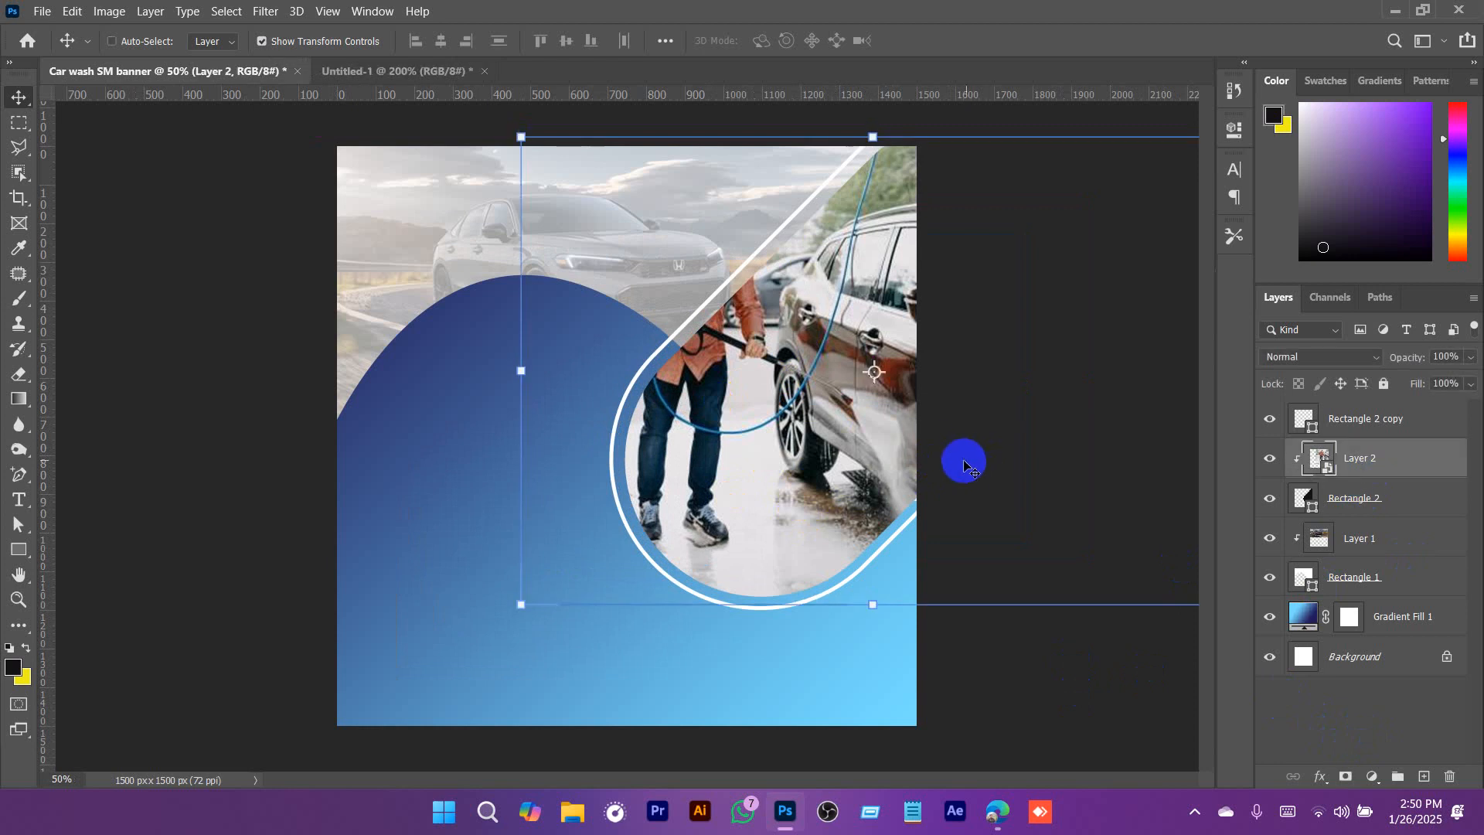
pyautogui.hotkey('ctrl', '-')
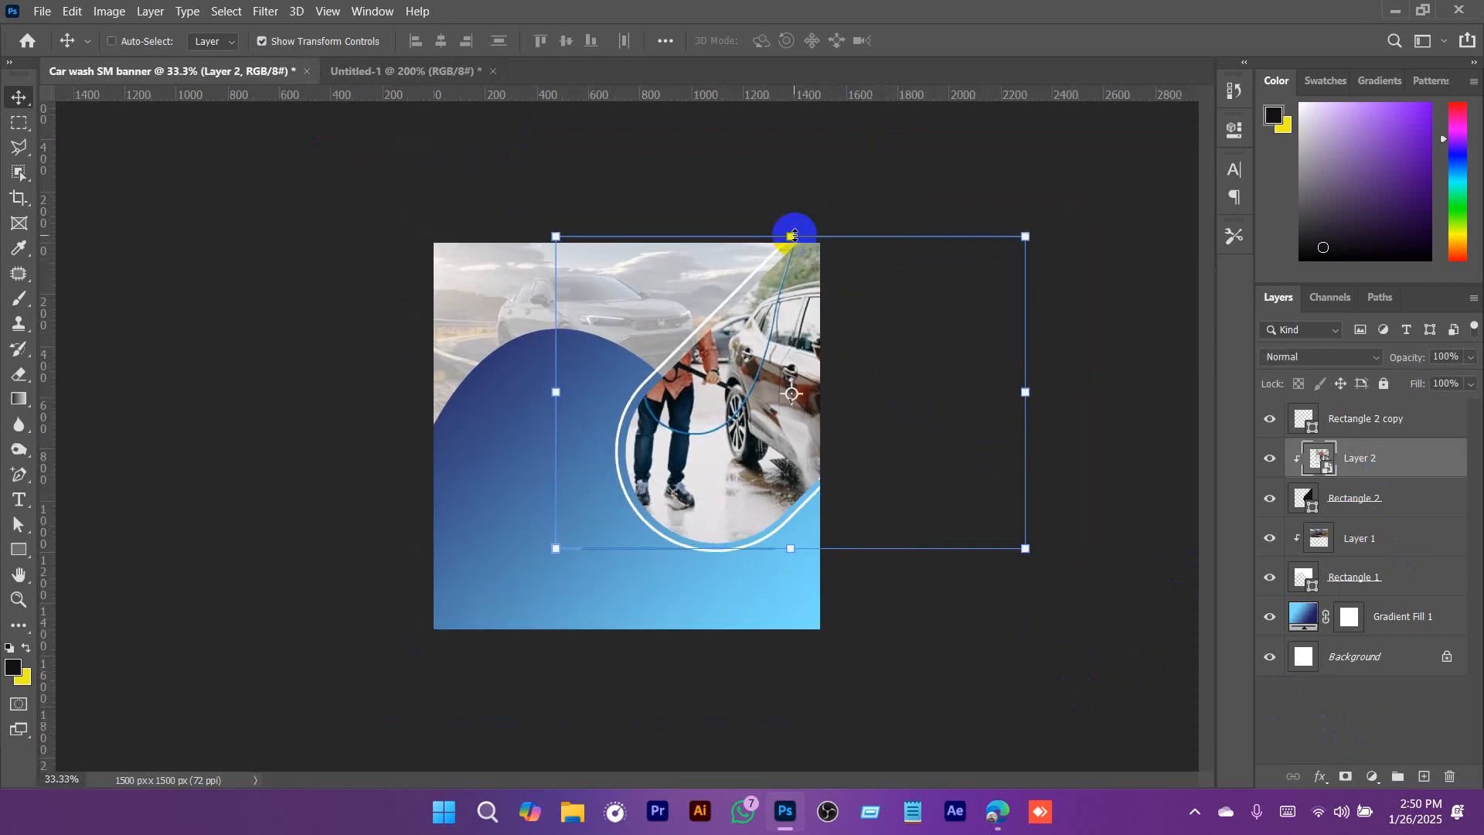
pyautogui.moveTo(800, 223); pyautogui.dragTo(799, 224)
pyautogui.hotkey('ctrl', '+')
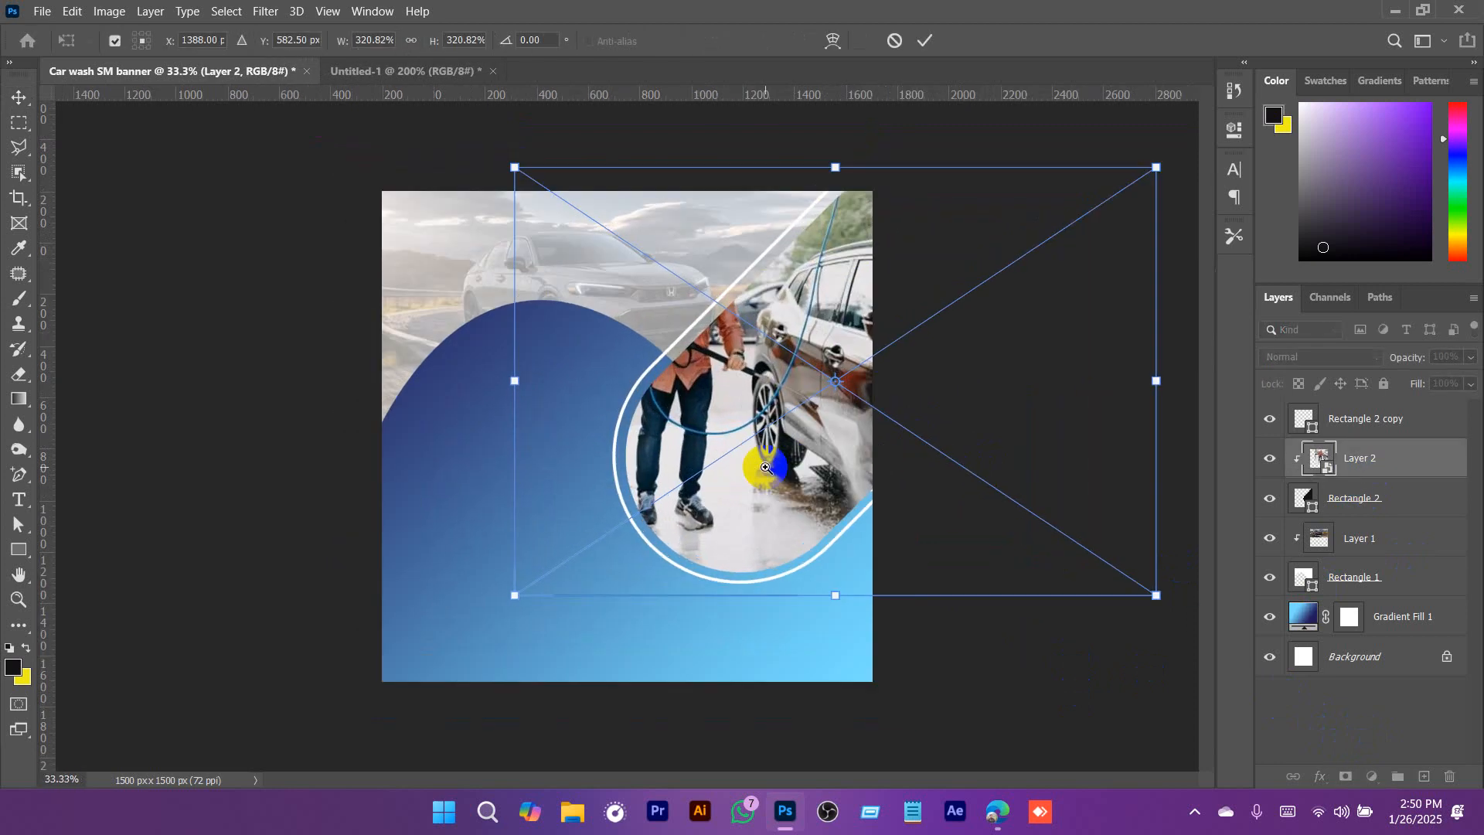
pyautogui.moveTo(812, 480); pyautogui.dragTo(822, 481)
pyautogui.moveTo(885, 118); pyautogui.dragTo(885, 133)
pyautogui.moveTo(864, 470); pyautogui.dragTo(855, 471)
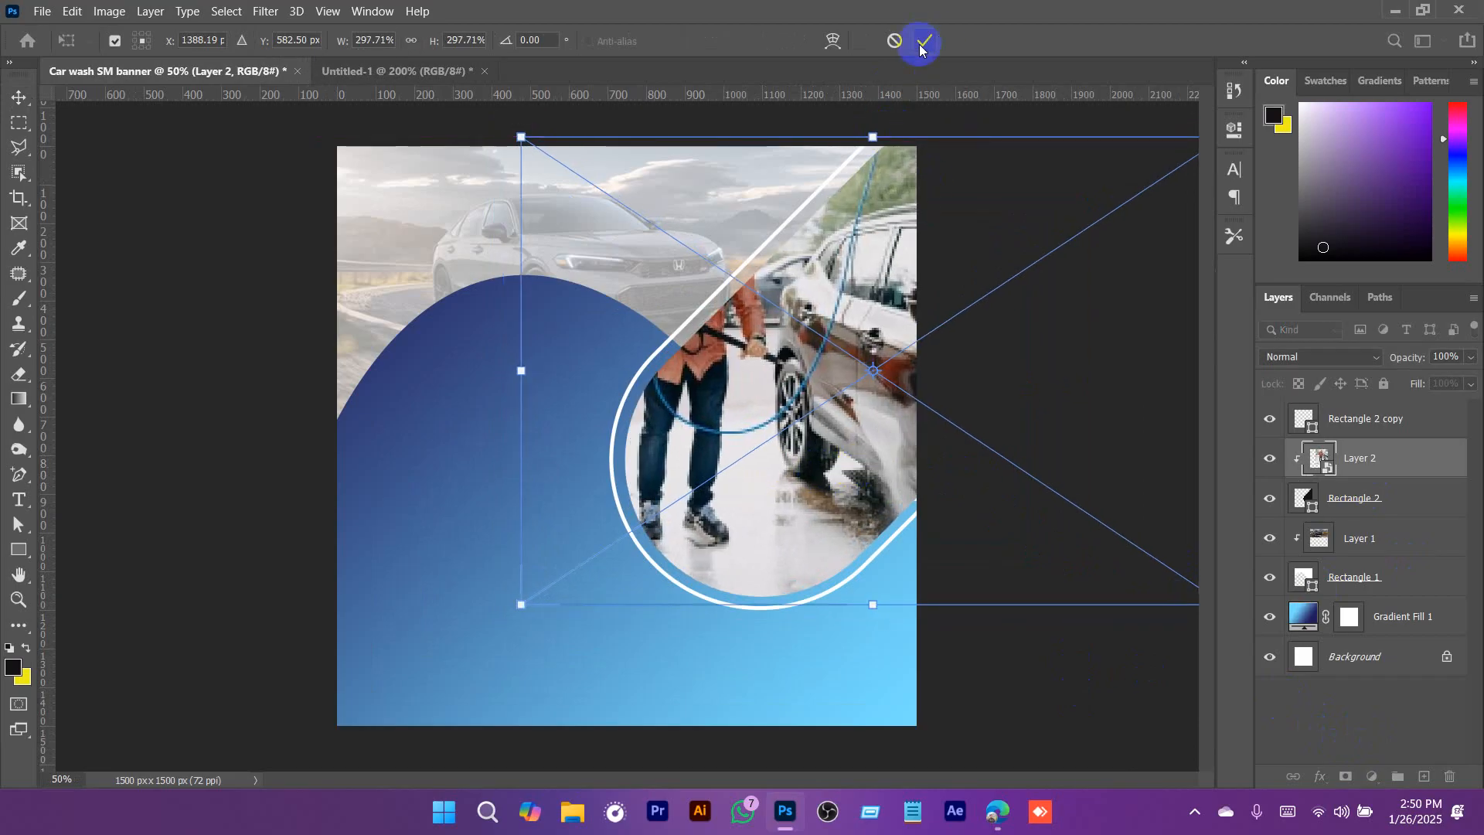
pyautogui.click(922, 50)
pyautogui.press('a')
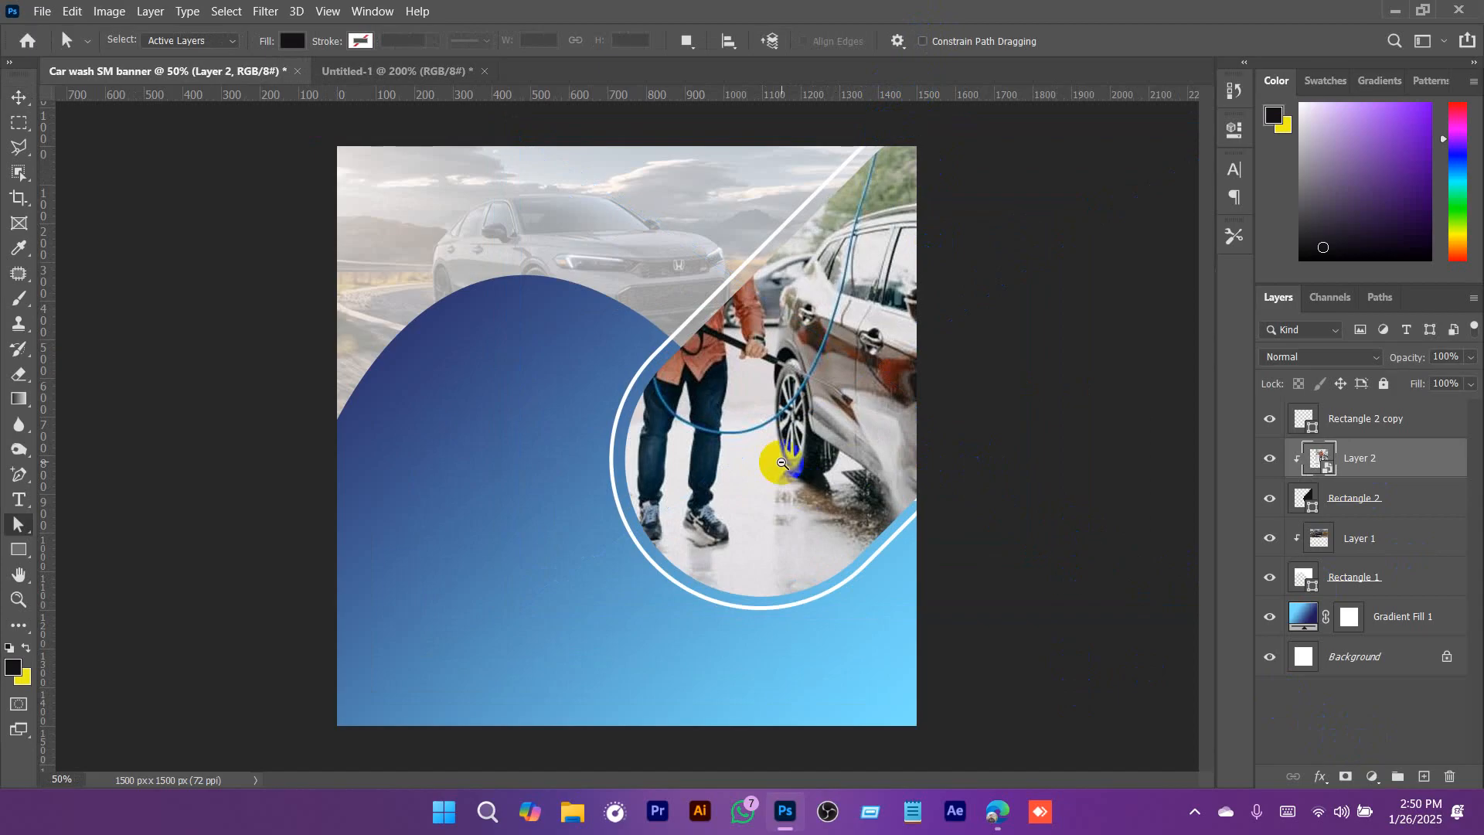
pyautogui.keyDown('ctrl'); pyautogui.keyDown('alt'); pyautogui.click(783, 462); pyautogui.keyUp('alt'); pyautogui.keyUp('ctrl')
pyautogui.click(1302, 722)
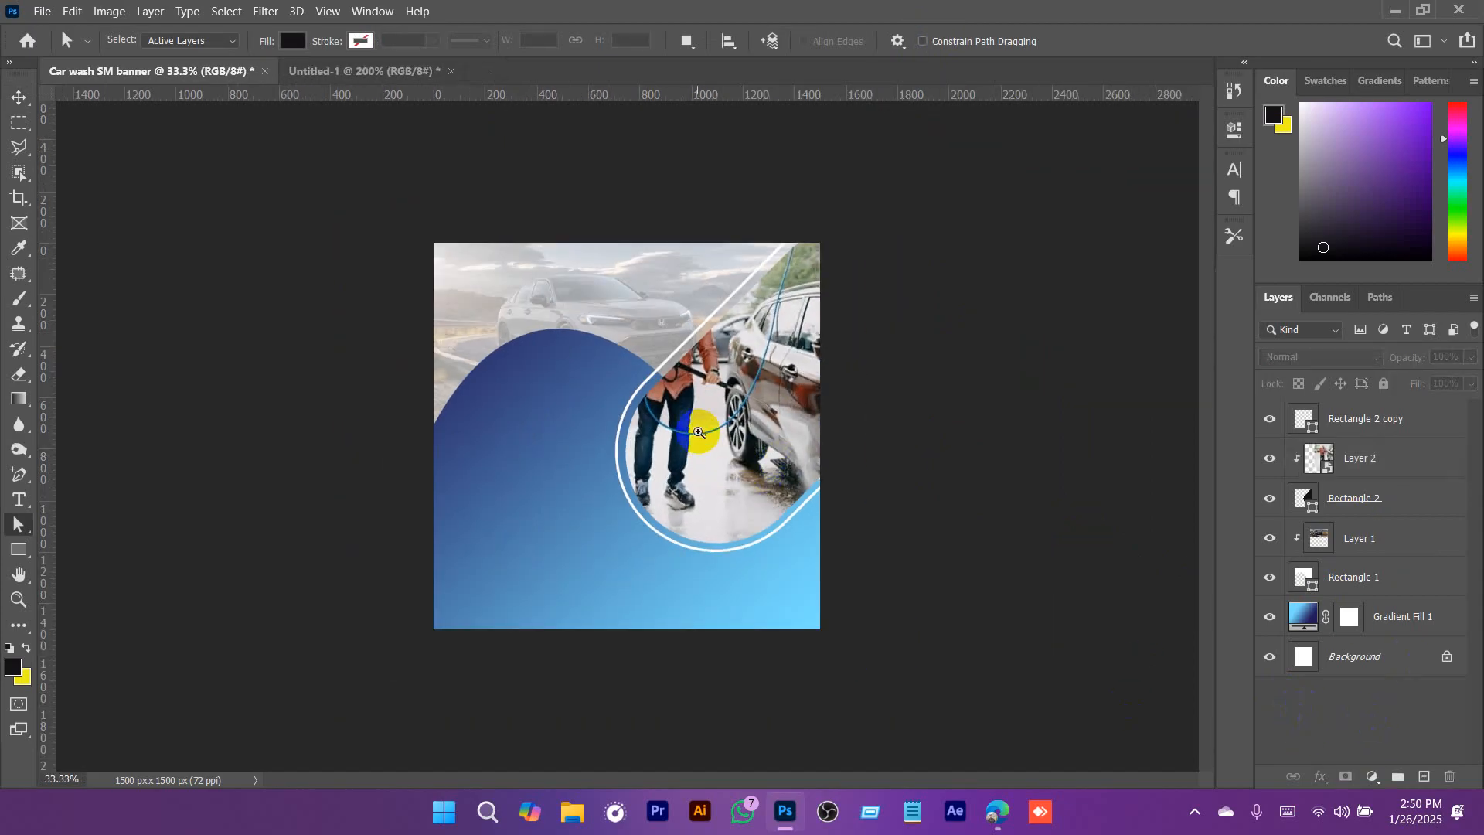
# Check the wave's edge and remaining elements in the reference design, Untitled-1, and return to the car wash banner.
pyautogui.hotkey('ctrl', '+')
pyautogui.moveTo(801, 111); pyautogui.dragTo(293, 124)
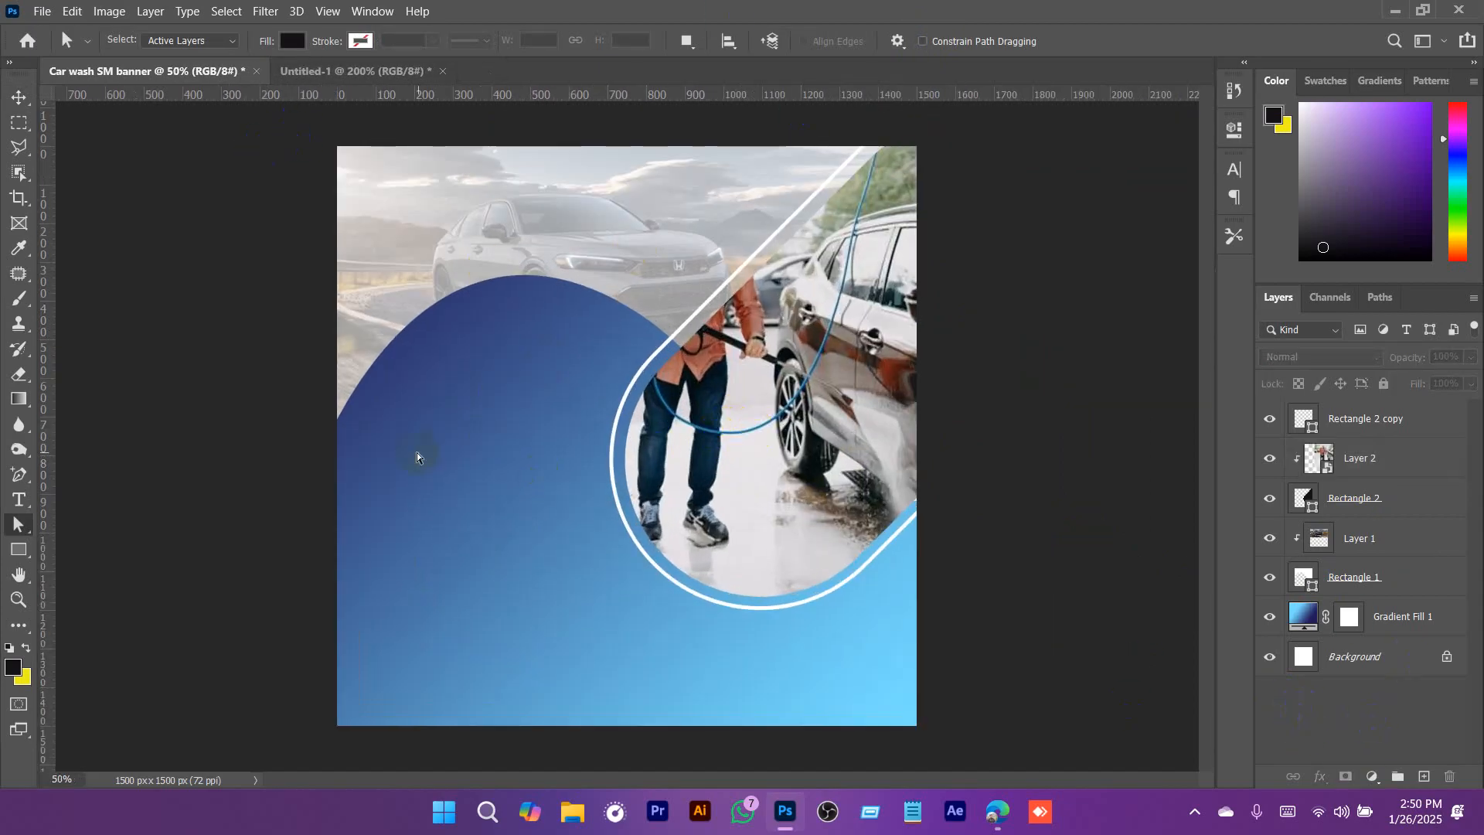
pyautogui.click(329, 71)
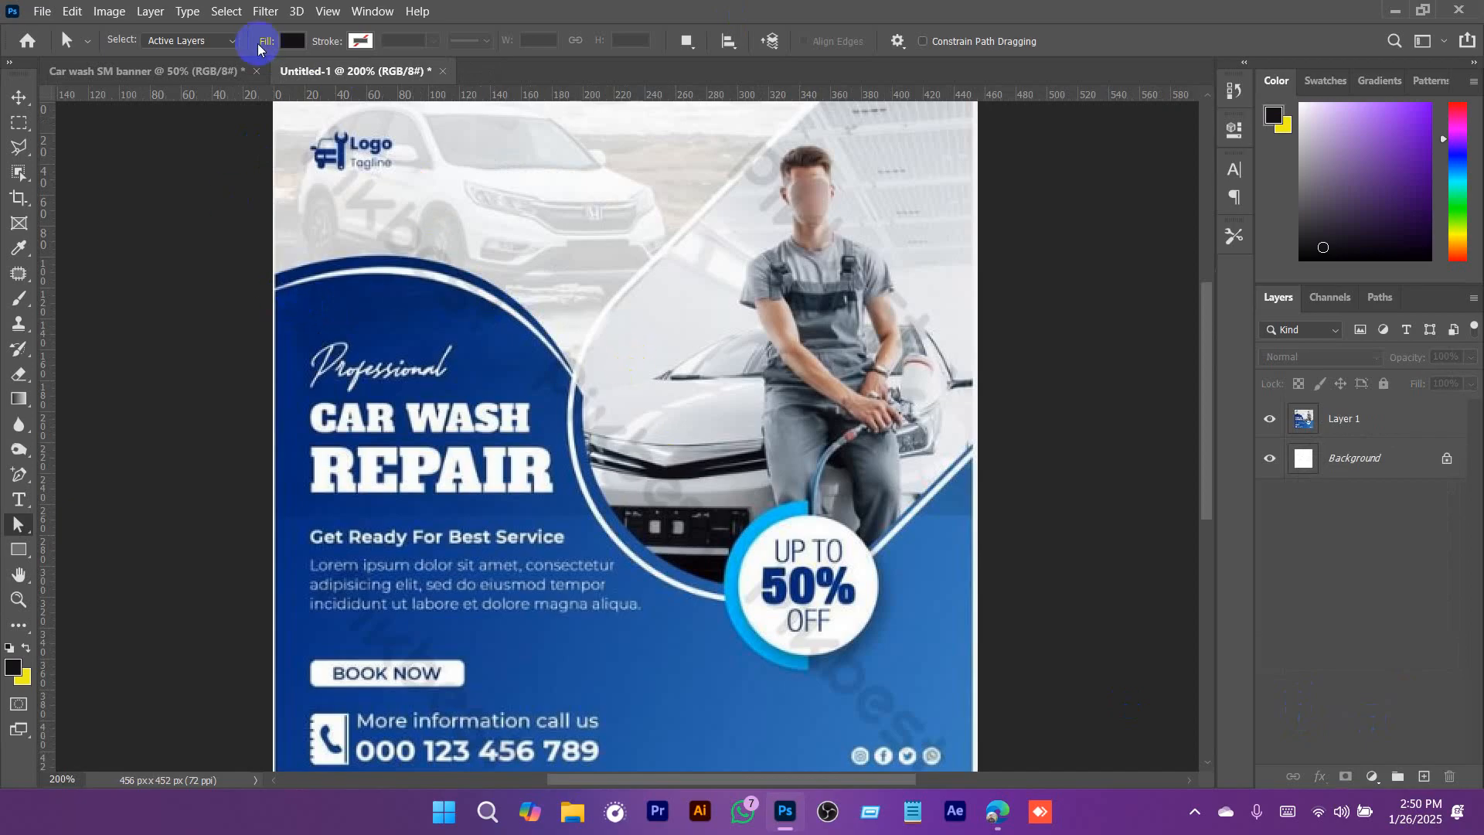
pyautogui.click(147, 70)
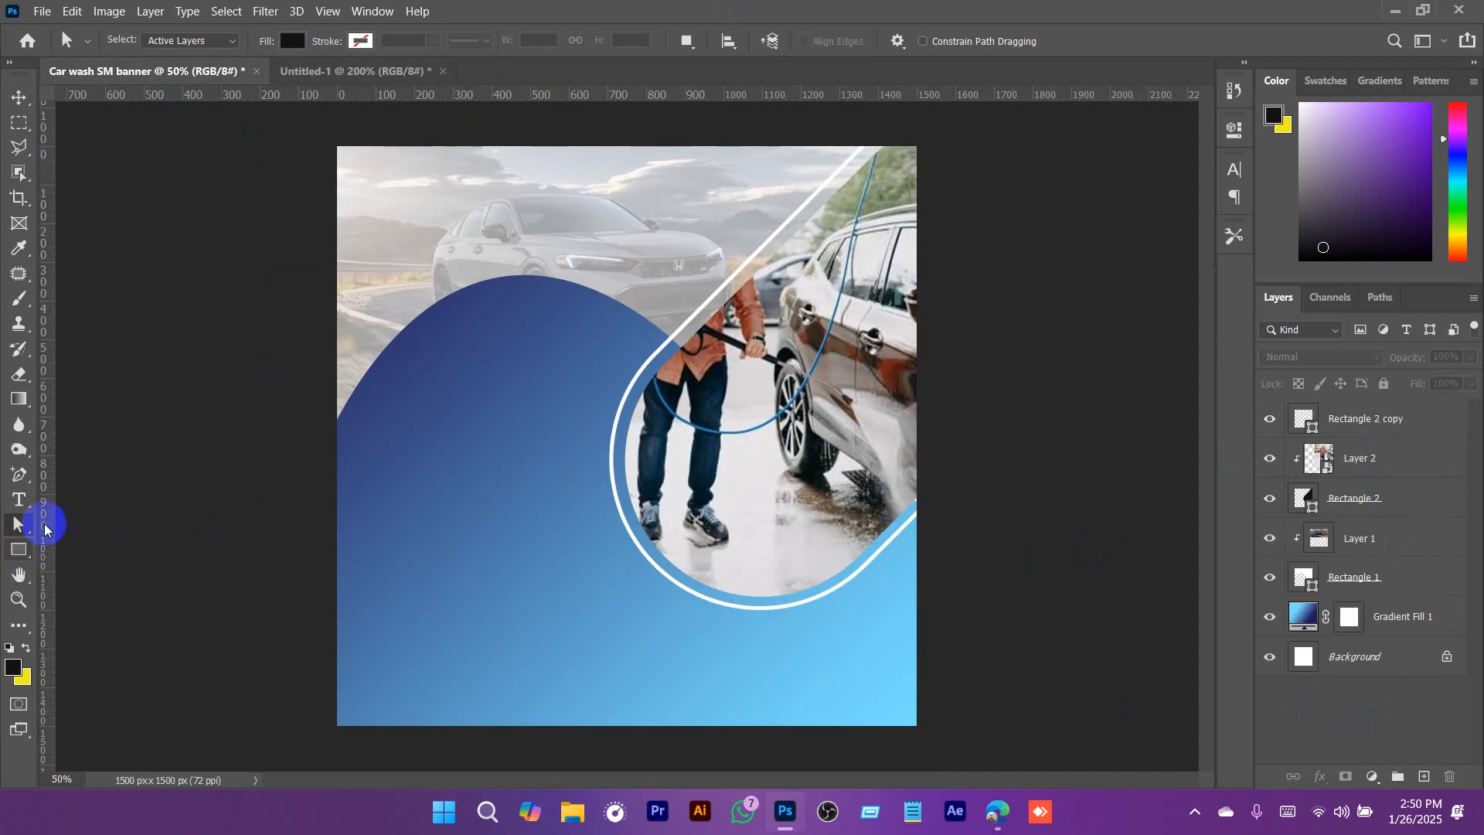
# Draw a black ellipse about 745 × 610 px and move it left over the crest of the blue wave.
pyautogui.click(20, 550)
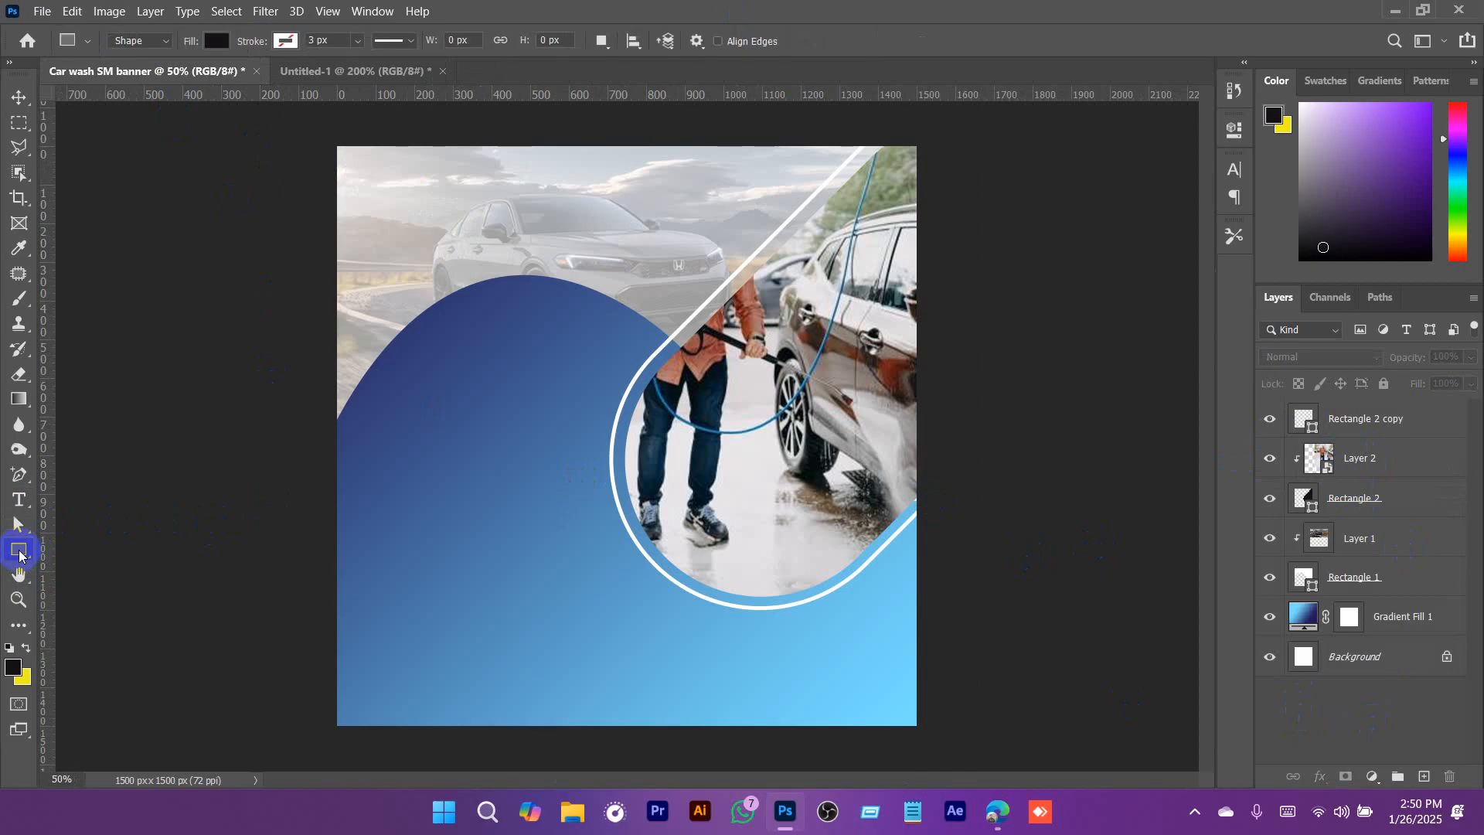
pyautogui.rightClick(19, 551)
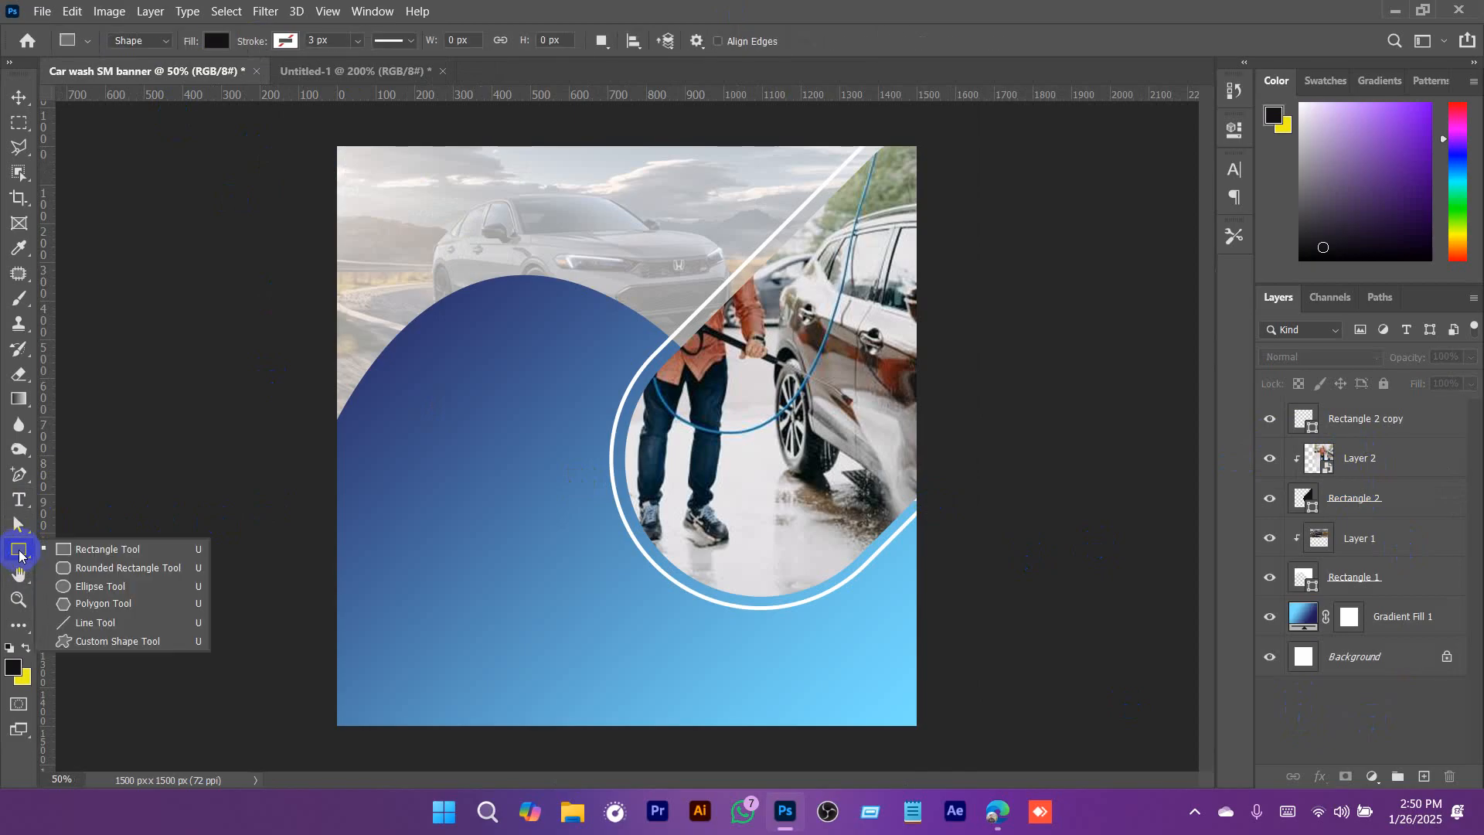
pyautogui.click(109, 586)
pyautogui.moveTo(430, 284); pyautogui.dragTo(715, 518)
pyautogui.click(1188, 125)
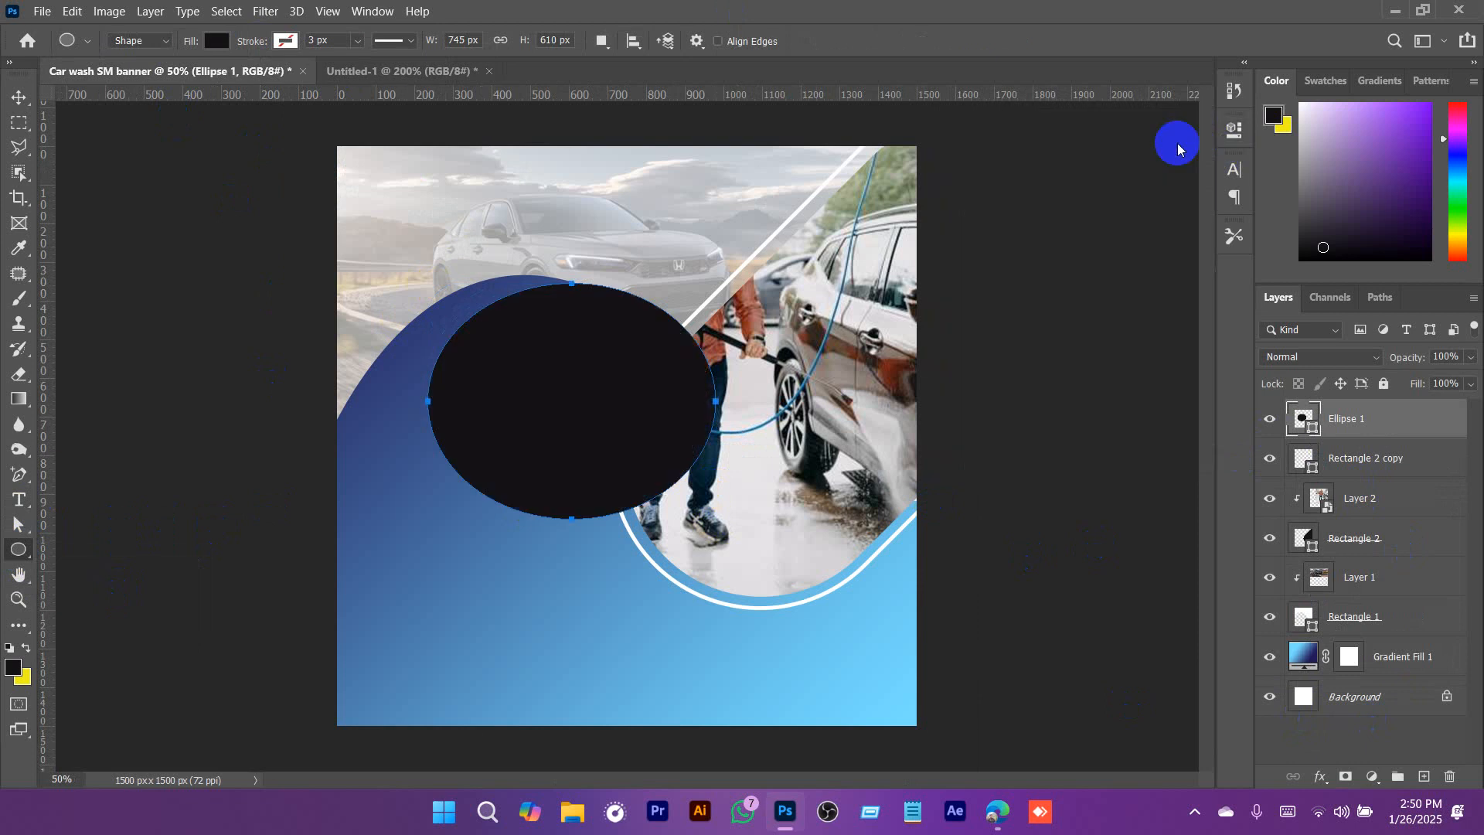
pyautogui.press('v')
pyautogui.keyDown('ctrl'); pyautogui.click(609, 437); pyautogui.keyUp('ctrl')
pyautogui.moveTo(609, 437); pyautogui.dragTo(583, 455)
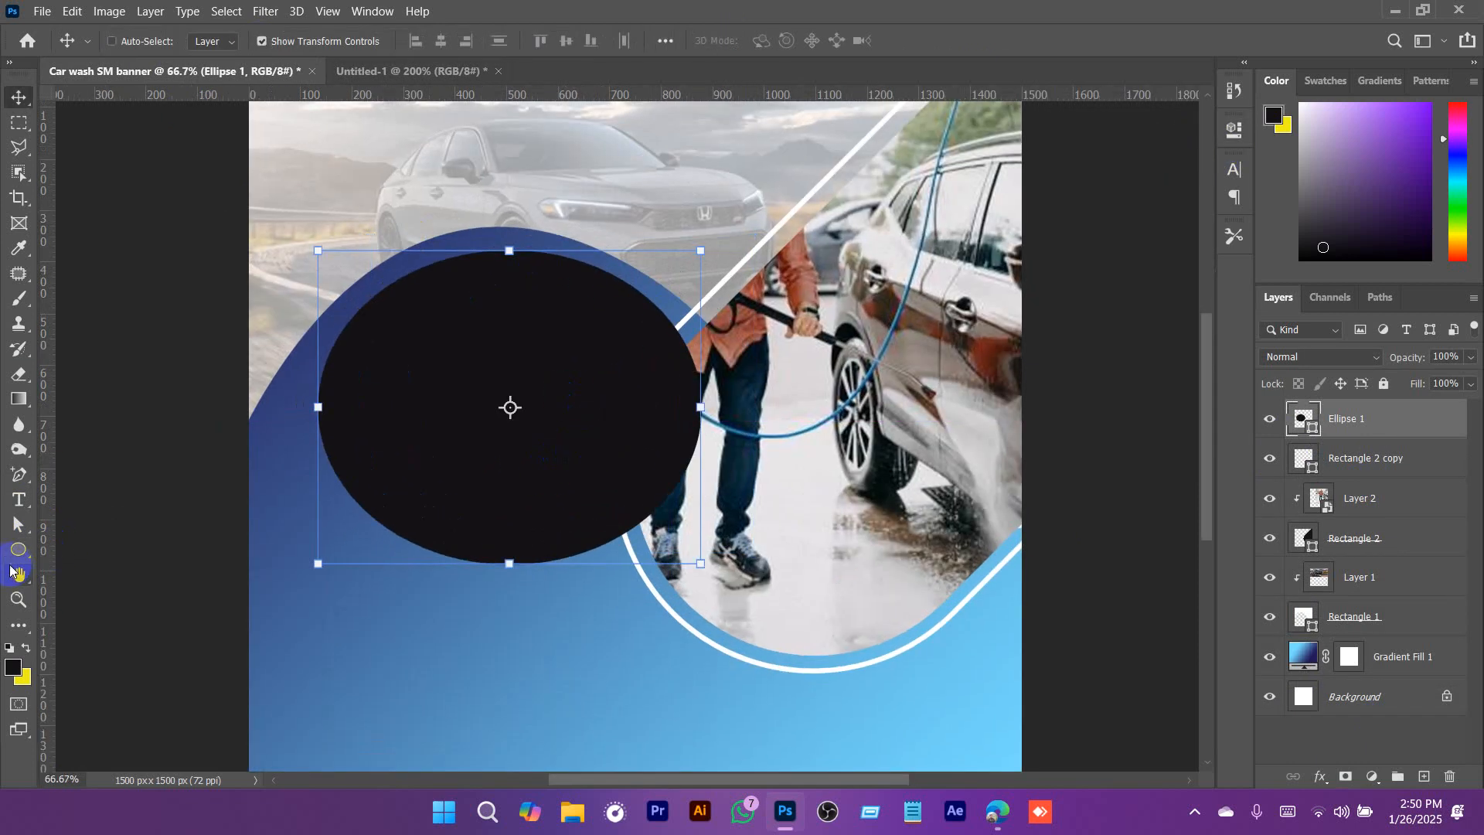
# Reshape the ellipse into a thin arched crescent by raising its lower anchor point close to the upper one and extending its handles.
pyautogui.rightClick(19, 526)
pyautogui.click(59, 546)
pyautogui.rightClick(18, 526)
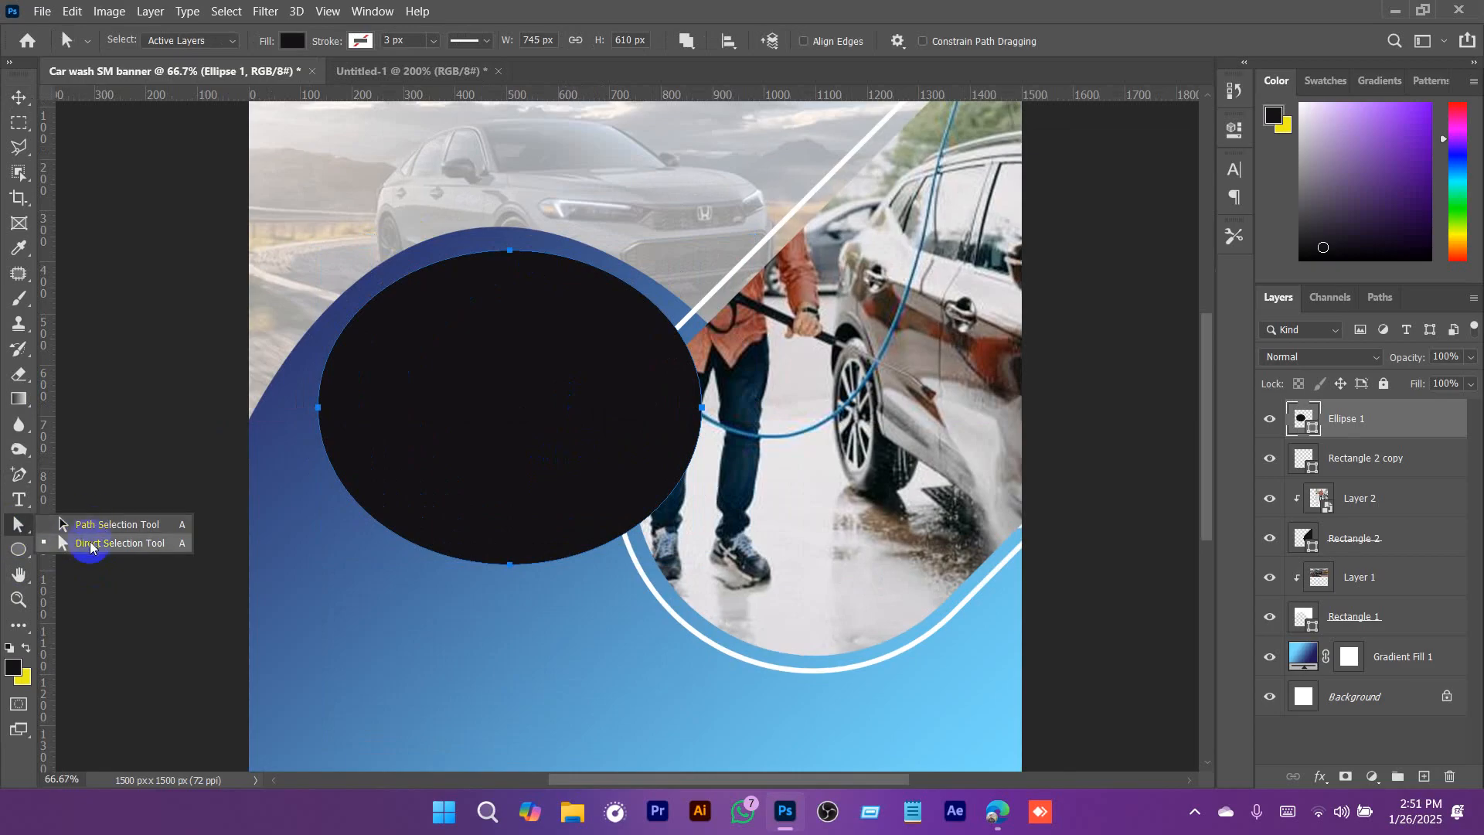
pyautogui.click(91, 544)
pyautogui.moveTo(429, 227); pyautogui.dragTo(501, 247)
pyautogui.click(721, 316)
pyautogui.moveTo(439, 616); pyautogui.dragTo(516, 277)
pyautogui.moveTo(411, 281); pyautogui.dragTo(303, 275)
pyautogui.moveTo(619, 283); pyautogui.dragTo(701, 287)
# Move the crescent's left end anchor outward to the blue wave's edge and tilt its handle to follow the curve.
pyautogui.keyDown('ctrl'); pyautogui.click(549, 310); pyautogui.keyUp('ctrl')
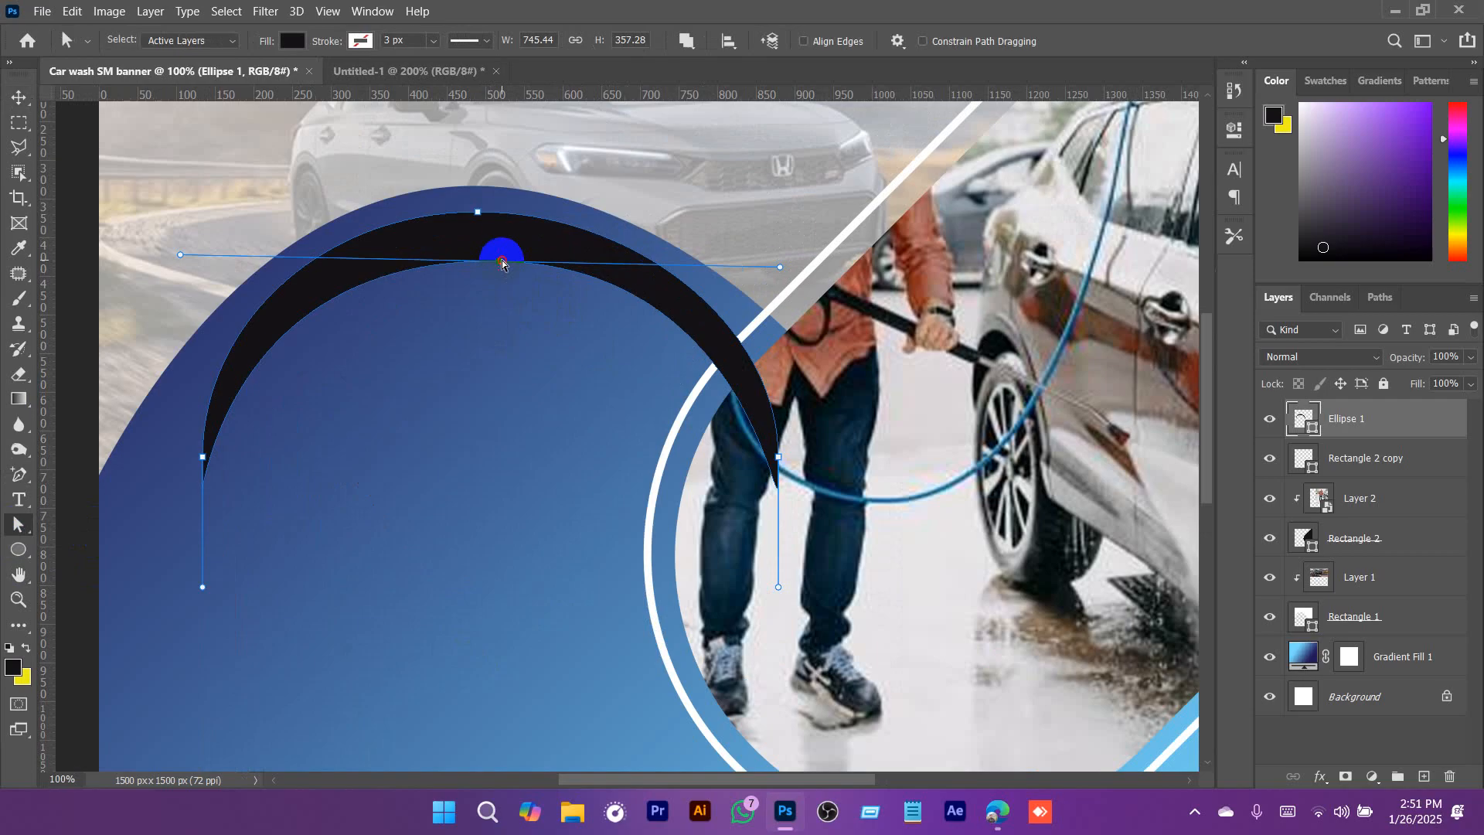
pyautogui.moveTo(289, 493); pyautogui.dragTo(472, 456)
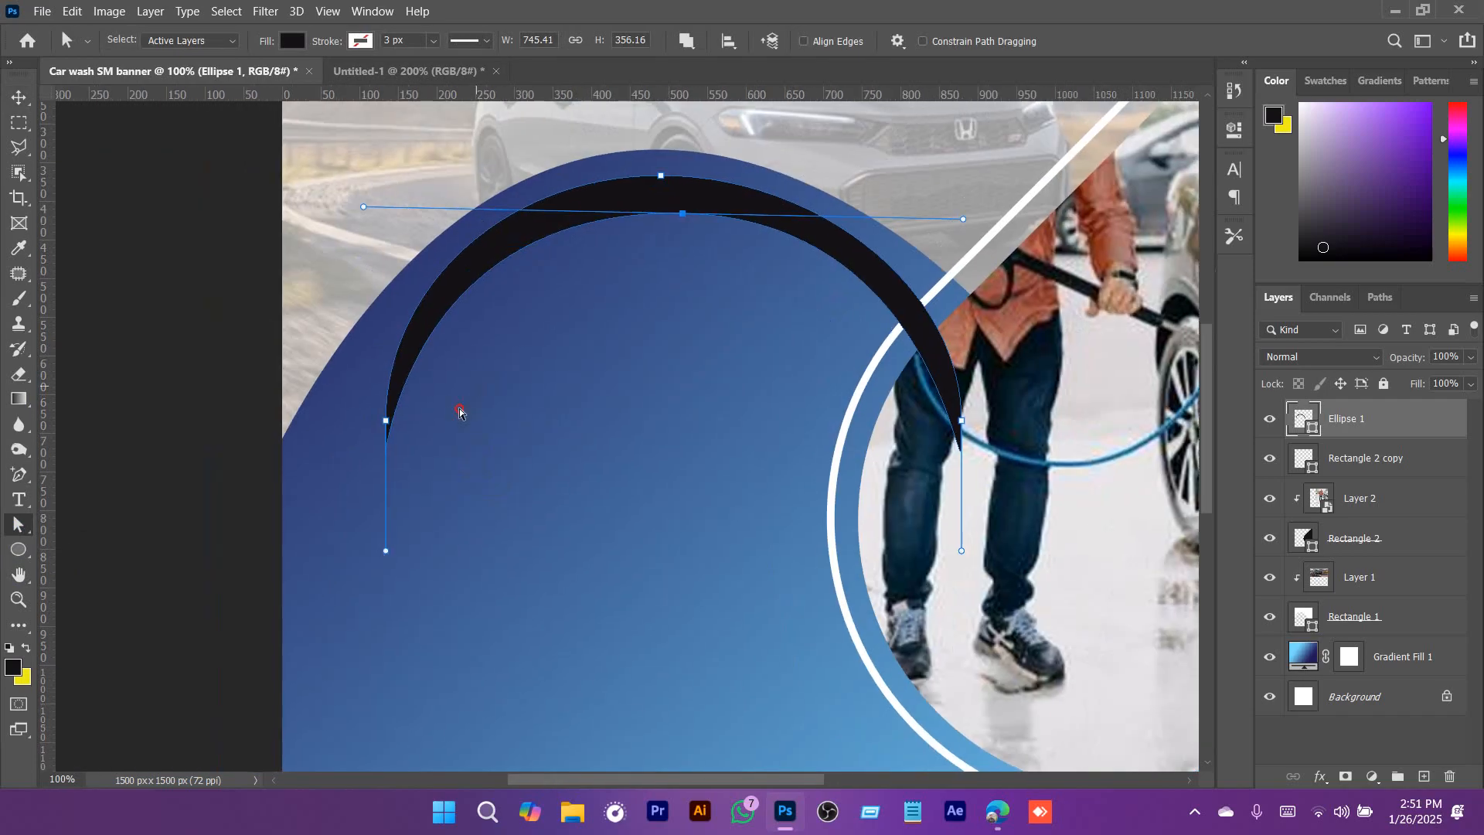
pyautogui.moveTo(385, 424); pyautogui.dragTo(304, 420)
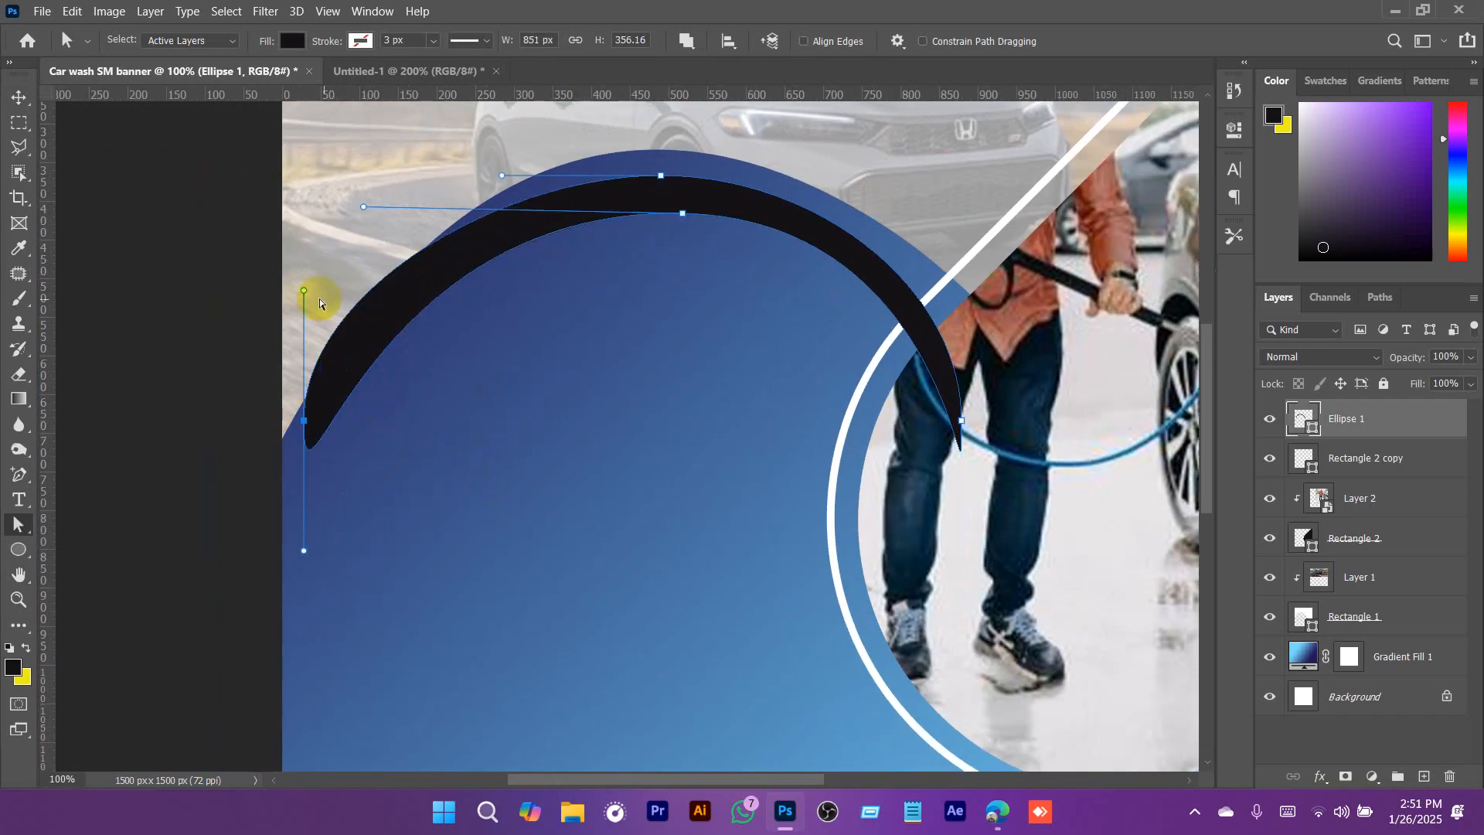
pyautogui.moveTo(303, 292); pyautogui.dragTo(379, 256)
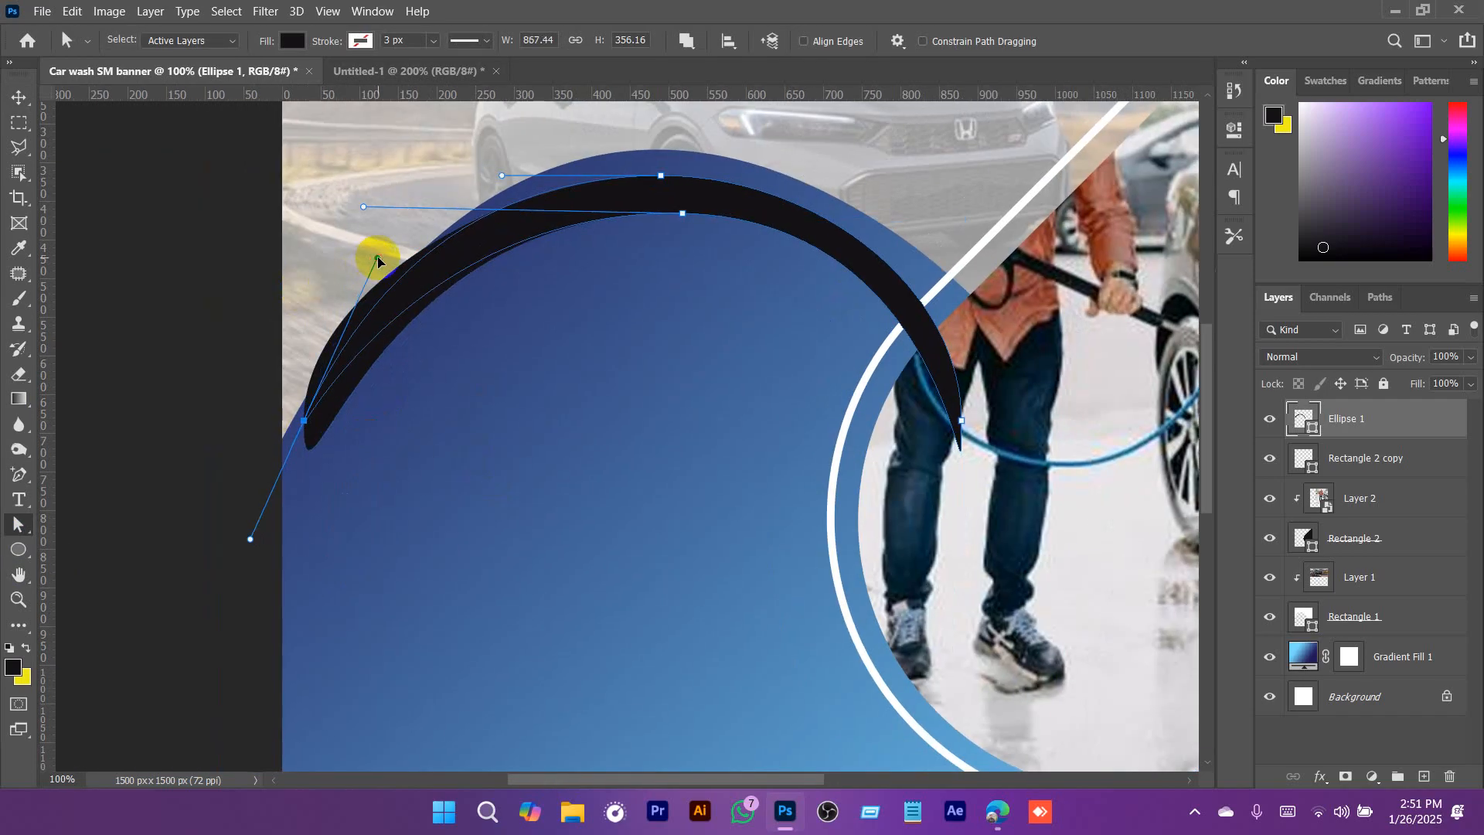
# Extend the crescent's right end anchor over the washer photo and shorten and tilt its handle to sharpen the tip.
pyautogui.moveTo(782, 357); pyautogui.dragTo(641, 398)
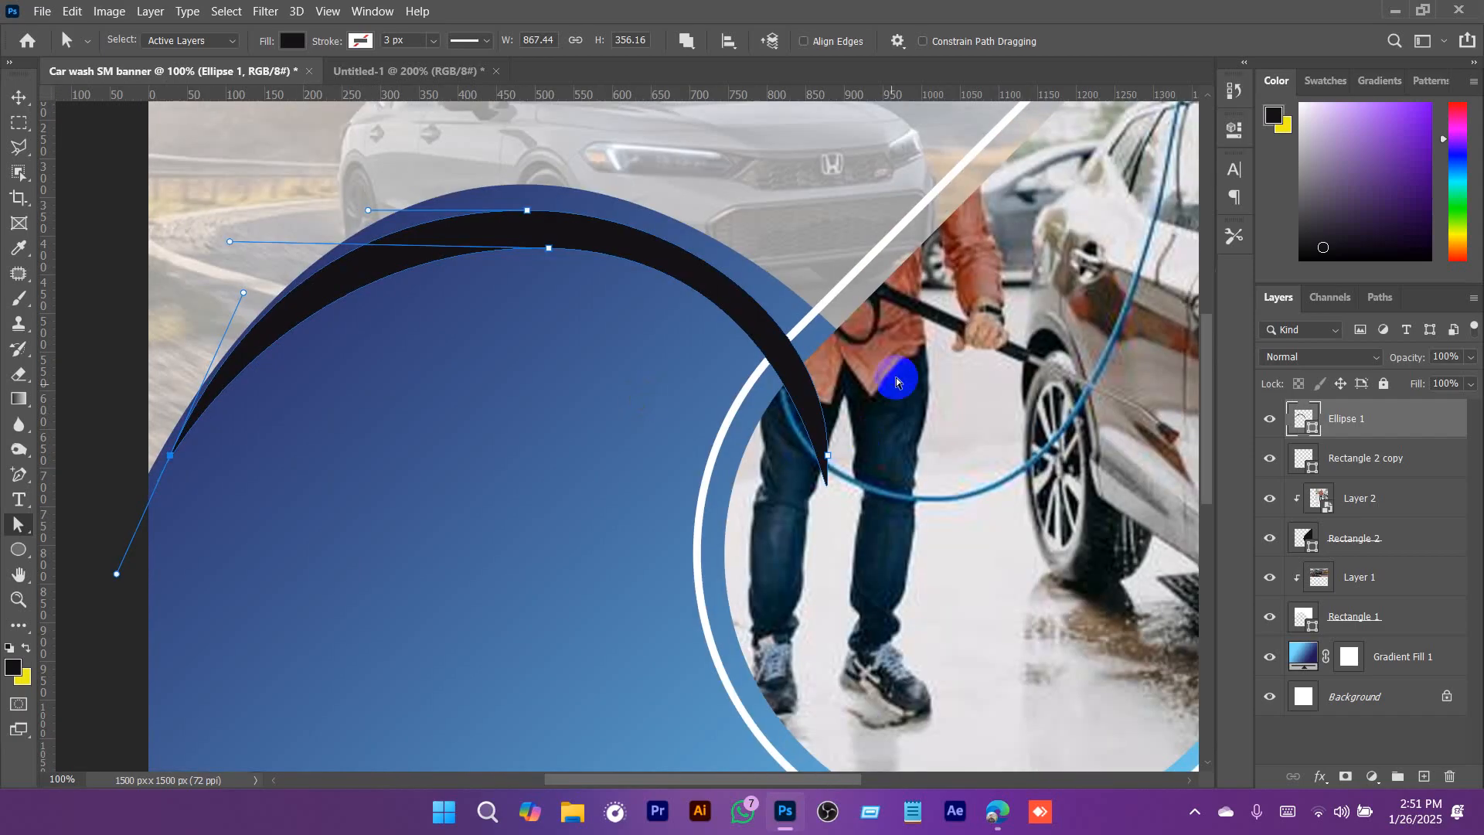
pyautogui.click(849, 490)
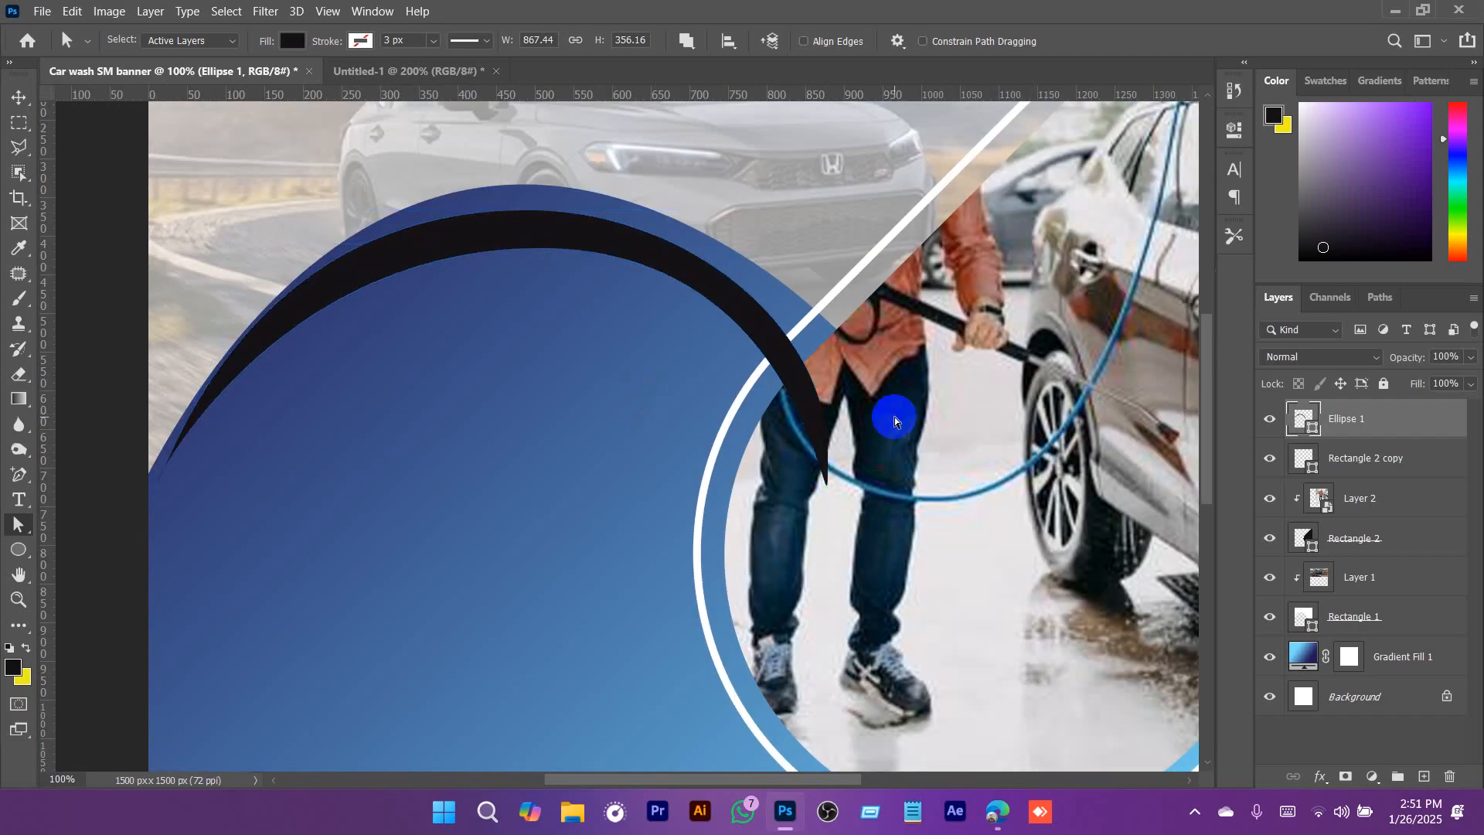
pyautogui.moveTo(829, 463); pyautogui.dragTo(872, 469)
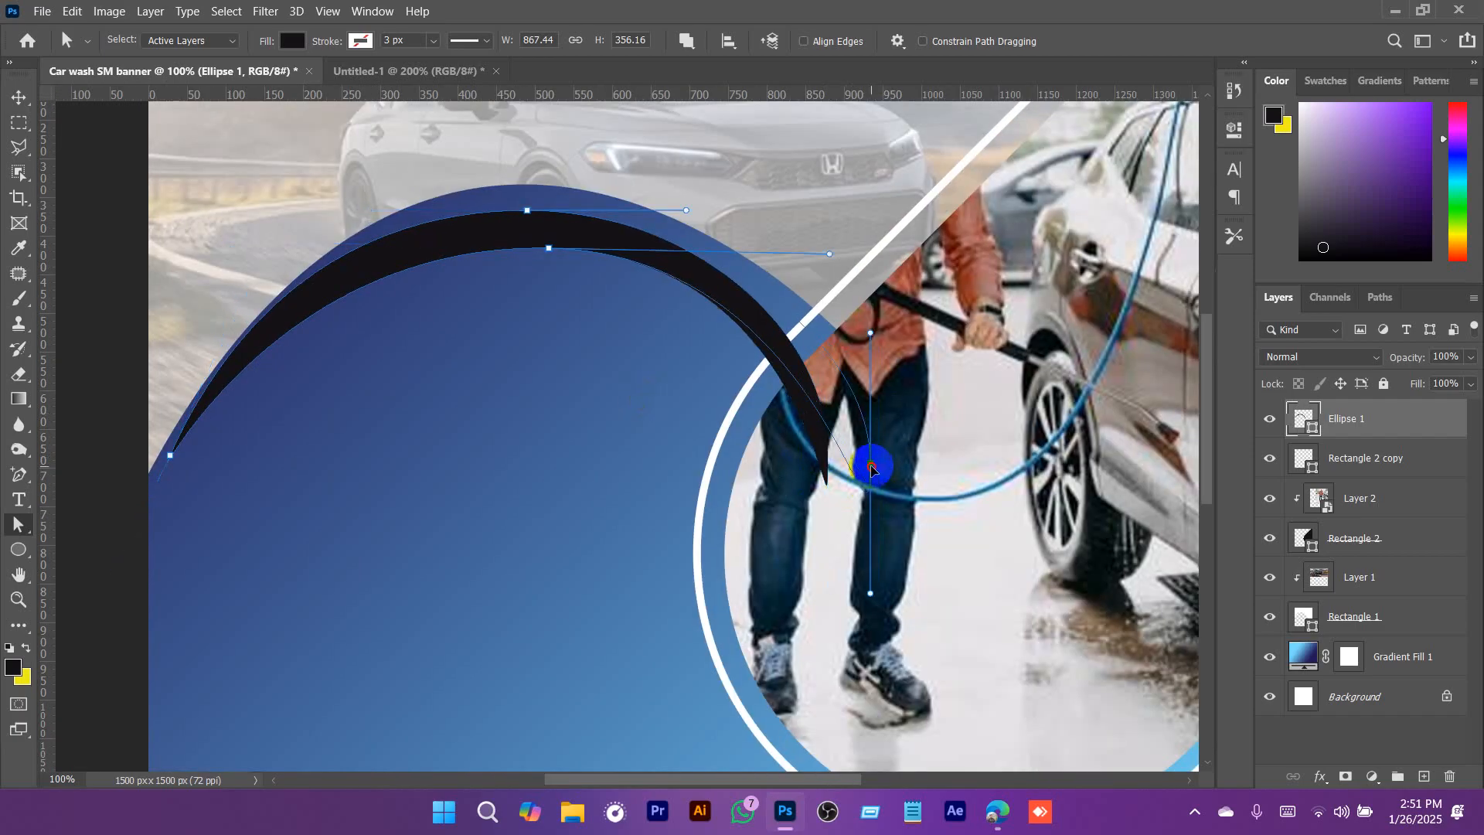
pyautogui.moveTo(871, 583); pyautogui.dragTo(881, 513)
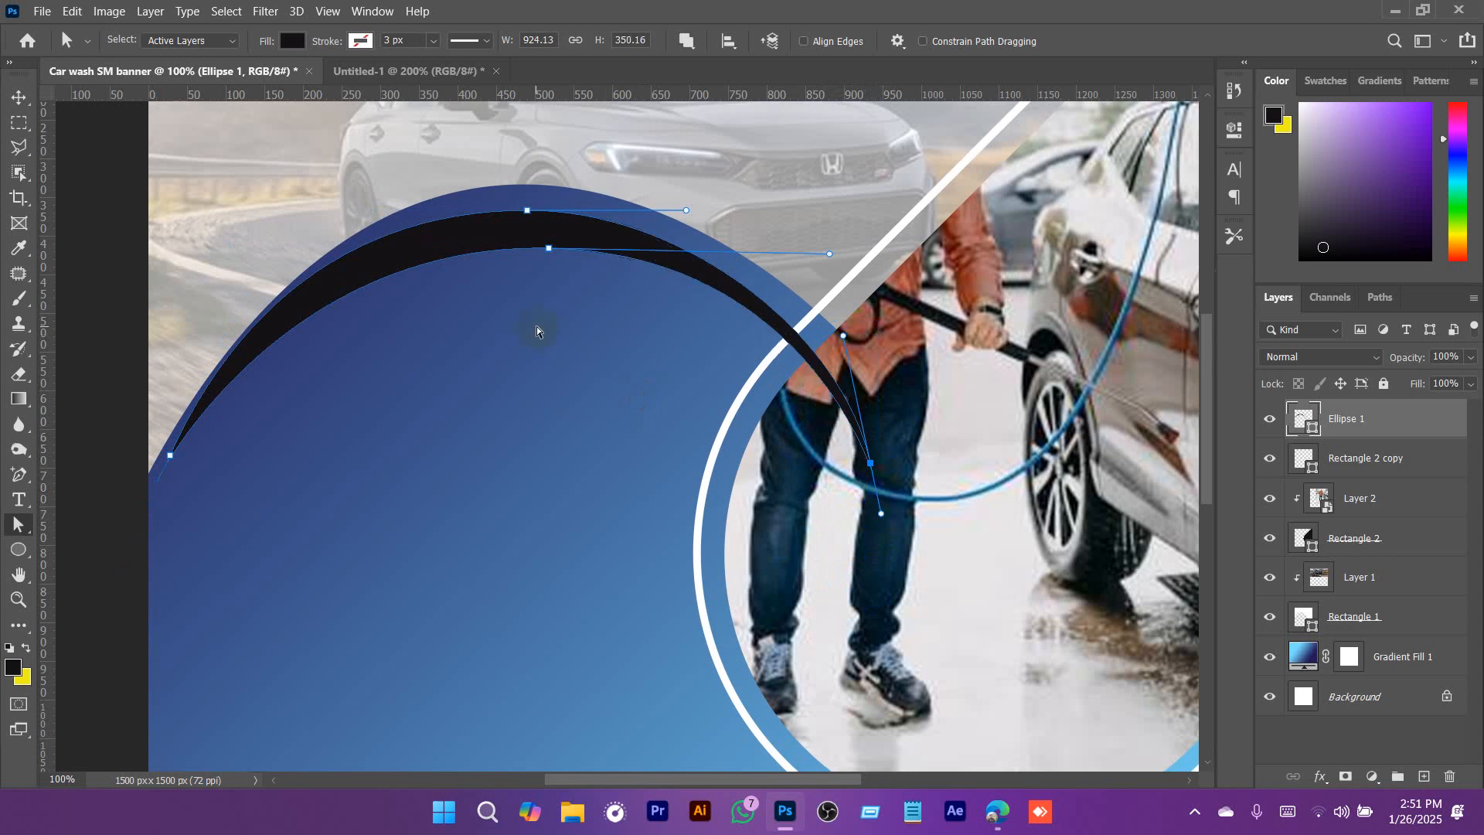
# Nudge the crescent slightly right along the wave and place its layer directly below Rectangle 2.
pyautogui.press('v')
pyautogui.moveTo(497, 232); pyautogui.dragTo(546, 228)
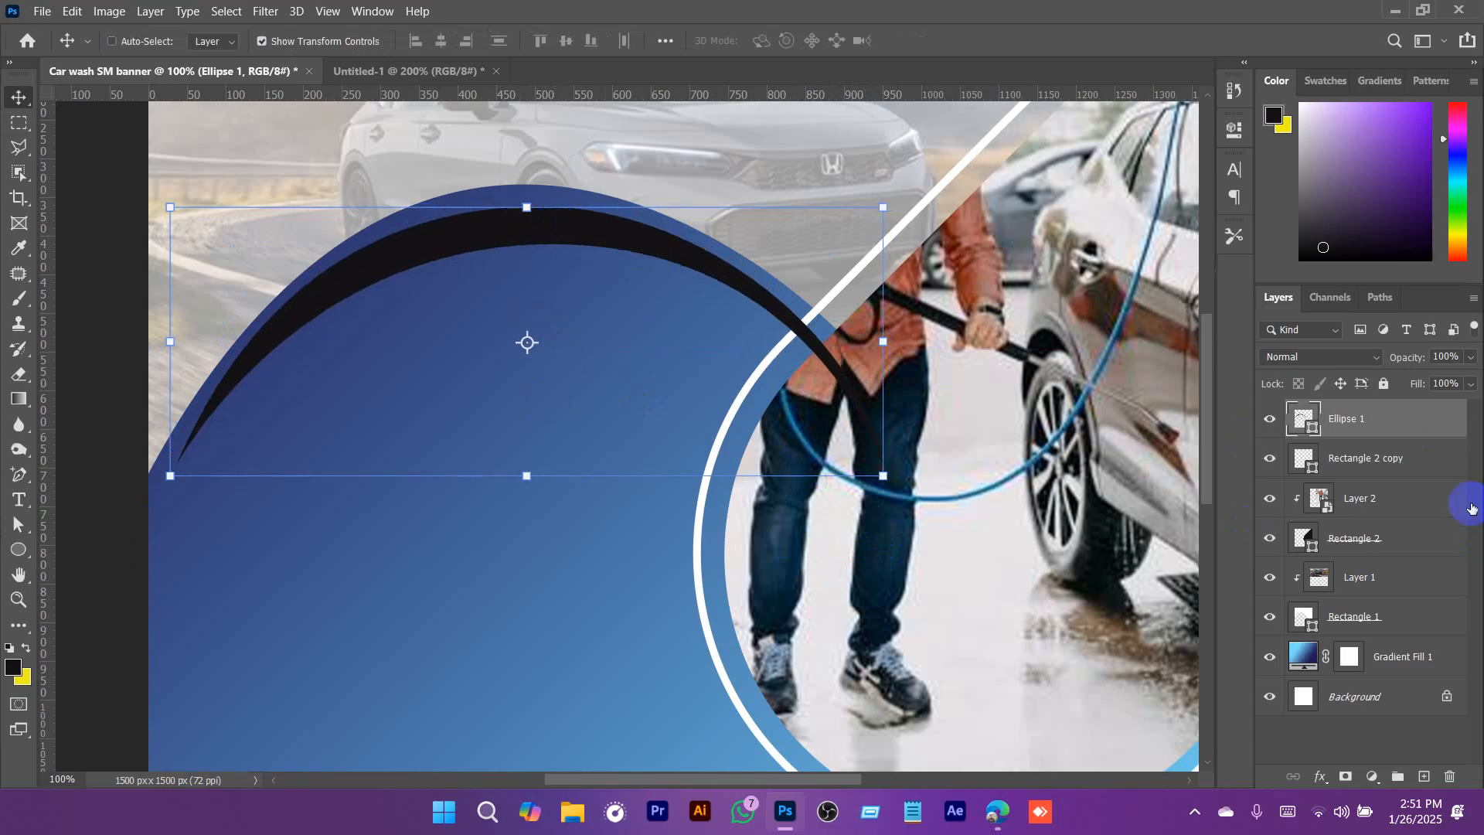
pyautogui.moveTo(1330, 430); pyautogui.dragTo(1346, 564)
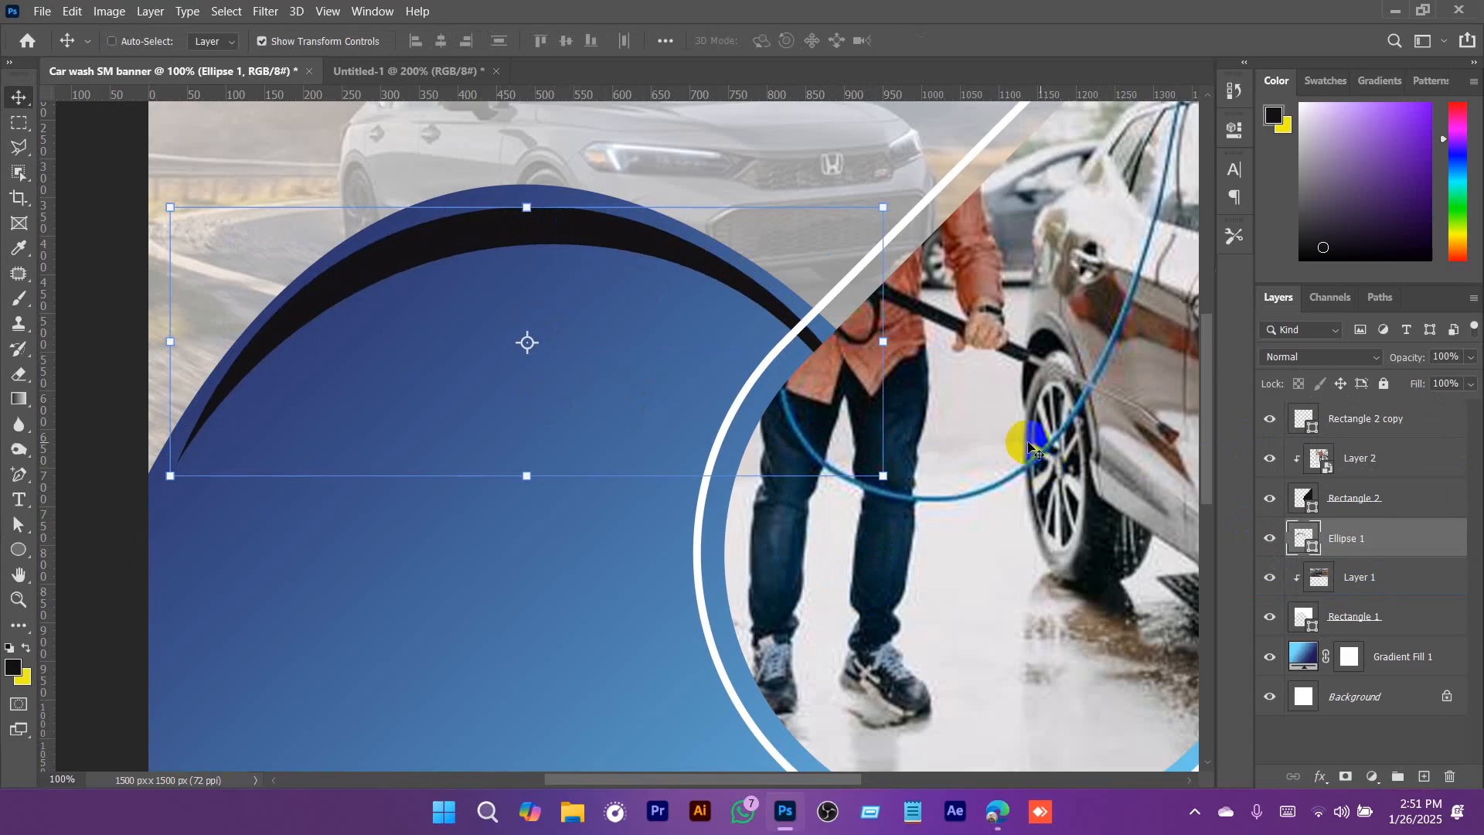
# Recolour the crescent white (#ffffff), sampling the colour from the pill frame's outline.
pyautogui.doubleClick(1307, 549)
pyautogui.click(810, 317)
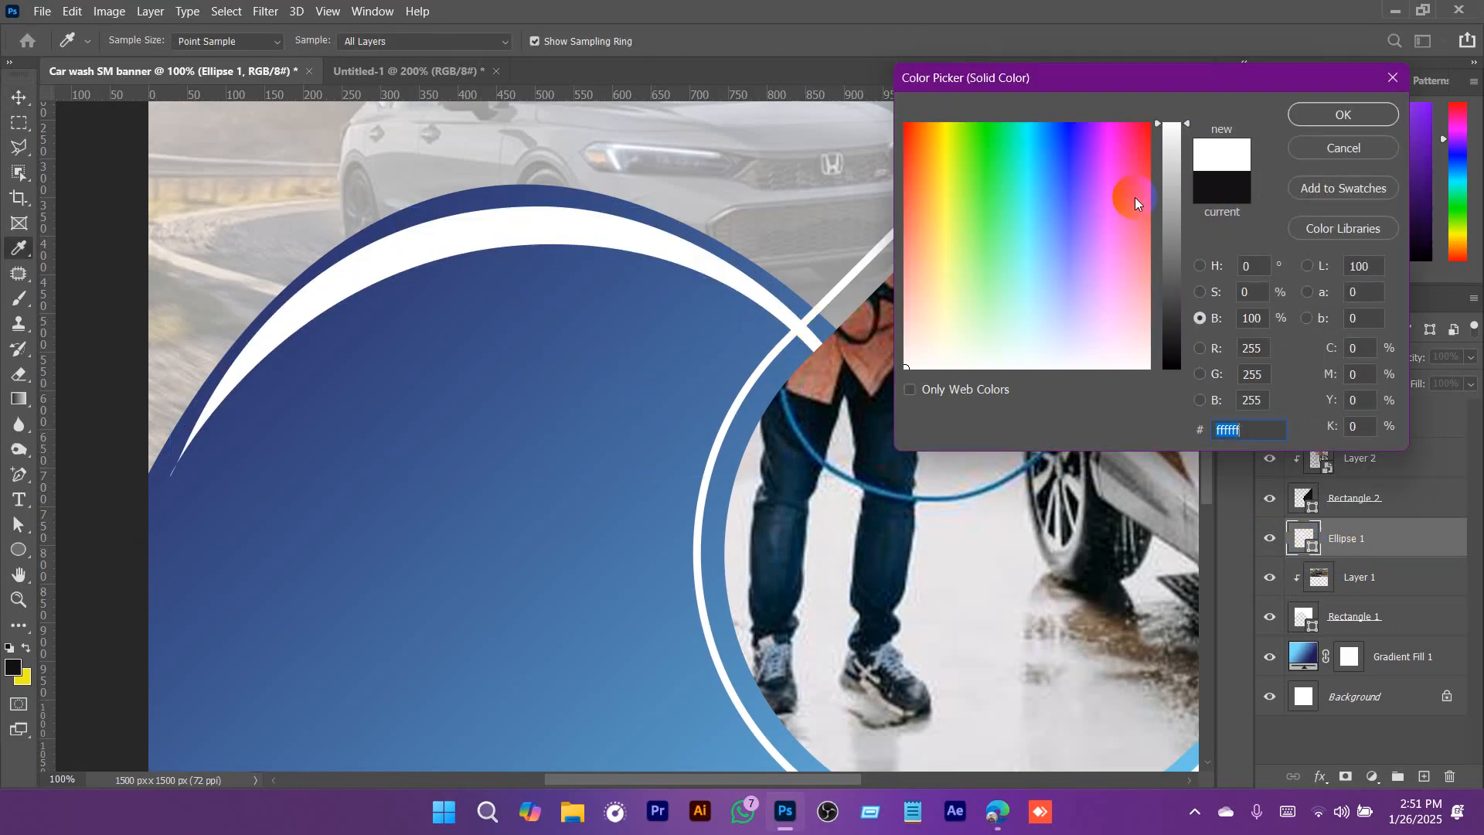
pyautogui.click(1320, 114)
pyautogui.press('s')
pyautogui.click(587, 351)
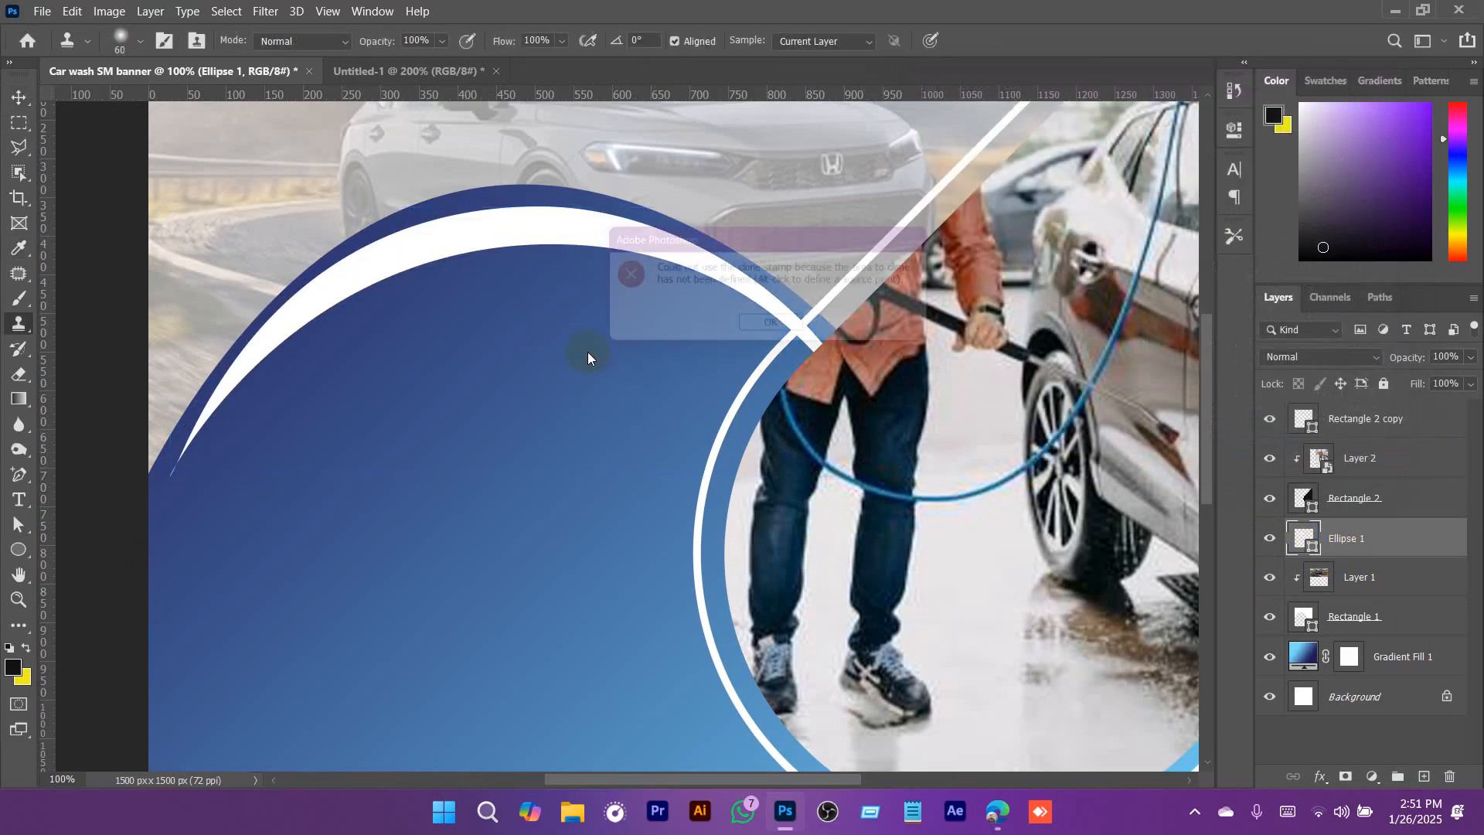
pyautogui.click(775, 325)
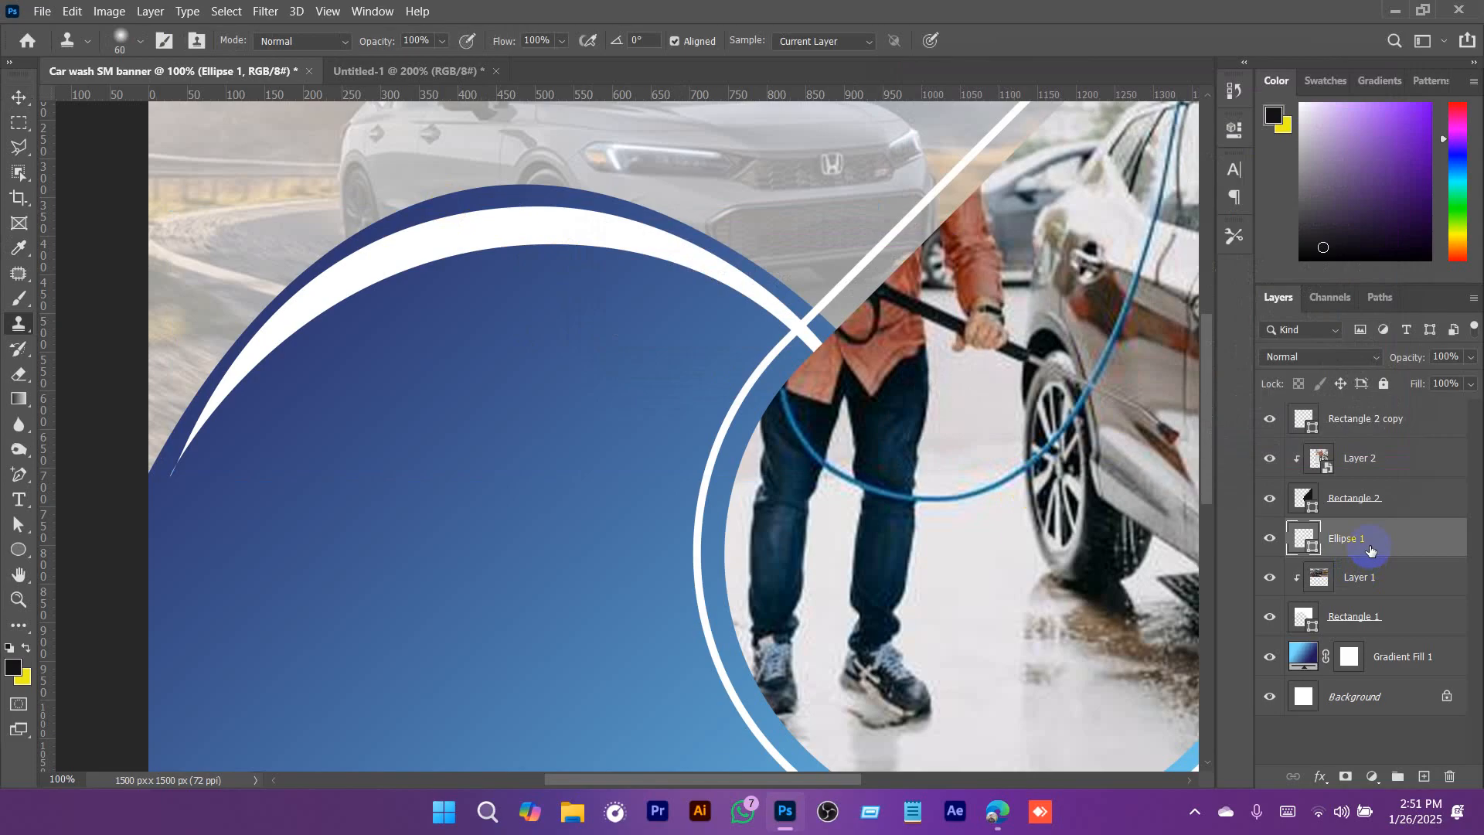
# Thin the white crescent by raising its inner top anchor, and extend its left tip down along the wave's edge.
pyautogui.press('a')
pyautogui.click(550, 246)
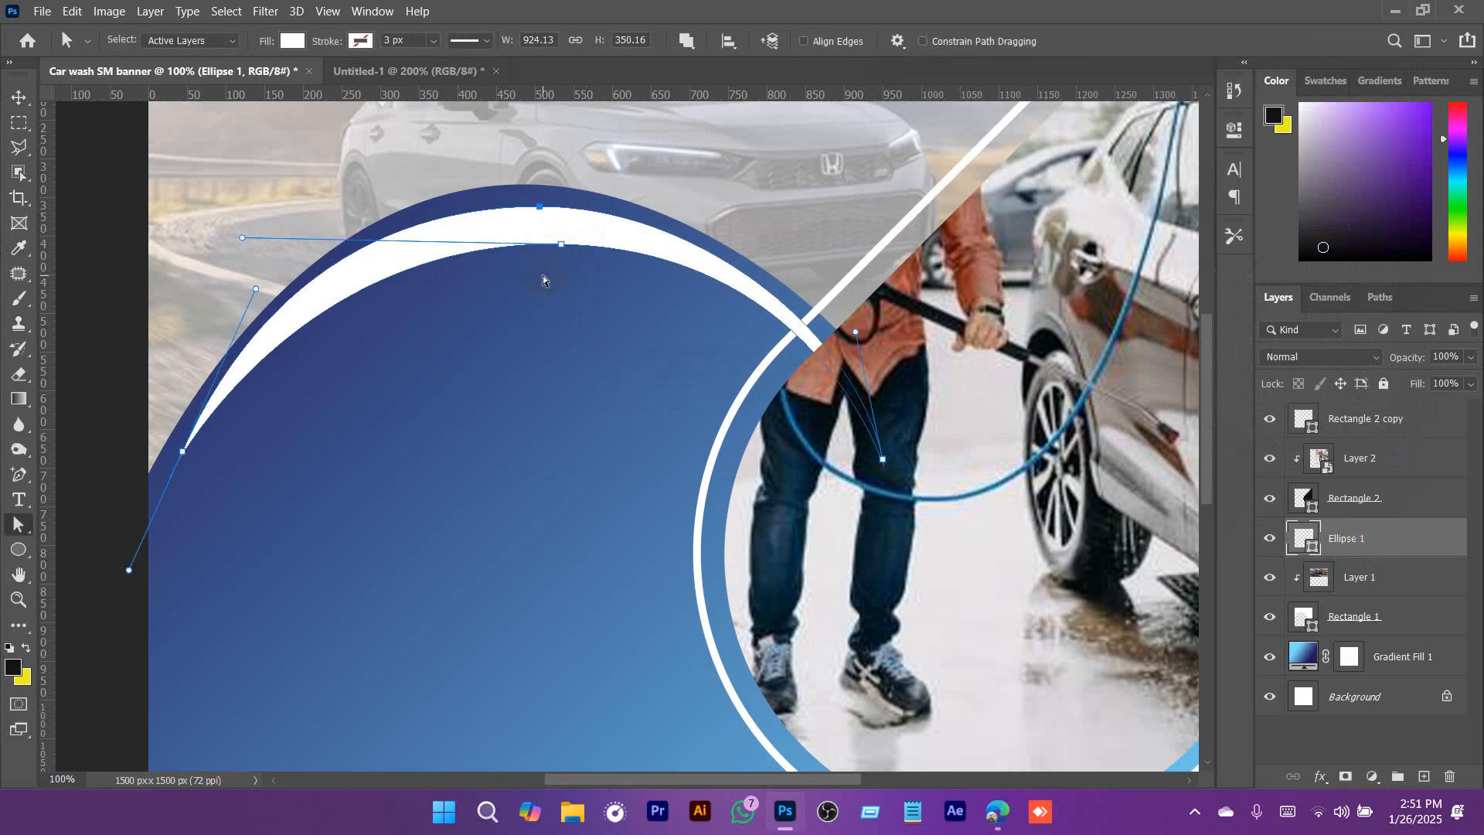
pyautogui.moveTo(562, 245); pyautogui.dragTo(569, 235)
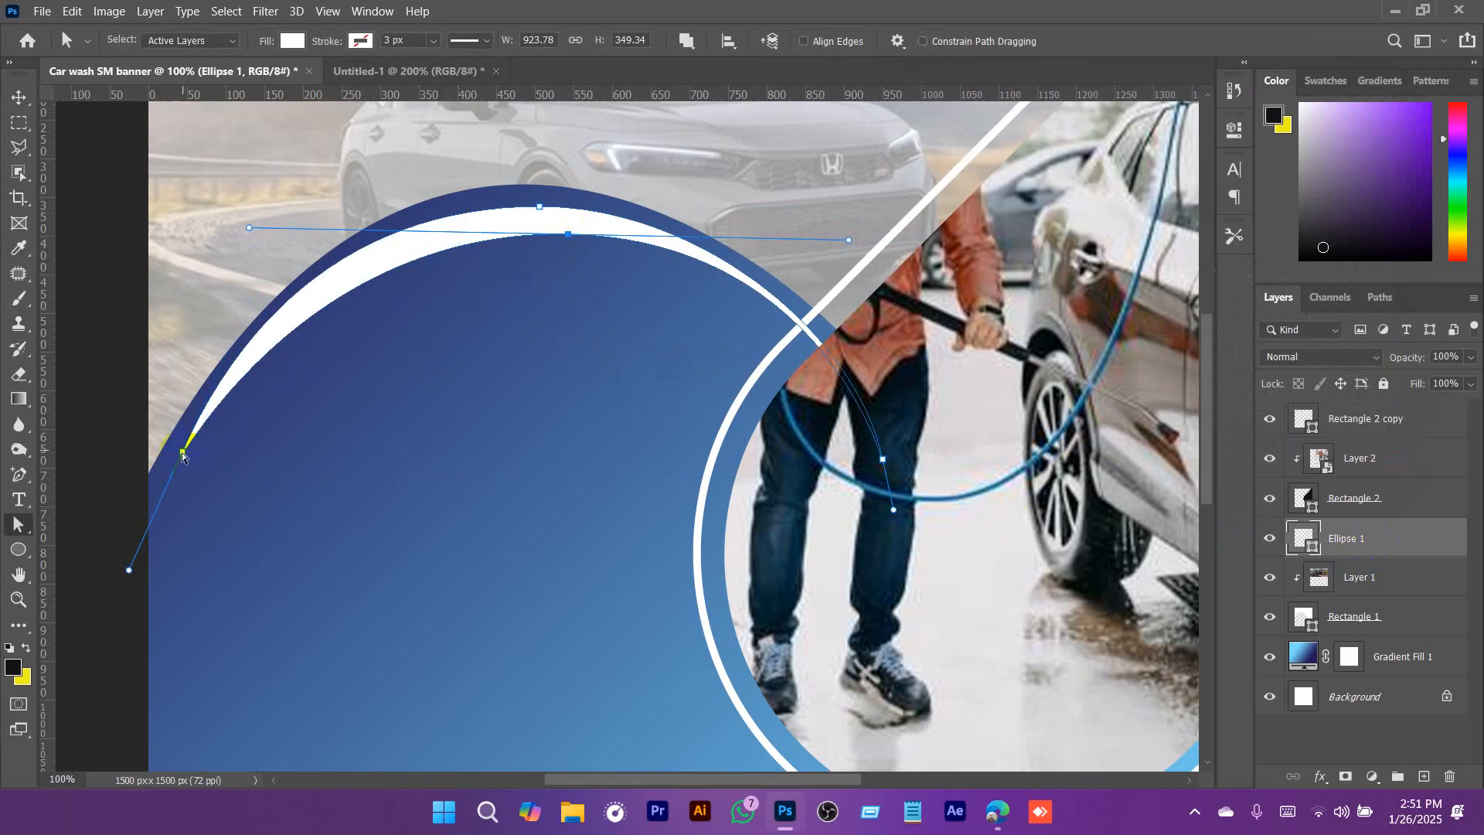
pyautogui.moveTo(180, 457); pyautogui.dragTo(163, 480)
pyautogui.click(209, 418)
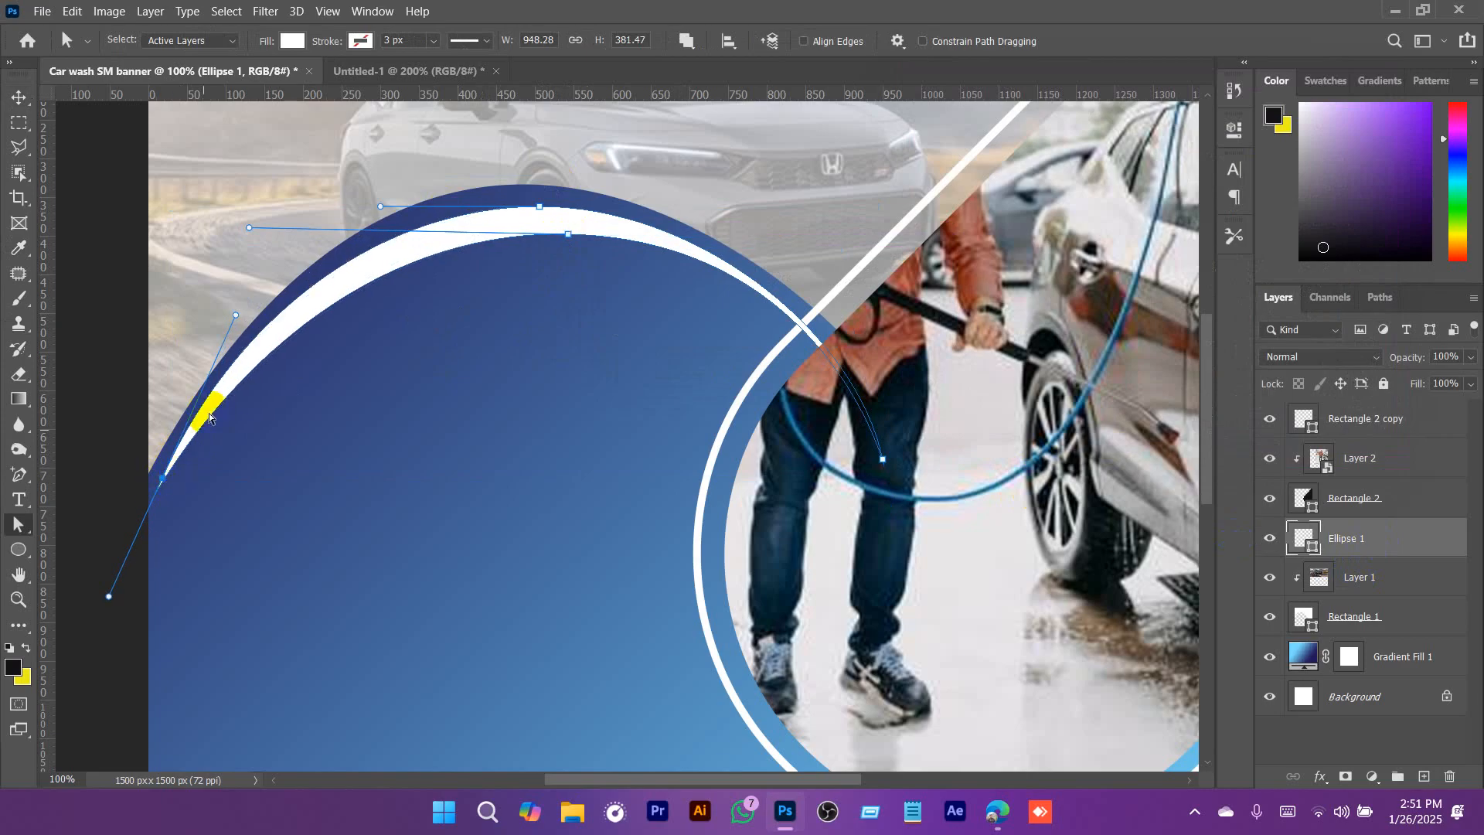
pyautogui.click(620, 312)
pyautogui.hotkey('ctrl', '-')
pyautogui.hotkey('ctrl', '-')
pyautogui.hotkey('ctrl', '-')
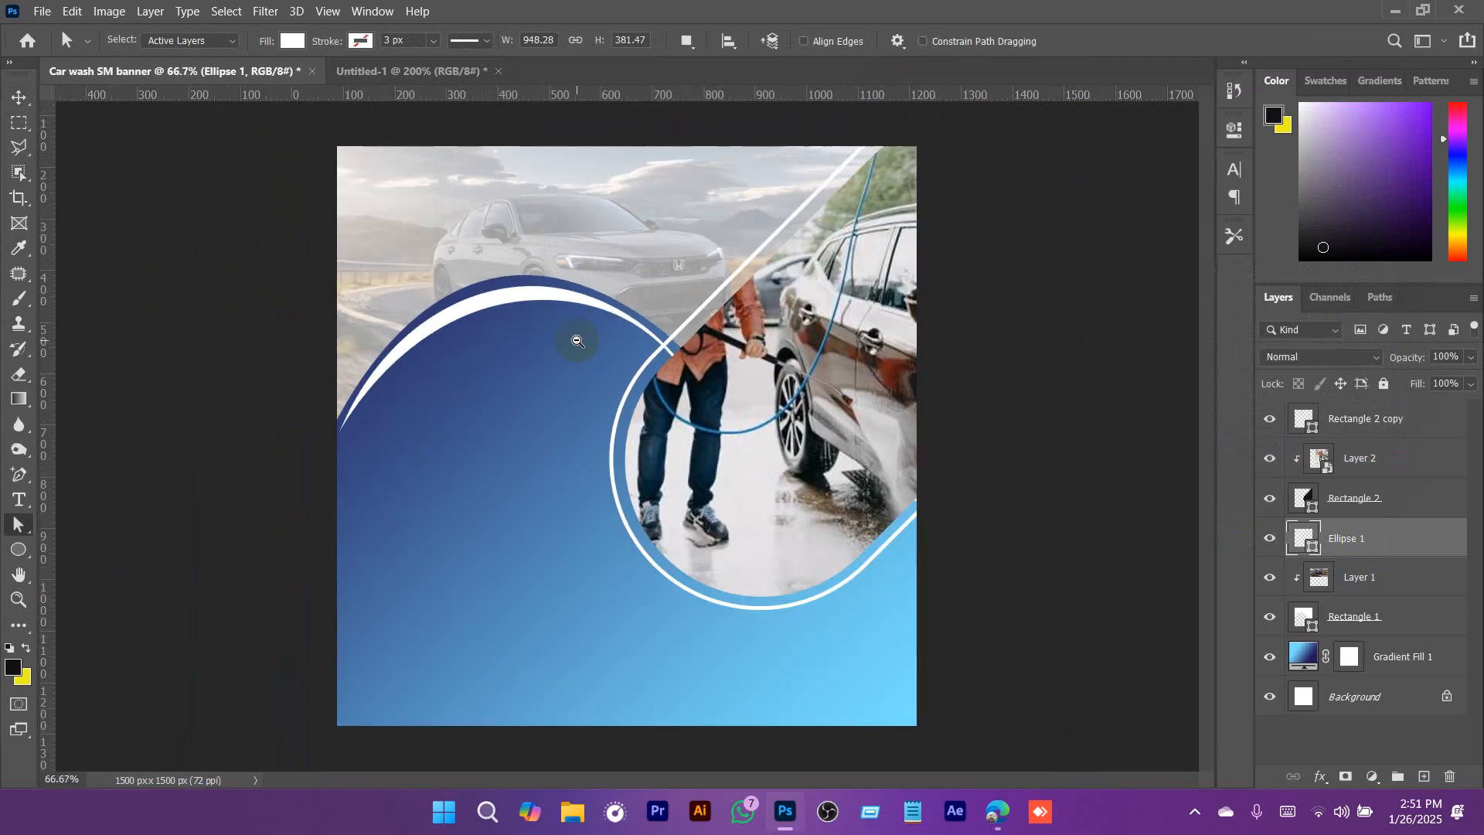
pyautogui.hotkey('ctrl', '+')
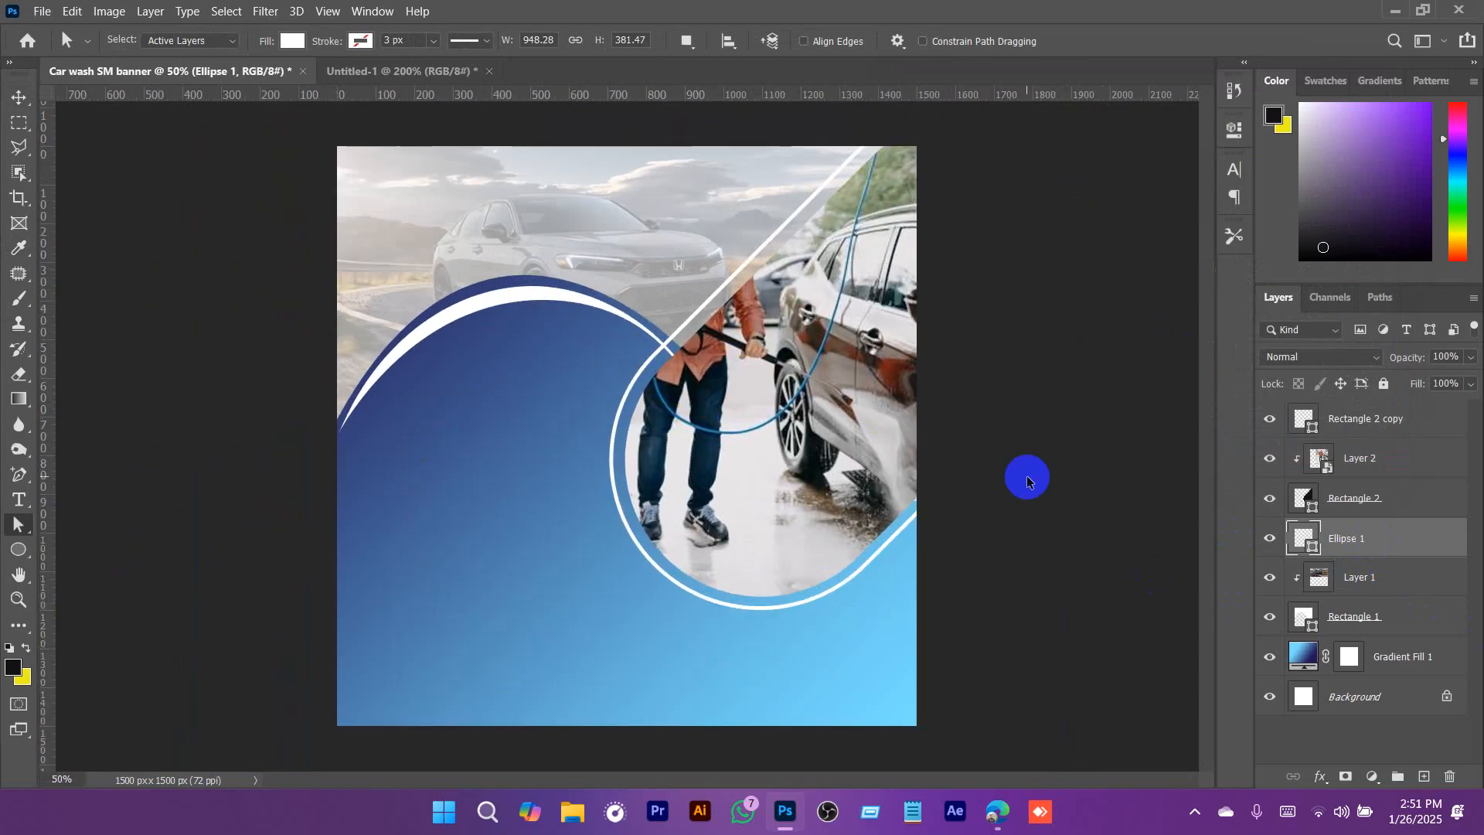
# Save the banner with its layers as Car wash SM banner.psd in the Downloads folder.
pyautogui.hotkey('ctrl', 's')
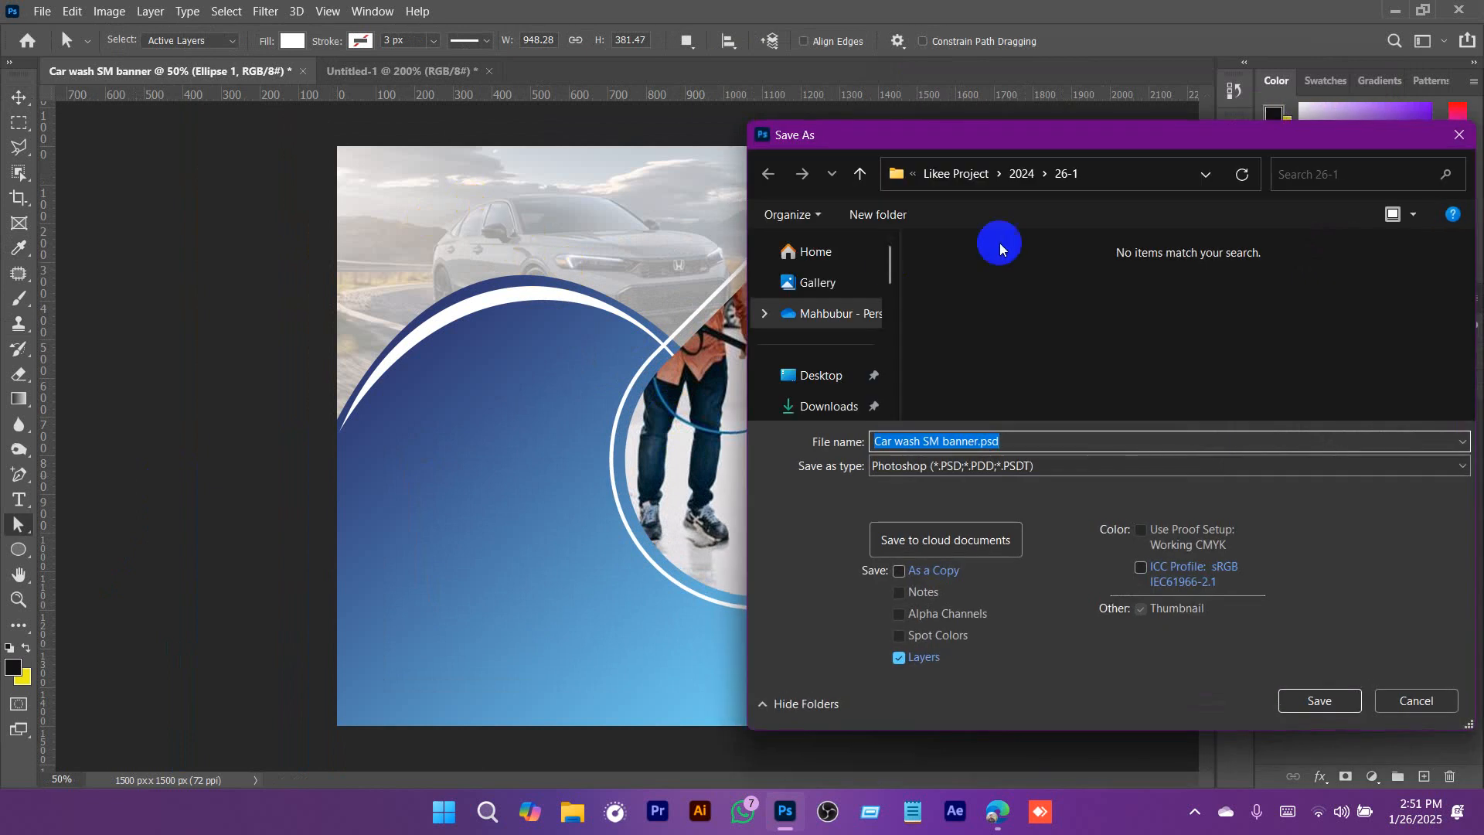
pyautogui.scroll(-1, 823, 371)
pyautogui.click(830, 369)
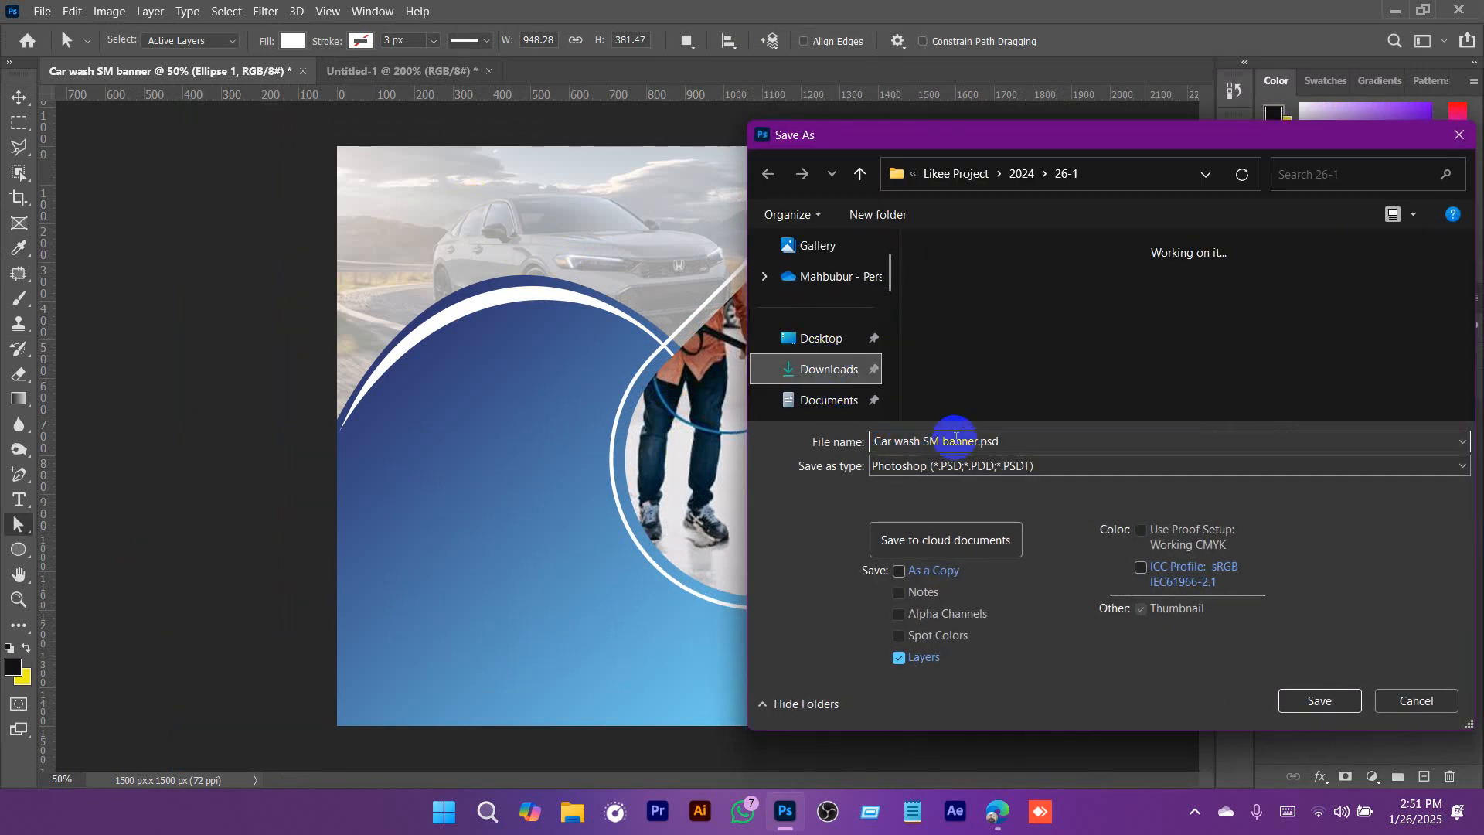
pyautogui.click(1319, 700)
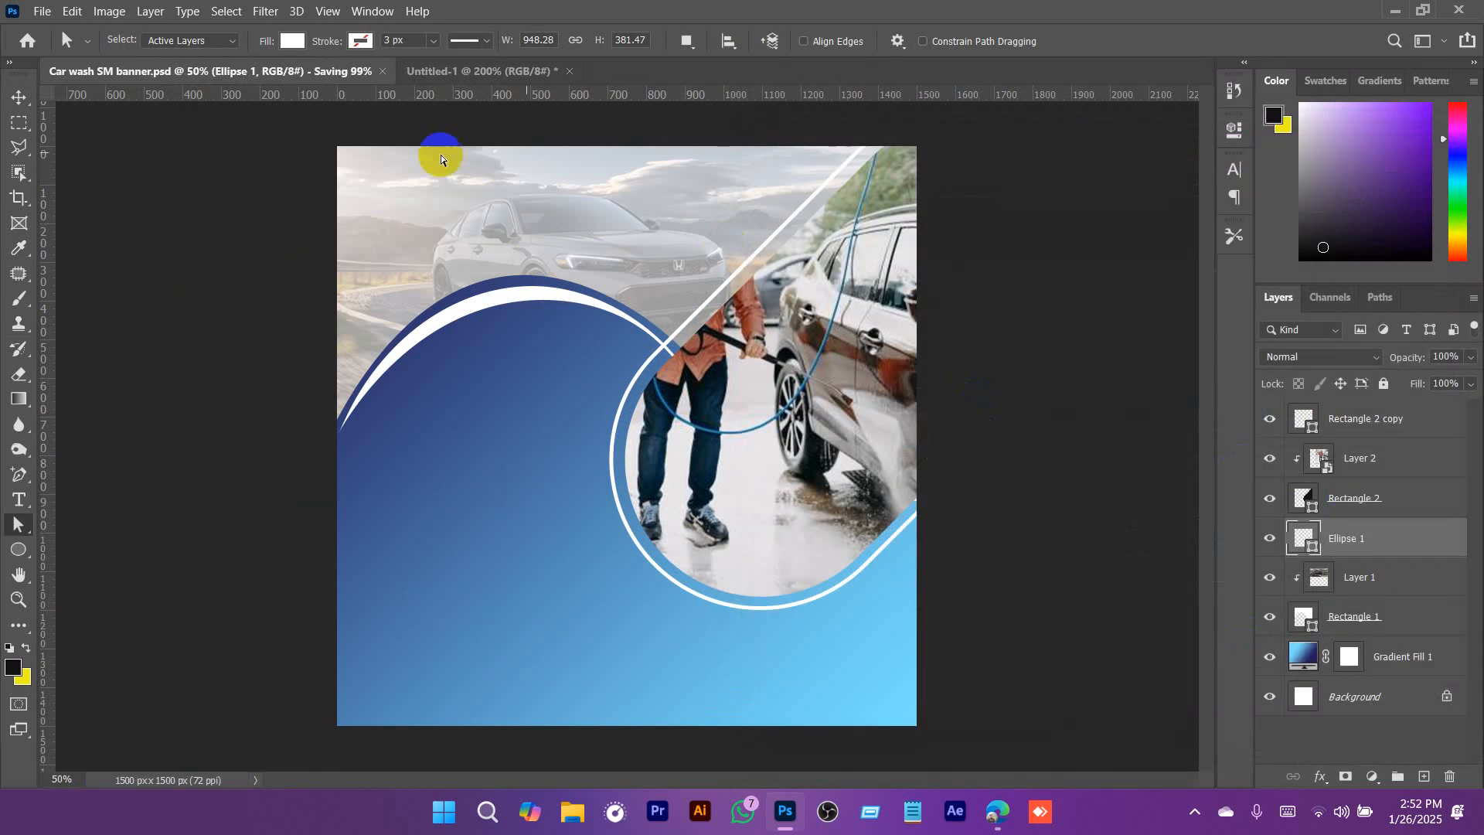
# Check the reference's offer badge, and group all banner layers above the locked Background layer as "background".
pyautogui.click(473, 71)
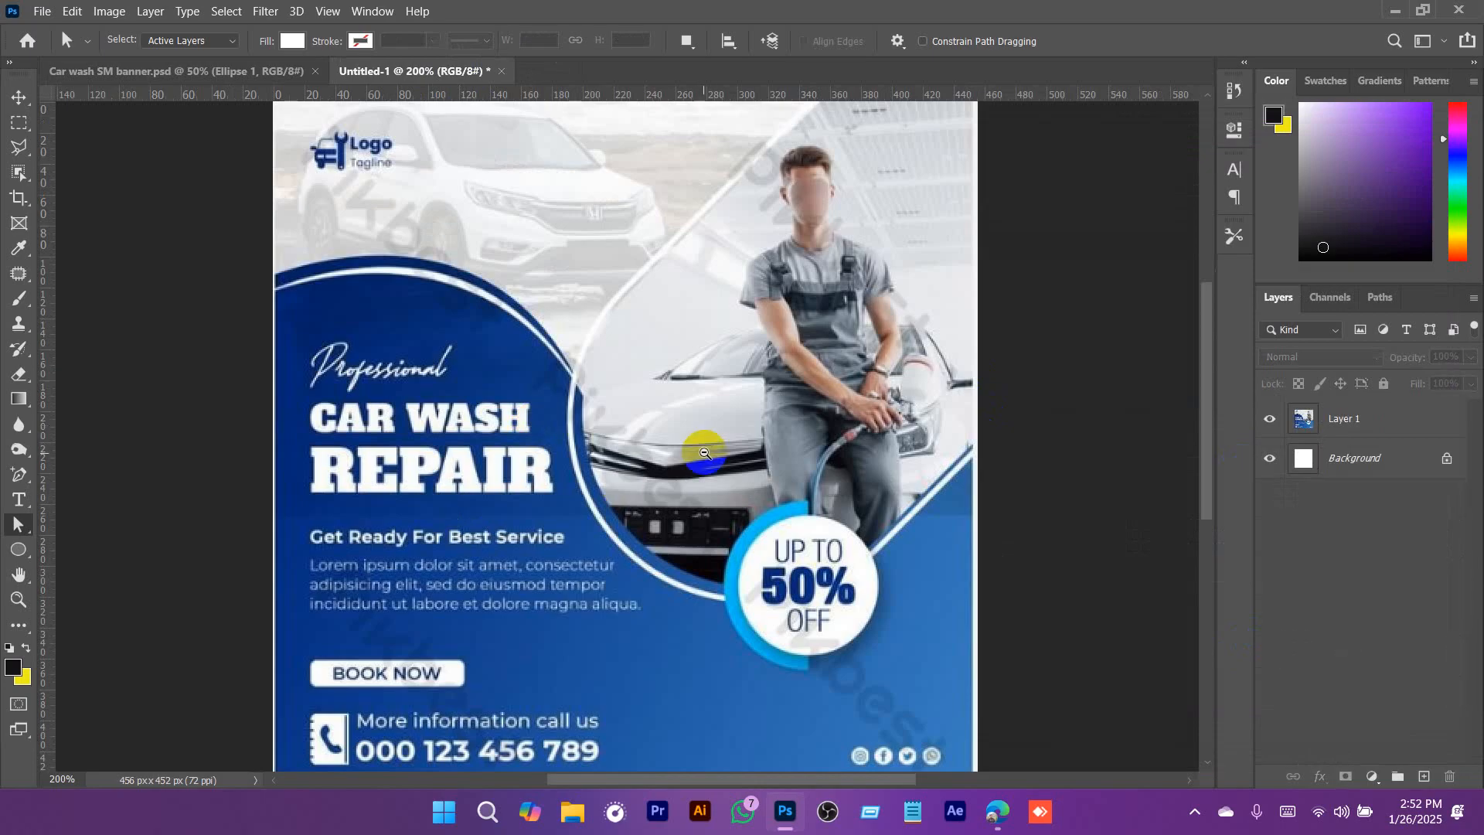
pyautogui.scroll(-1, 851, 592)
pyautogui.scroll(2, 692, 522)
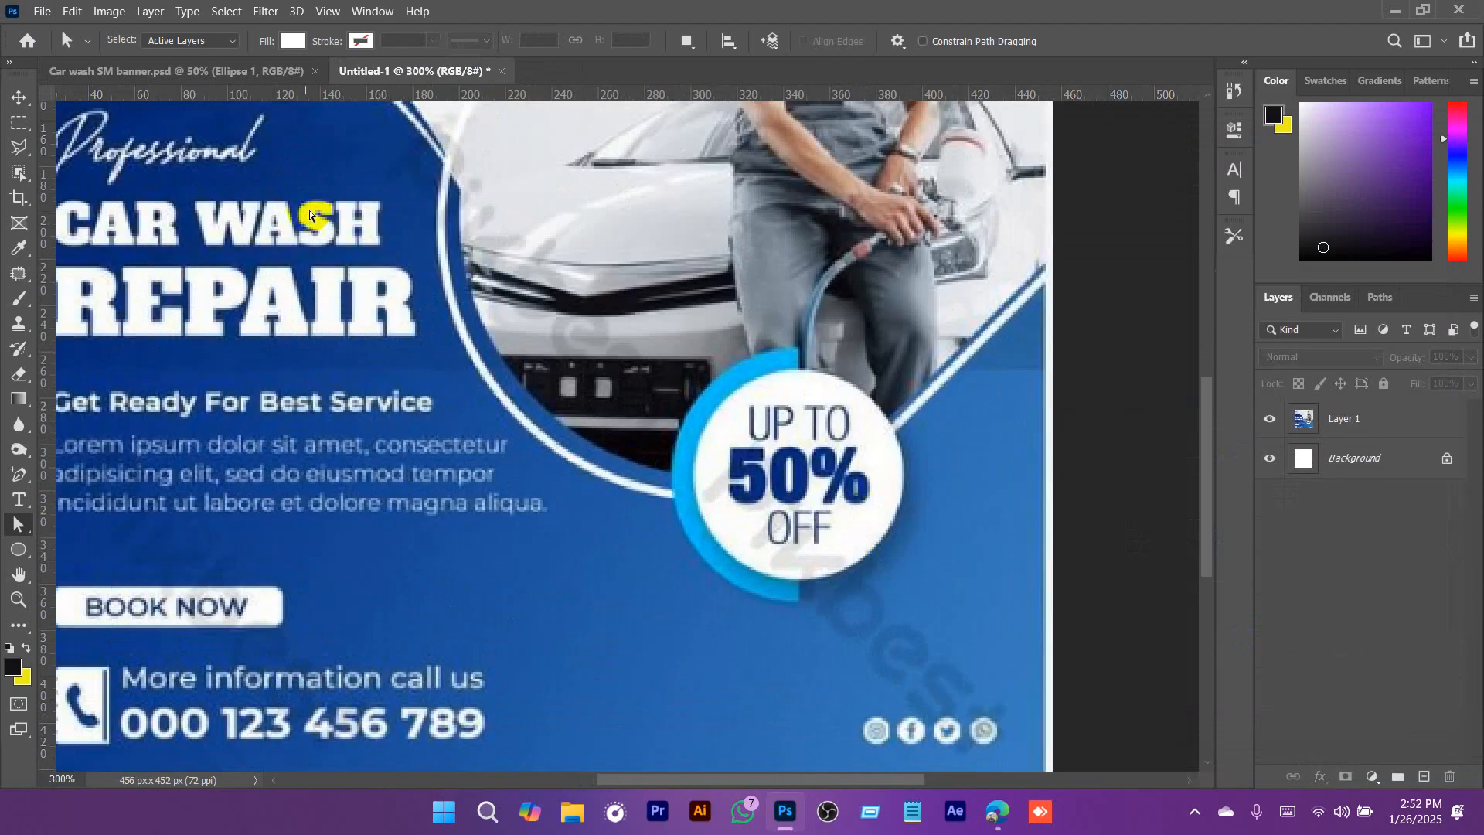
pyautogui.click(194, 70)
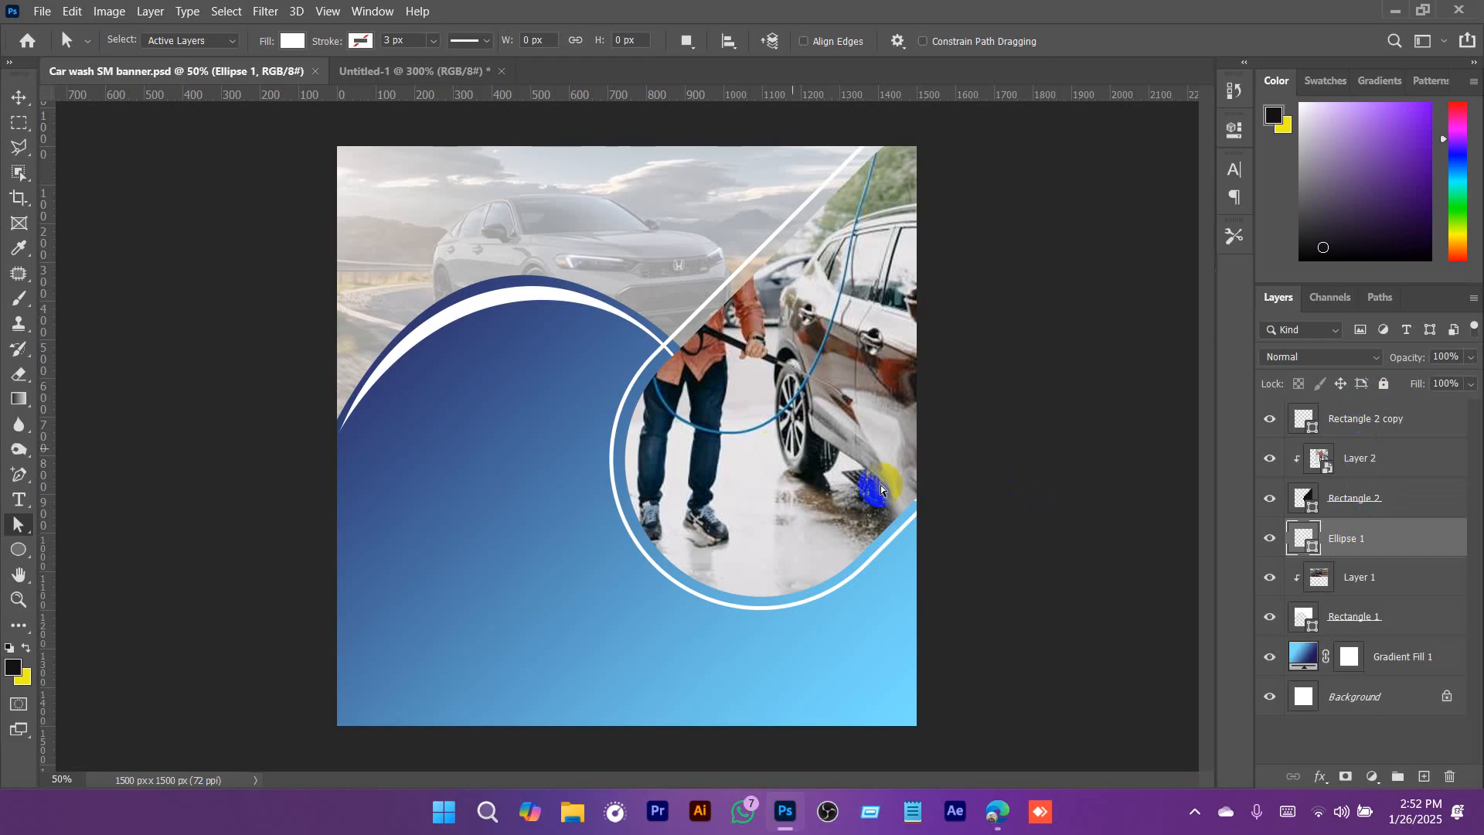
pyautogui.click(1417, 659)
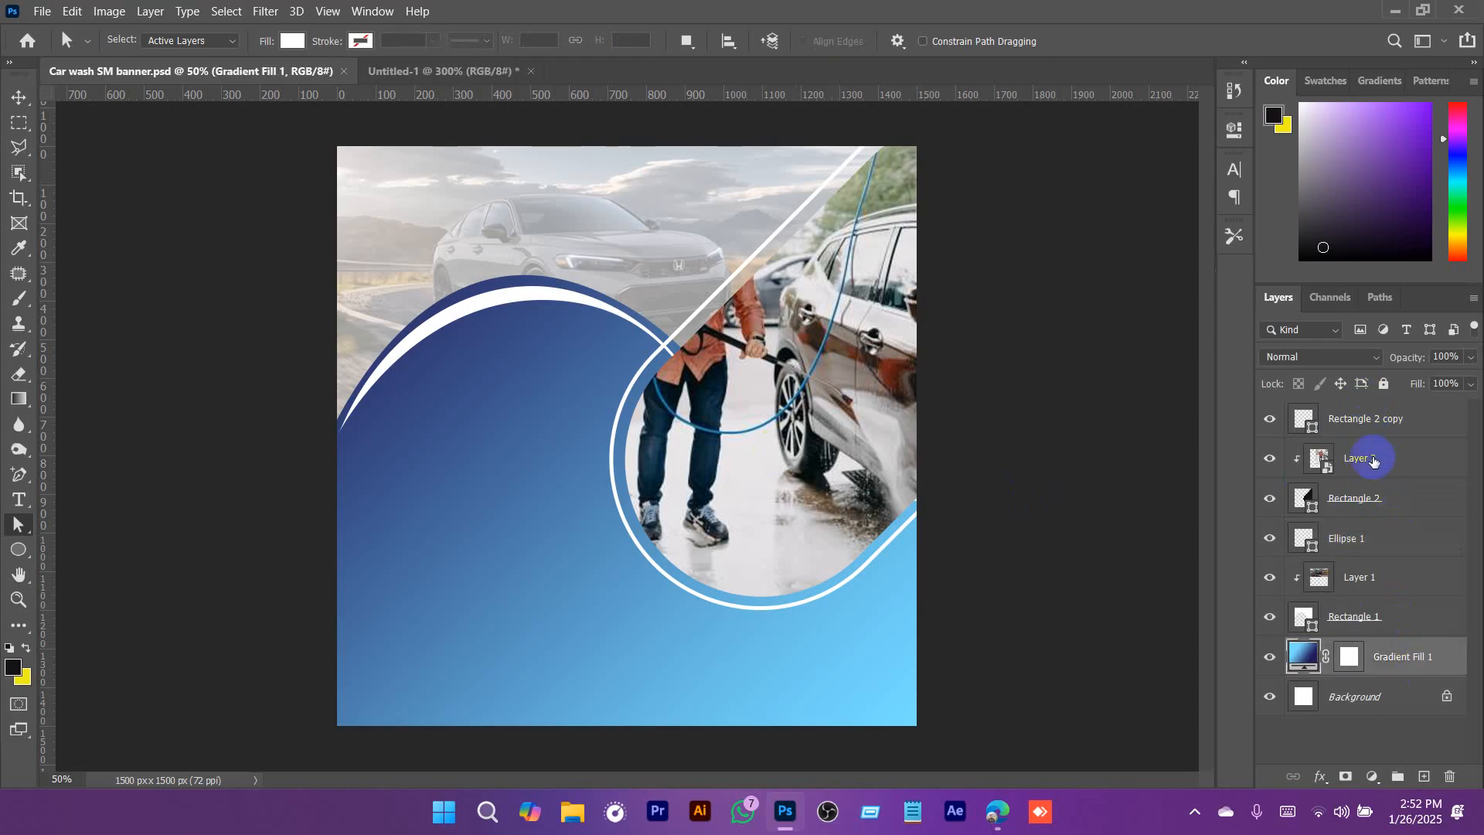
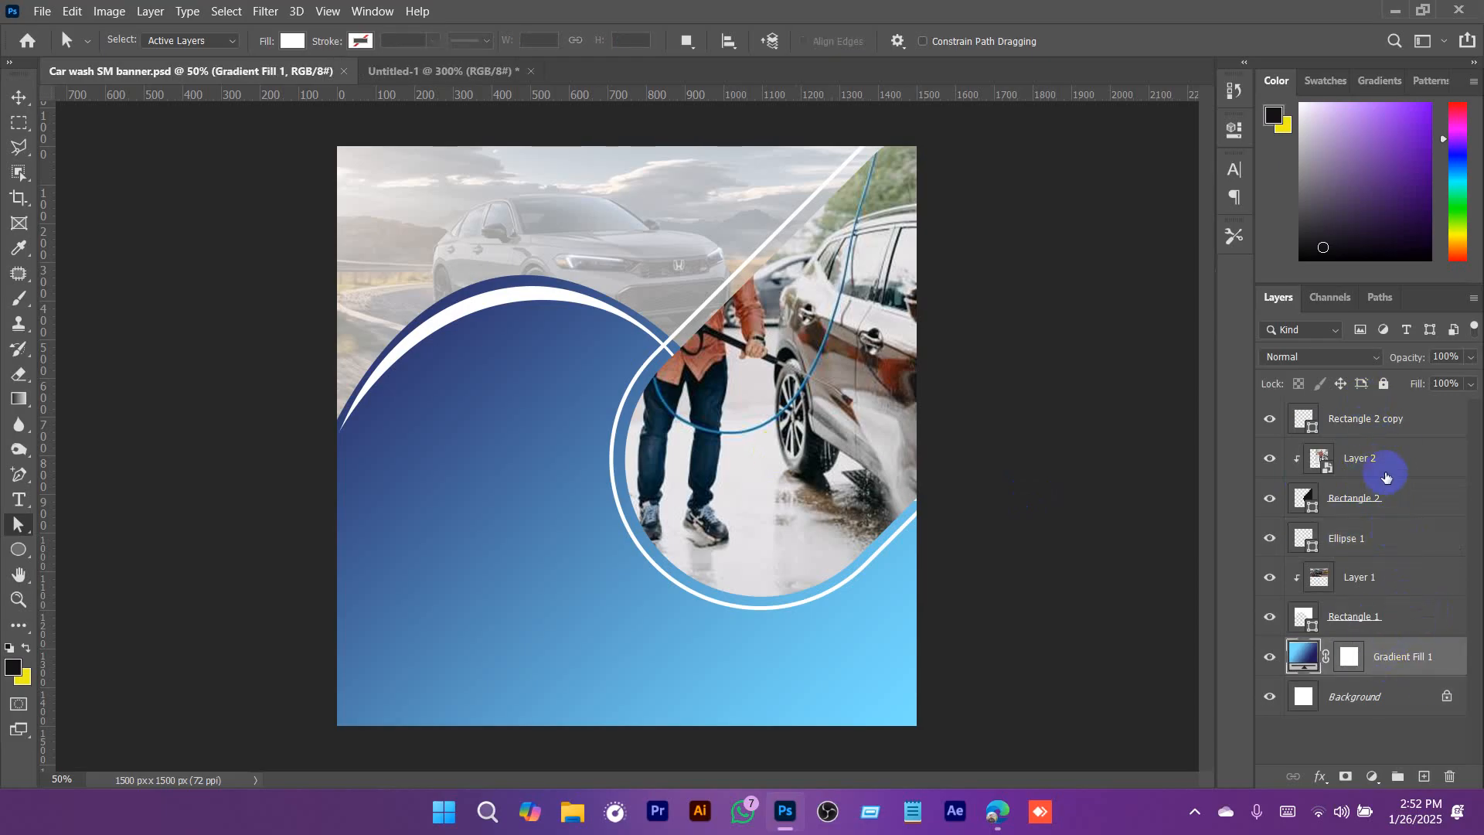
pyautogui.keyDown('shift'); pyautogui.click(1382, 433); pyautogui.keyUp('shift')
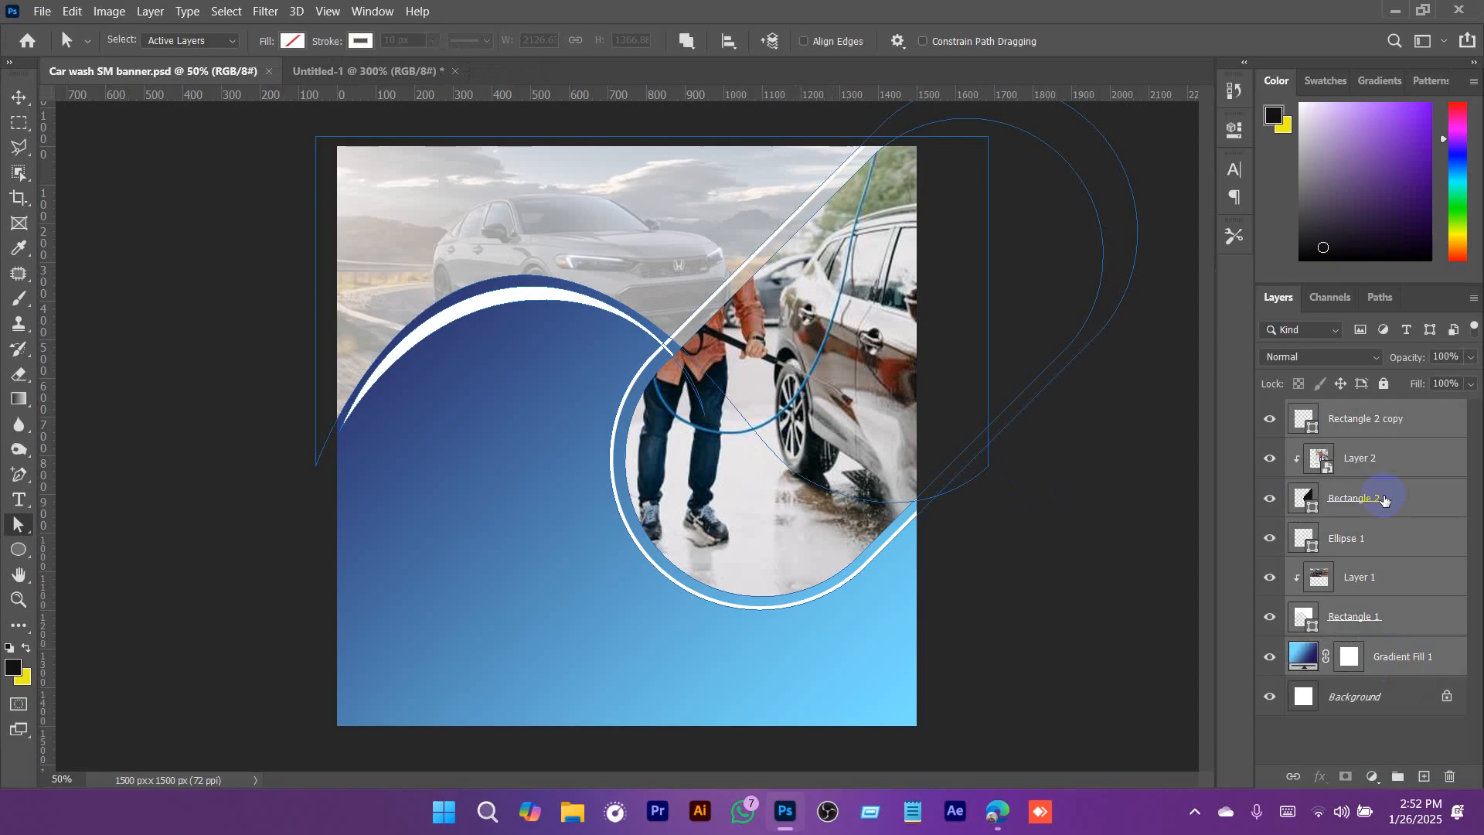
pyautogui.hotkey('ctrl', 'g')
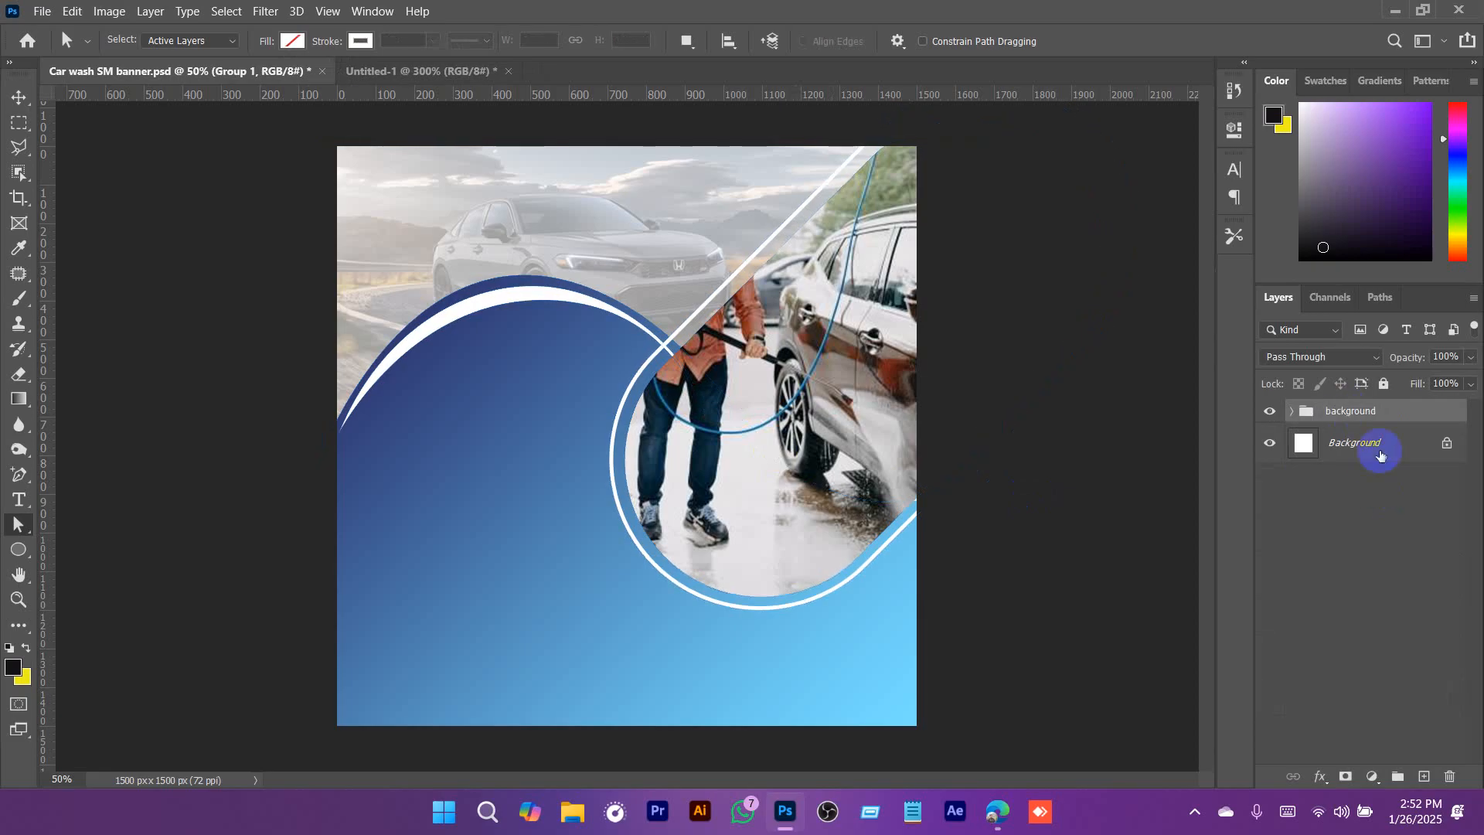
# Create a new layer group named "offer" above the background group.
pyautogui.click(1397, 776)
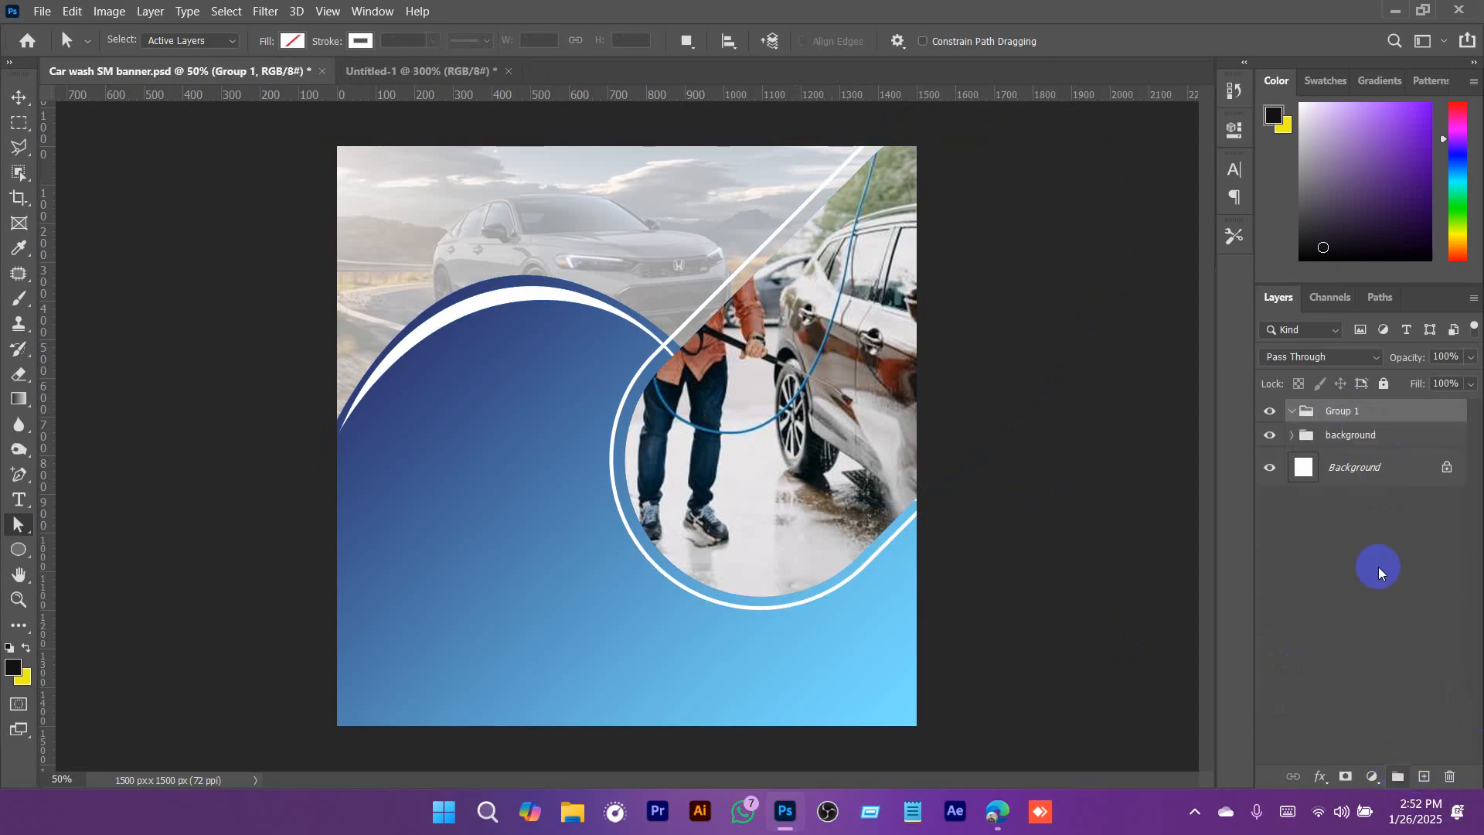
pyautogui.click(1342, 411)
pyautogui.write('offer')
pyautogui.press('Return')
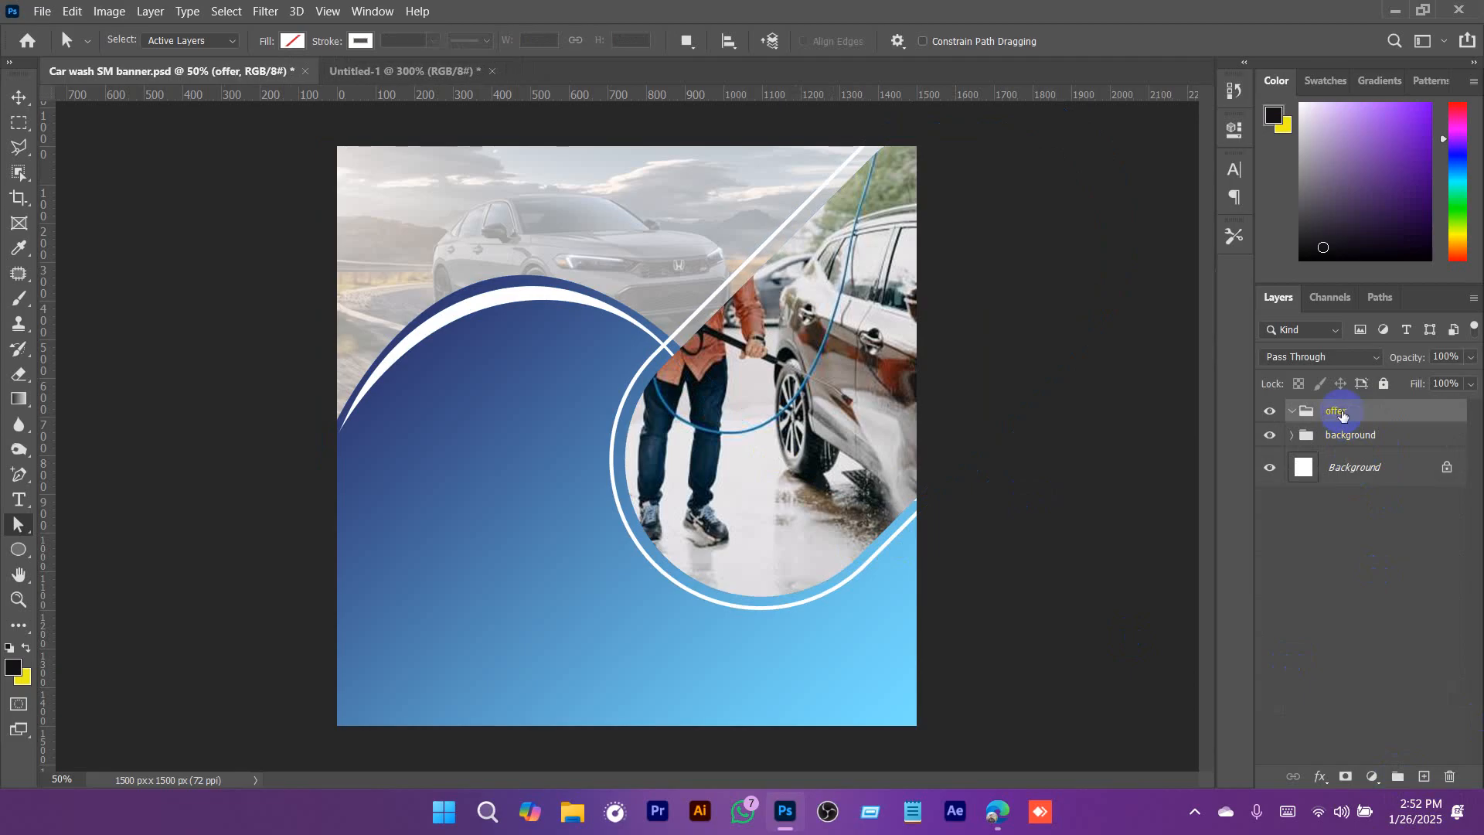
# Draw a black circle over the pill frame's lower edge, scale it to about 368 px, and compare it with the reference badge.
pyautogui.click(19, 550)
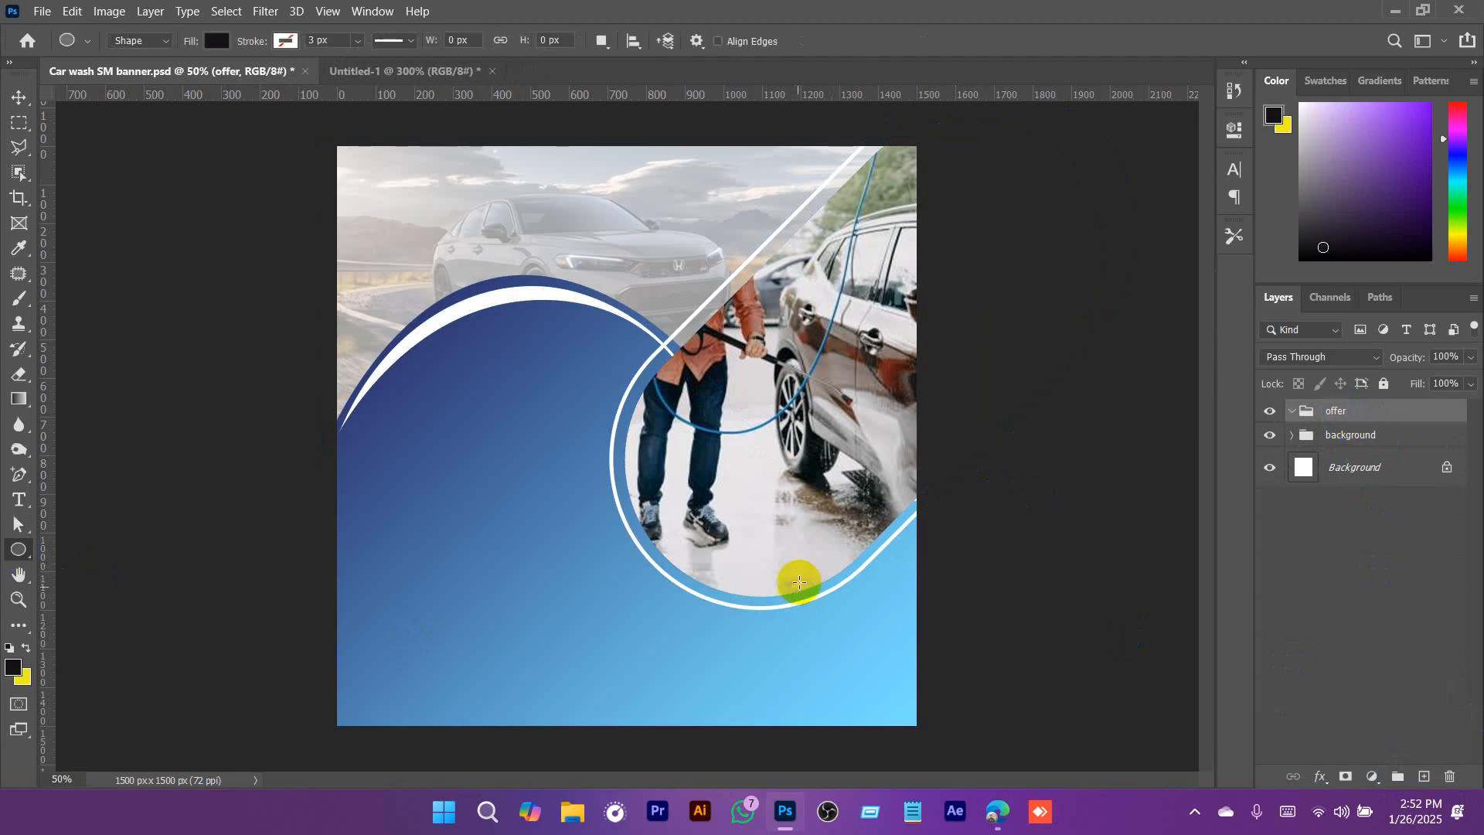
pyautogui.moveTo(799, 572); pyautogui.dragTo(906, 674)
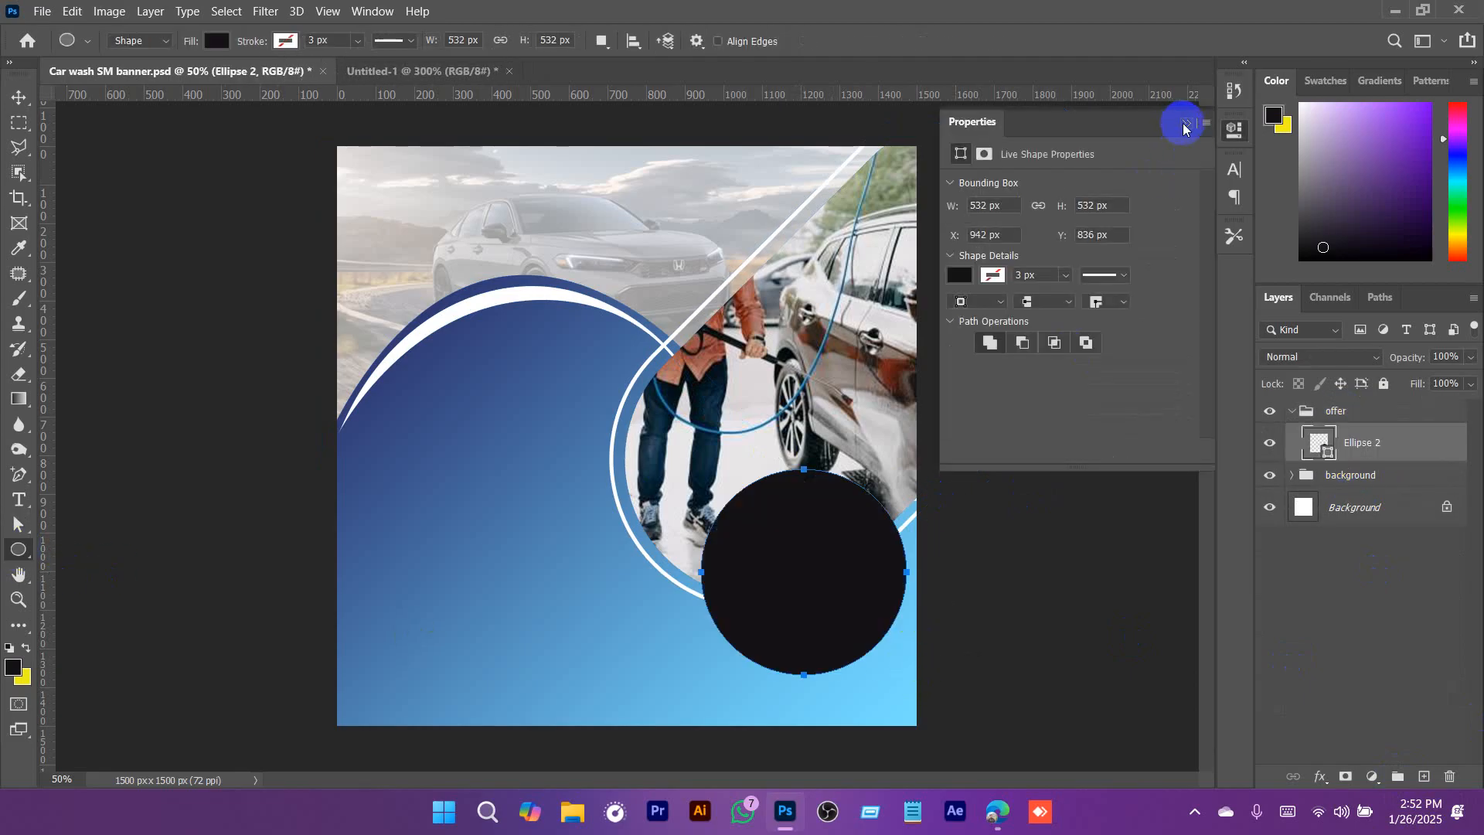
pyautogui.hotkey('ctrl', 't')
pyautogui.moveTo(906, 572); pyautogui.dragTo(784, 616)
pyautogui.press('Return')
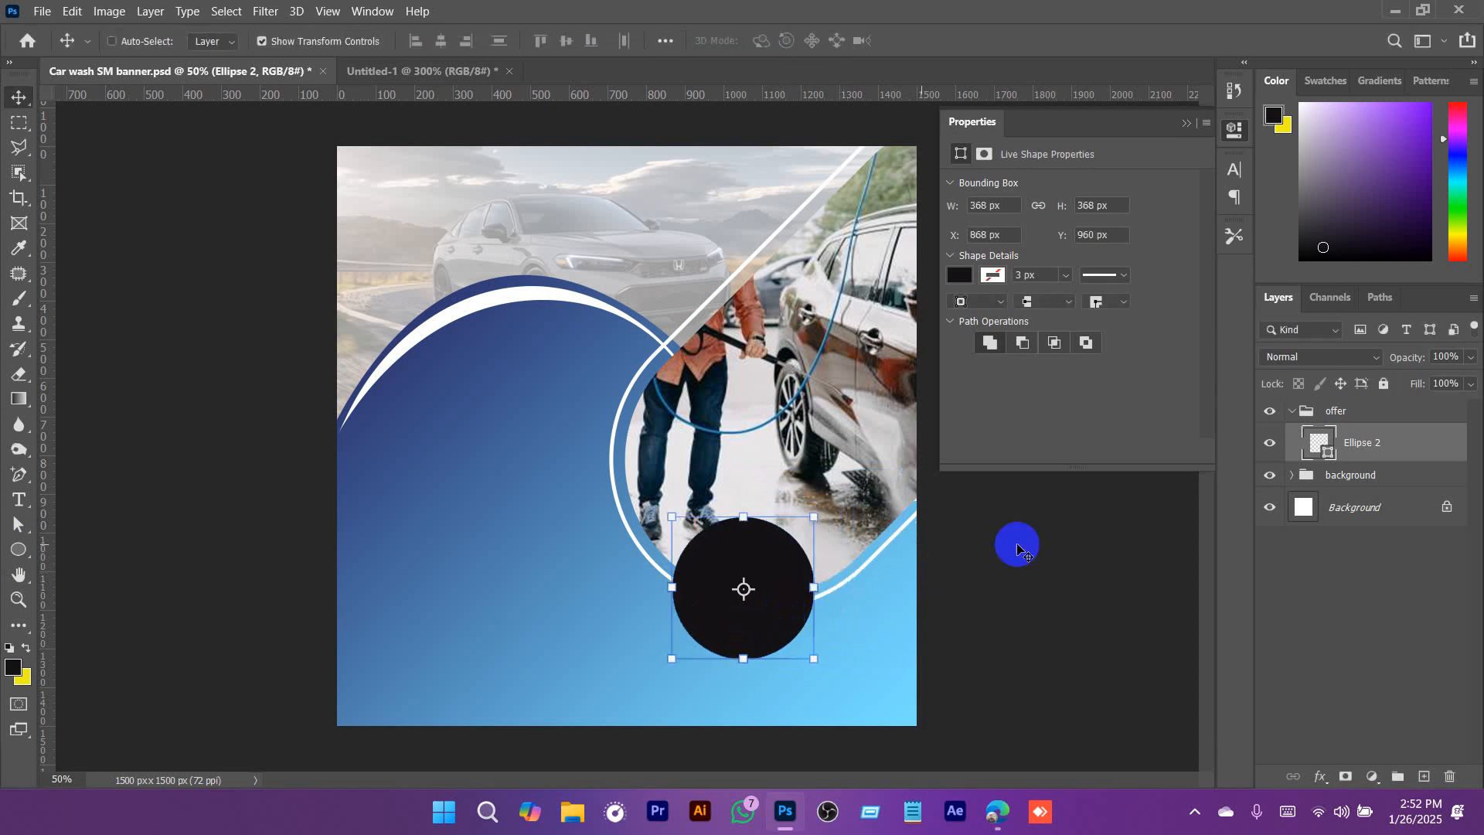
pyautogui.click(394, 73)
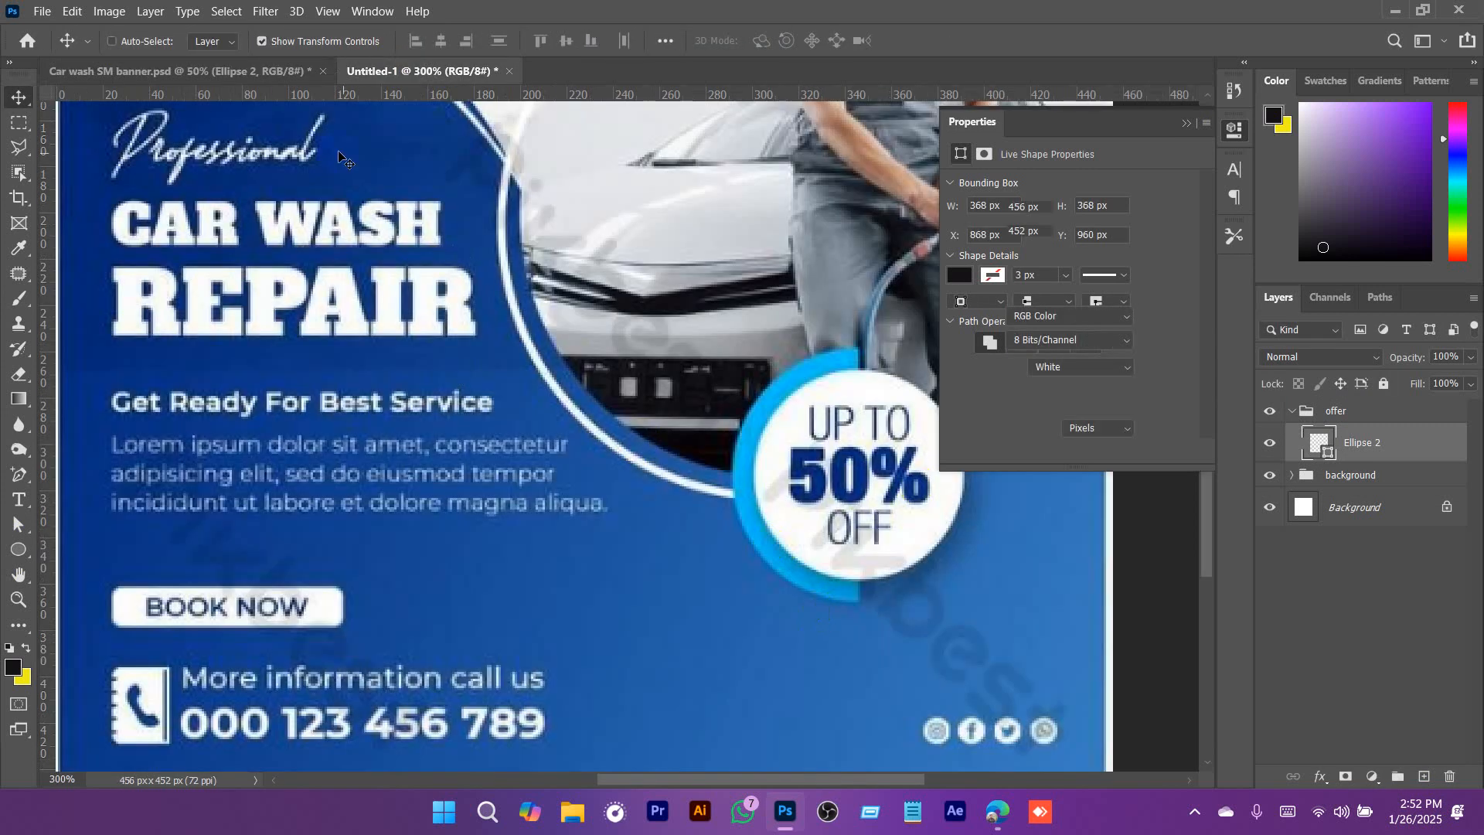
pyautogui.click(255, 71)
pyautogui.click(1186, 123)
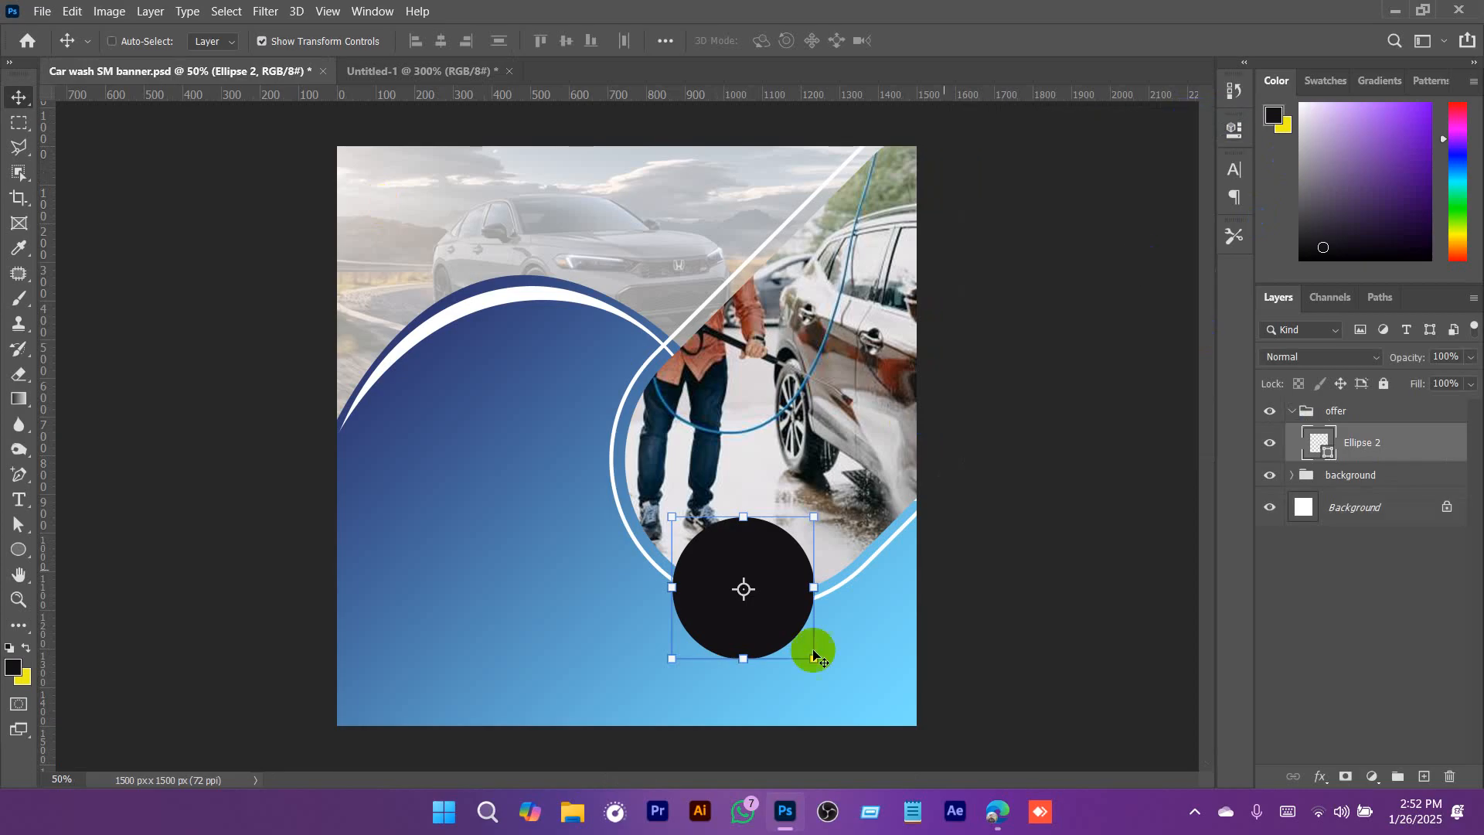
# Duplicate the black circle and enlarge the lower original from its centre to about 438.5 px across.
pyautogui.scroll(1, 749, 662)
pyautogui.hotkey('ctrl', 'j')
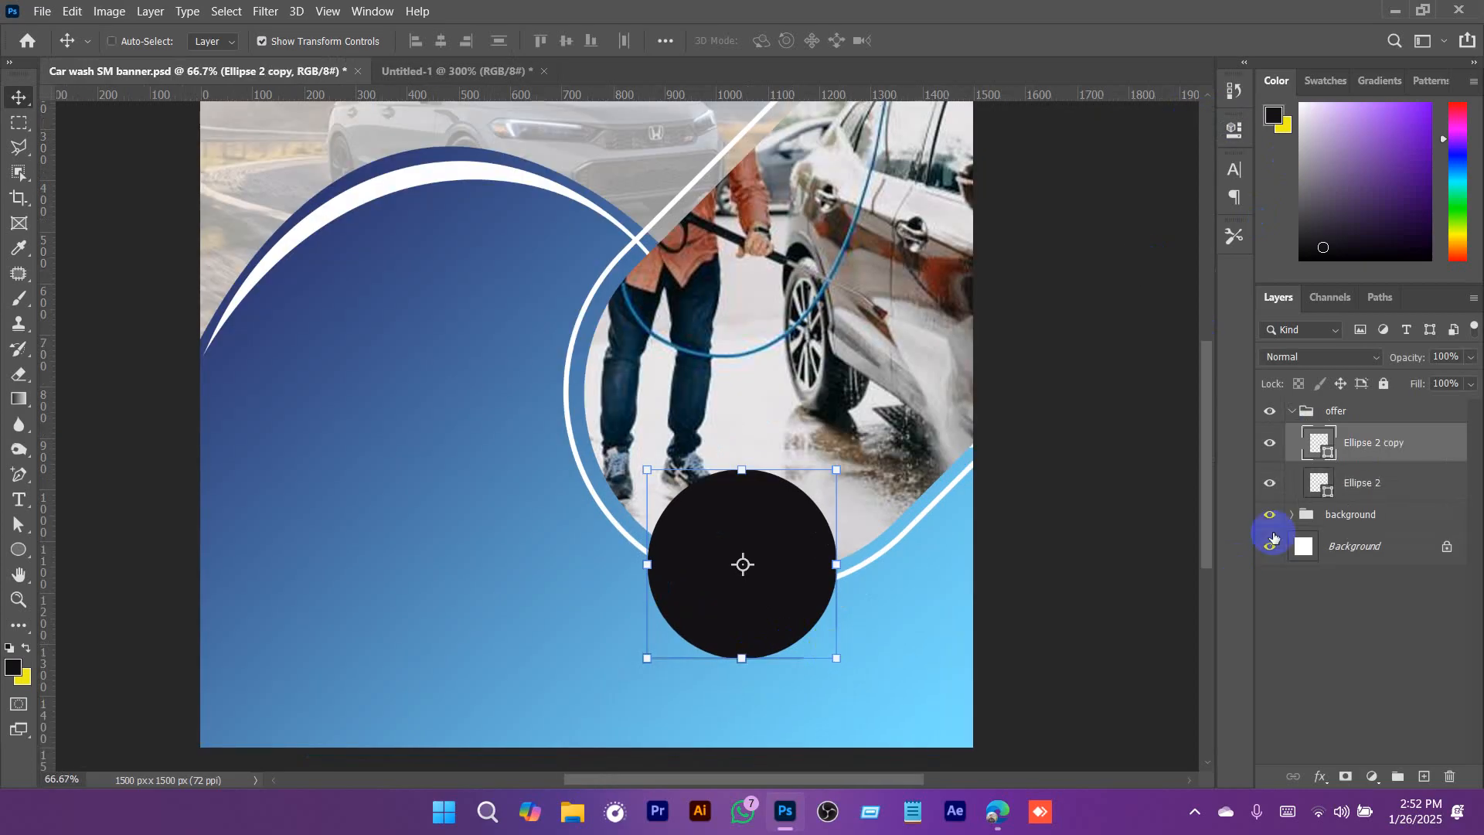
pyautogui.click(1358, 484)
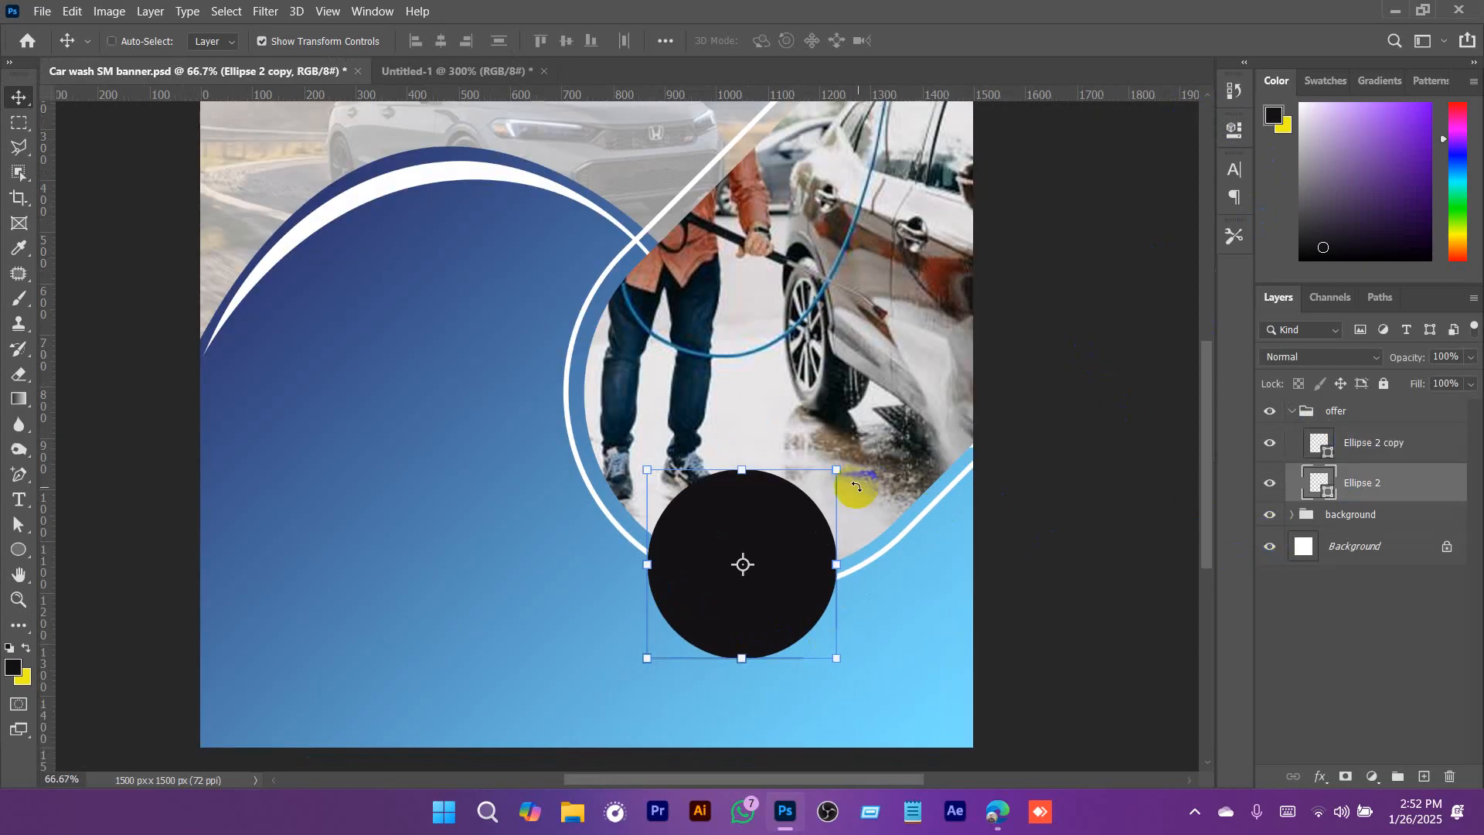
pyautogui.hotkey('ctrl', 't')
pyautogui.moveTo(836, 469); pyautogui.dragTo(855, 453)
pyautogui.press('Return')
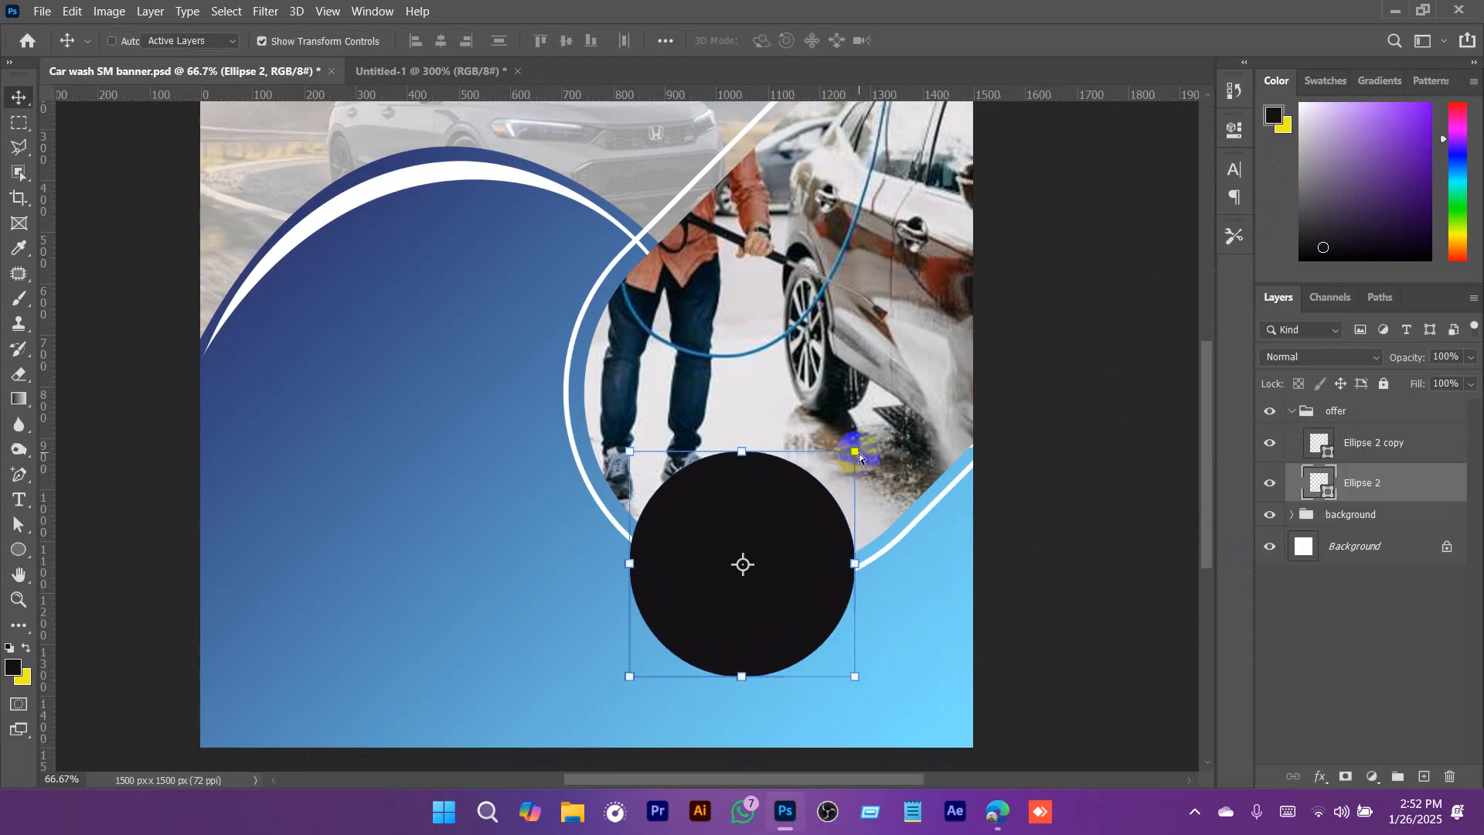
# Delete the enlarged circle's right anchor point with the Direct Selection tool, converting it to a regular path and leaving the left half.
pyautogui.click(21, 529)
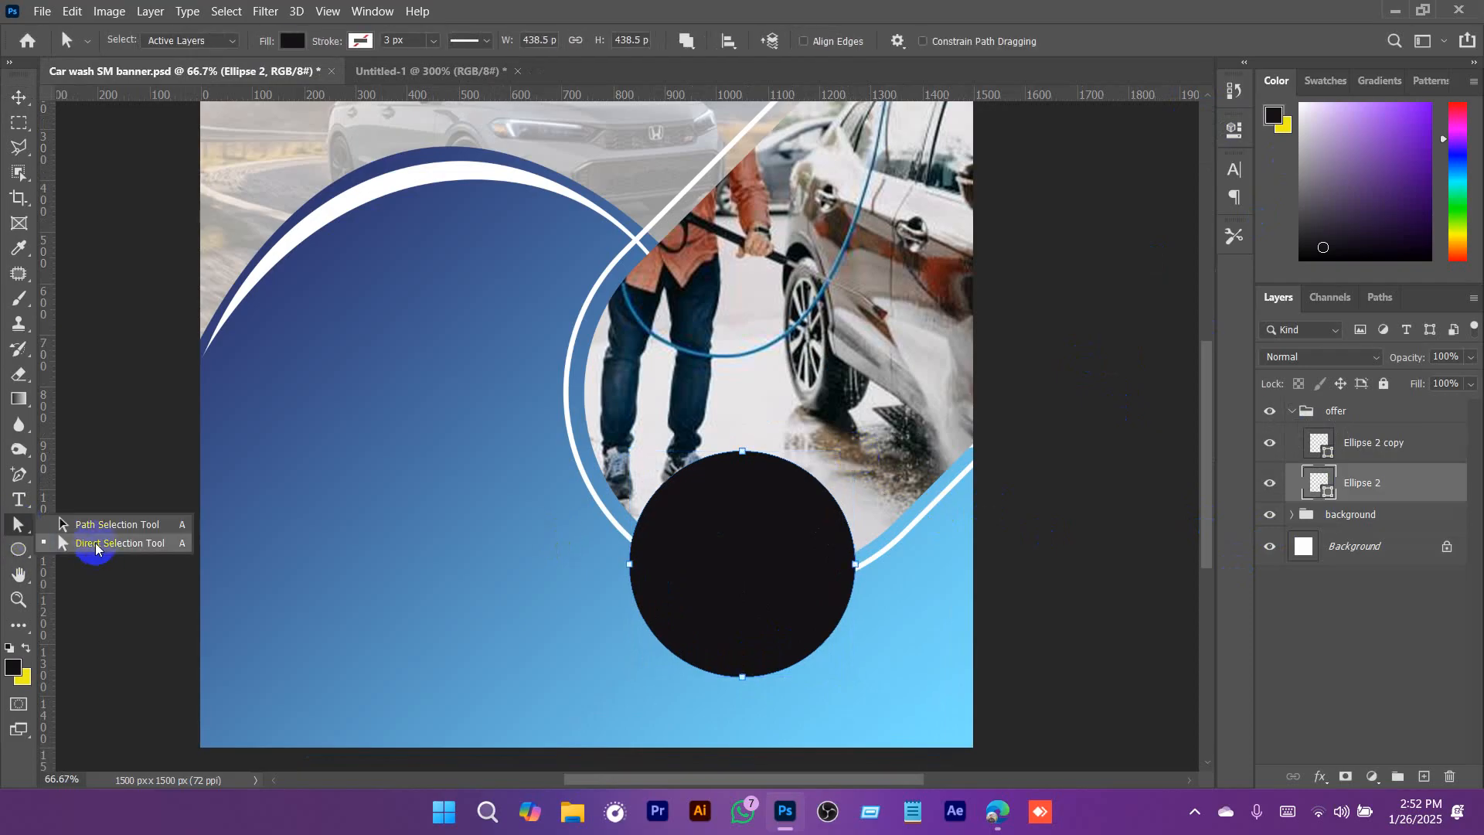
pyautogui.click(123, 553)
pyautogui.click(821, 603)
pyautogui.press('Delete')
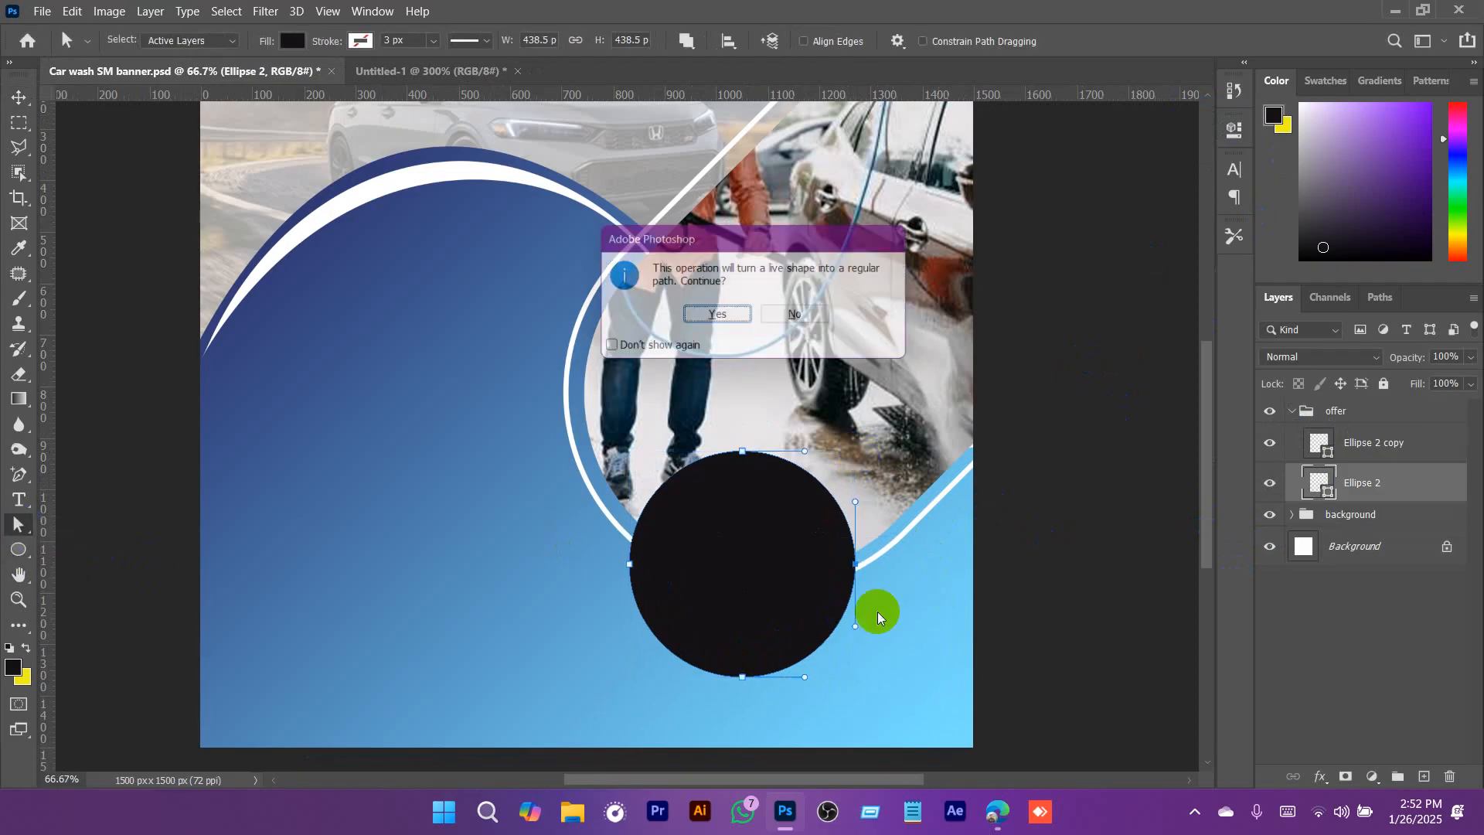
pyautogui.click(719, 415)
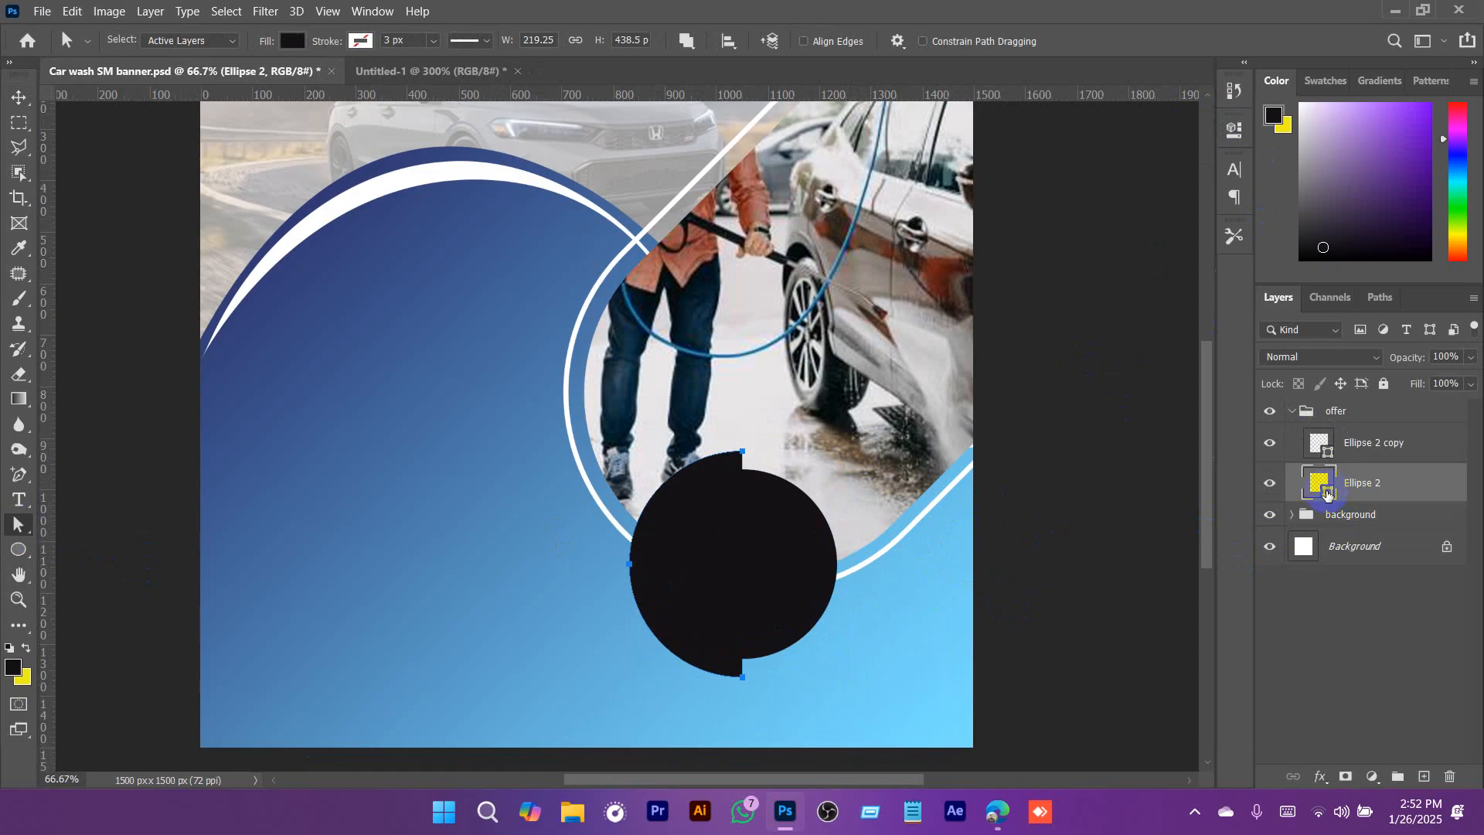
# Change the half circle's fill colour to bright blue 179aff.
pyautogui.doubleClick(1327, 495)
pyautogui.click(514, 315)
pyautogui.moveTo(1179, 194); pyautogui.dragTo(1176, 119)
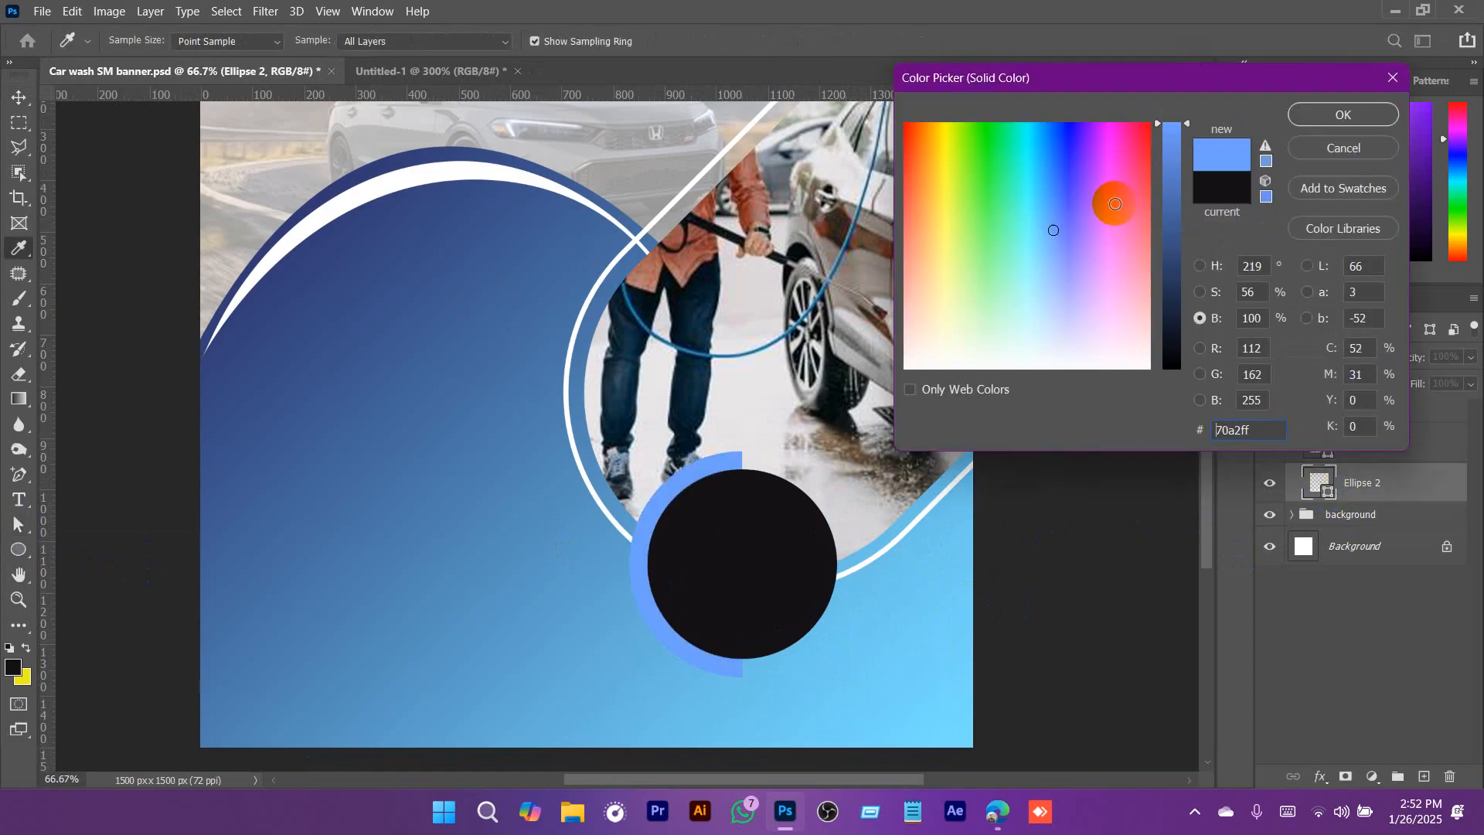
pyautogui.moveTo(1054, 230)
pyautogui.mouseDown()
pyautogui.moveTo(1028, 175)
pyautogui.moveTo(994, 156)
pyautogui.moveTo(1120, 354)
pyautogui.moveTo(1103, 374)
pyautogui.moveTo(1018, 239)
pyautogui.moveTo(1046, 145)
pyautogui.mouseUp()
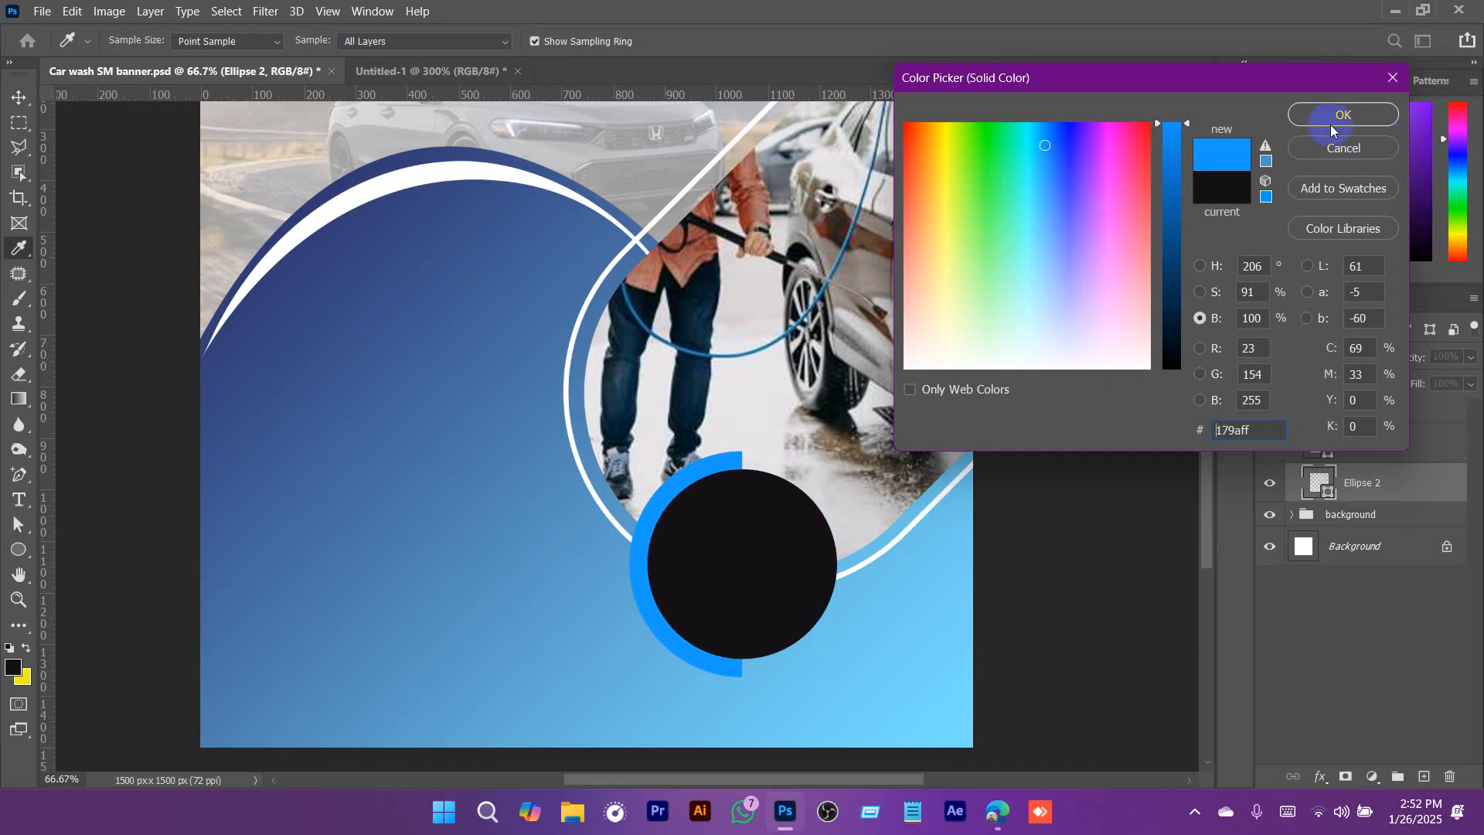
pyautogui.press('Return')
# Change the fill colour of the full circle on top to white ffffff.
pyautogui.doubleClick(1327, 456)
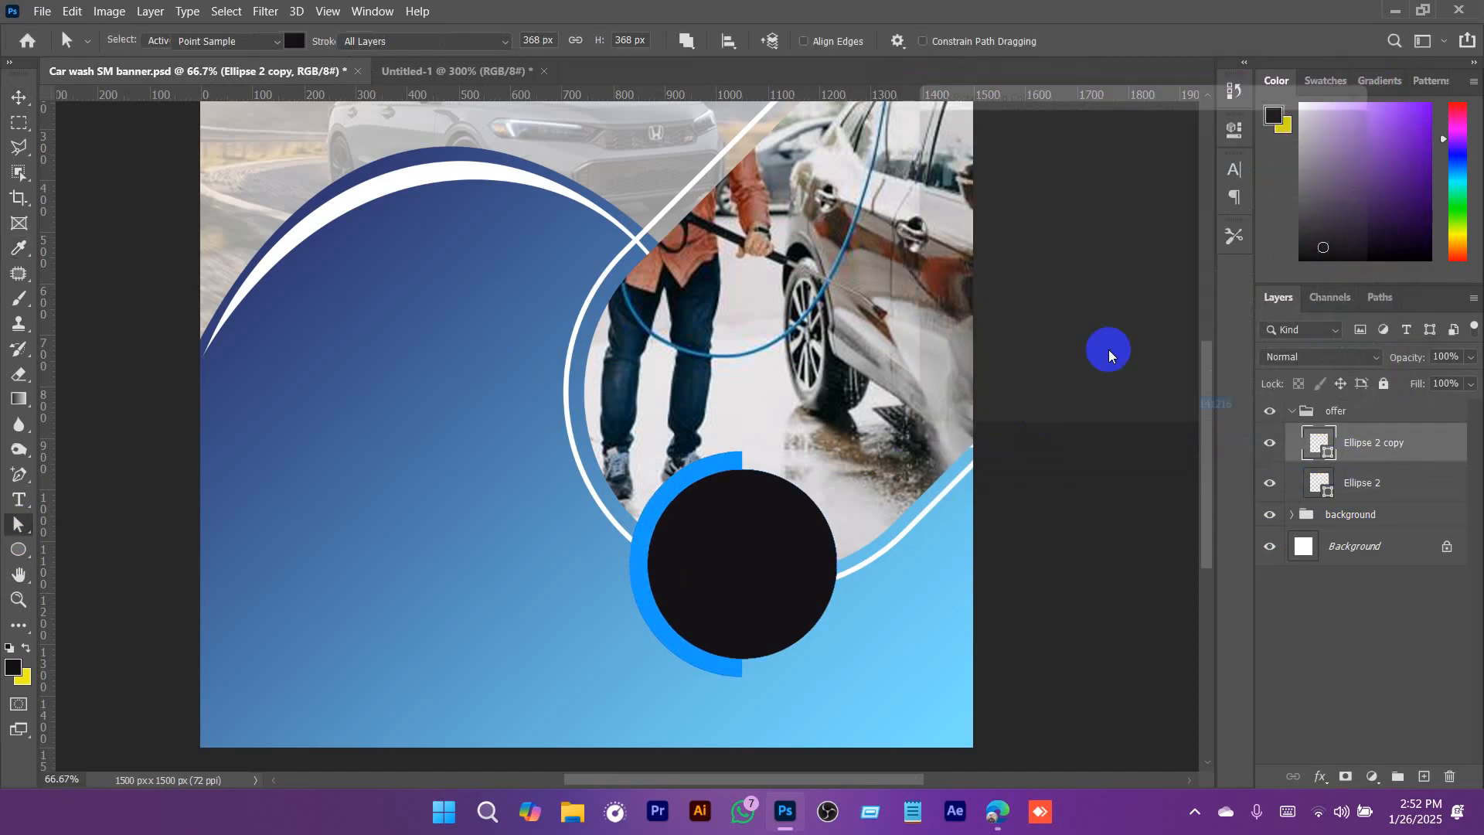
pyautogui.moveTo(1165, 151); pyautogui.dragTo(1163, 88)
pyautogui.moveTo(1116, 294); pyautogui.dragTo(1206, 427)
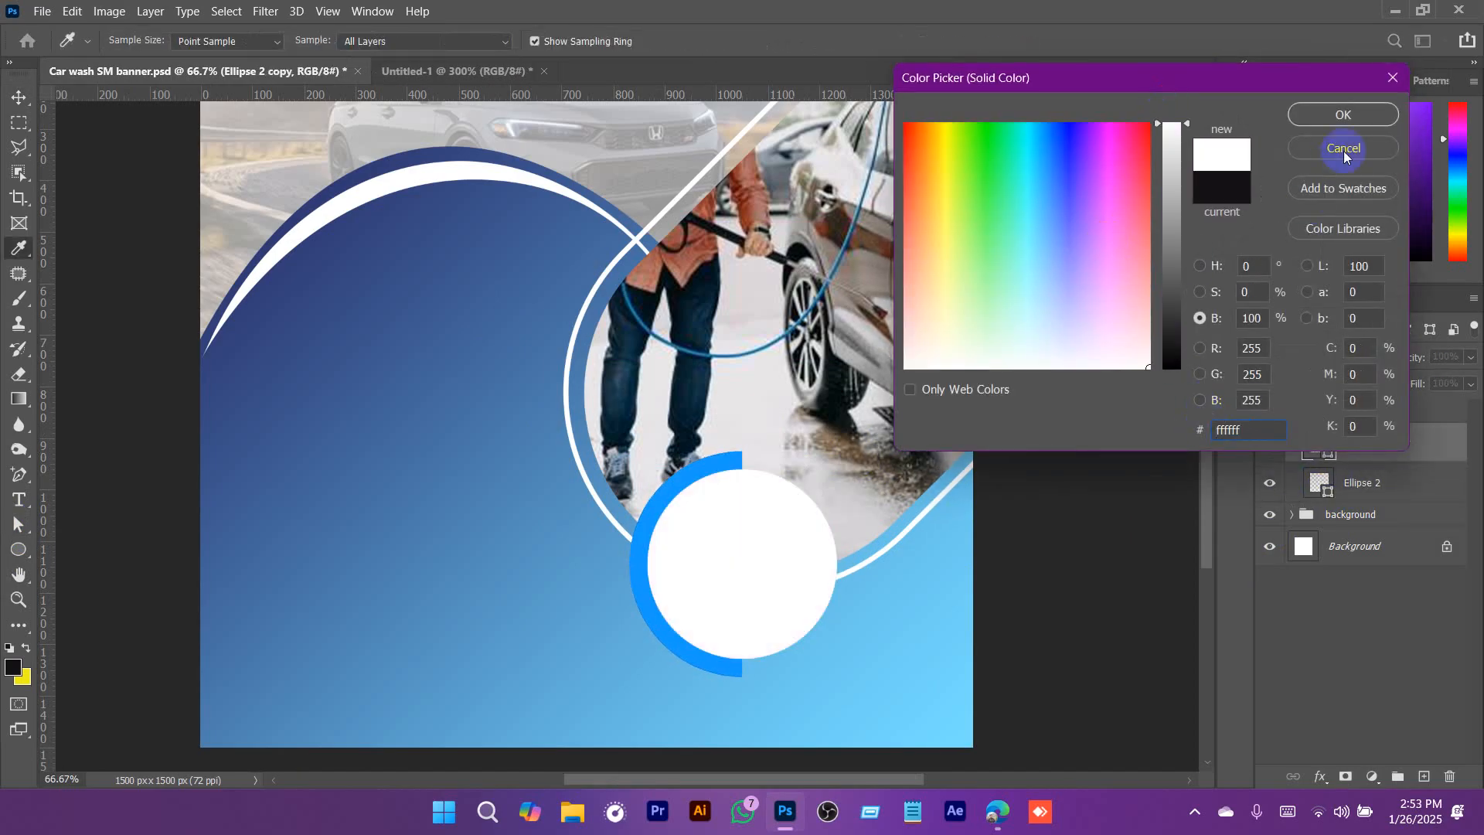
pyautogui.click(1343, 115)
# Scale the white circle and the blue half circle together to about 79.44% around their centre.
pyautogui.keyDown('shift'); pyautogui.click(1377, 484); pyautogui.keyUp('shift')
pyautogui.press('v')
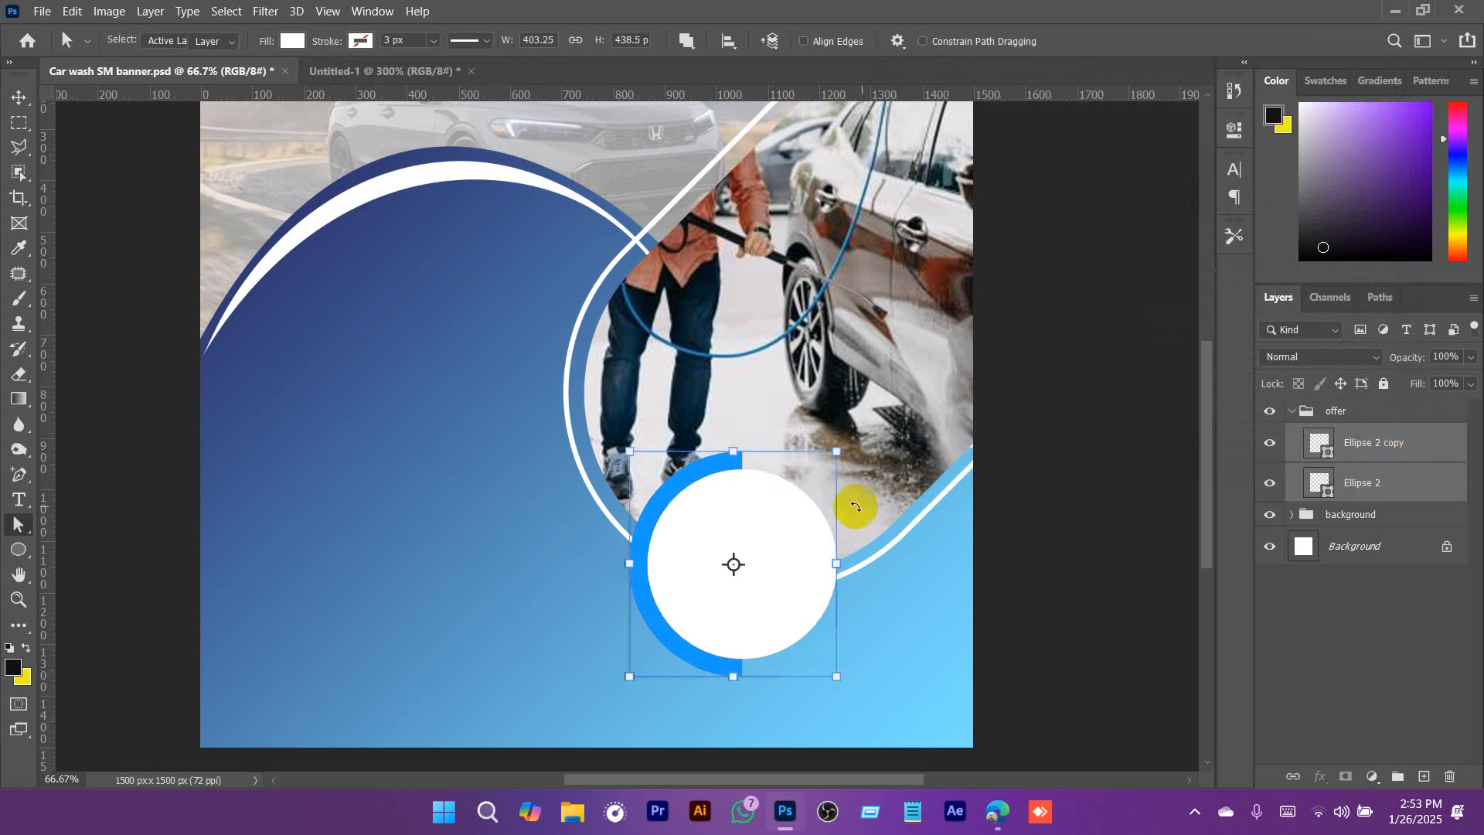
pyautogui.moveTo(840, 454); pyautogui.dragTo(819, 482)
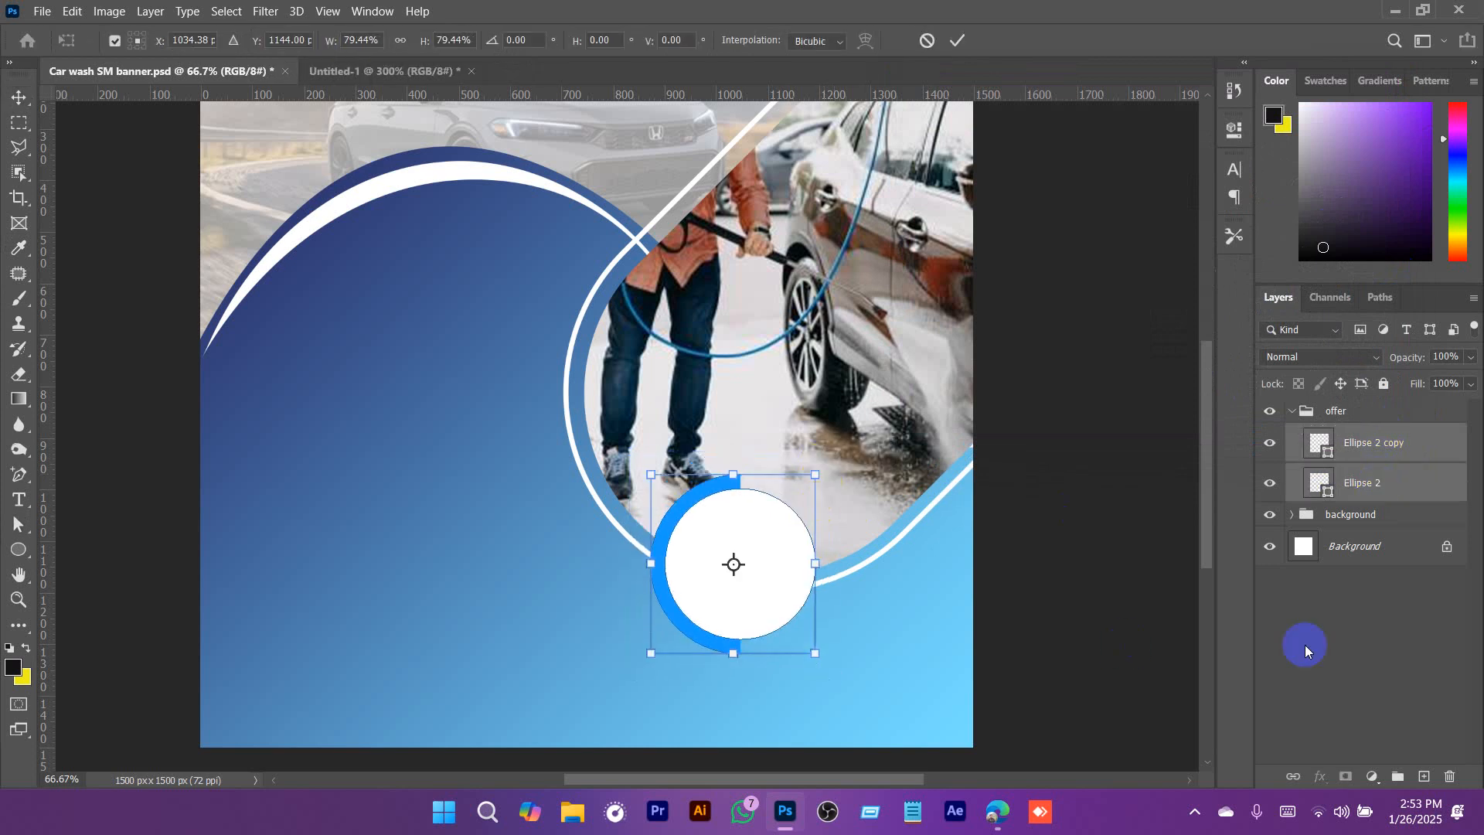
pyautogui.click(956, 41)
# Check the offer badge in the reference design and add a drop shadow to the white circle in the car wash banner.
pyautogui.click(363, 71)
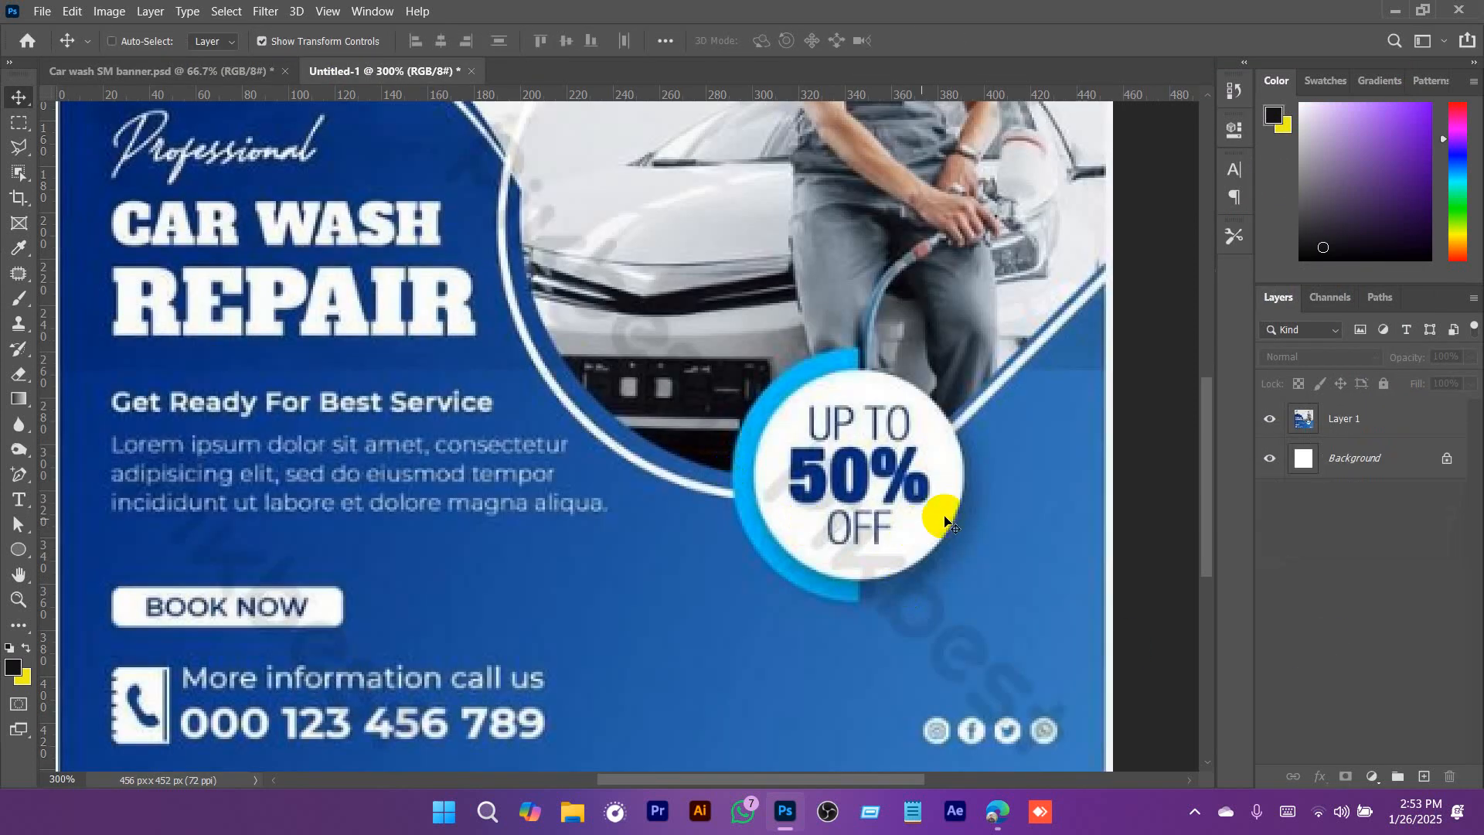
pyautogui.keyDown('alt'); pyautogui.click(920, 566); pyautogui.keyUp('alt')
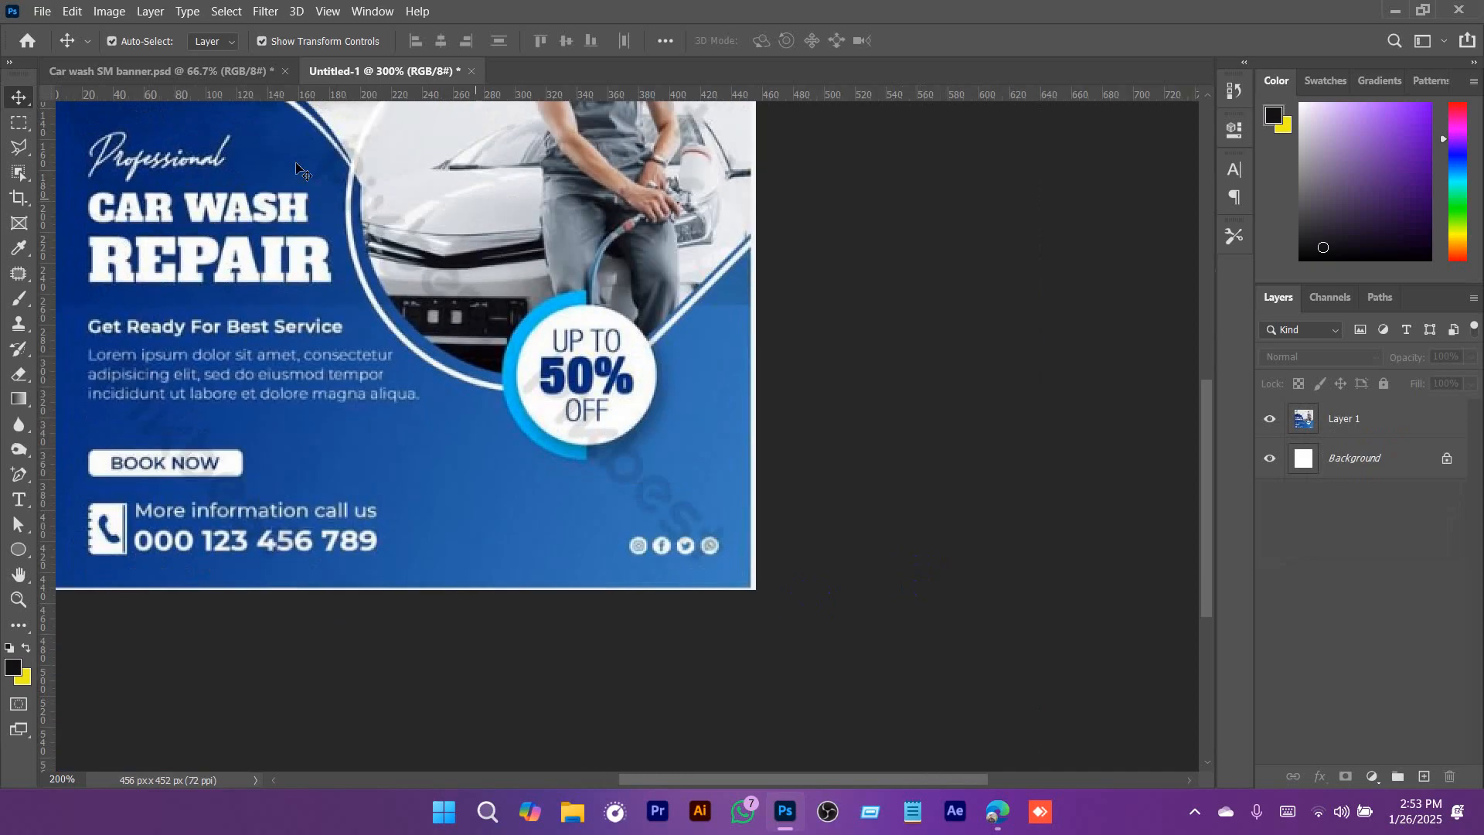
pyautogui.click(191, 76)
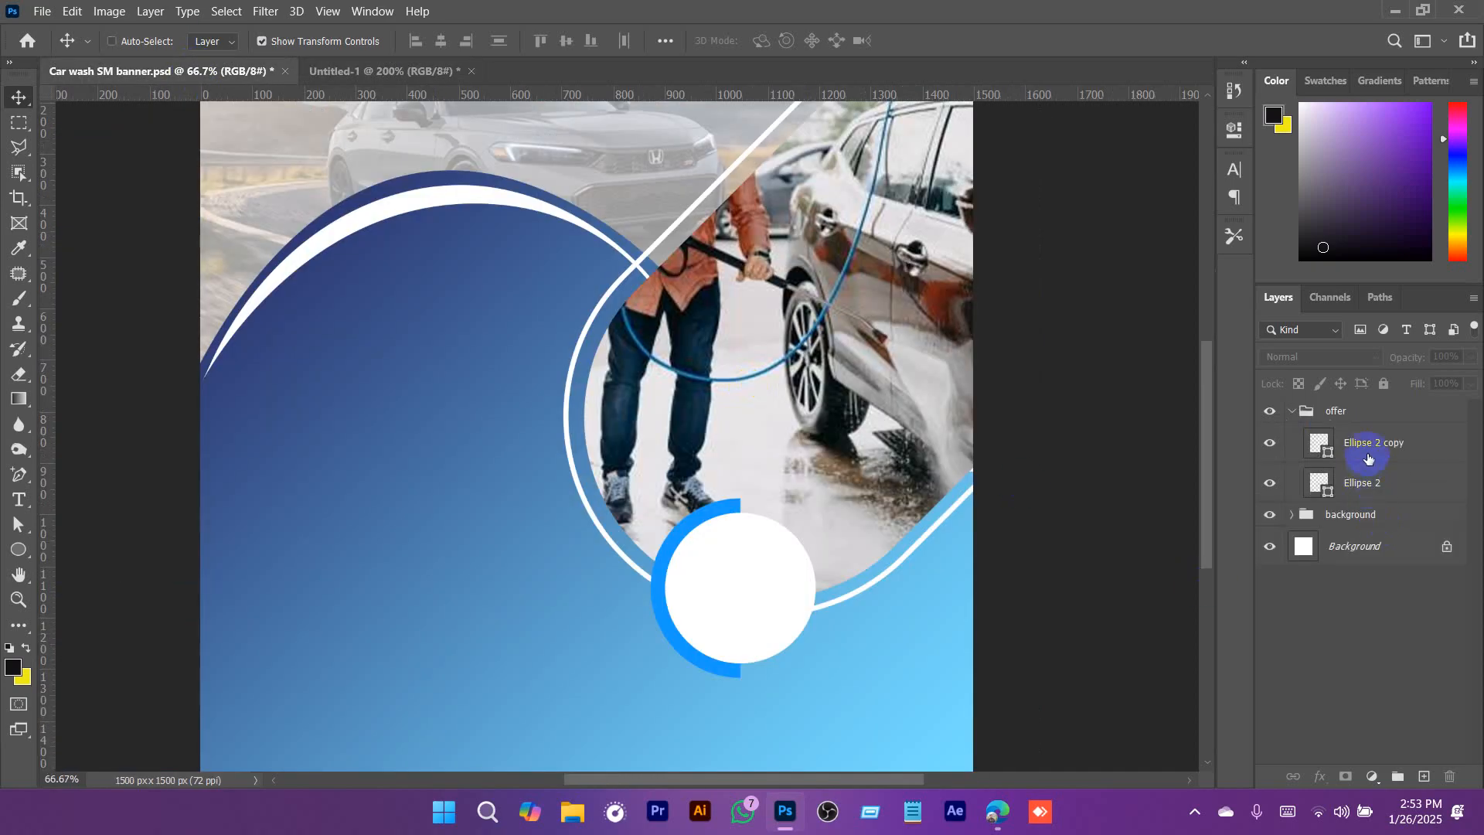
pyautogui.click(1368, 458)
pyautogui.click(1370, 487)
pyautogui.click(1381, 457)
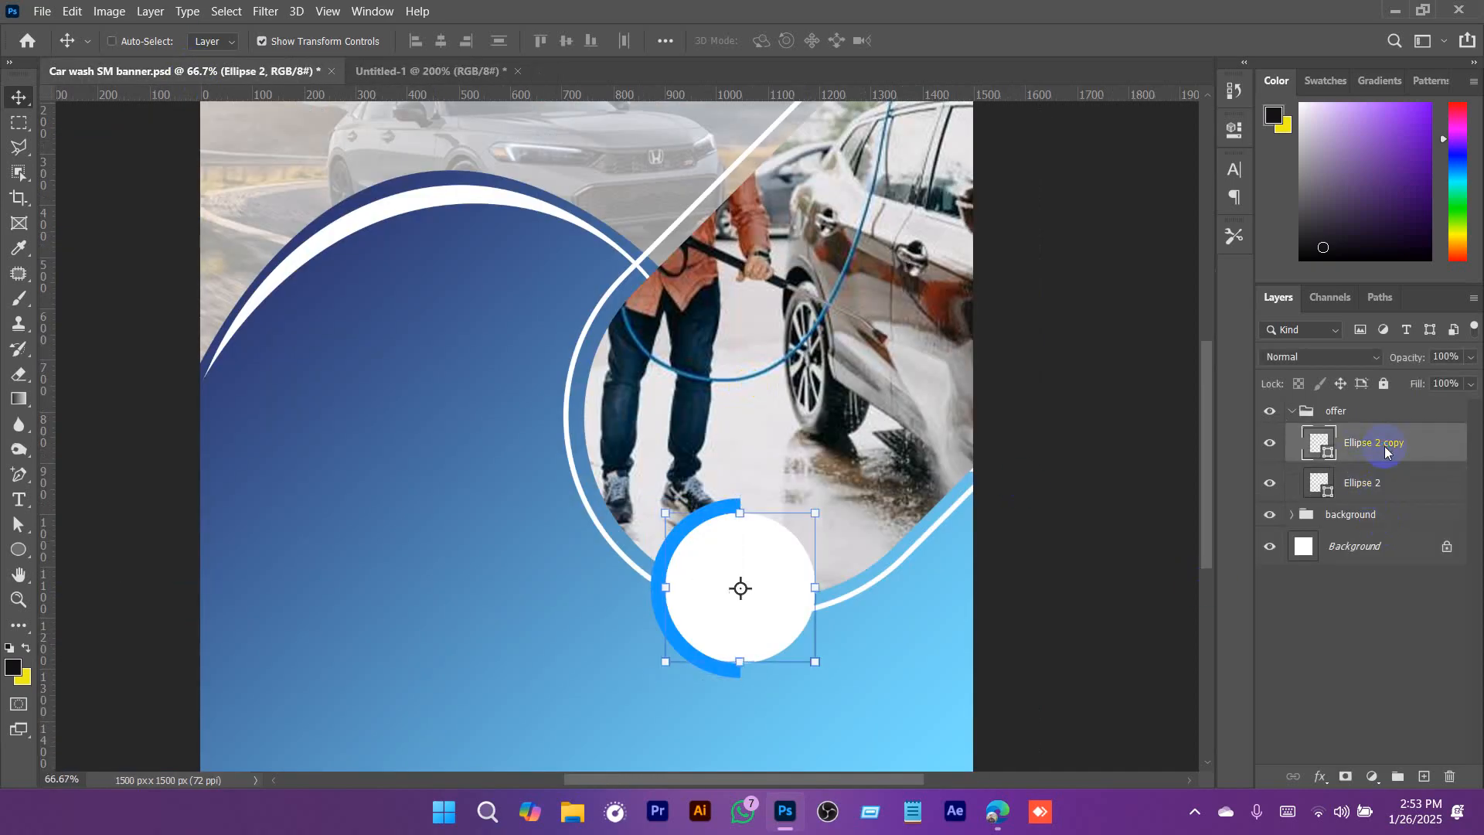
pyautogui.rightClick(1382, 457)
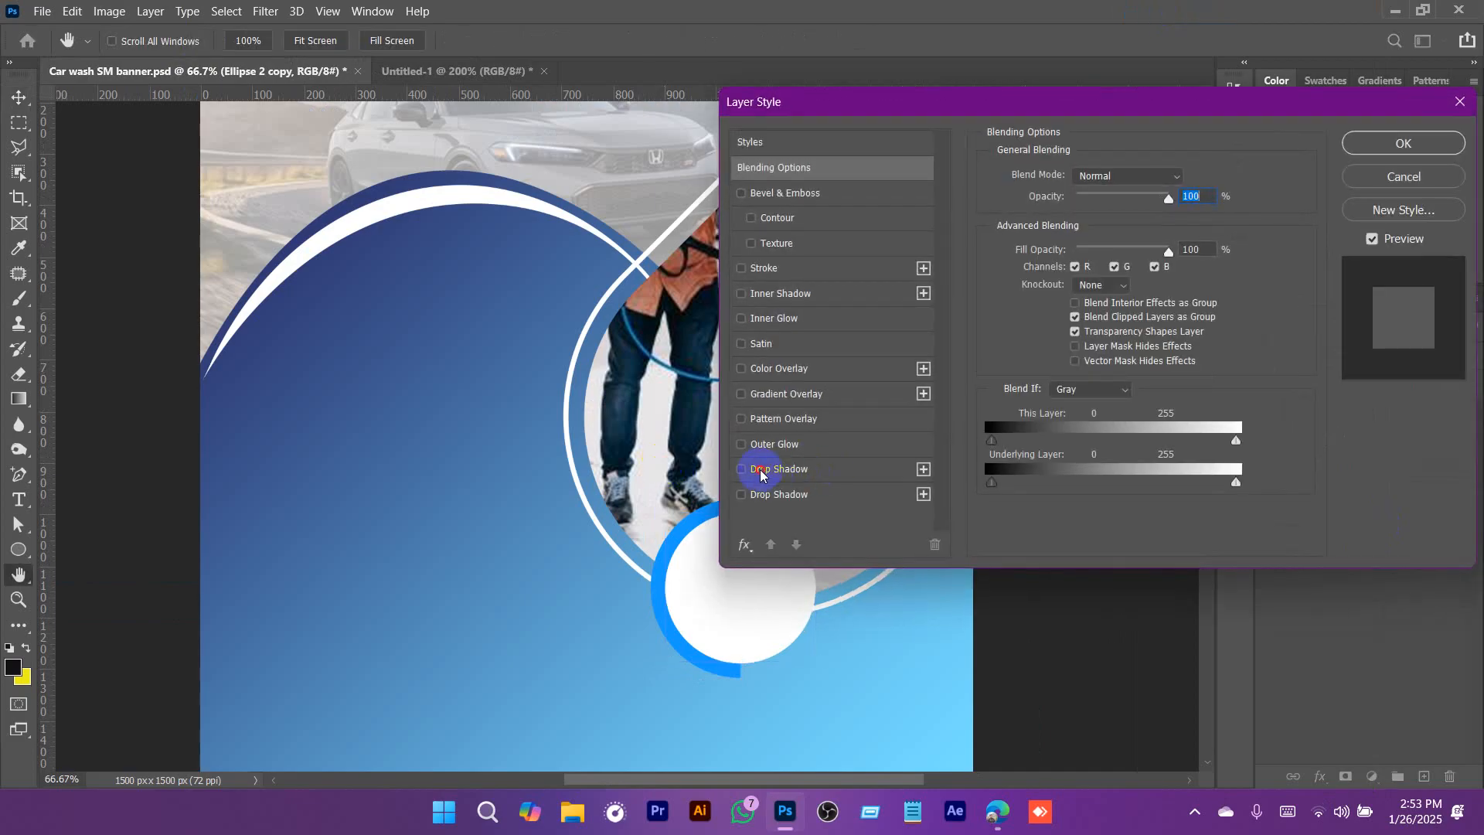
pyautogui.click(761, 470)
# Set the white circle's drop shadow to 38 px size, 44% opacity and 16 px distance, and apply it.
pyautogui.moveTo(986, 107); pyautogui.dragTo(1045, 46)
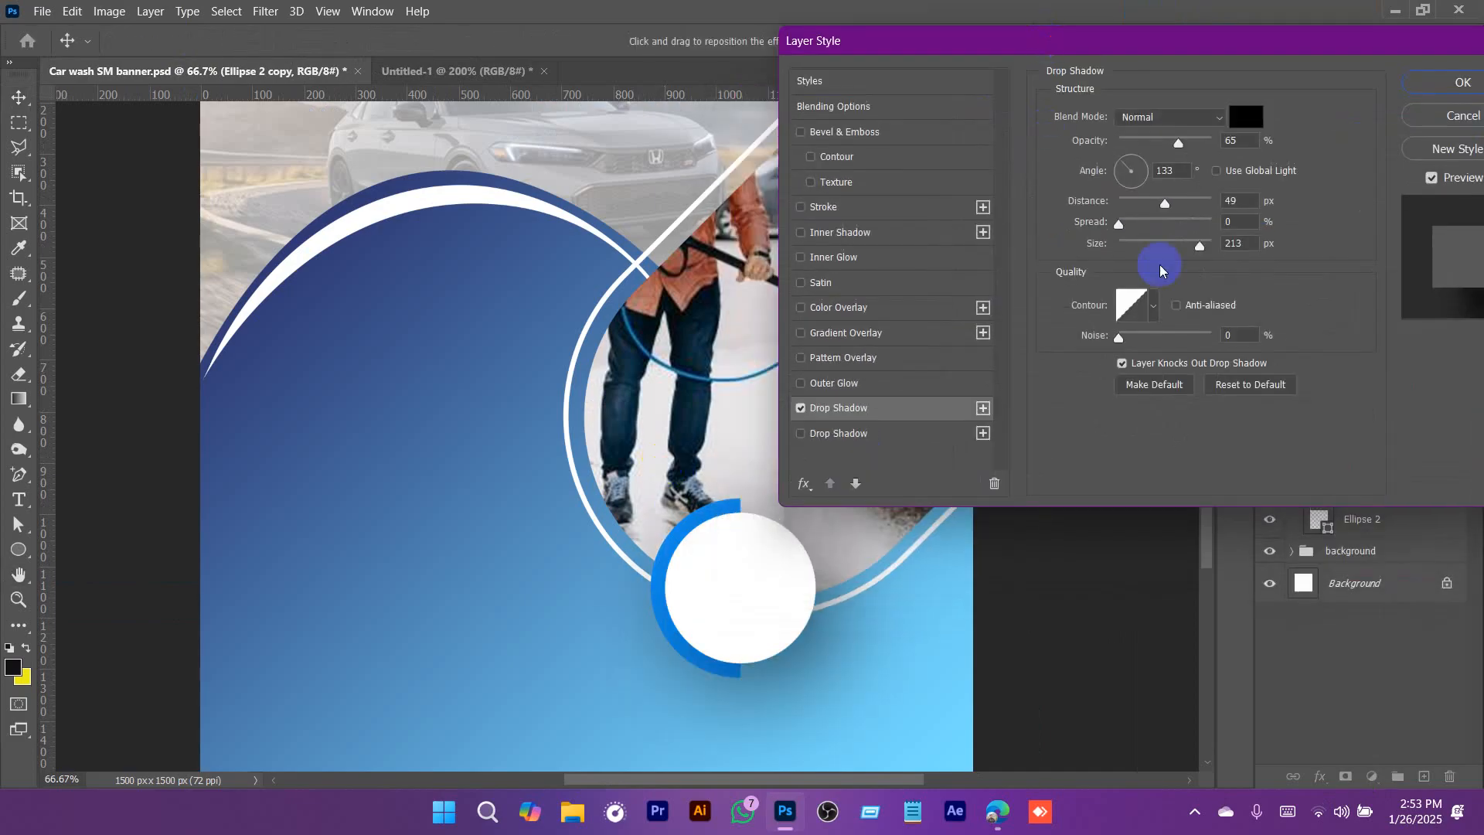
pyautogui.moveTo(1190, 251); pyautogui.dragTo(1137, 245)
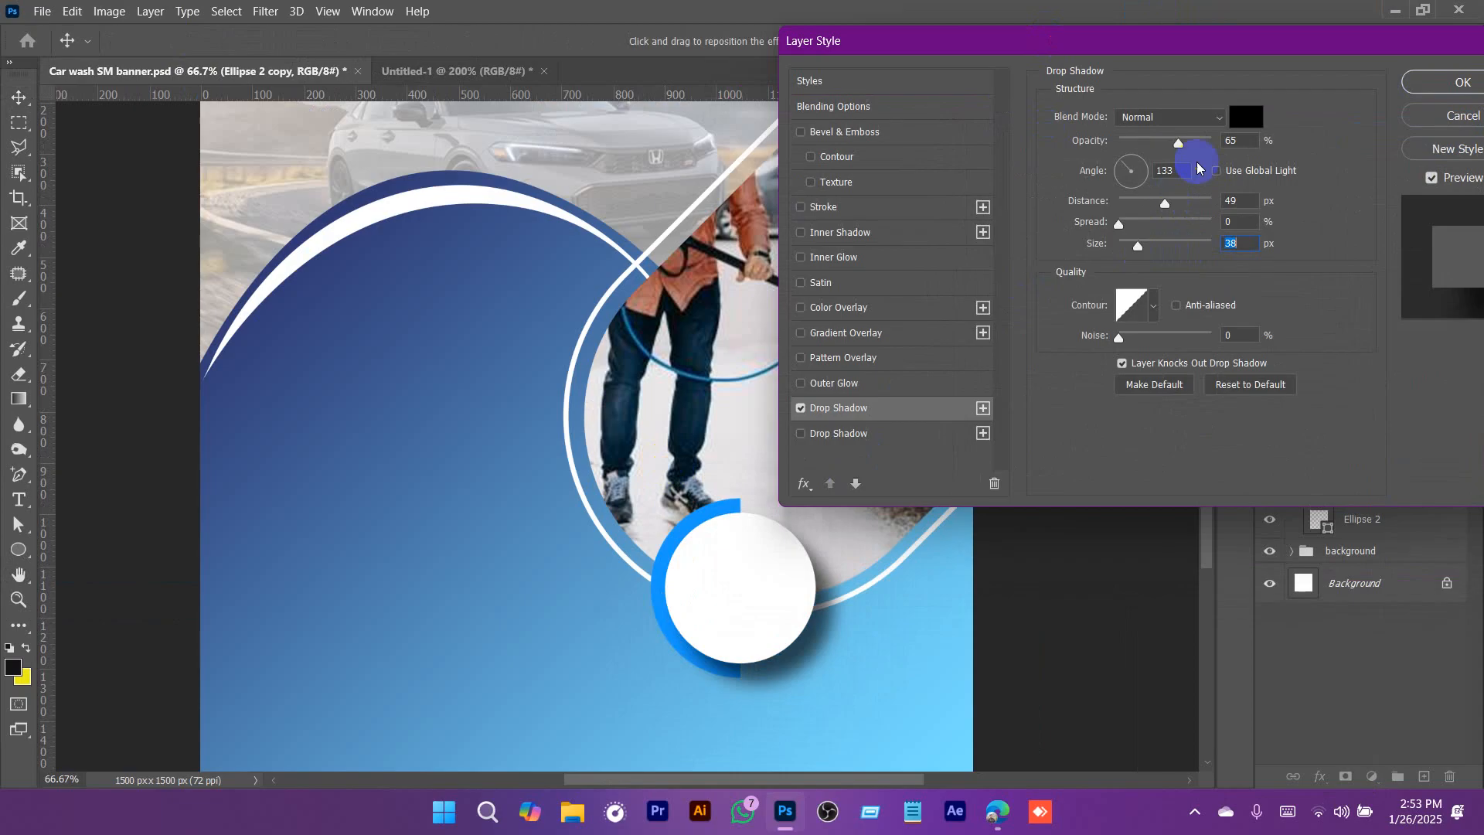
pyautogui.moveTo(1179, 144); pyautogui.dragTo(1159, 143)
pyautogui.moveTo(1165, 205); pyautogui.dragTo(1134, 206)
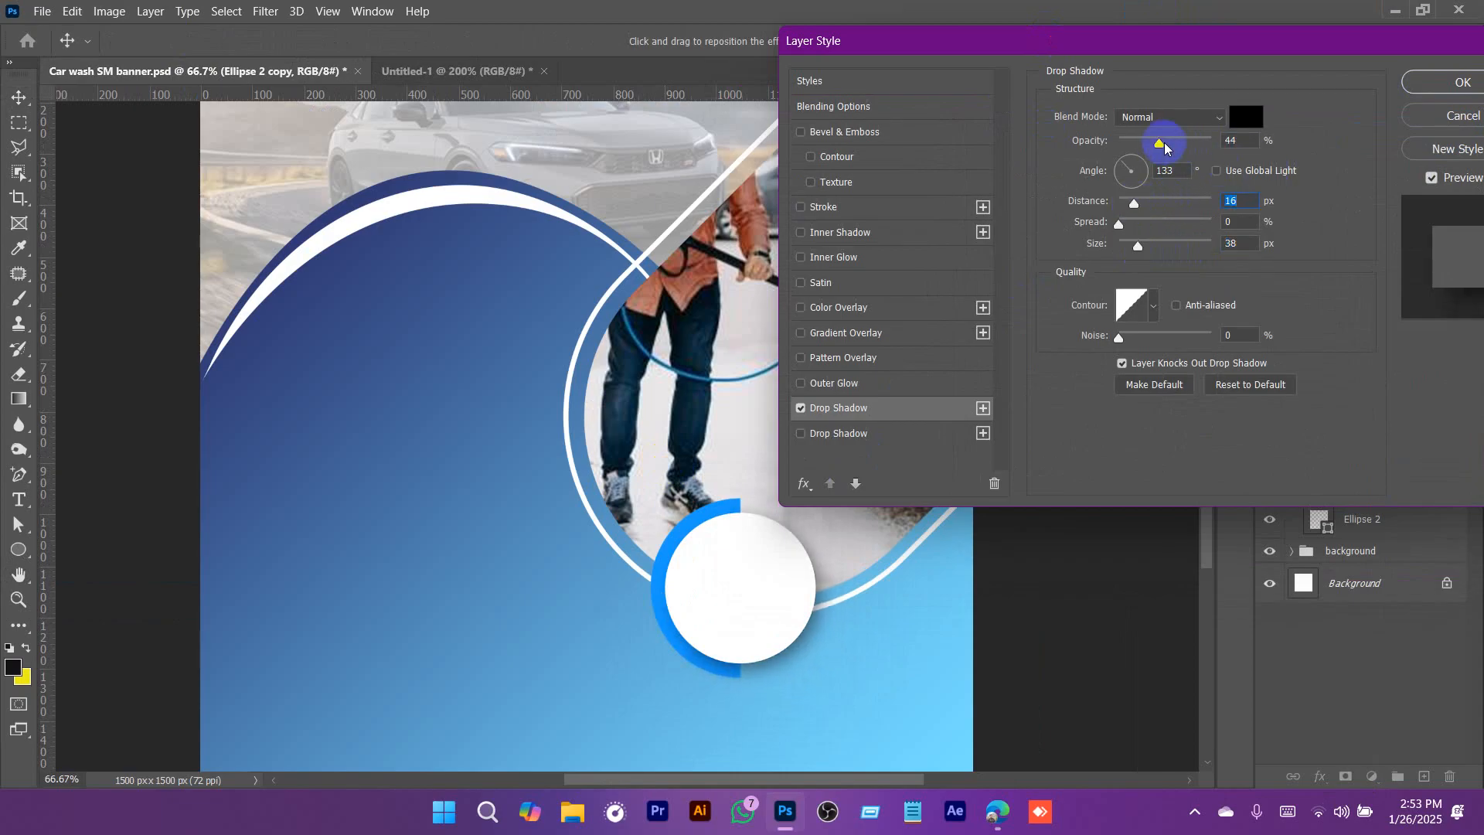
pyautogui.click(1463, 82)
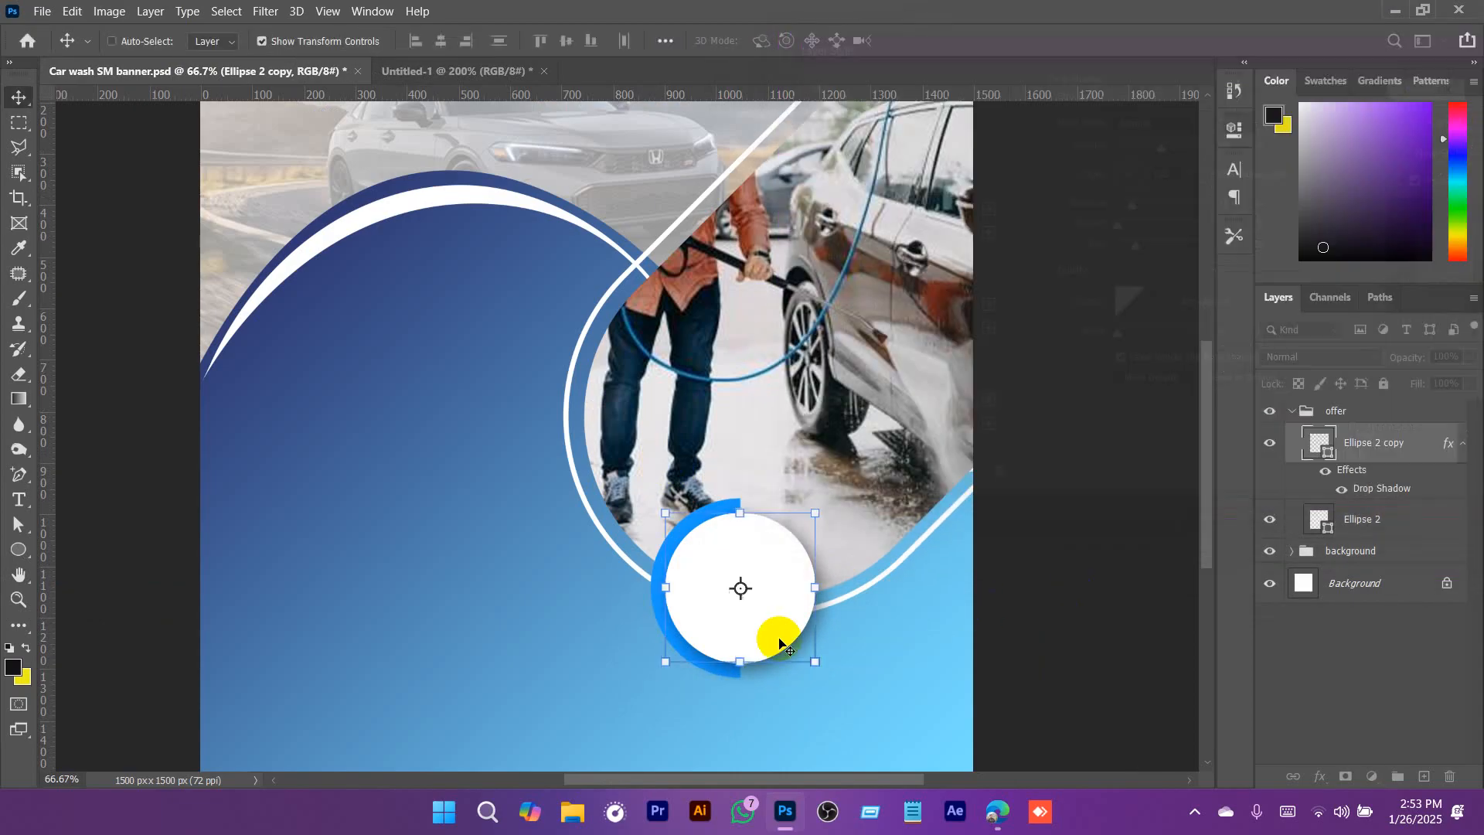
pyautogui.click(1358, 685)
pyautogui.click(1365, 492)
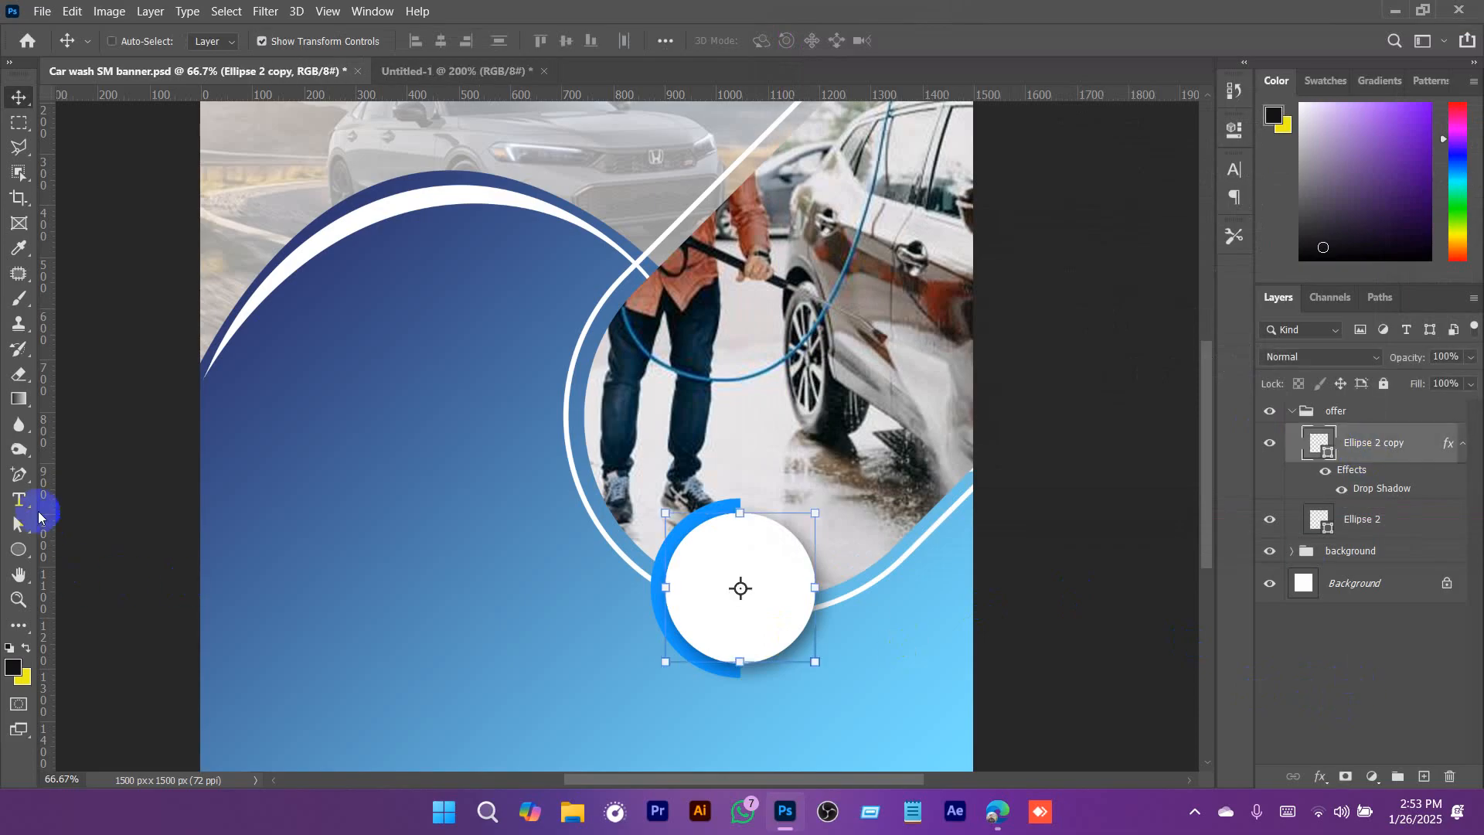
# Add the text "up to 50% OFF" on three lines at 121 pt and place it on the blue area beside the badge.
pyautogui.press('t')
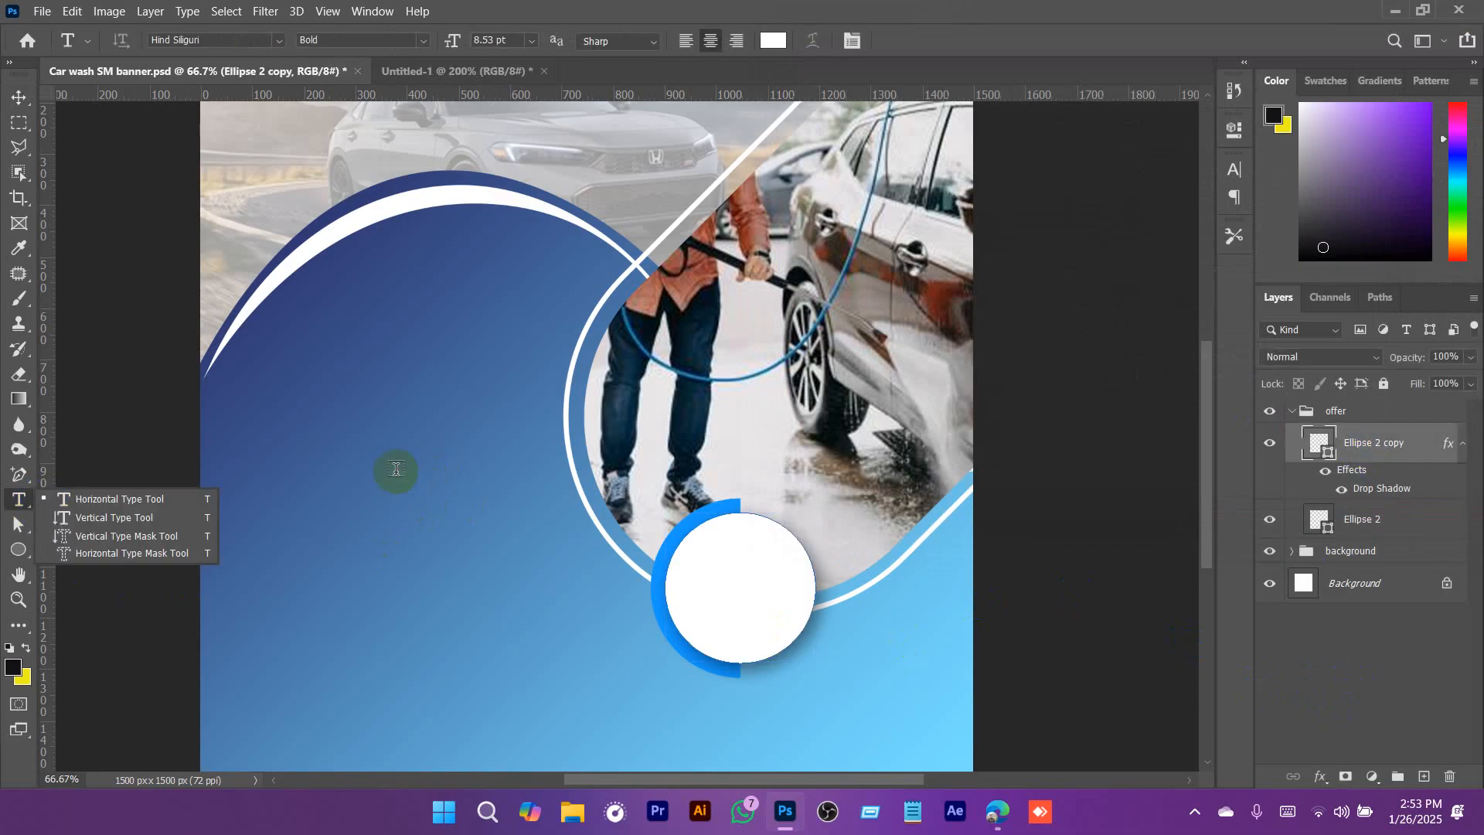
pyautogui.click(395, 469)
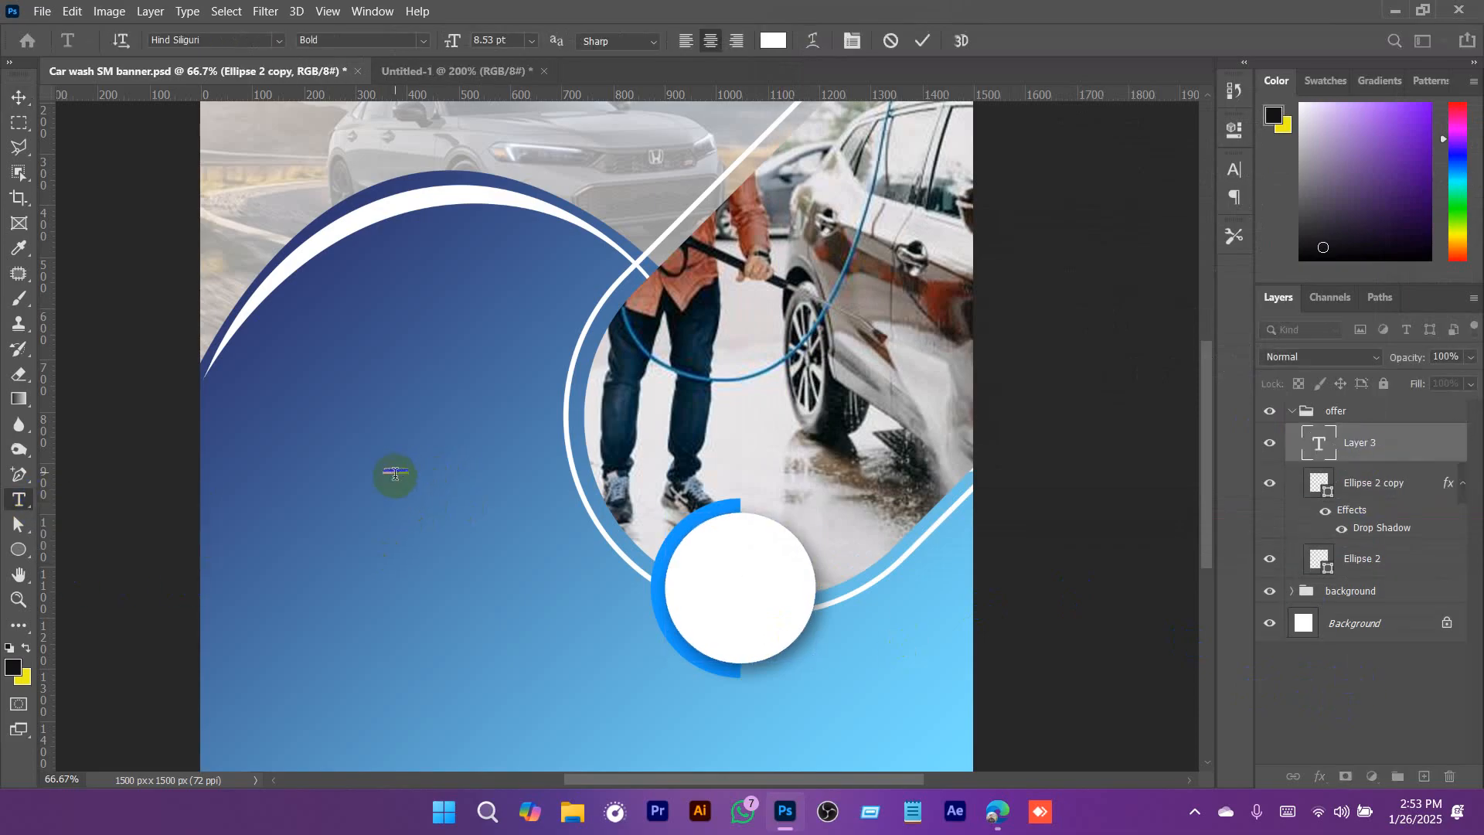
pyautogui.moveTo(452, 40); pyautogui.dragTo(561, 62)
pyautogui.write('up to ')
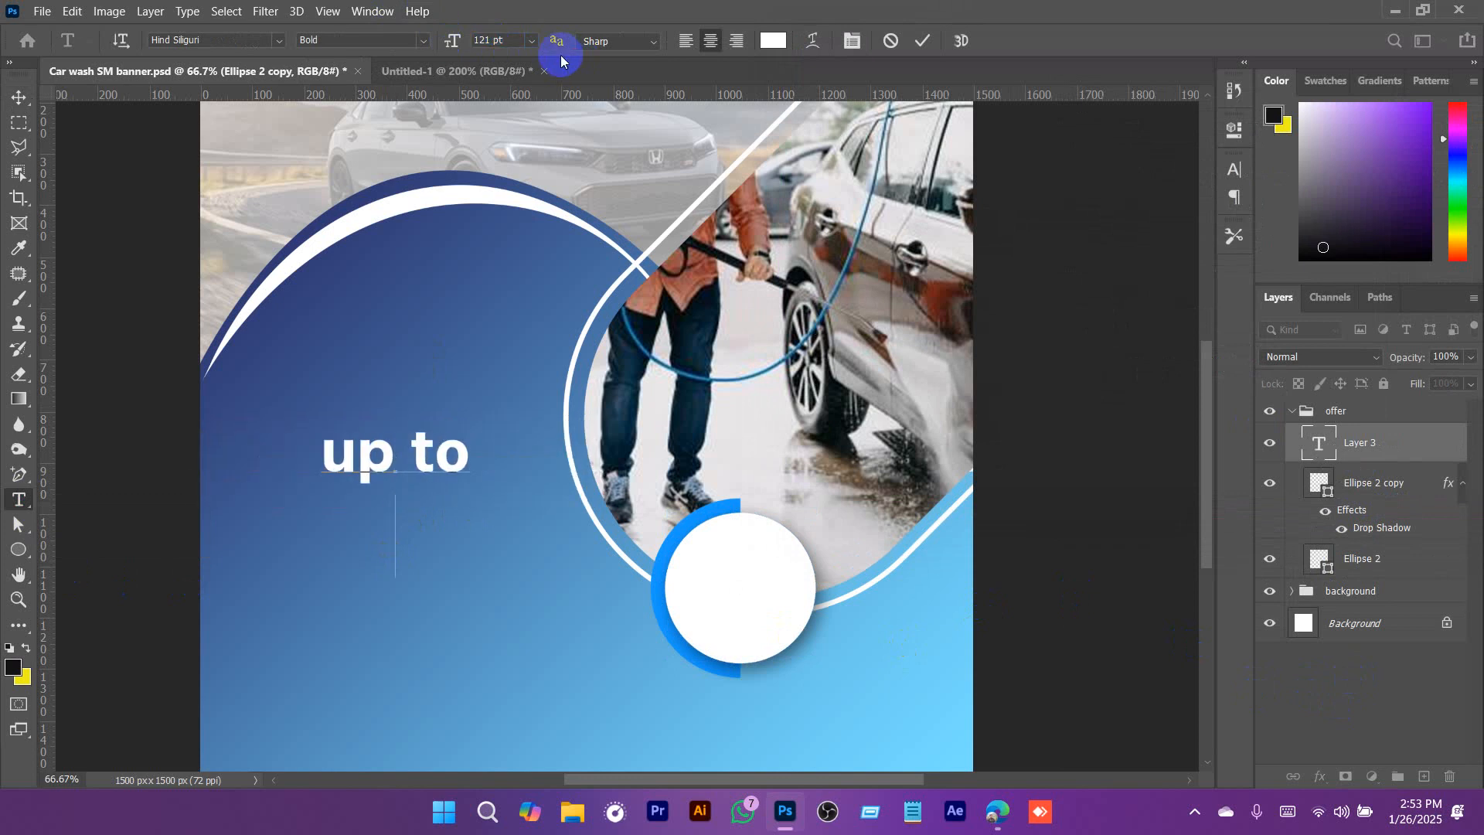
pyautogui.write('50% ')
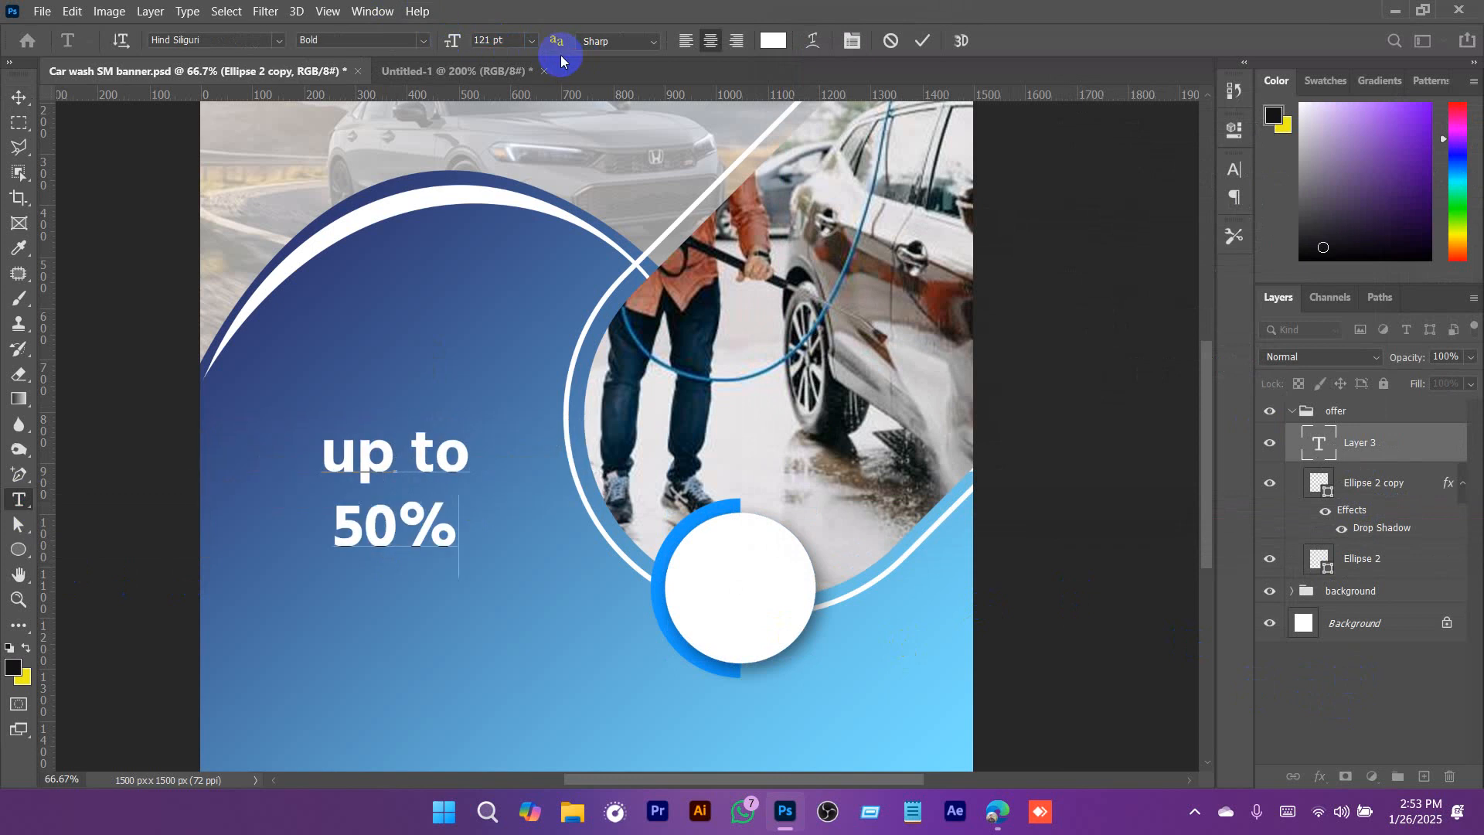
pyautogui.write('O')
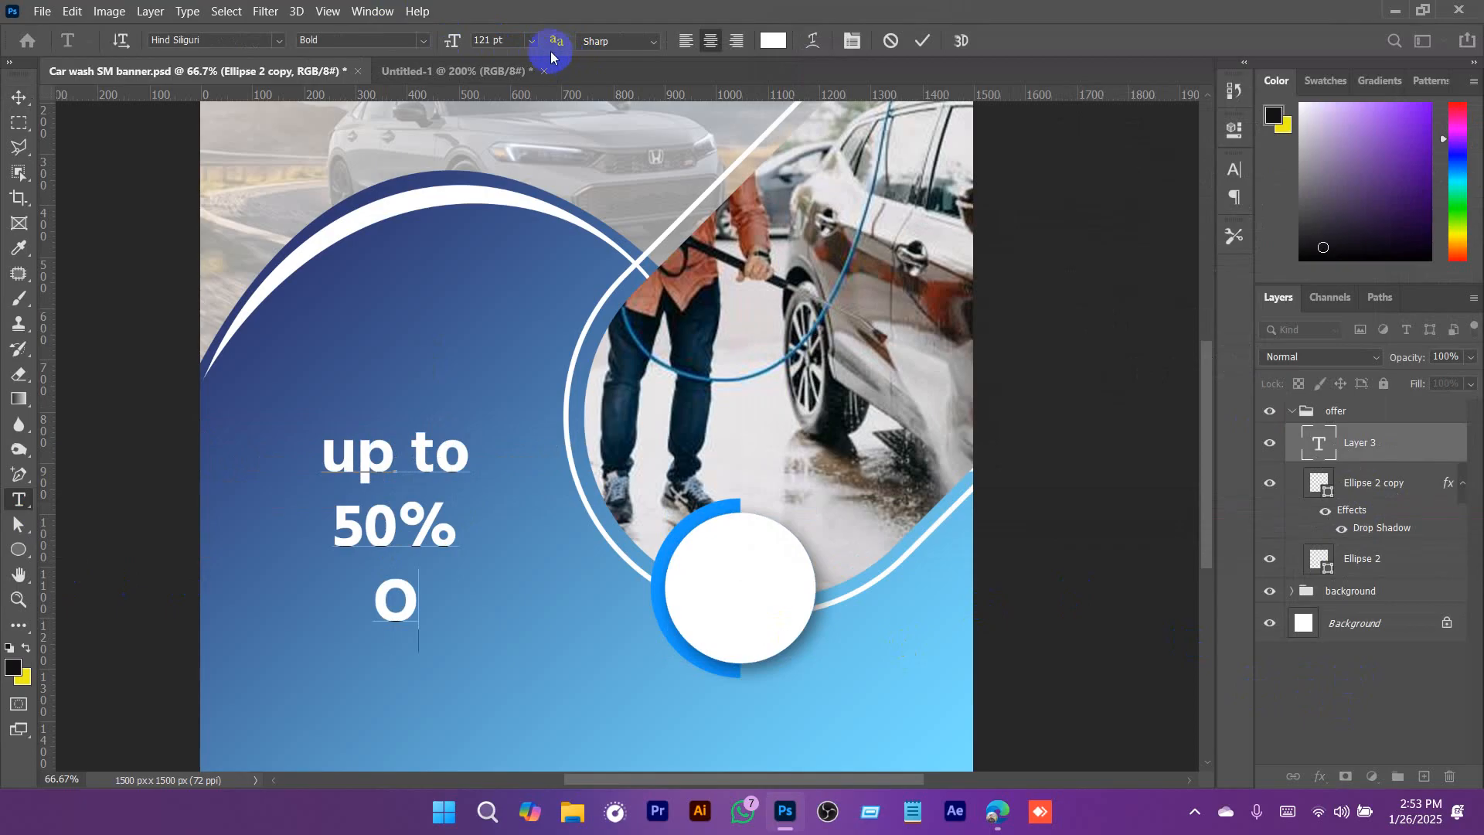
pyautogui.write('FF')
pyautogui.click(19, 96)
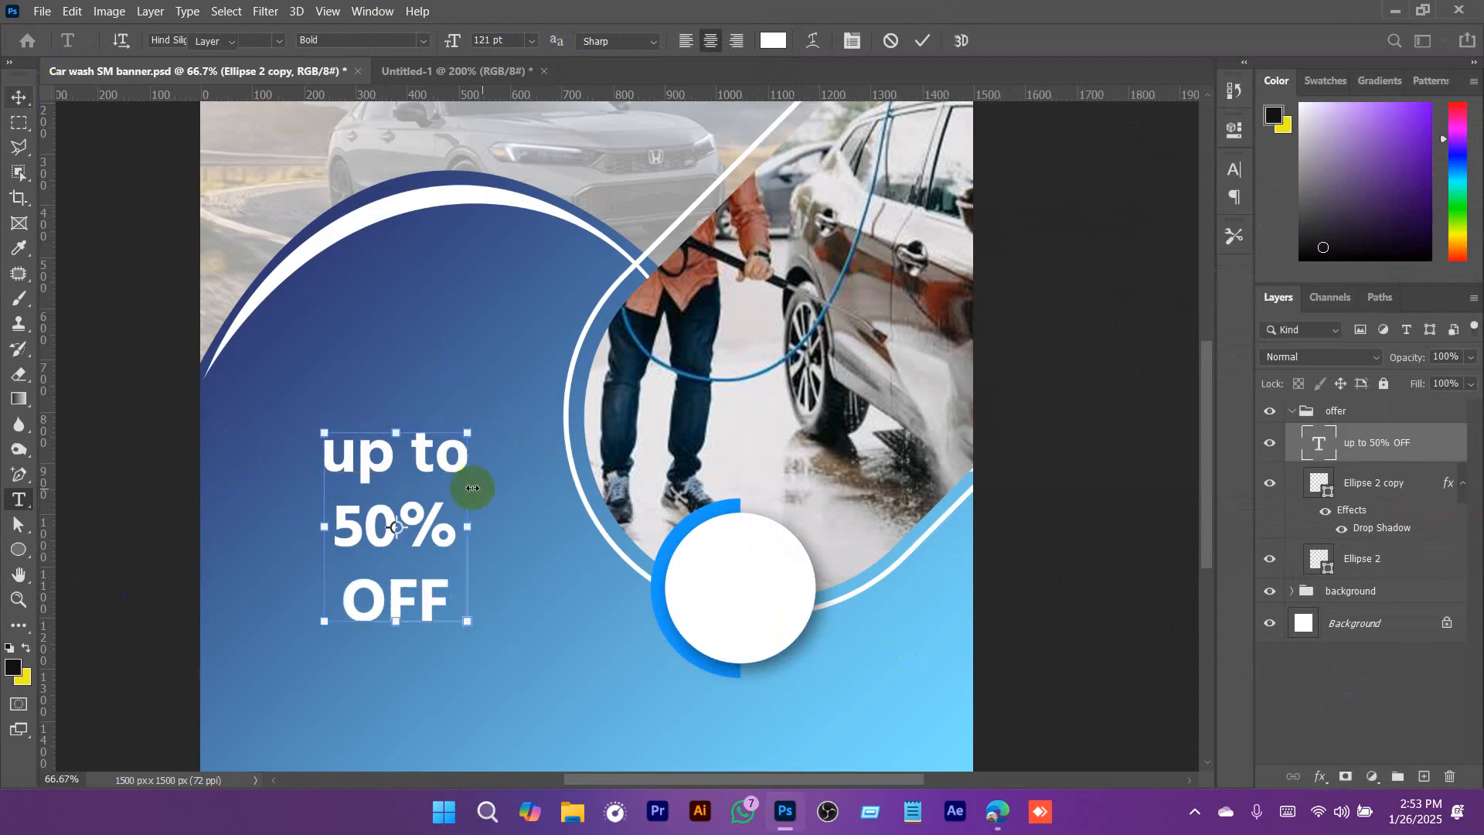
pyautogui.moveTo(423, 446); pyautogui.dragTo(474, 418)
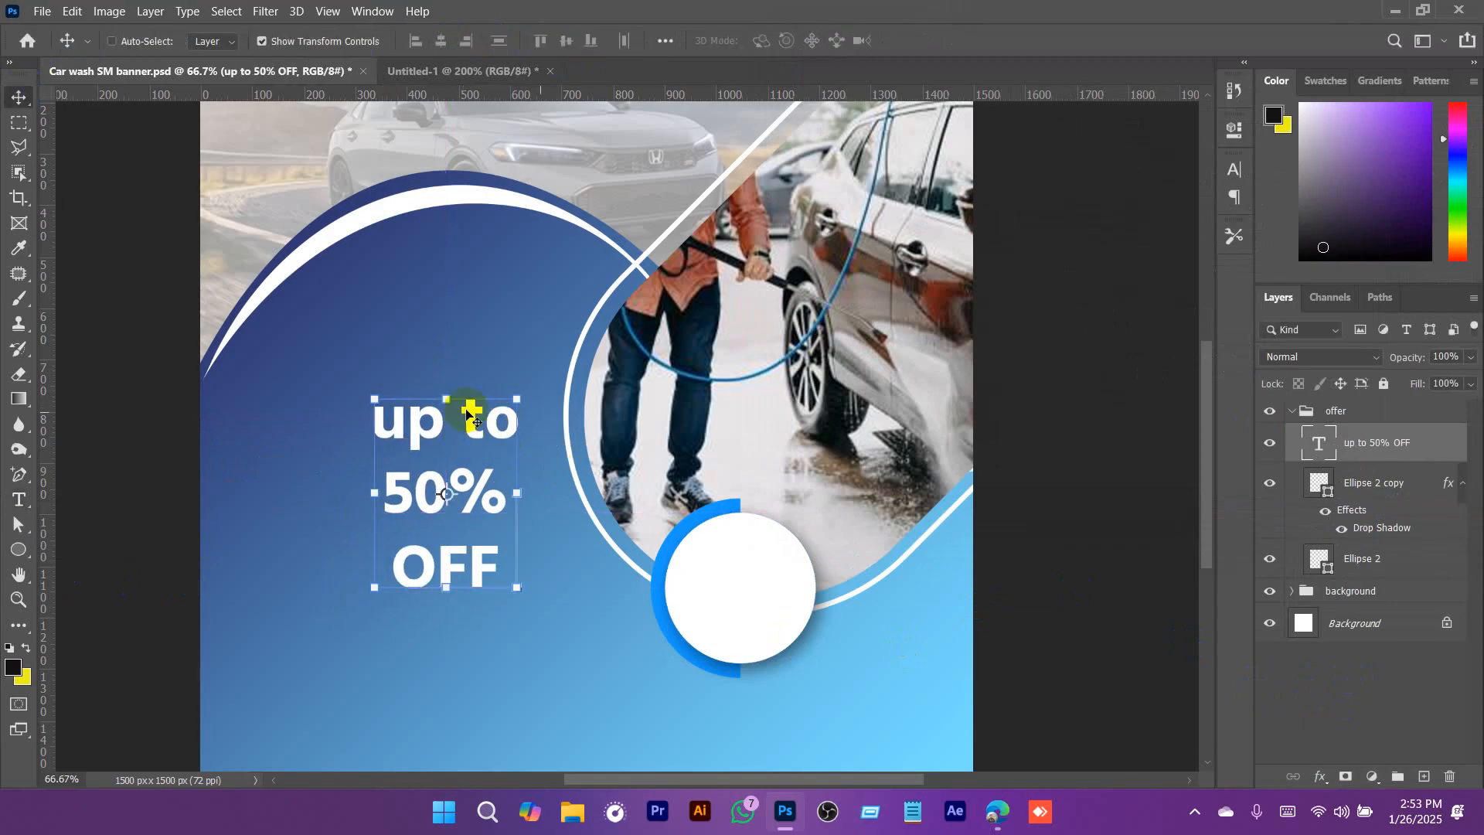
# Set the offer text's font to Bebas Neue Pro Bold in all caps.
pyautogui.click(1235, 171)
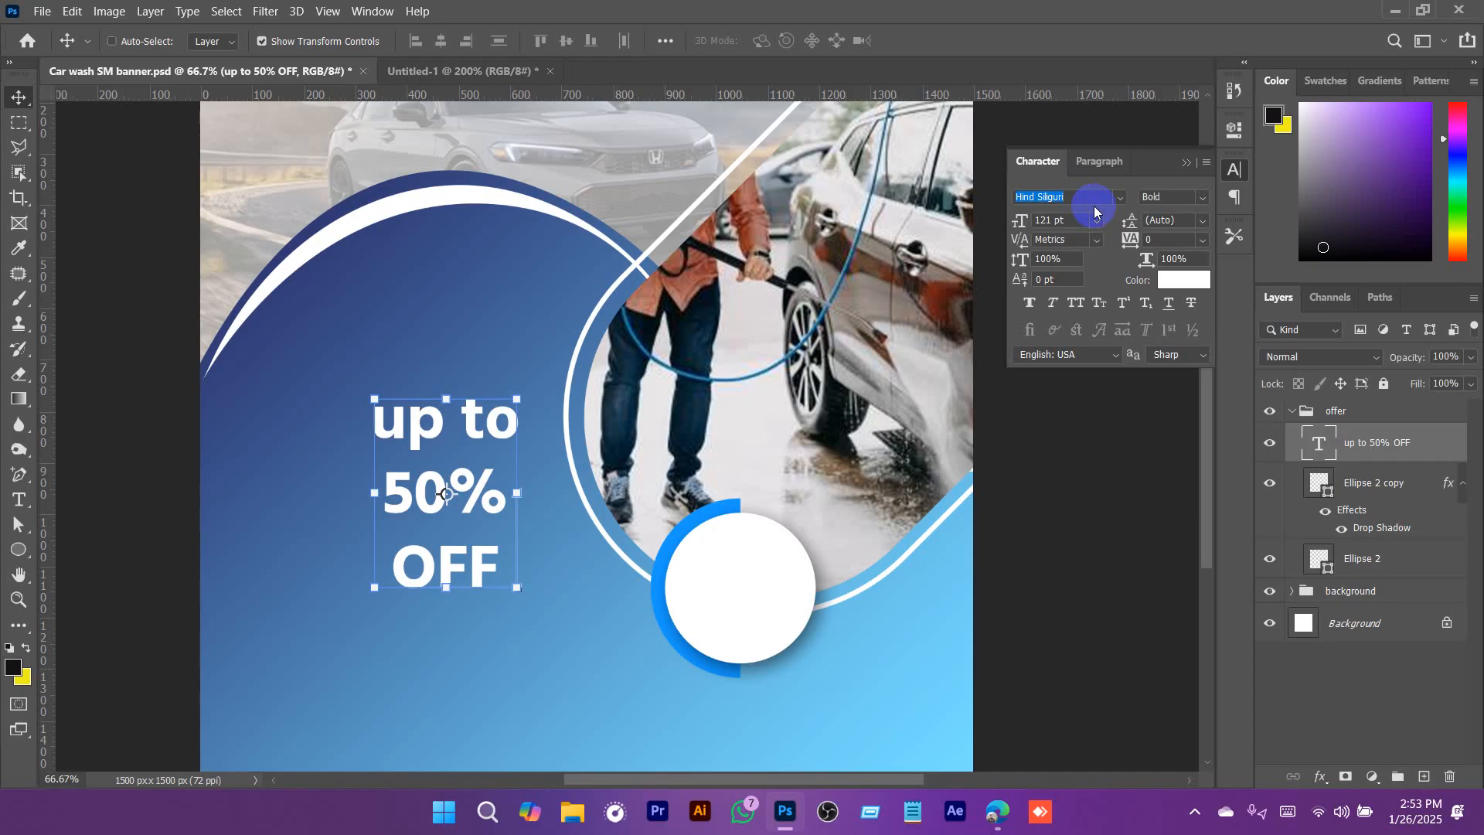
pyautogui.click(1093, 204)
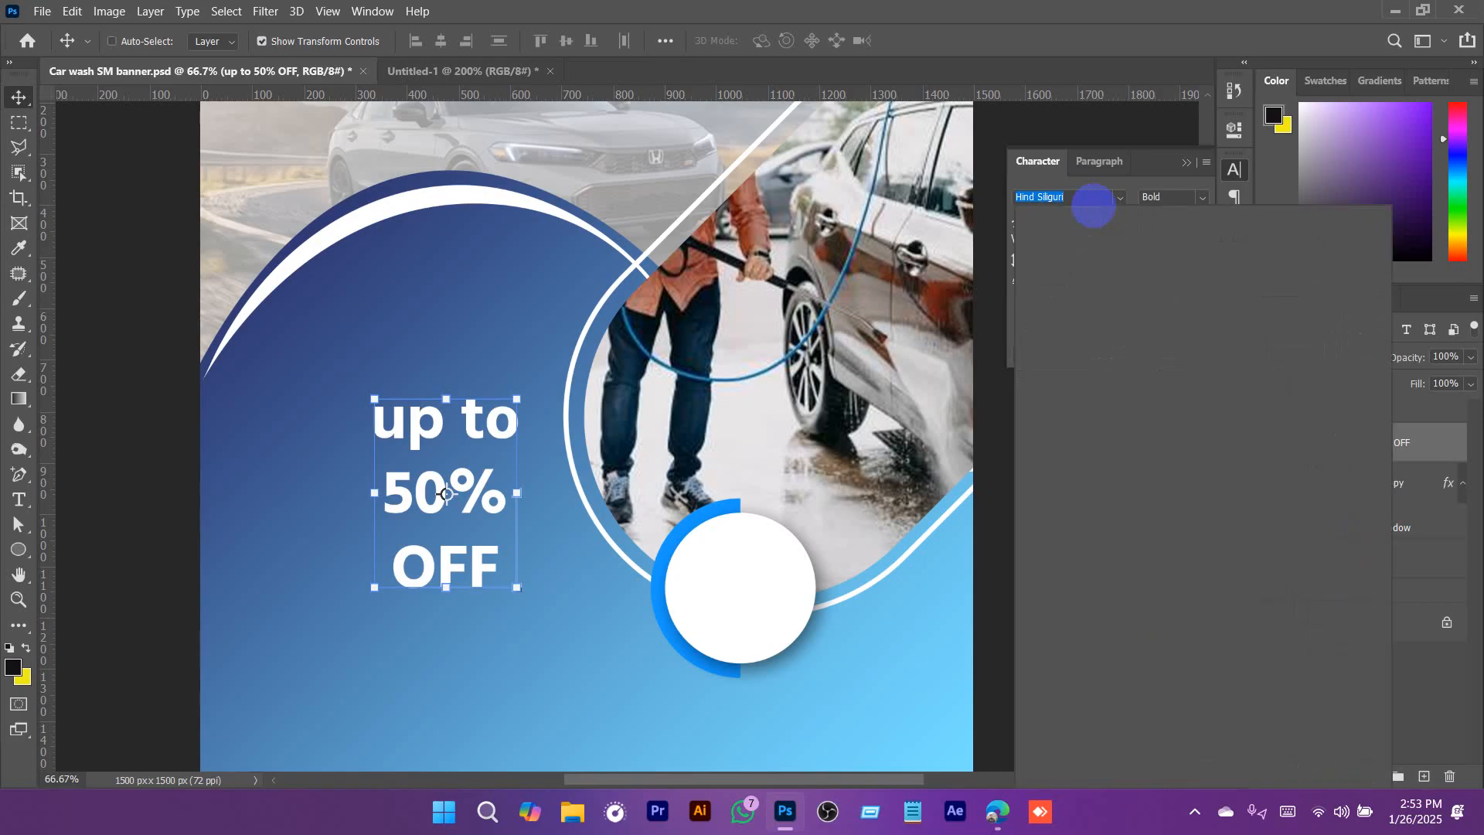
pyautogui.write('bebas')
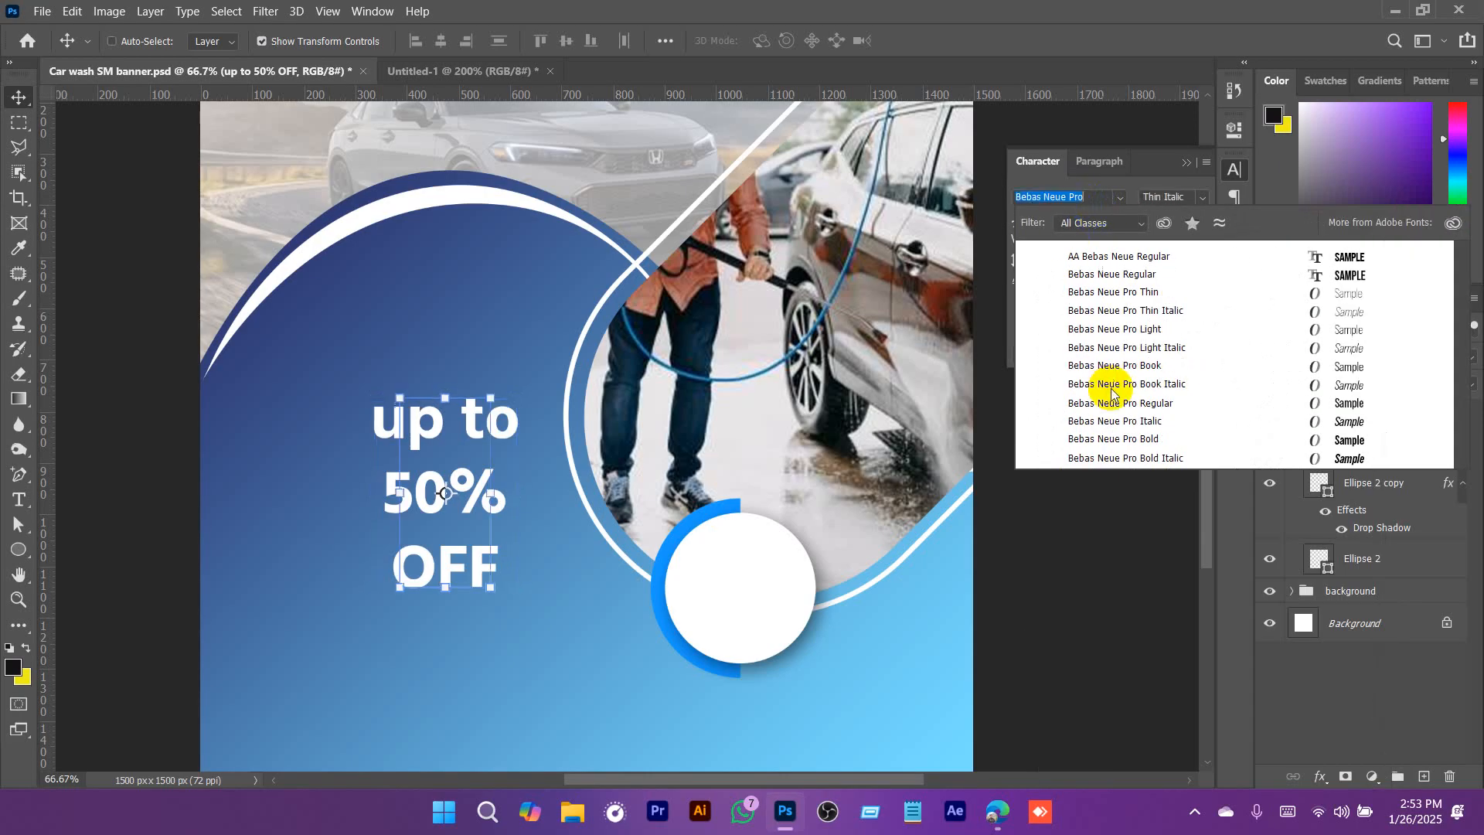
pyautogui.click(1141, 445)
pyautogui.click(1079, 305)
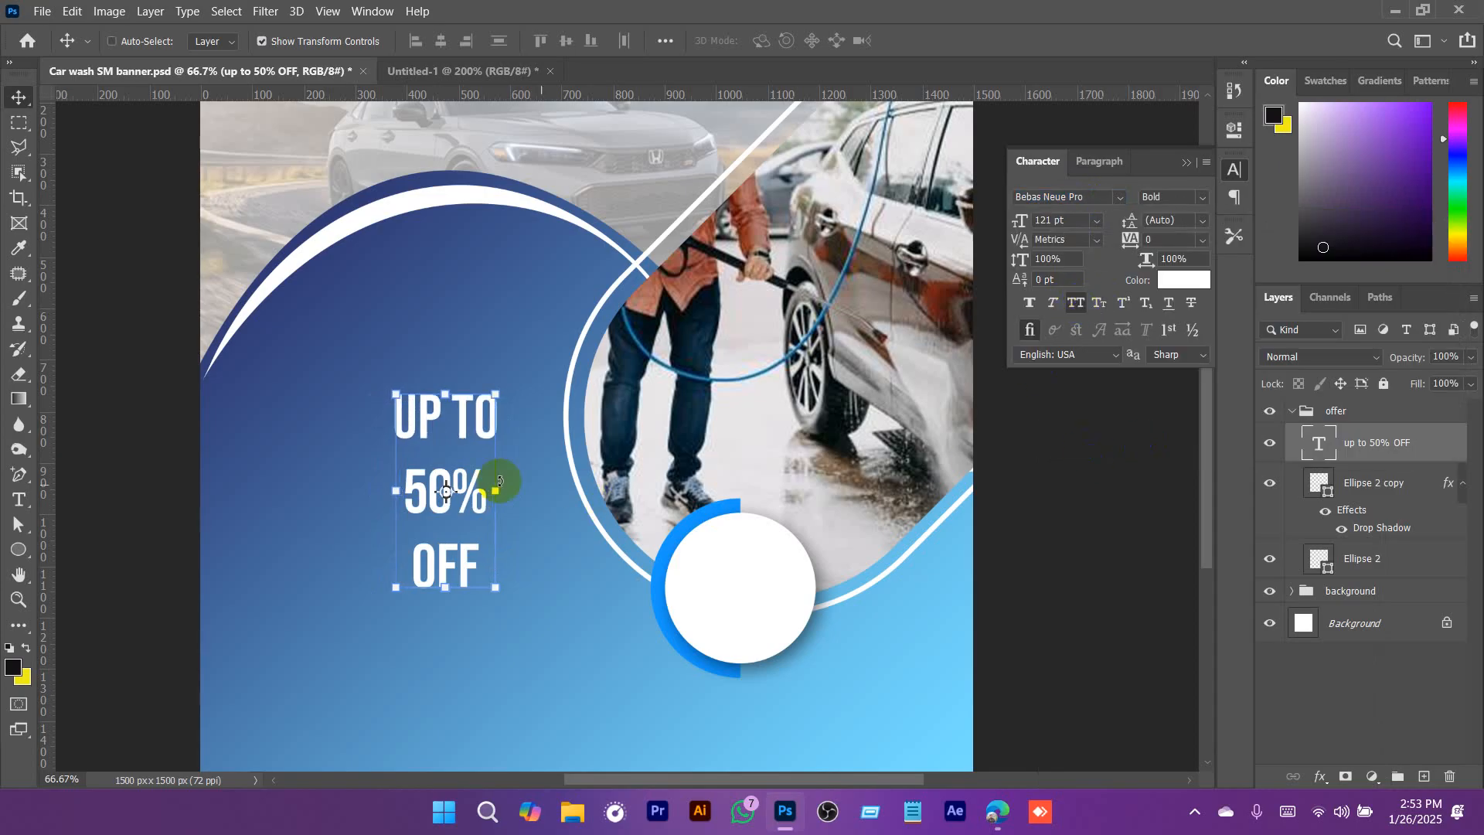
# Move the "up to 50% OFF" text onto the white circle of the badge and set its color to black (000000).
pyautogui.moveTo(497, 464); pyautogui.dragTo(740, 541)
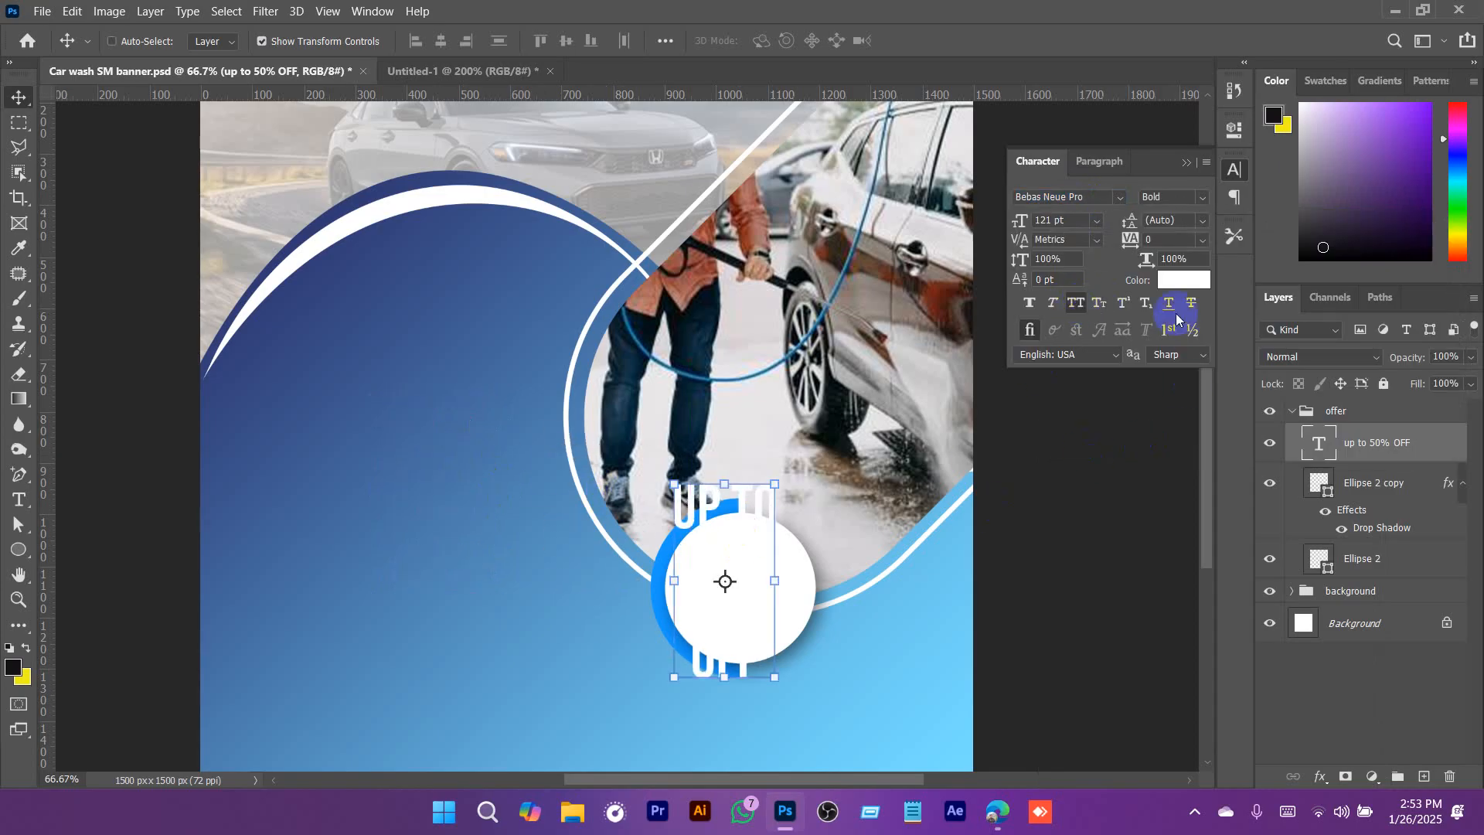
pyautogui.click(1179, 280)
pyautogui.moveTo(1173, 361); pyautogui.dragTo(1179, 453)
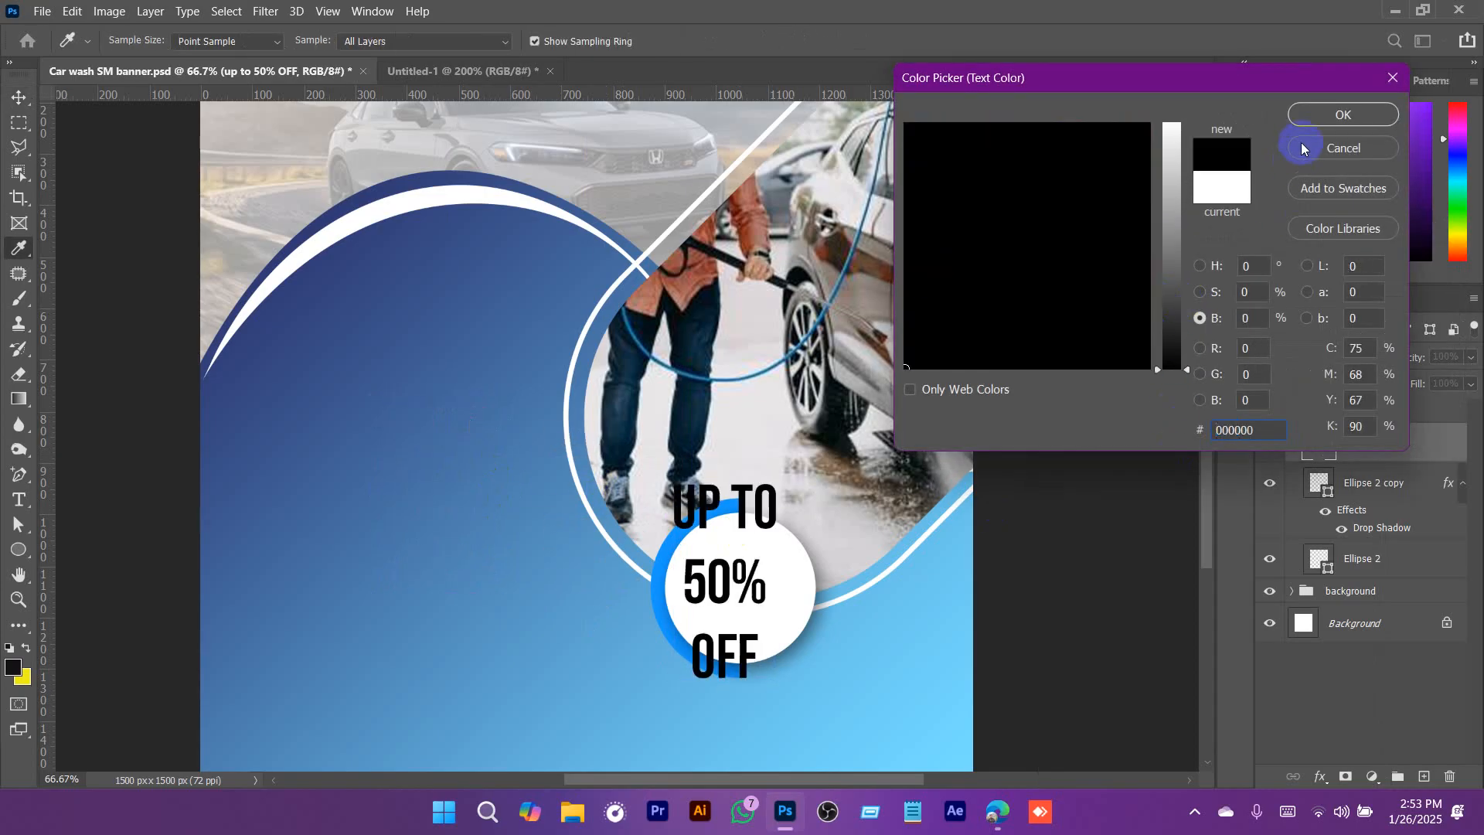
pyautogui.click(1318, 116)
# Enlarge only the "50%" line of the offer text to 154 pt.
pyautogui.scroll(2, 771, 579)
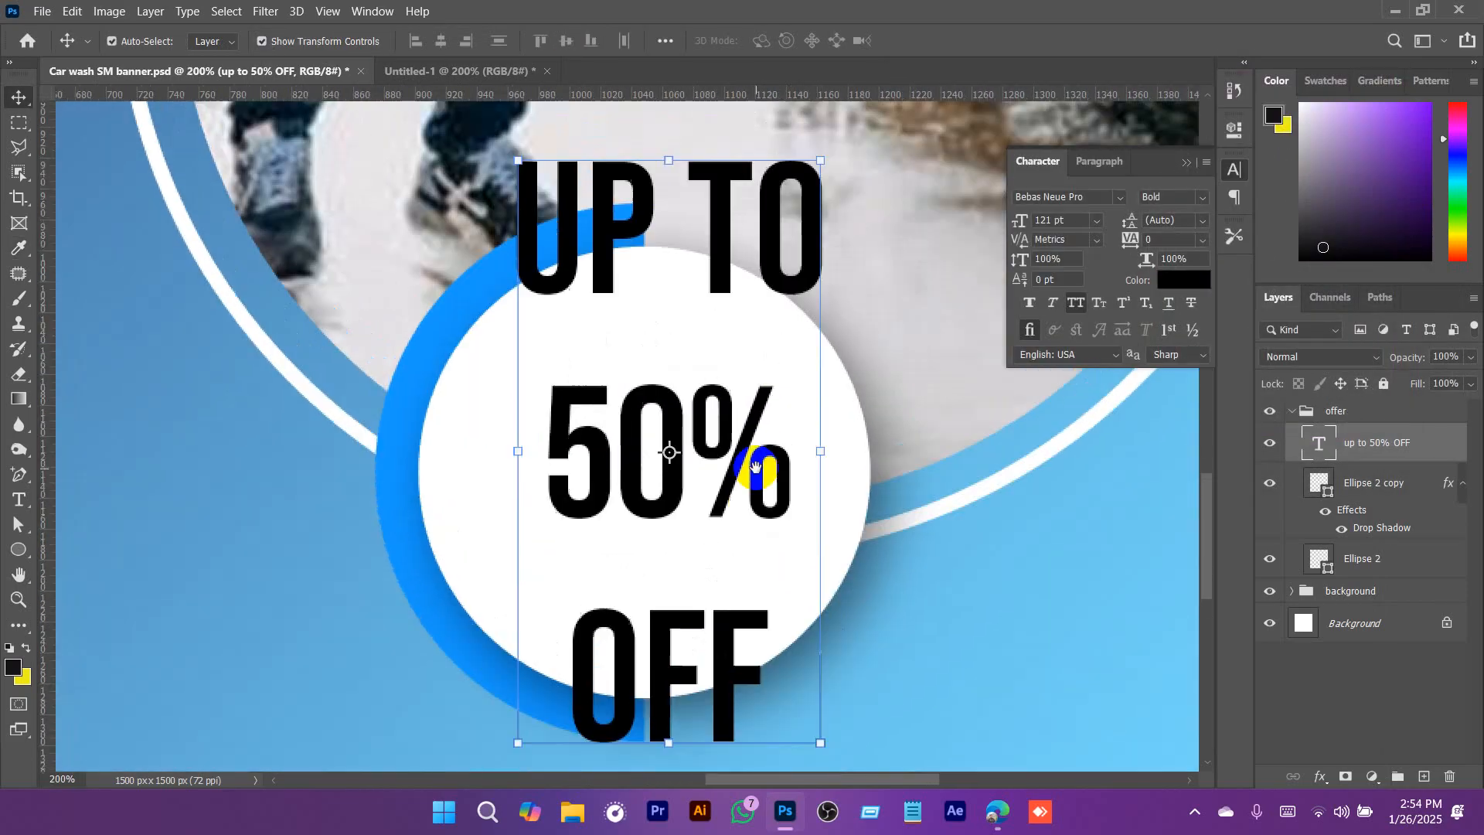
pyautogui.moveTo(756, 467); pyautogui.dragTo(756, 470)
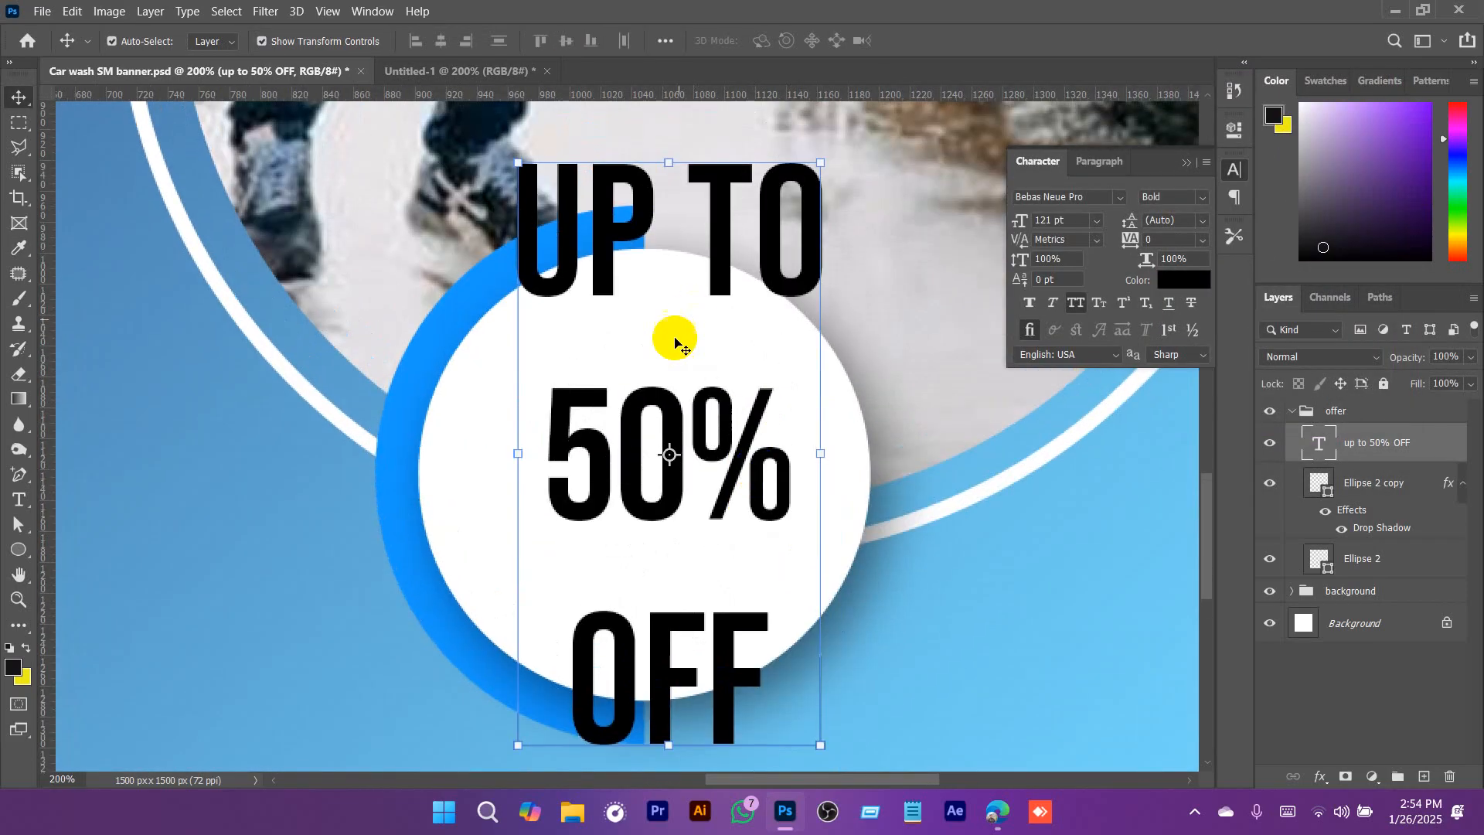
pyautogui.click(25, 512)
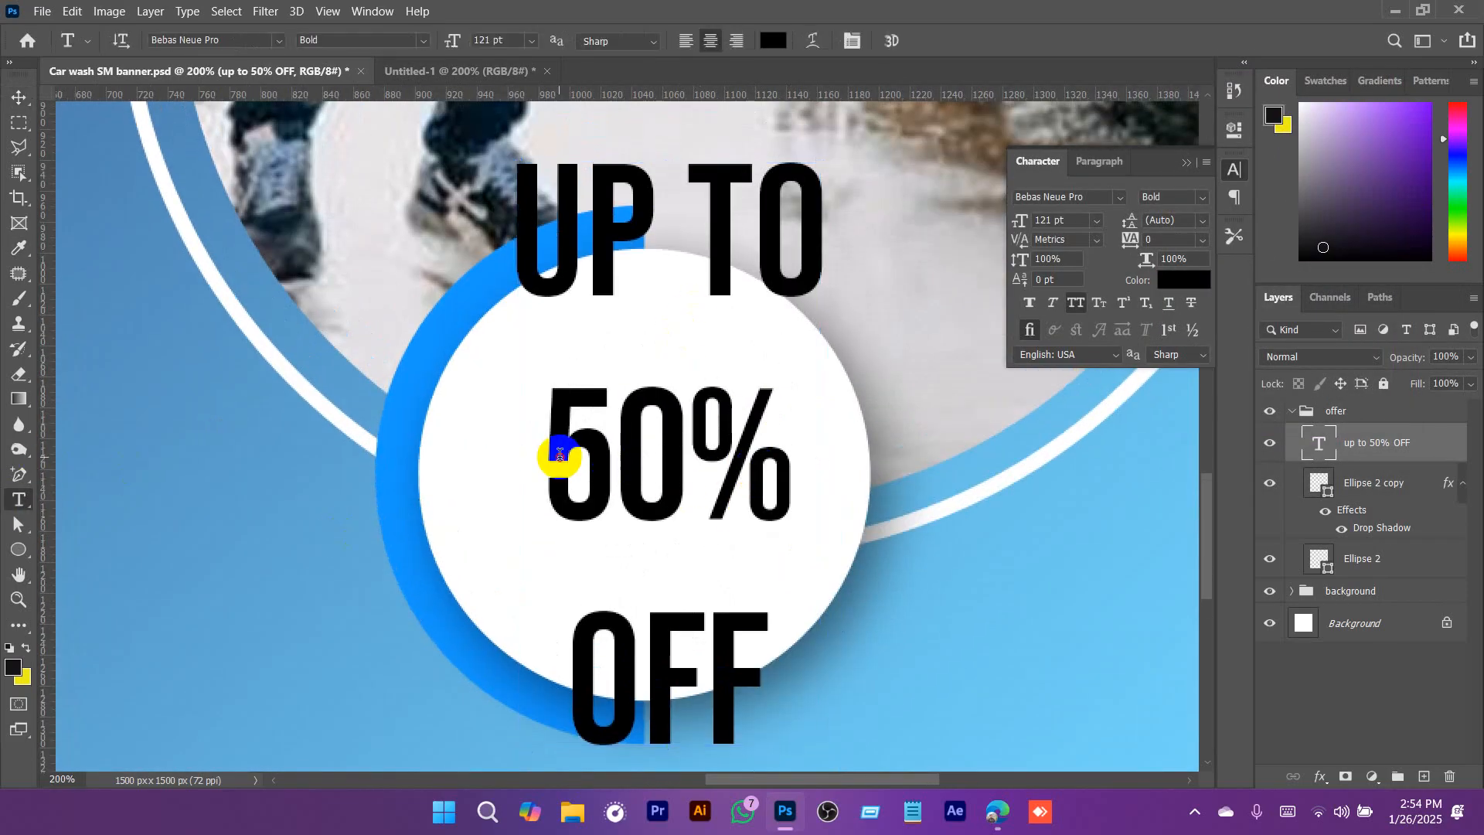
pyautogui.moveTo(557, 454); pyautogui.dragTo(917, 464)
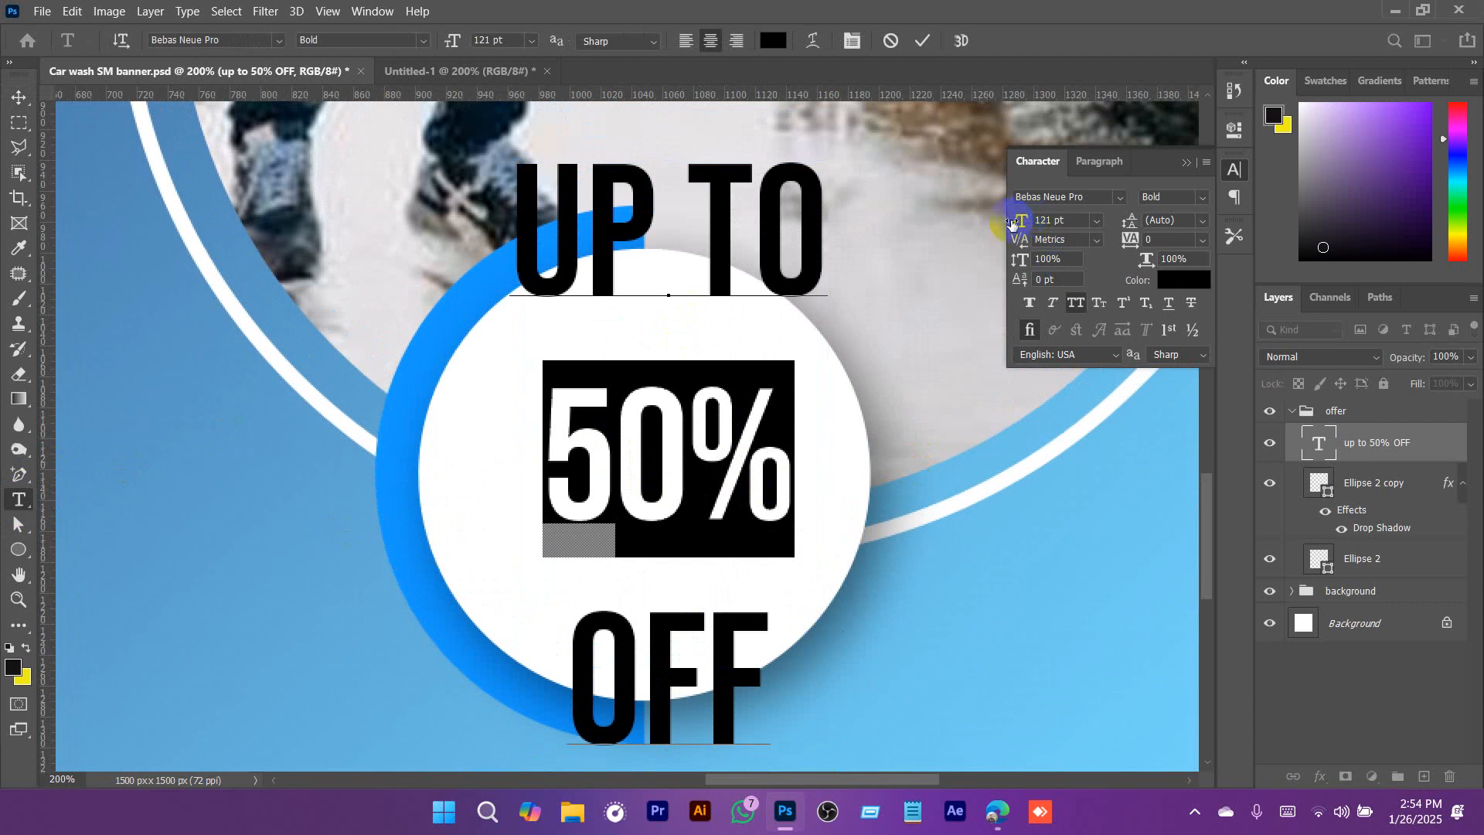
pyautogui.moveTo(1023, 224)
pyautogui.mouseDown()
pyautogui.moveTo(1073, 228)
pyautogui.moveTo(1042, 232)
pyautogui.mouseUp()
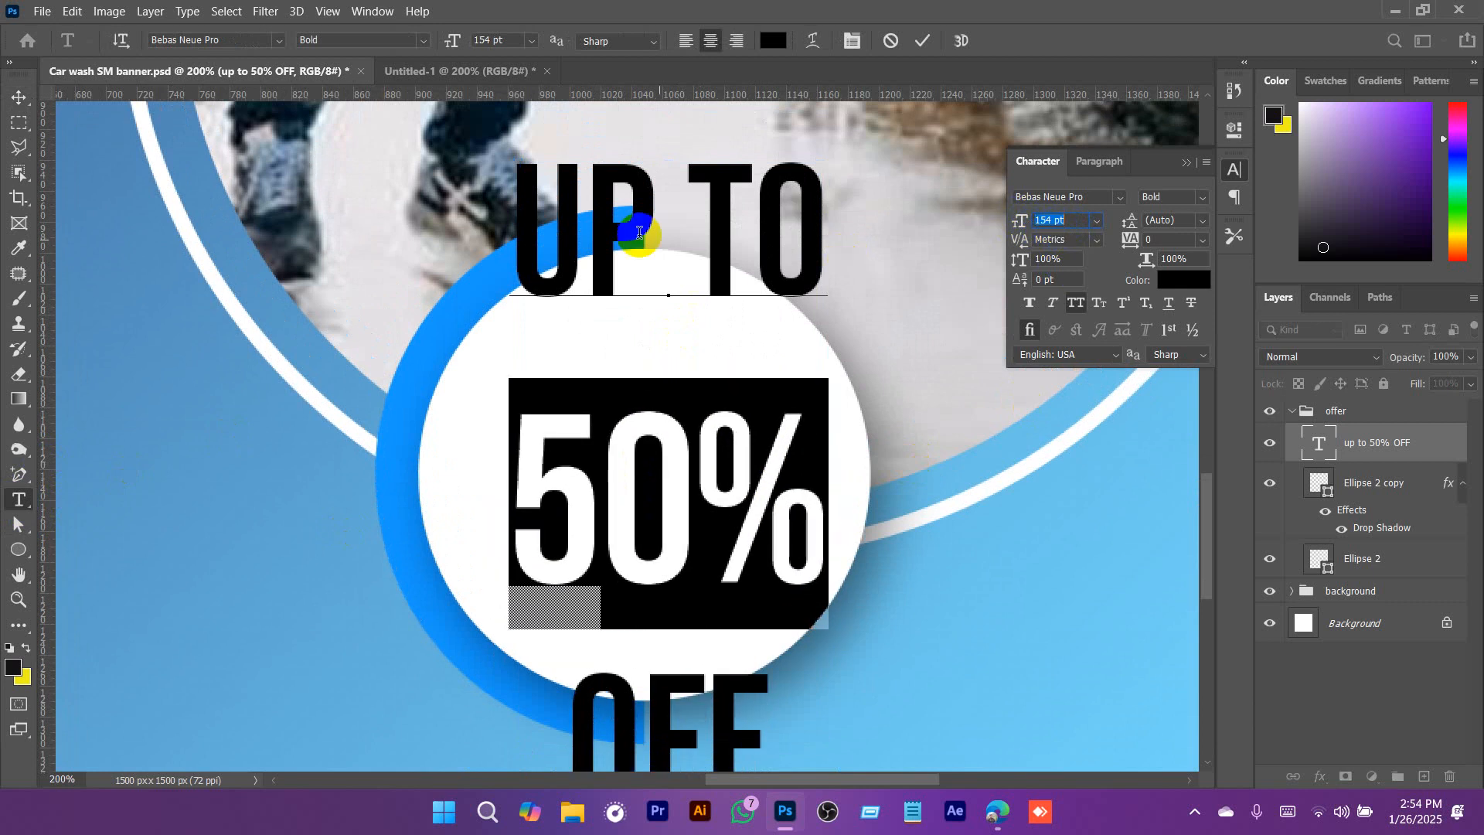
# Reduce the "UP TO" line to 72 pt and set the leading of the "50%" line to 129 pt.
pyautogui.moveTo(527, 218); pyautogui.dragTo(840, 220)
pyautogui.moveTo(1004, 220); pyautogui.dragTo(975, 226)
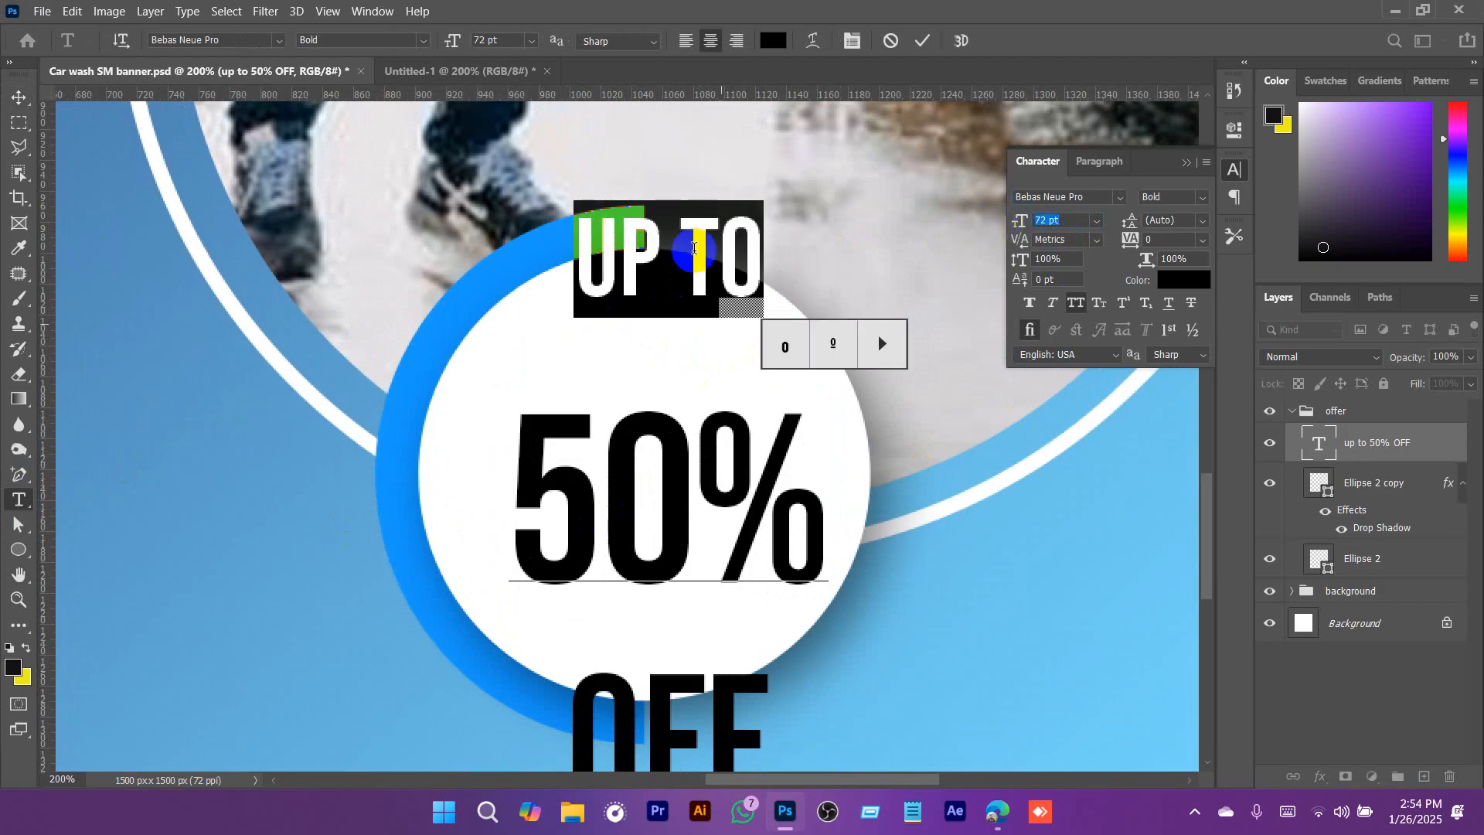
pyautogui.moveTo(528, 473); pyautogui.dragTo(899, 471)
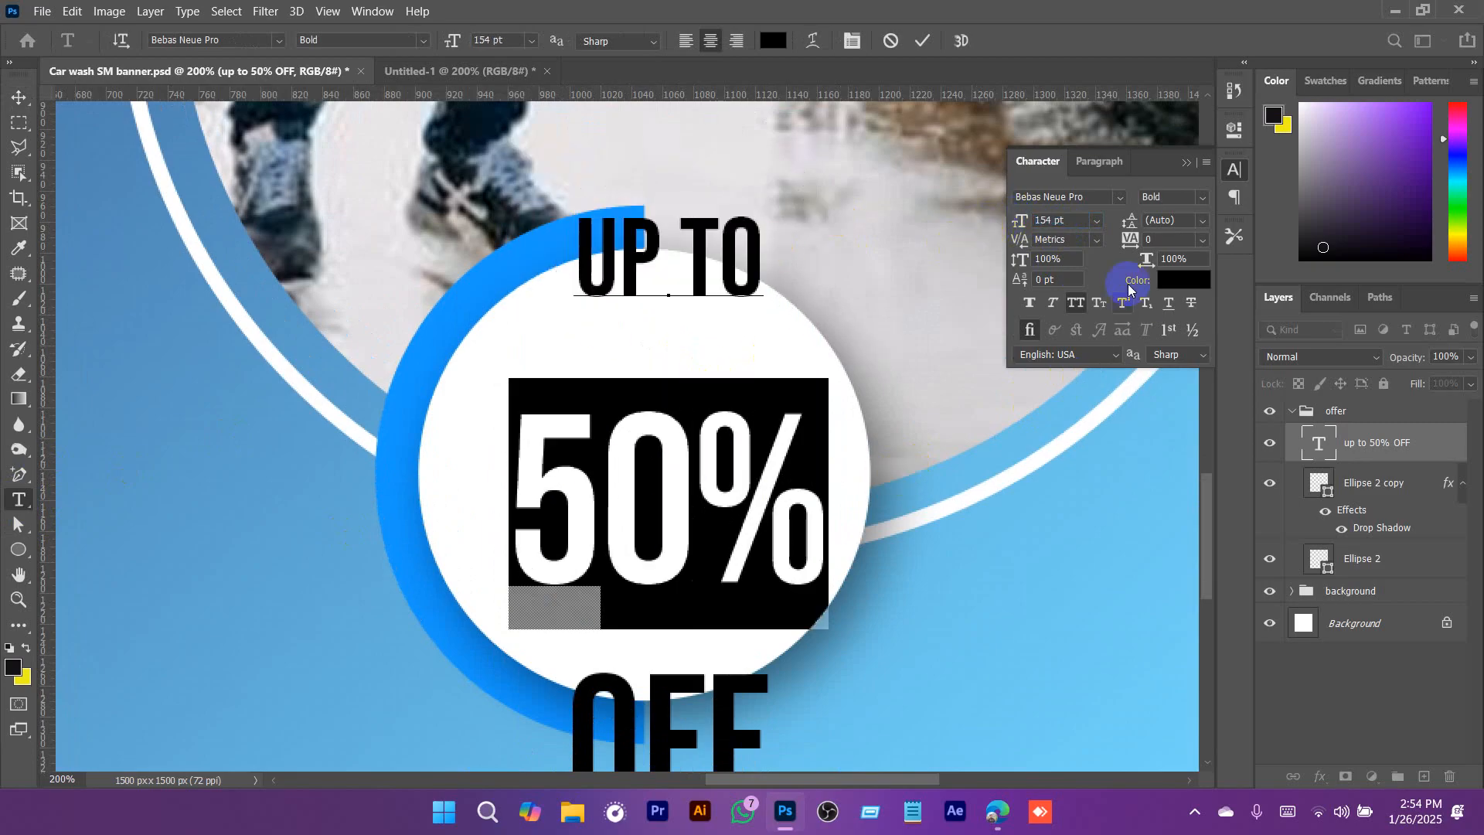
pyautogui.moveTo(1130, 222); pyautogui.dragTo(1072, 235)
# Set the "OFF" line to 92 pt with 74 pt leading and commit the text edits.
pyautogui.moveTo(586, 619); pyautogui.dragTo(828, 622)
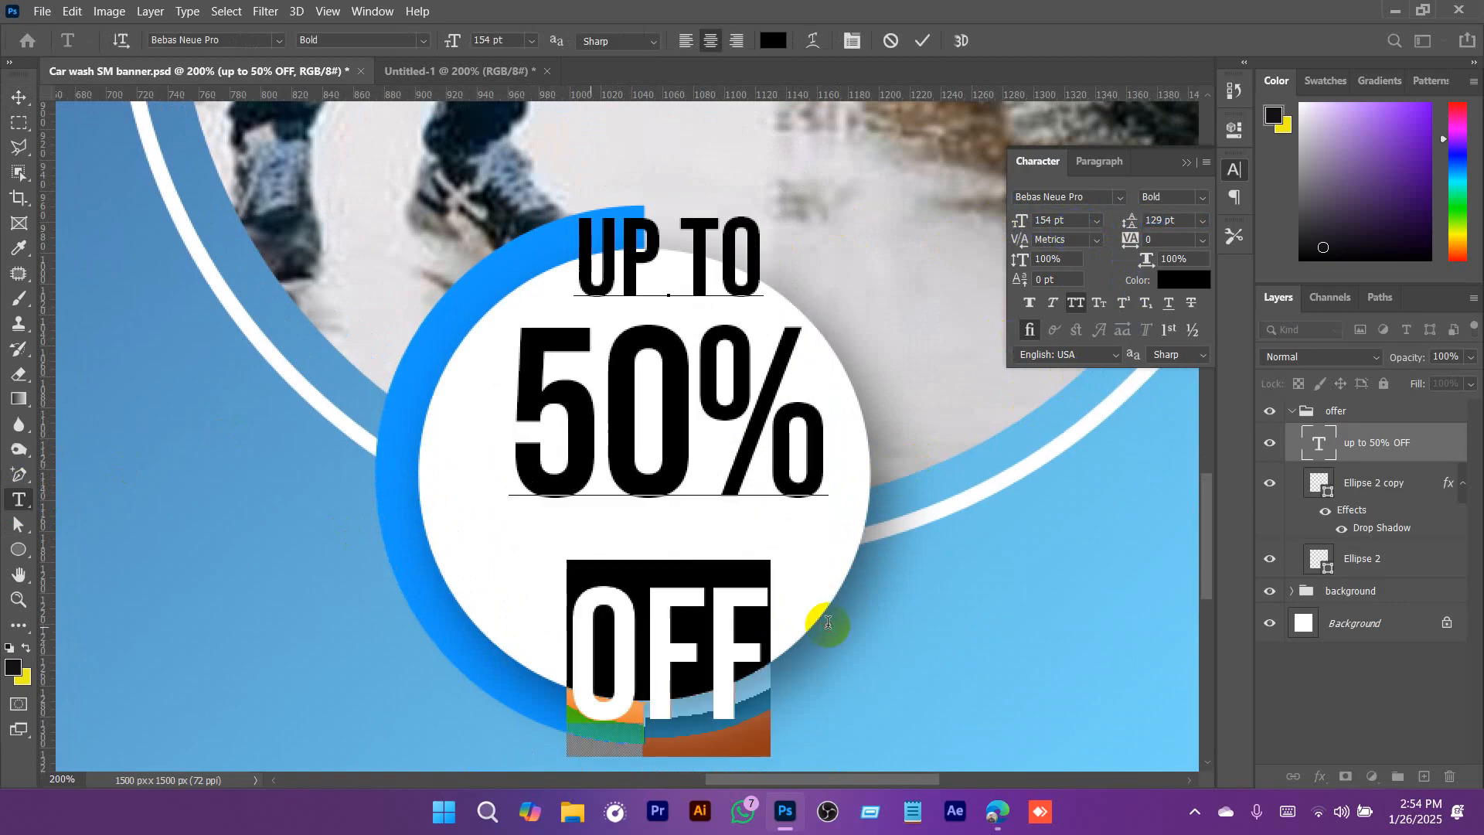
pyautogui.moveTo(1021, 225); pyautogui.dragTo(982, 230)
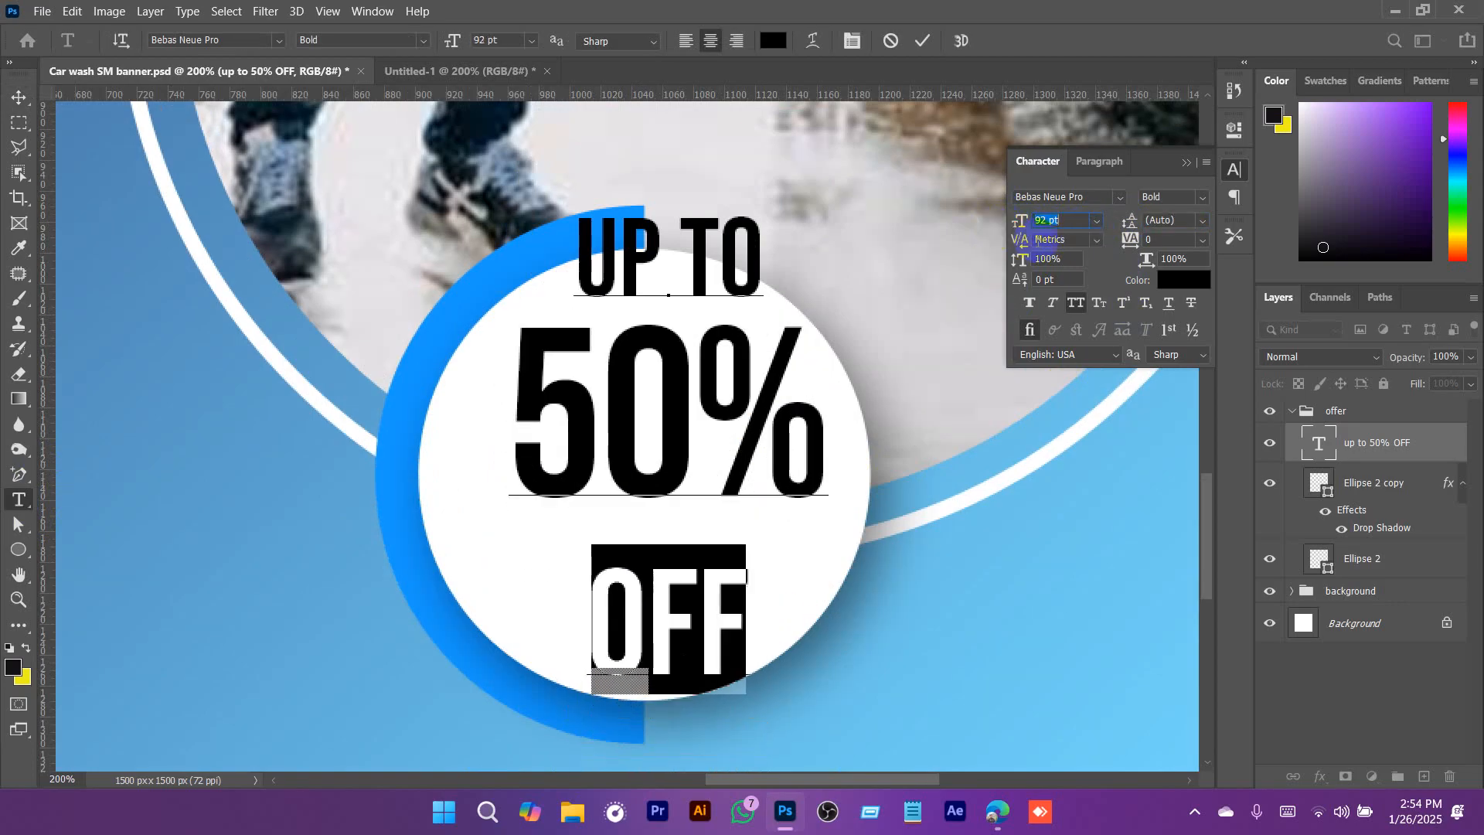
pyautogui.moveTo(1132, 224); pyautogui.dragTo(990, 131)
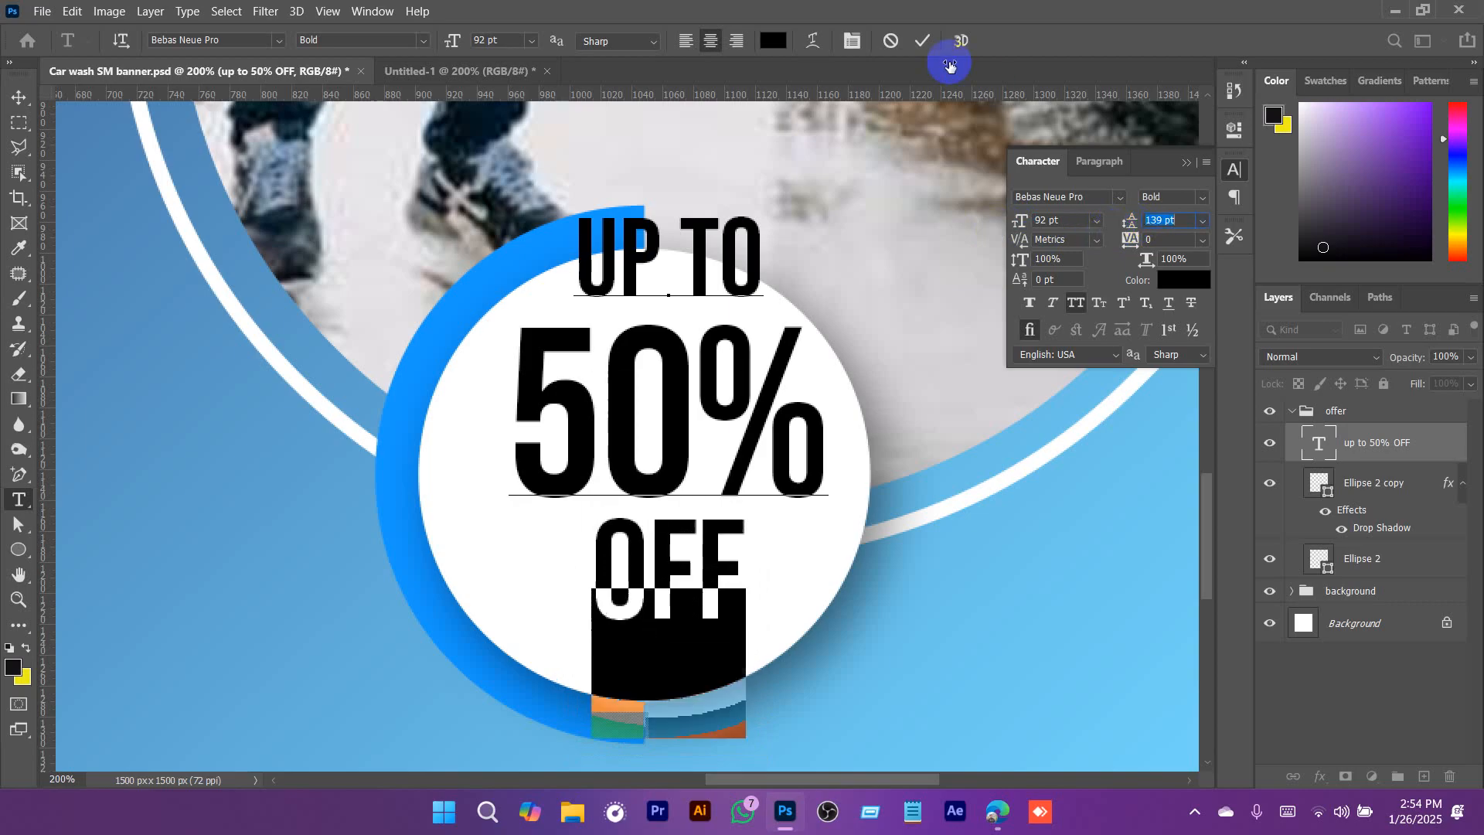
pyautogui.moveTo(1129, 222); pyautogui.dragTo(1066, 238)
pyautogui.click(924, 41)
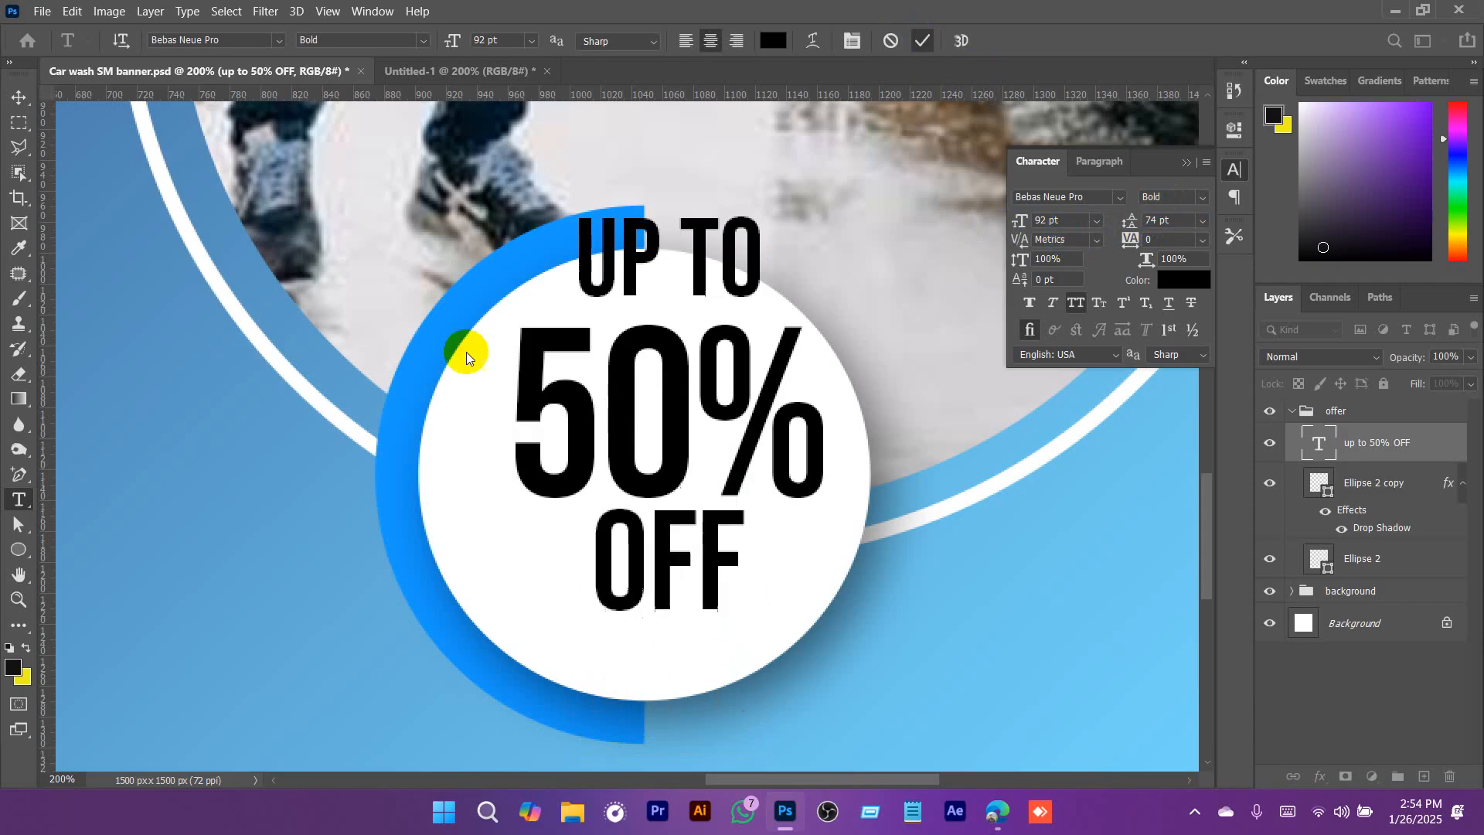
# Scale the offer text down until the "50%" line is about 129 pt and center it inside the white circle.
pyautogui.click(19, 97)
pyautogui.moveTo(693, 417); pyautogui.dragTo(679, 465)
pyautogui.hotkey('ctrl', 't')
pyautogui.moveTo(808, 245); pyautogui.dragTo(763, 316)
pyautogui.moveTo(685, 478); pyautogui.dragTo(700, 452)
pyautogui.press('Return')
# Recolor the word "OFF" in the badge text to a medium gray.
pyautogui.press('t')
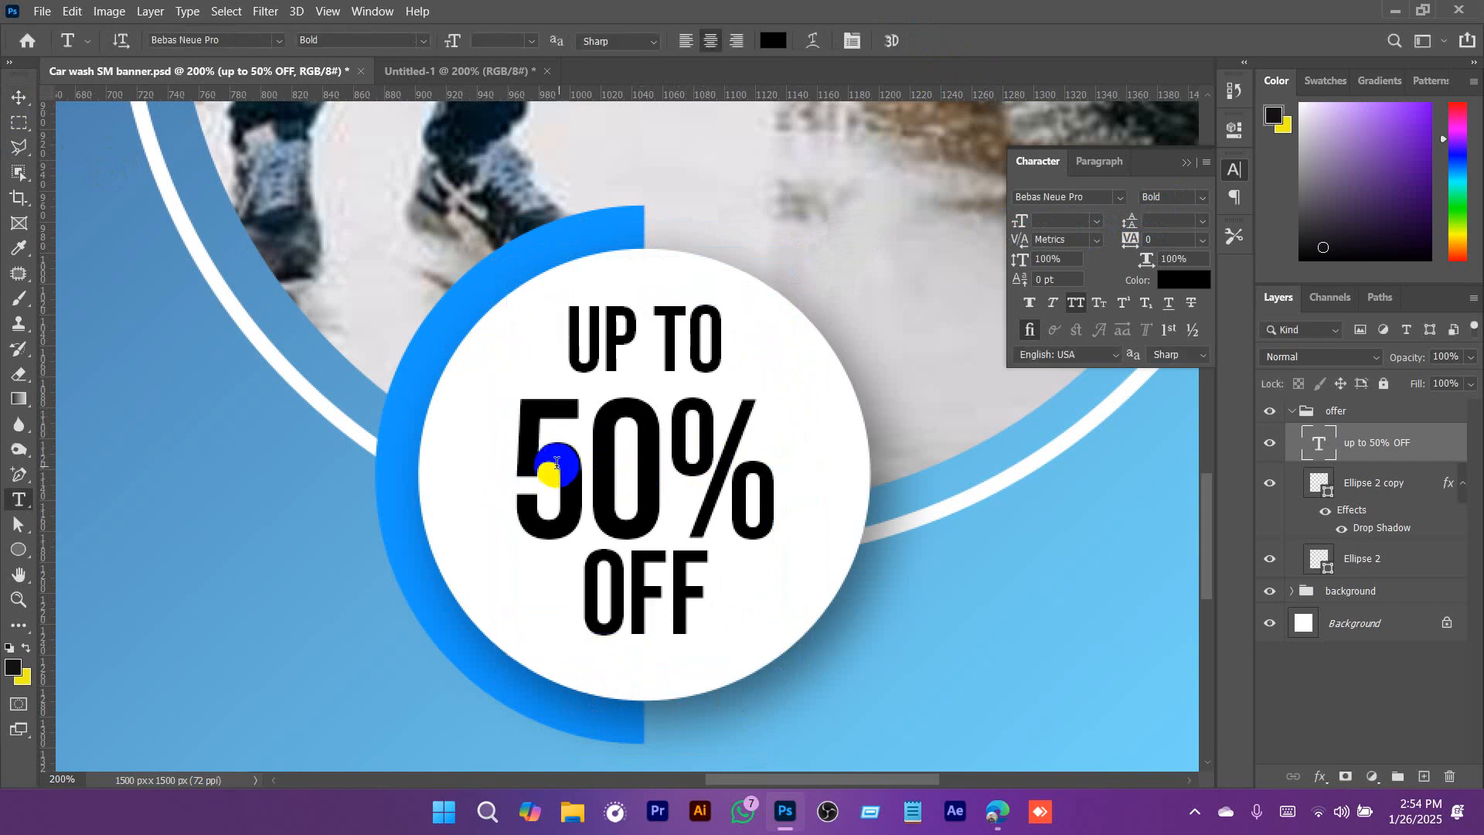
pyautogui.moveTo(538, 454); pyautogui.dragTo(909, 455)
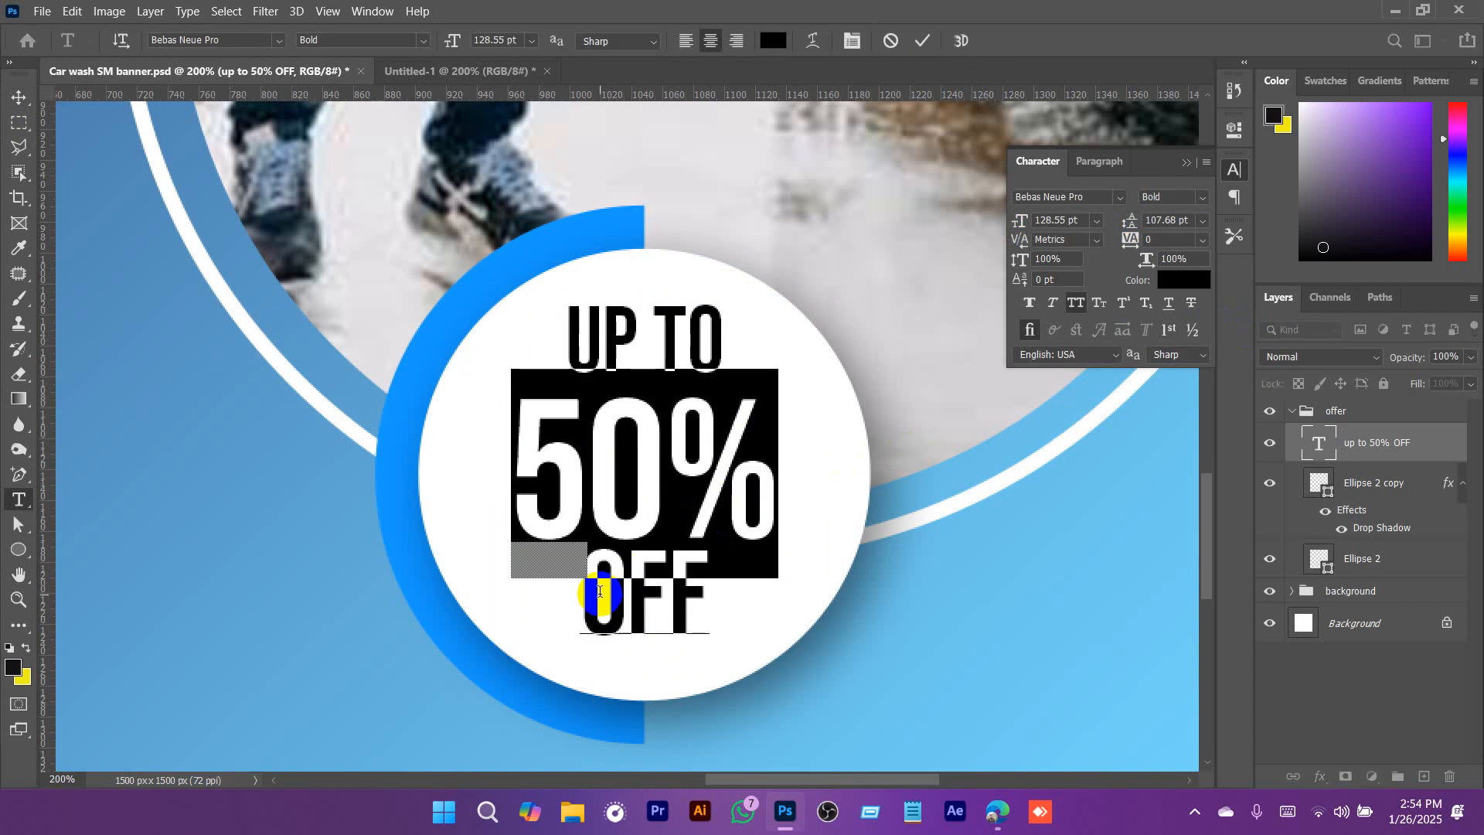
pyautogui.moveTo(581, 597); pyautogui.dragTo(837, 596)
pyautogui.click(1183, 280)
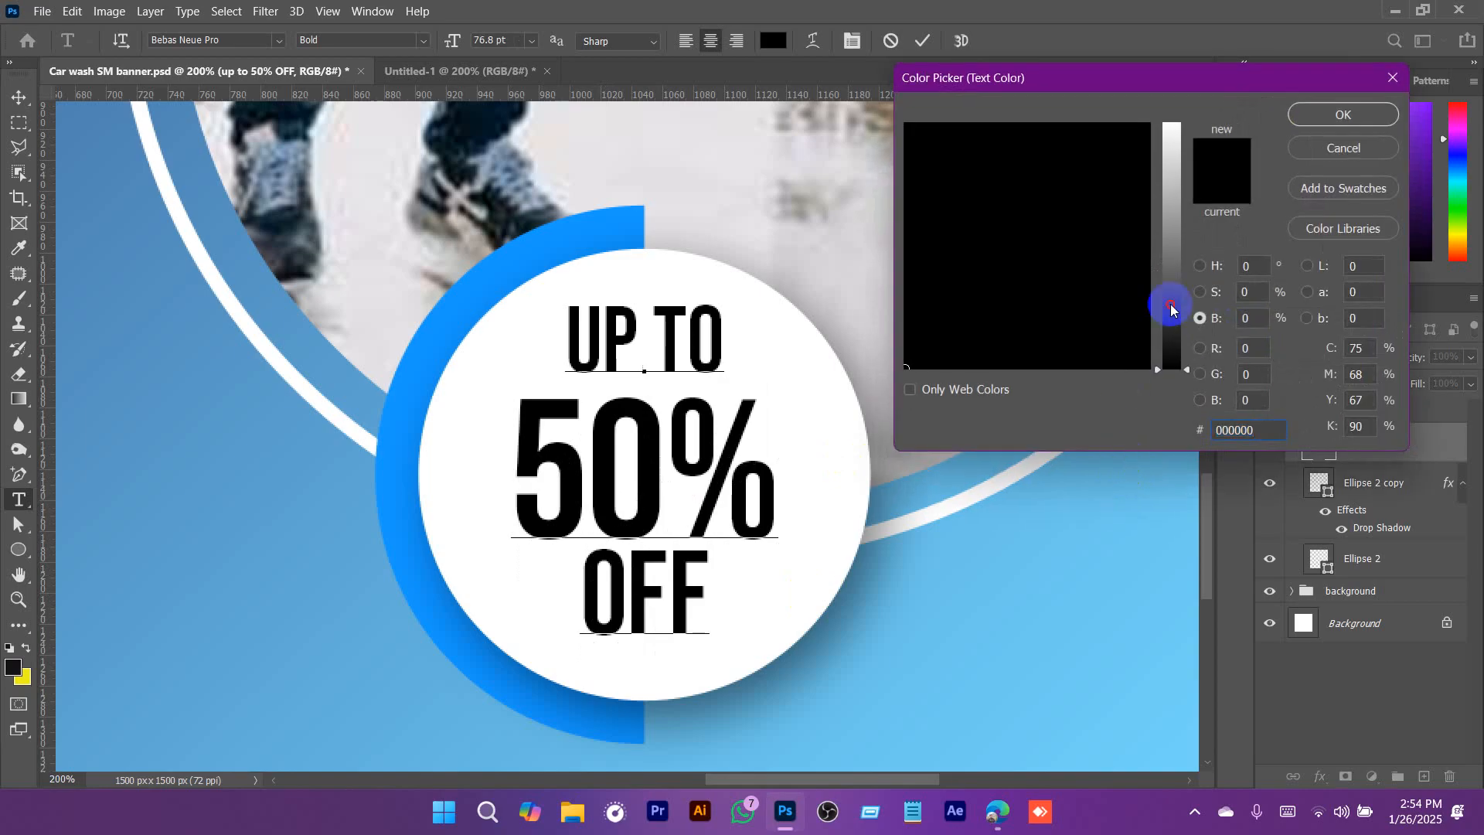
pyautogui.moveTo(1168, 306); pyautogui.dragTo(1168, 255)
pyautogui.click(1343, 115)
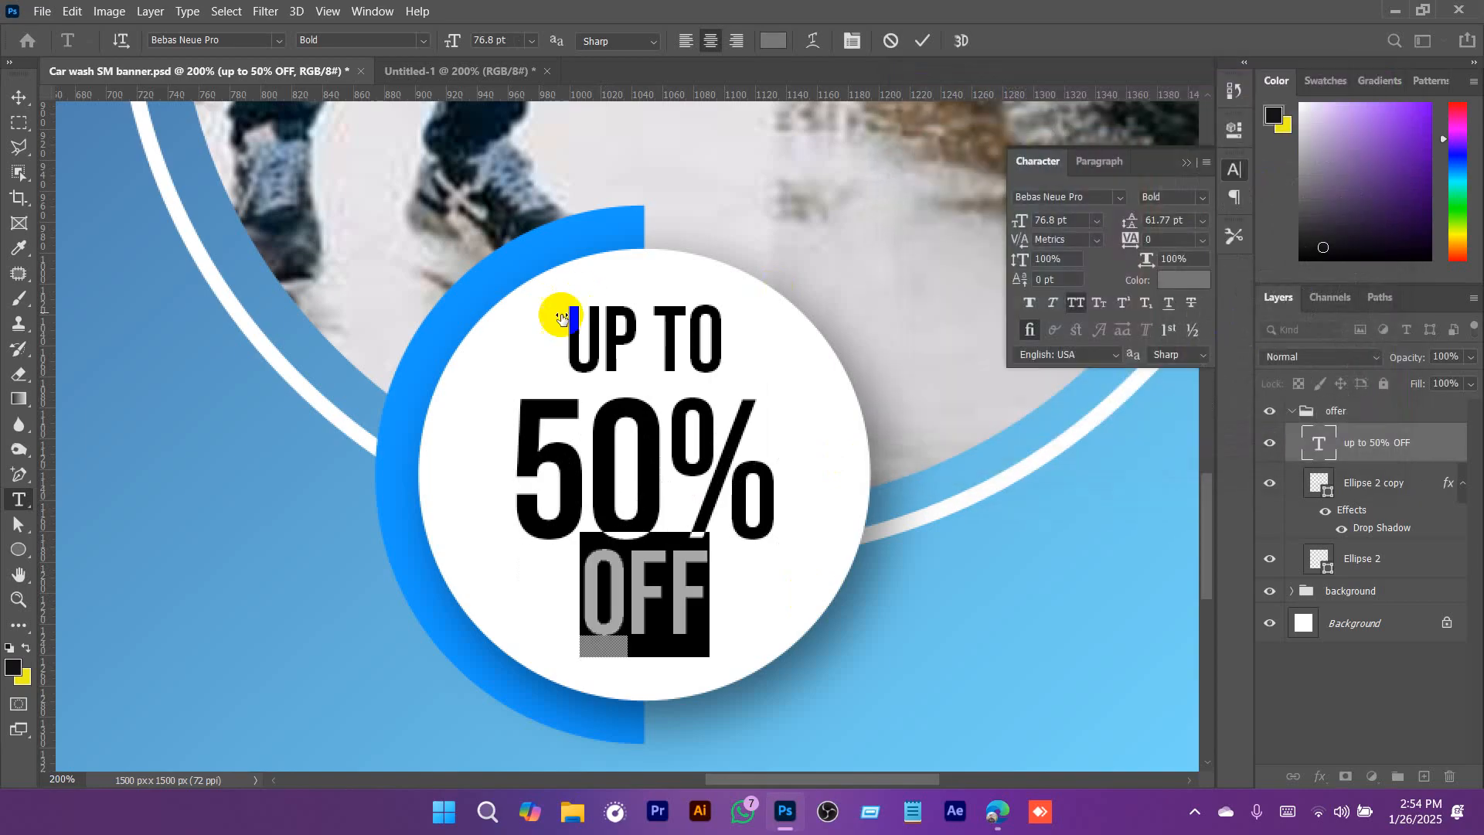
# Give the "UP TO" line the same gray, sampled from the word "OFF", and commit the text.
pyautogui.moveTo(562, 318); pyautogui.dragTo(772, 317)
pyautogui.click(1183, 280)
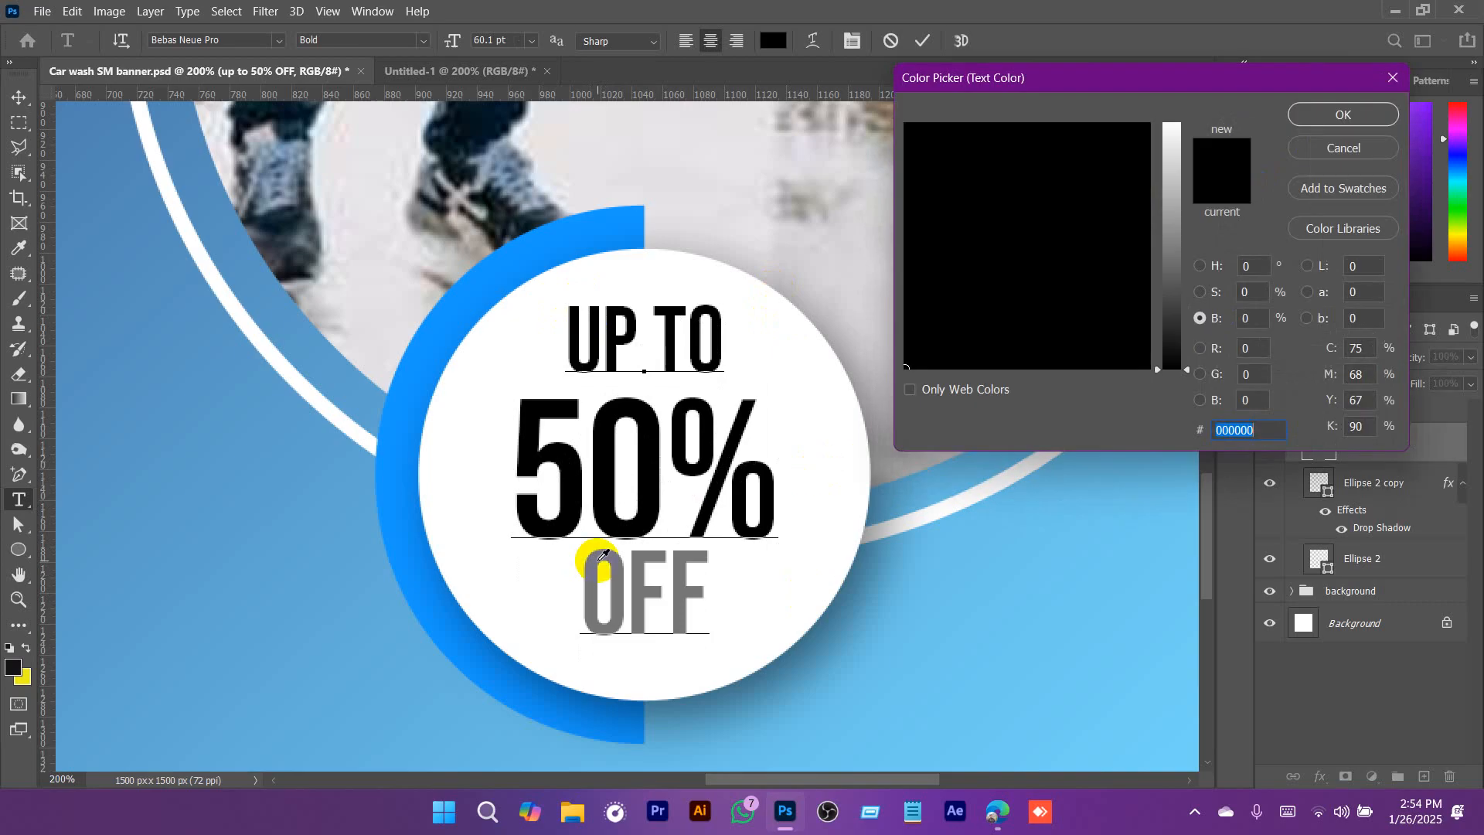
pyautogui.click(602, 558)
pyautogui.click(1345, 123)
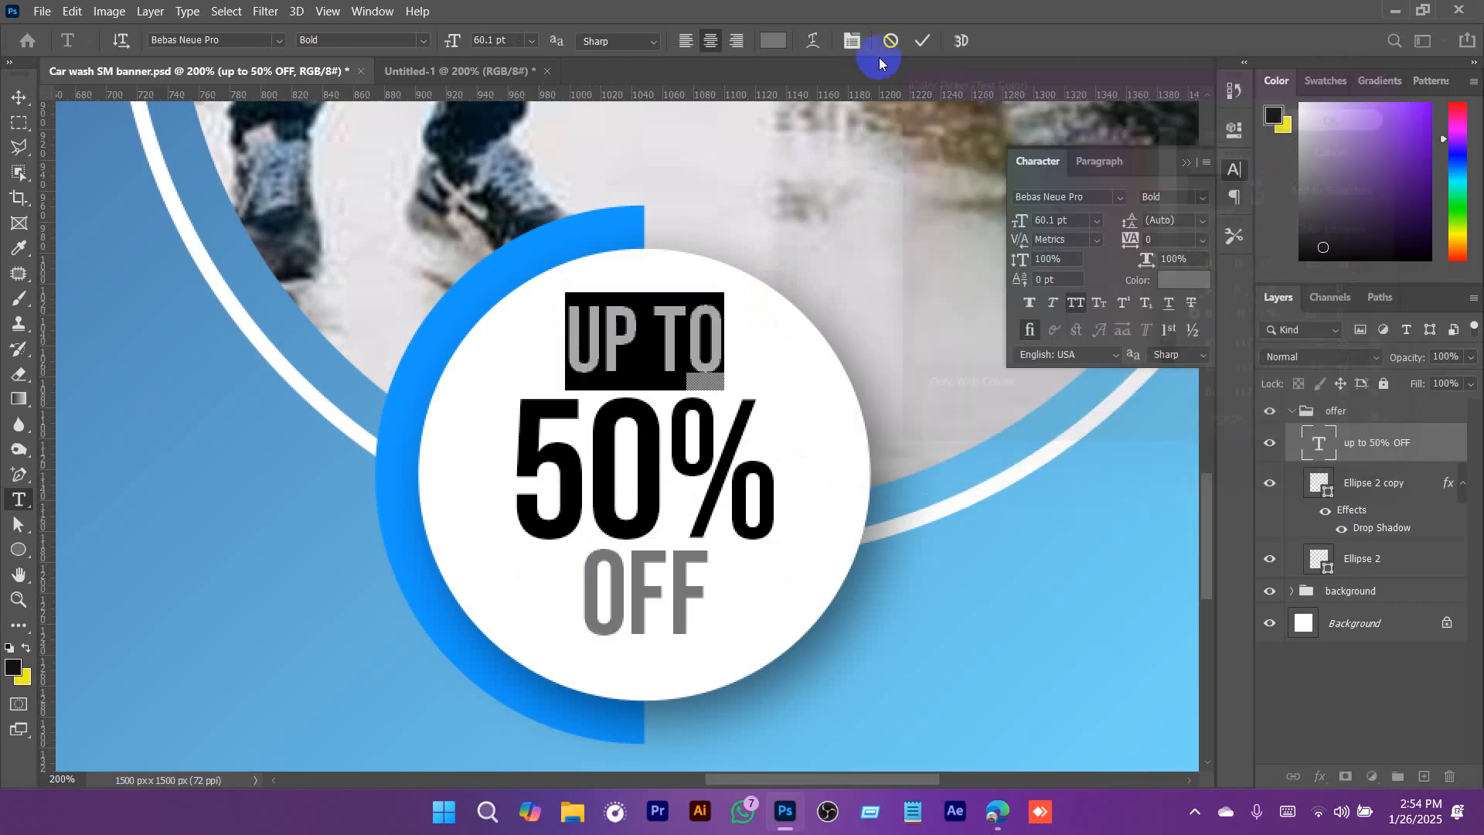
pyautogui.click(922, 40)
# Fit the whole banner in view and save the document.
pyautogui.hotkey('ctrl', '0')
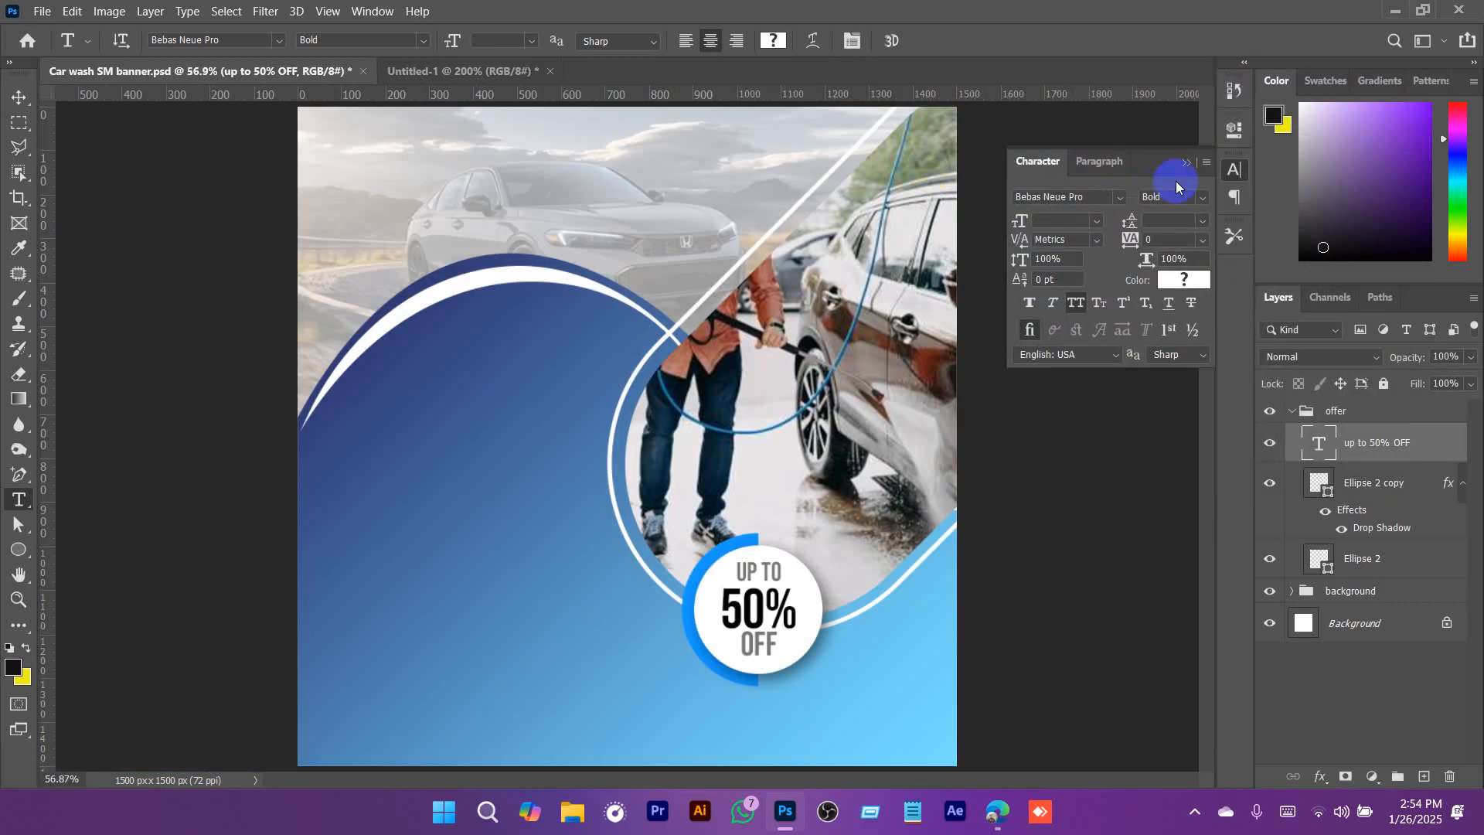
pyautogui.click(1195, 163)
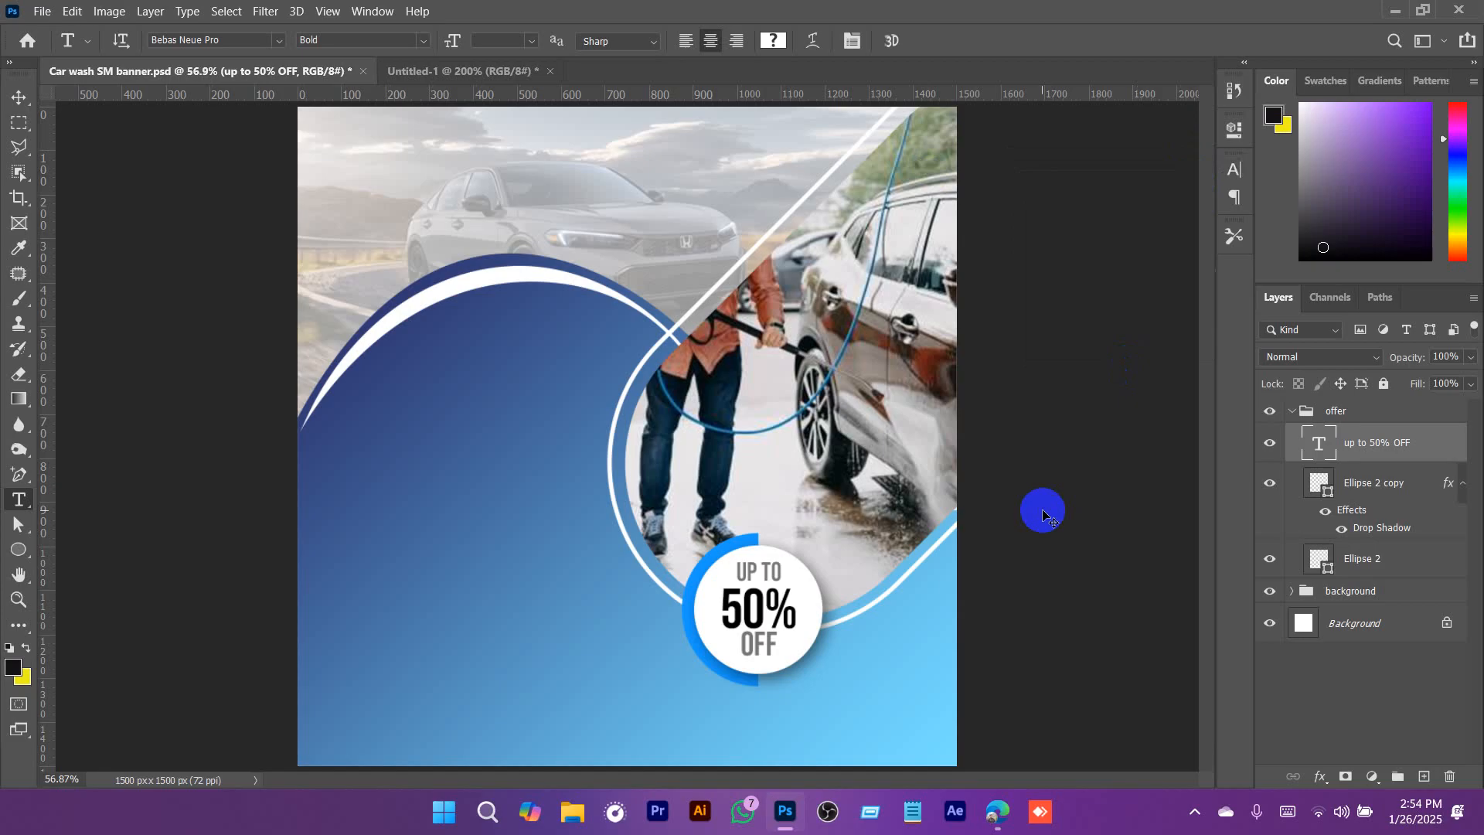
pyautogui.hotkey('ctrl', 's')
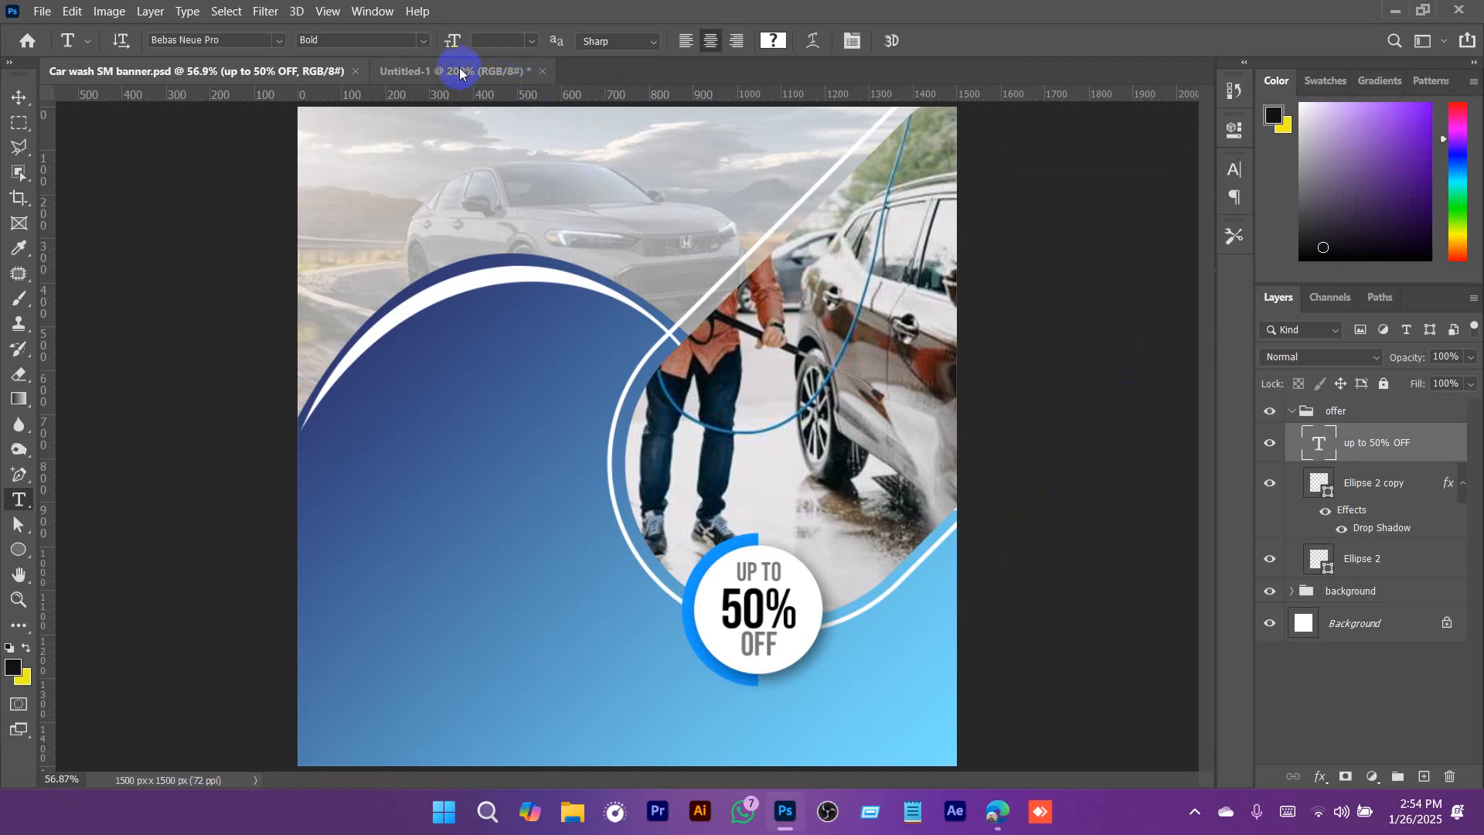
# Check the heading text in the reference design, then collapse the banner's offer group and add a group named "tetx" above it.
pyautogui.click(460, 71)
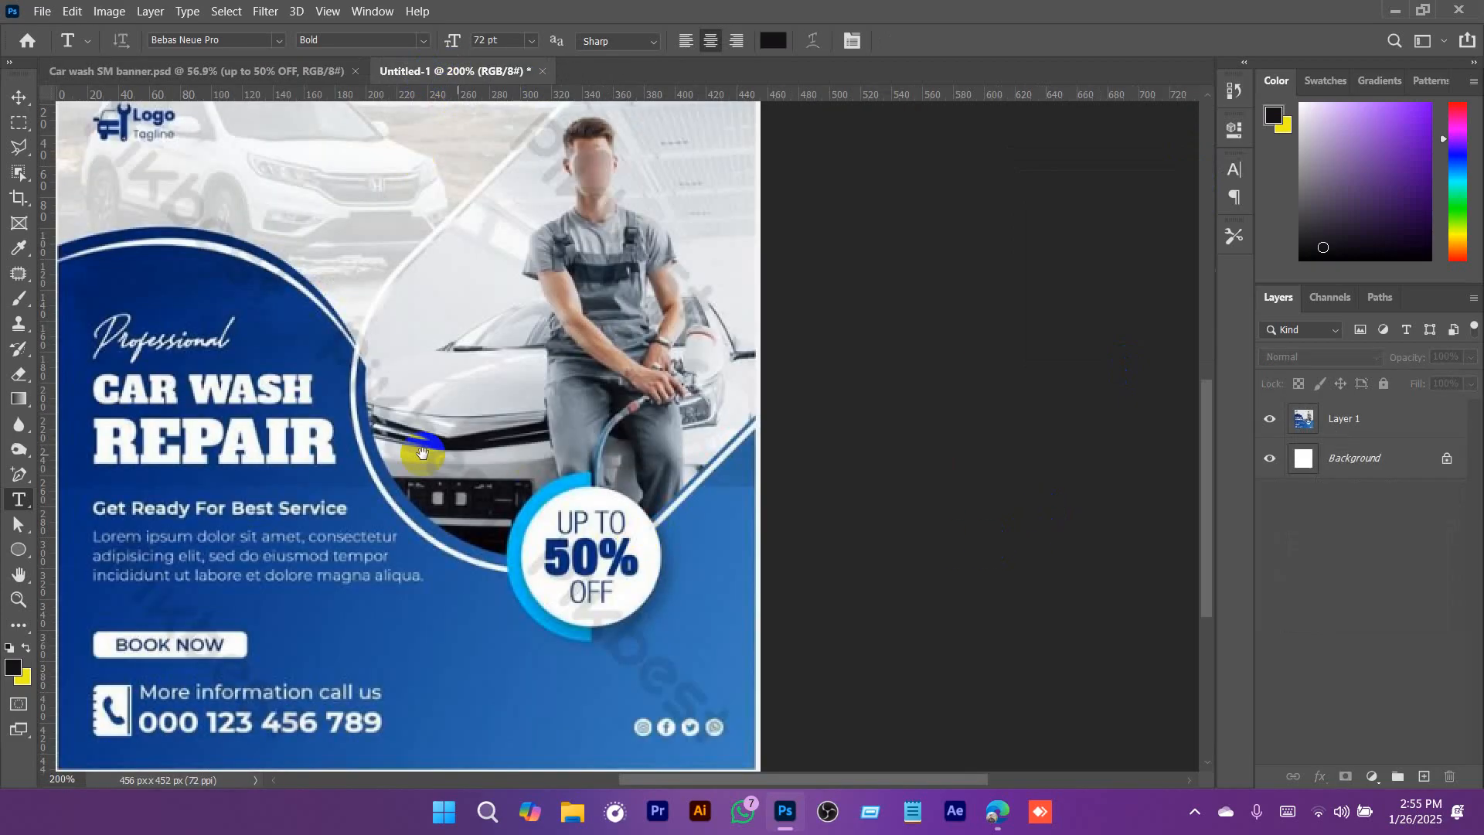
pyautogui.moveTo(423, 455); pyautogui.dragTo(702, 413)
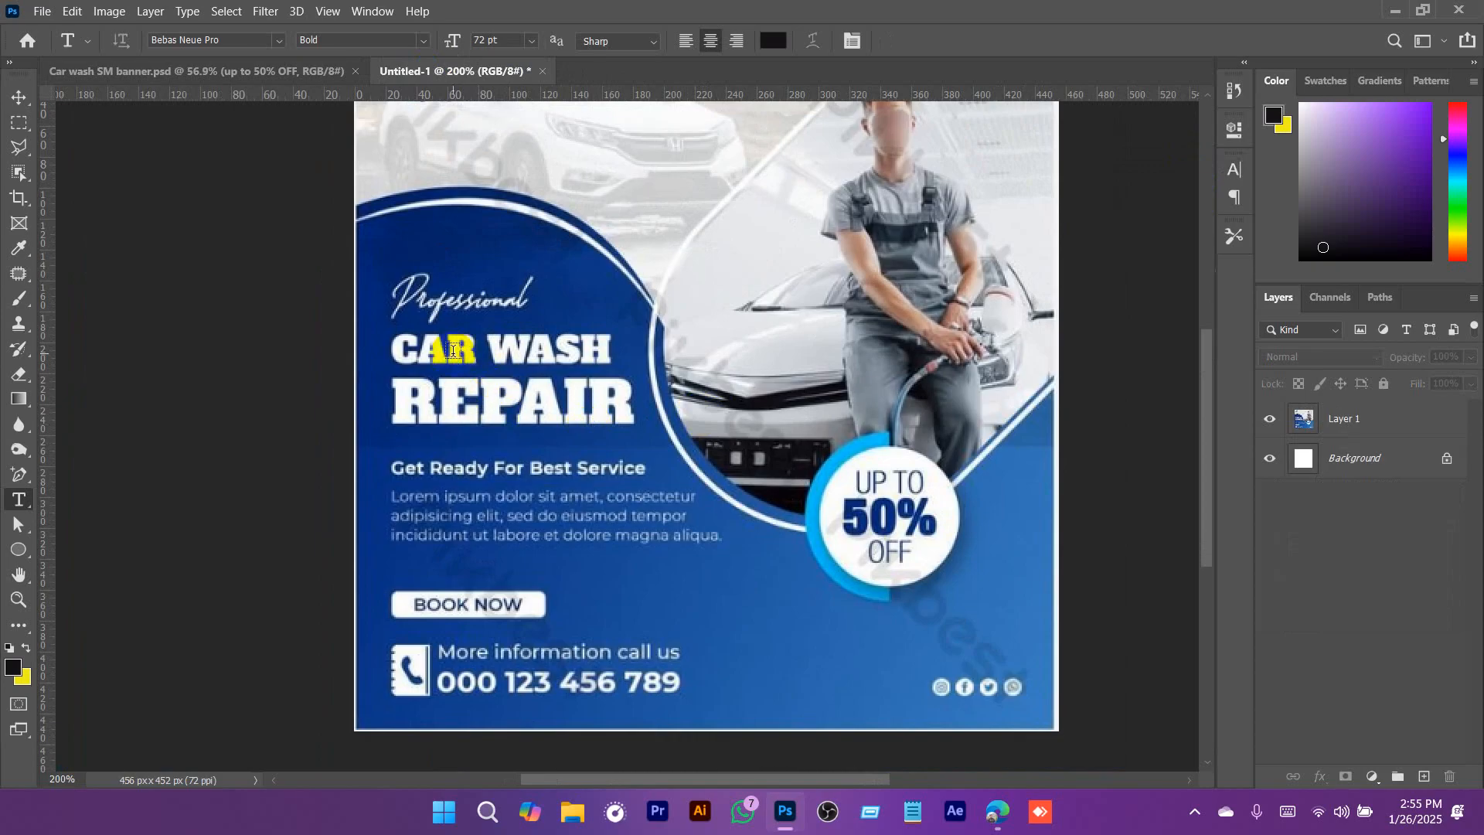
pyautogui.click(259, 77)
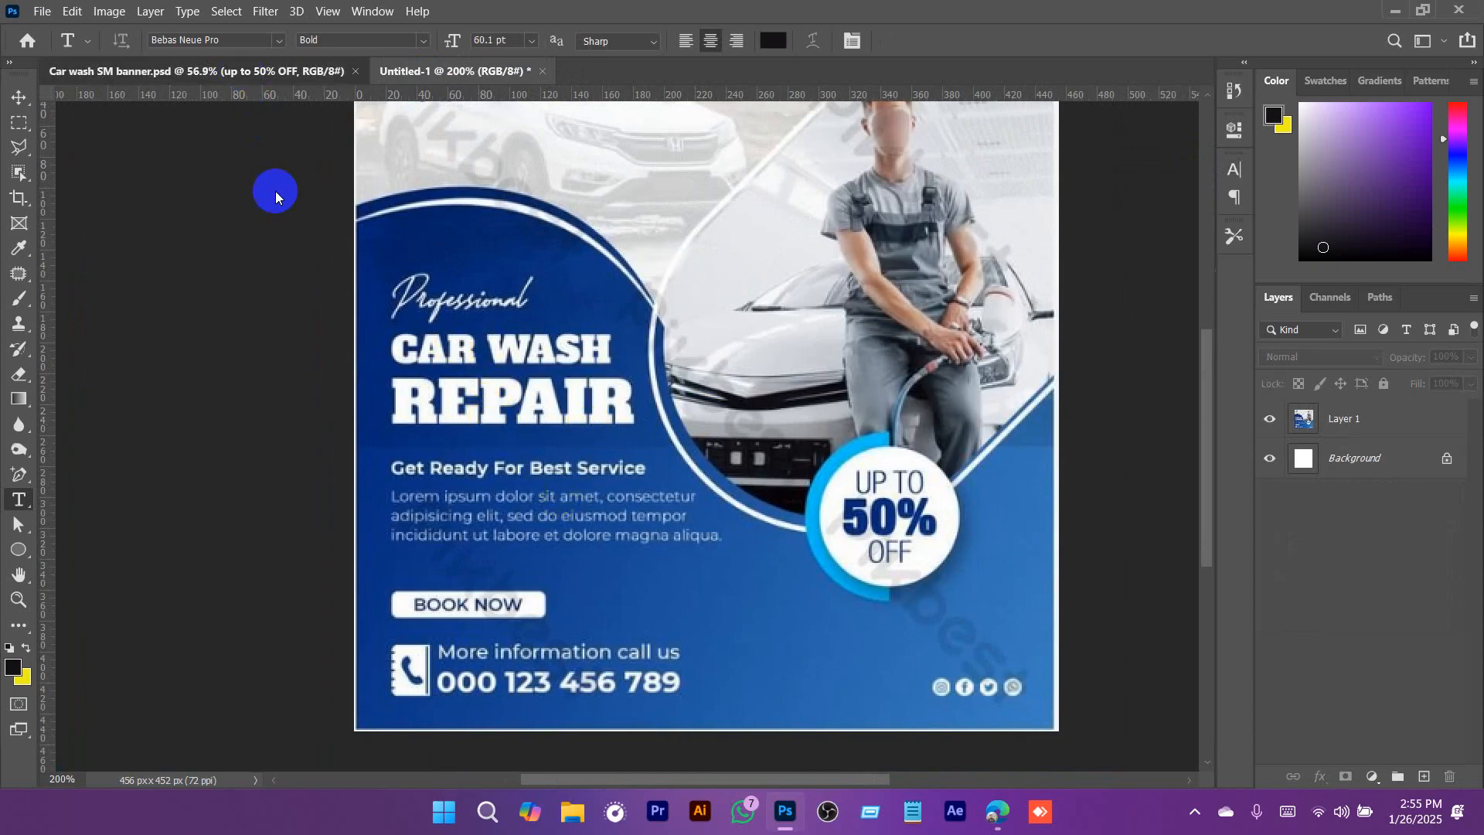
pyautogui.click(440, 77)
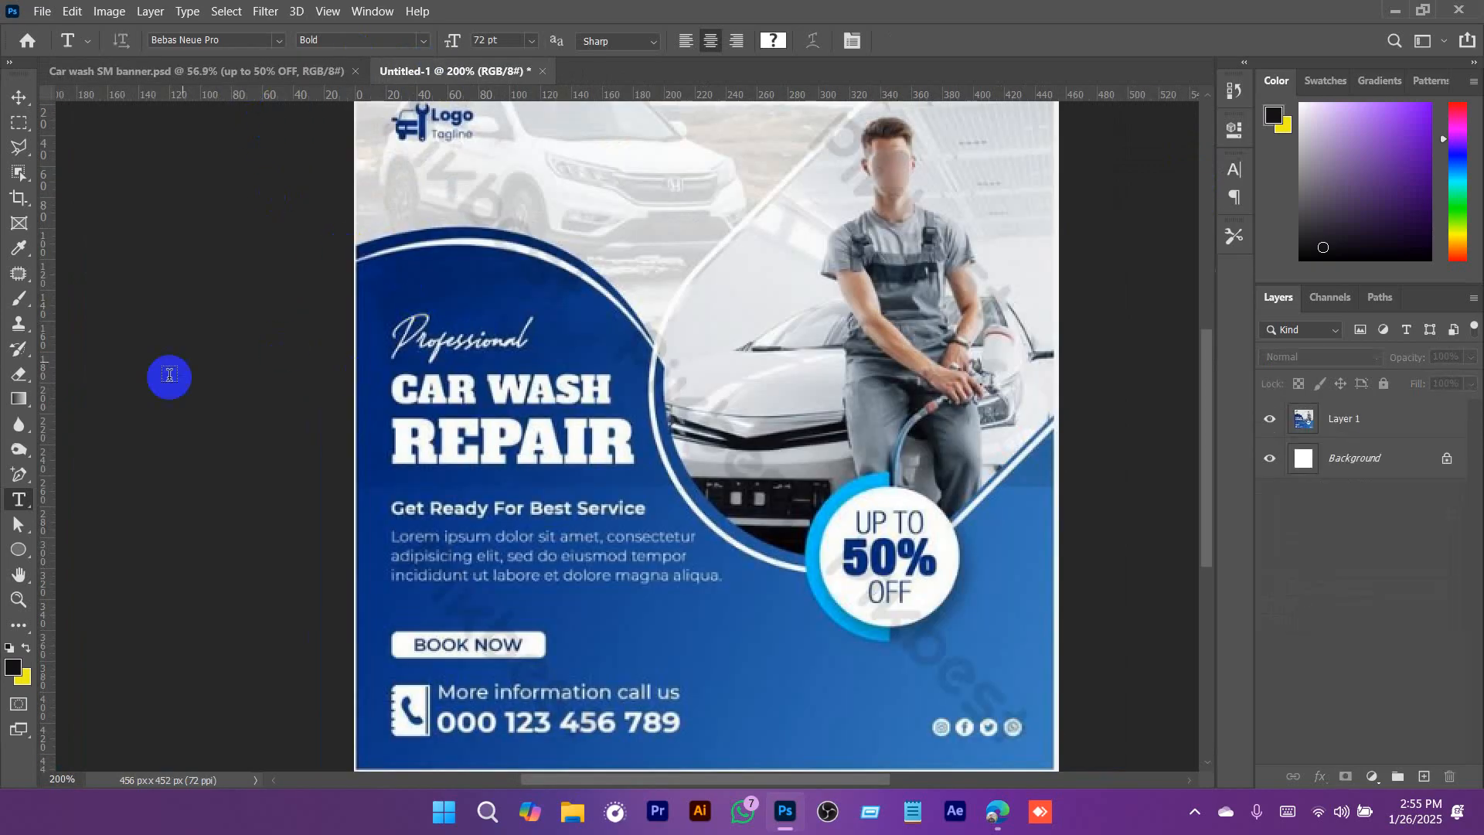
pyautogui.click(209, 73)
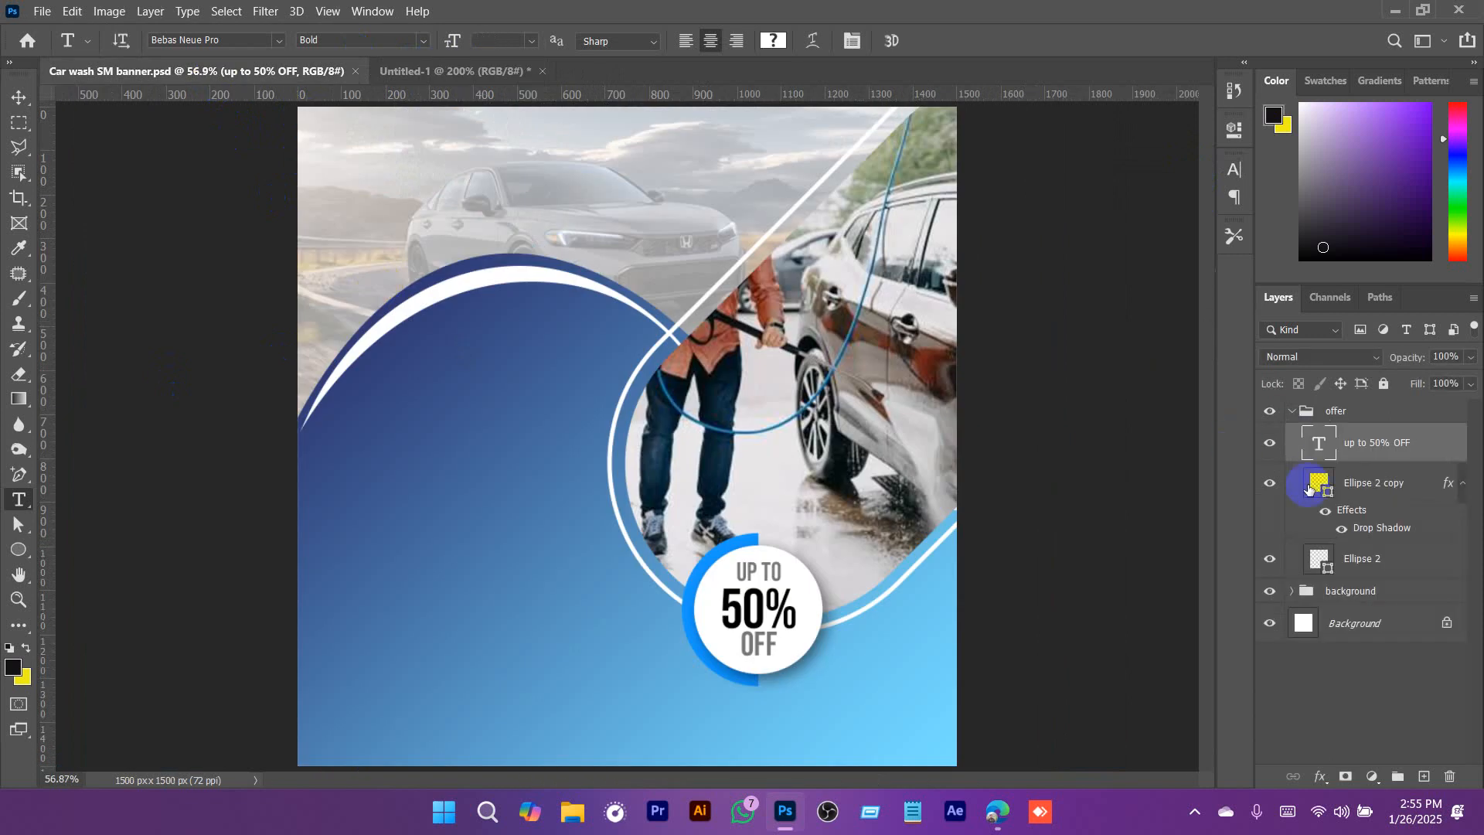
pyautogui.click(1298, 411)
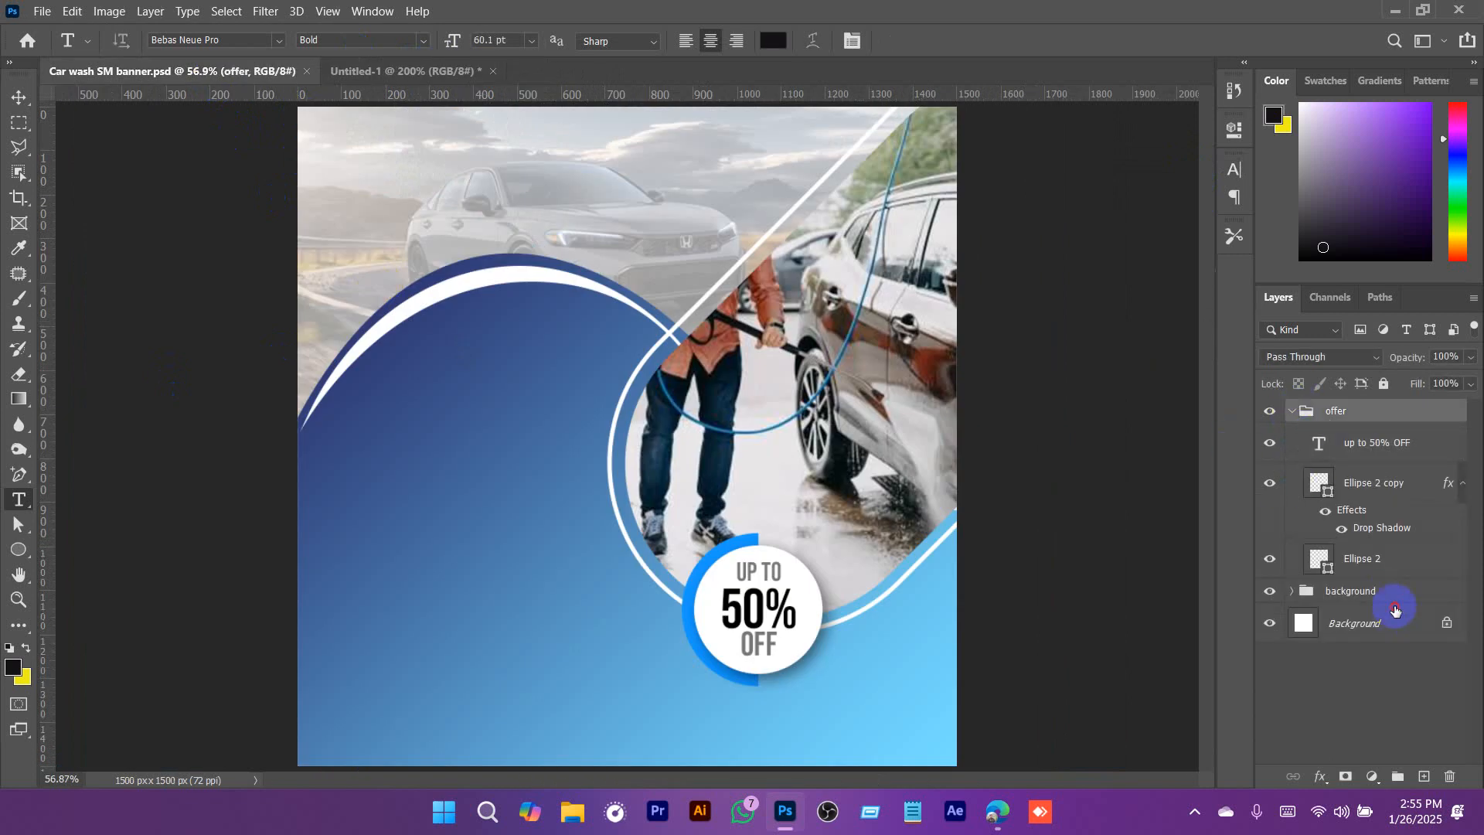
pyautogui.click(1395, 657)
pyautogui.click(1295, 412)
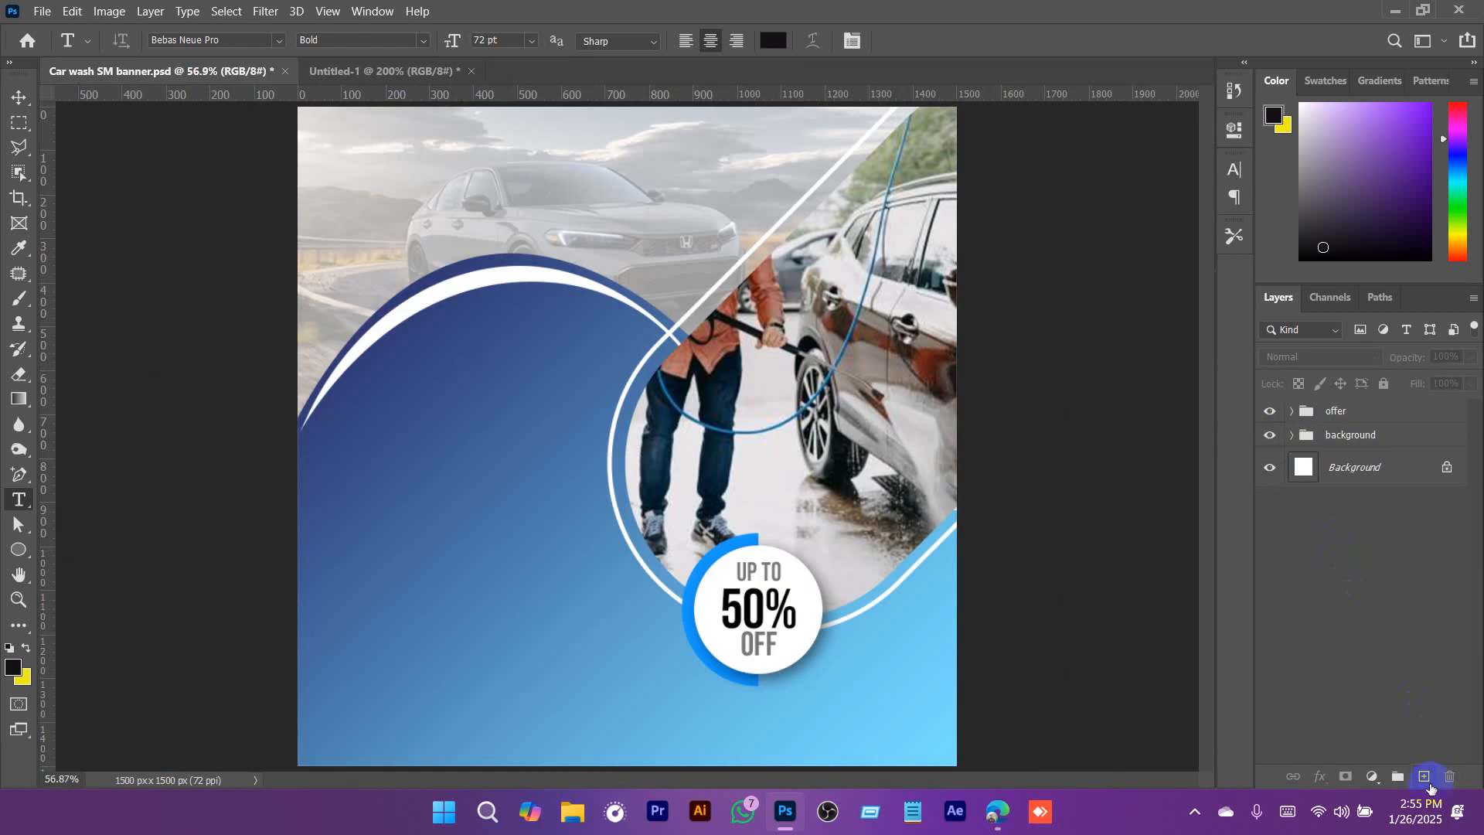
pyautogui.click(1396, 776)
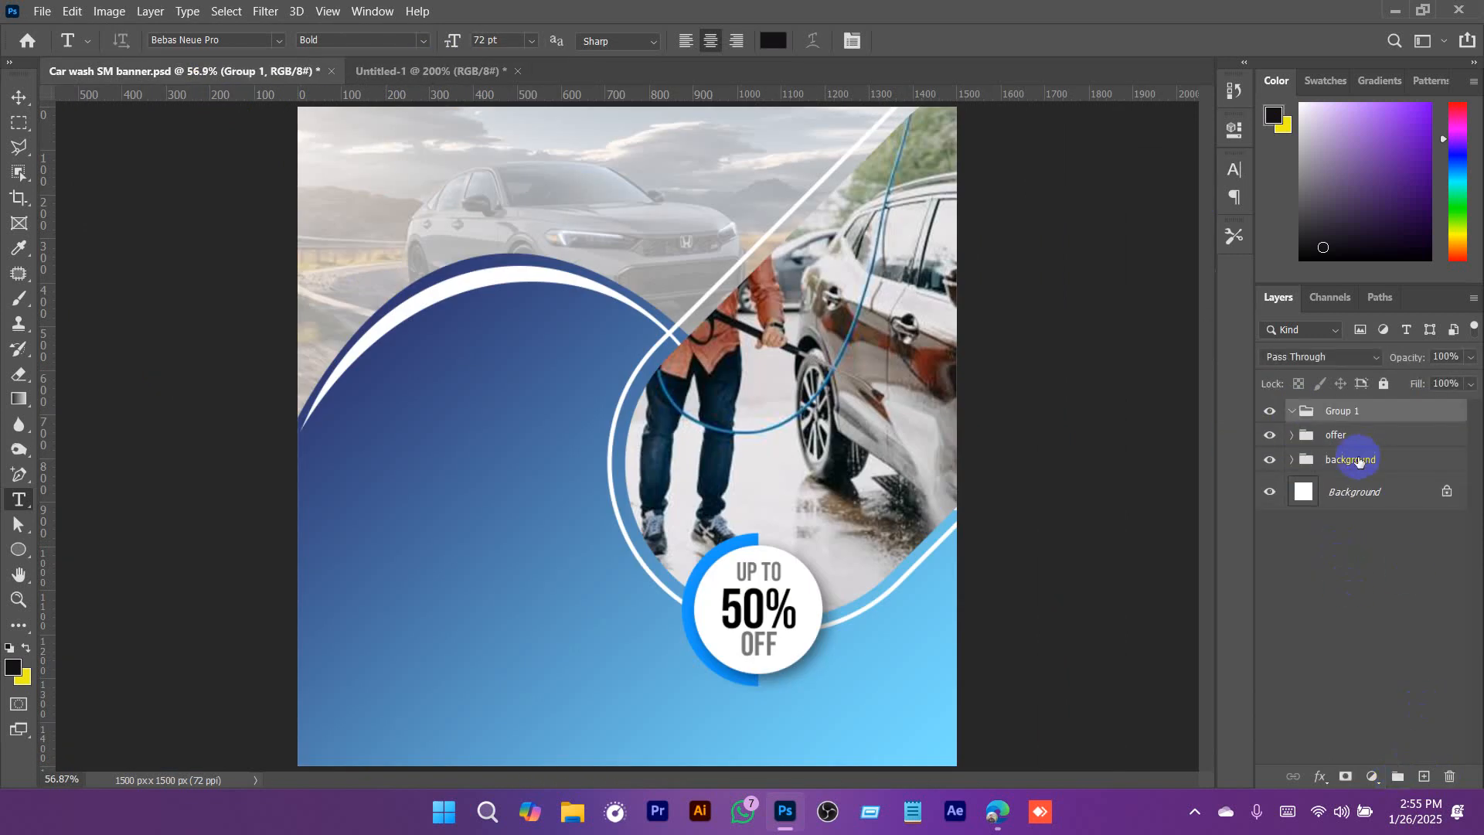
pyautogui.click(1338, 412)
pyautogui.write('tetx')
pyautogui.press('Return')
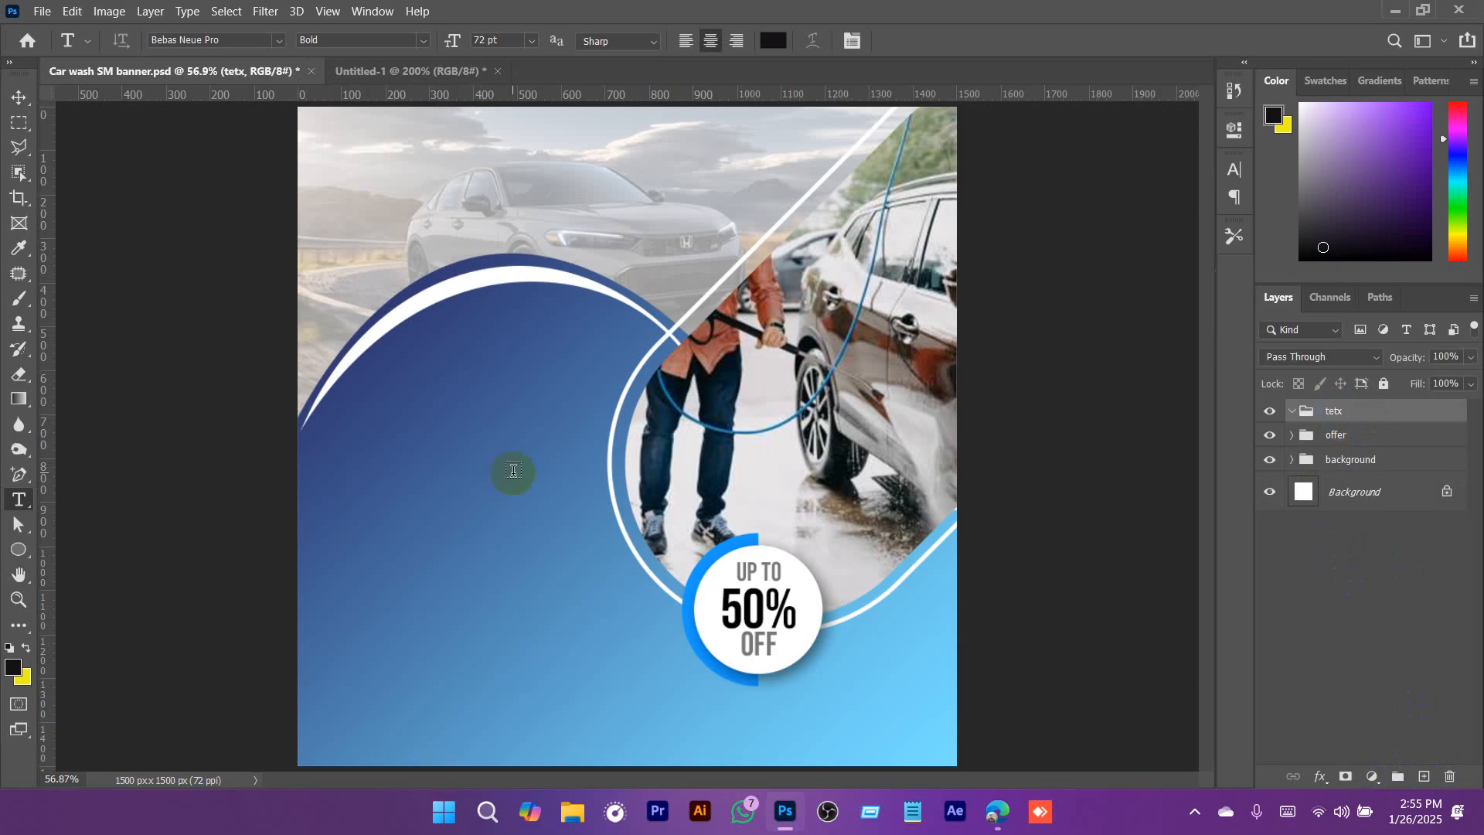
# Add the text "Professional" at 72 pt on the blue area below the white arc and turn off its all caps style.
pyautogui.click(393, 446)
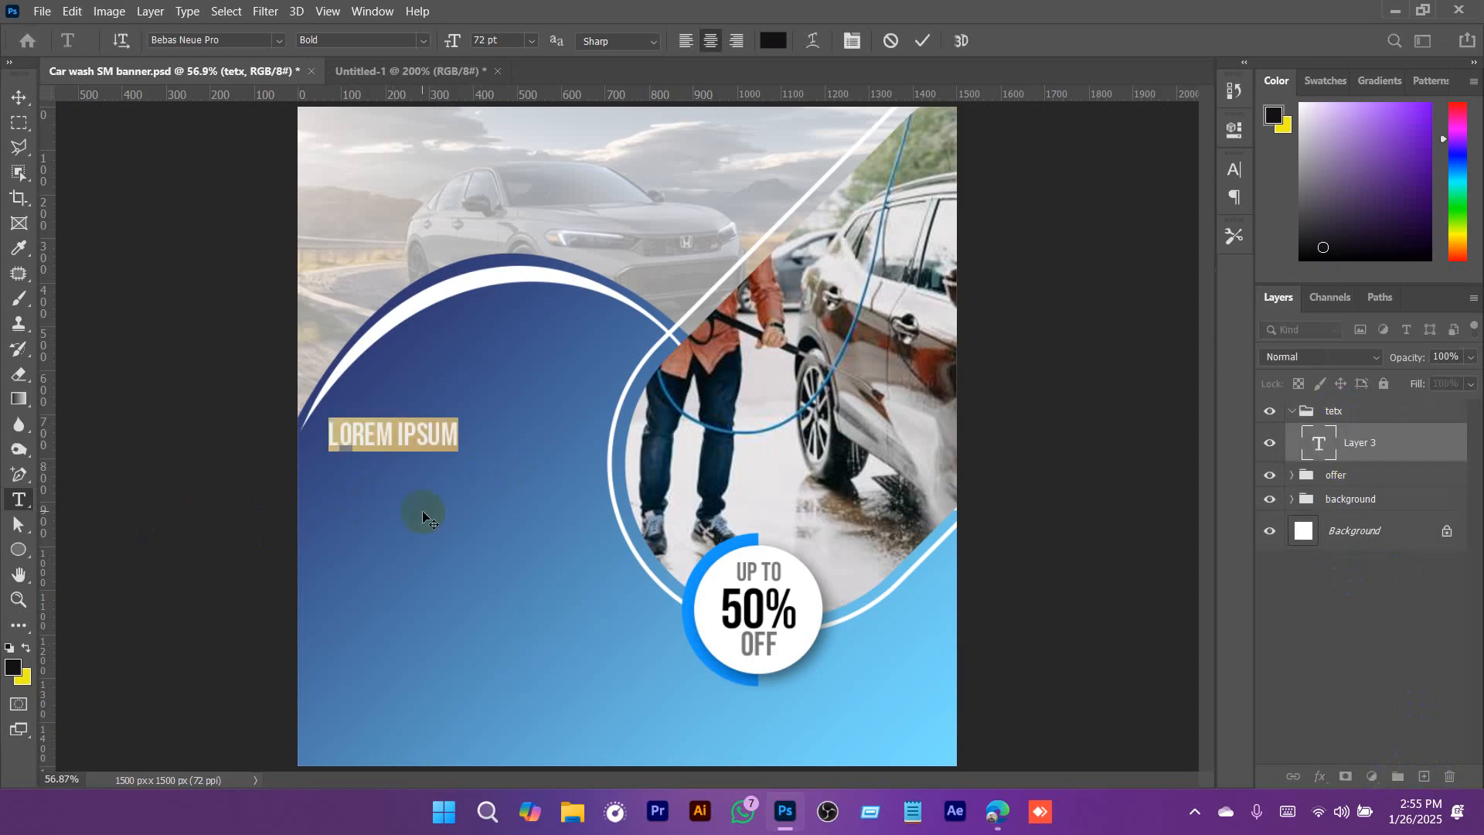
pyautogui.write('PROFESSIONAL')
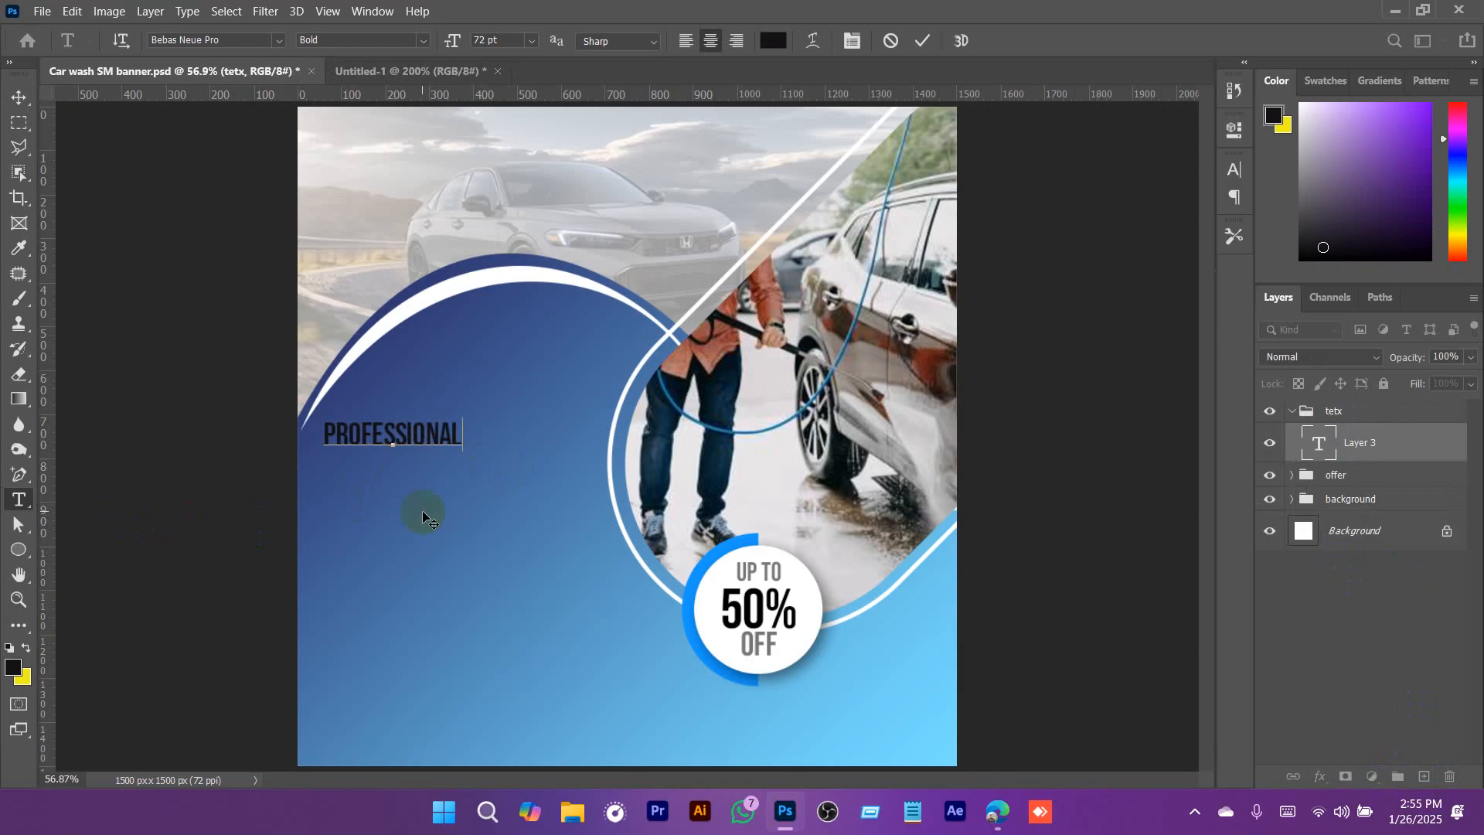
pyautogui.click(19, 97)
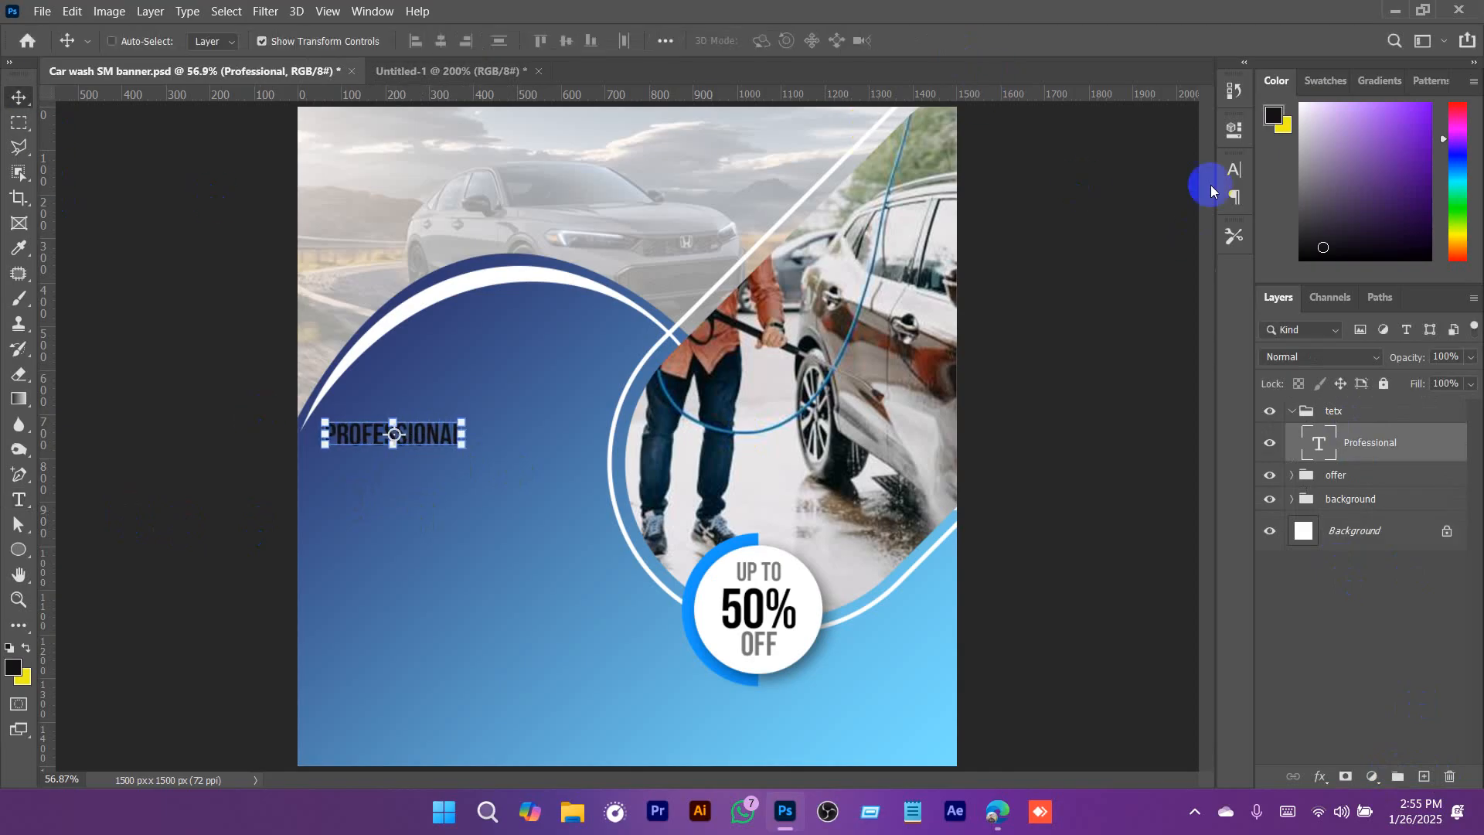
pyautogui.click(1240, 199)
pyautogui.click(1077, 304)
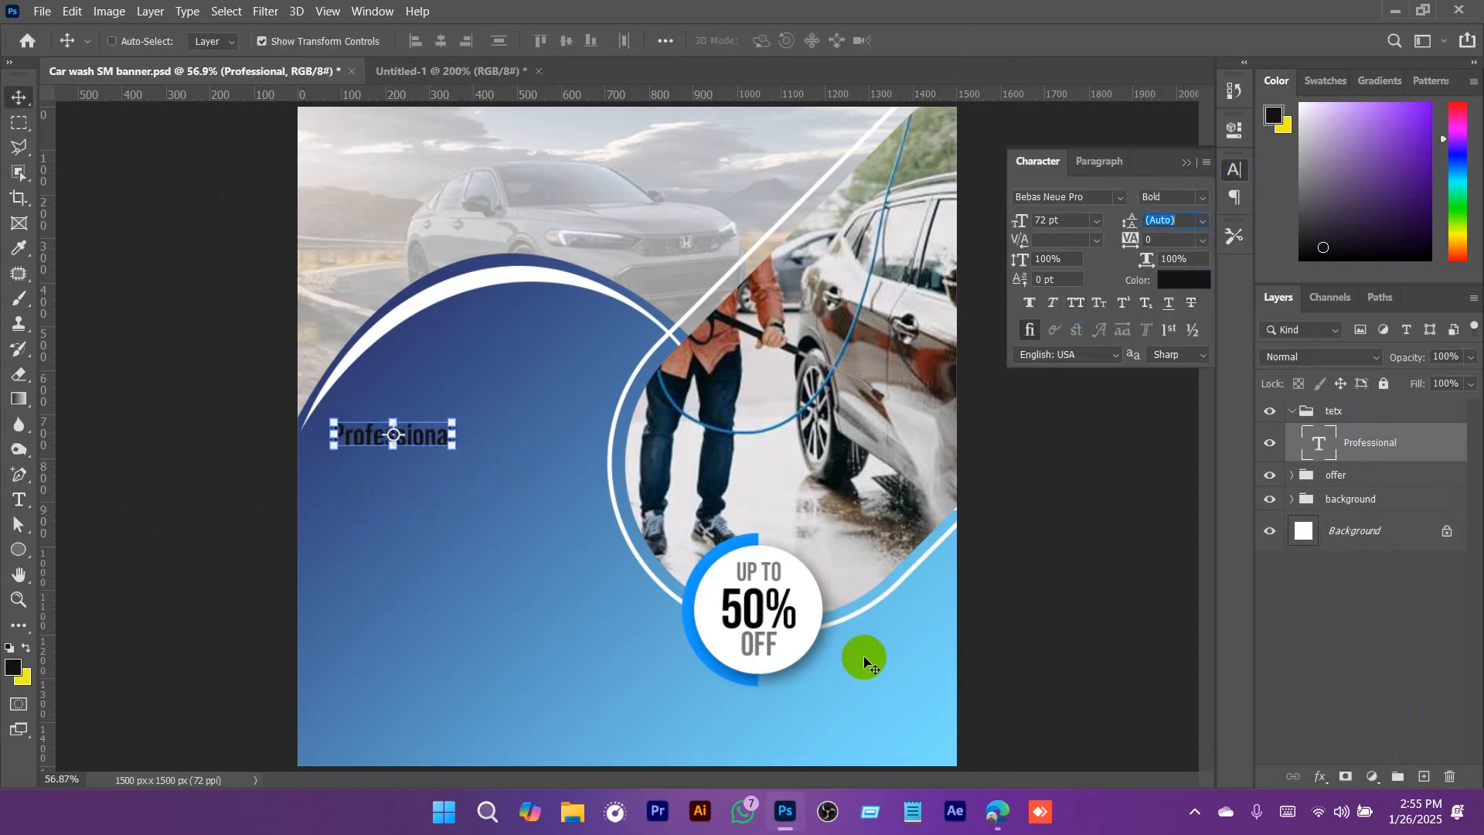
# Switch to the web browser and open the 1001 Free Fonts website in a new tab.
pyautogui.click(997, 812)
pyautogui.click(1071, 16)
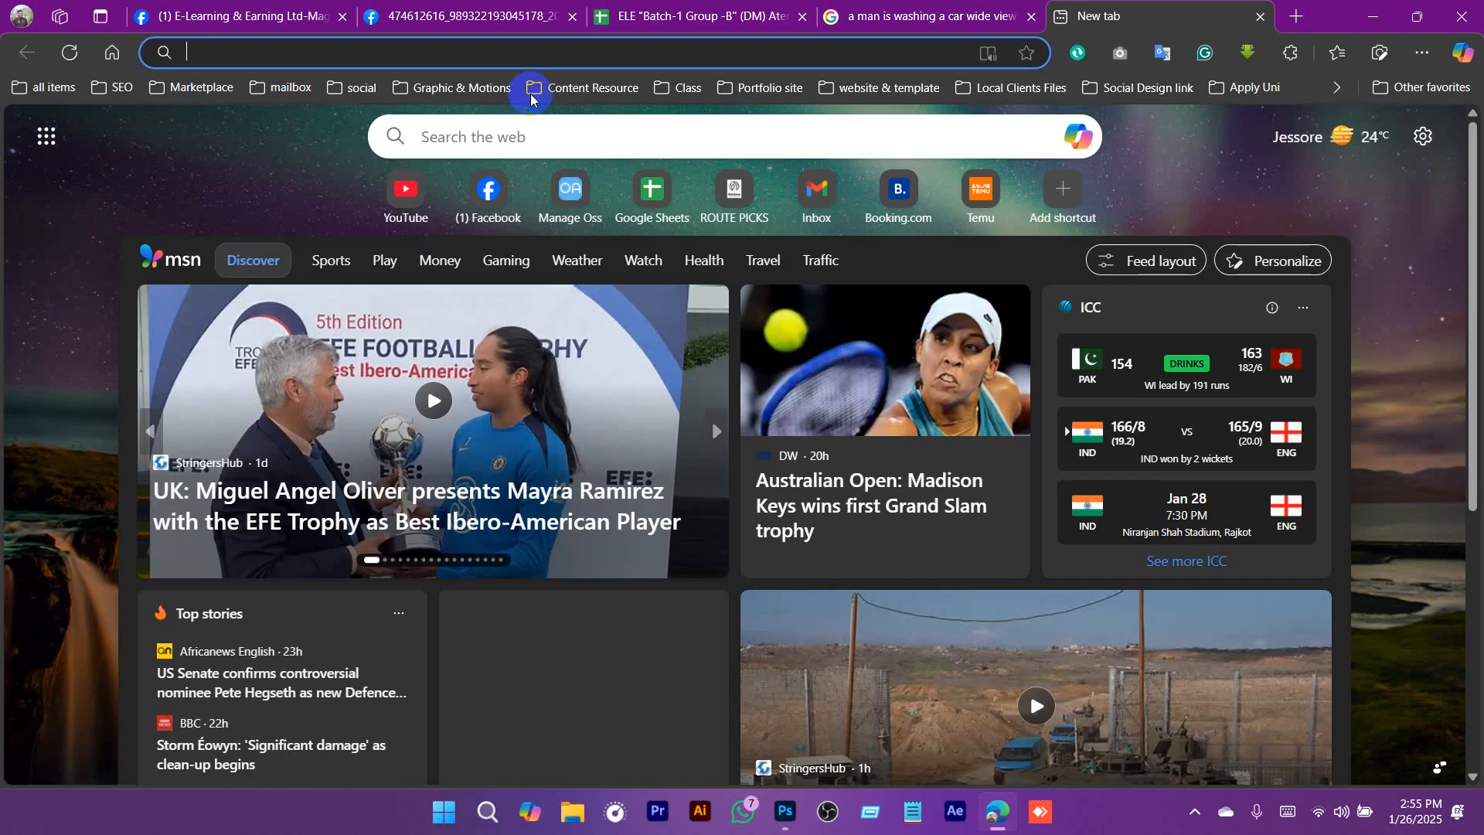
pyautogui.write('100')
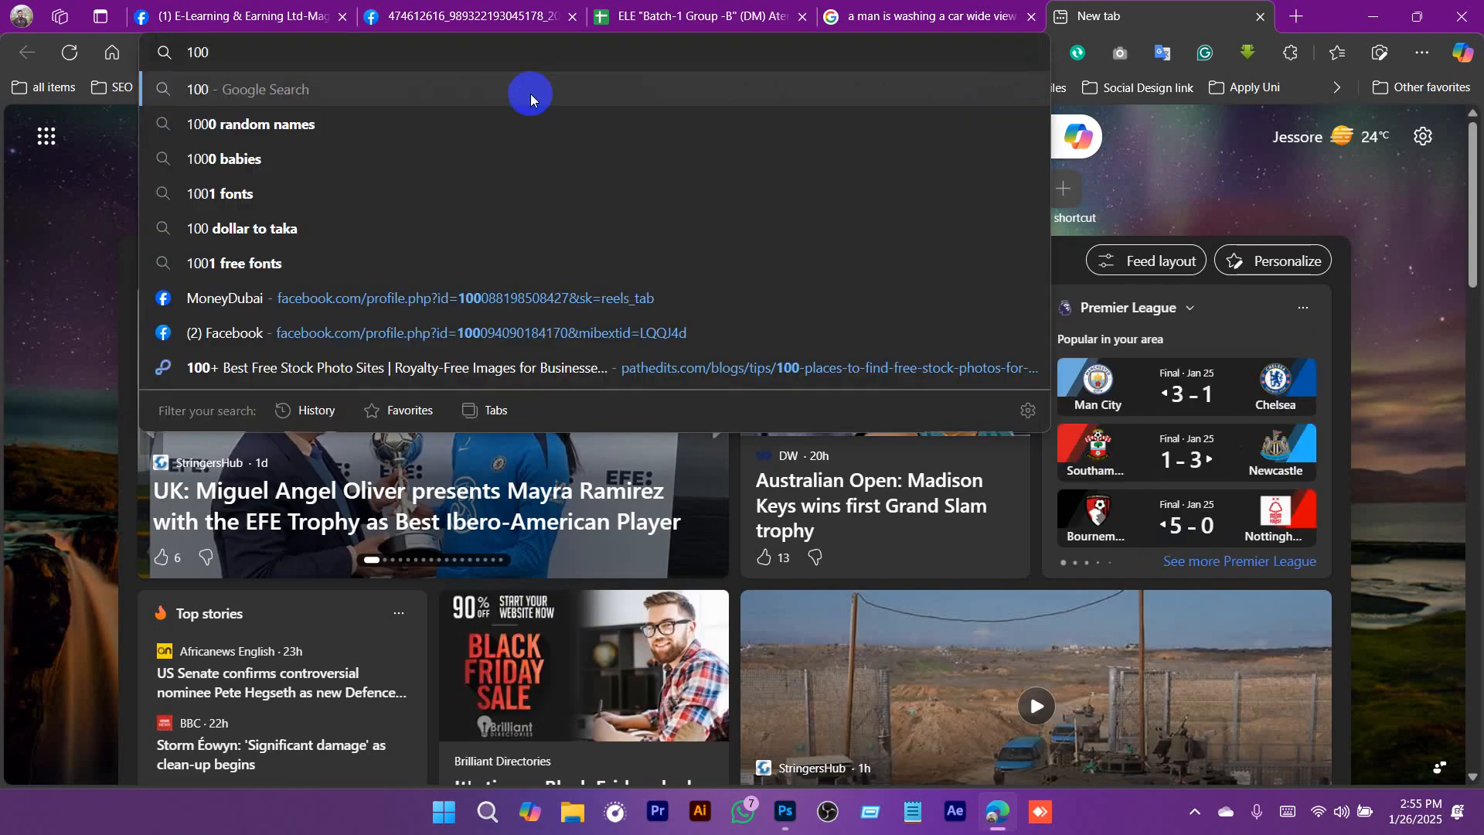
pyautogui.write('1 nfree fo')
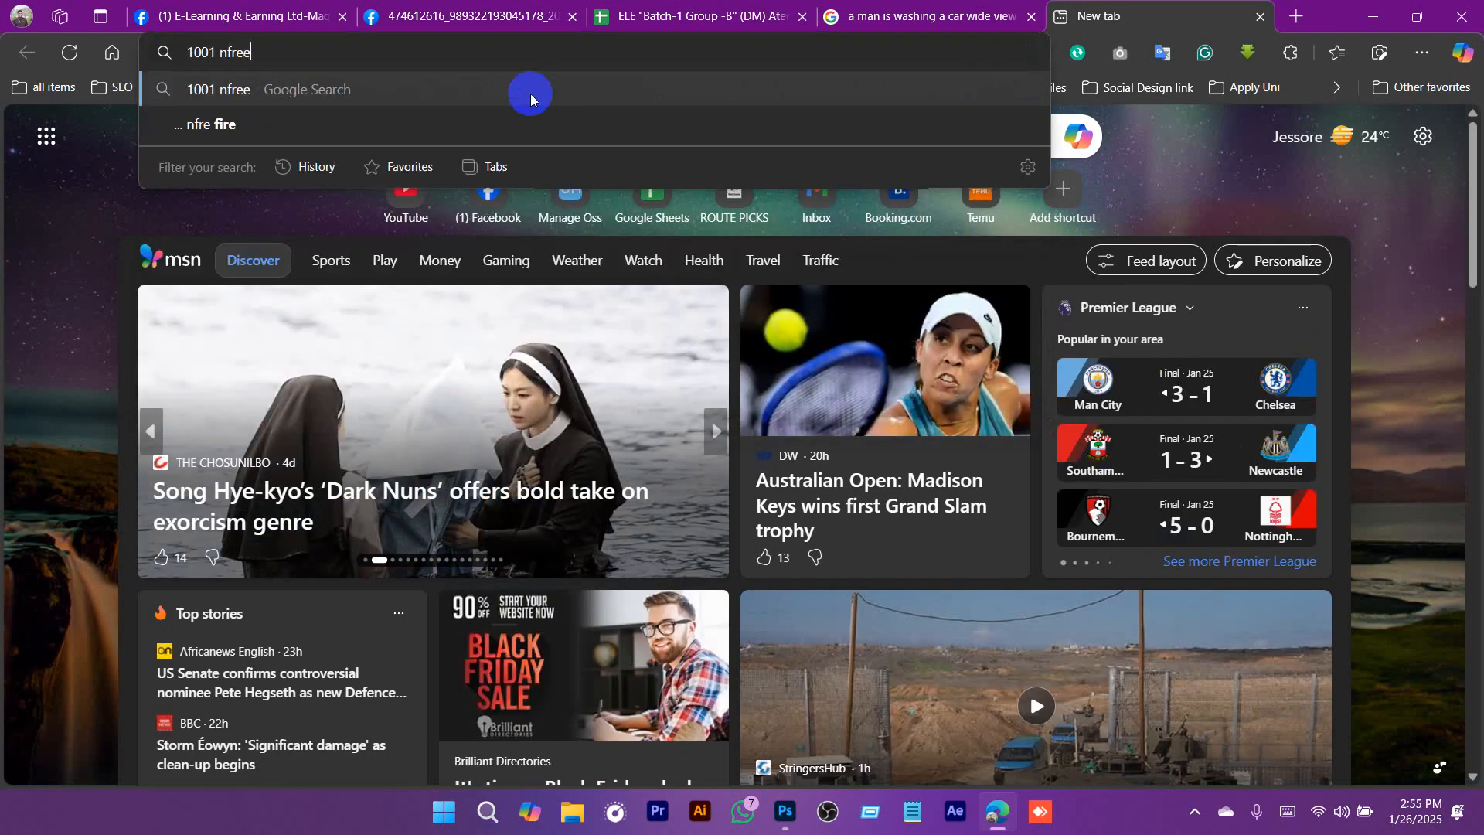
pyautogui.write('nt')
pyautogui.press('Return')
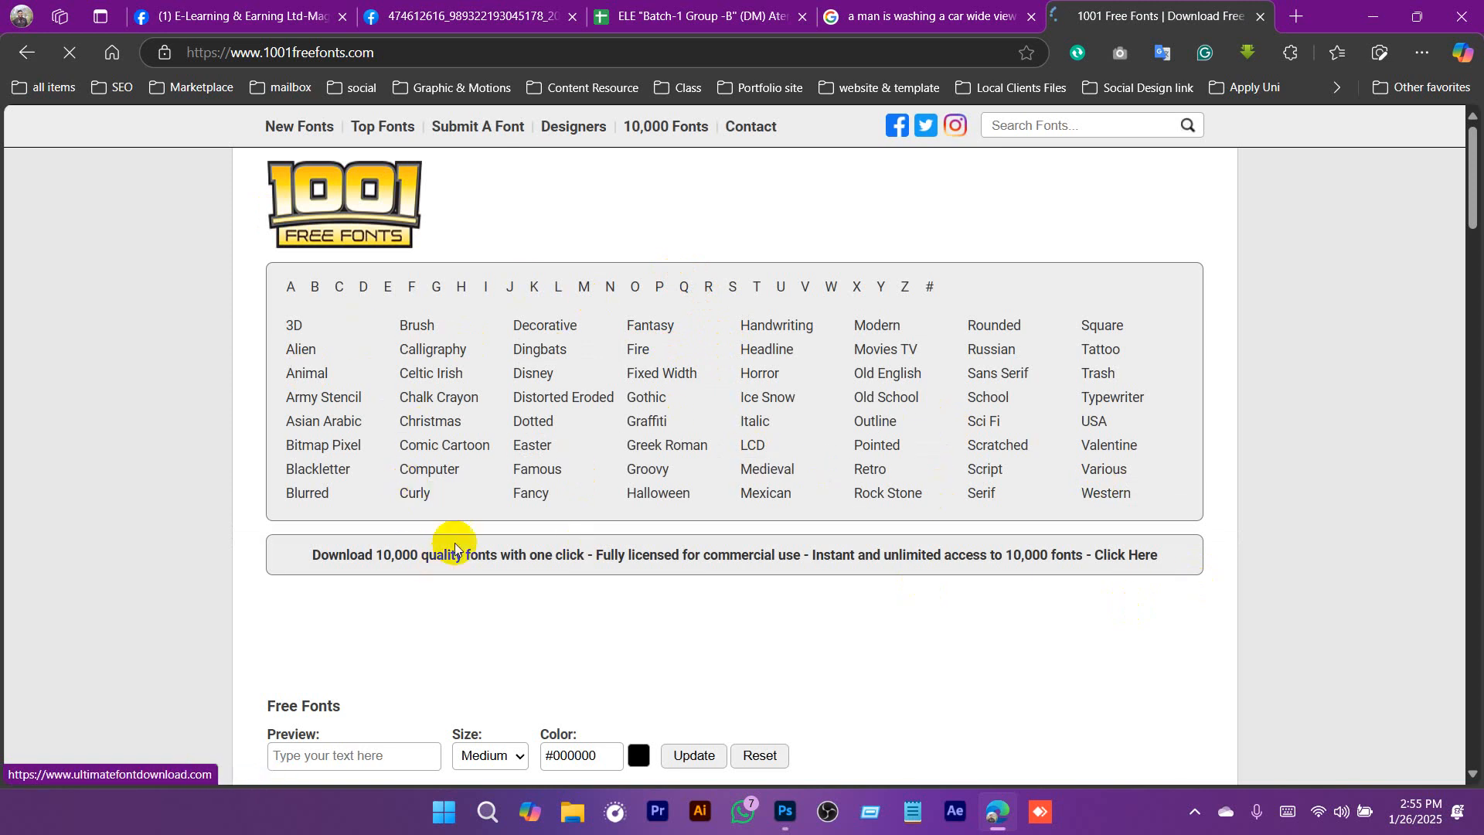
# Open the Script category and look through the fonts on its first page for a suitable script style.
pyautogui.click(1002, 469)
pyautogui.scroll(-5, 695, 425)
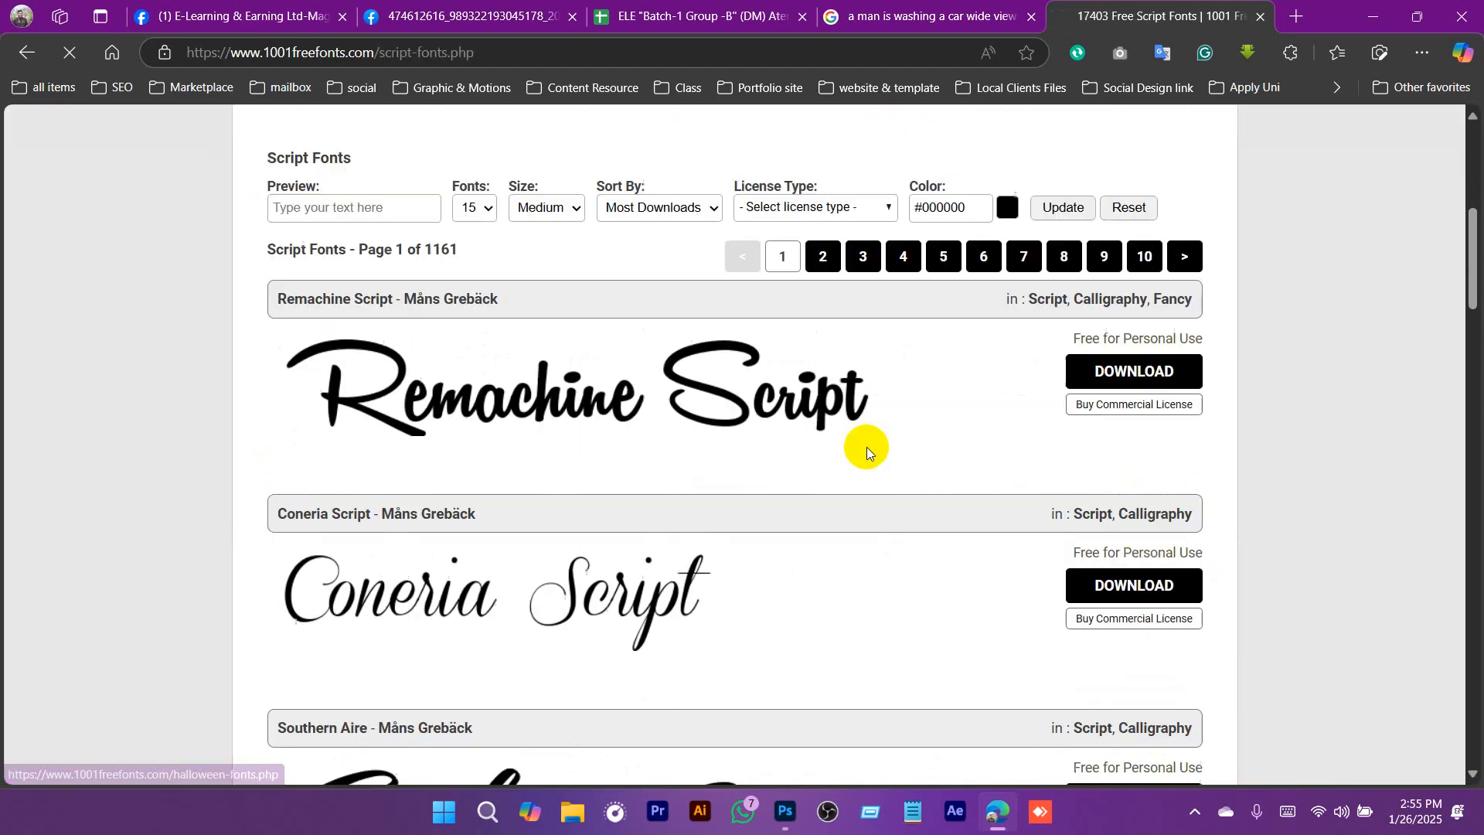
pyautogui.scroll(-15, 865, 447)
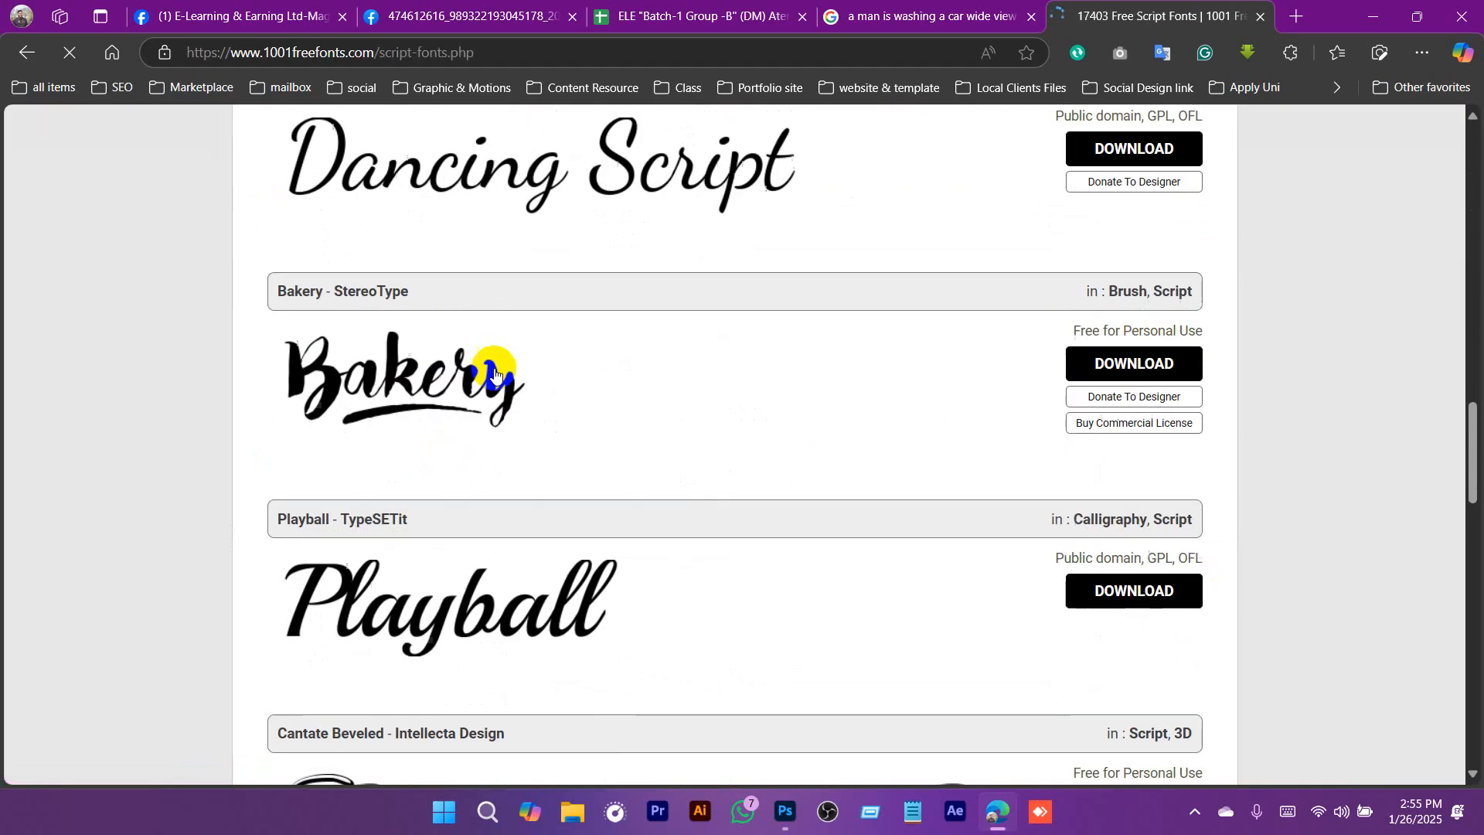
pyautogui.scroll(-18, 495, 374)
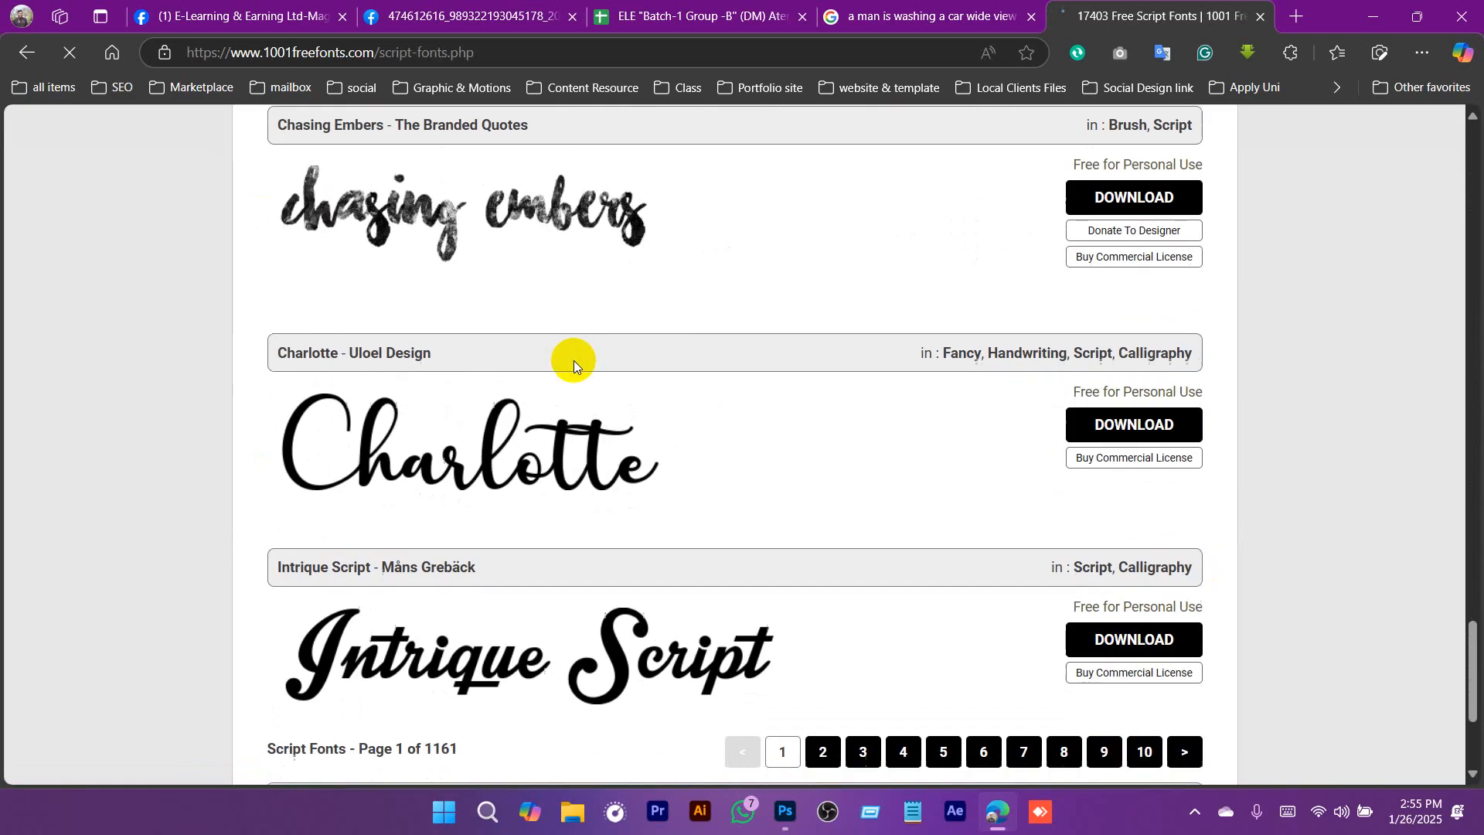
pyautogui.scroll(-3, 574, 360)
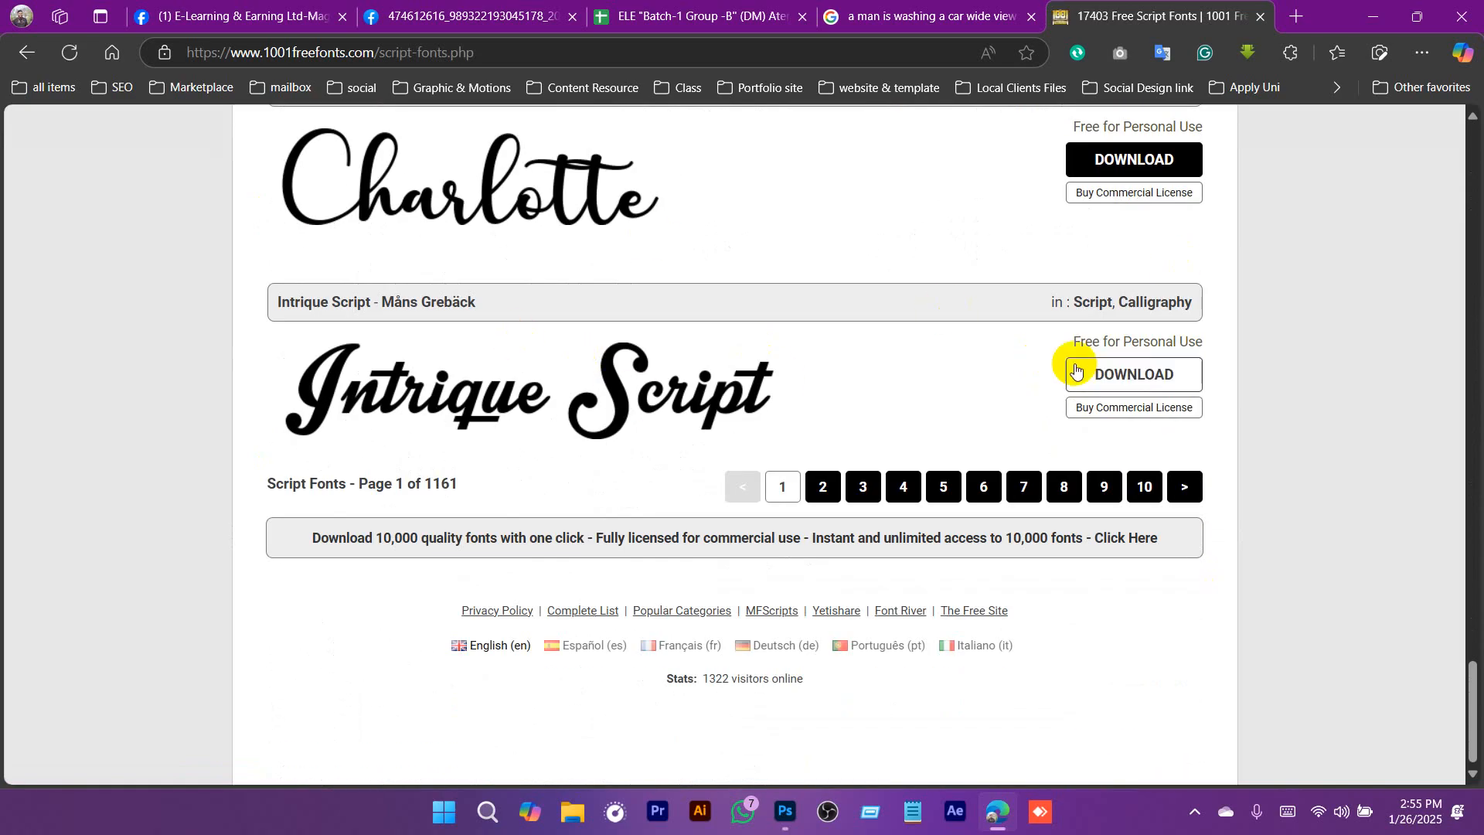
pyautogui.scroll(4, 687, 417)
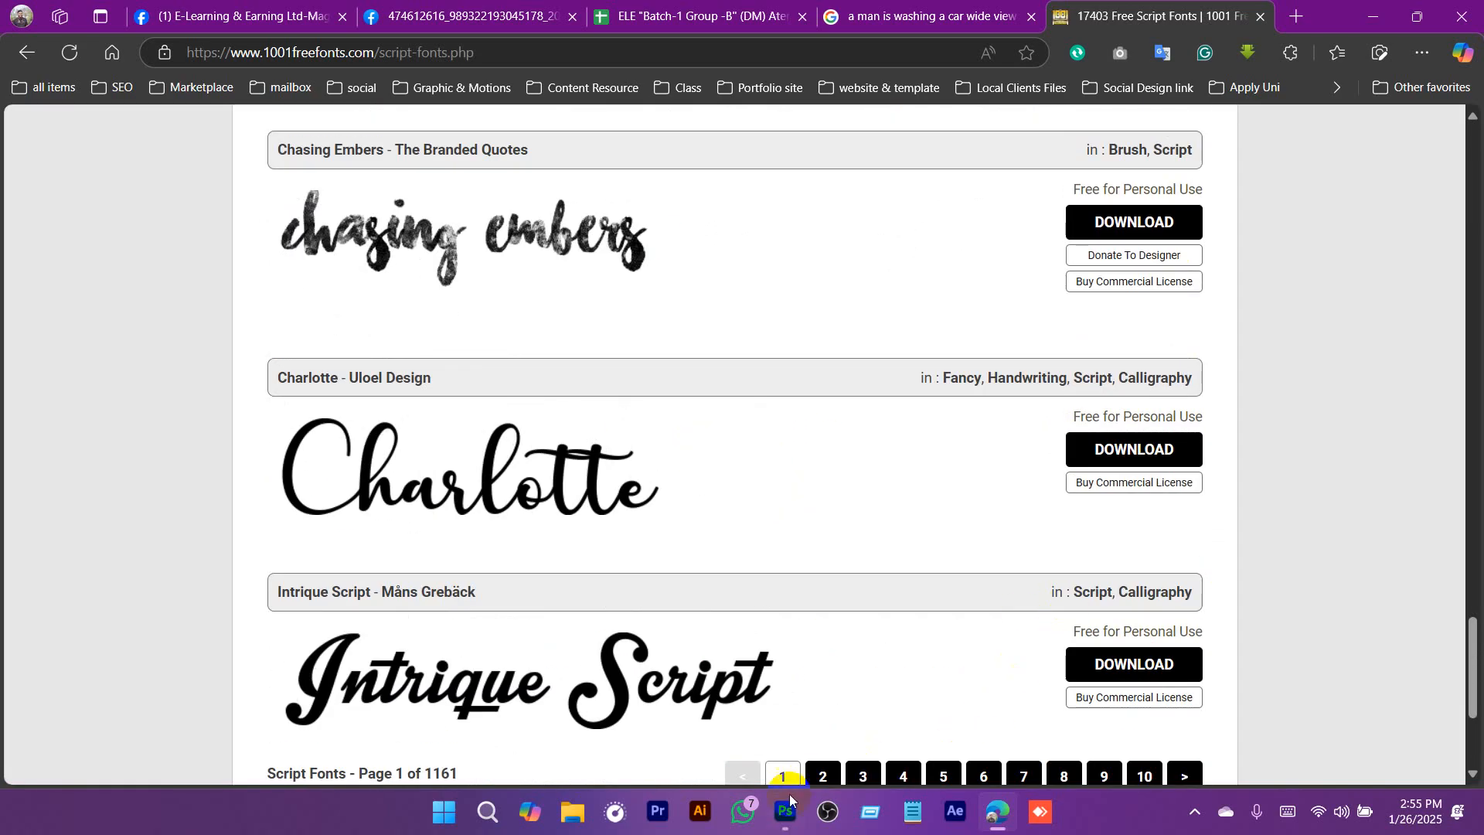
# Switch back to Photoshop, set the "Professional" text in the Photography Signature font and shift it slightly to the right.
pyautogui.click(786, 812)
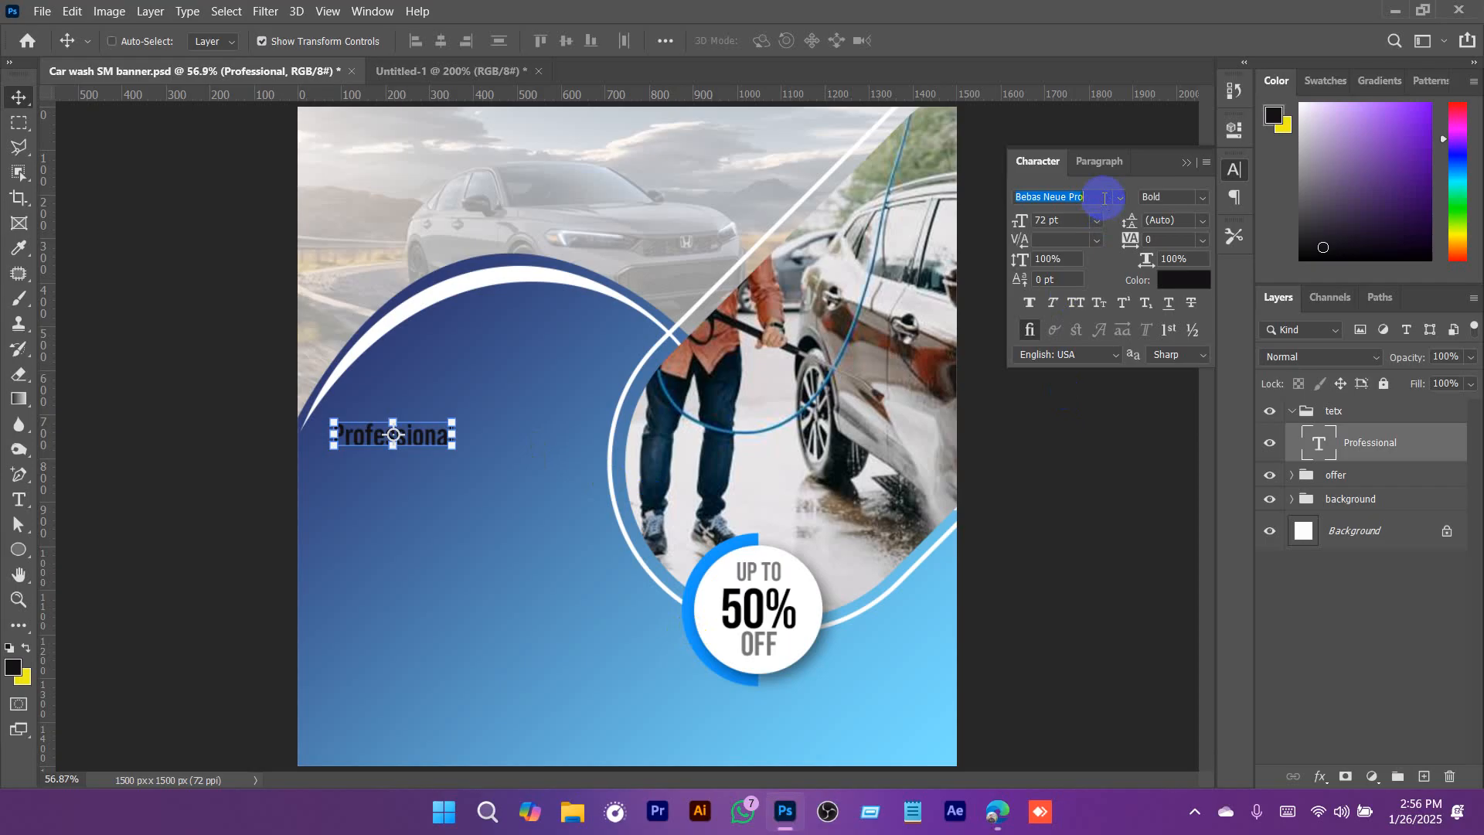
pyautogui.write('pho')
pyautogui.click(1127, 255)
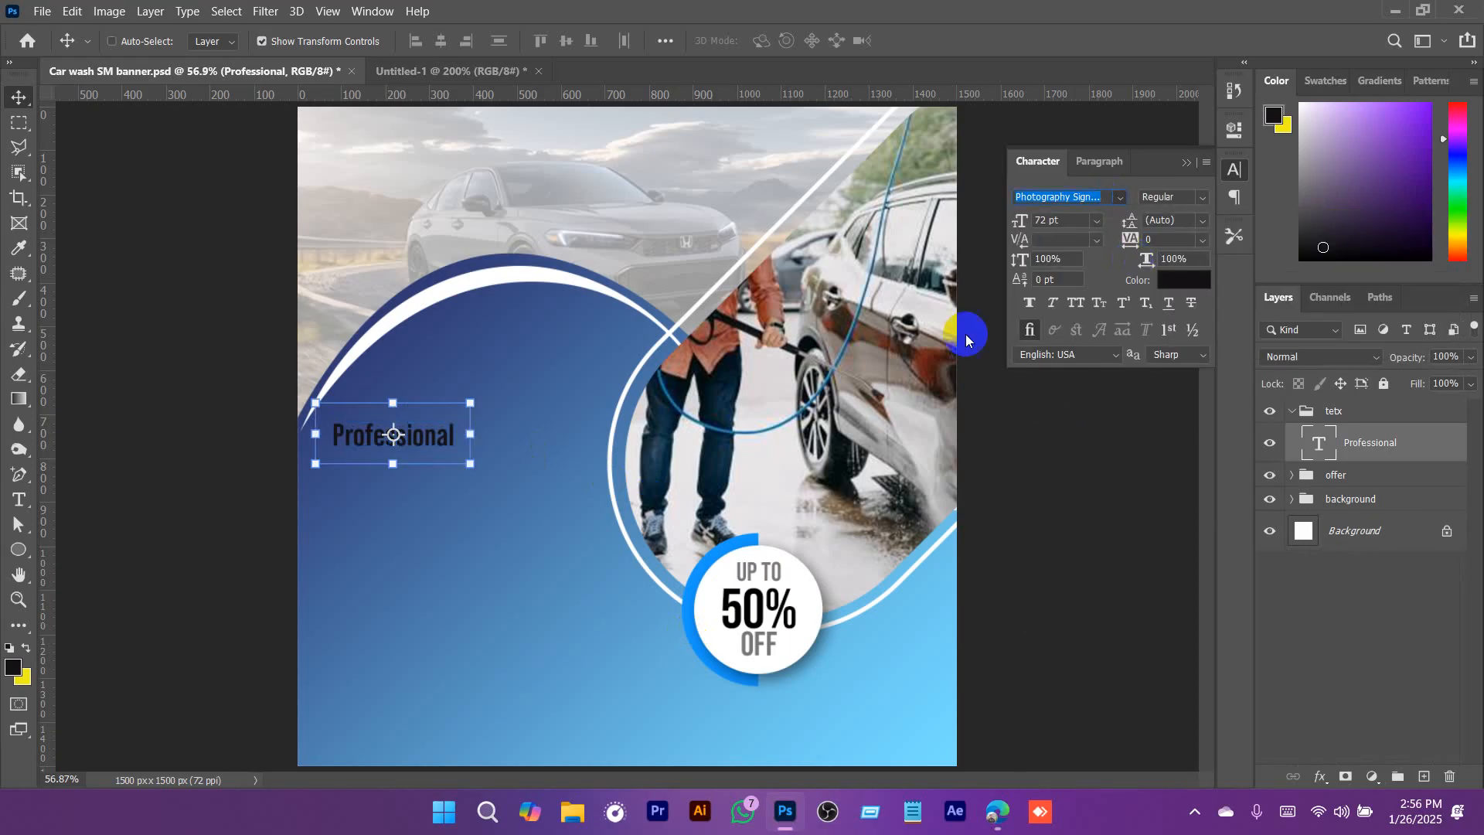
pyautogui.moveTo(411, 450); pyautogui.dragTo(447, 449)
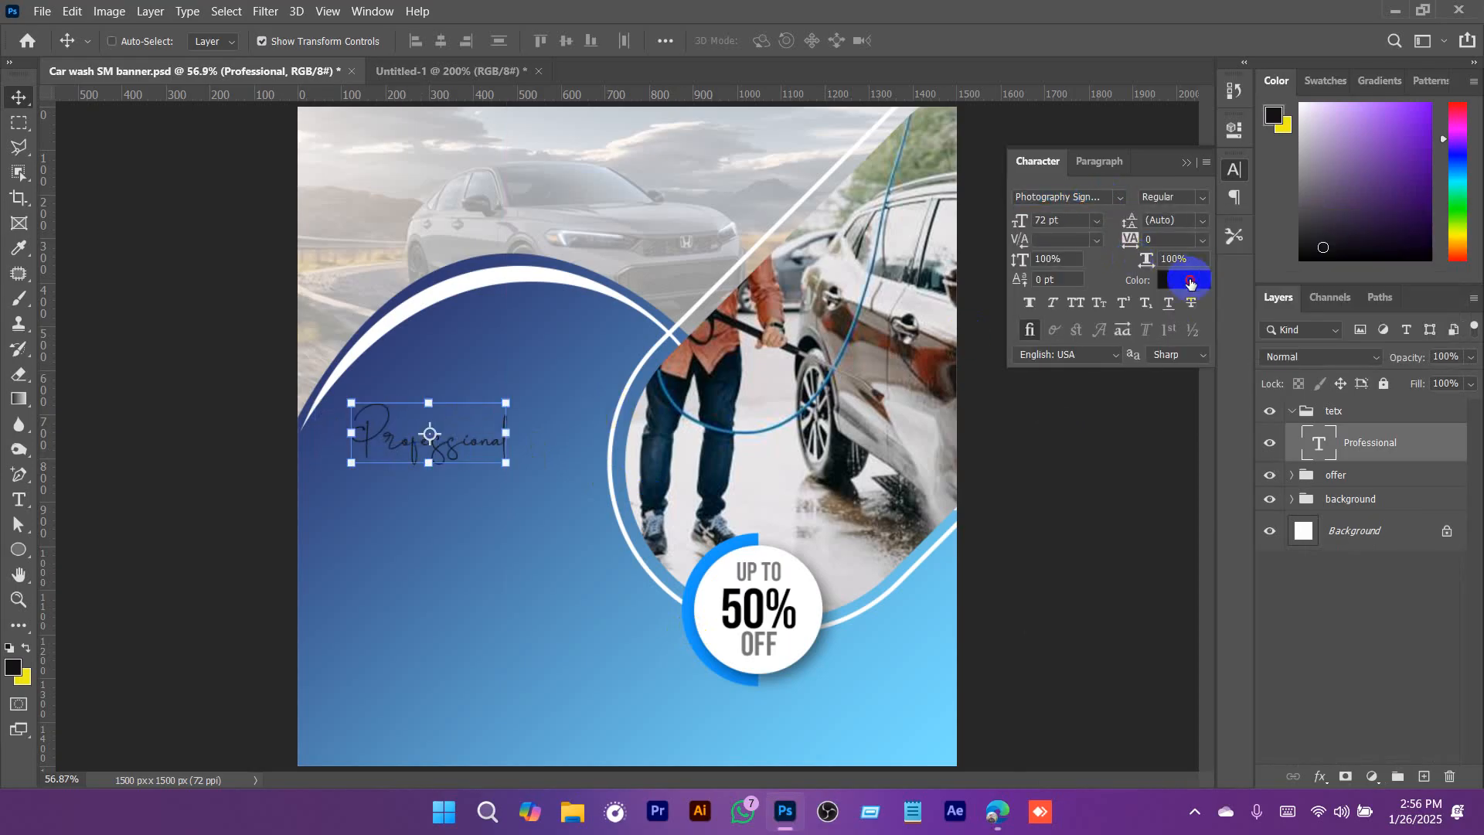
# Change the color of the "Professional" text to white (ffffff).
pyautogui.click(1190, 283)
pyautogui.moveTo(1159, 304); pyautogui.dragTo(1166, 132)
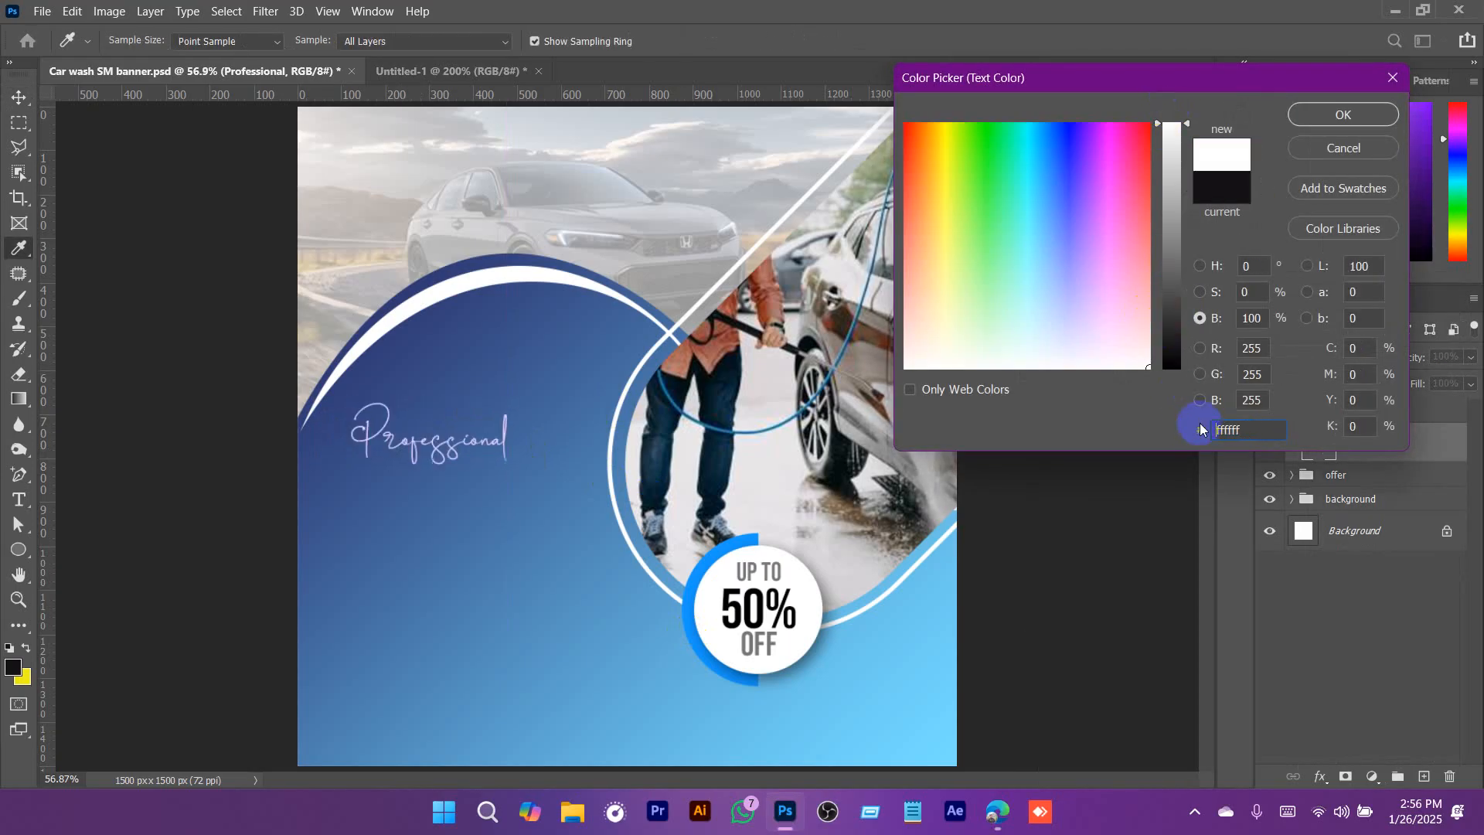
pyautogui.click(1342, 115)
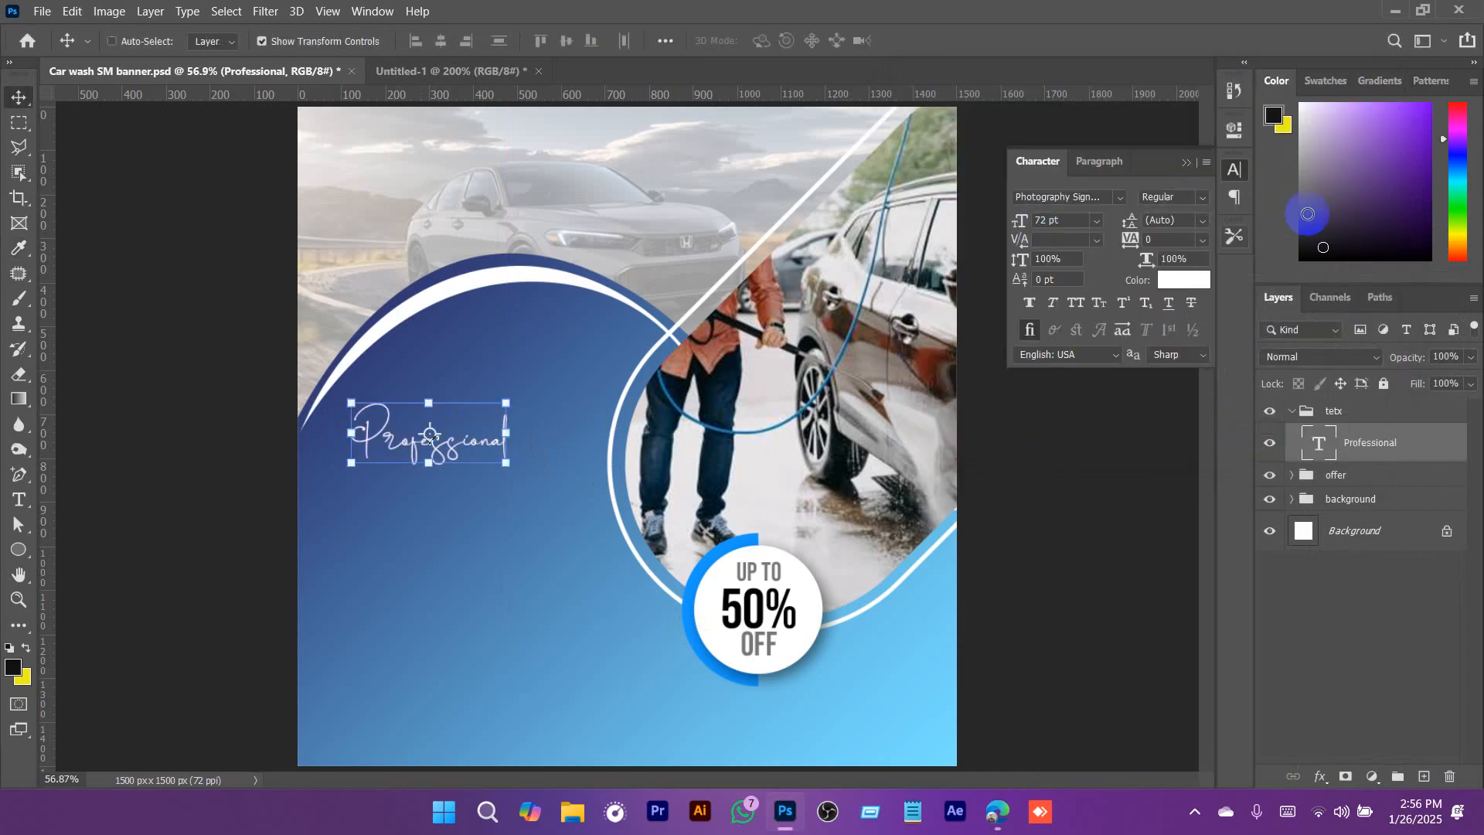
# Apply faux italic to the "Professional" text and scale it down to 47.56 pt.
pyautogui.scroll(3, 459, 444)
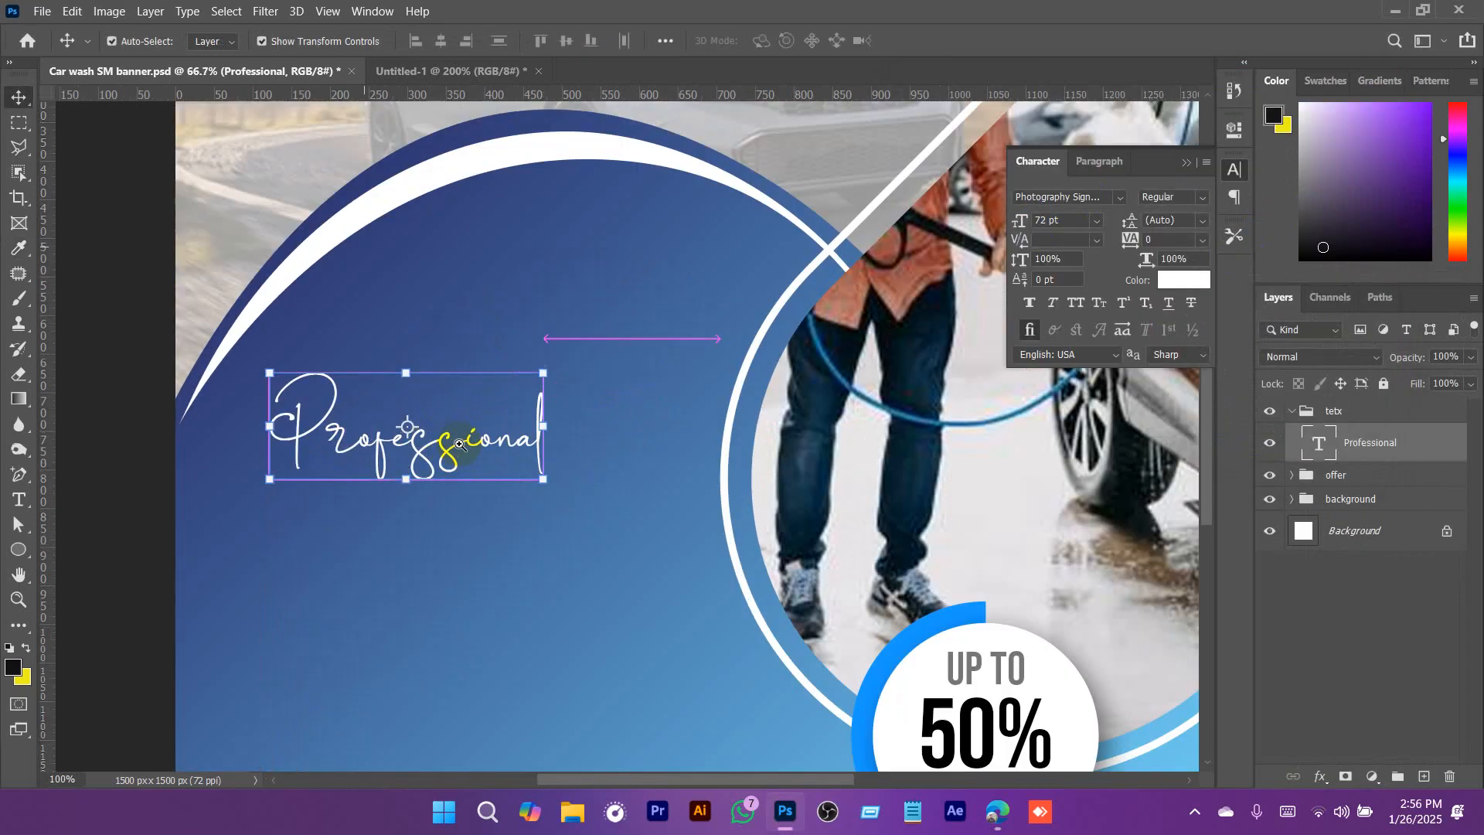
pyautogui.click(1051, 304)
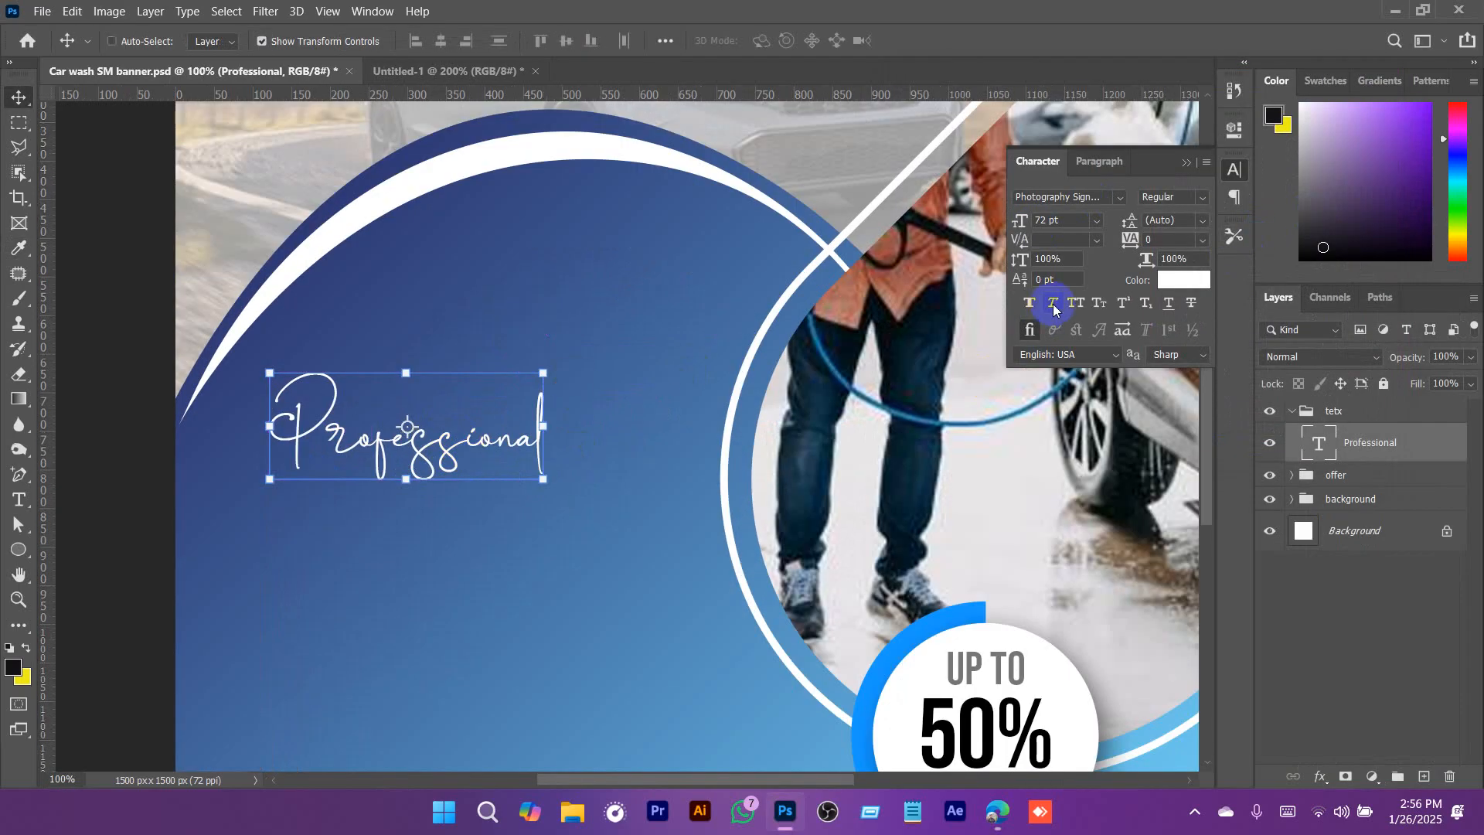
pyautogui.click(1053, 305)
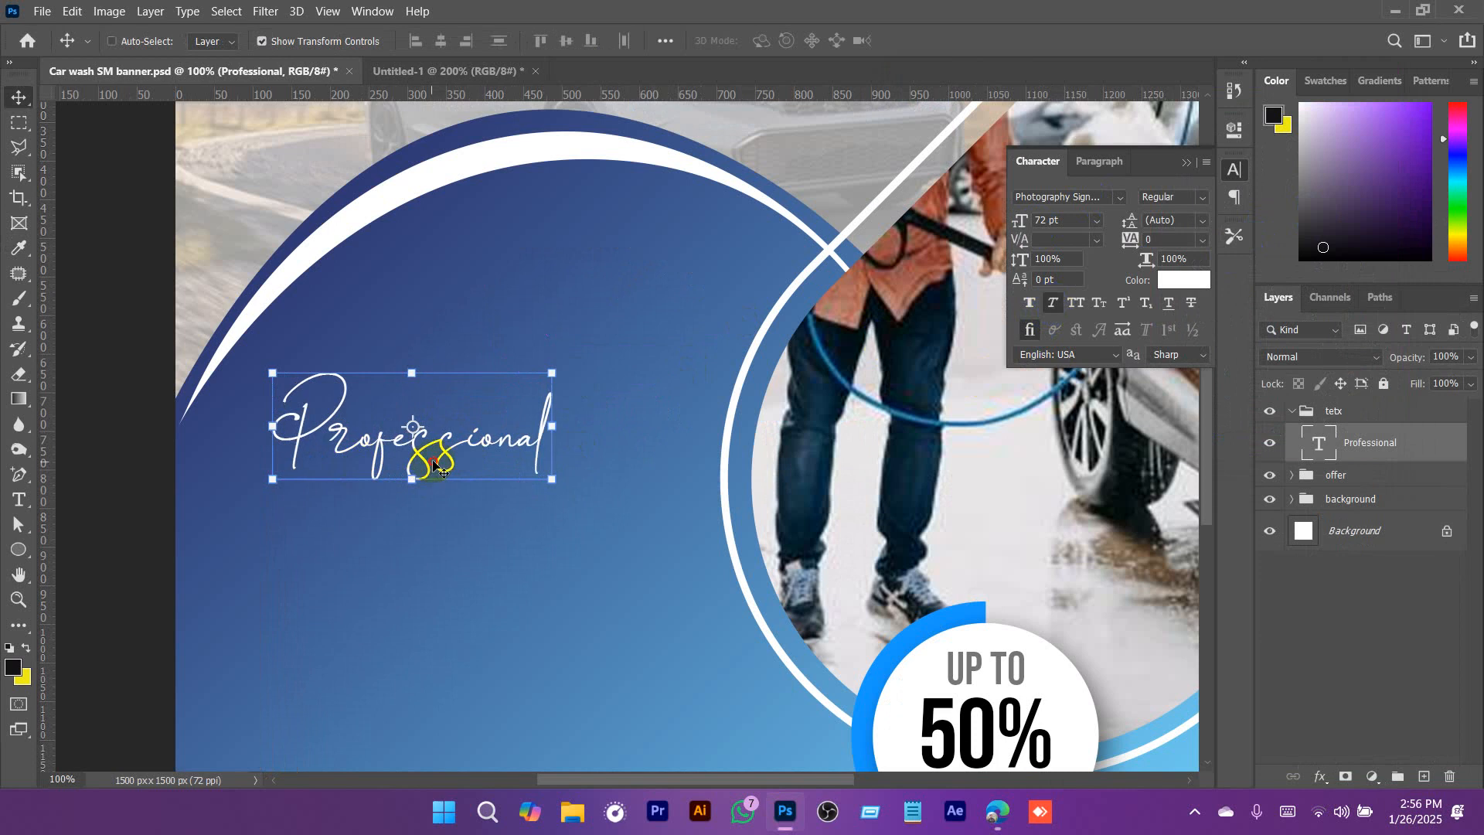
pyautogui.moveTo(433, 464); pyautogui.dragTo(506, 435)
# Duplicate the "Professional" text below itself and change the copy's wording to "CAR WASH".
pyautogui.moveTo(586, 407); pyautogui.dragTo(454, 539)
pyautogui.press('Return')
pyautogui.doubleClick(455, 538)
pyautogui.write('CARWASH')
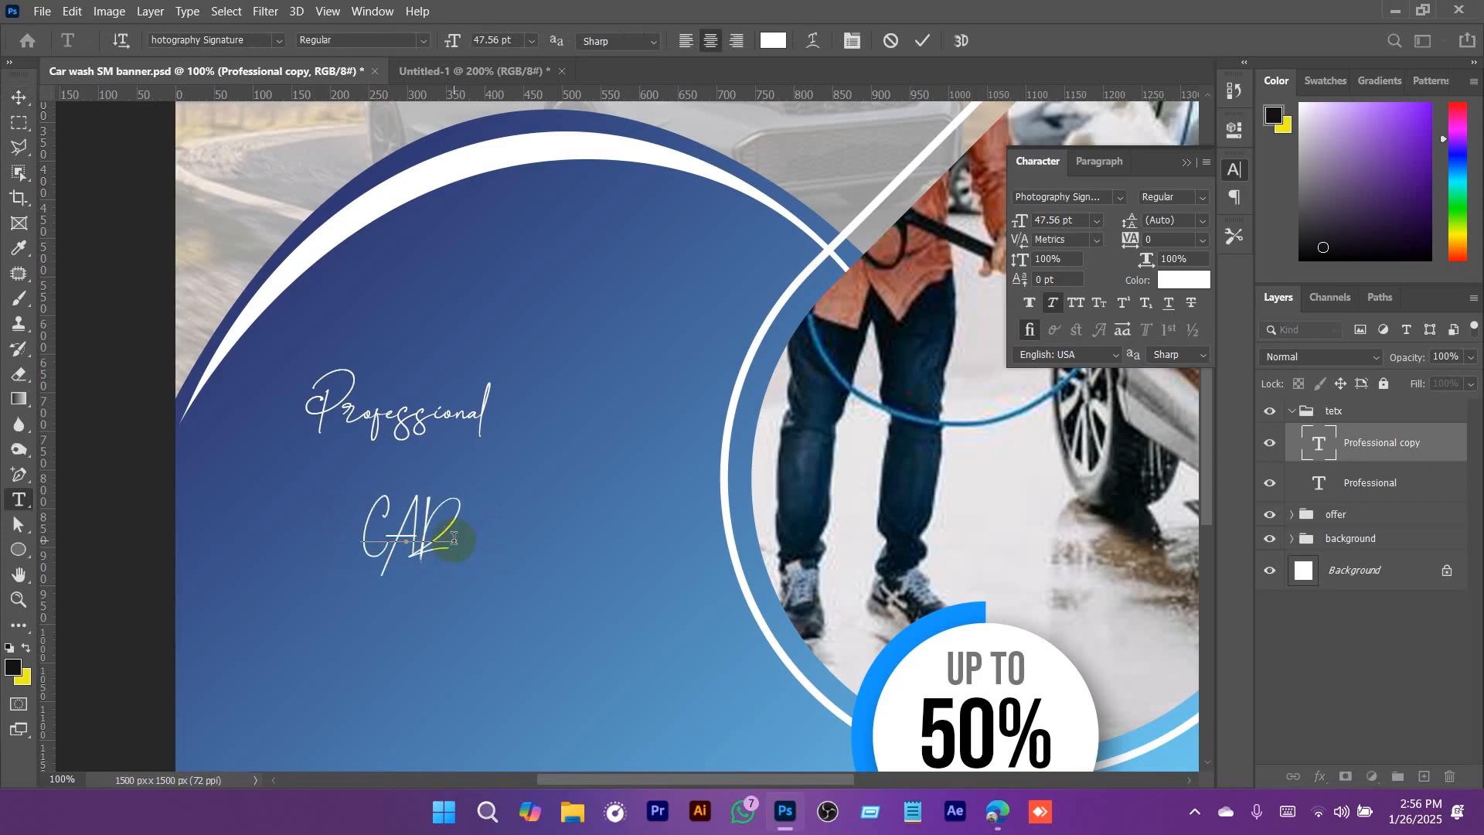
pyautogui.click(21, 98)
# Turn off faux italic for the "CAR WASH" text and set its font to Anton.
pyautogui.click(1076, 198)
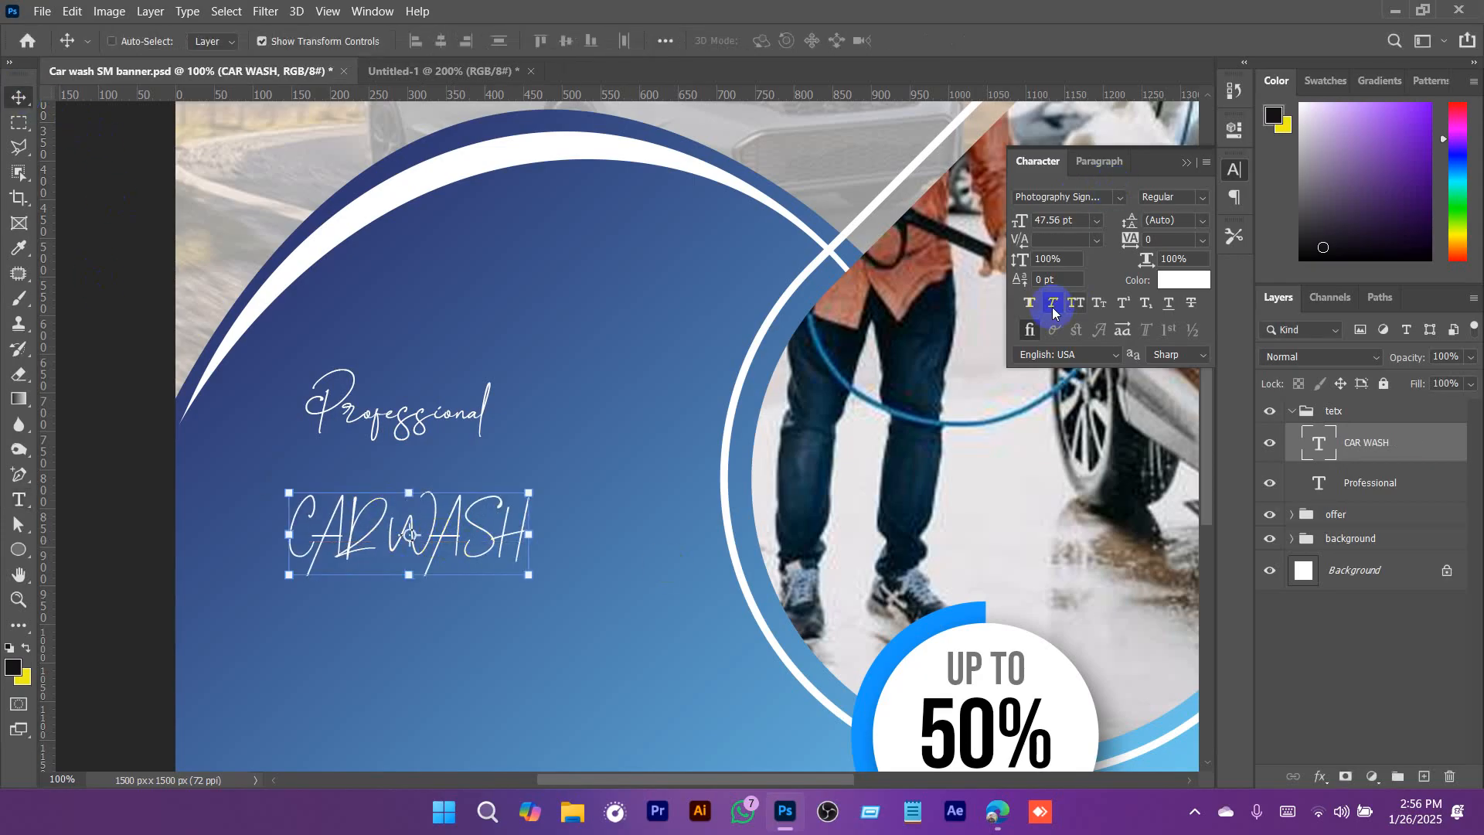
pyautogui.click(1119, 197)
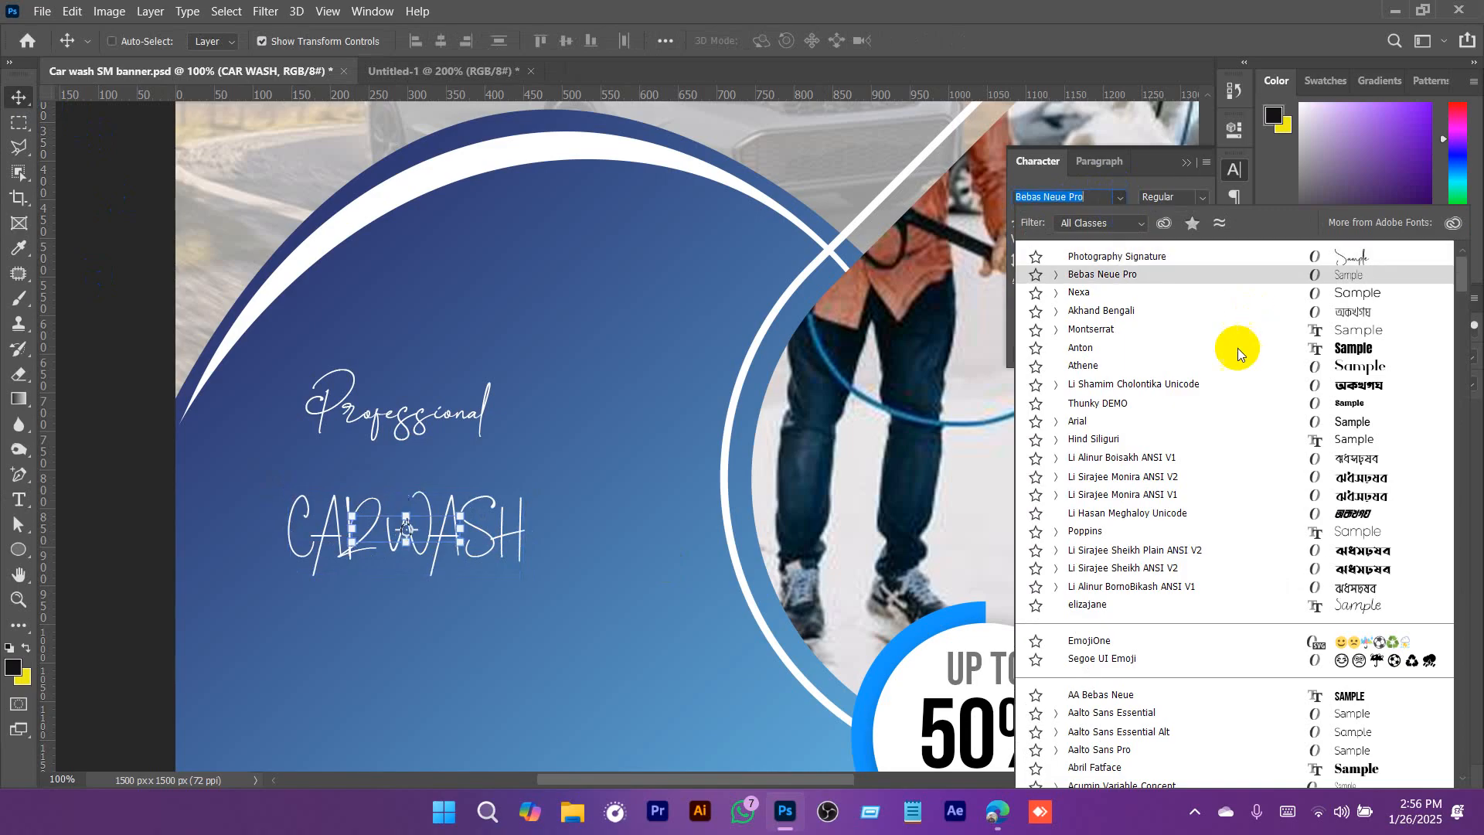
pyautogui.click(1113, 347)
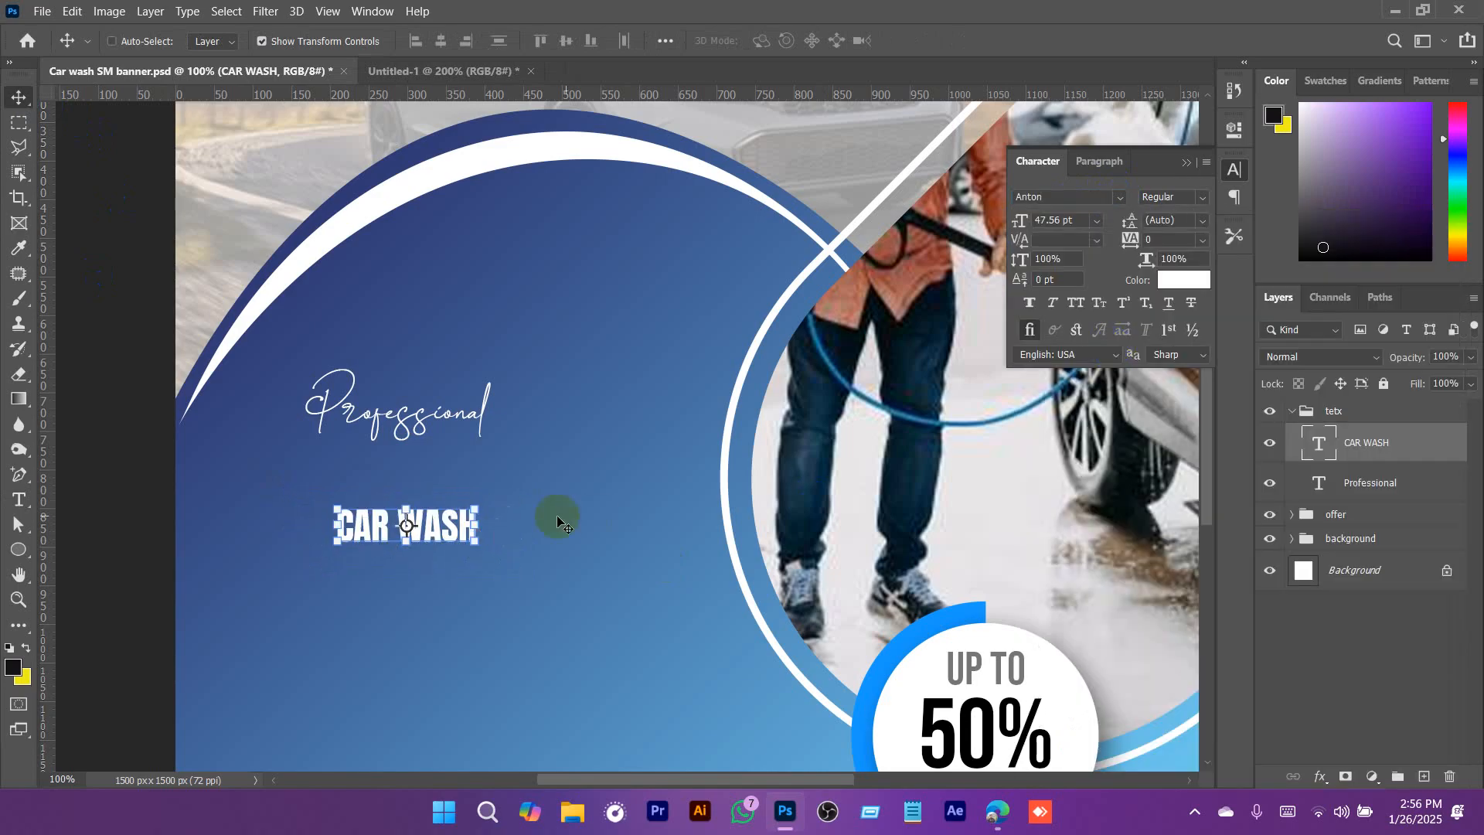
# Enlarge "CAR WASH" to 65.6 pt just under "Professional", then duplicate it below and change the copy's wording to "REPIRE".
pyautogui.moveTo(481, 529); pyautogui.dragTo(463, 558)
pyautogui.press('Return')
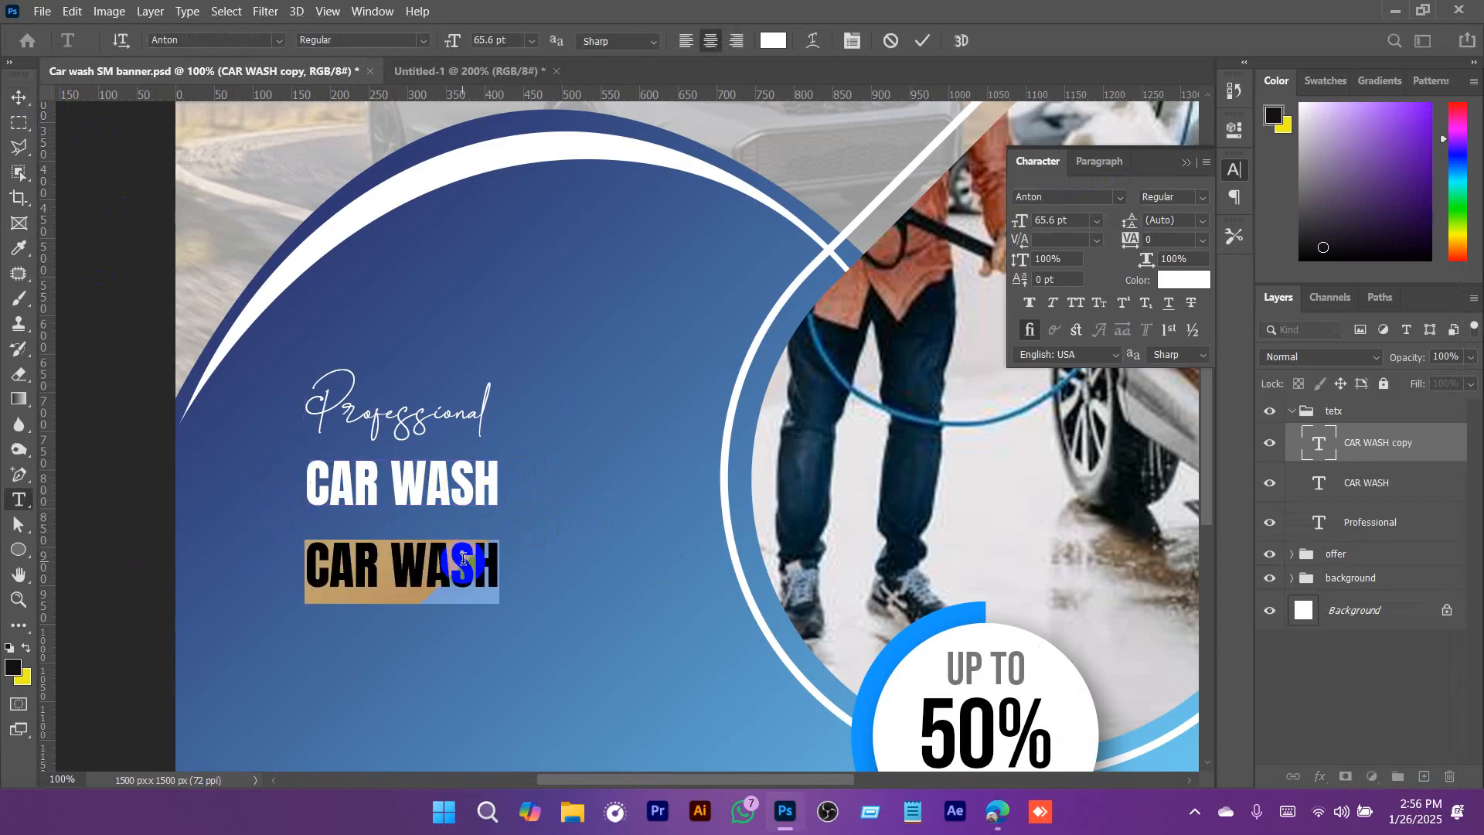
pyautogui.write('REPIRE')
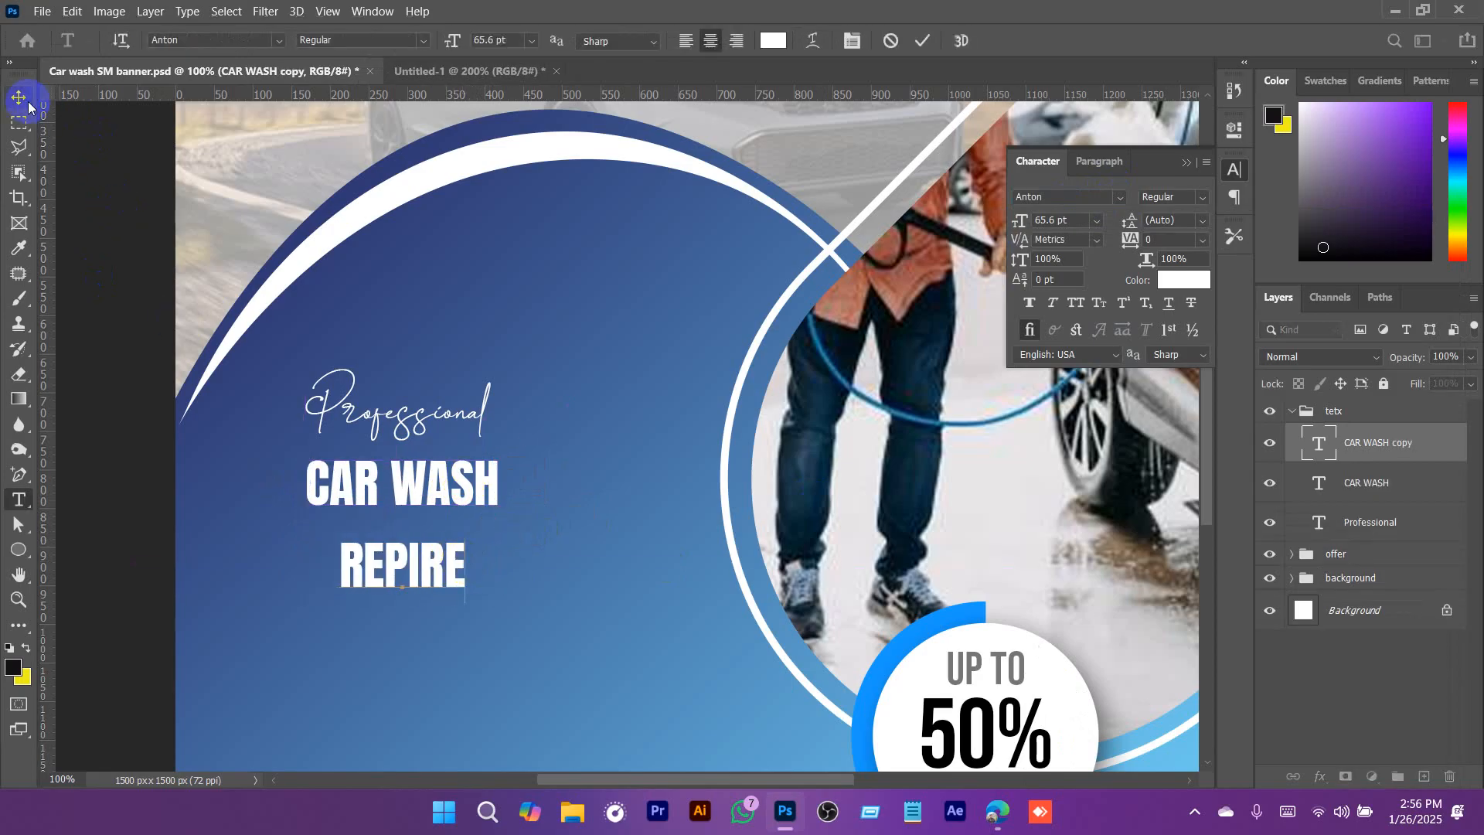
pyautogui.click(27, 107)
# Scale the "REPIRE" text up to 144.25 pt and place it directly beneath "CAR WASH" with their left edges aligned.
pyautogui.moveTo(466, 570); pyautogui.dragTo(577, 585)
pyautogui.press('Return')
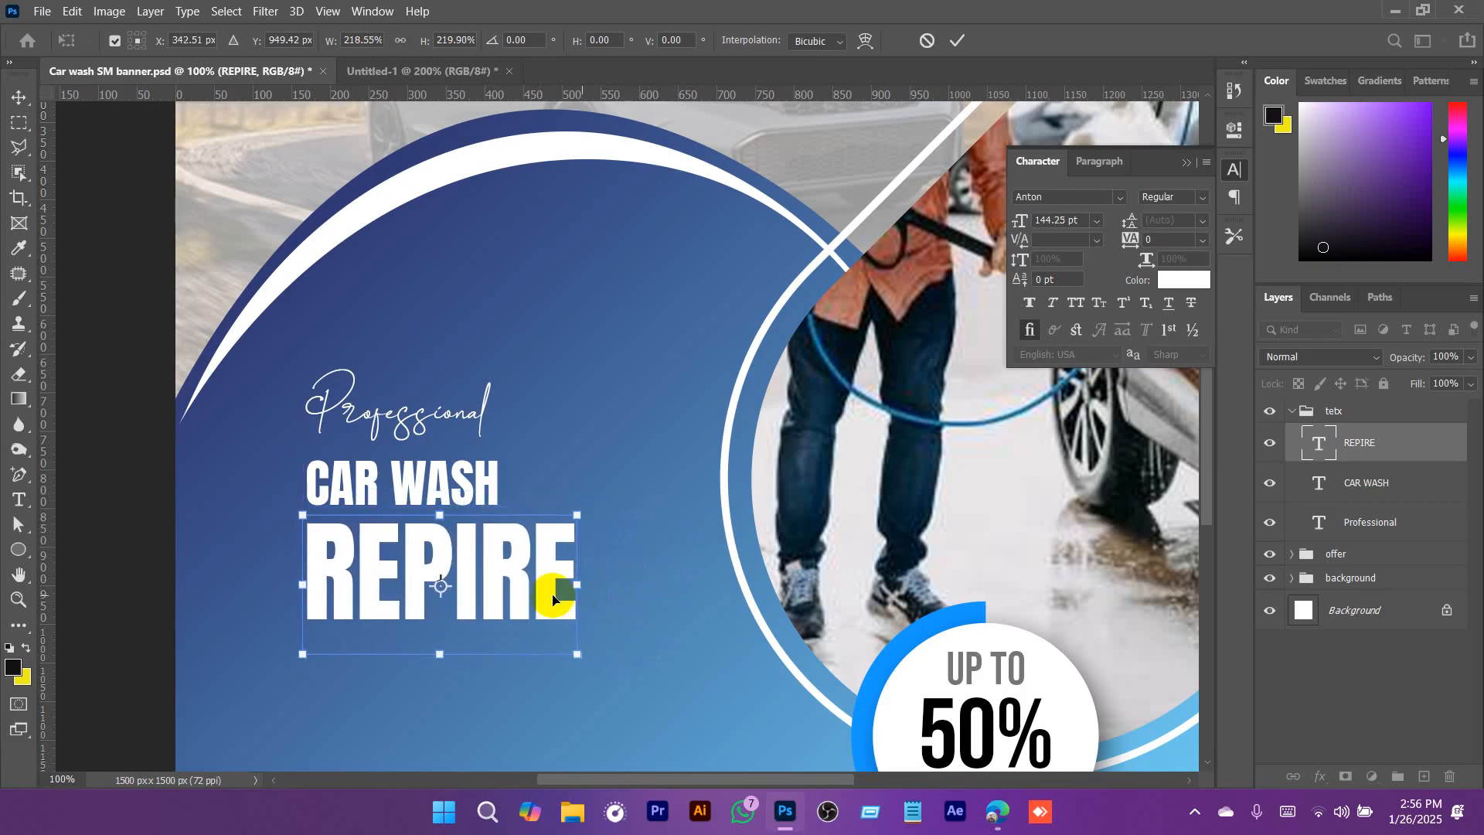
pyautogui.press('Return')
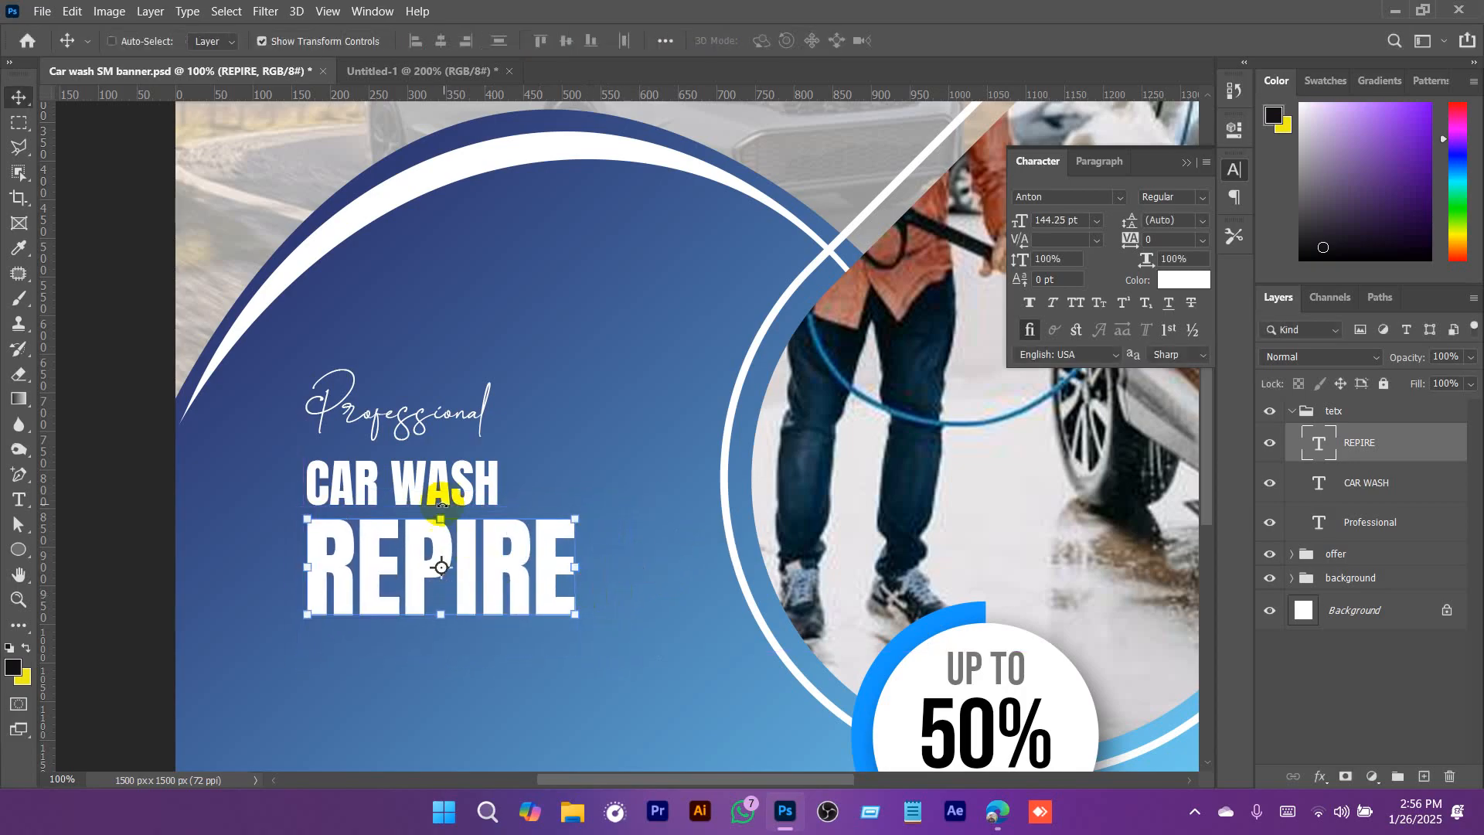
# Add an ampersand after "CAR WASH" so the line reads "CAR WASH &".
pyautogui.press('t')
pyautogui.click(473, 483)
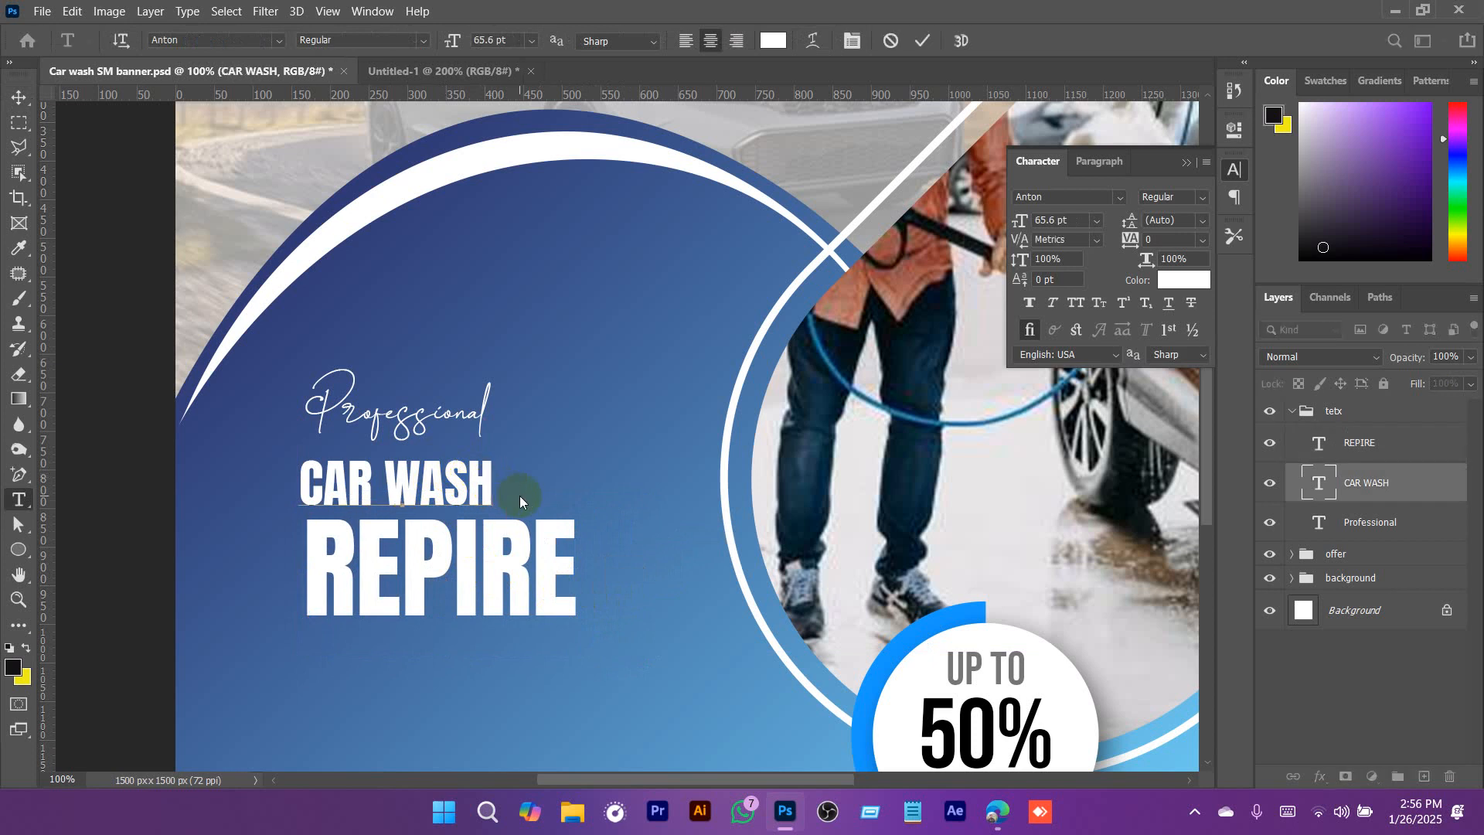
pyautogui.write('%')
pyautogui.press('BackSpace')
pyautogui.write('&')
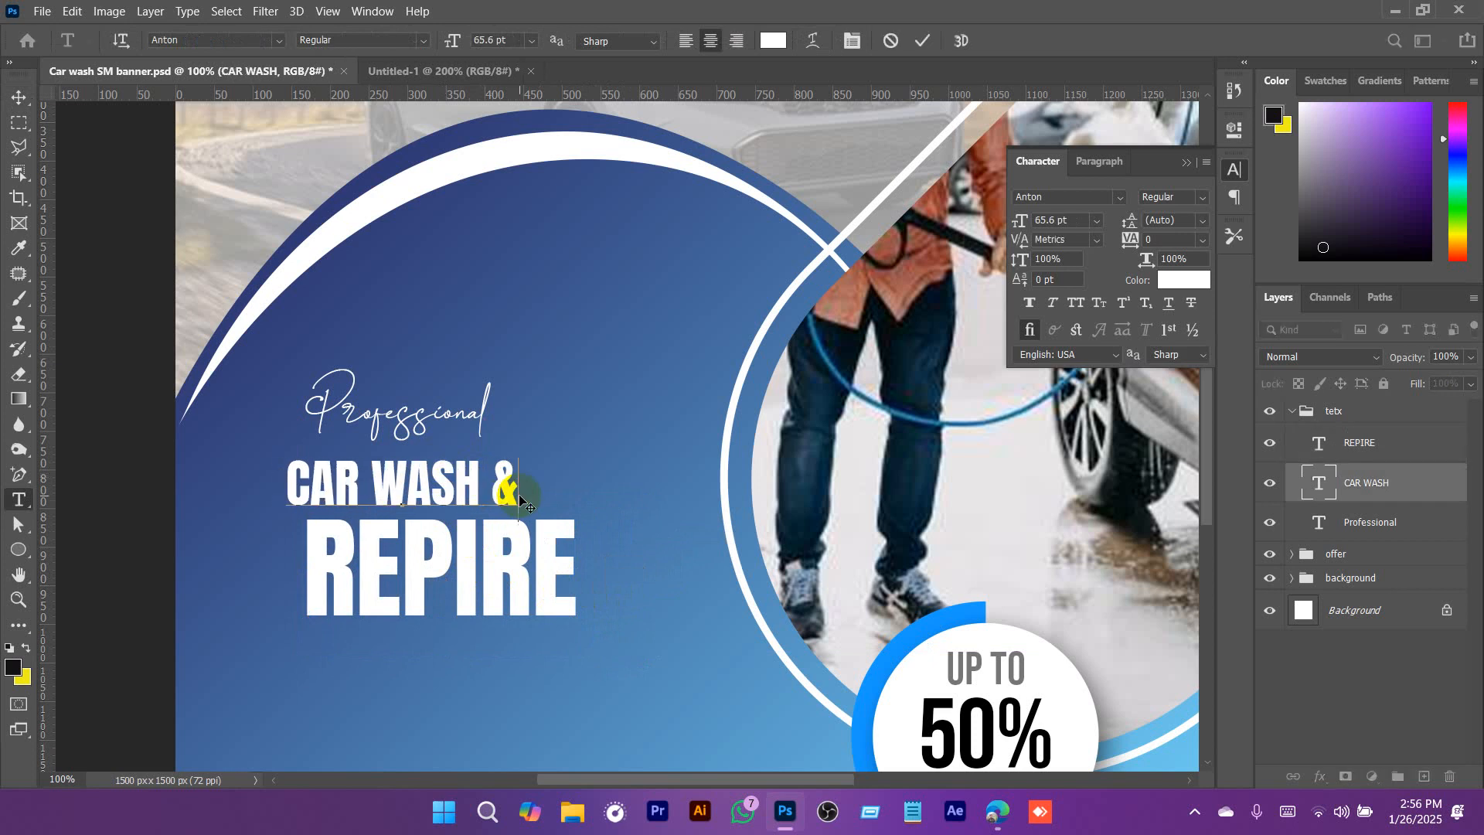
pyautogui.click(19, 98)
# Move the "CAR WASH &" line so its left edge aligns with "Professional" and "REPIRE".
pyautogui.keyDown('ctrl'); pyautogui.click(399, 564); pyautogui.keyUp('ctrl')
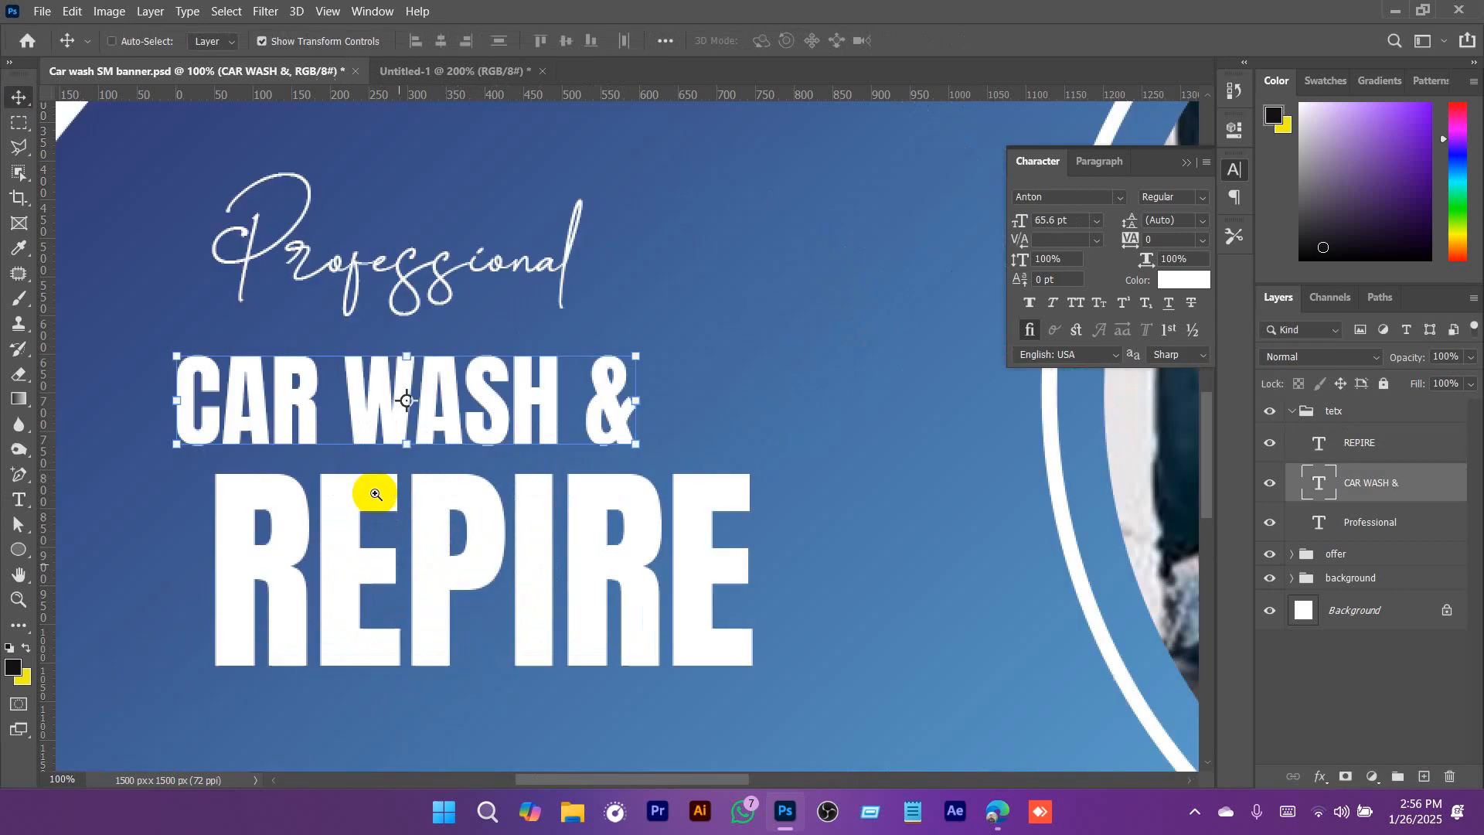
pyautogui.moveTo(291, 401); pyautogui.dragTo(314, 424)
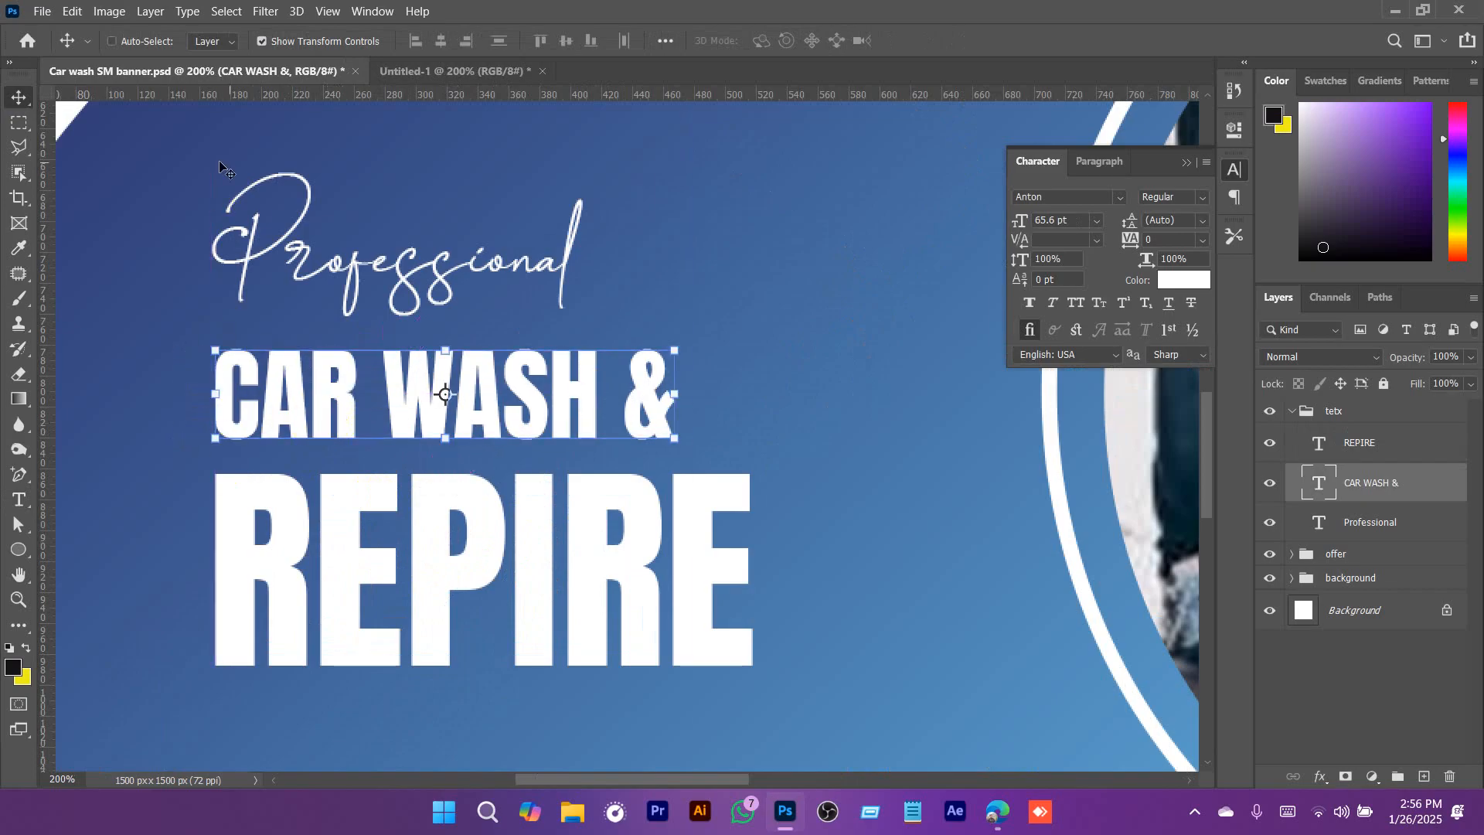
pyautogui.keyDown('alt'); pyautogui.click(346, 504); pyautogui.keyUp('alt')
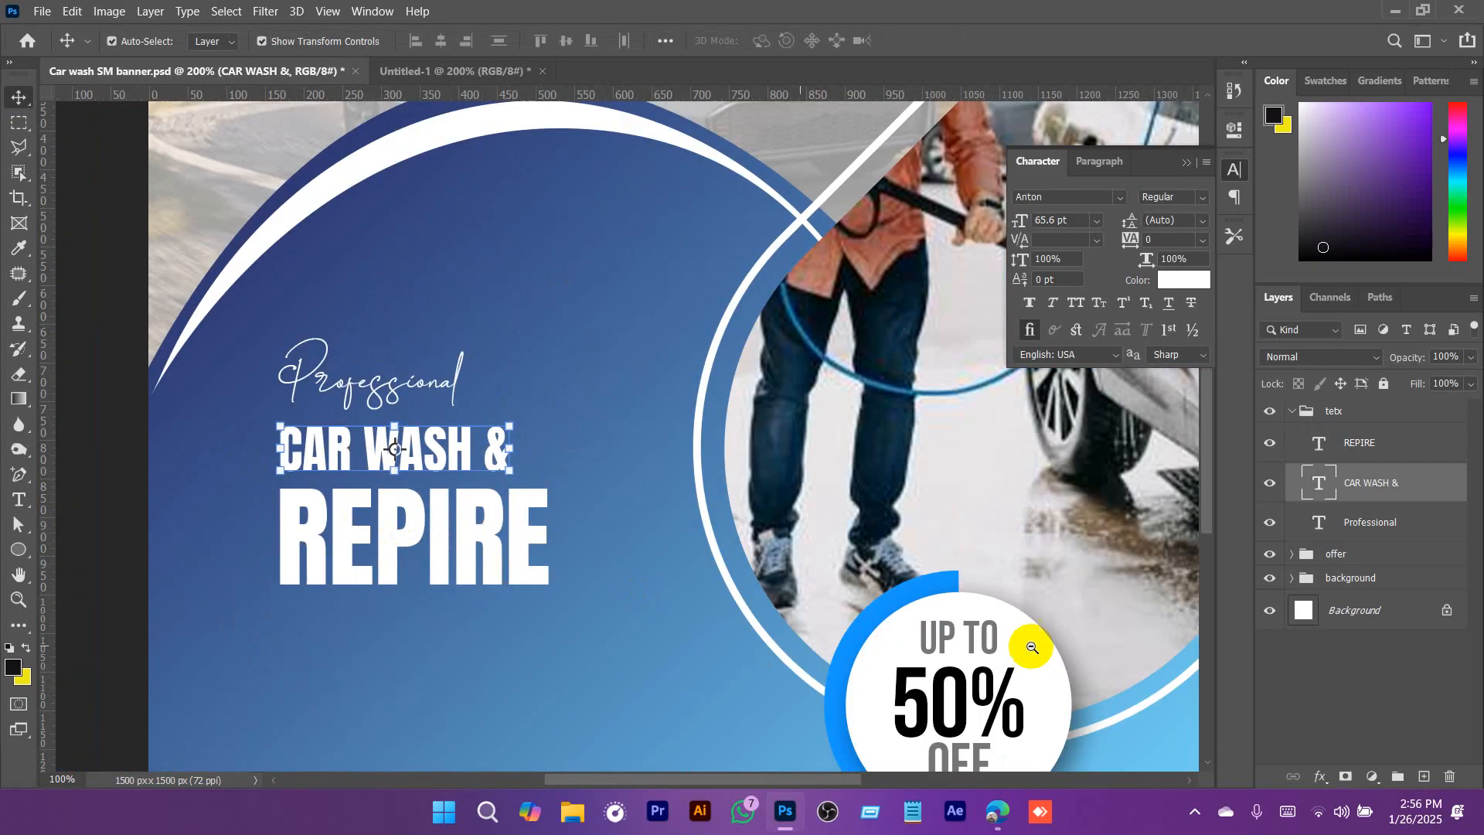
# Select the three heading text layers together and move them slightly left and down on the blue area.
pyautogui.click(1352, 445)
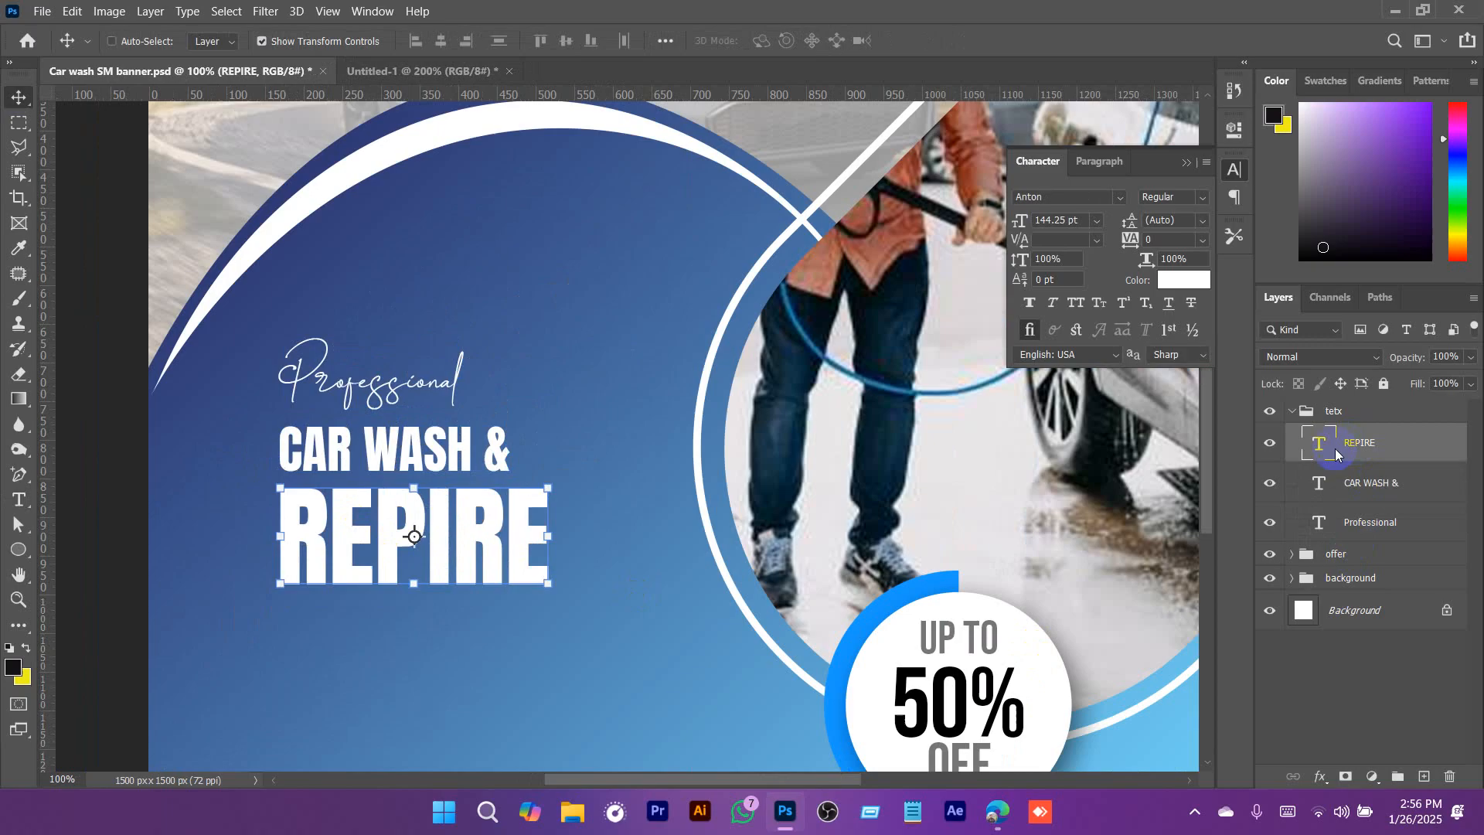
pyautogui.keyDown('shift'); pyautogui.click(1376, 539); pyautogui.keyUp('shift')
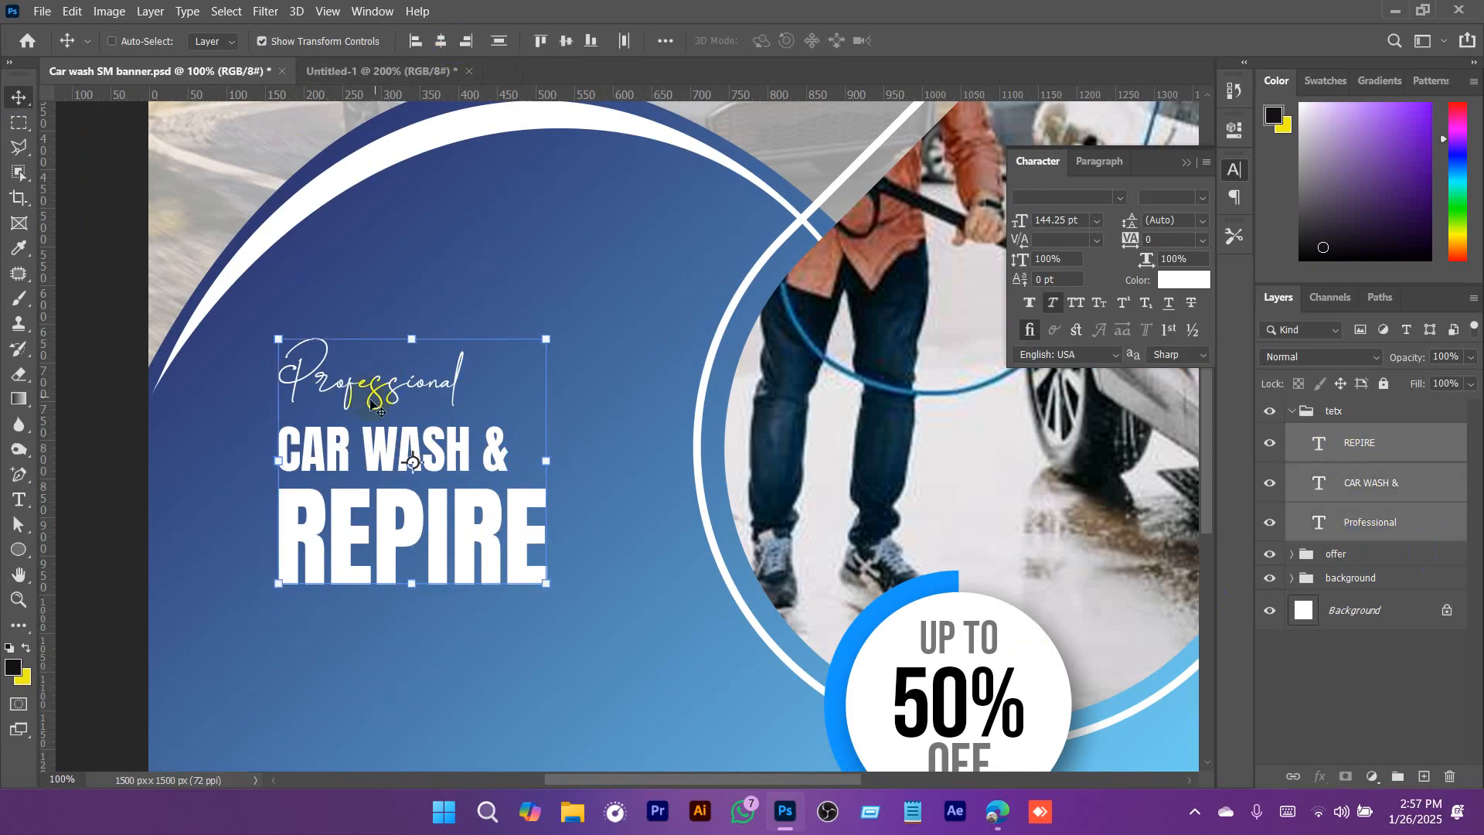
pyautogui.moveTo(330, 455); pyautogui.dragTo(309, 466)
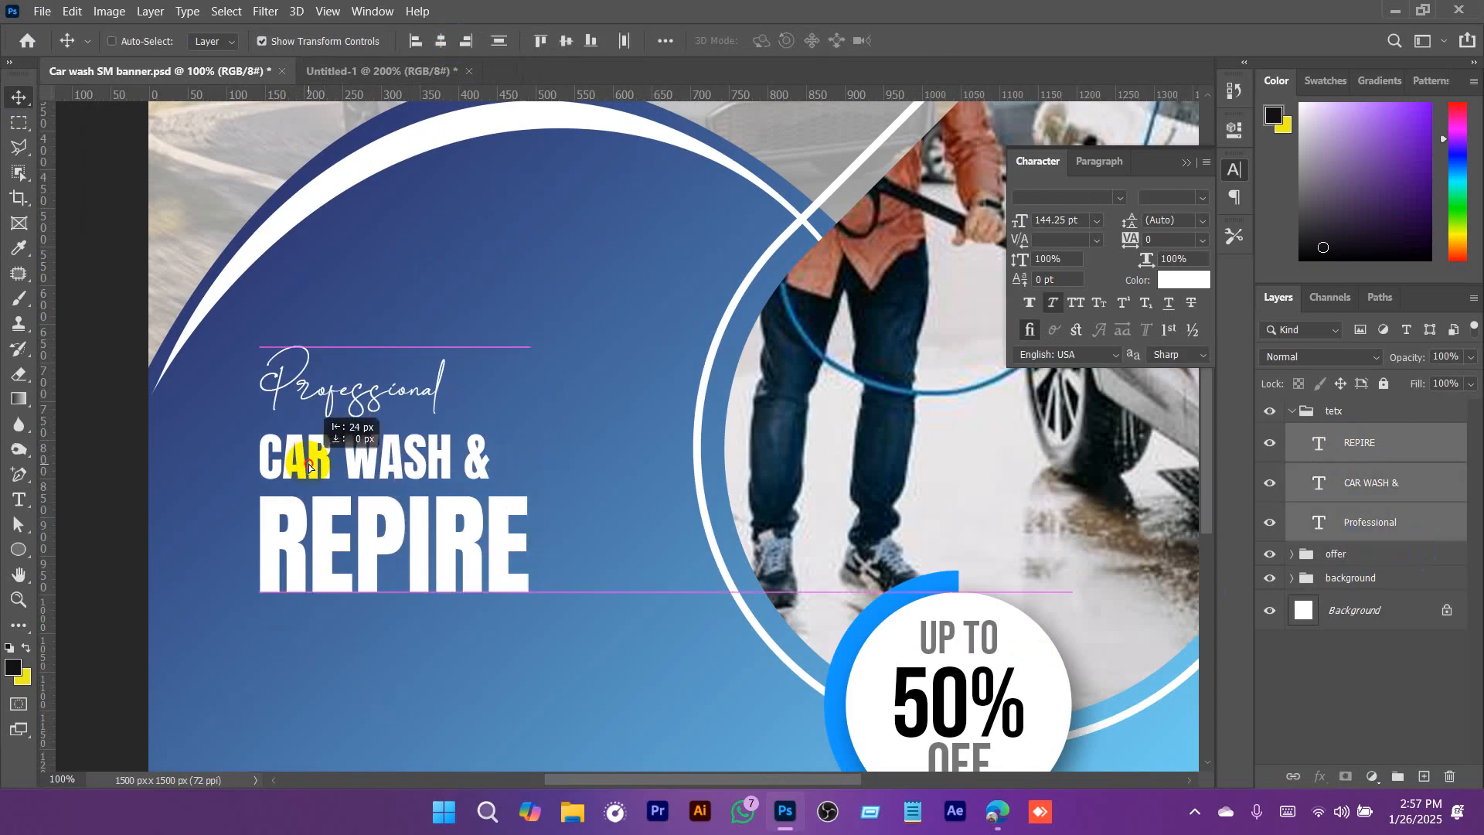
# Set the tracking of "REPIRE" to 80 and realign its left edge with "CAR WASH &".
pyautogui.press('a')
pyautogui.press('v')
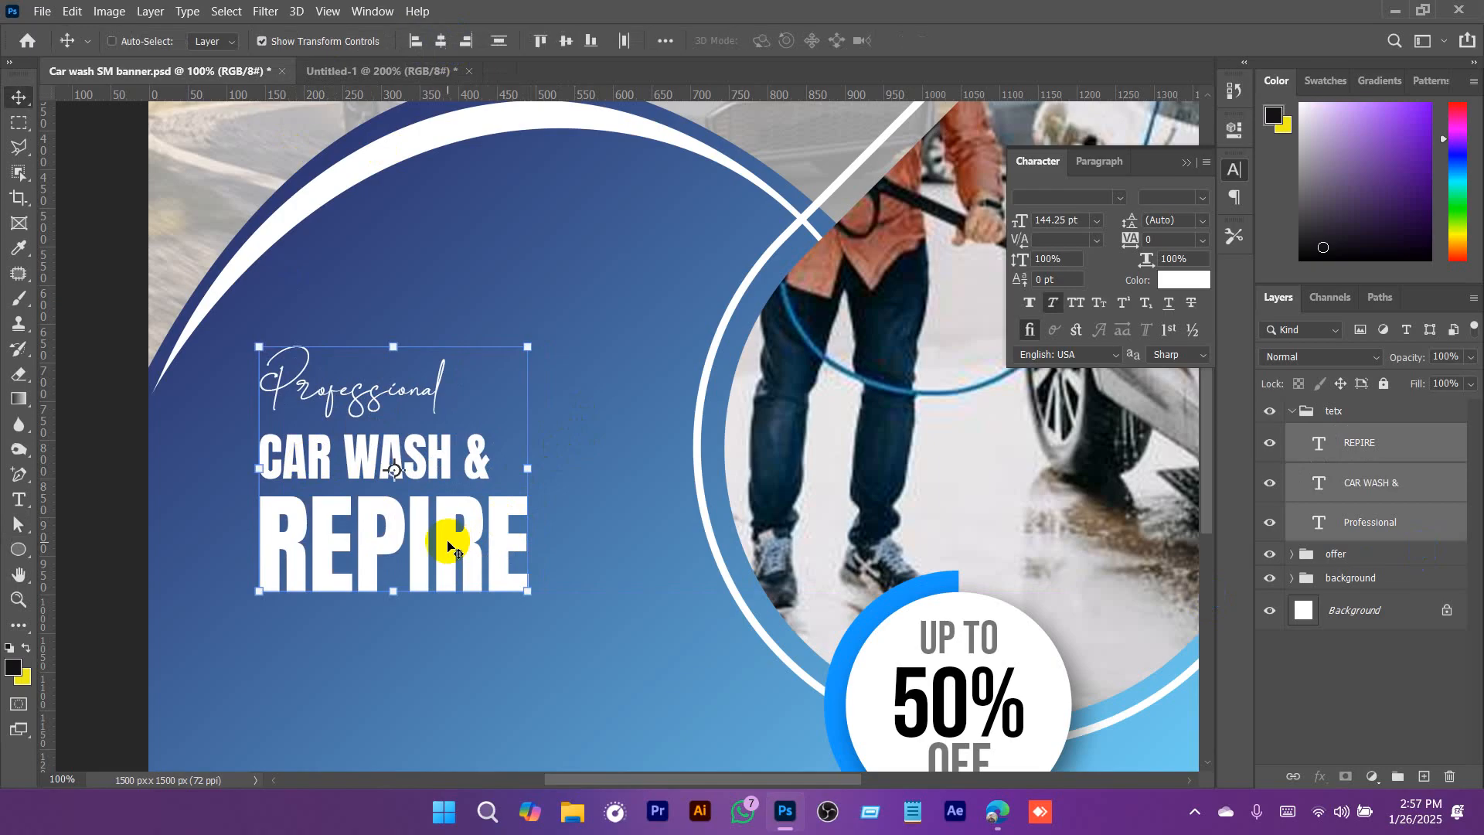
pyautogui.doubleClick(279, 524)
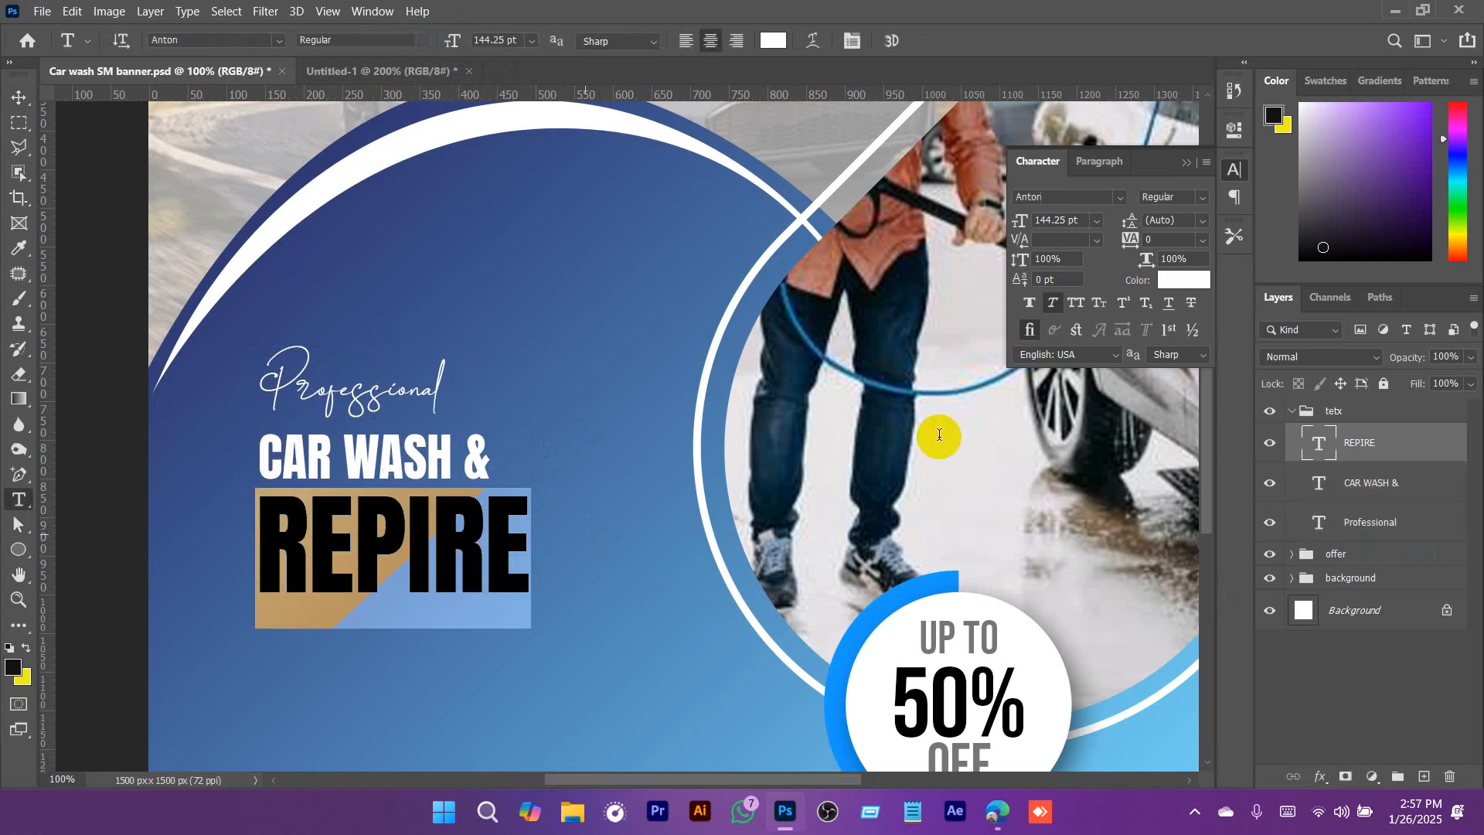
pyautogui.moveTo(1130, 240); pyautogui.dragTo(1144, 240)
pyautogui.click(923, 37)
pyautogui.press('v')
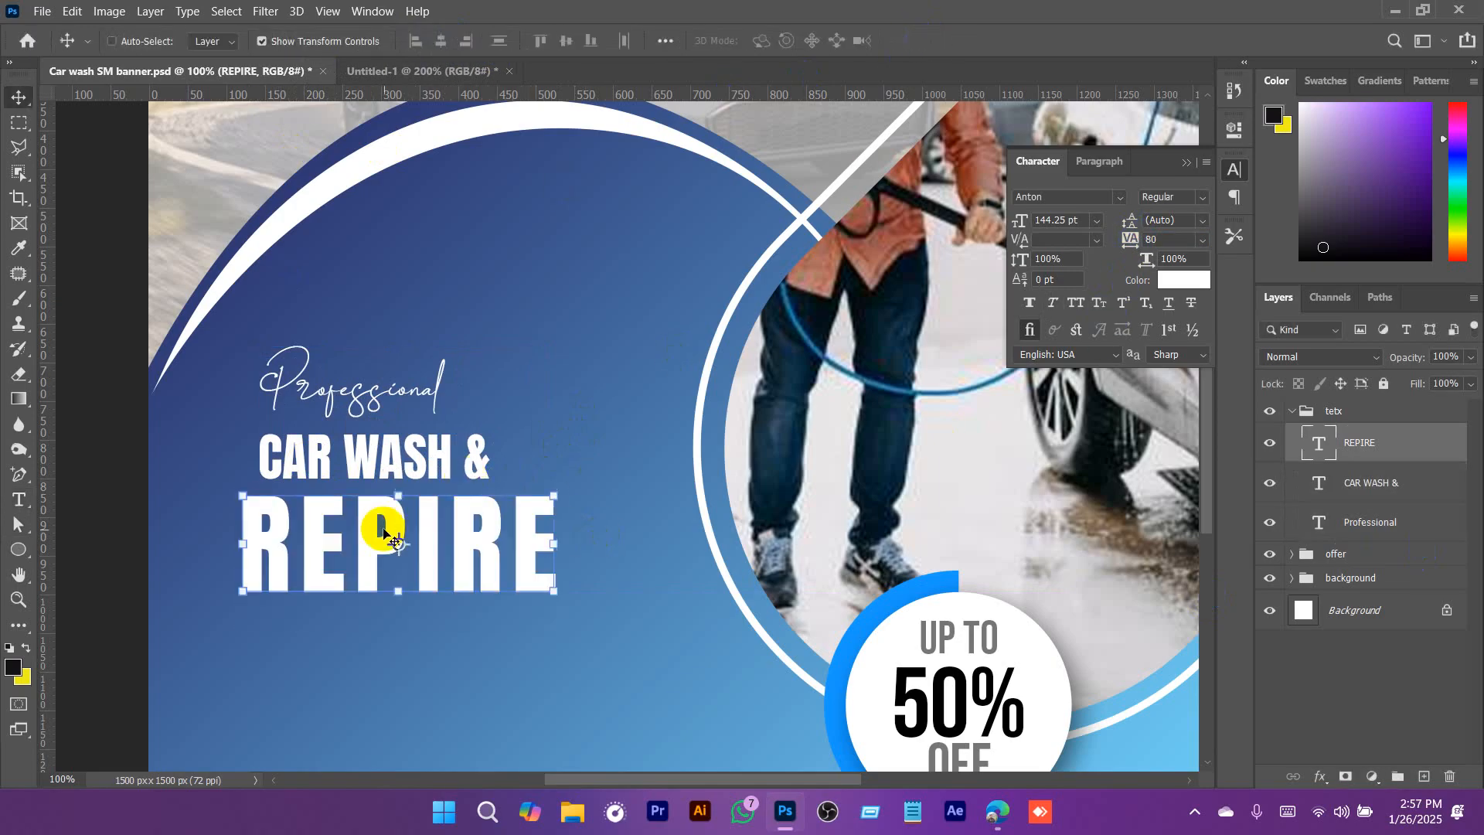
pyautogui.moveTo(335, 549); pyautogui.dragTo(353, 554)
pyautogui.press('a')
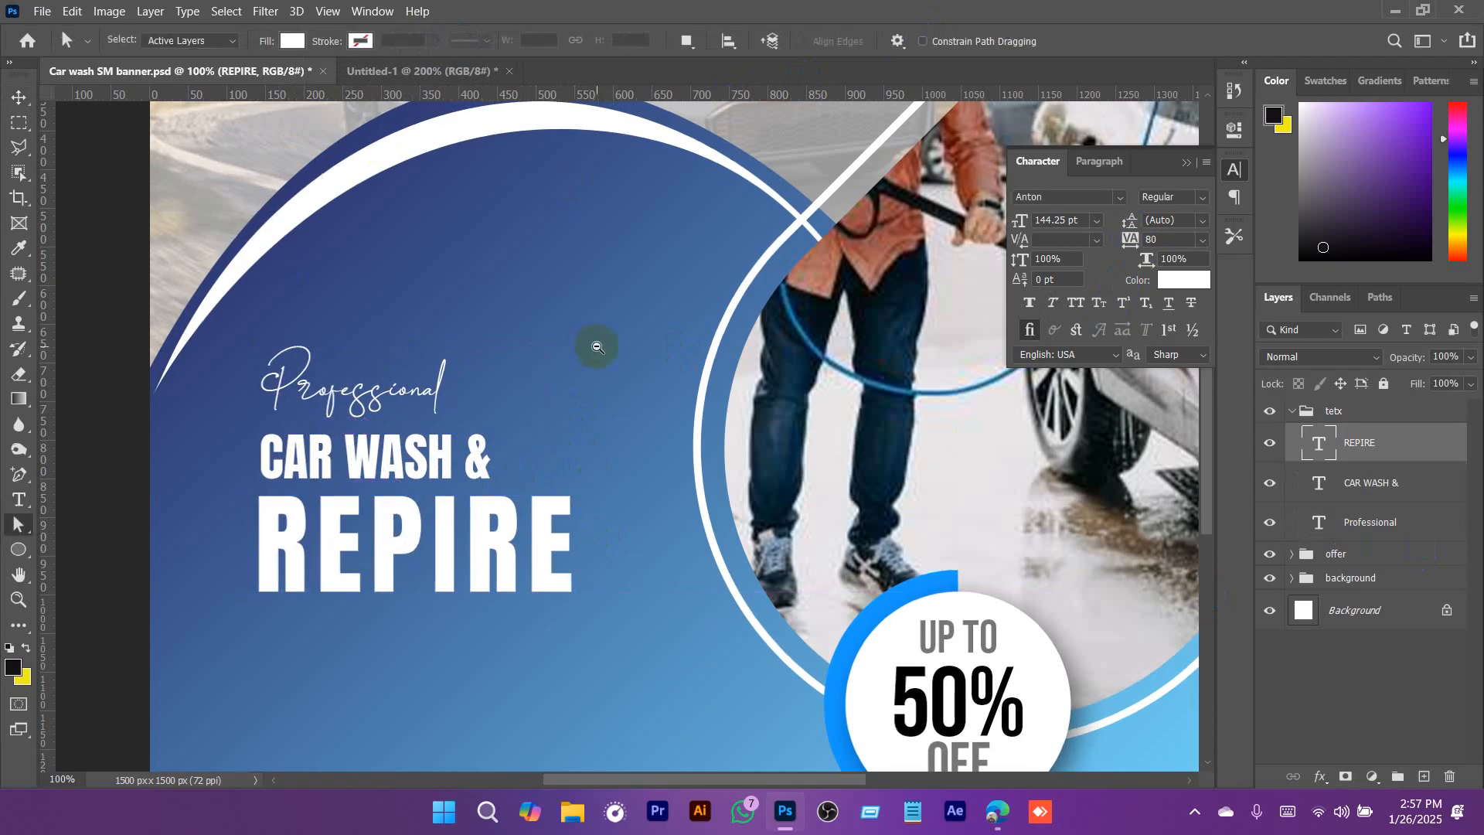
# Compare with the reference design, then move the three heading text layers together slightly up on the blue area.
pyautogui.hotkey('ctrl', '-')
pyautogui.hotkey('ctrl', '-')
pyautogui.hotkey('ctrl', 'Tab')
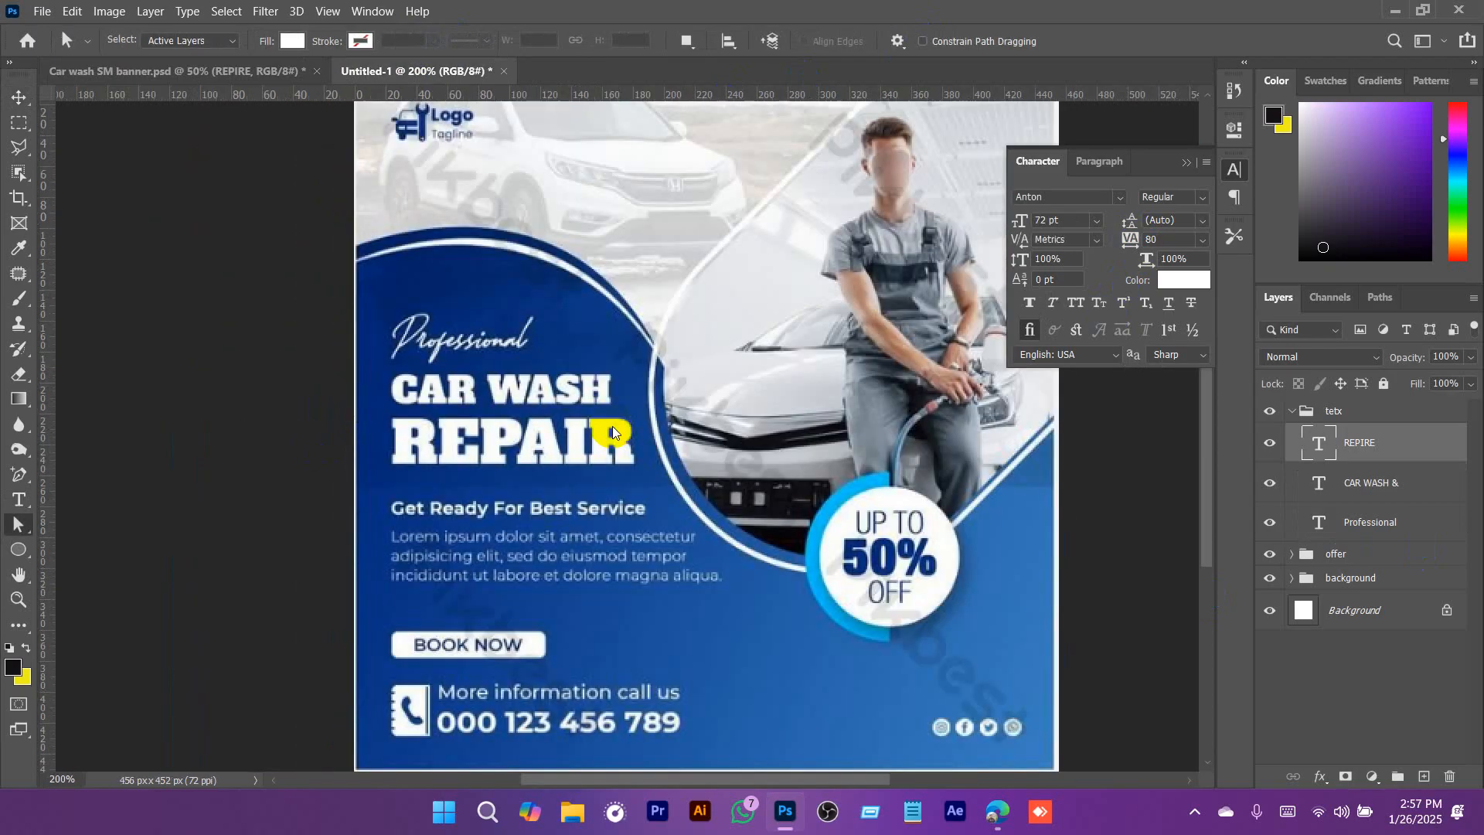
pyautogui.click(203, 70)
pyautogui.keyDown('shift'); pyautogui.click(1381, 522); pyautogui.keyUp('shift')
pyautogui.press('v')
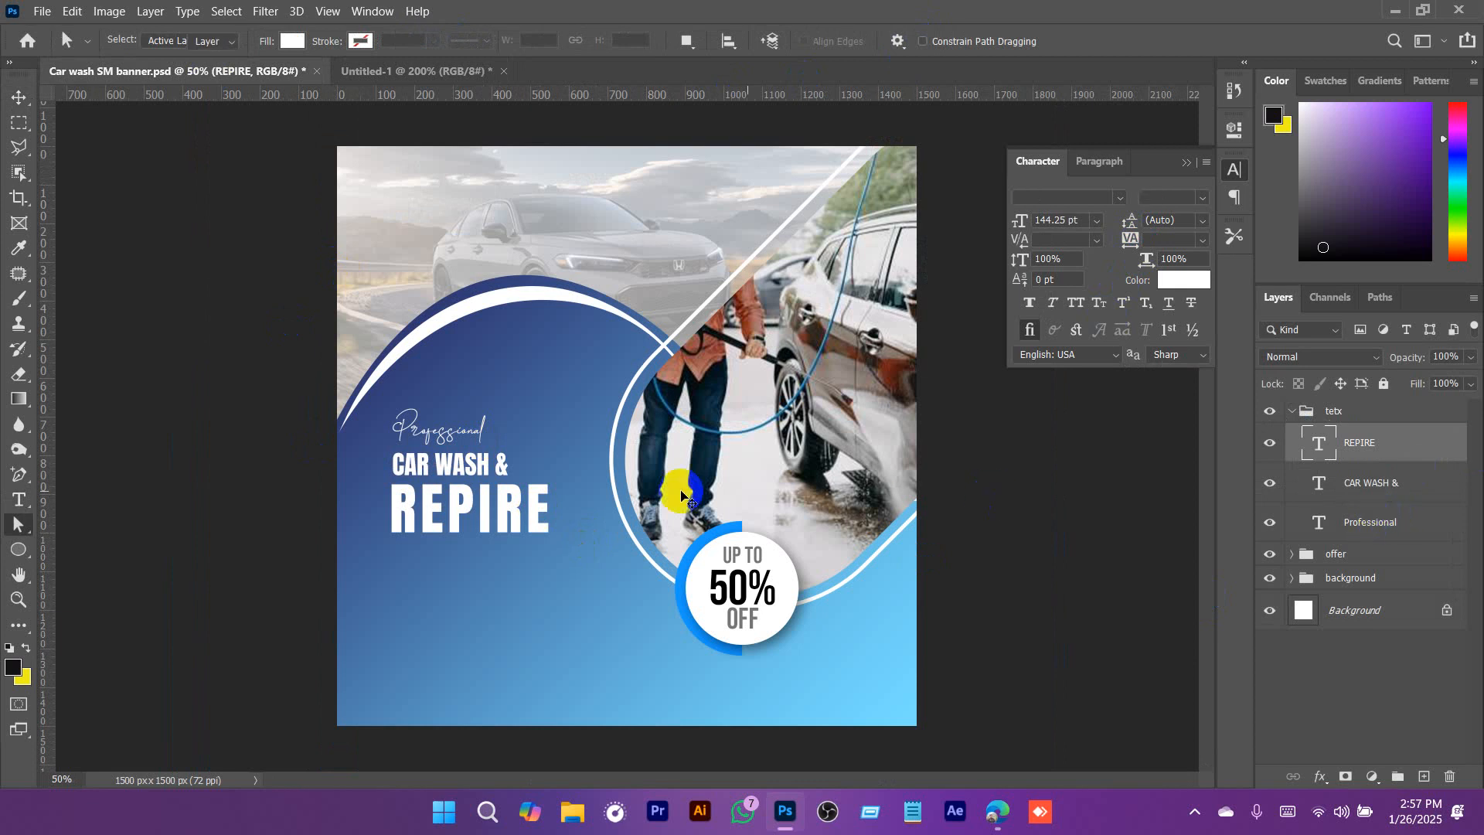
pyautogui.moveTo(490, 496); pyautogui.dragTo(488, 487)
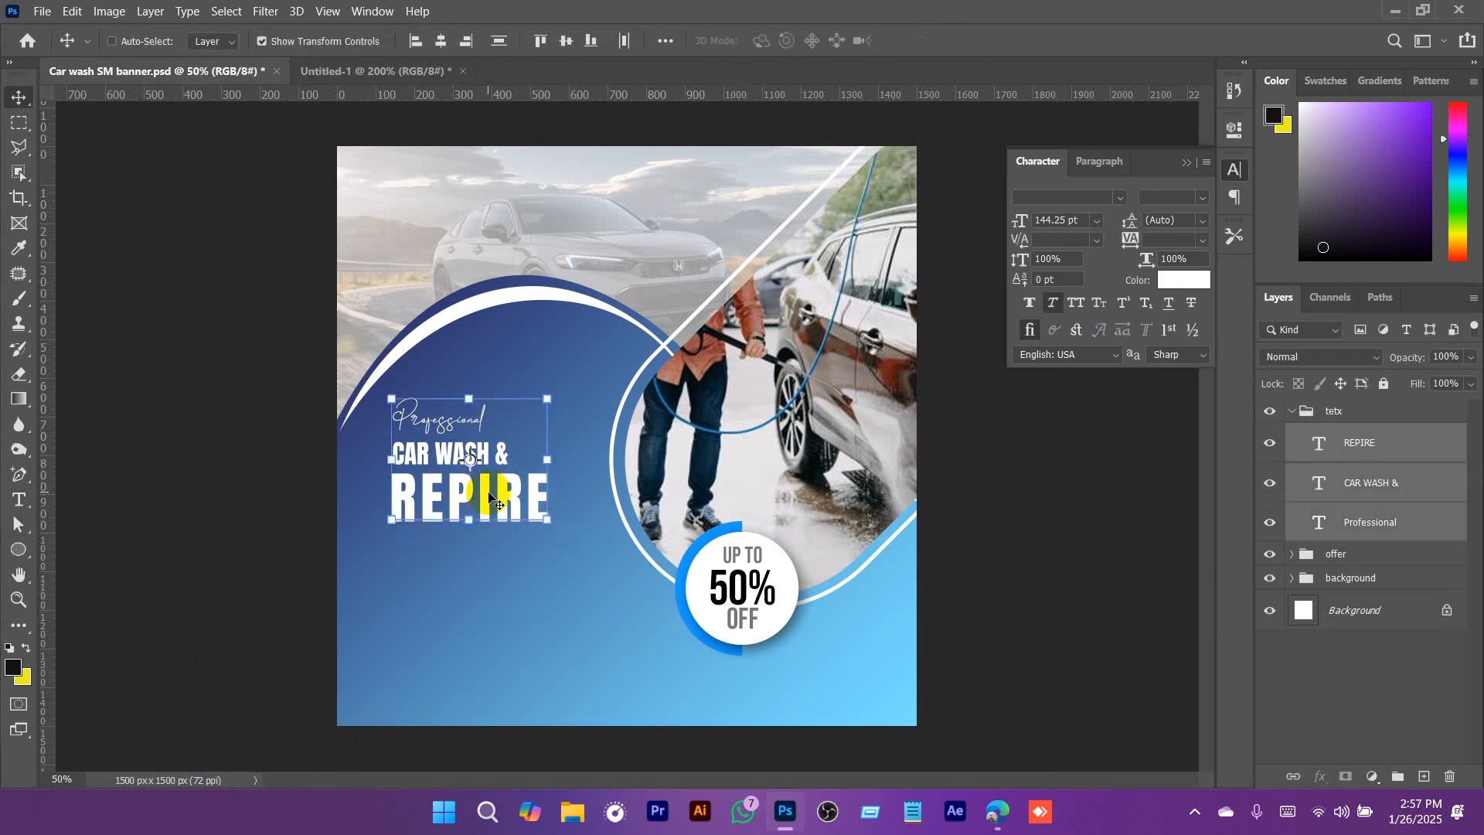
# Switch to the browser, search for "loren ipsum" in a new tab and open the lipsum.com site.
pyautogui.click(997, 811)
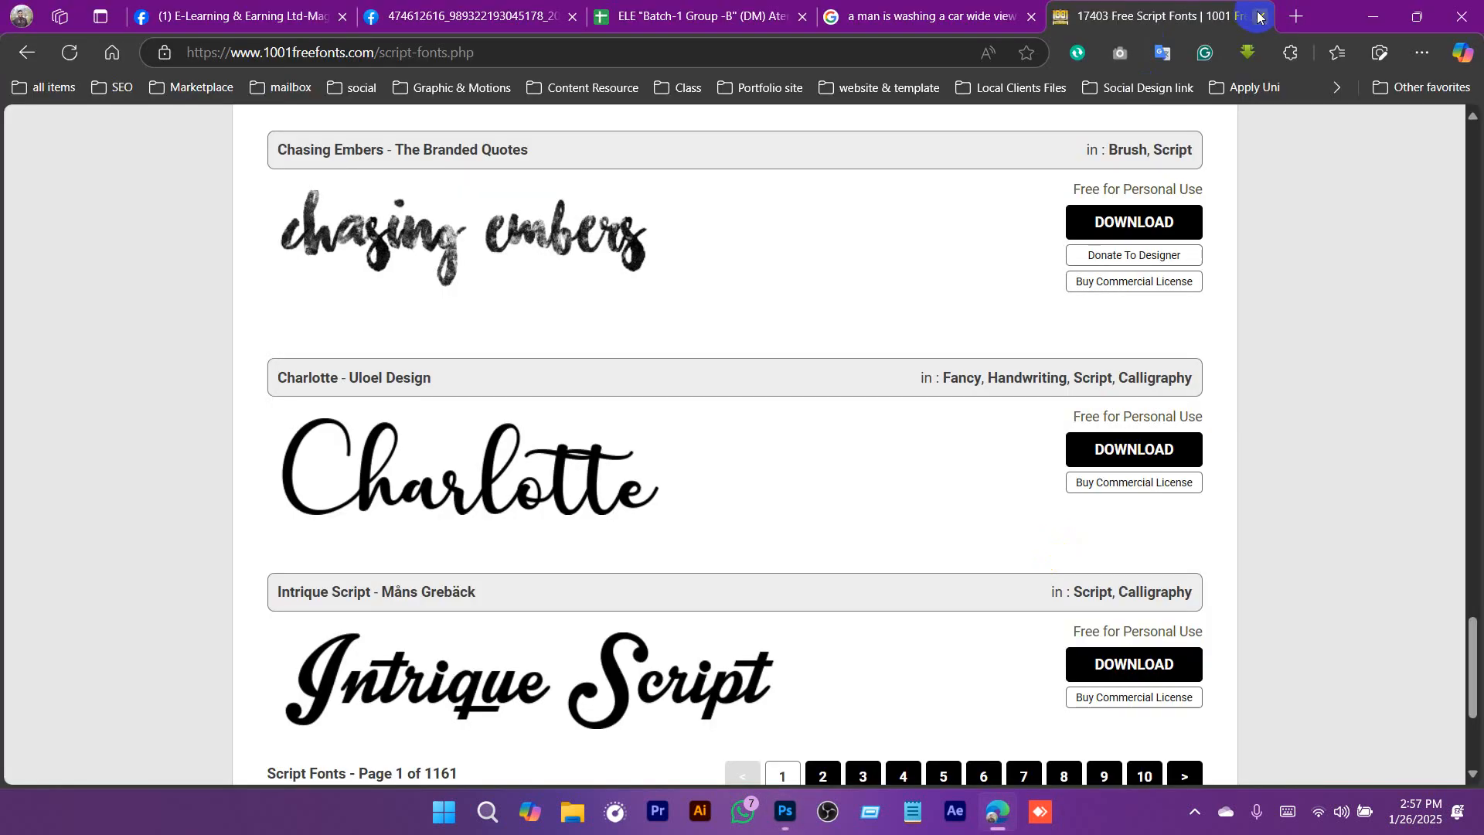
pyautogui.click(1297, 16)
pyautogui.write('lo')
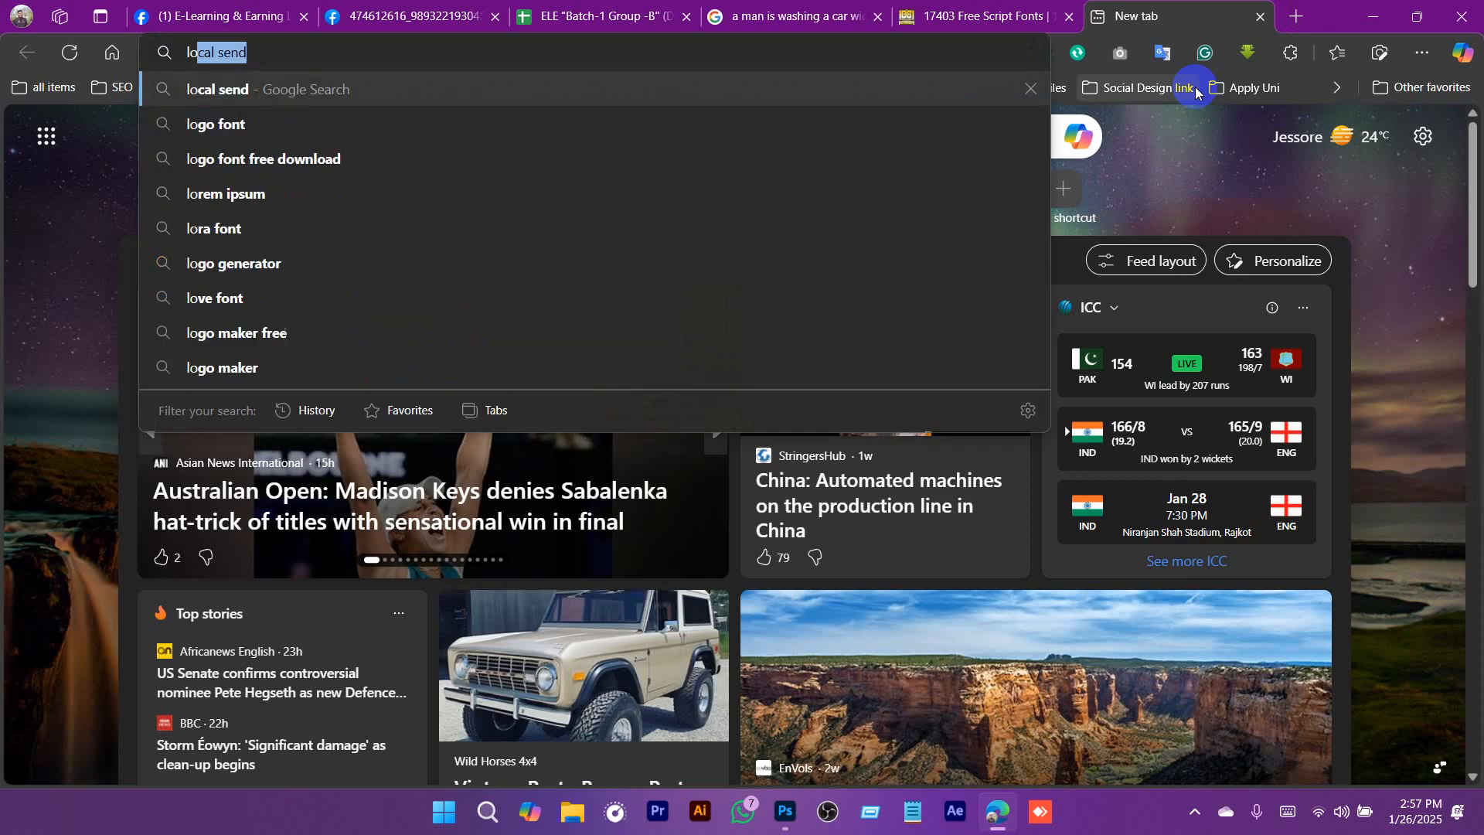
pyautogui.write('ren ip')
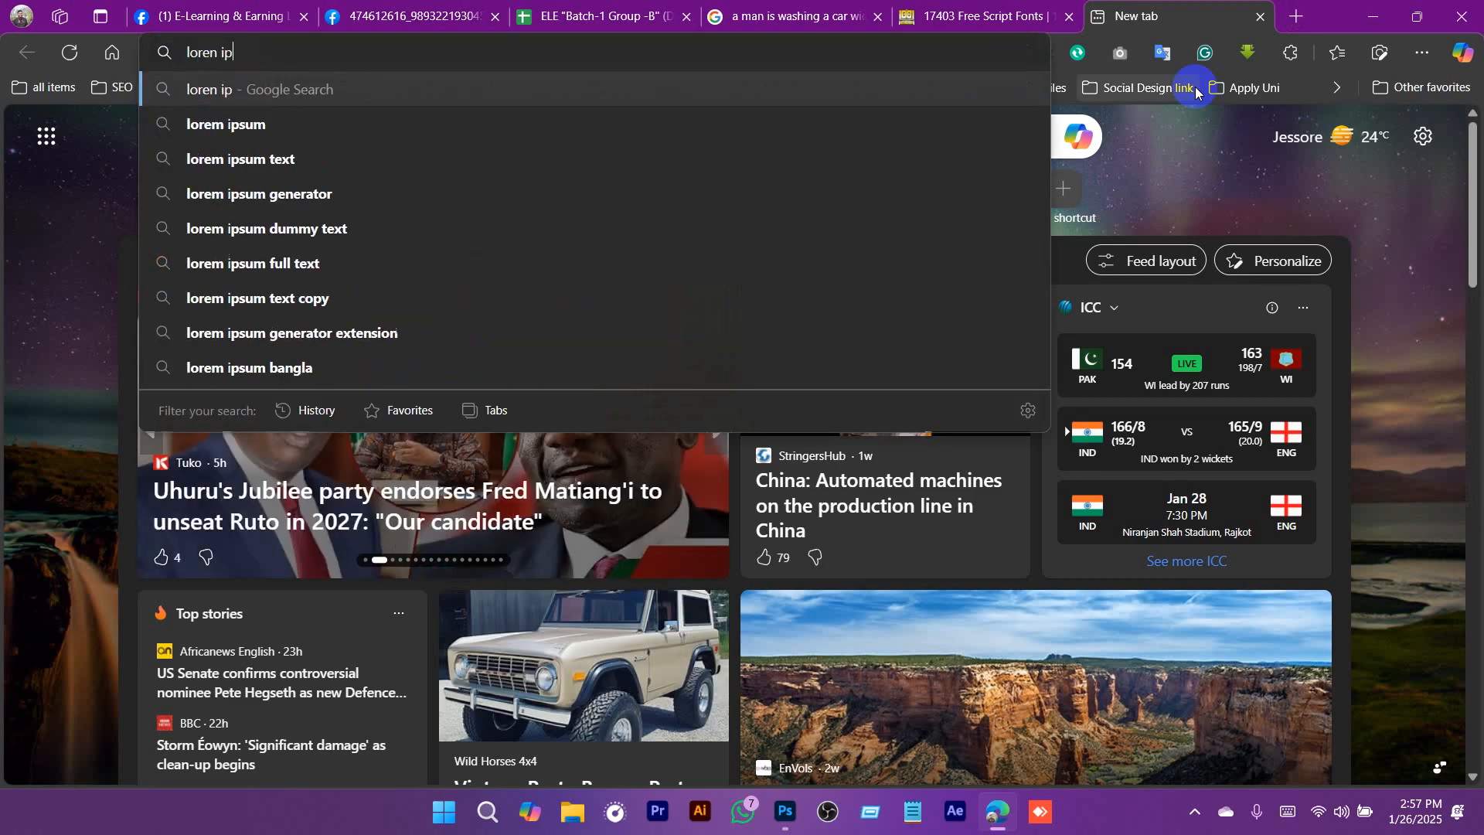
pyautogui.write('sum')
pyautogui.press('Return')
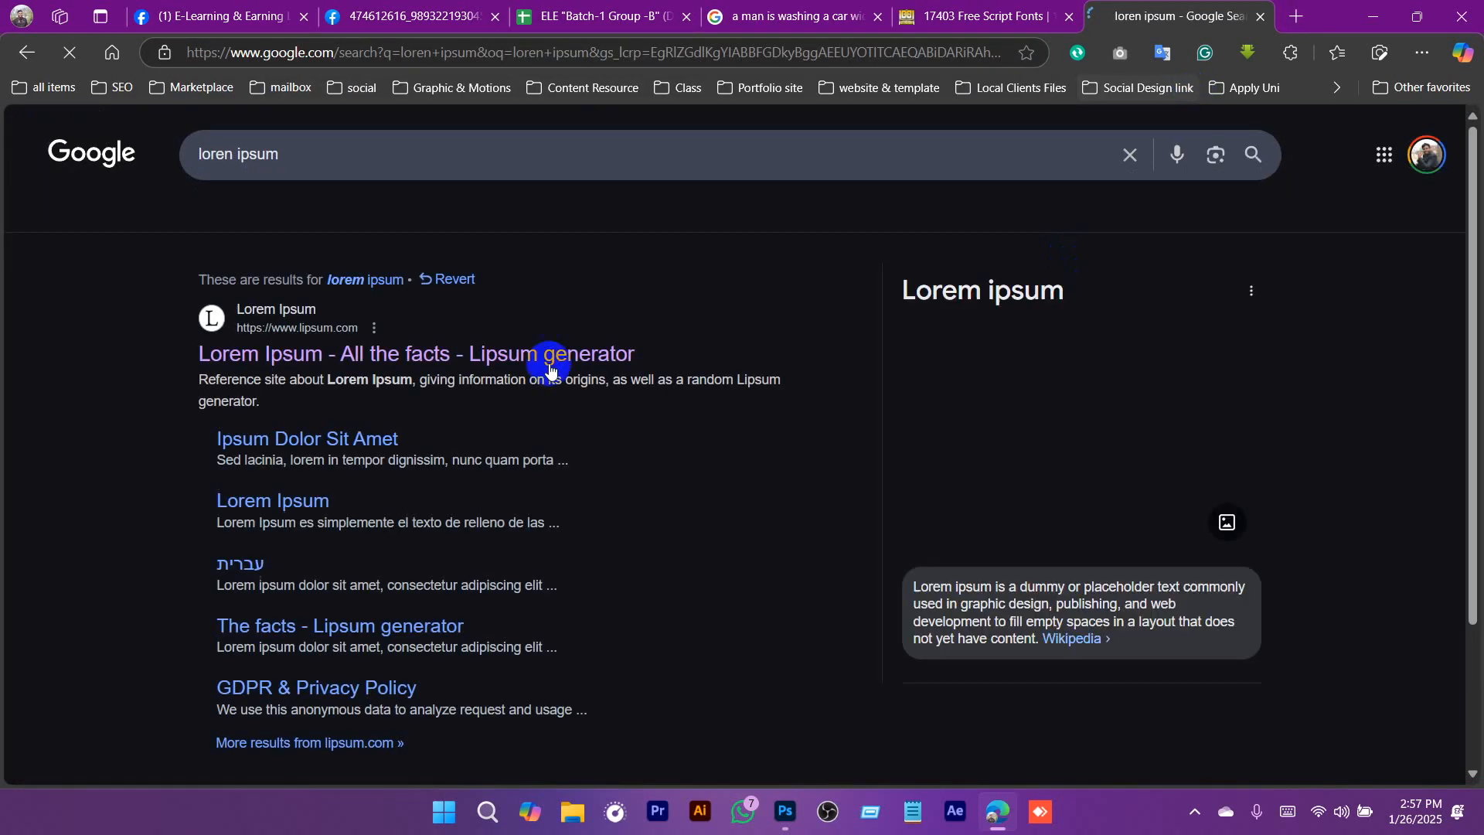
pyautogui.click(501, 357)
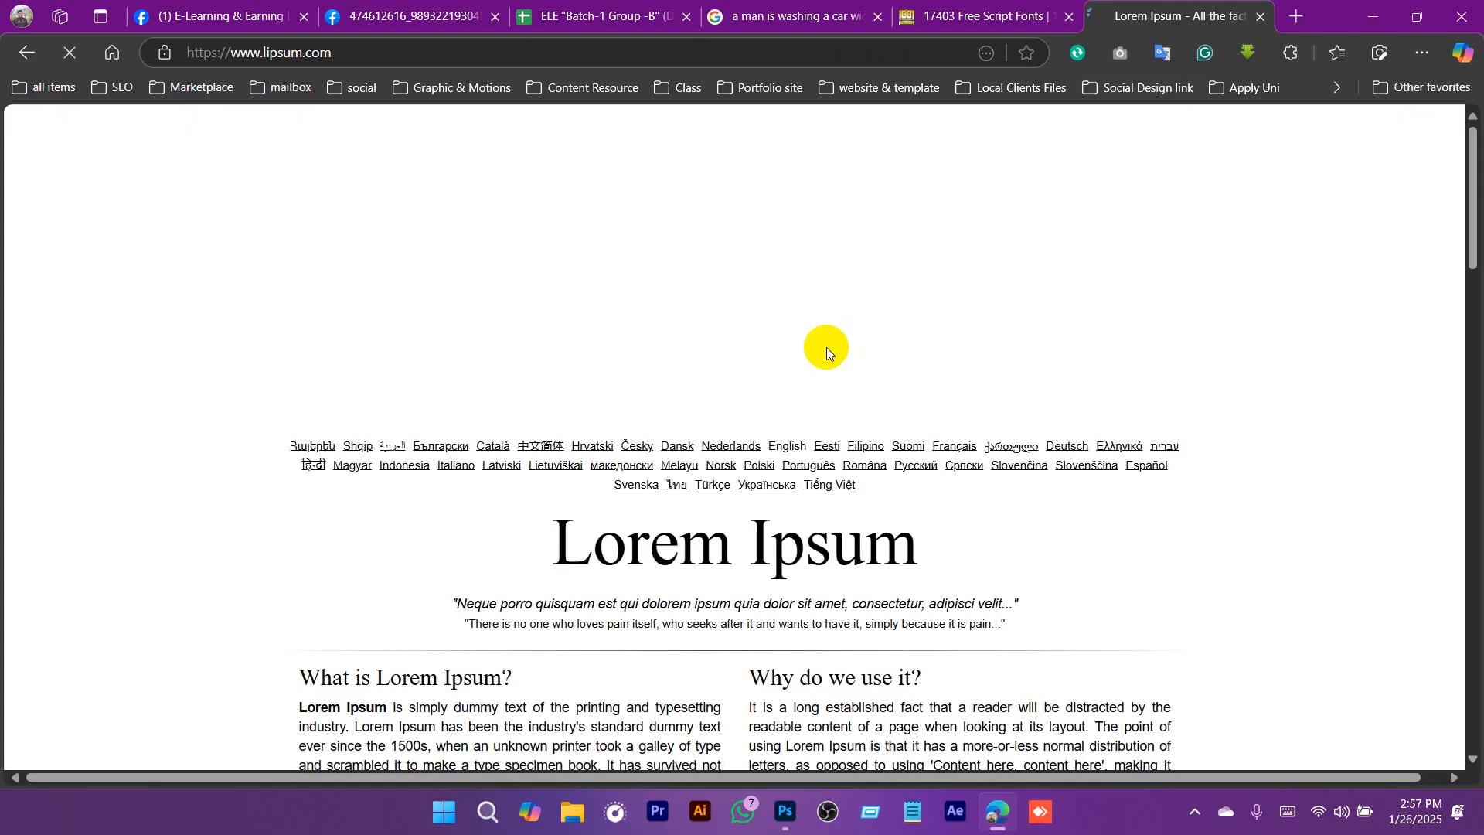
# Copy "Lorem Ipsum is simply dummy text of the printing and typesetting industry" from the page and return to Photoshop.
pyautogui.scroll(-4, 822, 345)
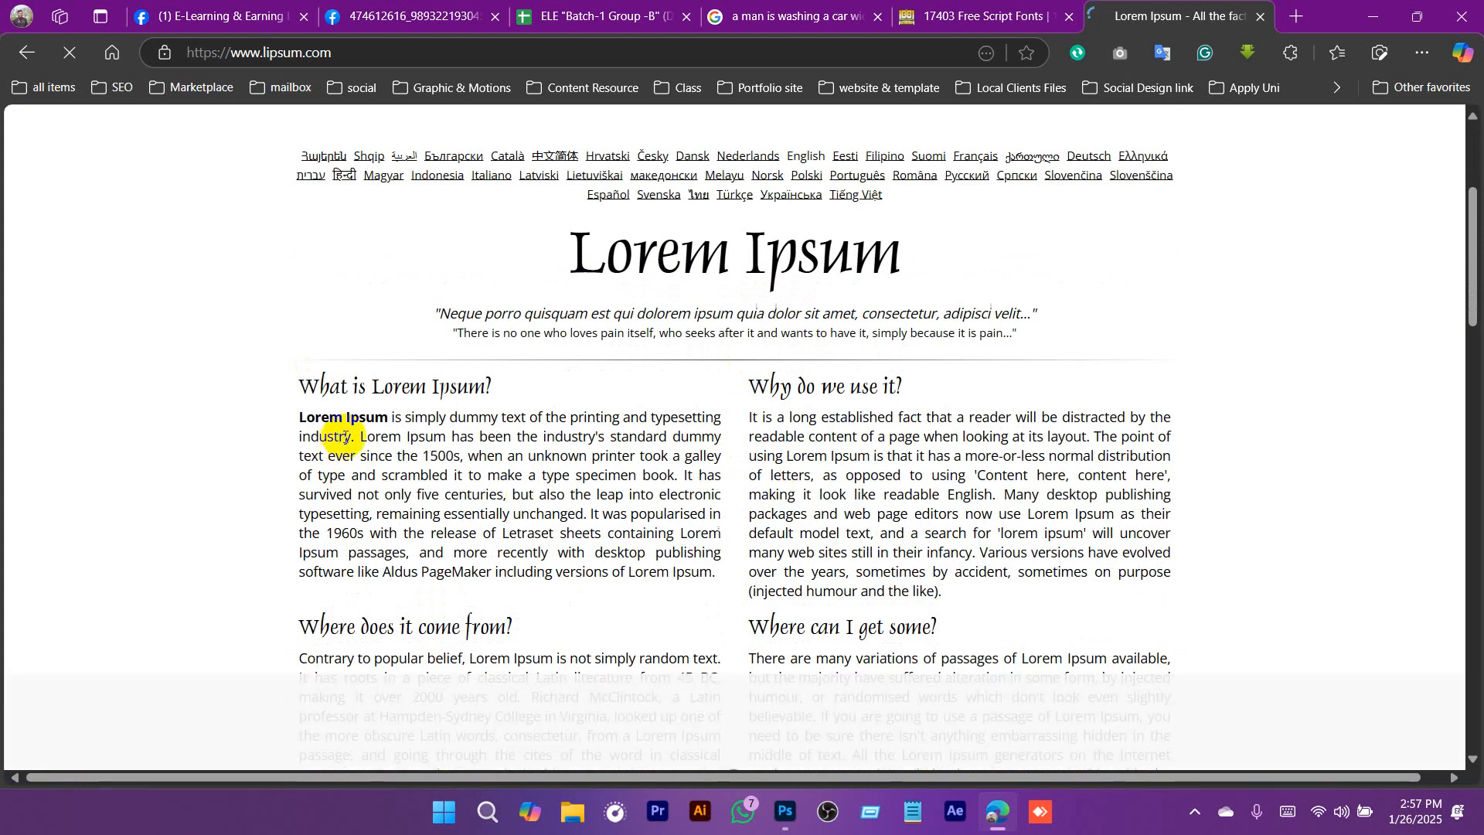
pyautogui.moveTo(291, 422)
pyautogui.mouseDown()
pyautogui.moveTo(352, 428)
pyautogui.moveTo(296, 421)
pyautogui.moveTo(348, 430)
pyautogui.moveTo(352, 448)
pyautogui.moveTo(308, 418)
pyautogui.mouseUp()
pyautogui.click(295, 411)
pyautogui.click(354, 437)
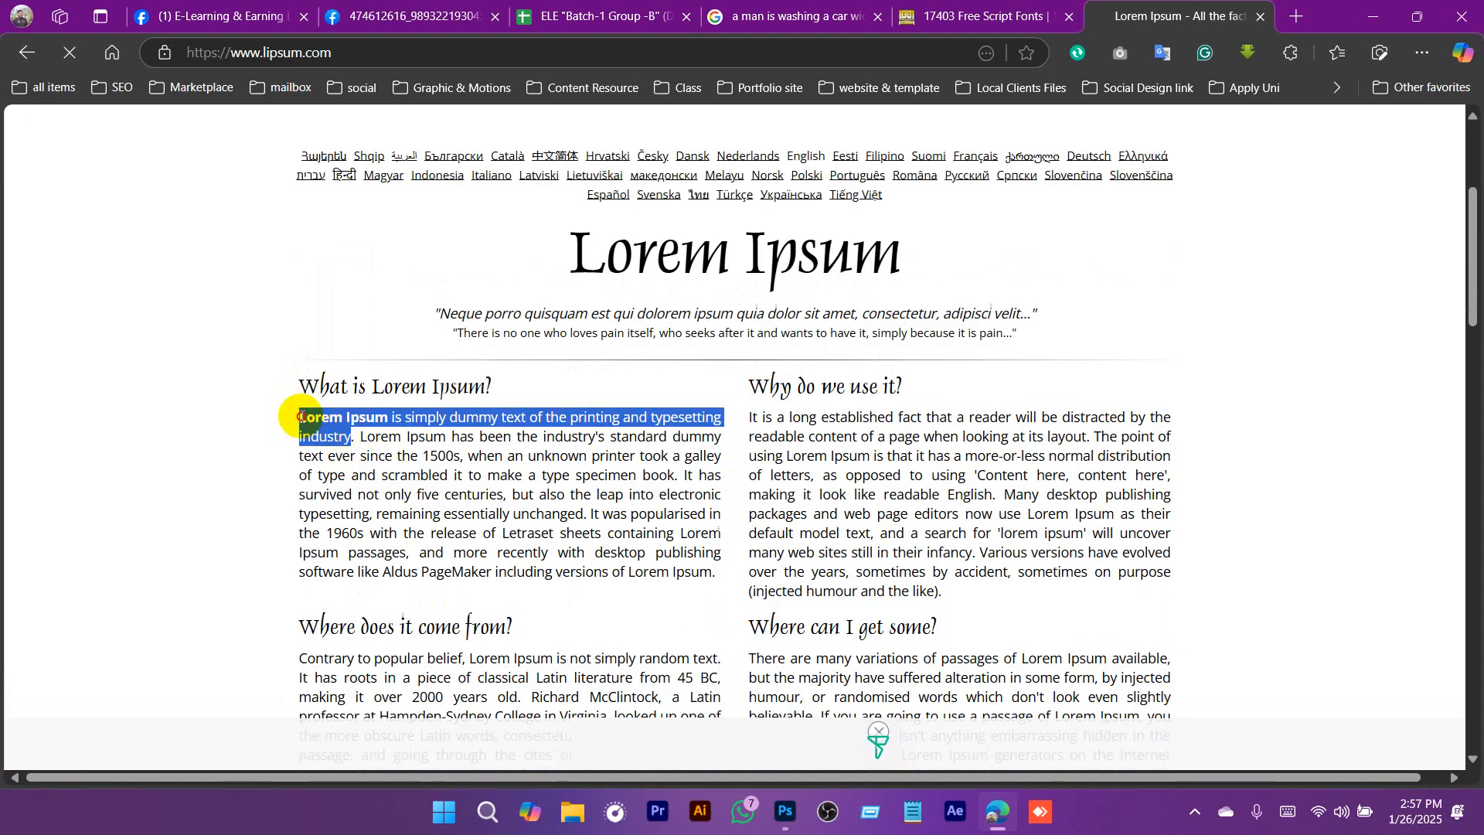
pyautogui.click(785, 812)
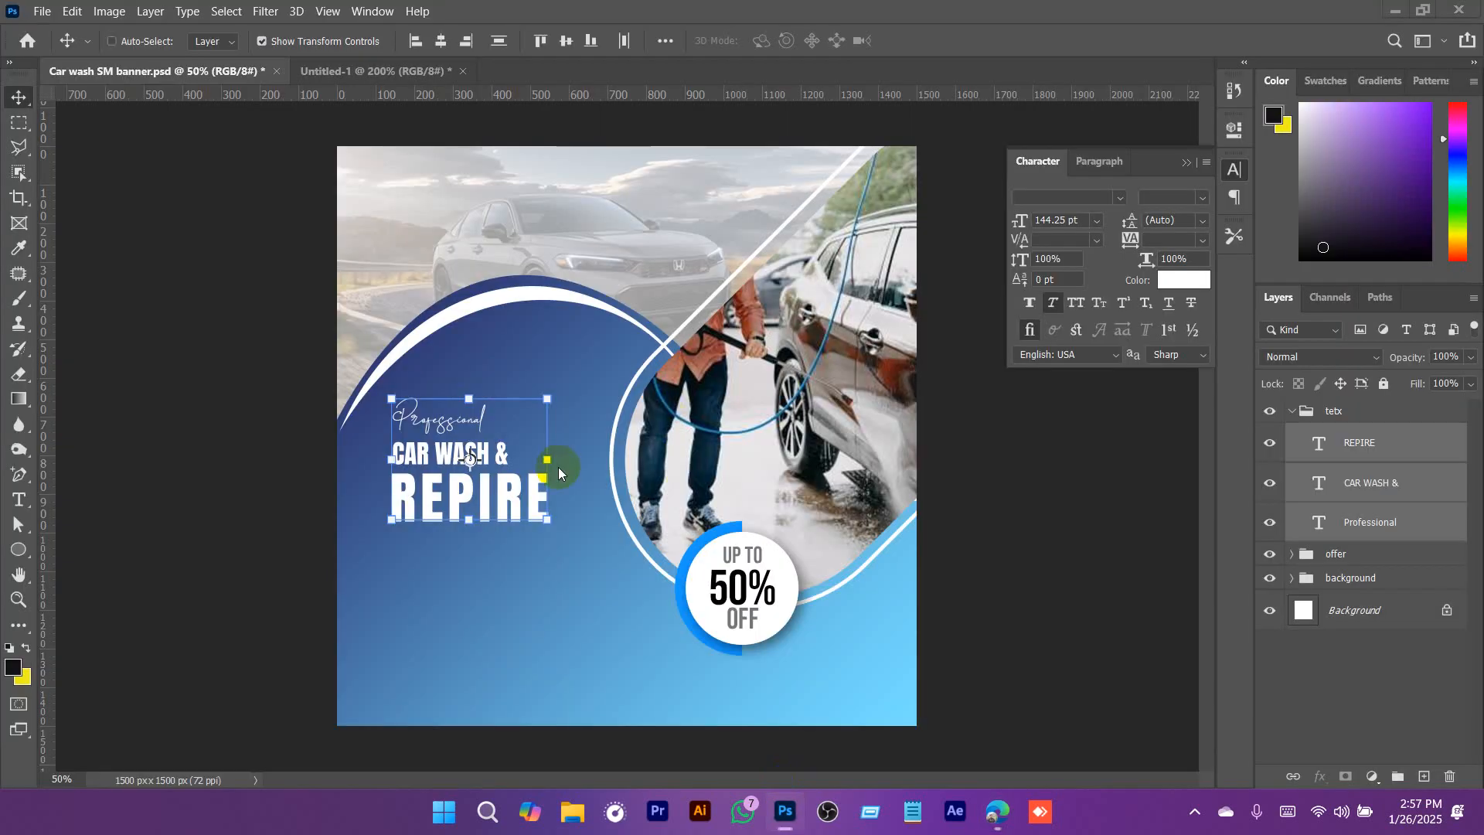
pyautogui.click(524, 602)
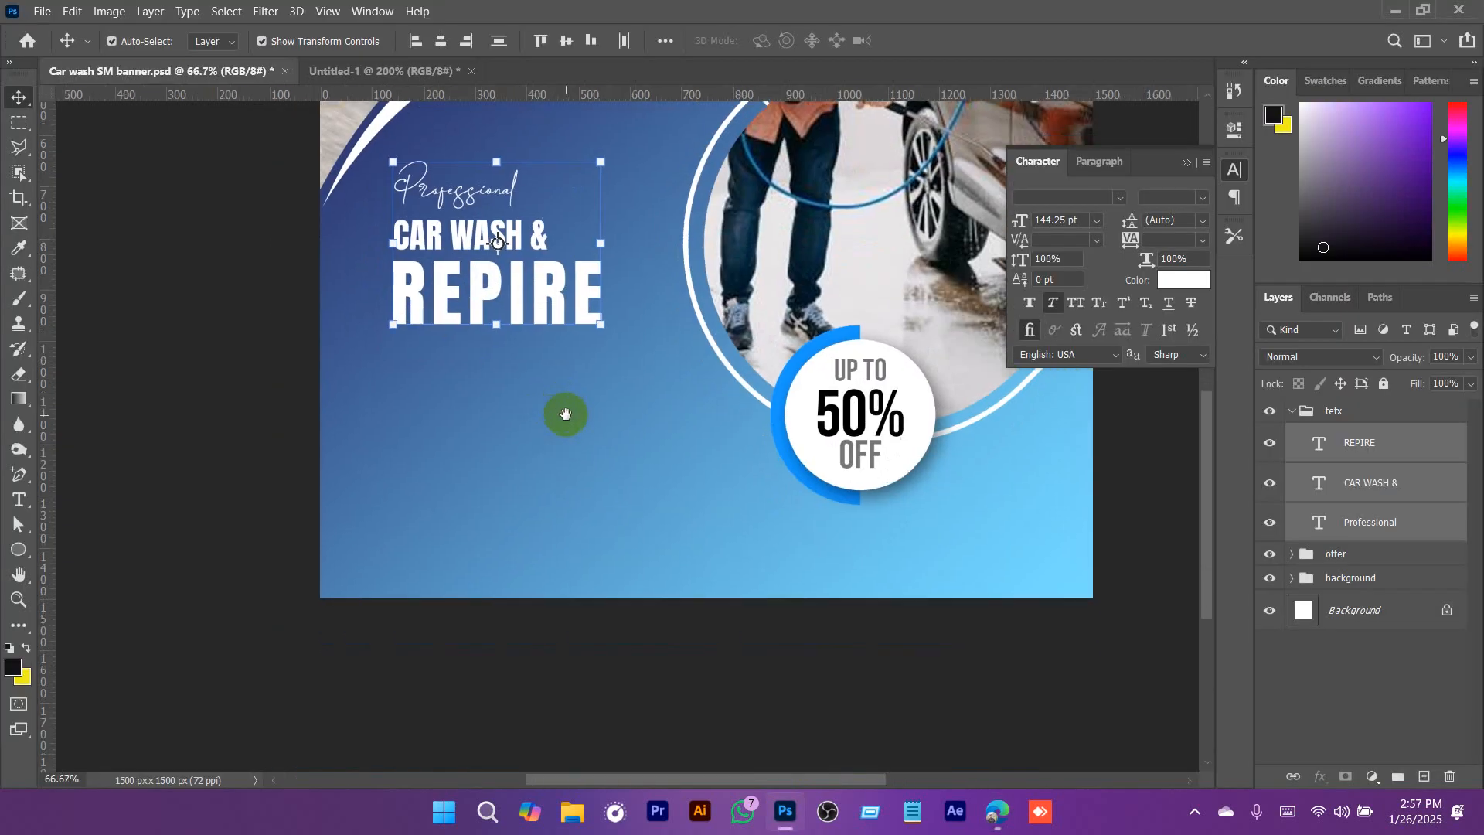
pyautogui.click(366, 68)
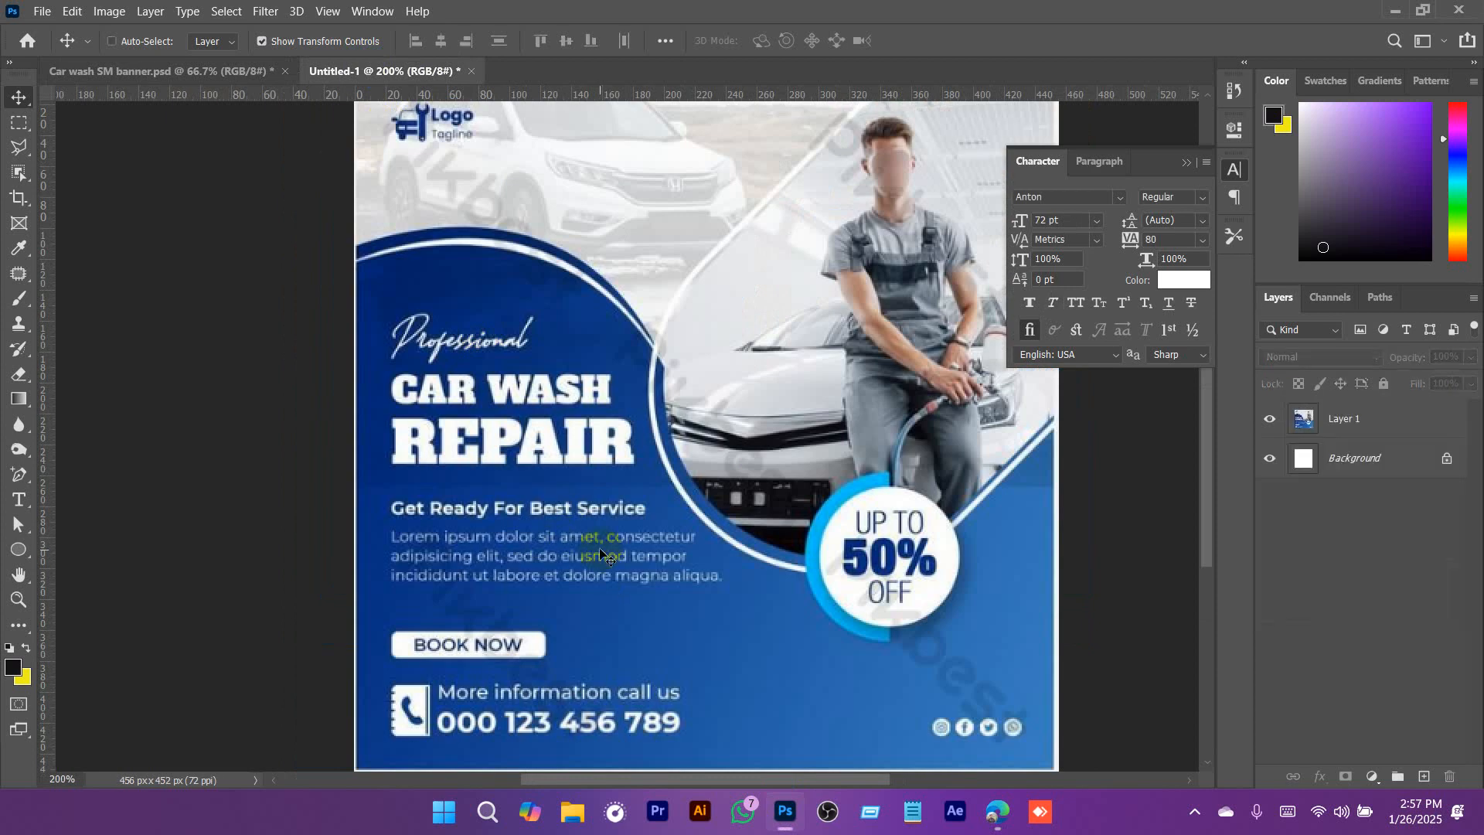
pyautogui.click(256, 72)
pyautogui.click(18, 511)
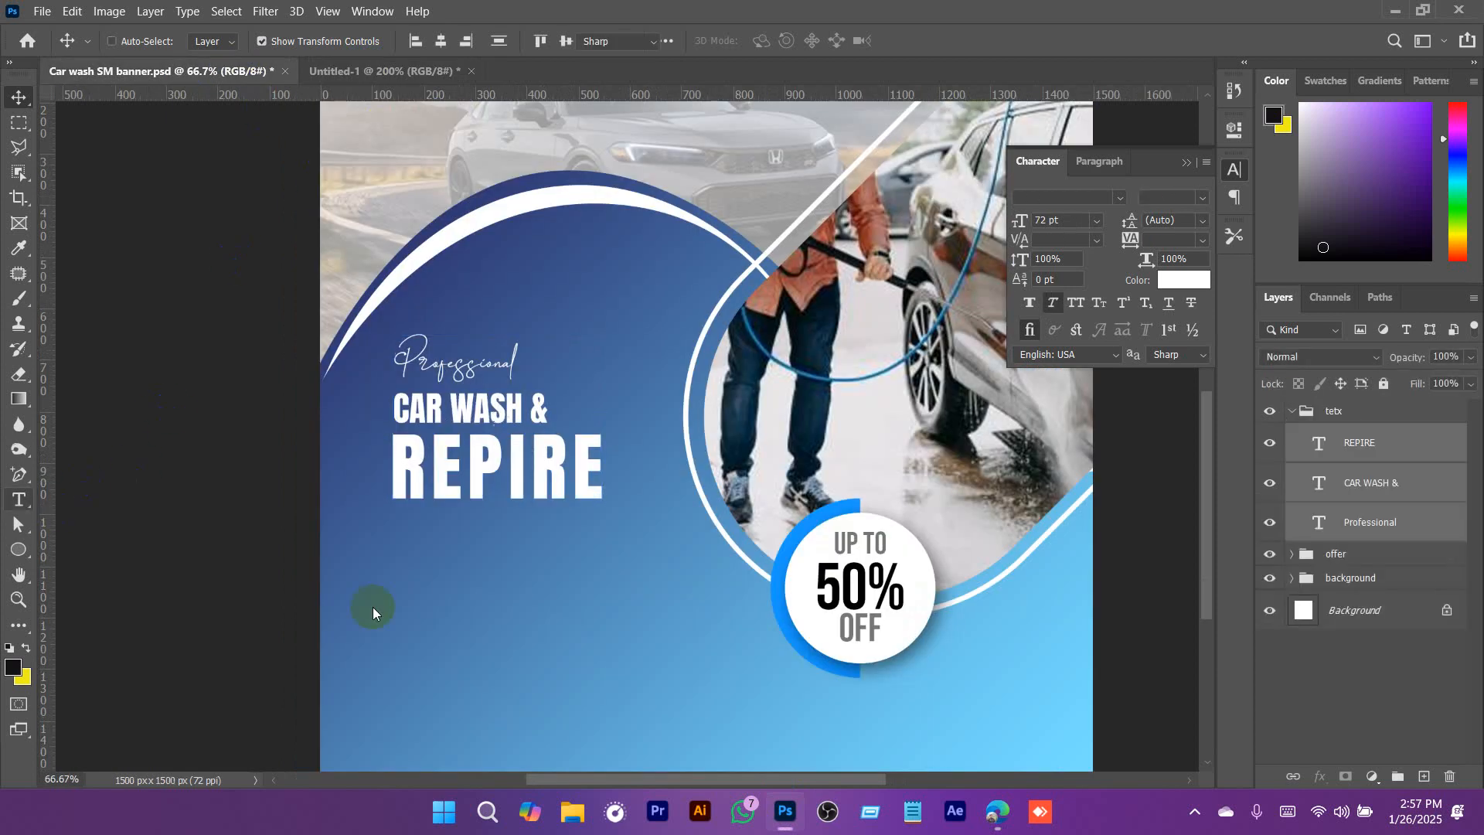
pyautogui.click(409, 578)
pyautogui.hotkey('ctrl', 'v')
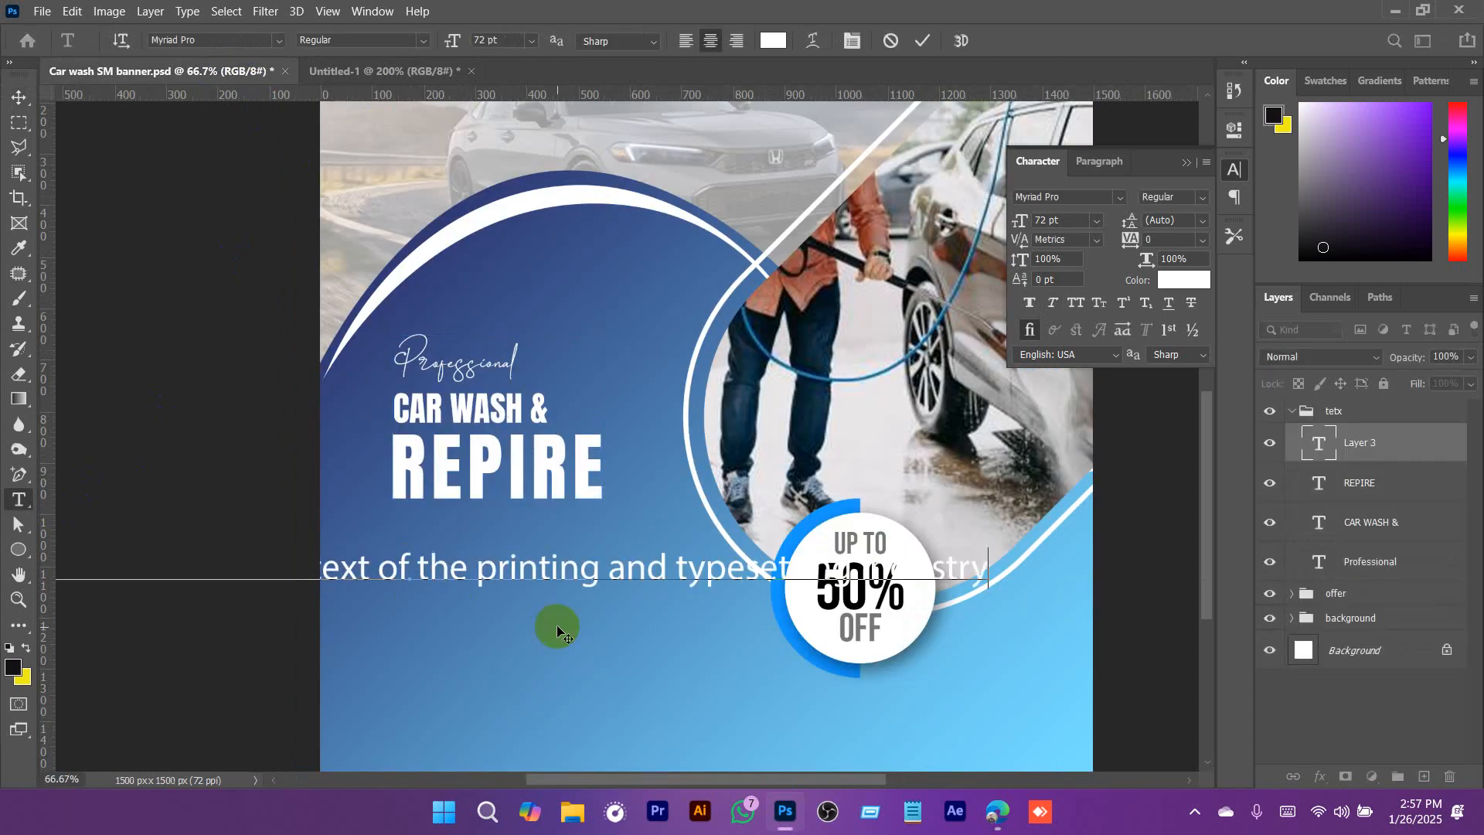
pyautogui.click(16, 97)
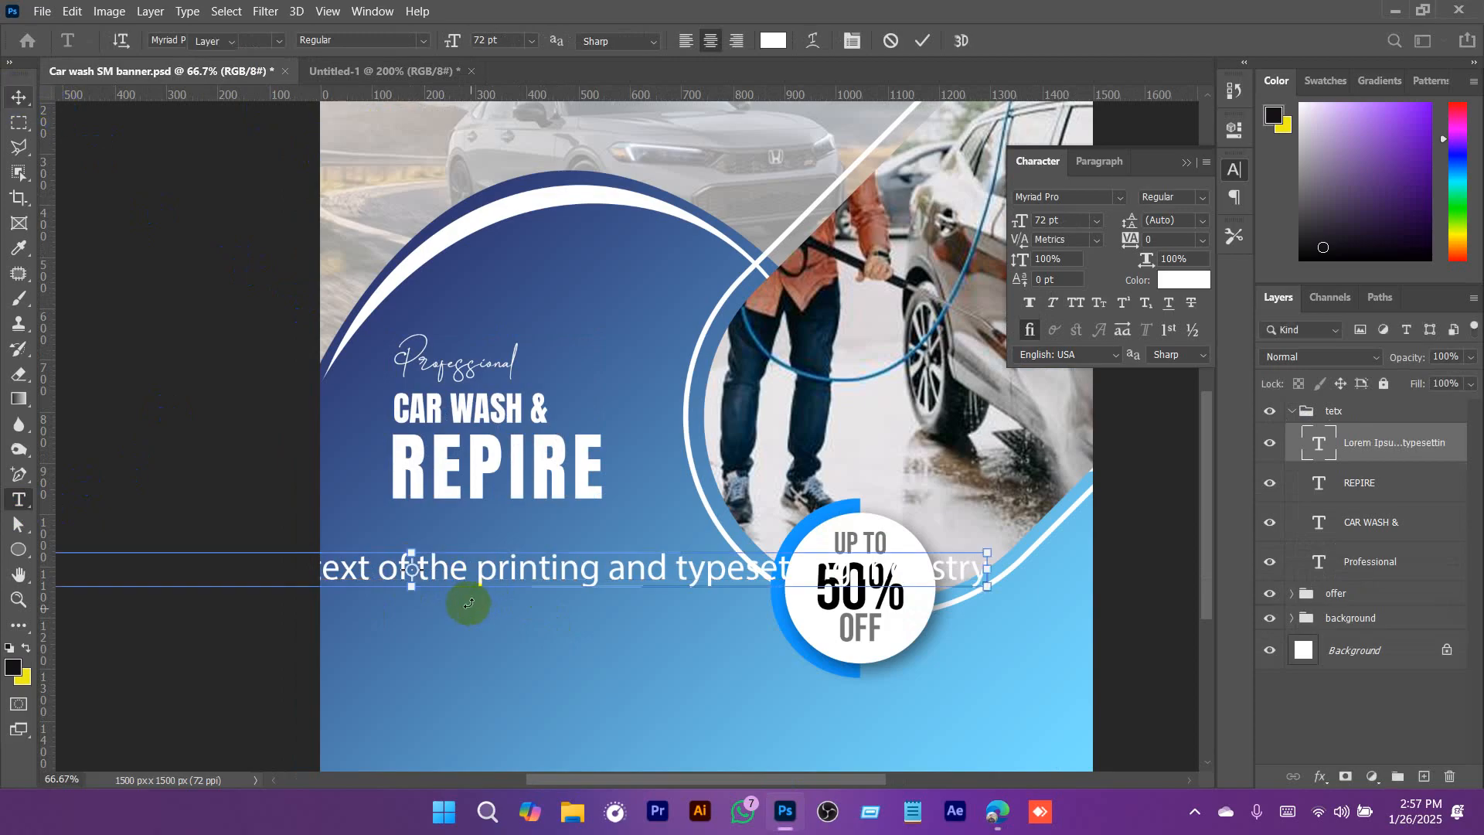
pyautogui.moveTo(507, 570); pyautogui.dragTo(819, 576)
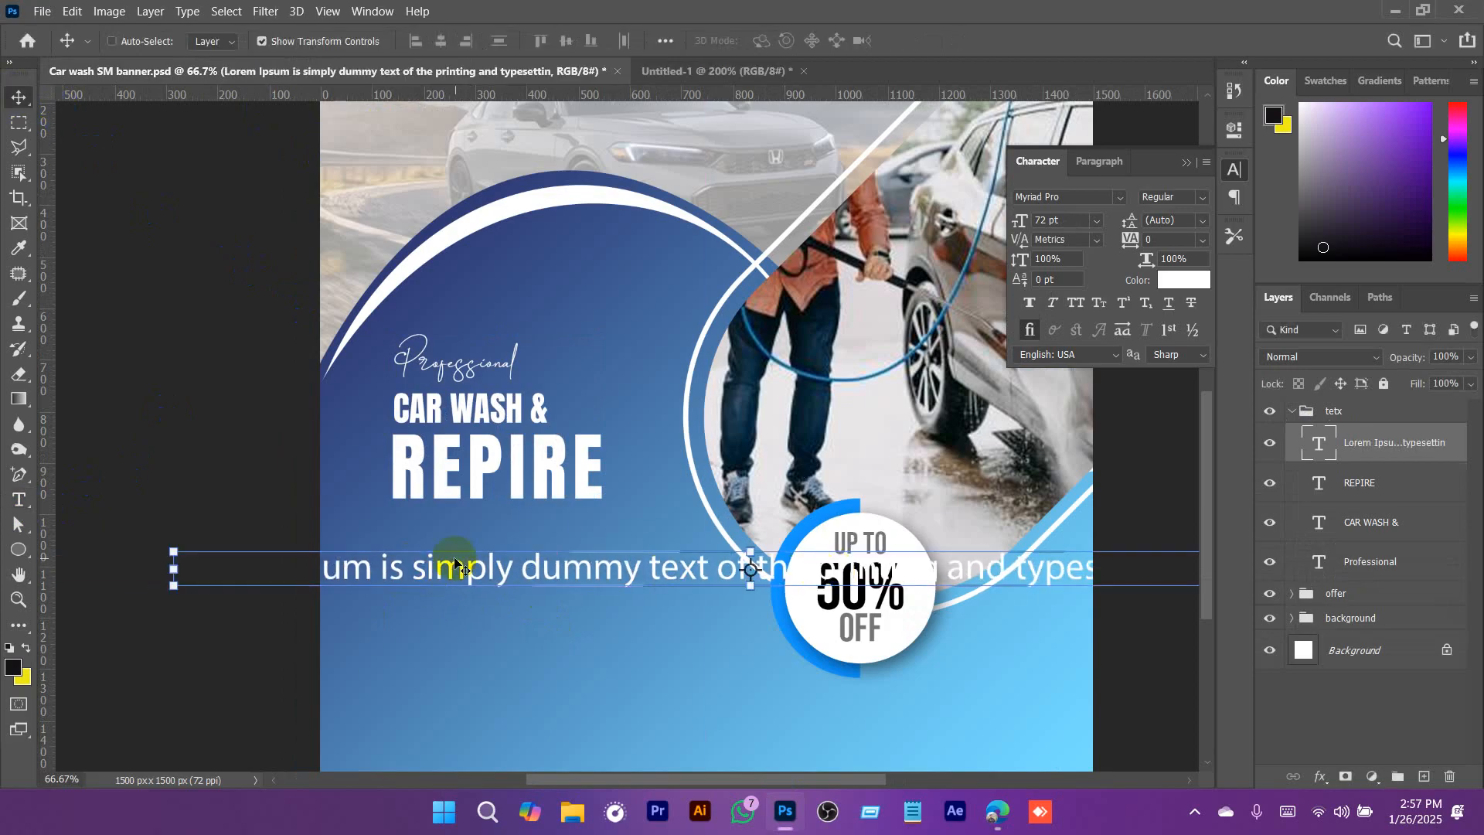
pyautogui.press('Delete')
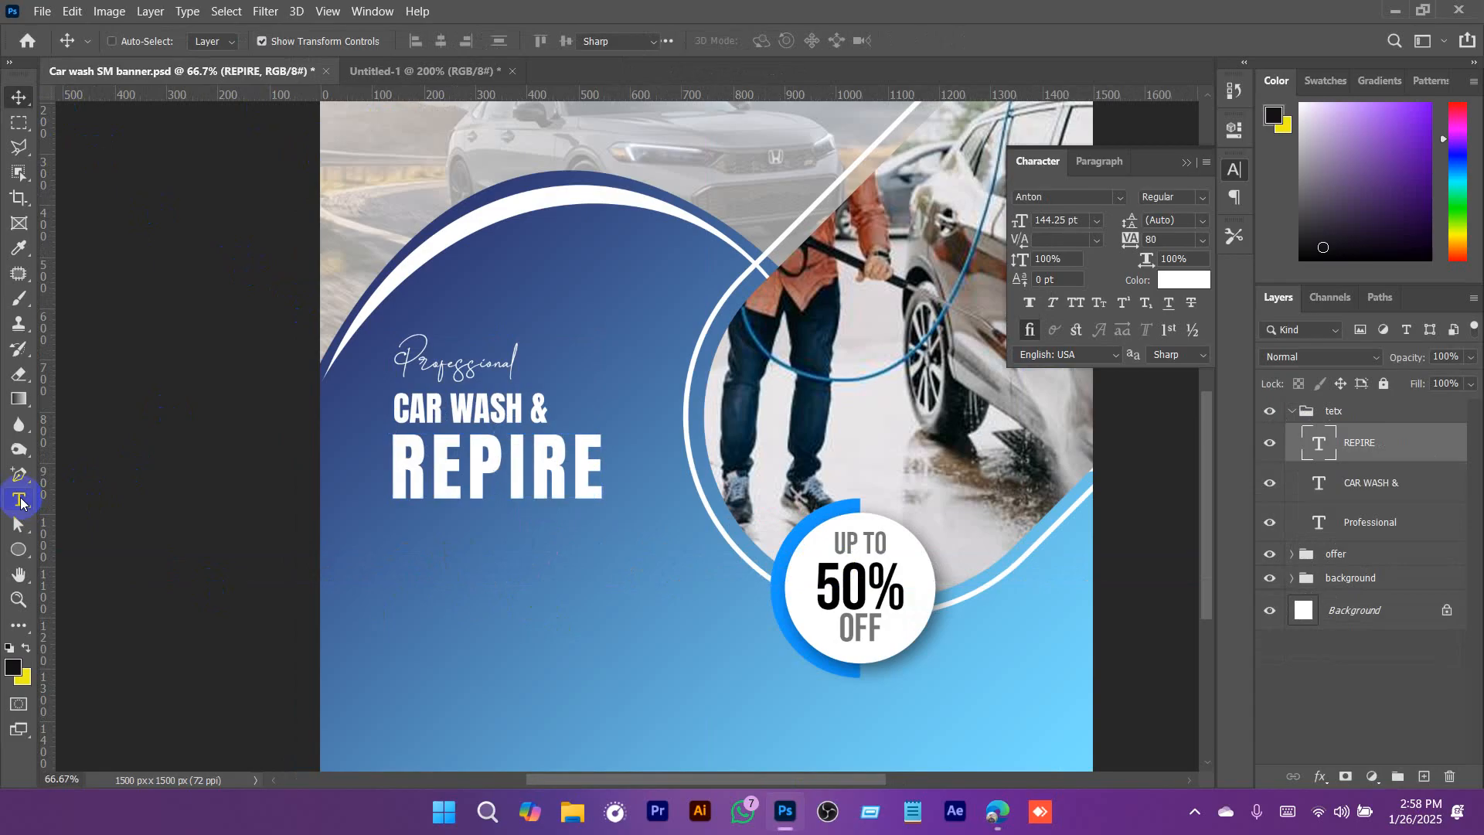
# Create a paragraph text box about 535 × 267 px beneath "REPIRE" and paste the copied sentence into it at 37 pt.
pyautogui.press('t')
pyautogui.moveTo(393, 539); pyautogui.dragTo(665, 682)
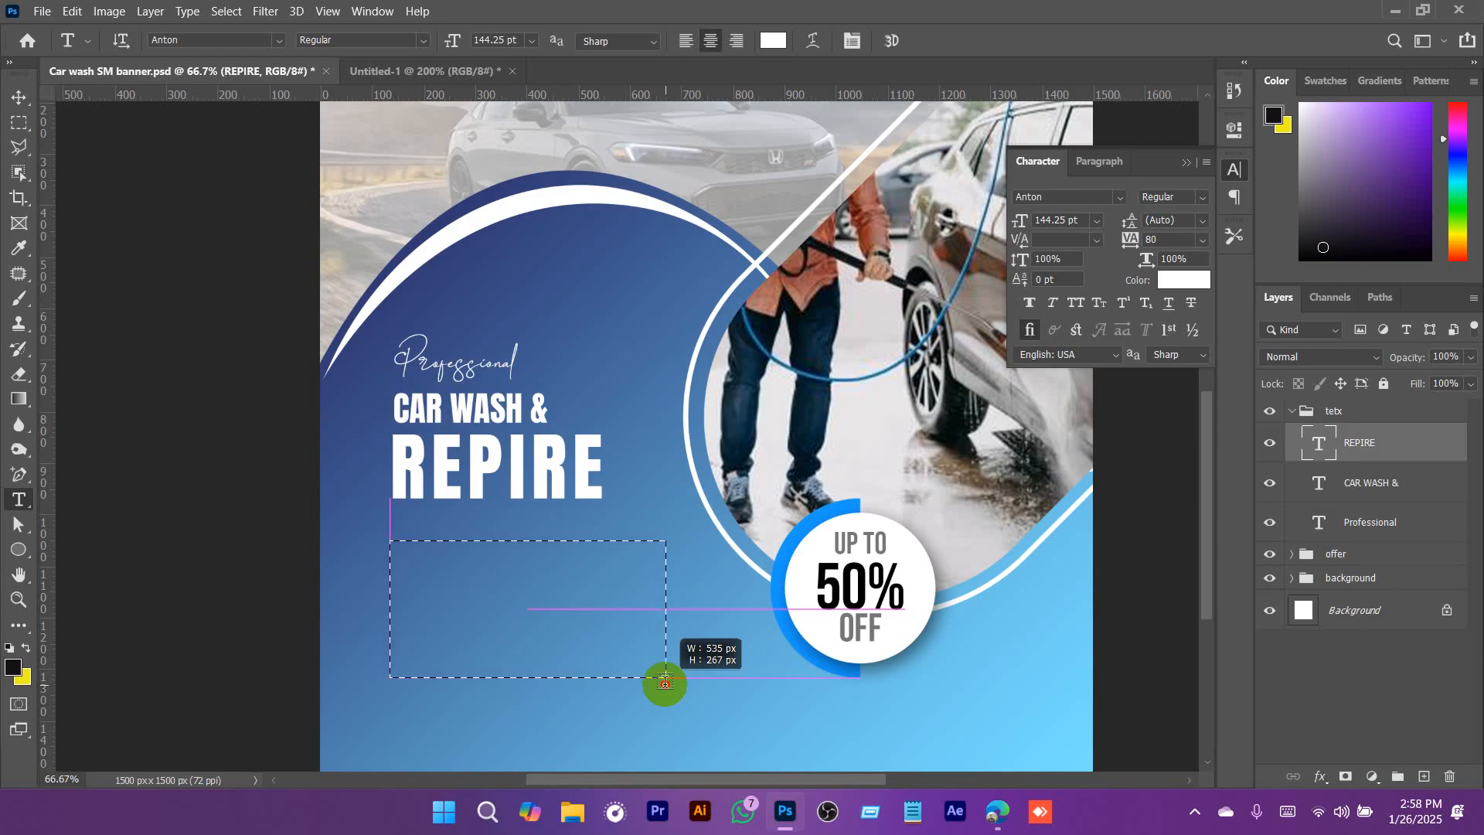
pyautogui.moveTo(665, 681); pyautogui.dragTo(665, 681)
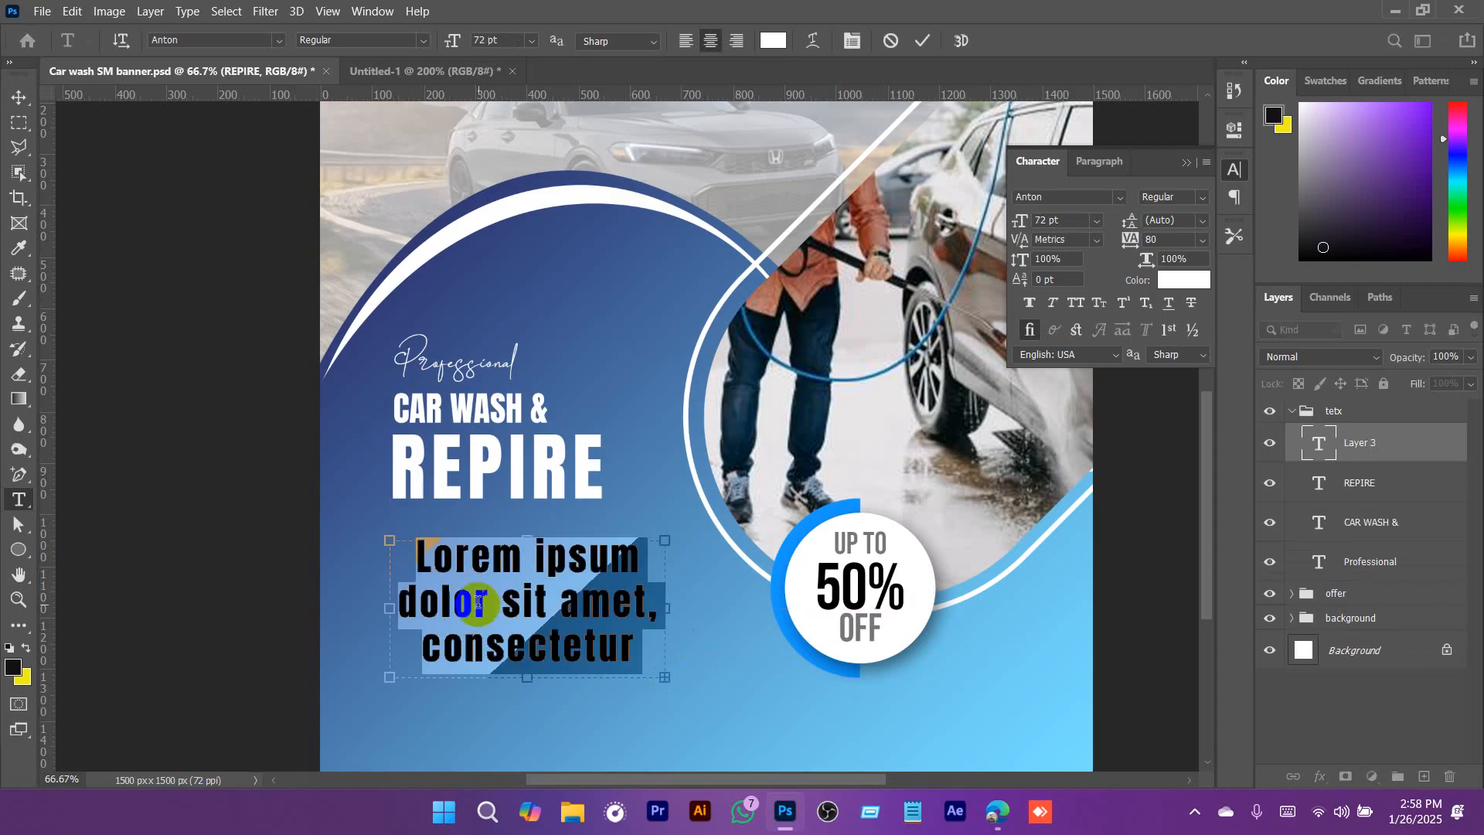
pyautogui.hotkey('ctrl', 'v')
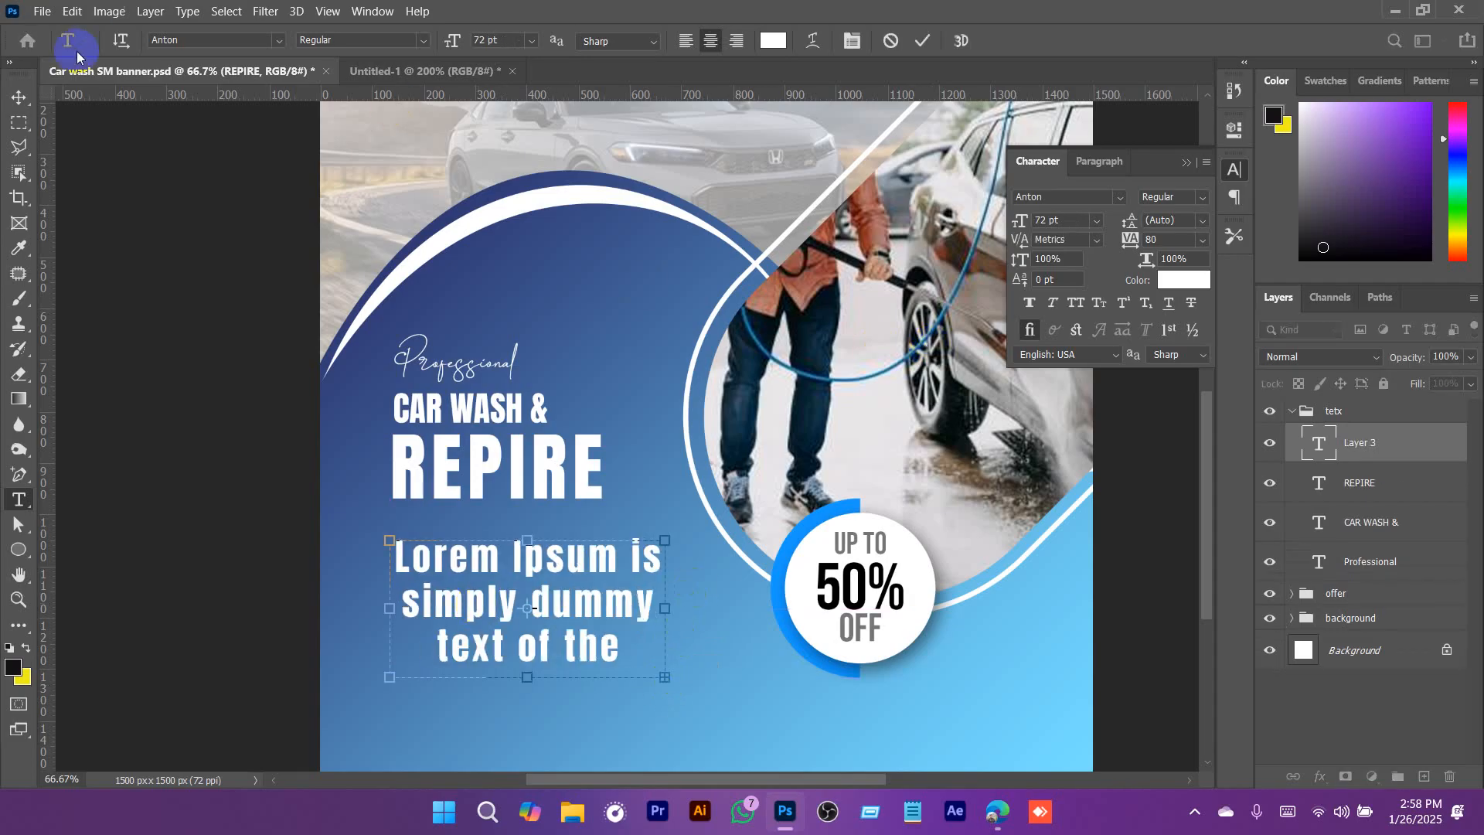
pyautogui.hotkey('ctrl', 'a')
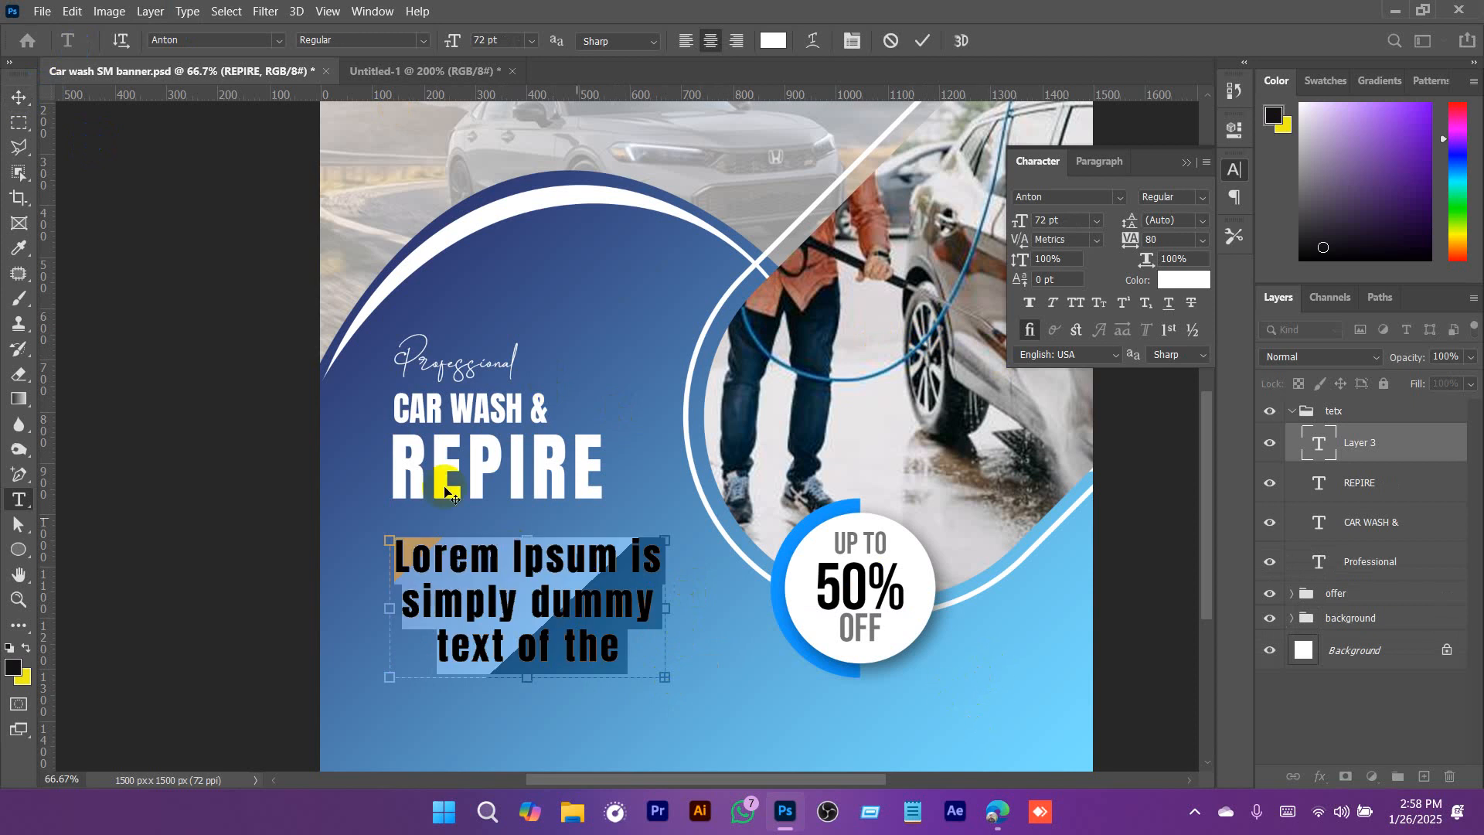
pyautogui.moveTo(1022, 223); pyautogui.dragTo(991, 232)
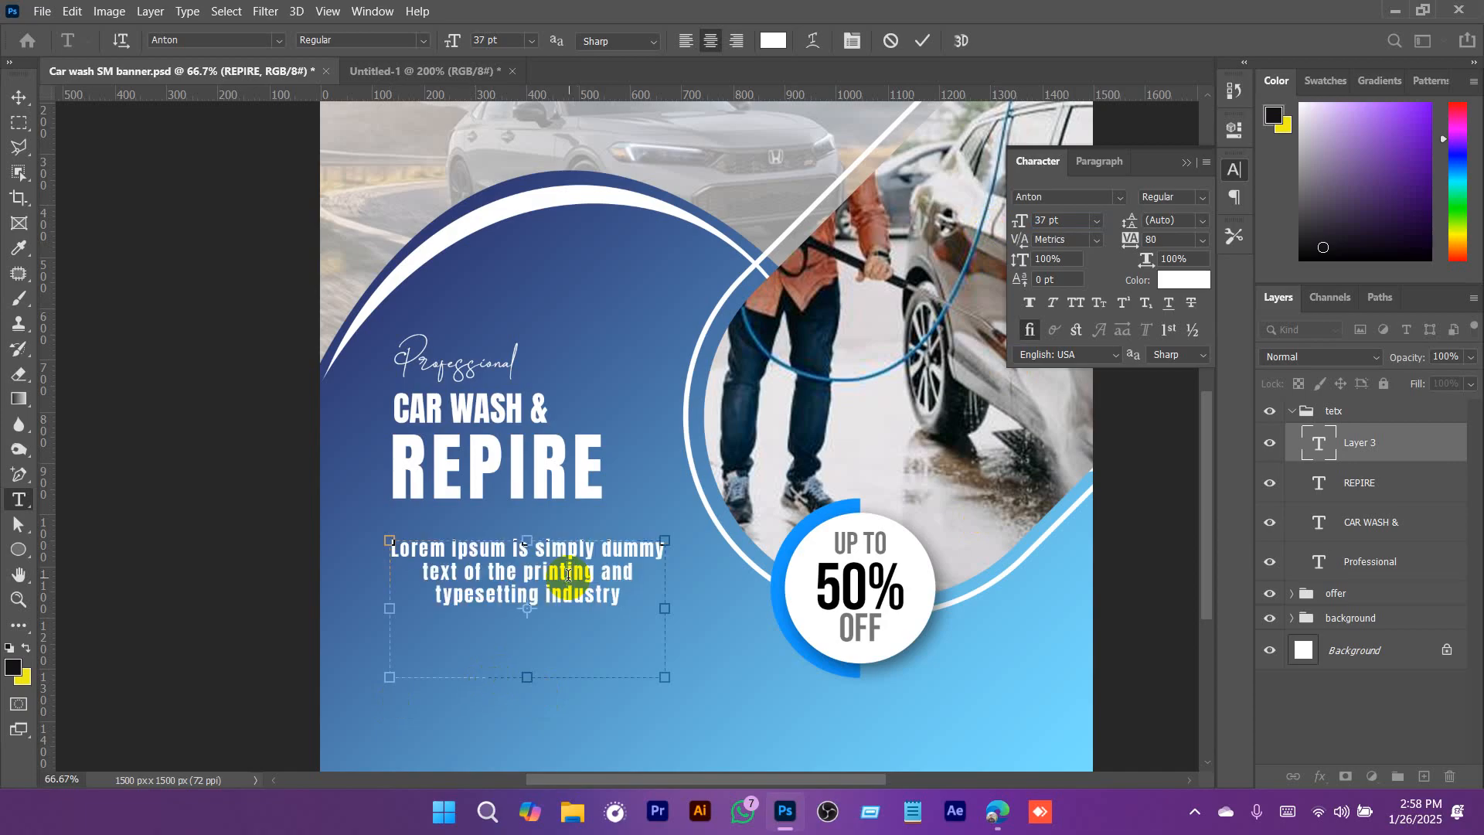
pyautogui.click(637, 596)
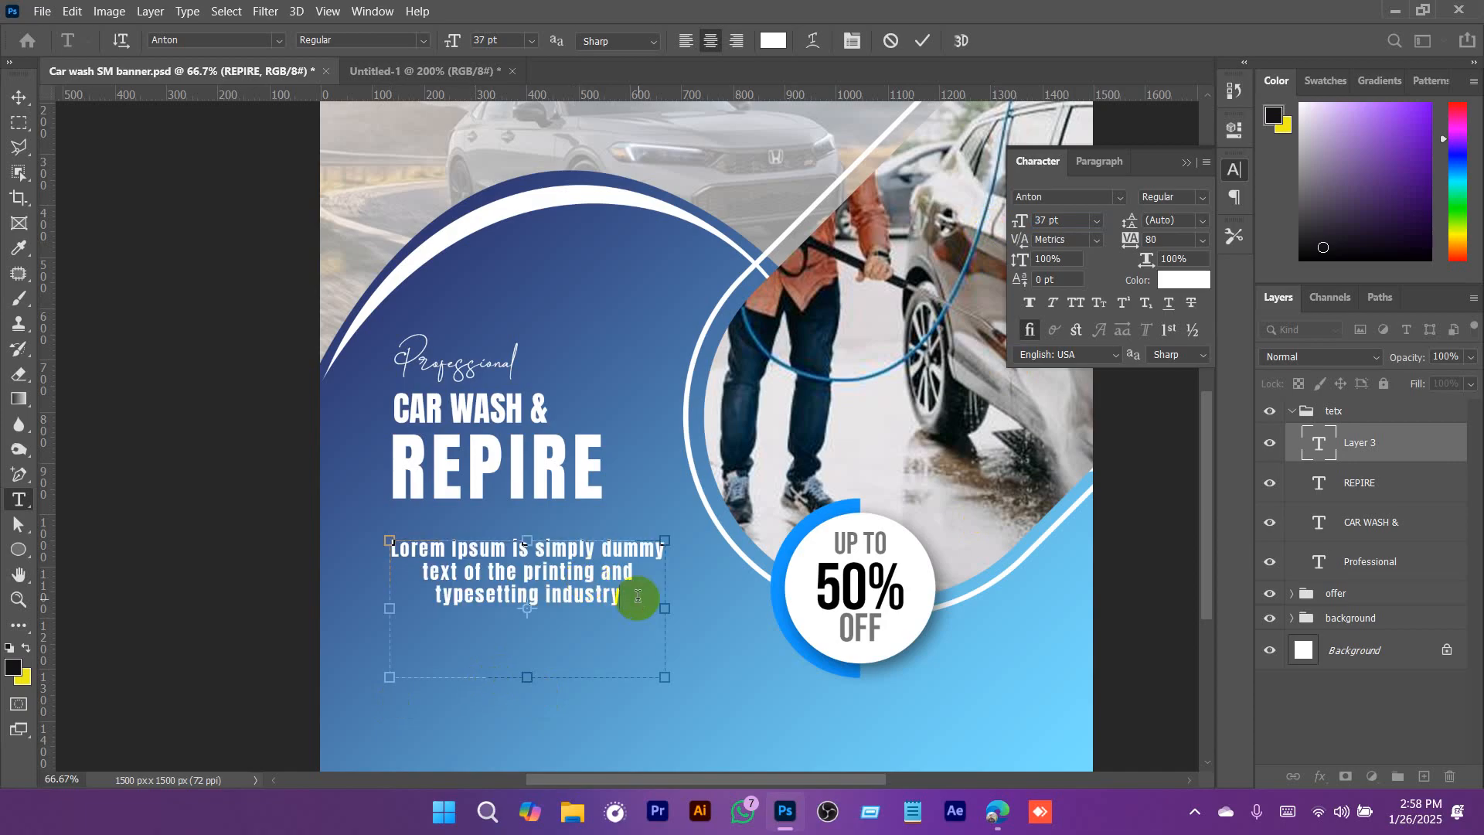
pyautogui.click(1059, 198)
pyautogui.write('mont')
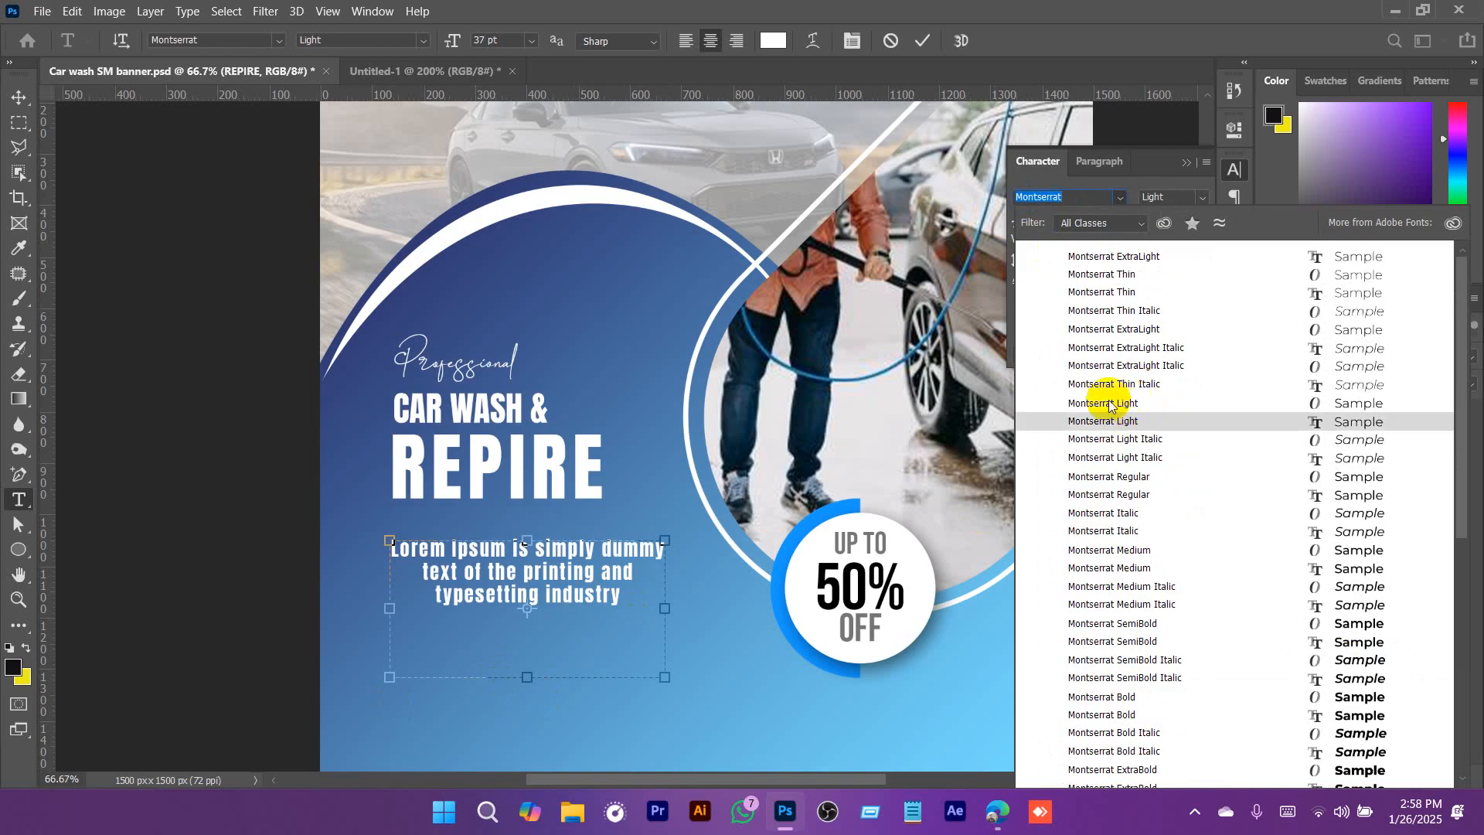
pyautogui.click(1125, 497)
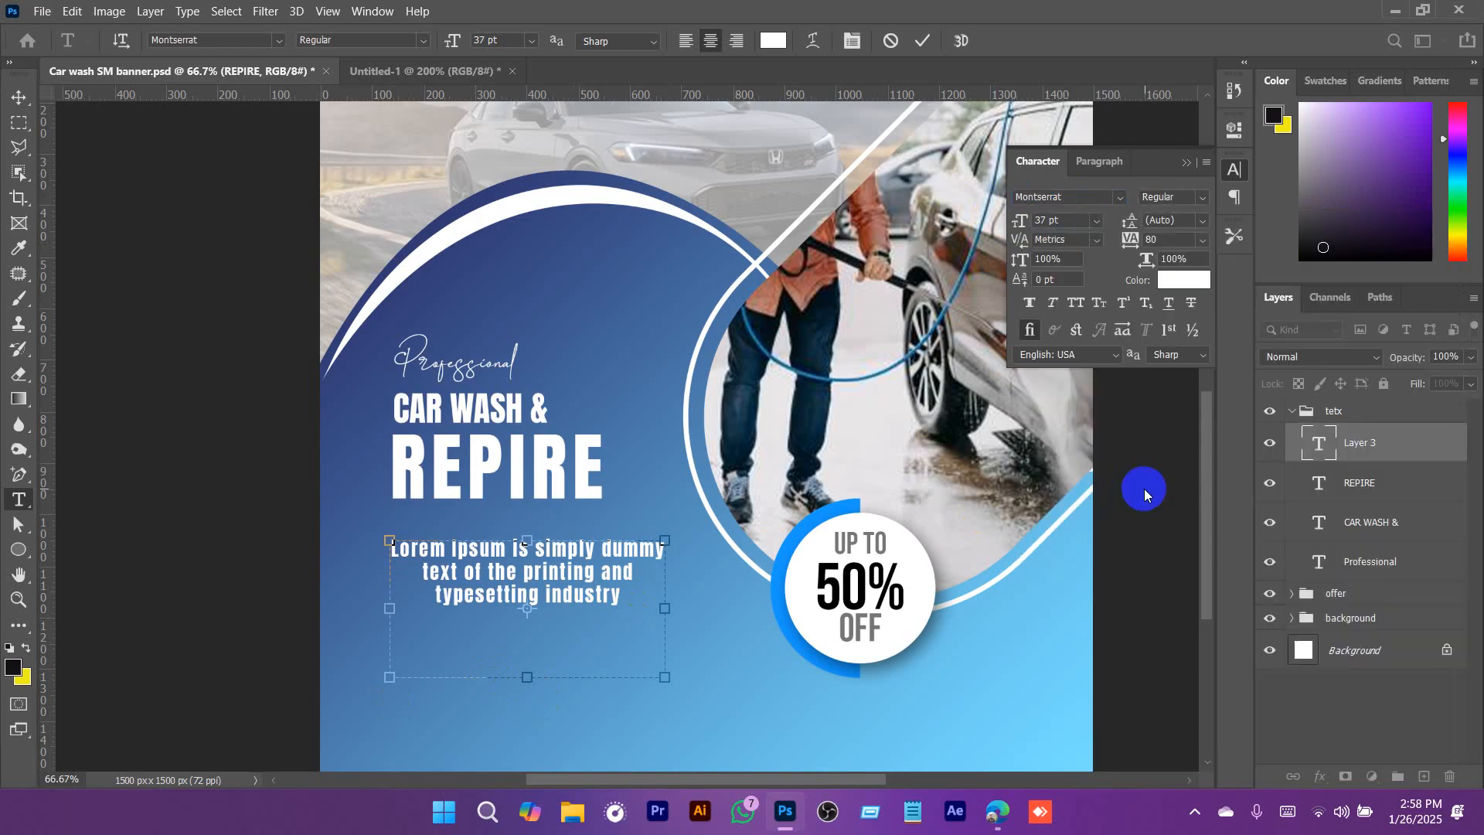
# Set the font of the whole Lorem Ipsum paragraph to Montserrat Regular.
pyautogui.click(591, 580)
pyautogui.hotkey('ctrl', 'a')
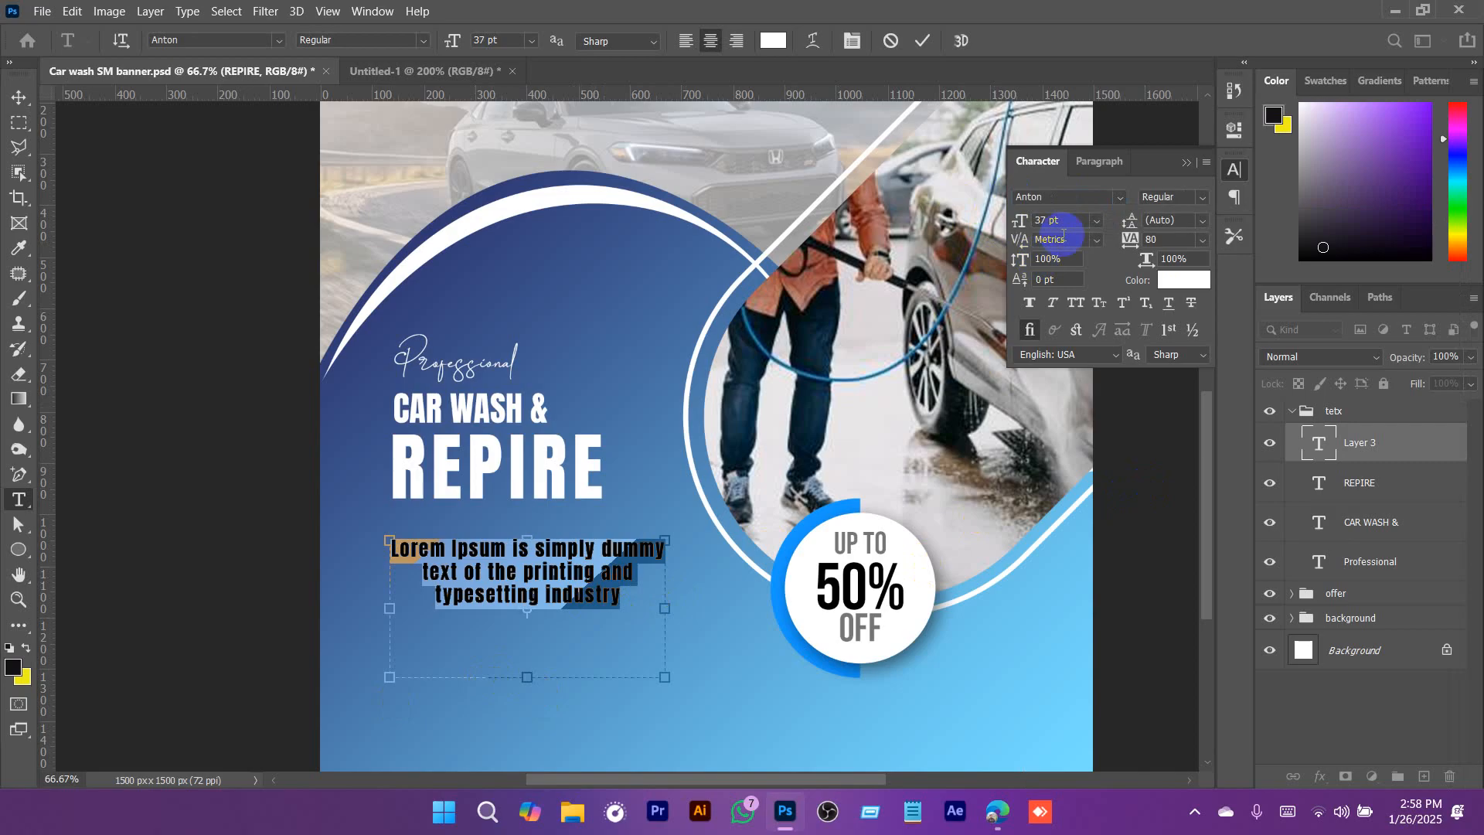
pyautogui.write('mont')
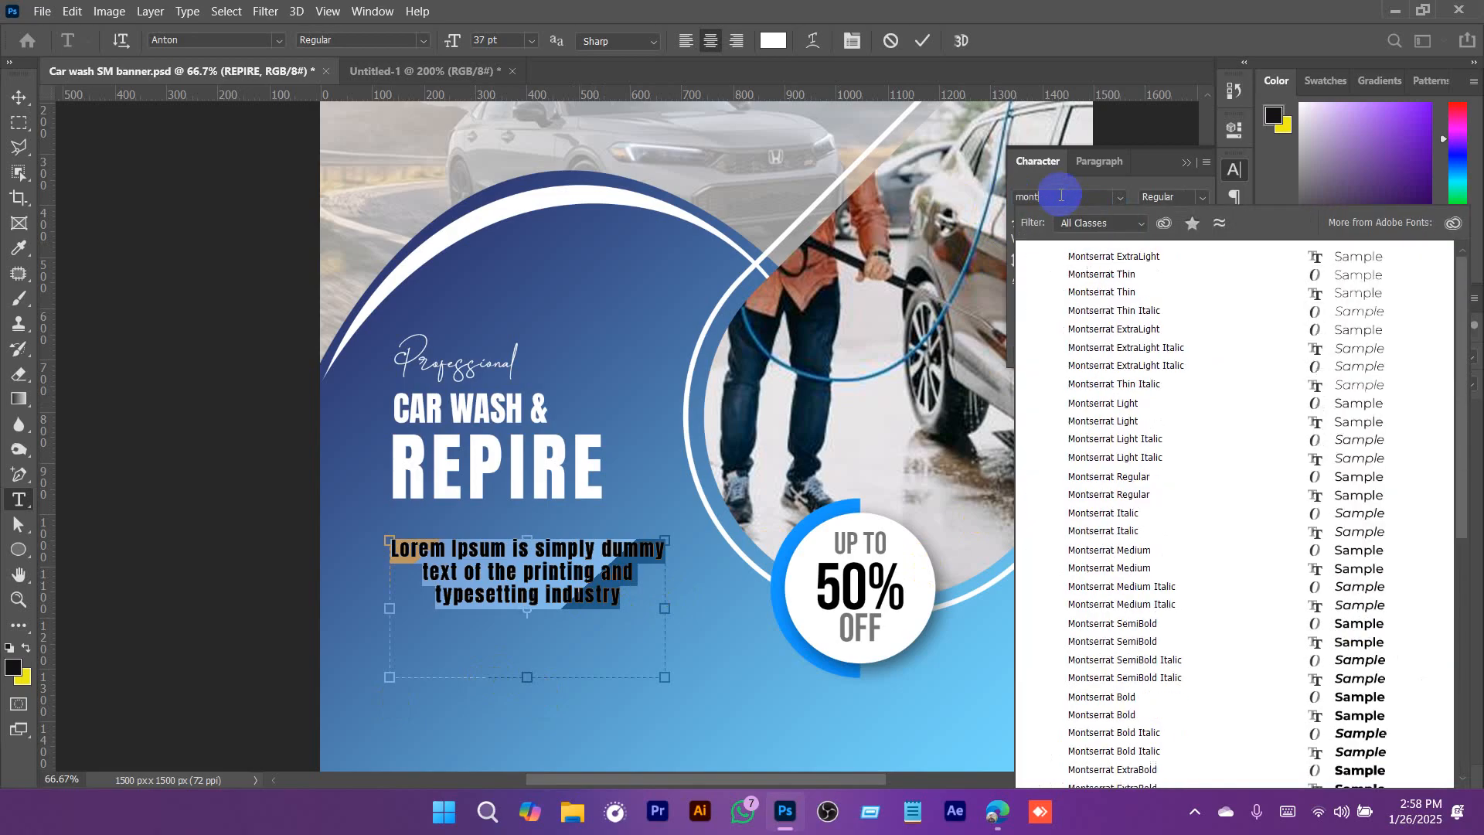
pyautogui.click(1146, 476)
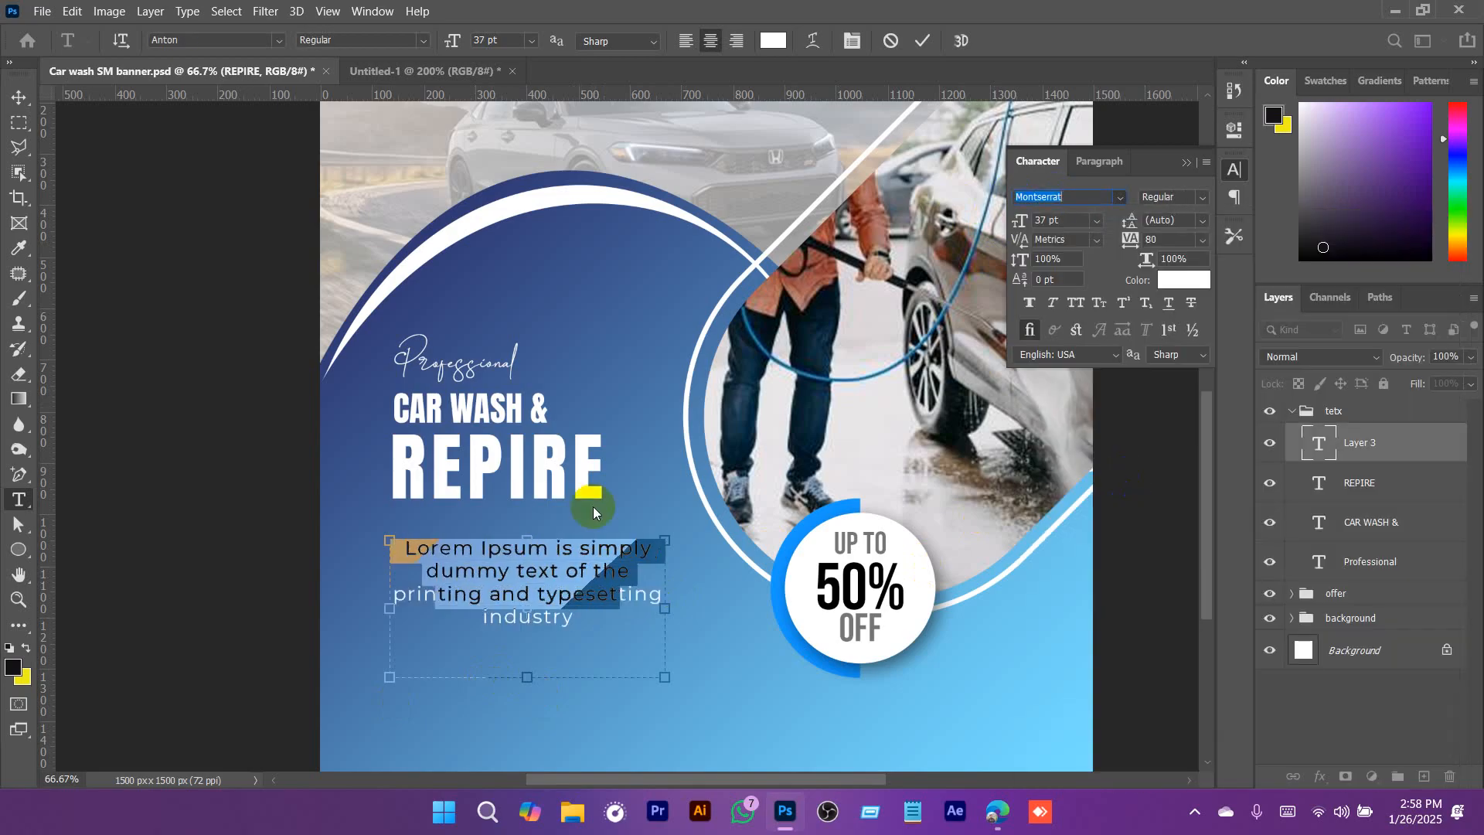
# Left-align the Lorem Ipsum paragraph and move it up directly beneath "REPIRE", keeping their left edges aligned.
pyautogui.click(1100, 164)
pyautogui.click(1034, 205)
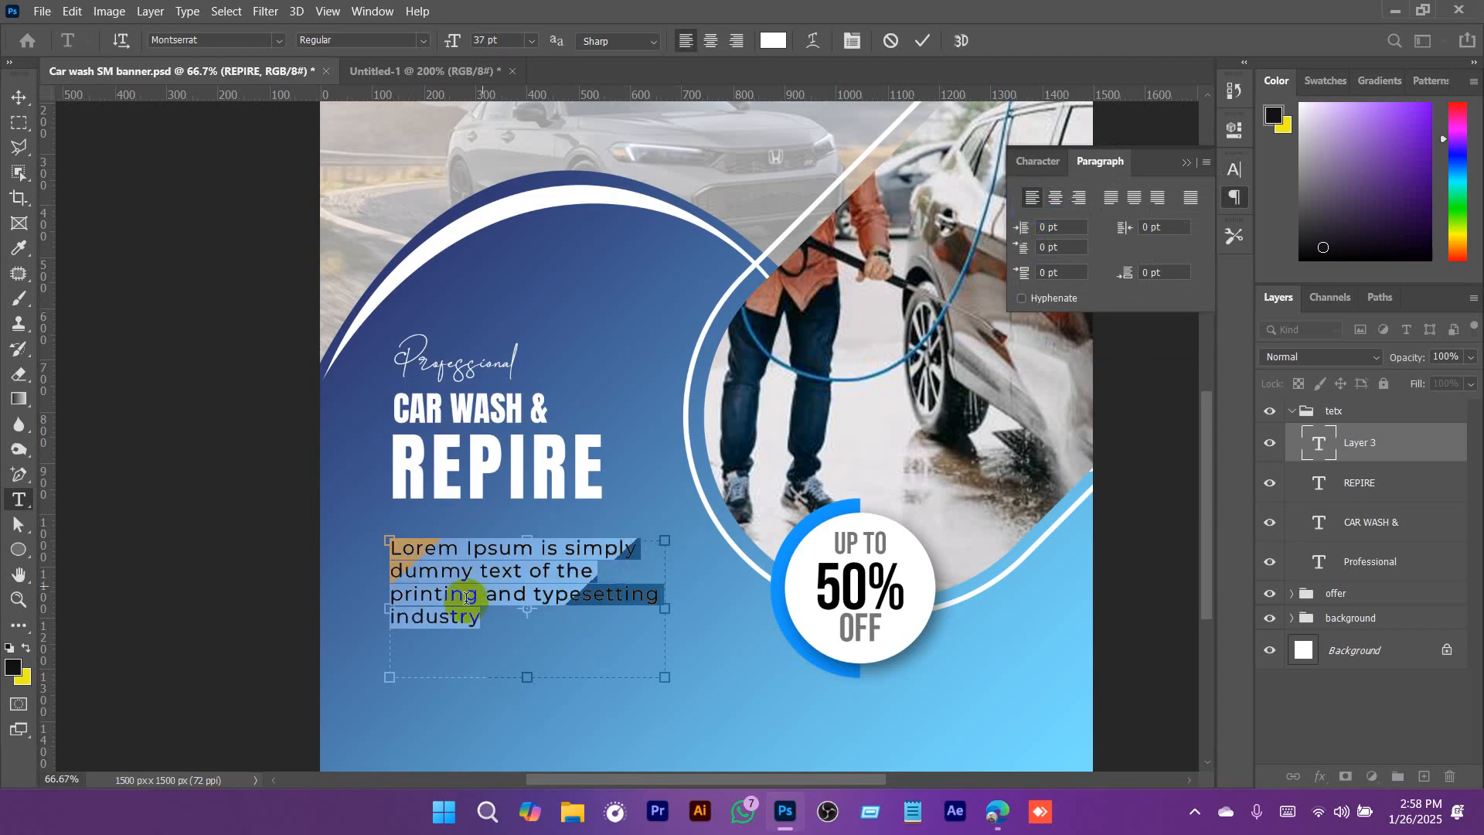
pyautogui.click(24, 97)
pyautogui.moveTo(531, 600); pyautogui.dragTo(469, 565)
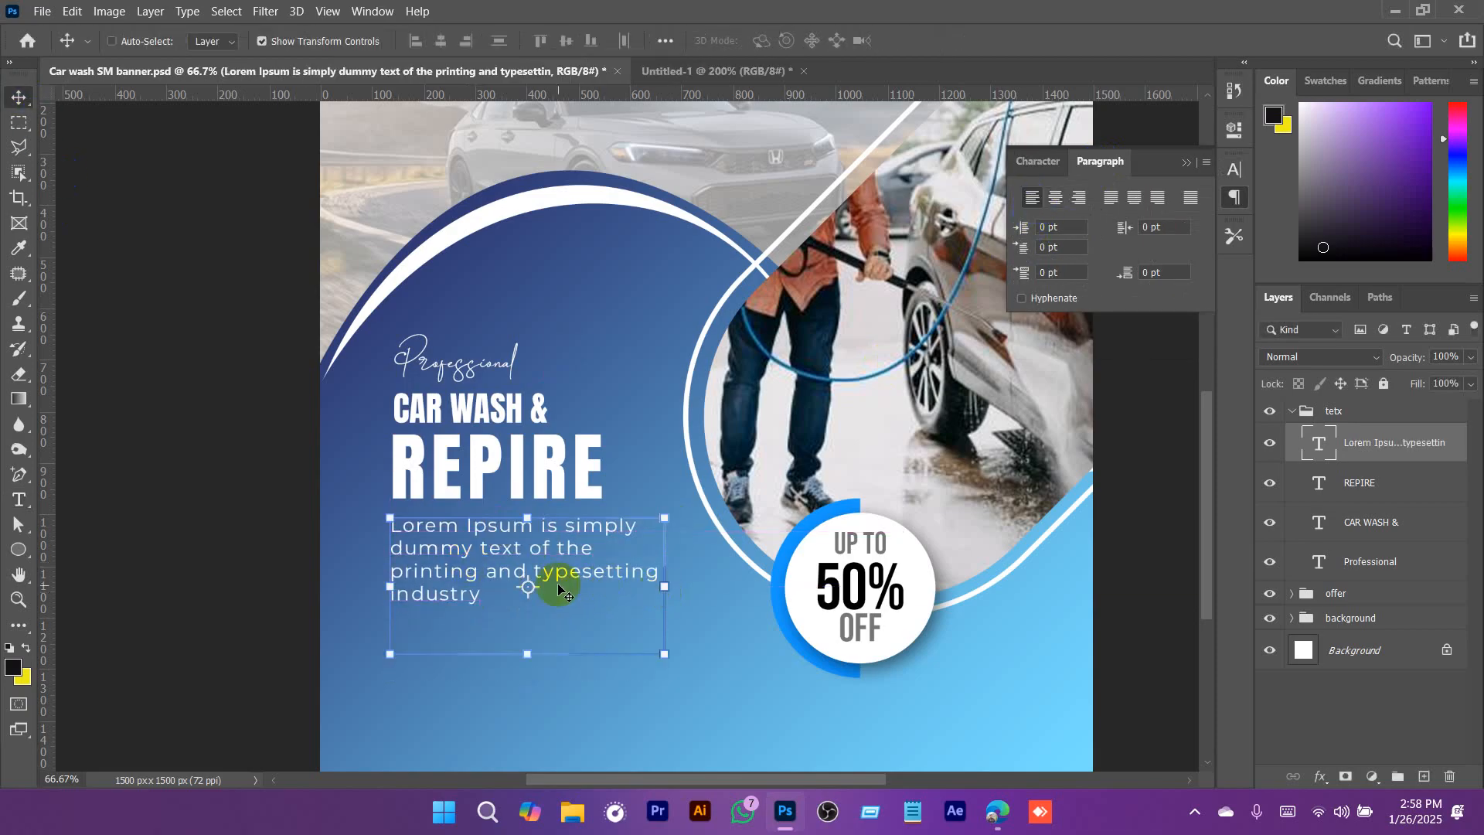
# Widen the Lorem Ipsum text box slightly and justify the whole paragraph with its last line left-aligned.
pyautogui.doubleClick(578, 572)
pyautogui.moveTo(665, 585); pyautogui.dragTo(684, 583)
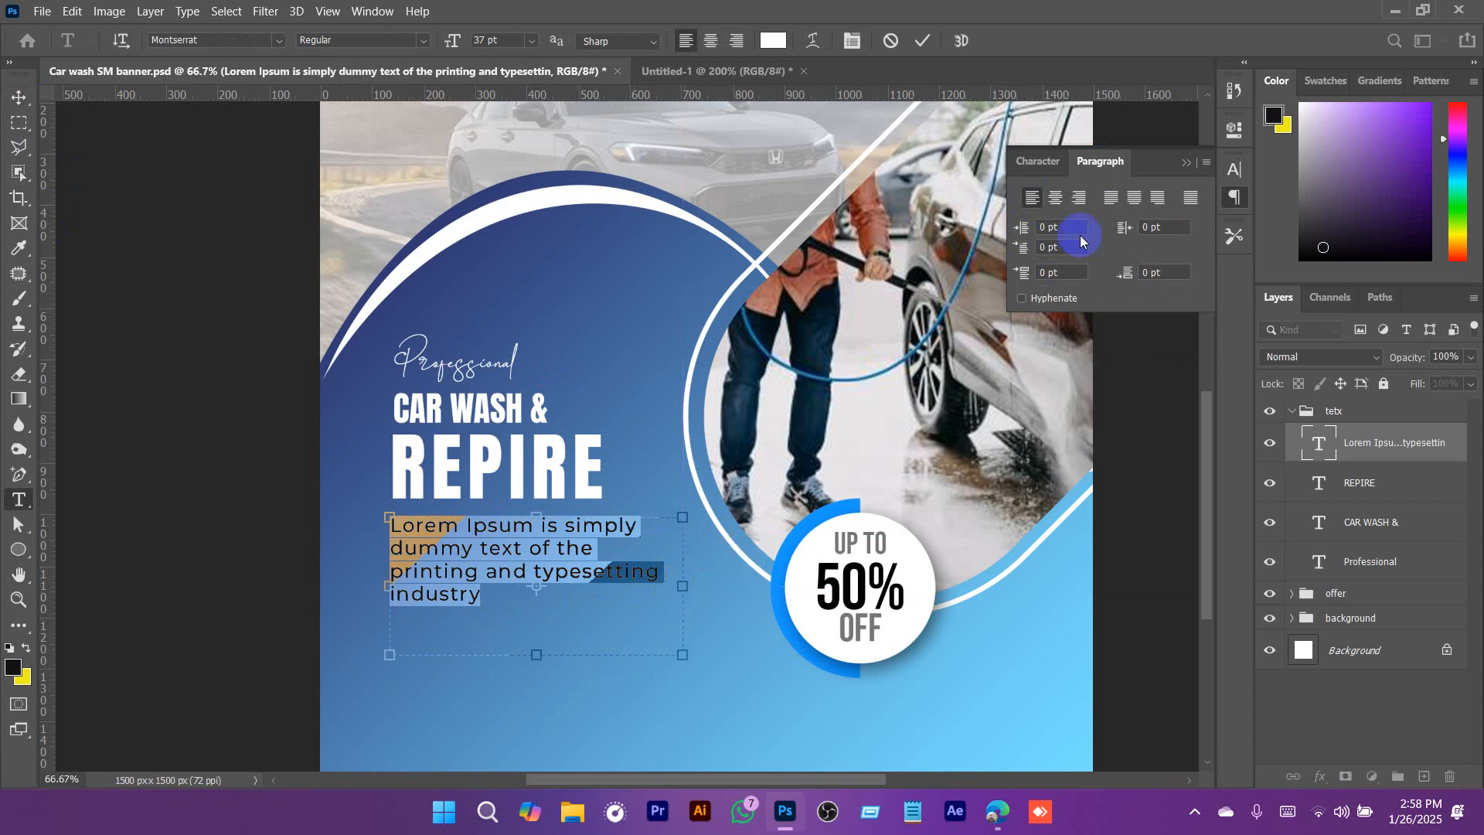
pyautogui.click(1120, 200)
pyautogui.click(20, 98)
pyautogui.click(923, 41)
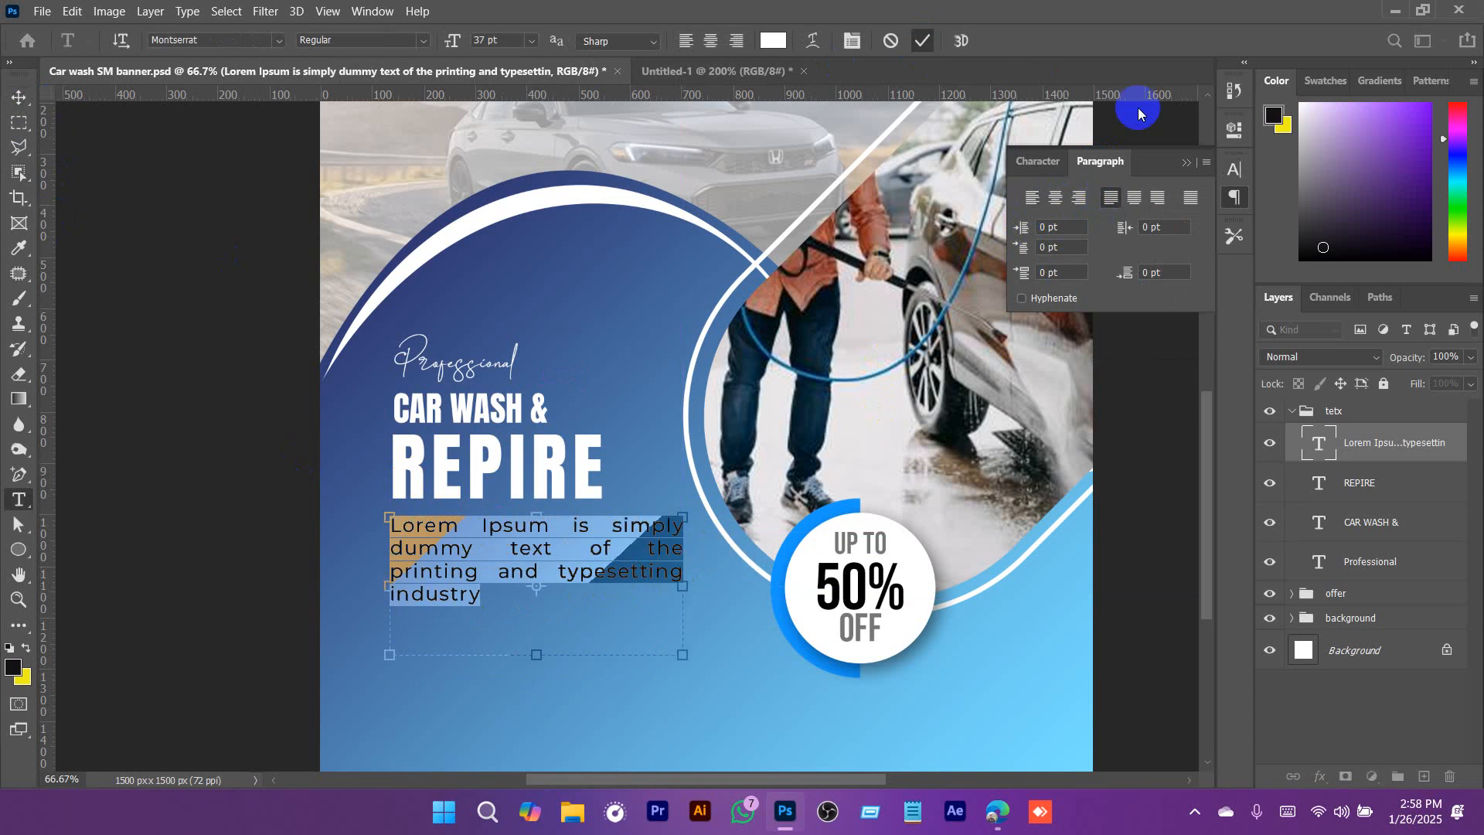
# Move the Lorem Ipsum paragraph slightly down to leave a gap beneath "REPIRE".
pyautogui.click(1187, 163)
pyautogui.moveTo(506, 546); pyautogui.dragTo(518, 553)
pyautogui.press('a')
pyautogui.scroll(-1, 577, 503)
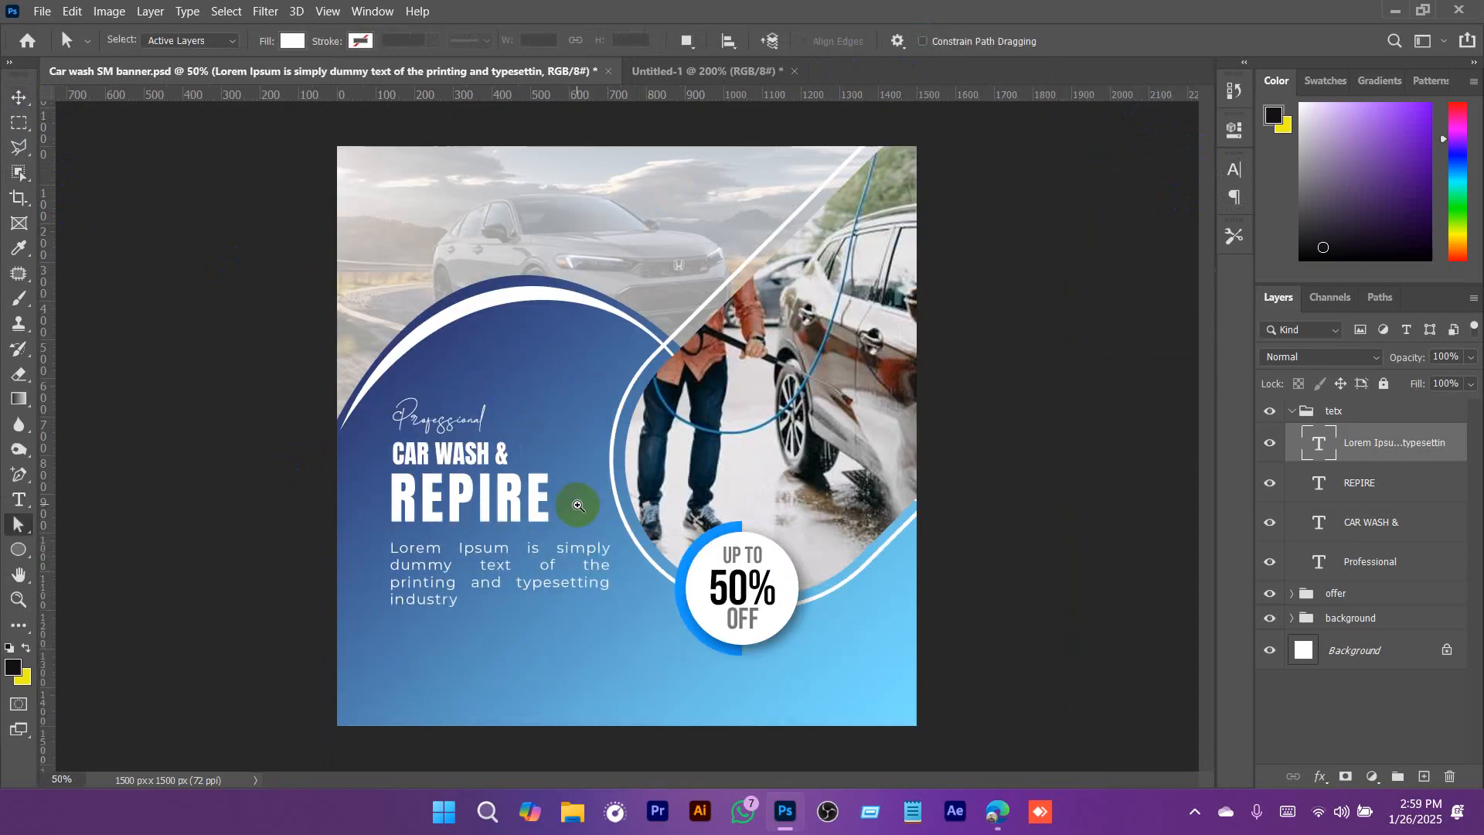
# Try leading of 24 pt and 75 pt on the whole Lorem Ipsum paragraph and restore it to Auto.
pyautogui.scroll(1, 577, 502)
pyautogui.press('t')
pyautogui.click(479, 591)
pyautogui.hotkey('ctrl', 'a')
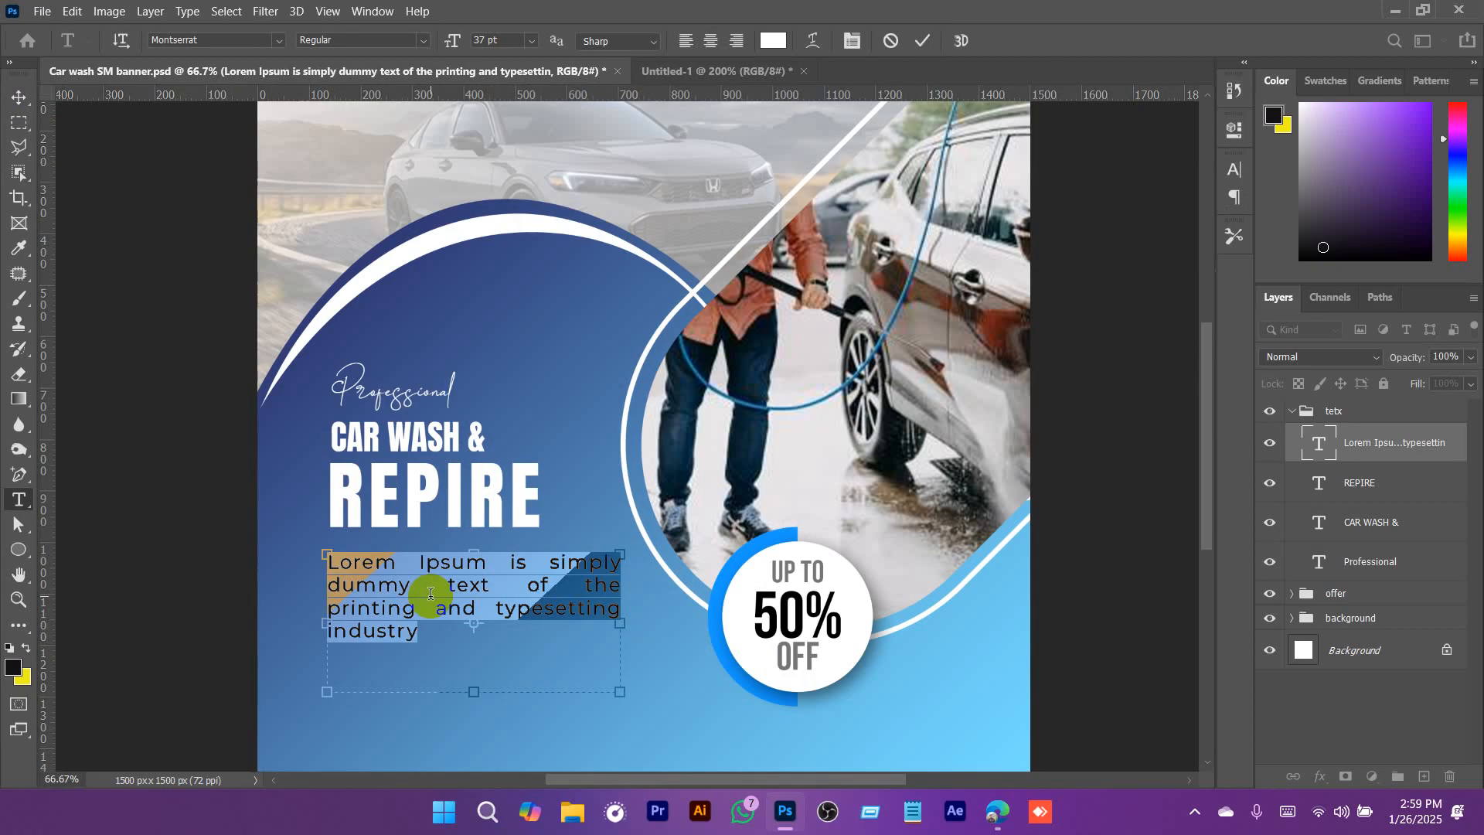
pyautogui.click(1235, 169)
pyautogui.click(1196, 225)
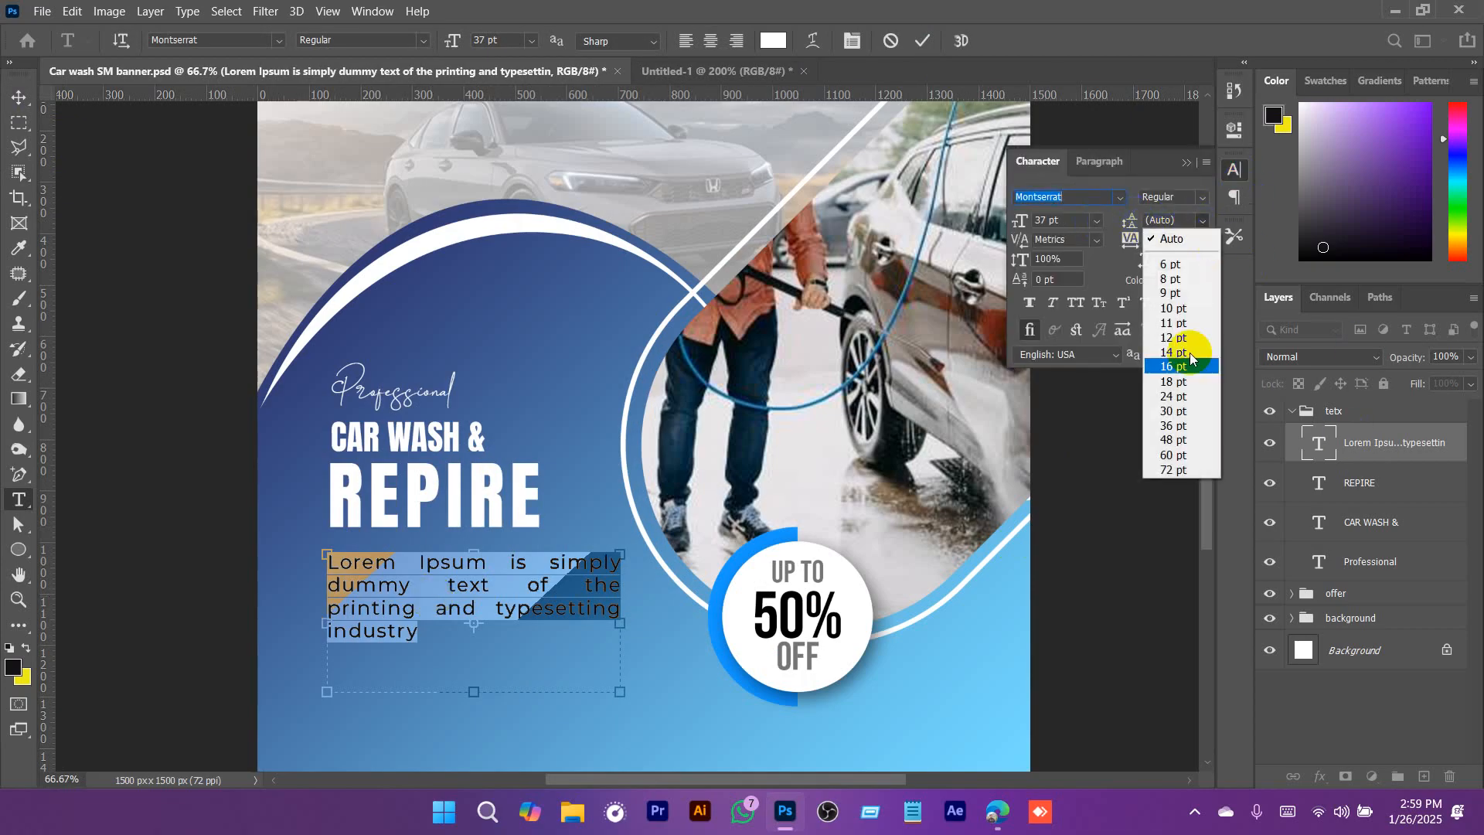
pyautogui.click(1171, 396)
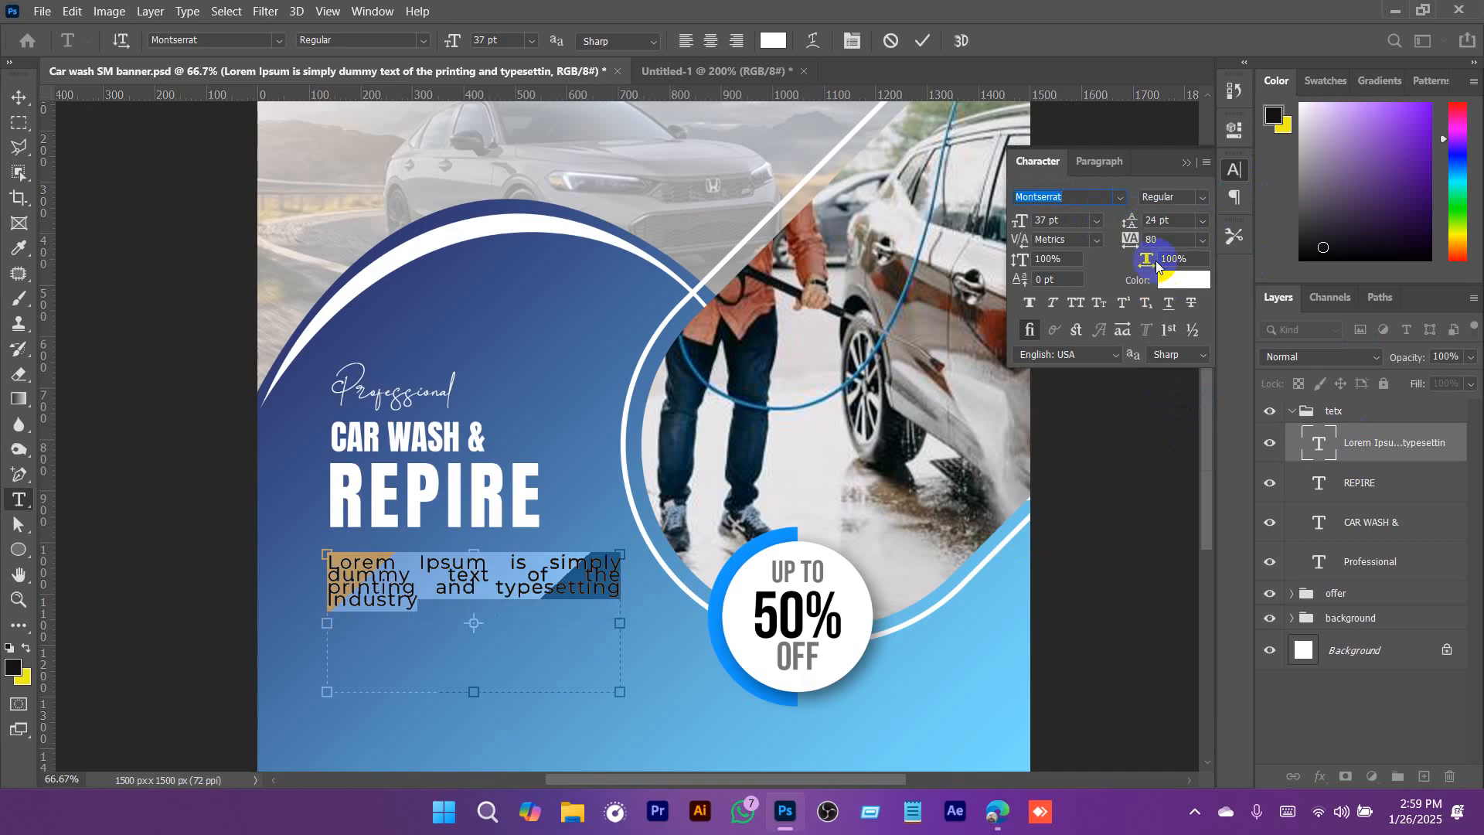
pyautogui.moveTo(1128, 221); pyautogui.dragTo(1188, 223)
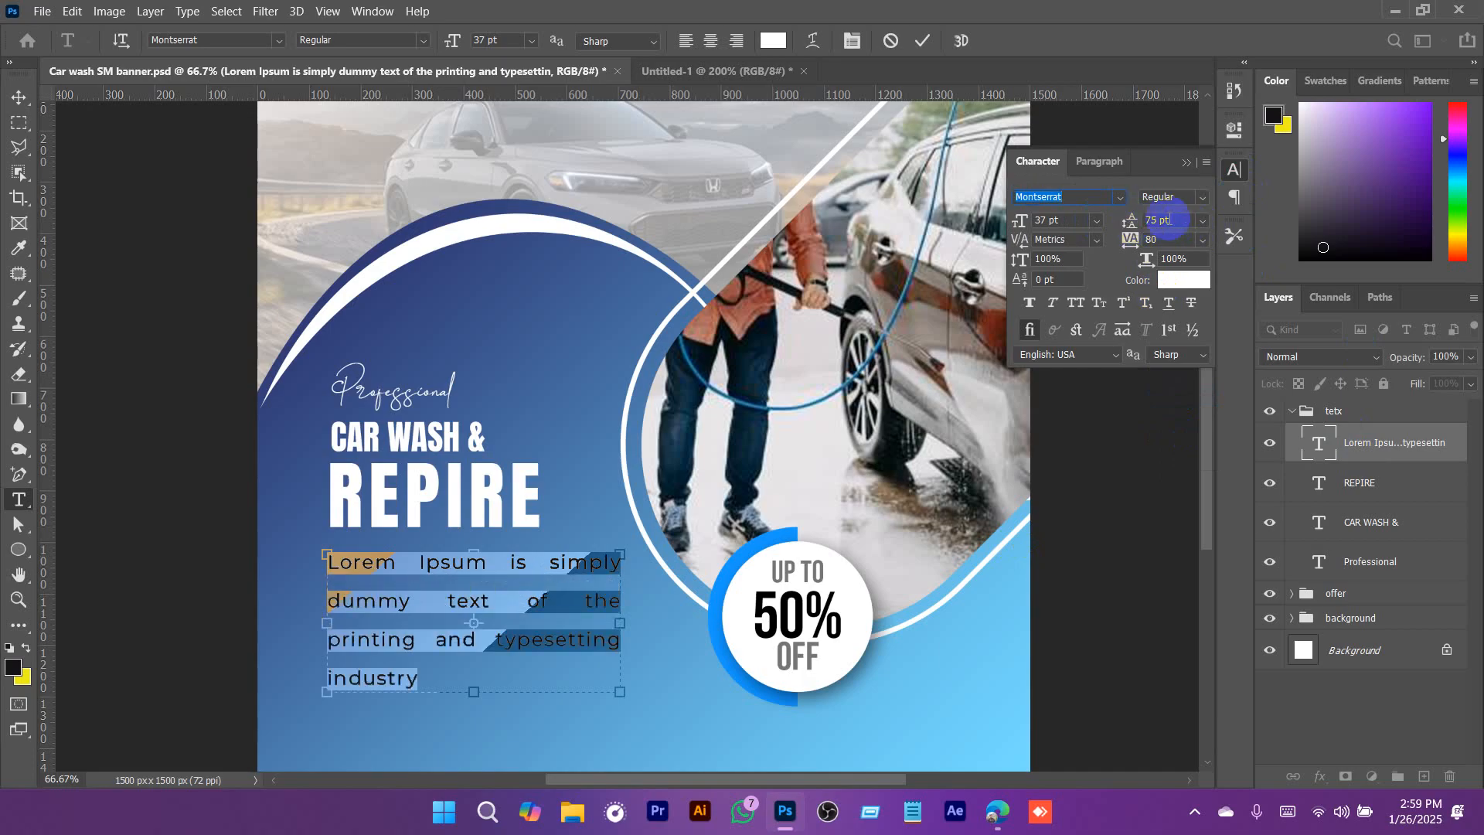
pyautogui.click(1200, 222)
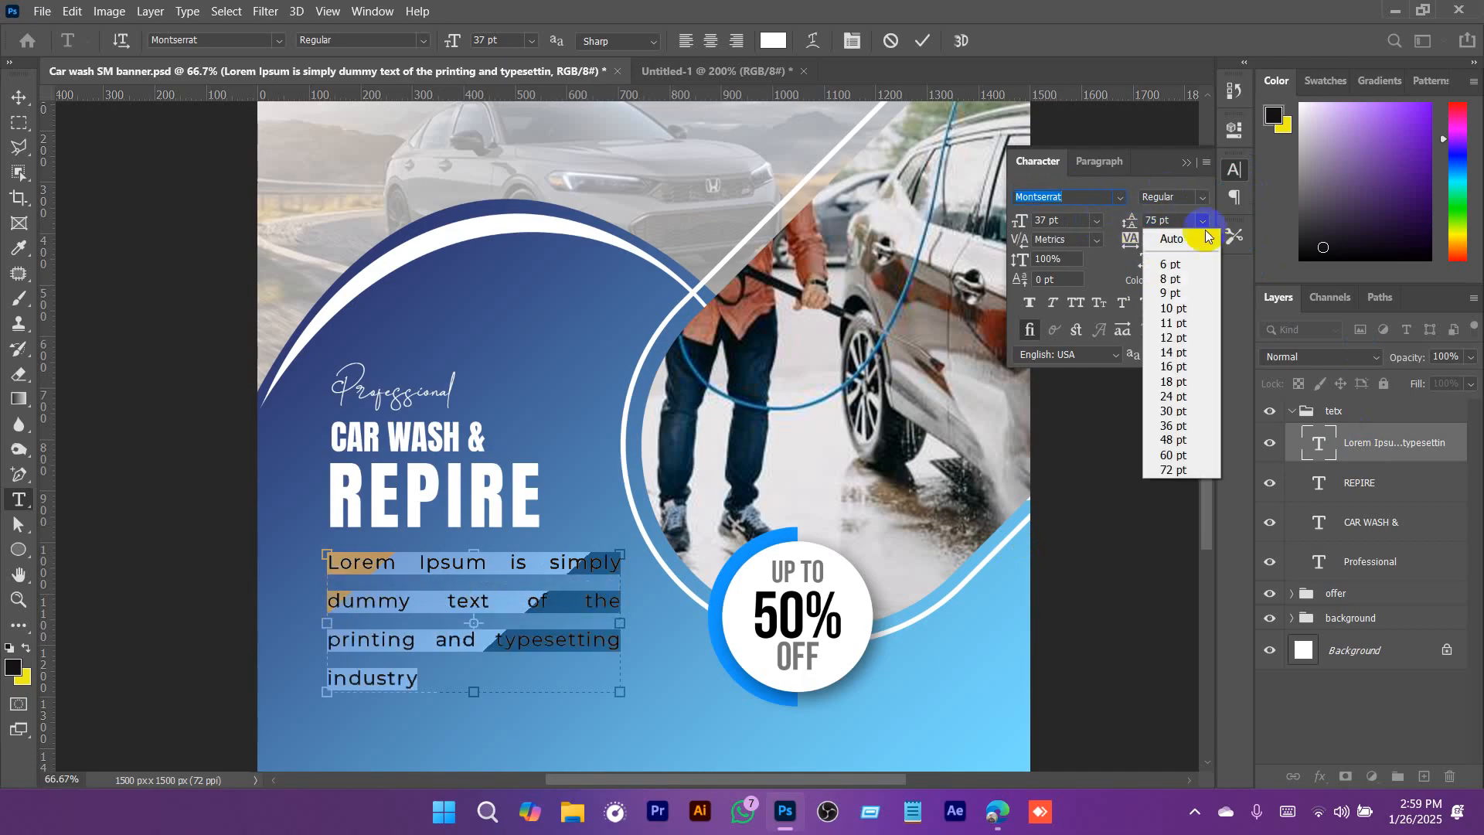
pyautogui.click(1172, 239)
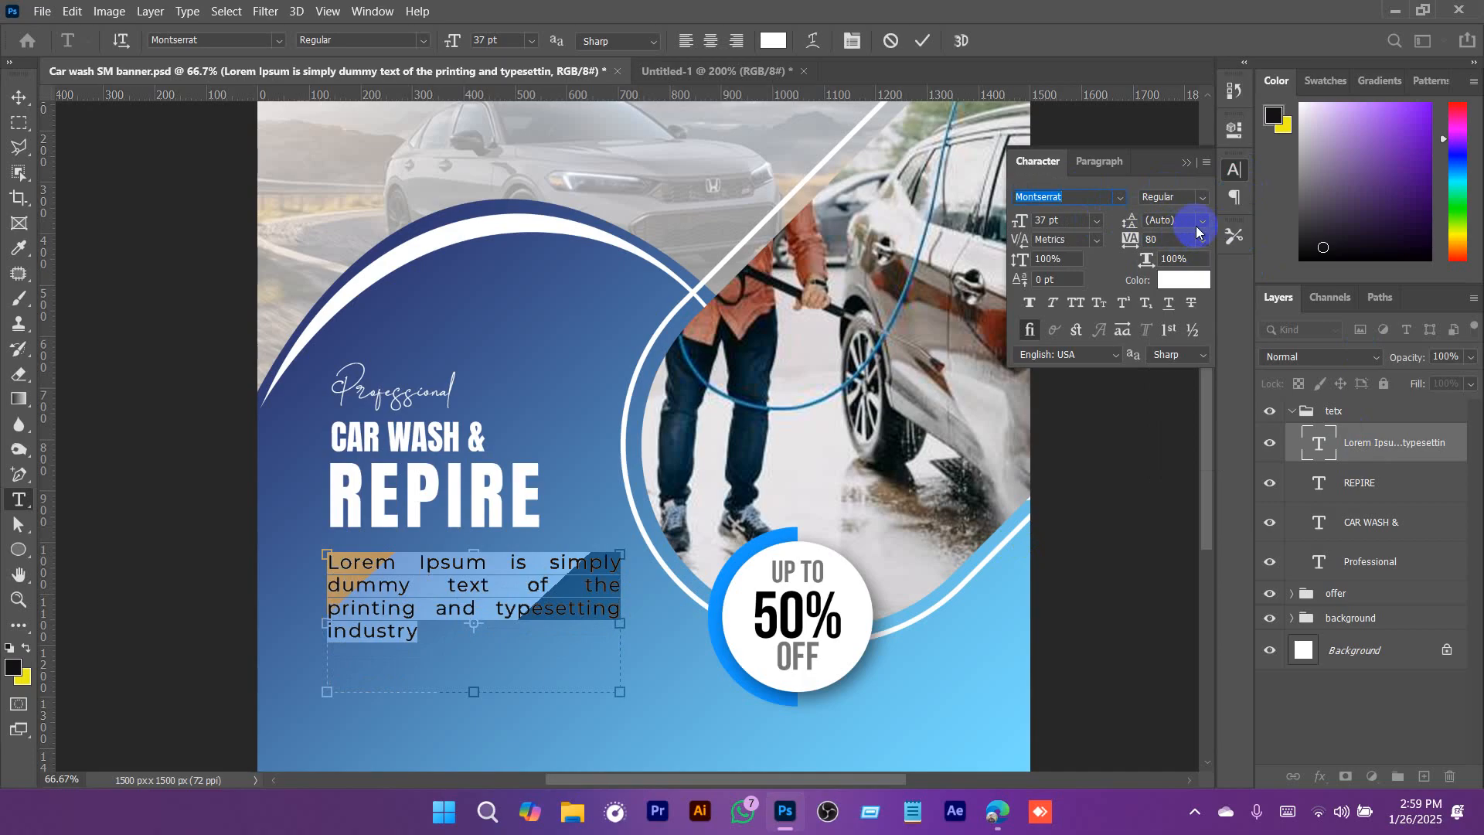
pyautogui.click(1202, 222)
pyautogui.click(1201, 220)
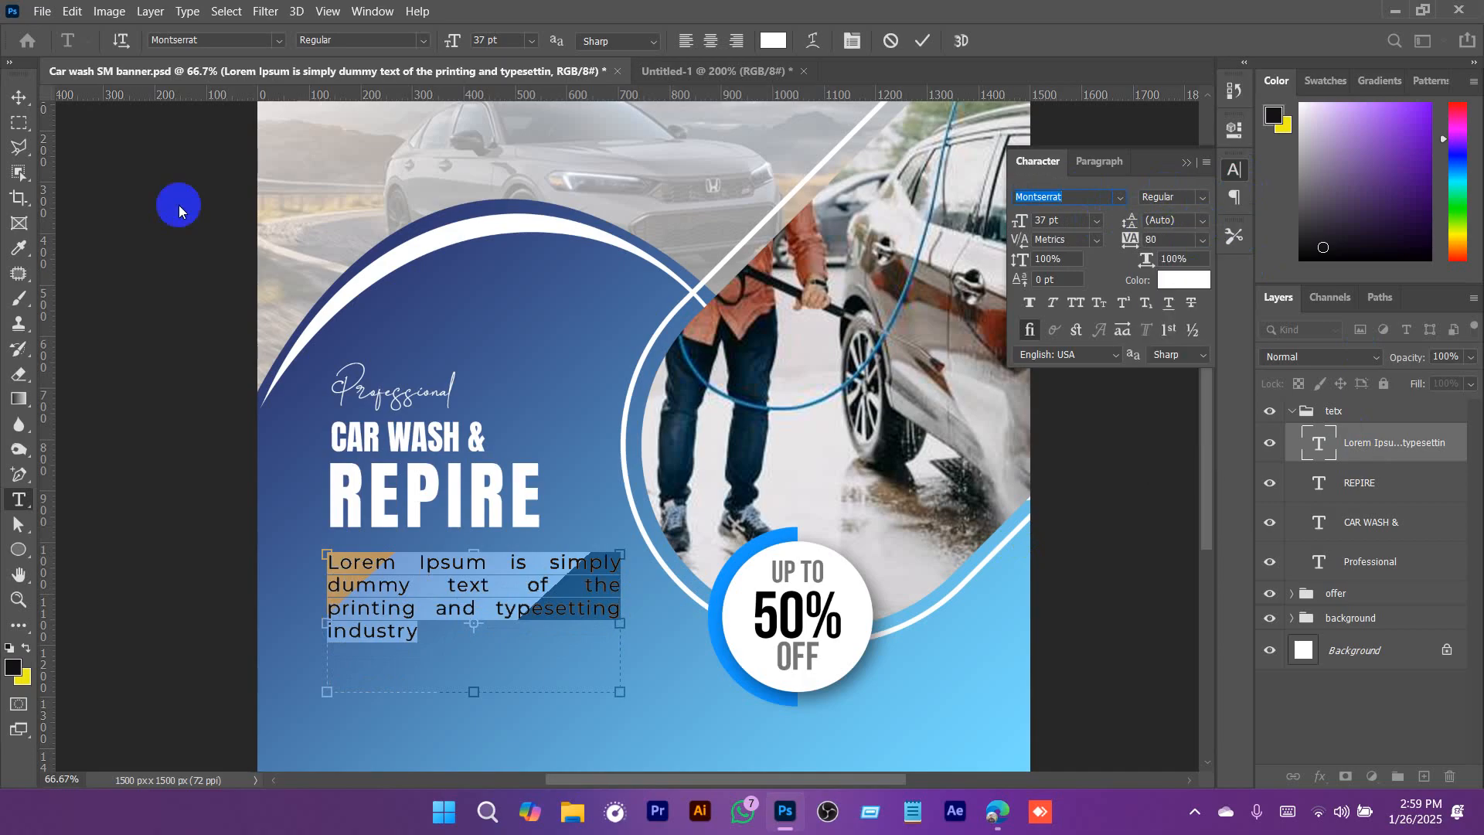
pyautogui.click(17, 94)
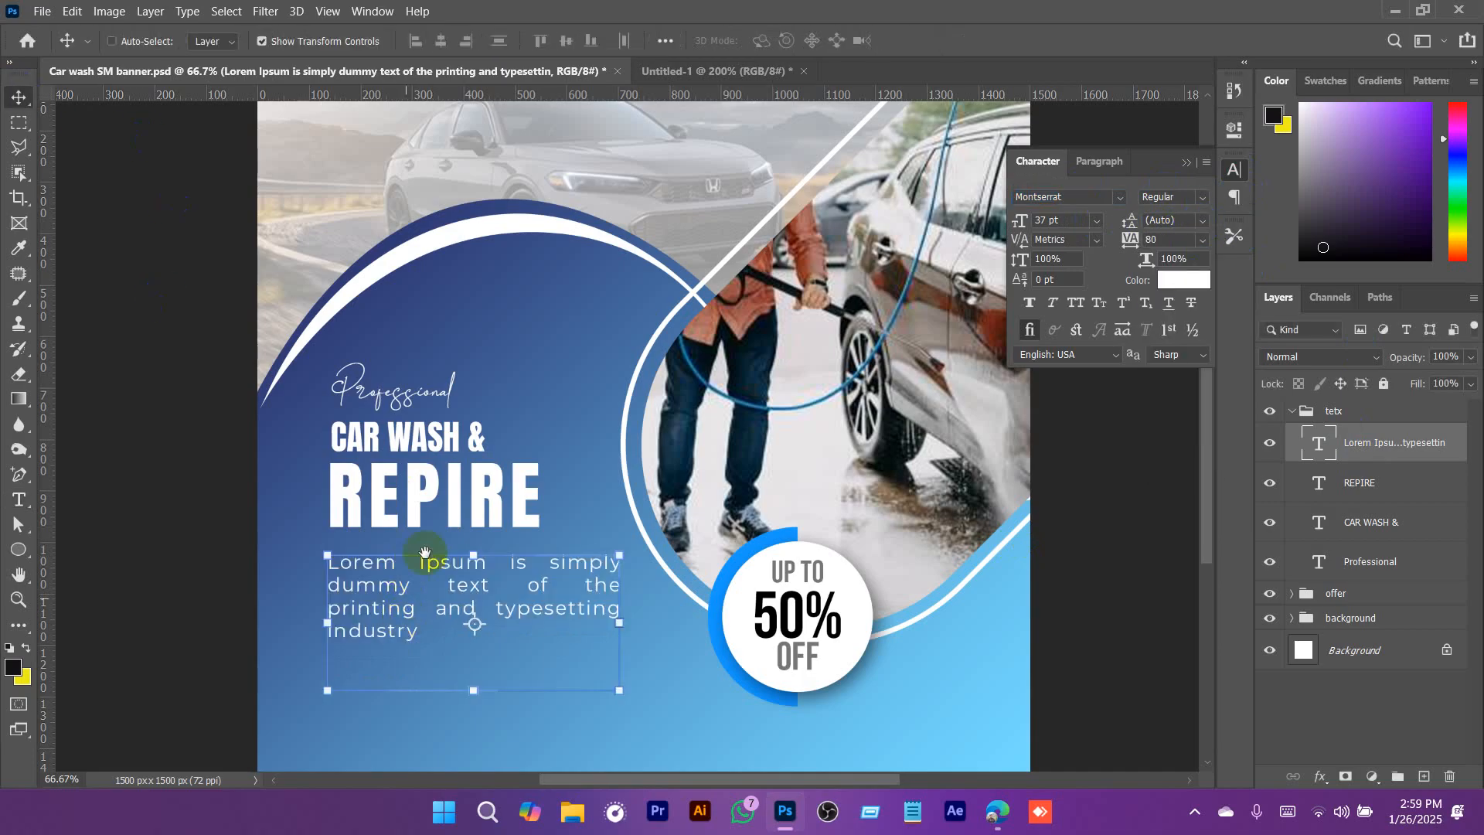
# Check the reference design for the elements beneath its paragraph and return to the car wash banner.
pyautogui.scroll(-3, 424, 552)
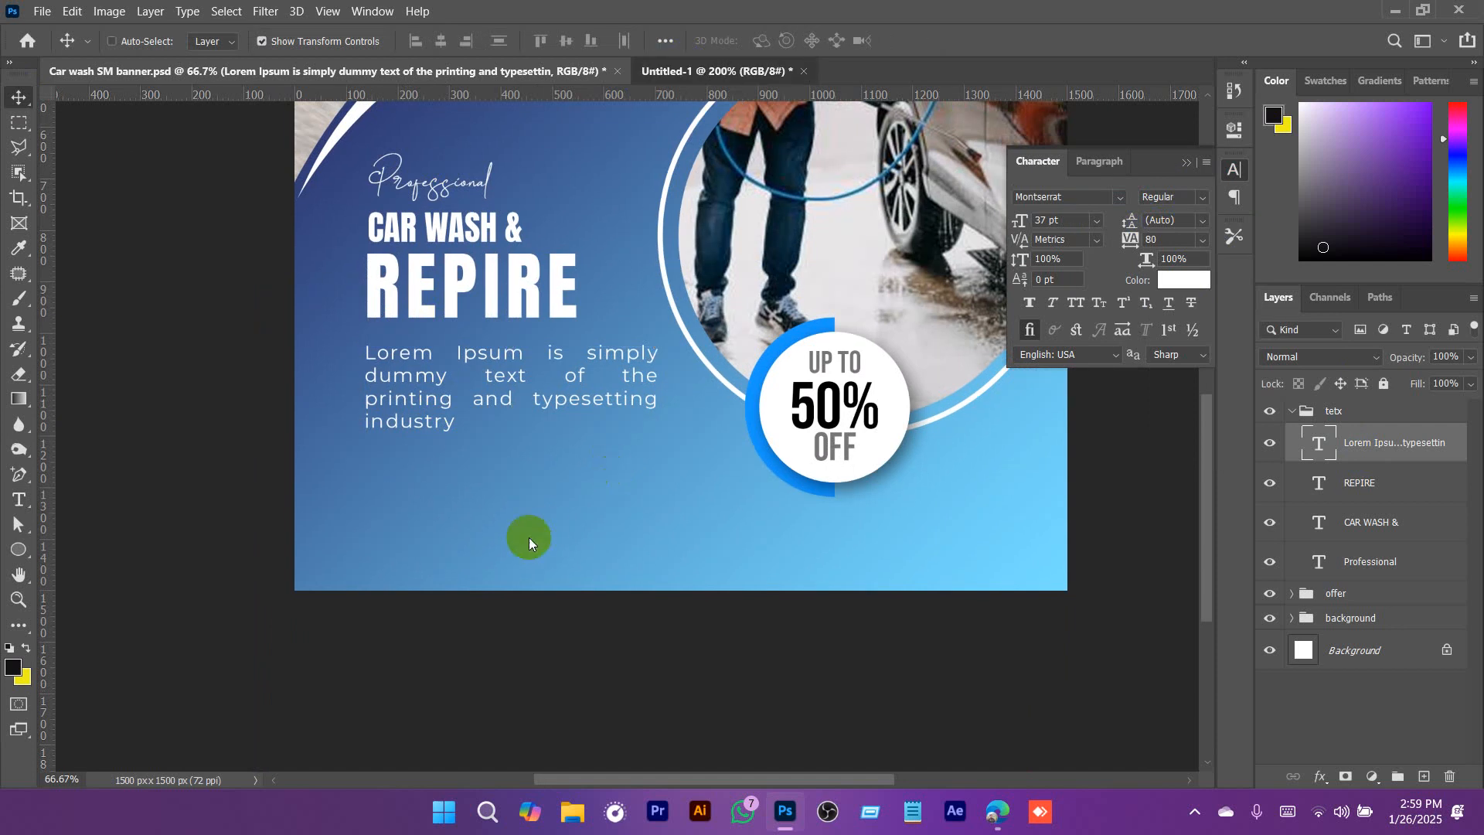
pyautogui.hotkey('ctrl', 'Tab')
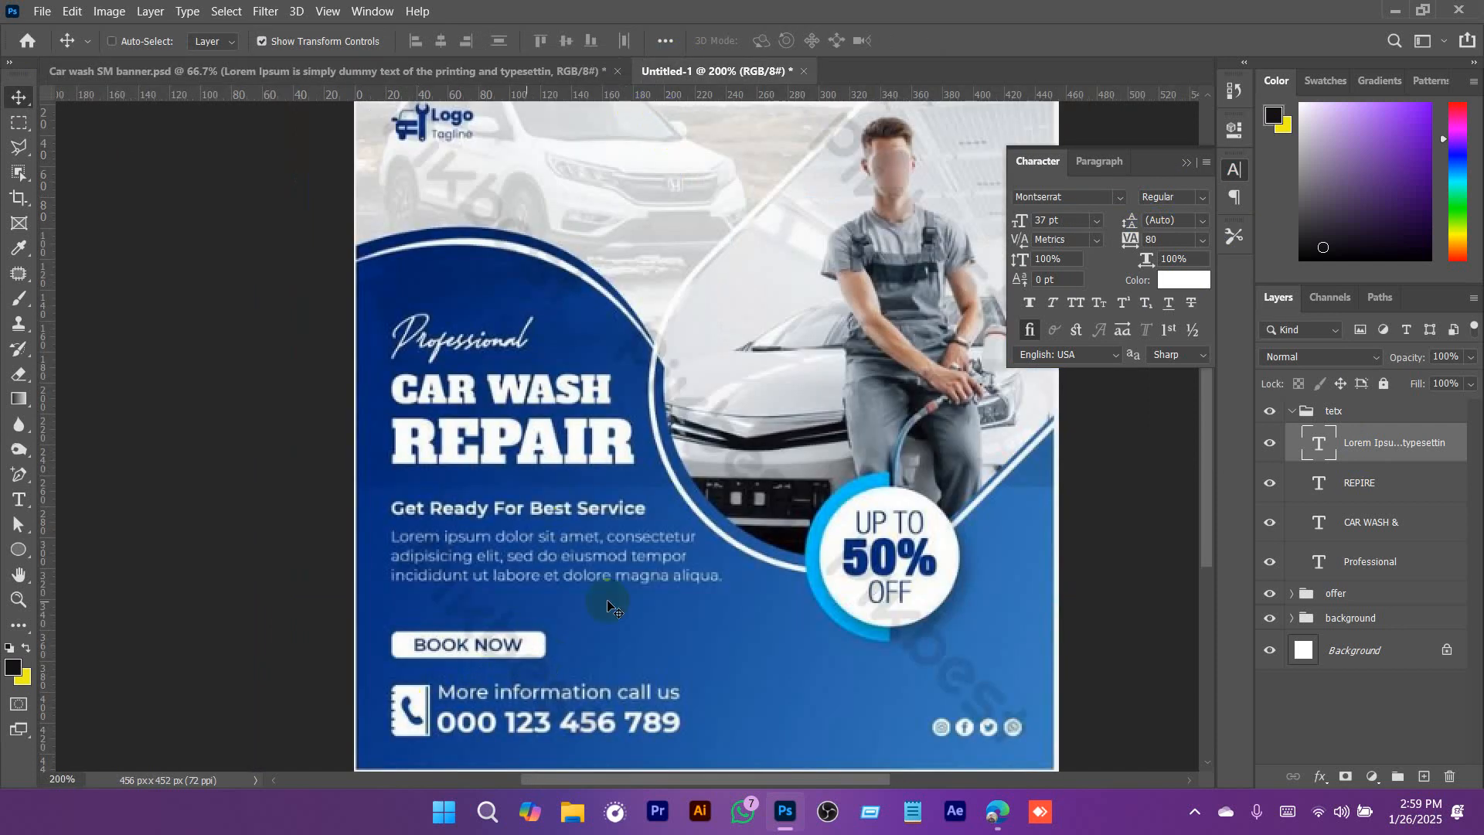
pyautogui.click(266, 73)
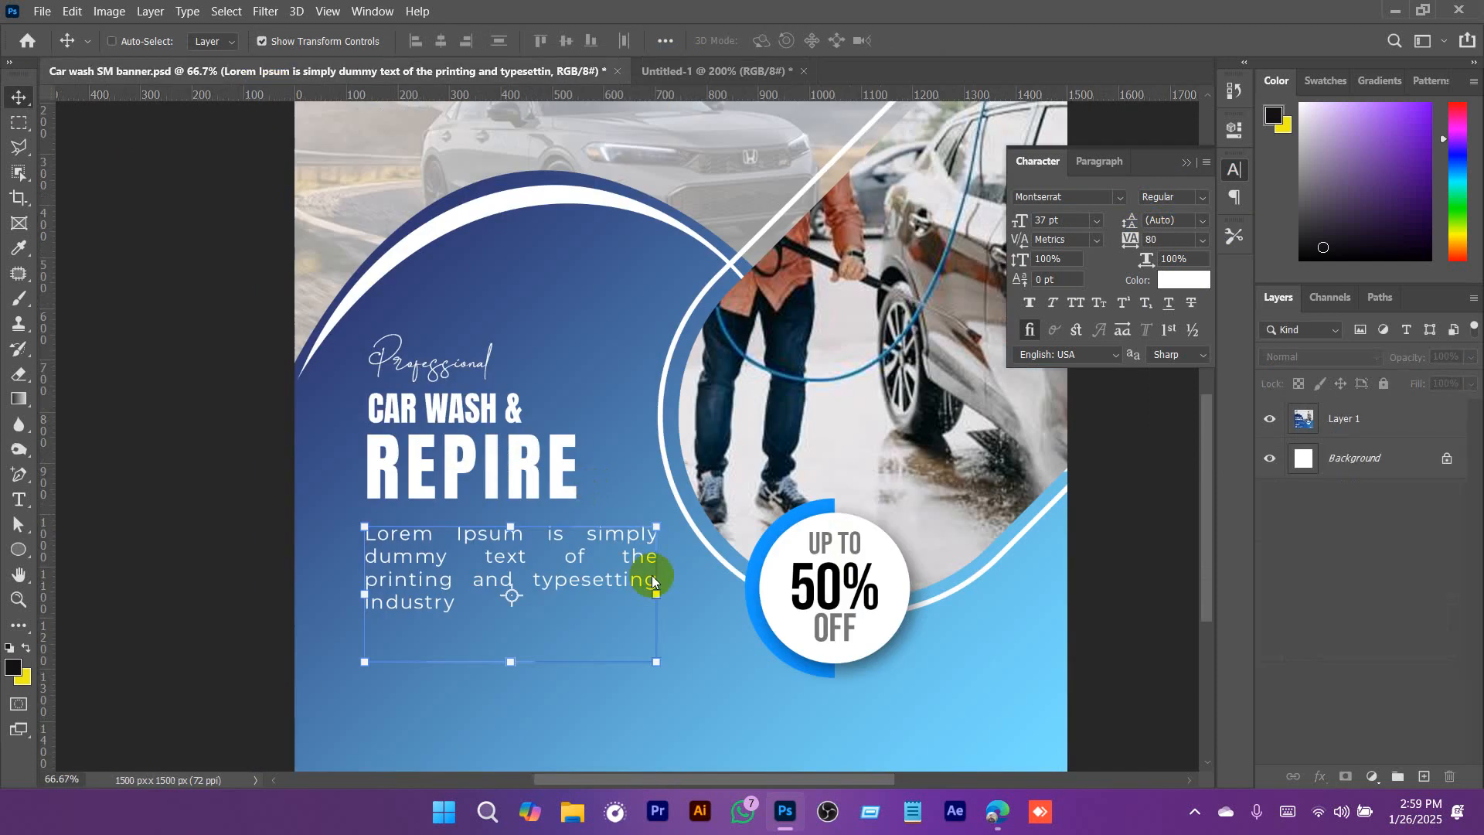
pyautogui.scroll(-3, 549, 640)
pyautogui.press('a')
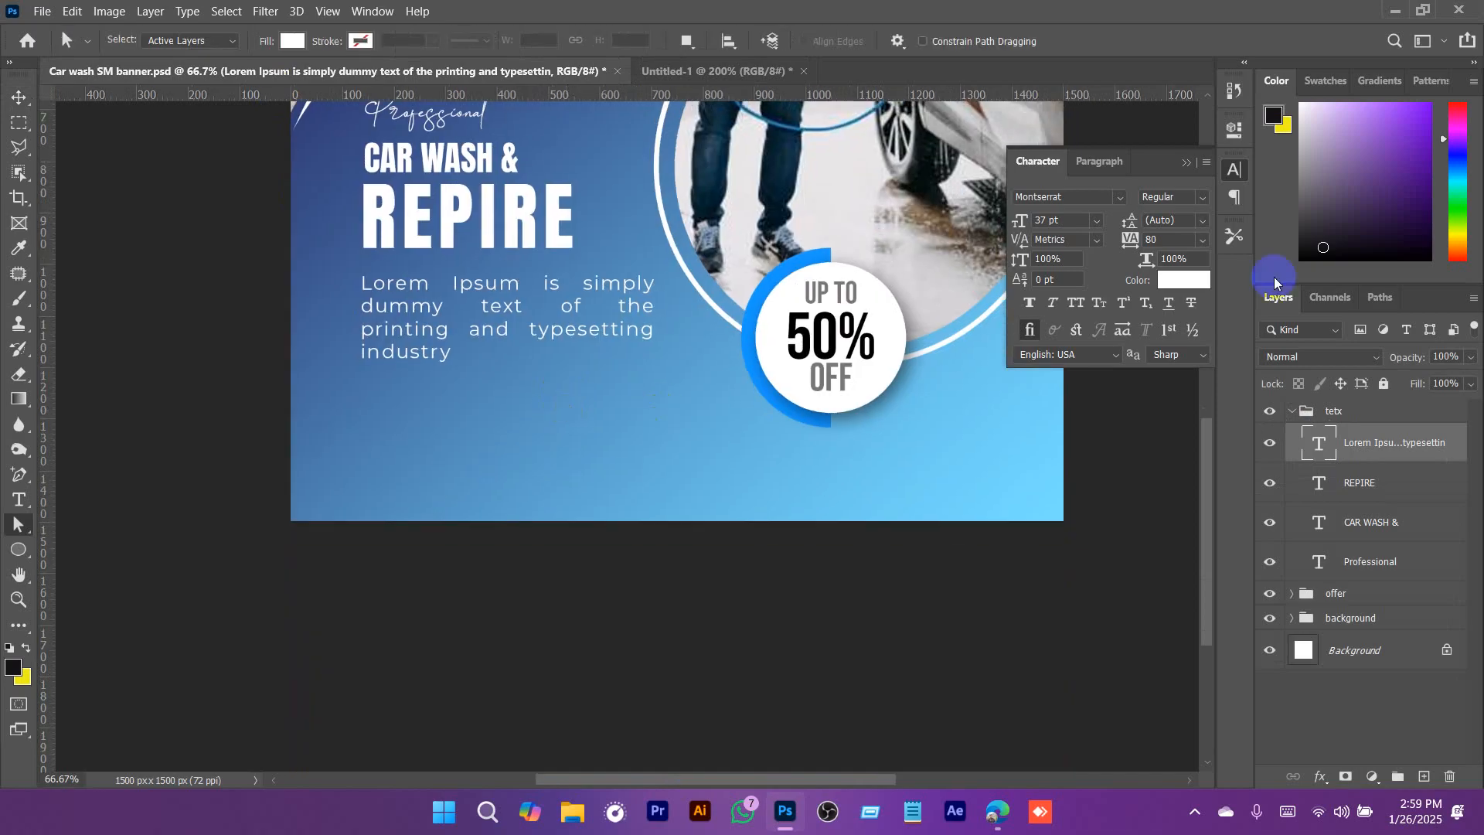
pyautogui.click(1188, 165)
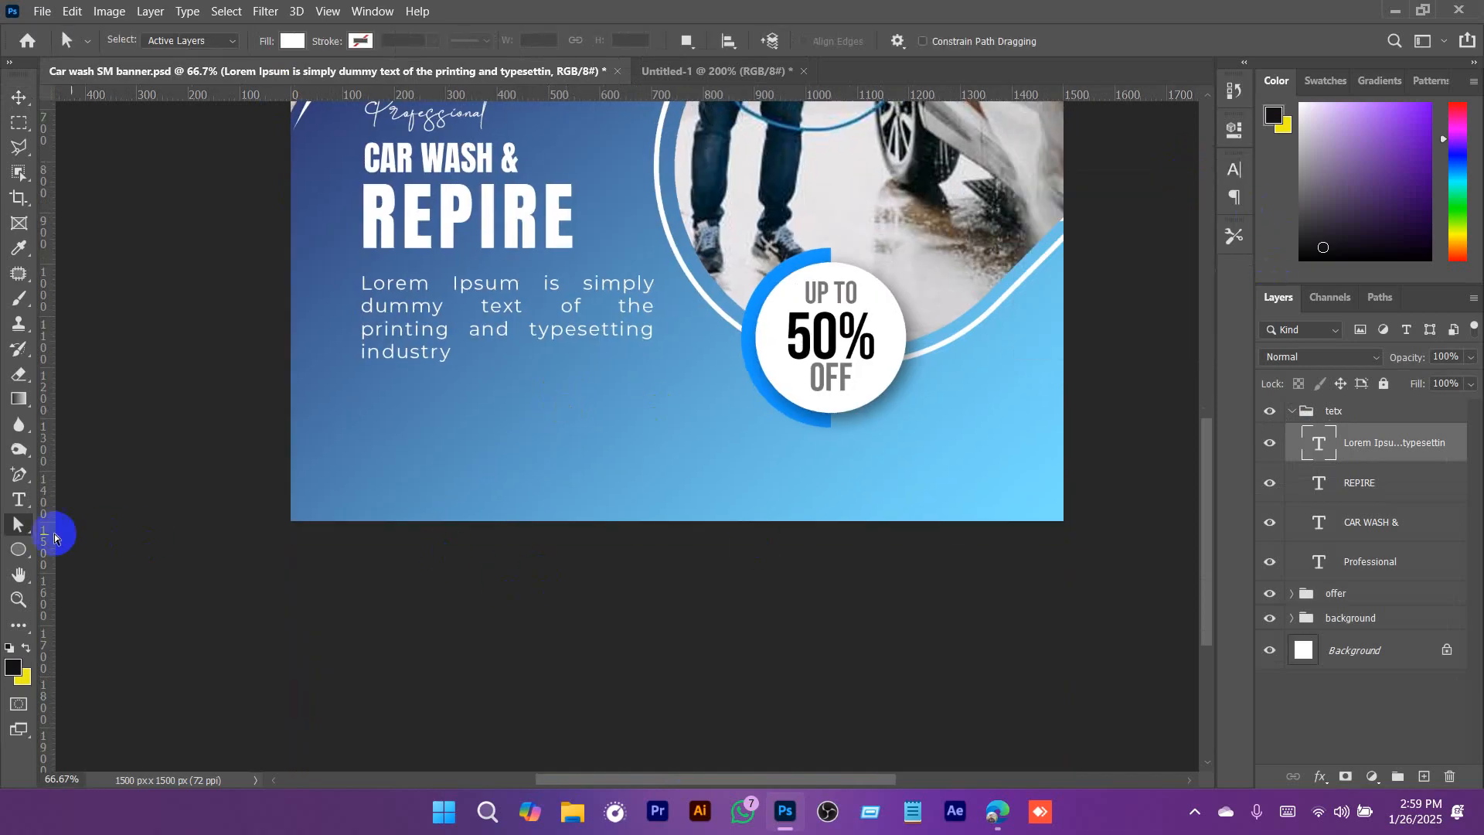
# Create a top-level layer group named "button" and draw a black rectangle about 303 × 76 px in it beneath the paragraph.
pyautogui.click(19, 549)
pyautogui.click(107, 549)
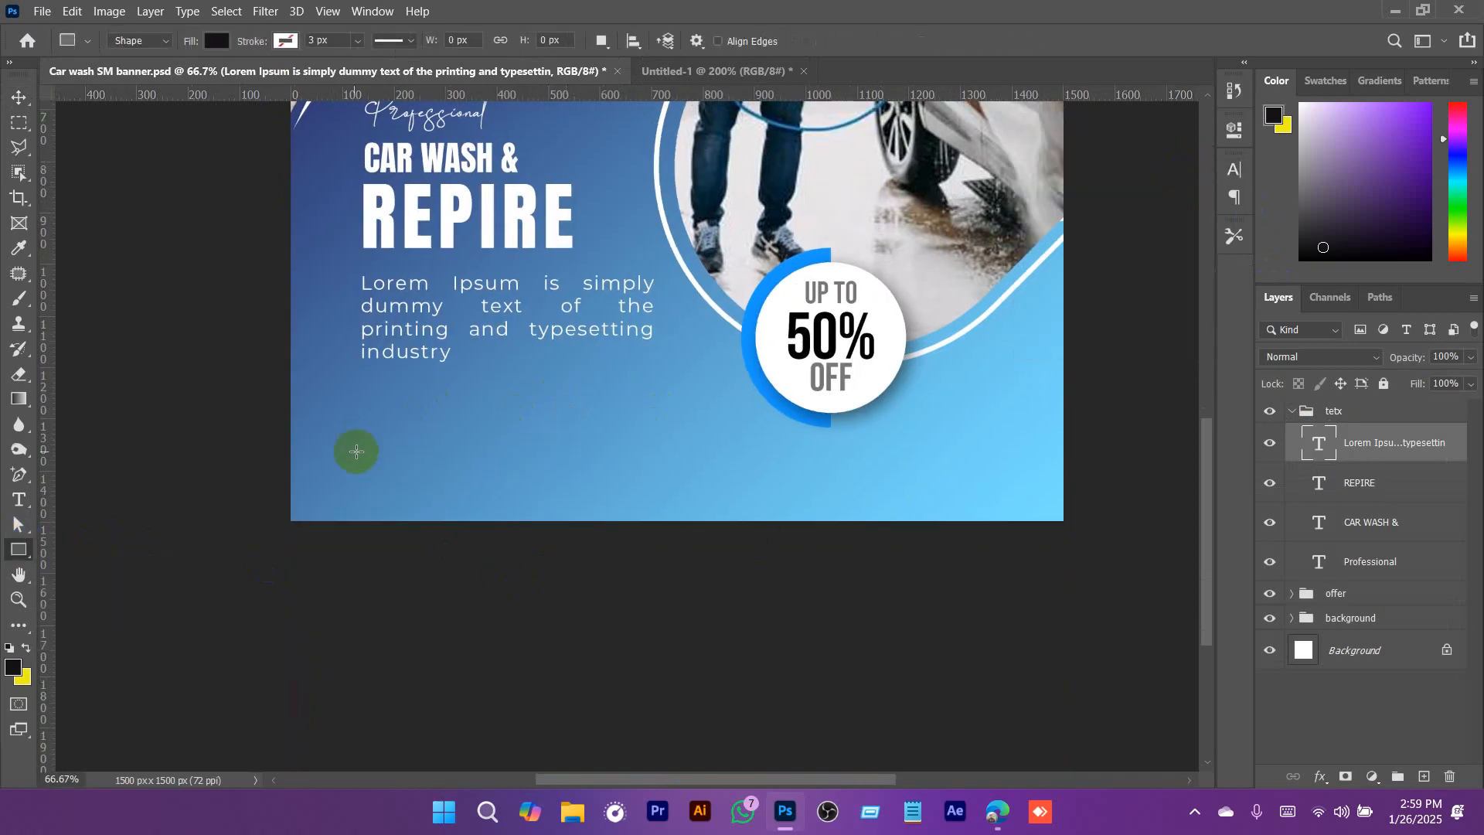
pyautogui.click(1292, 410)
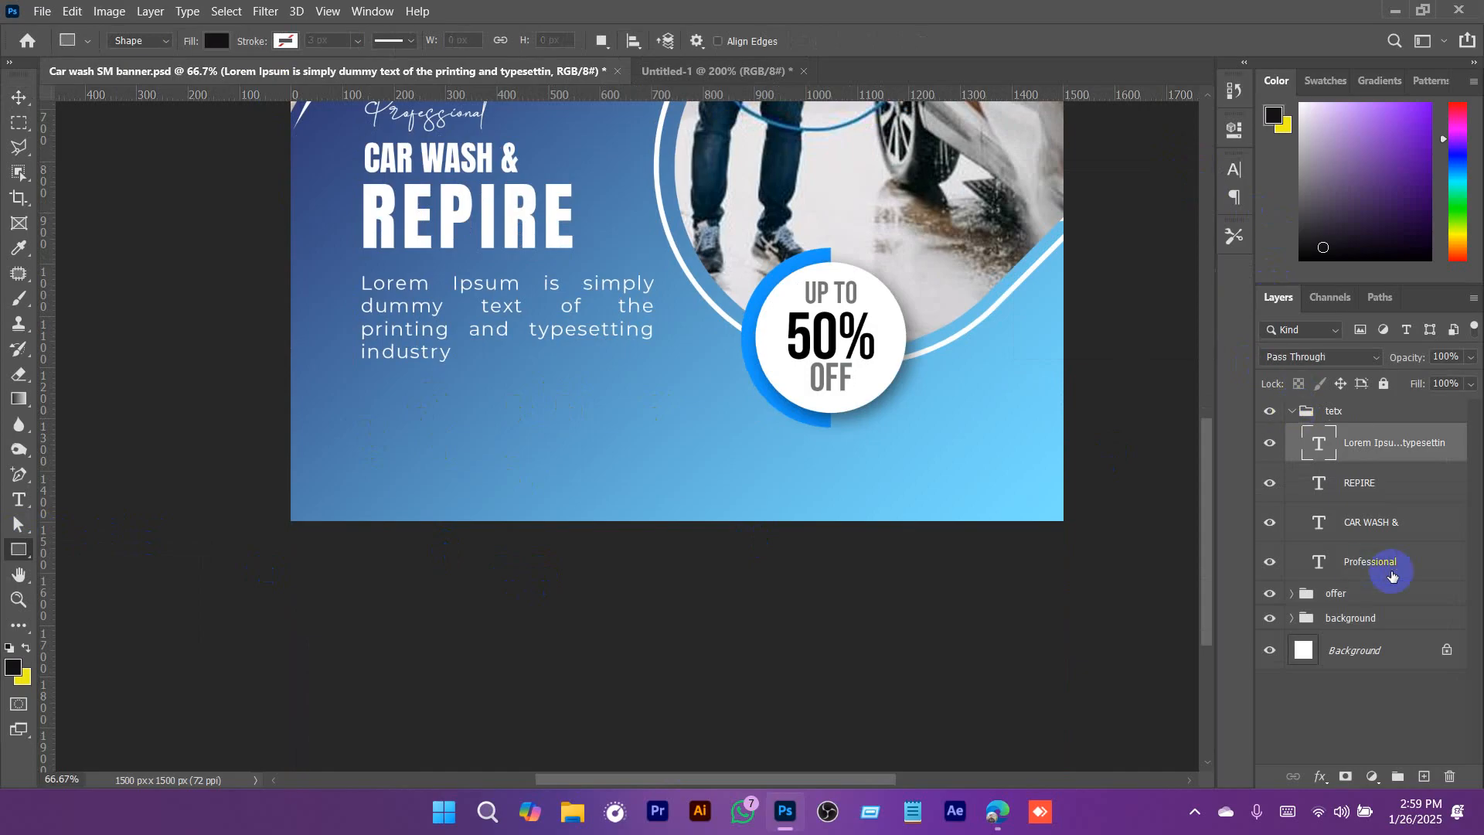
pyautogui.click(1400, 775)
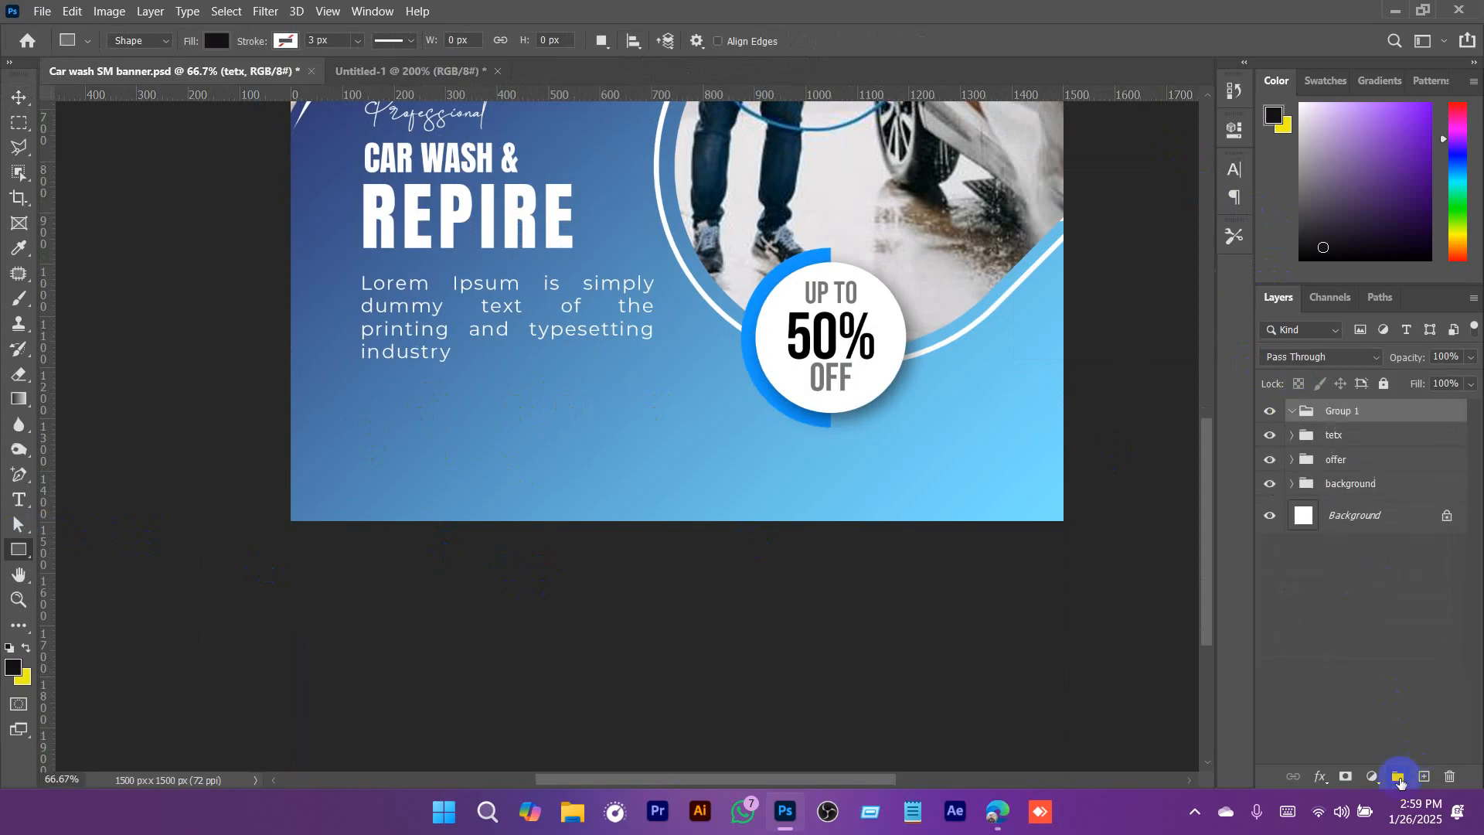
pyautogui.click(1345, 418)
pyautogui.write('button')
pyautogui.press('Return')
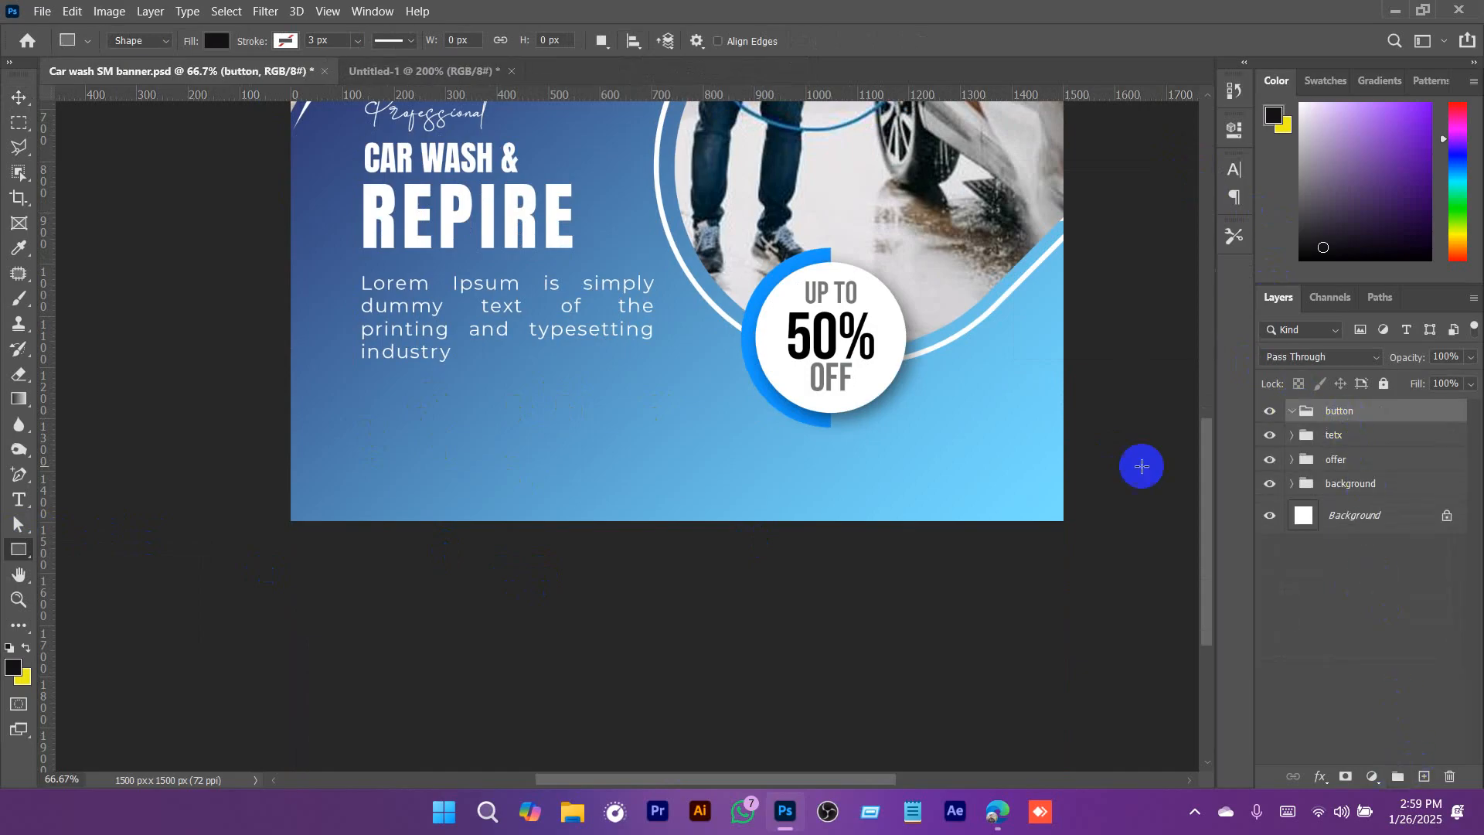
pyautogui.moveTo(367, 413); pyautogui.dragTo(523, 451)
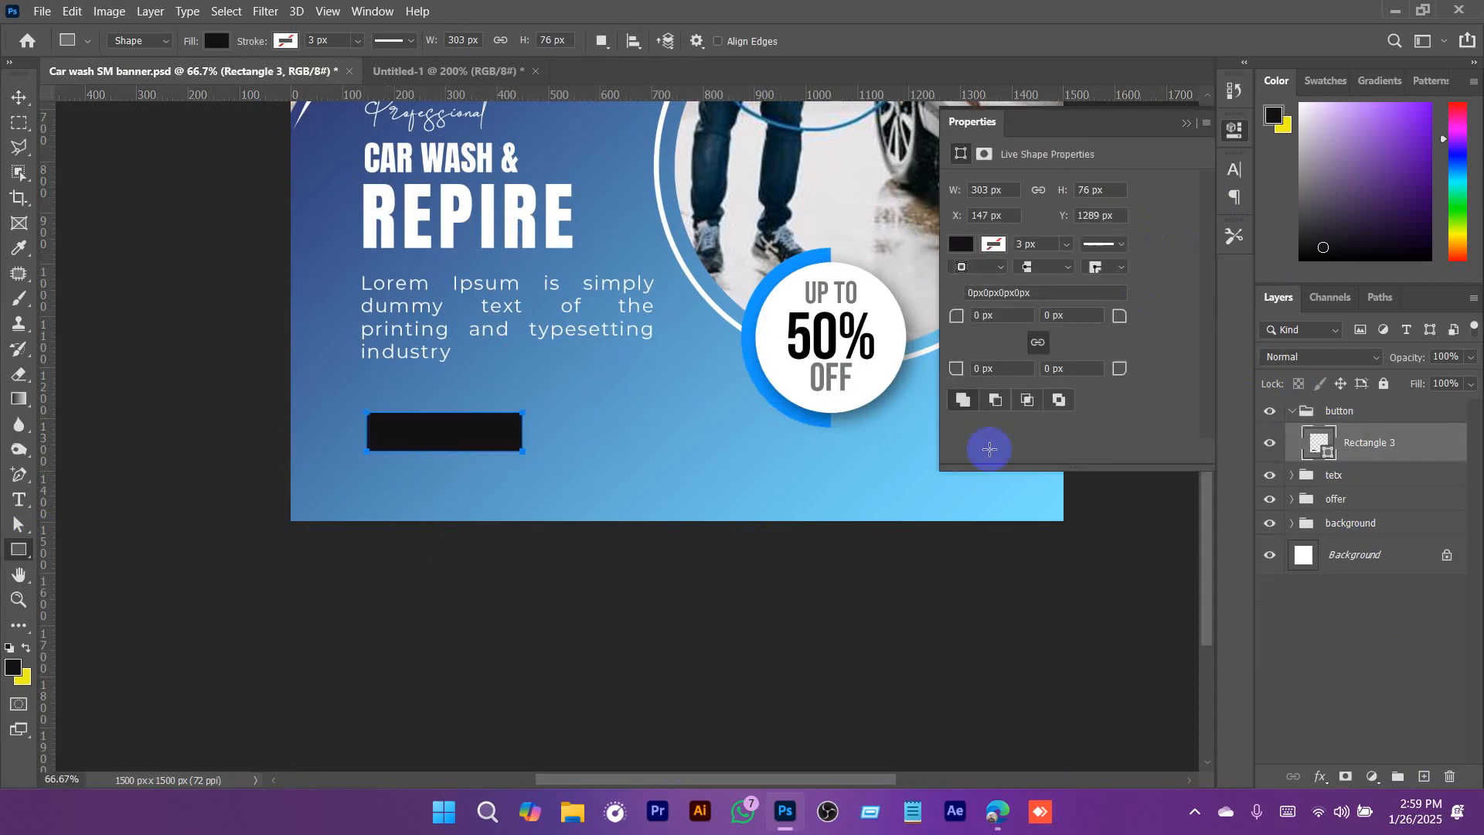
# Add the text "BOOK NOW" in white Montserrat Regular at 37 pt and place it on the black rectangle.
pyautogui.click(19, 502)
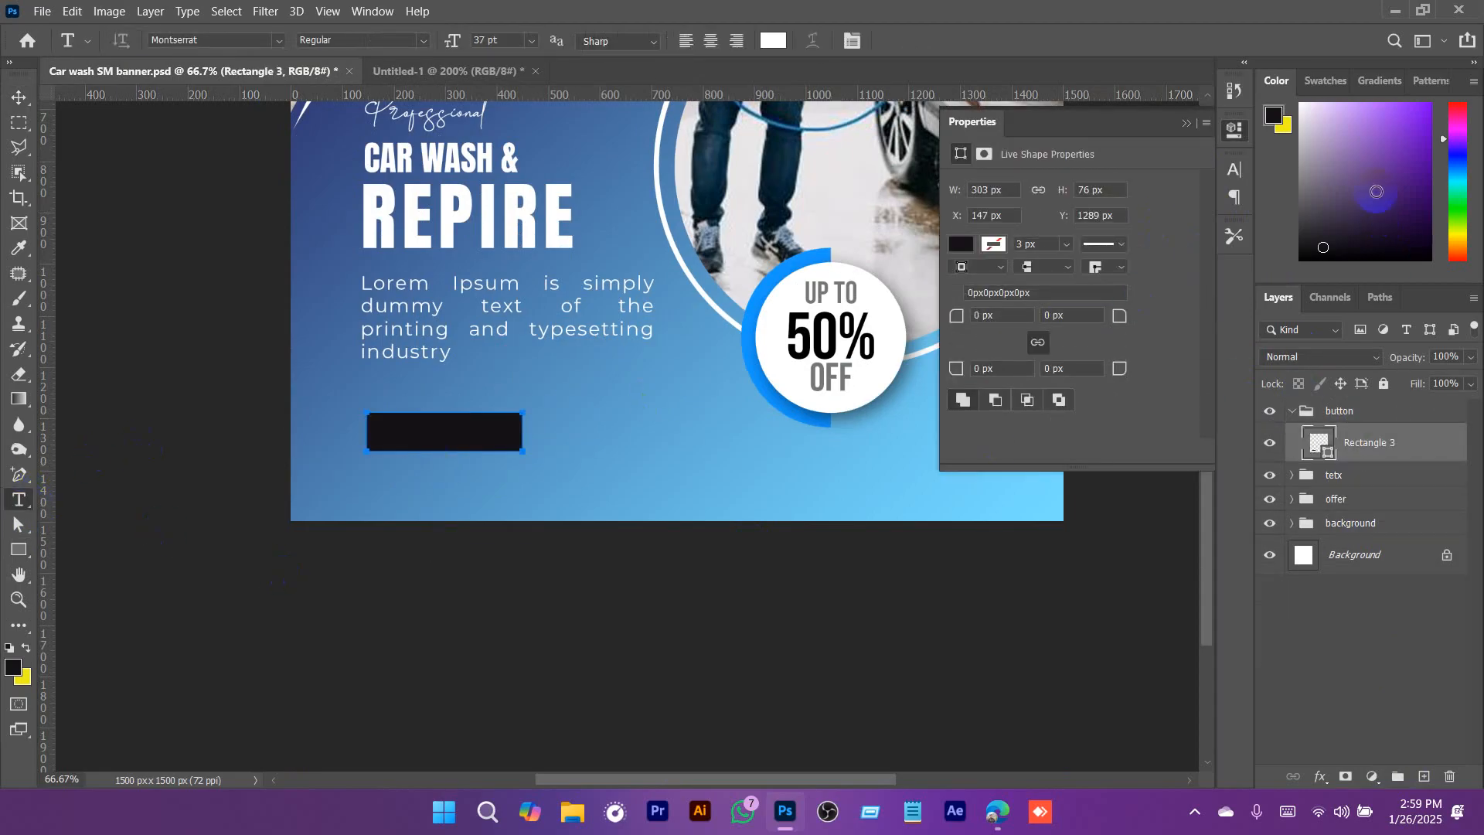
pyautogui.click(1187, 123)
pyautogui.click(387, 431)
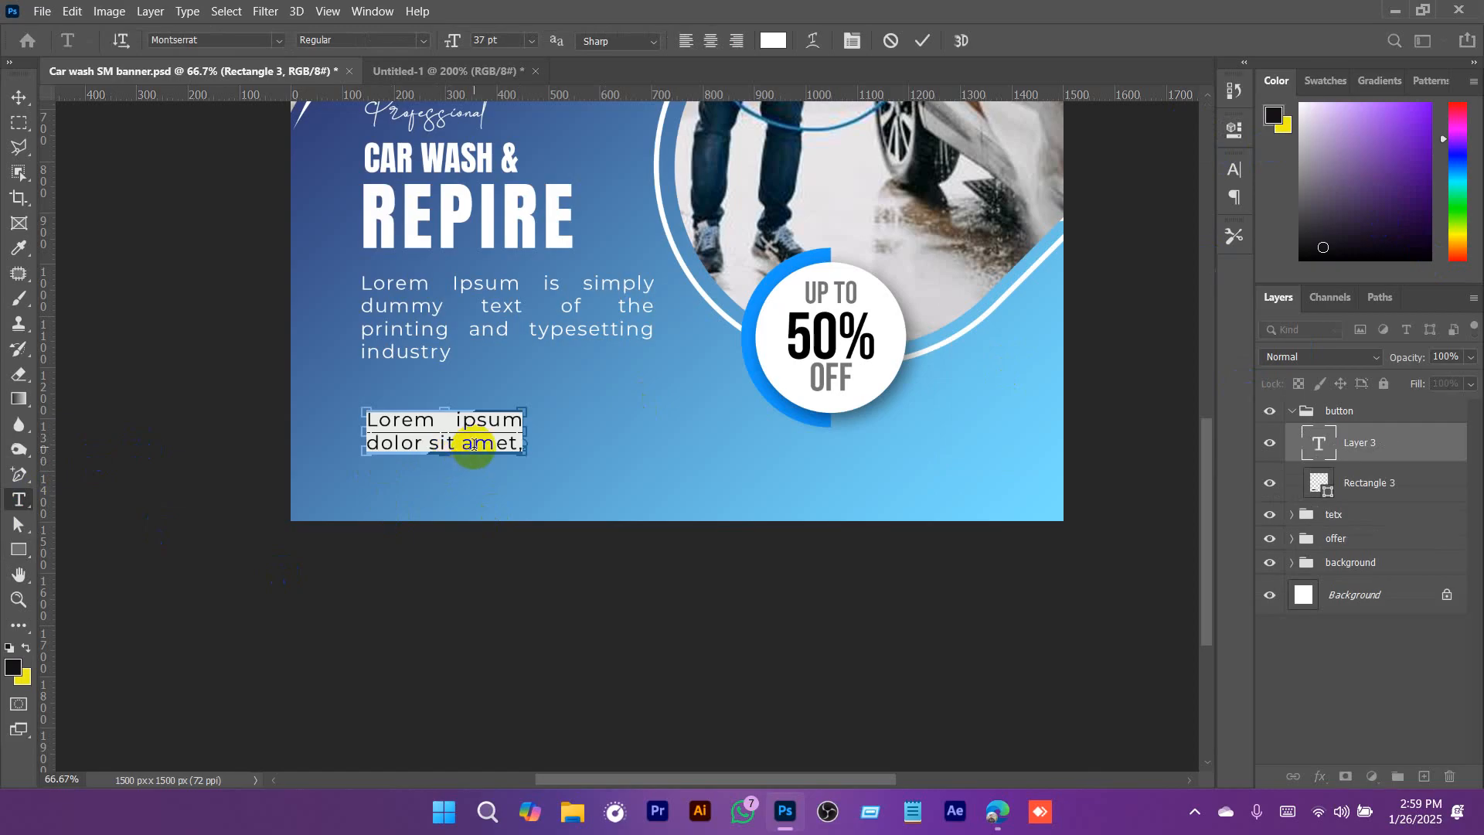
pyautogui.click(893, 41)
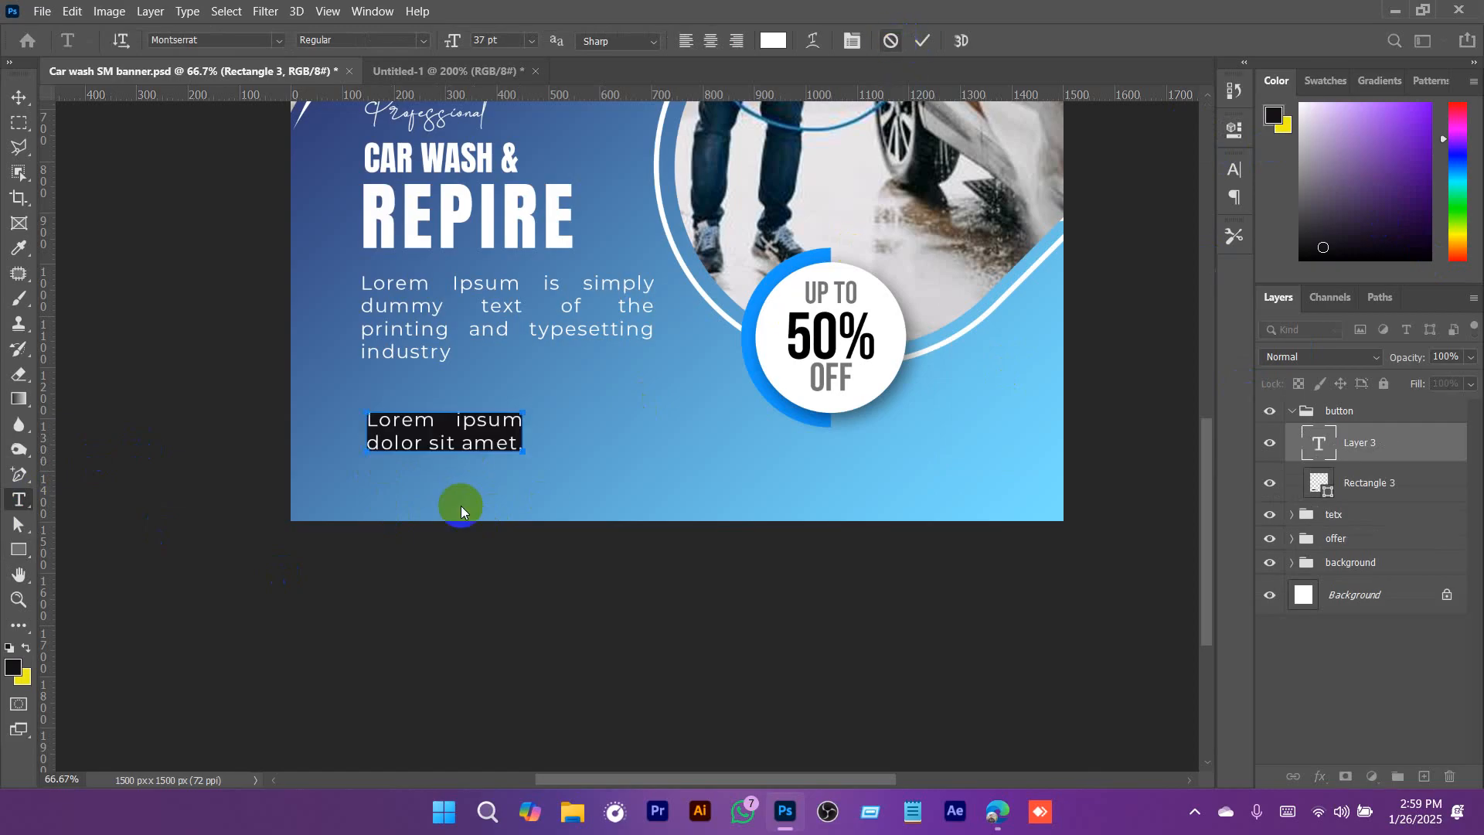
pyautogui.click(412, 492)
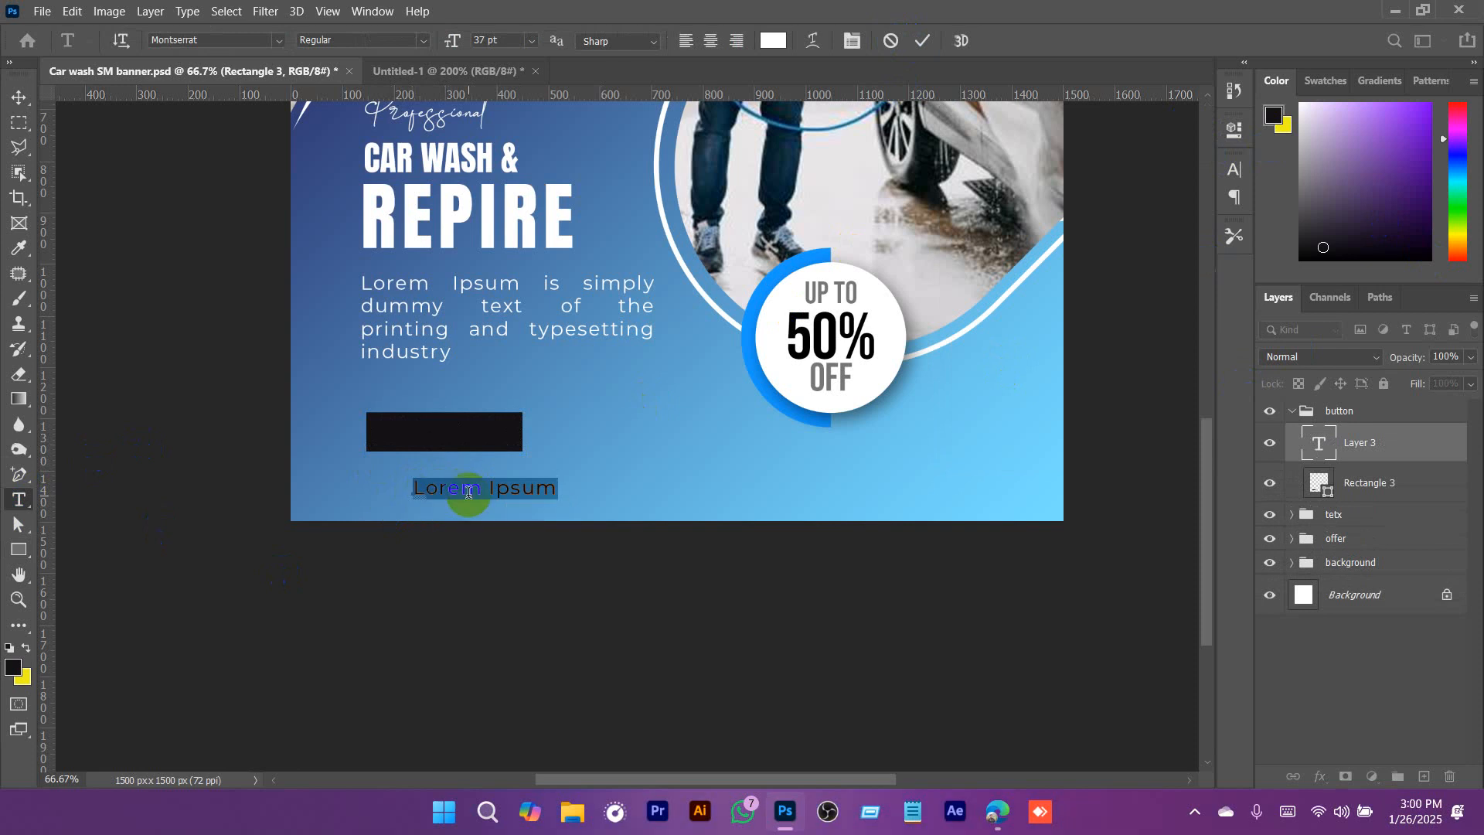
pyautogui.press('BackSpace')
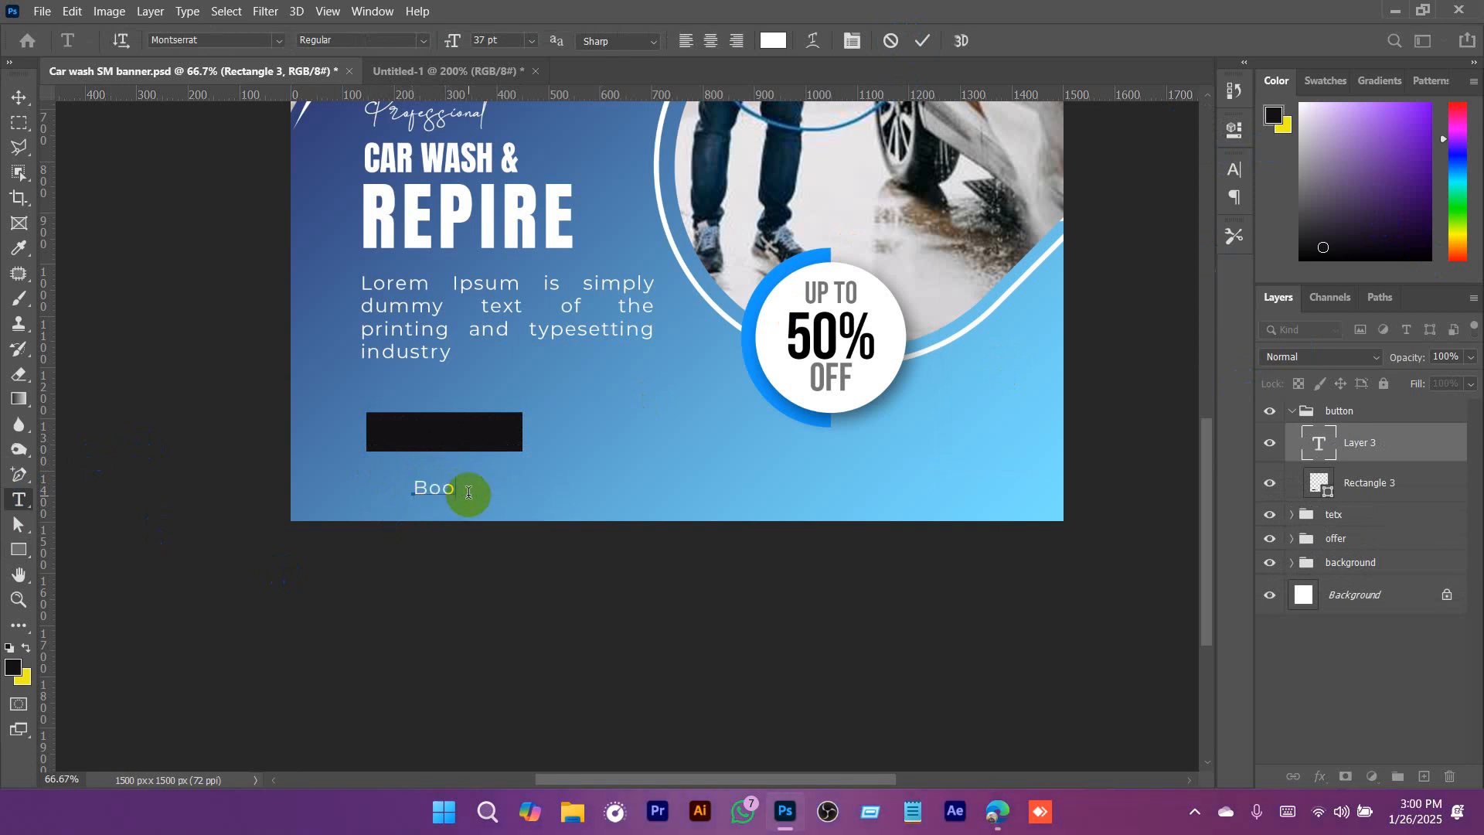
pyautogui.write('BOOK NOW')
pyautogui.click(20, 97)
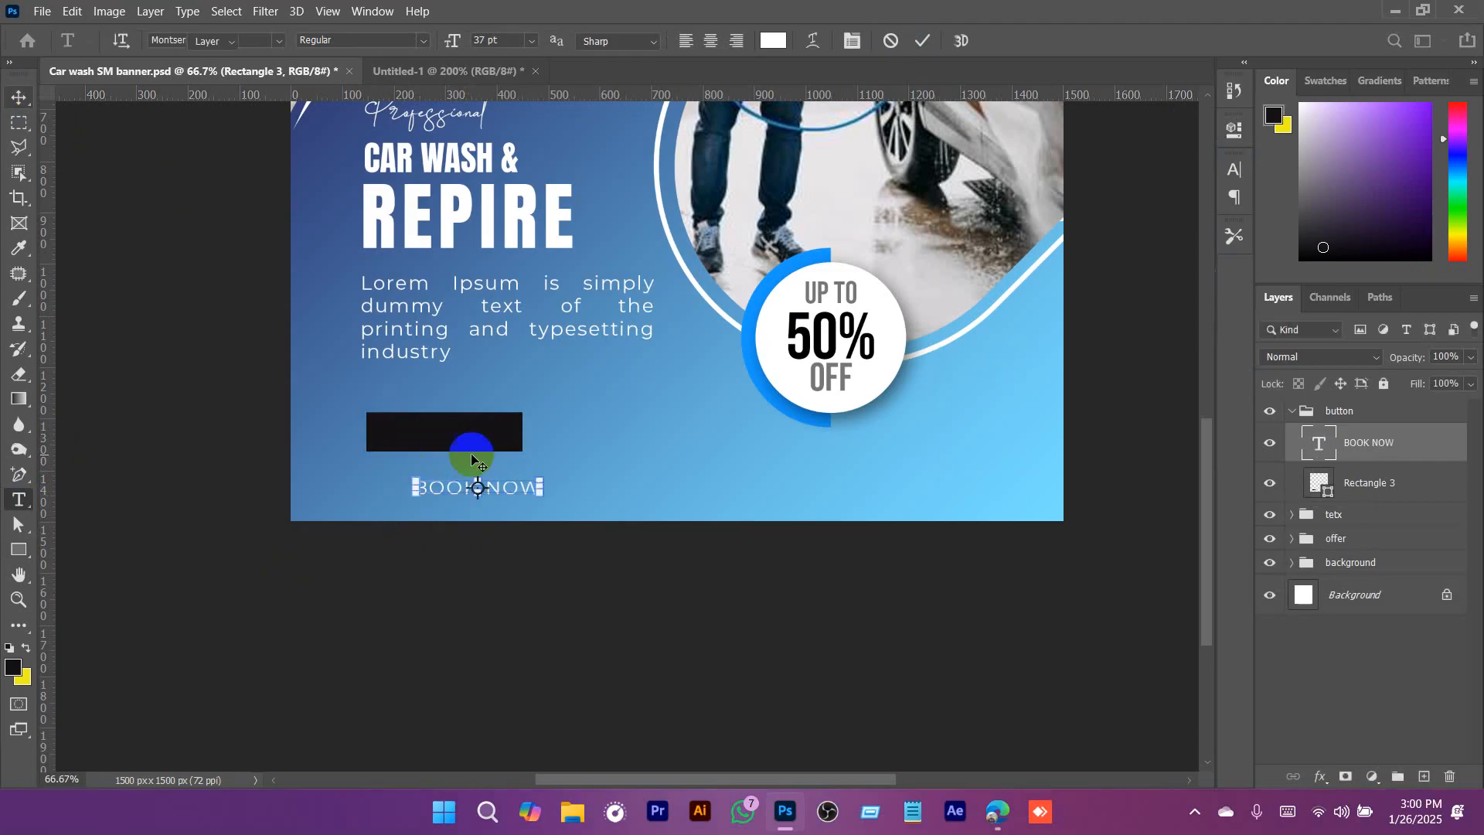
pyautogui.moveTo(500, 498); pyautogui.dragTo(477, 445)
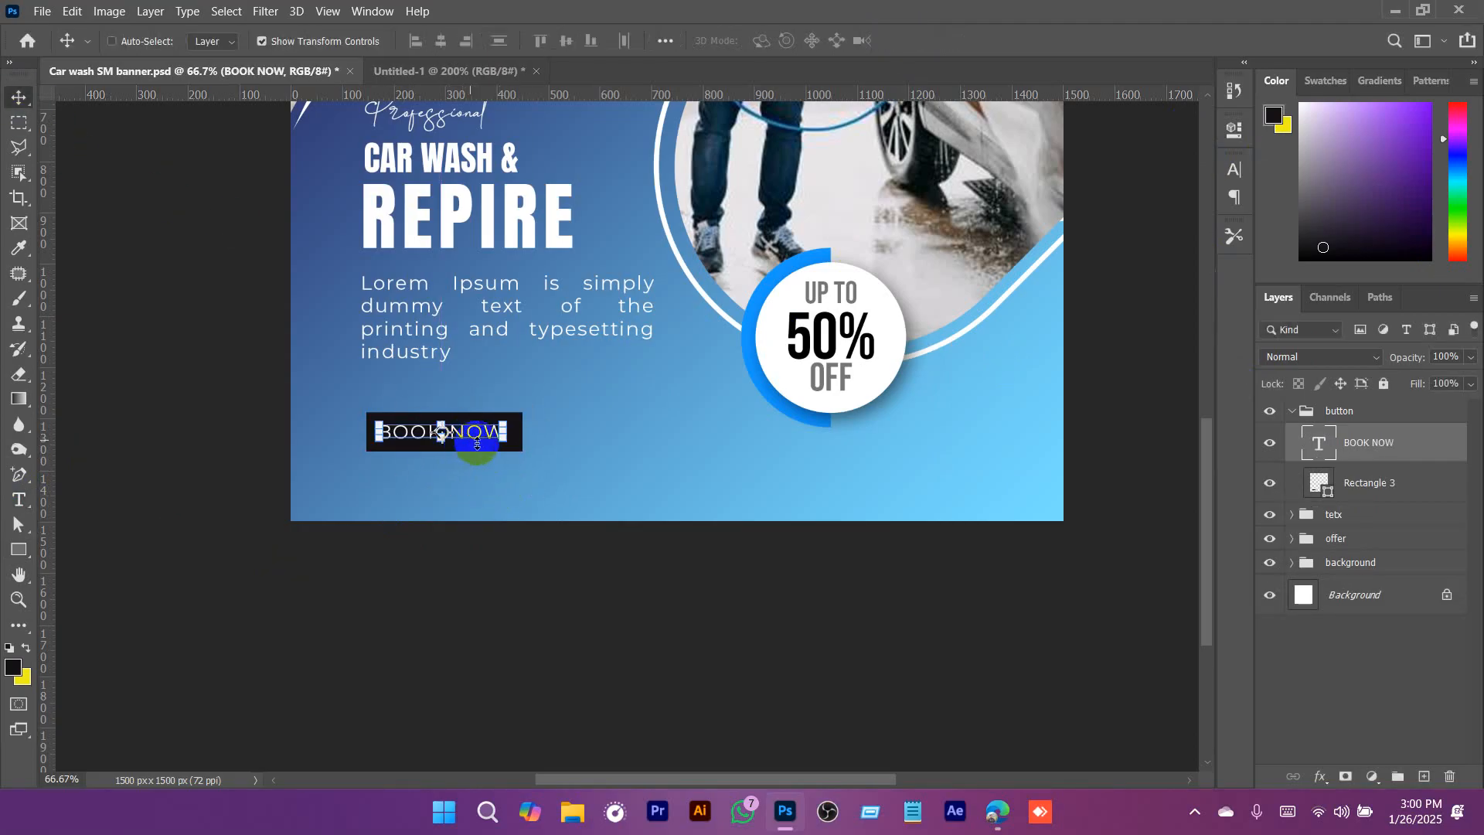
# Round all four corners of the black button rectangle to a radius of 12 px.
pyautogui.click(1347, 495)
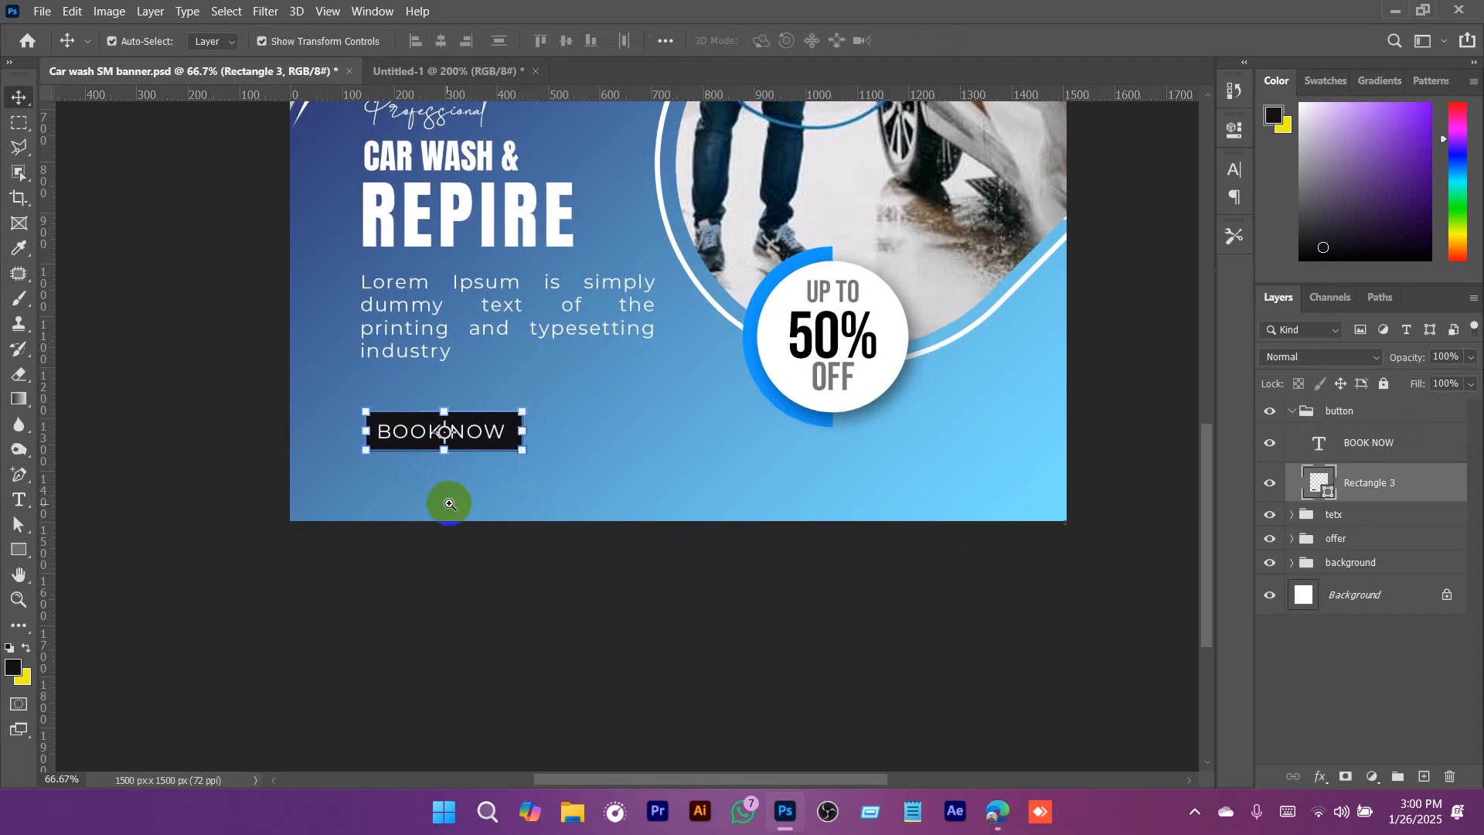
pyautogui.hotkey('ctrl', '+')
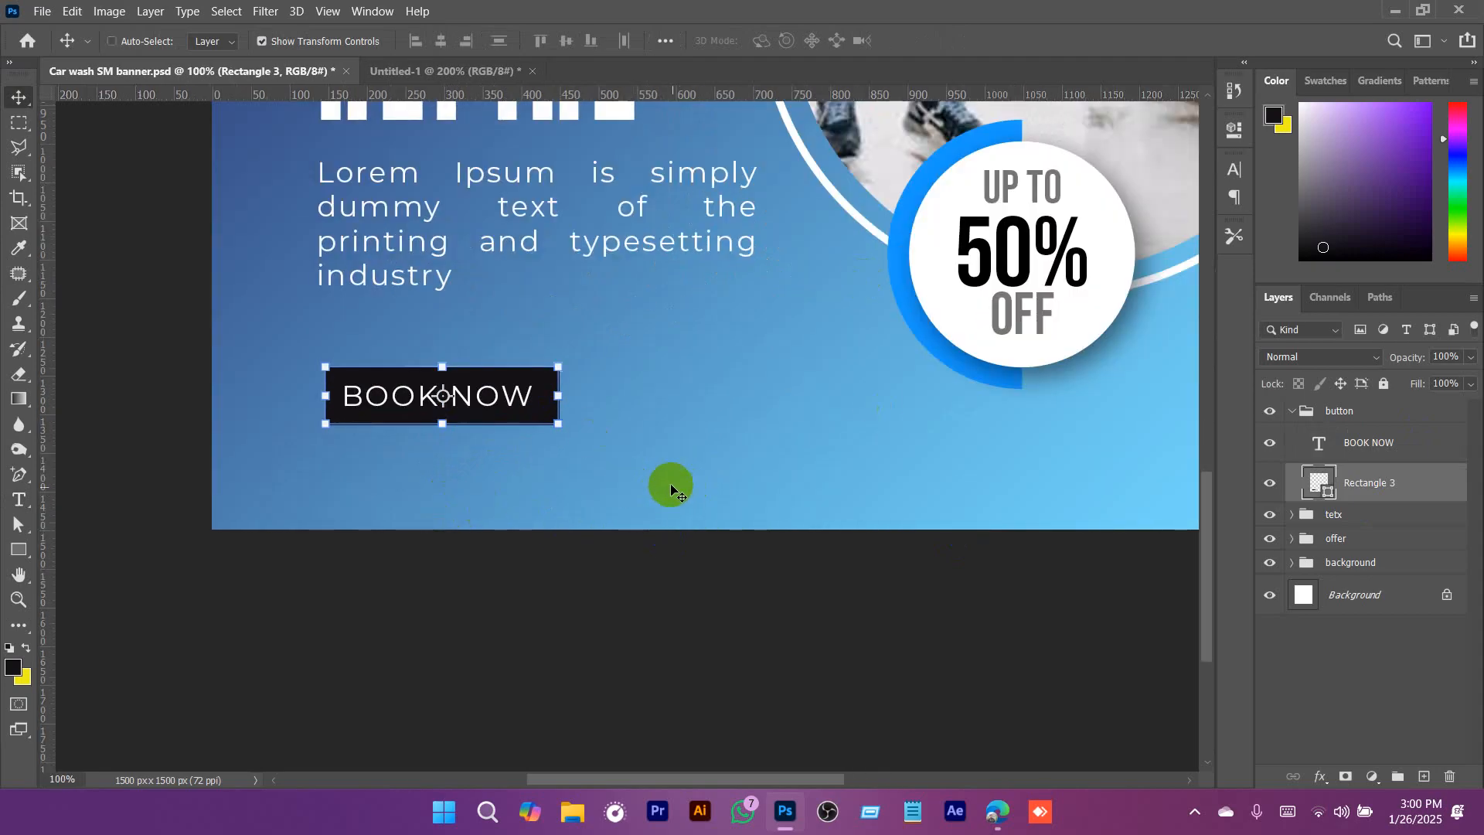
pyautogui.press('a')
pyautogui.scroll(1, 480, 463)
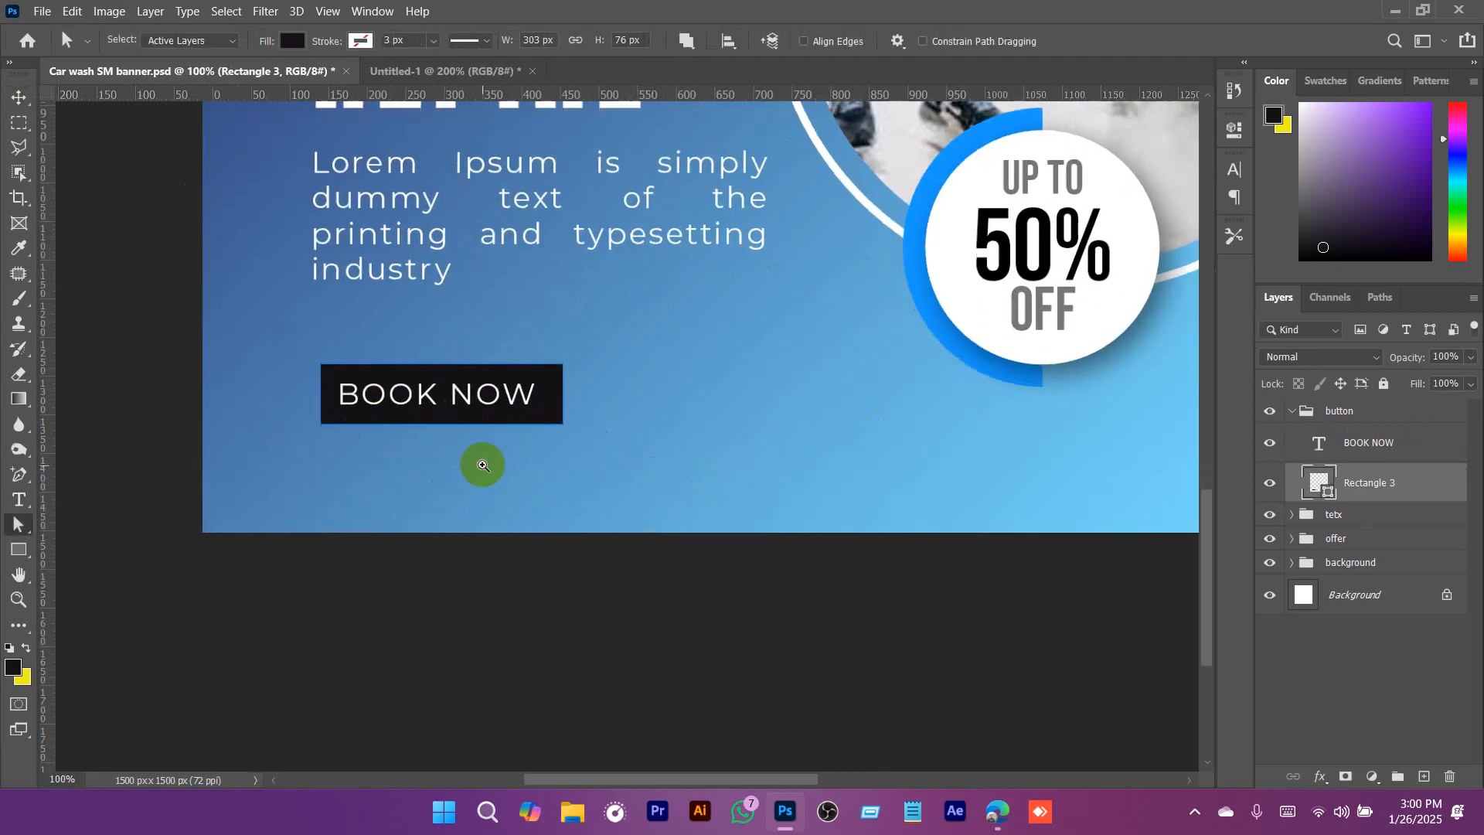
pyautogui.click(374, 13)
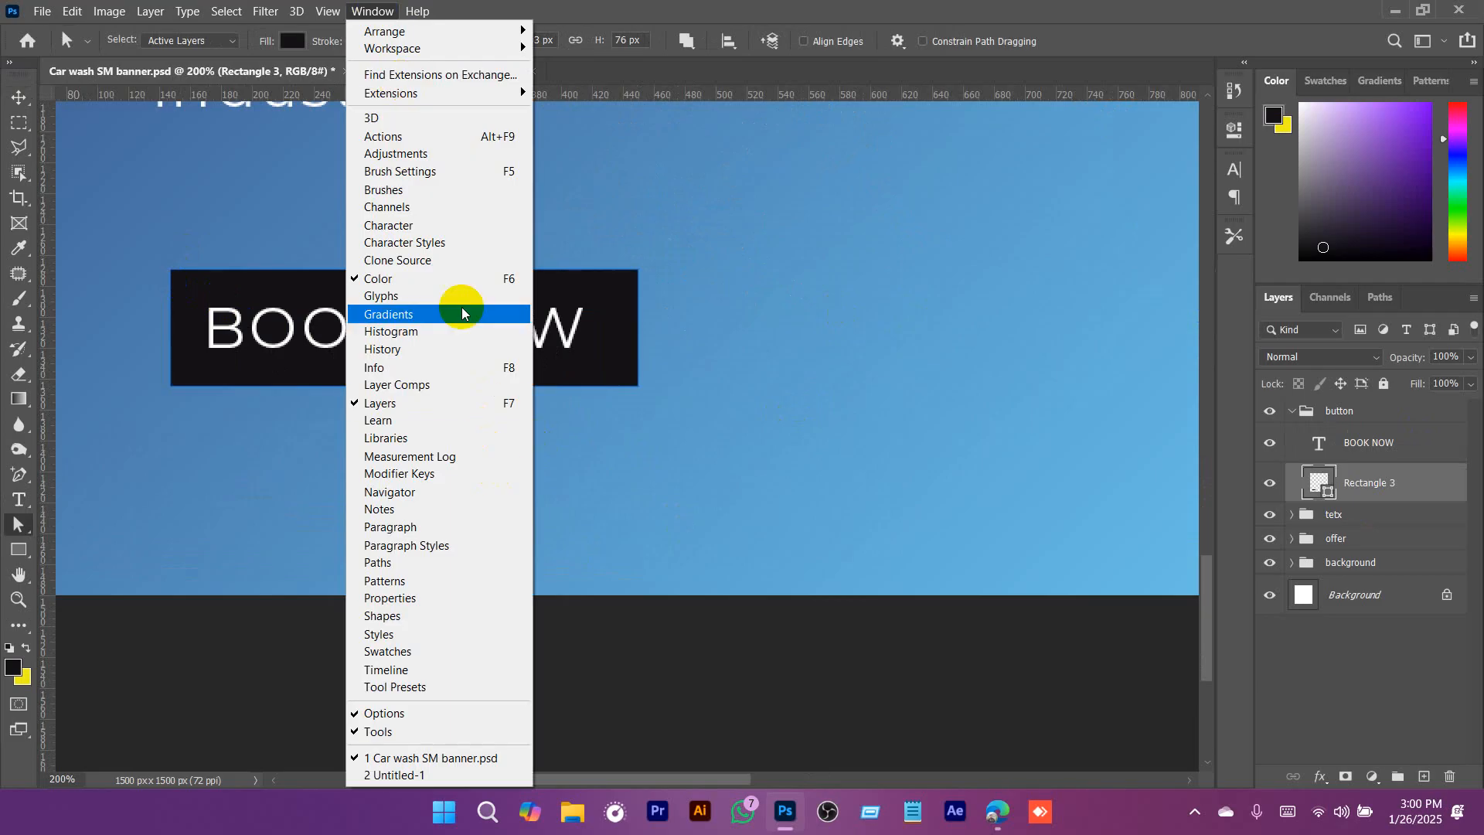
pyautogui.click(413, 596)
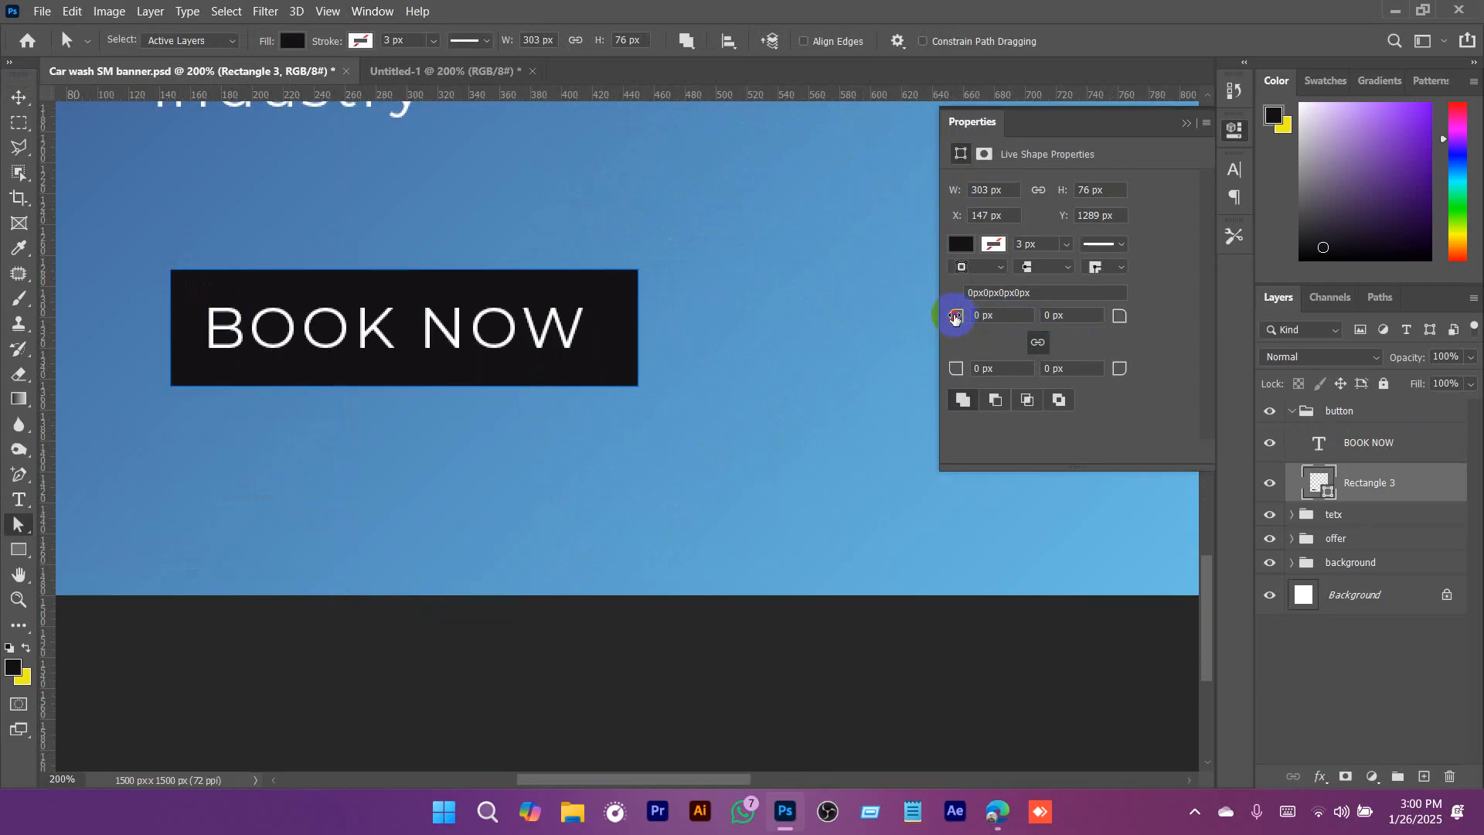
pyautogui.moveTo(955, 317); pyautogui.dragTo(965, 320)
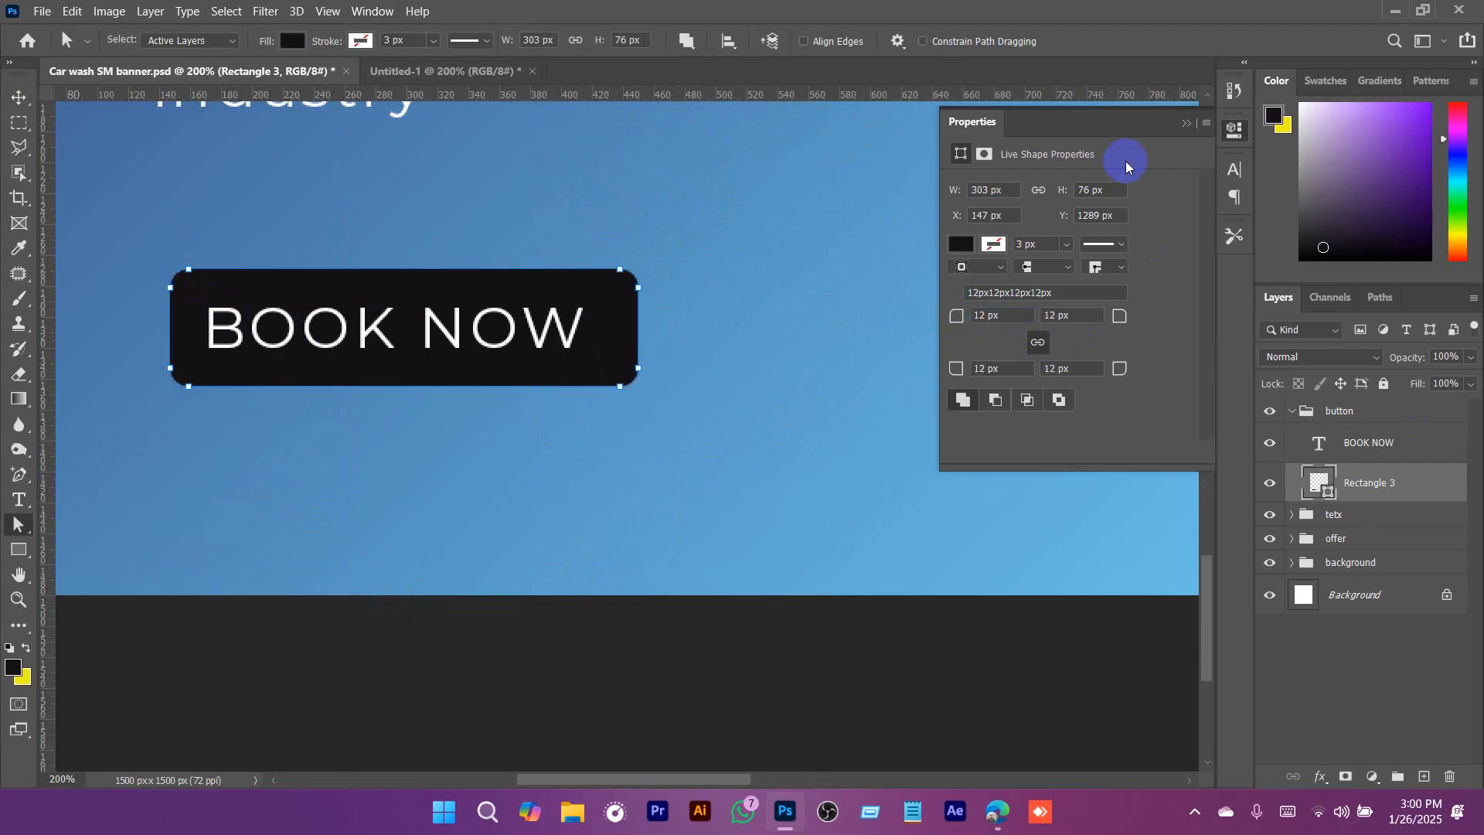
pyautogui.click(1187, 125)
pyautogui.click(563, 405)
pyautogui.scroll(-2, 563, 406)
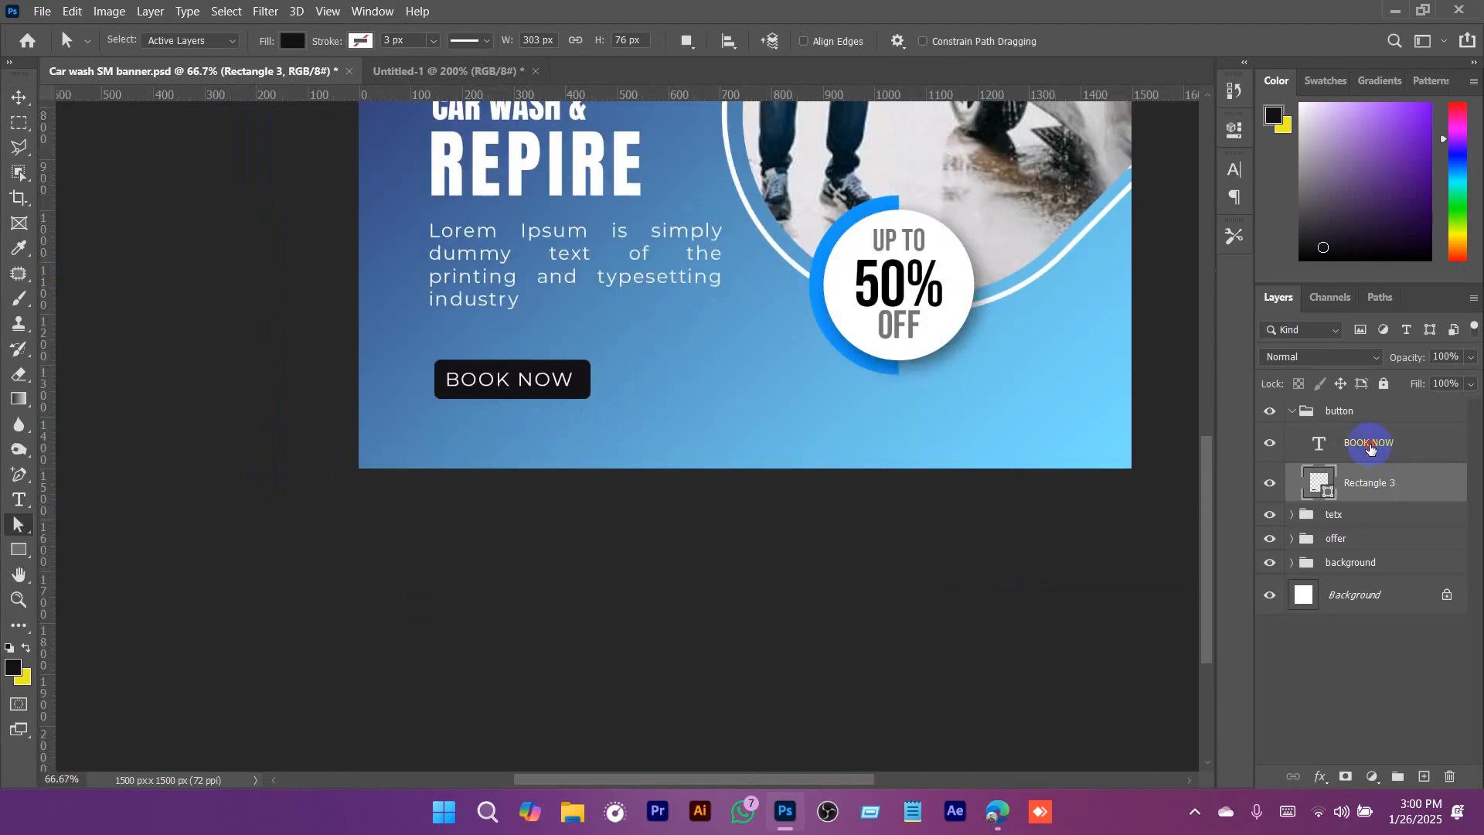
# Move the whole "button" group slightly left so it aligns with the left edge of the Lorem Ipsum paragraph.
pyautogui.click(1369, 445)
pyautogui.click(1340, 410)
pyautogui.press('v')
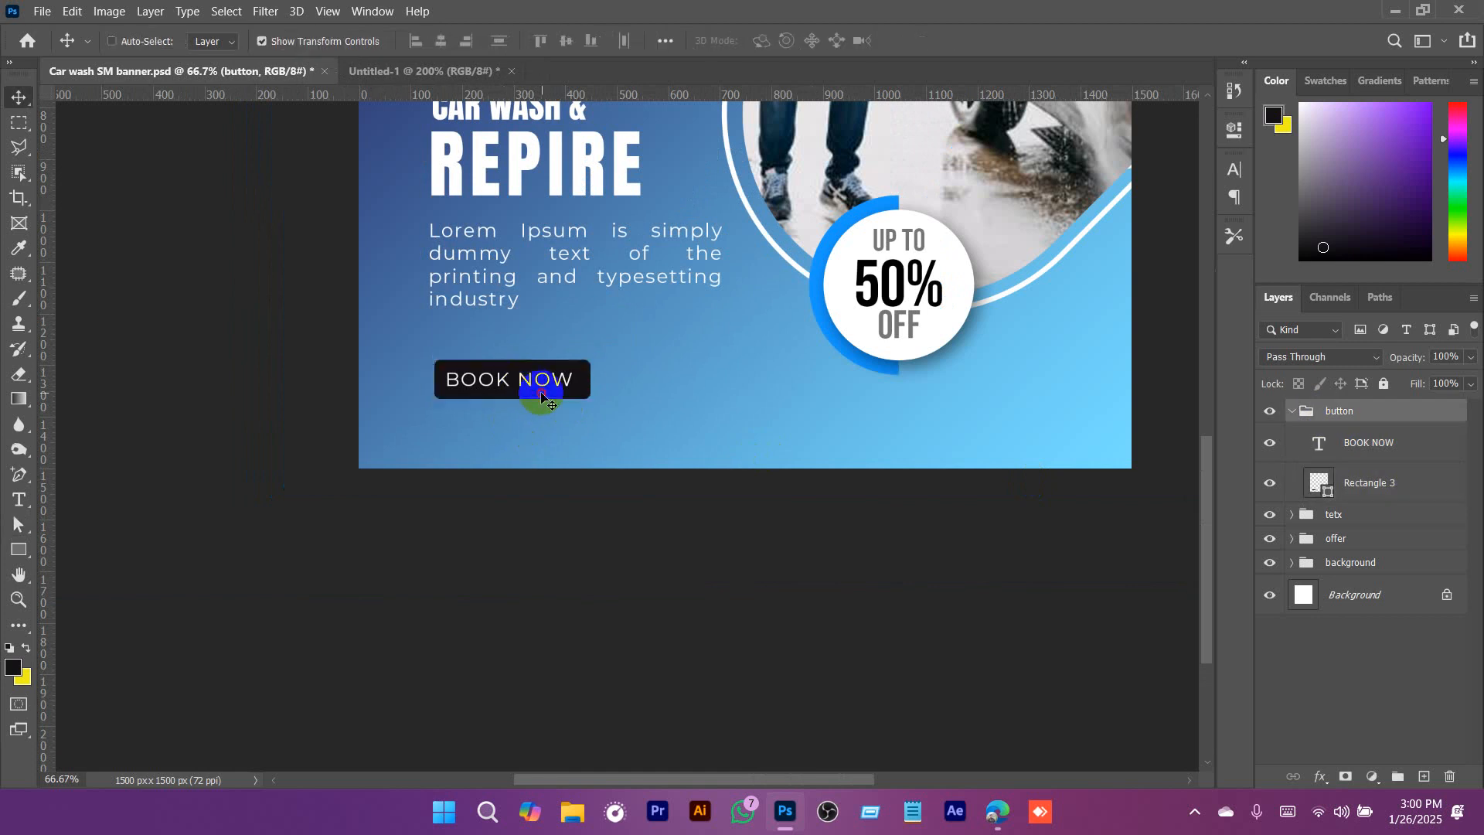
pyautogui.moveTo(541, 398); pyautogui.dragTo(536, 398)
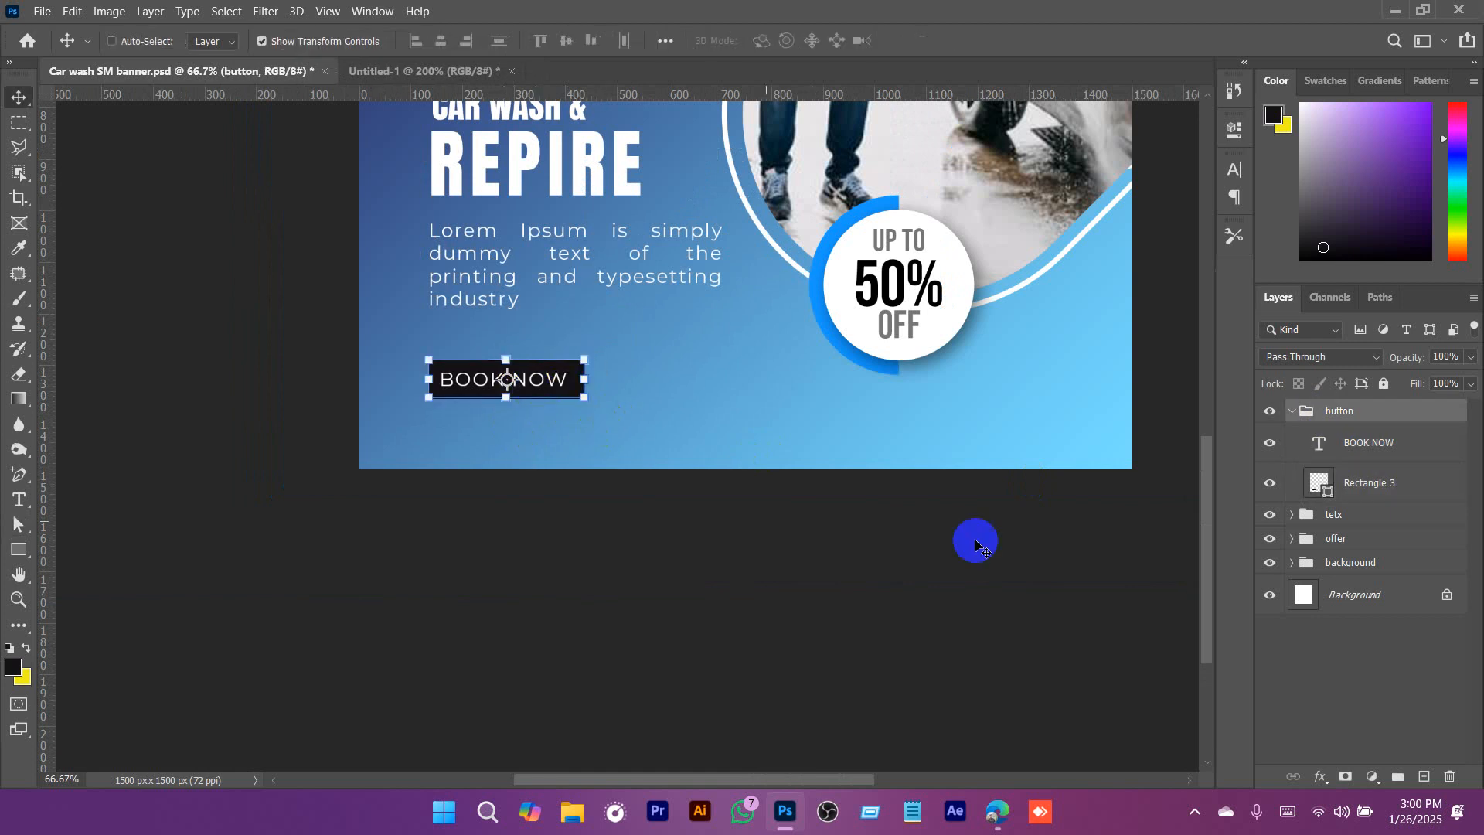
# Recolor the button rectangle to dark blue #0a416c, based on the blue sampled from the arc around the offer badge.
pyautogui.doubleClick(1326, 495)
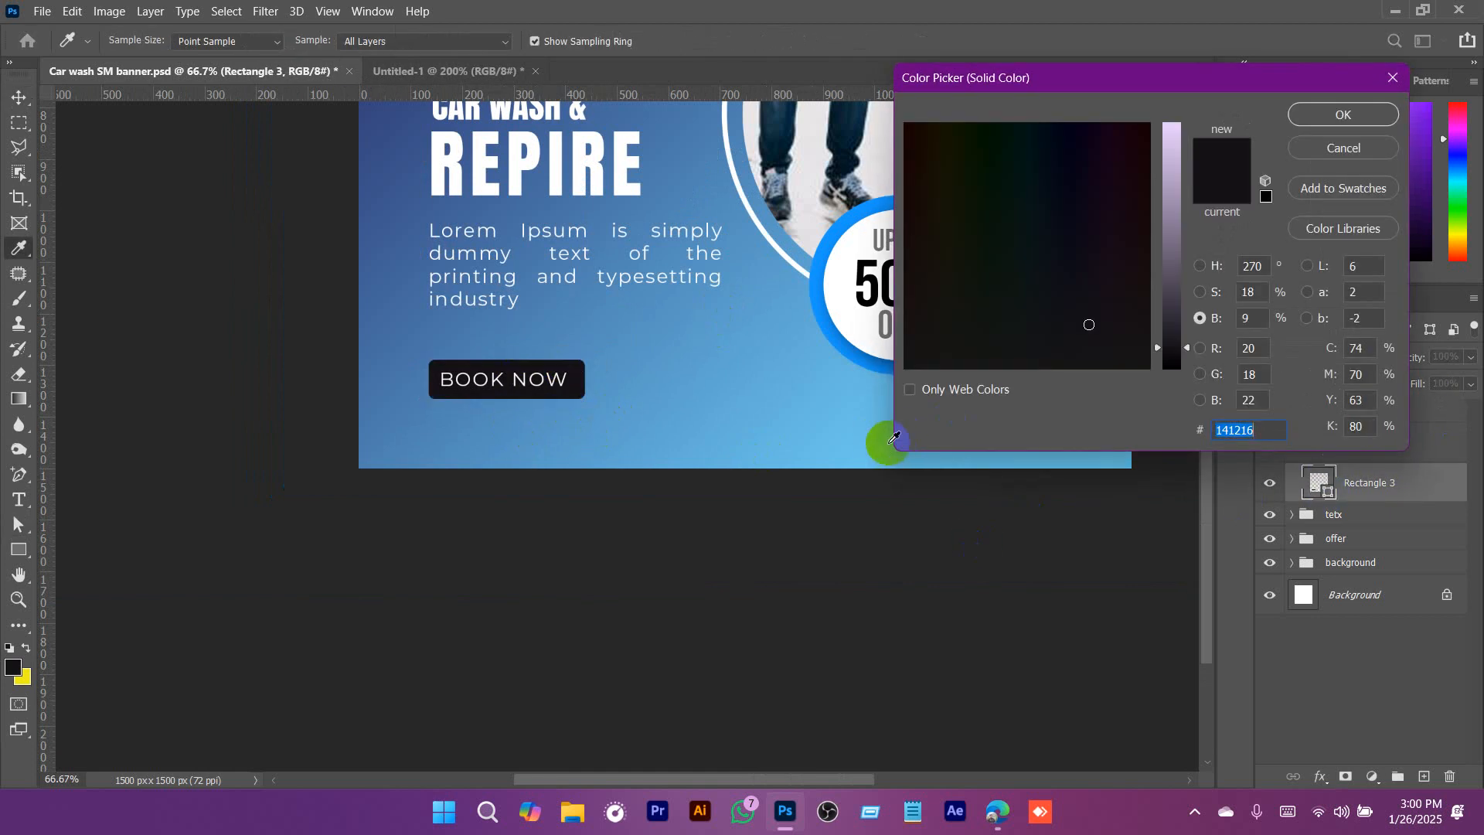
pyautogui.click(878, 438)
pyautogui.moveTo(1177, 171); pyautogui.dragTo(1176, 300)
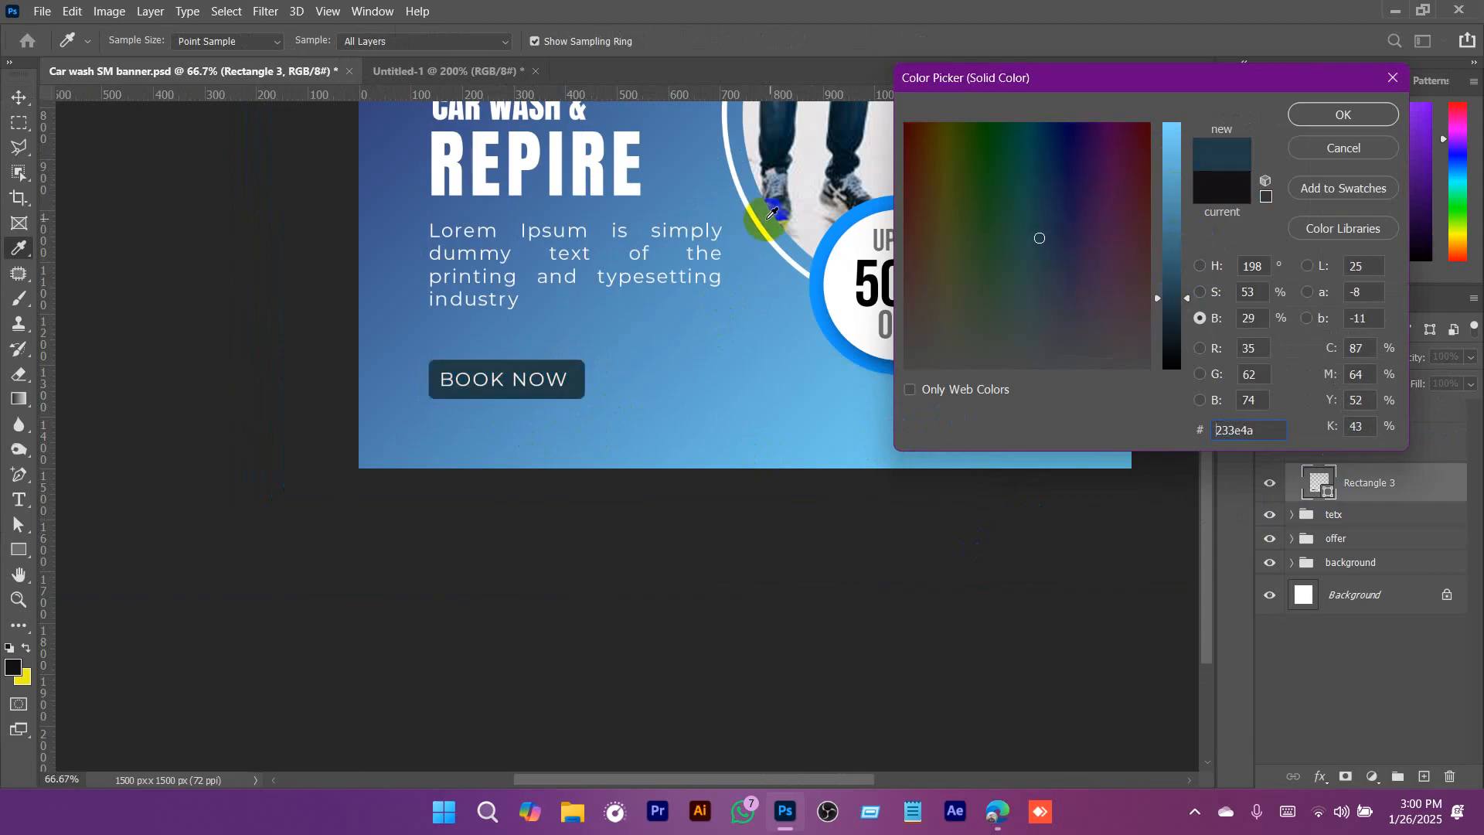
pyautogui.click(828, 240)
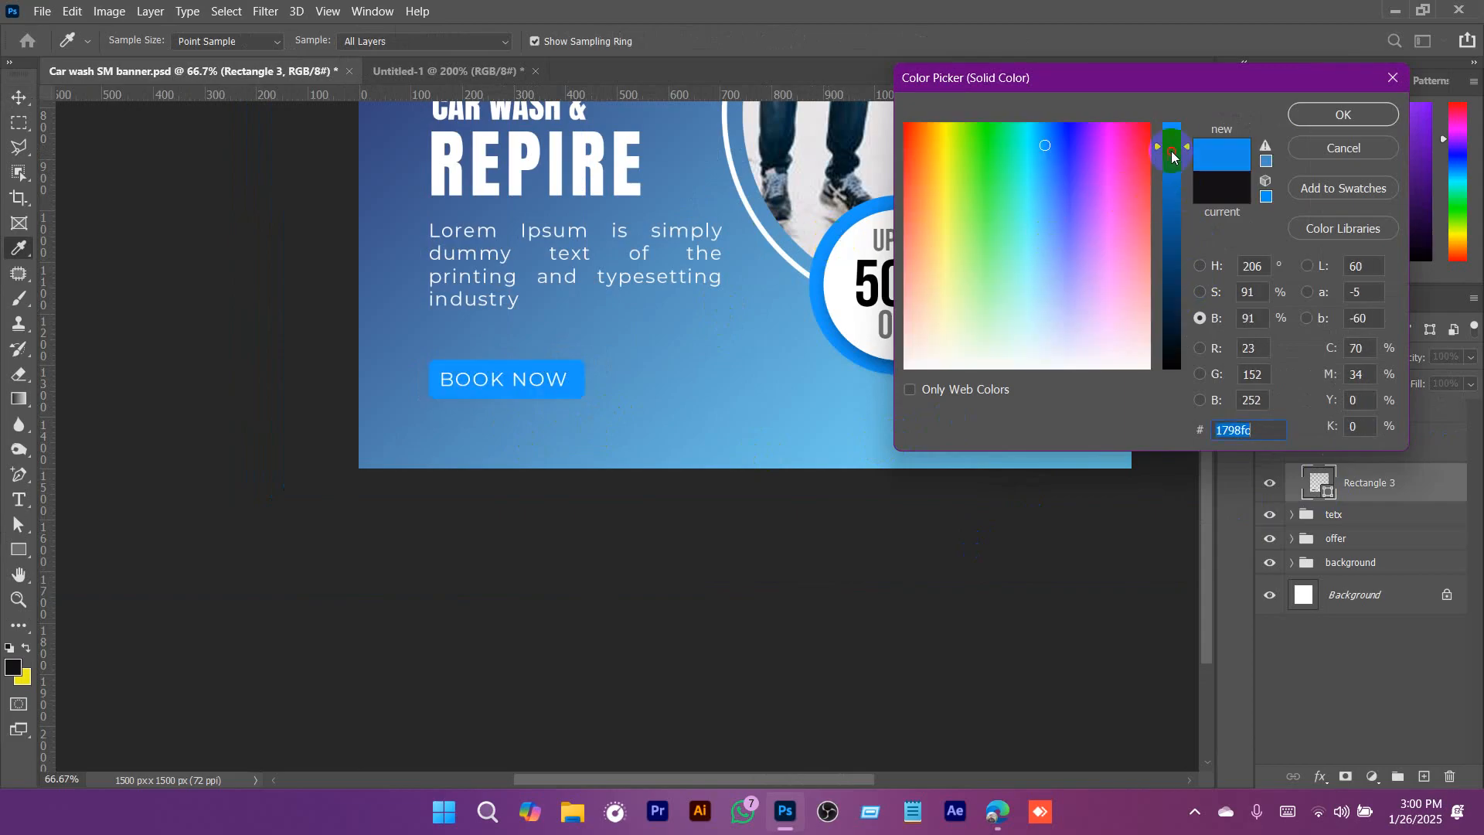
pyautogui.moveTo(1173, 156); pyautogui.dragTo(1167, 268)
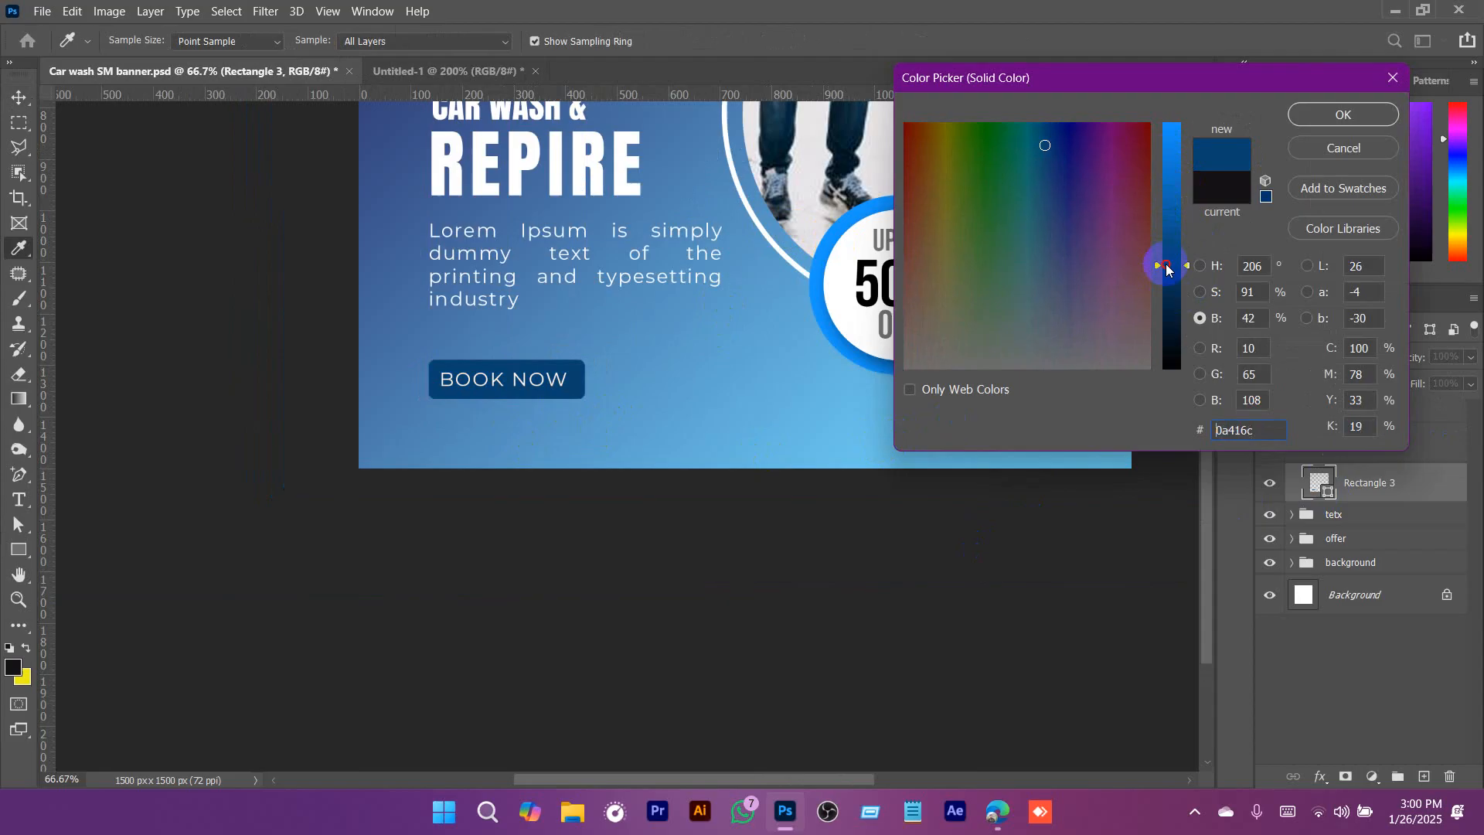
pyautogui.click(1342, 116)
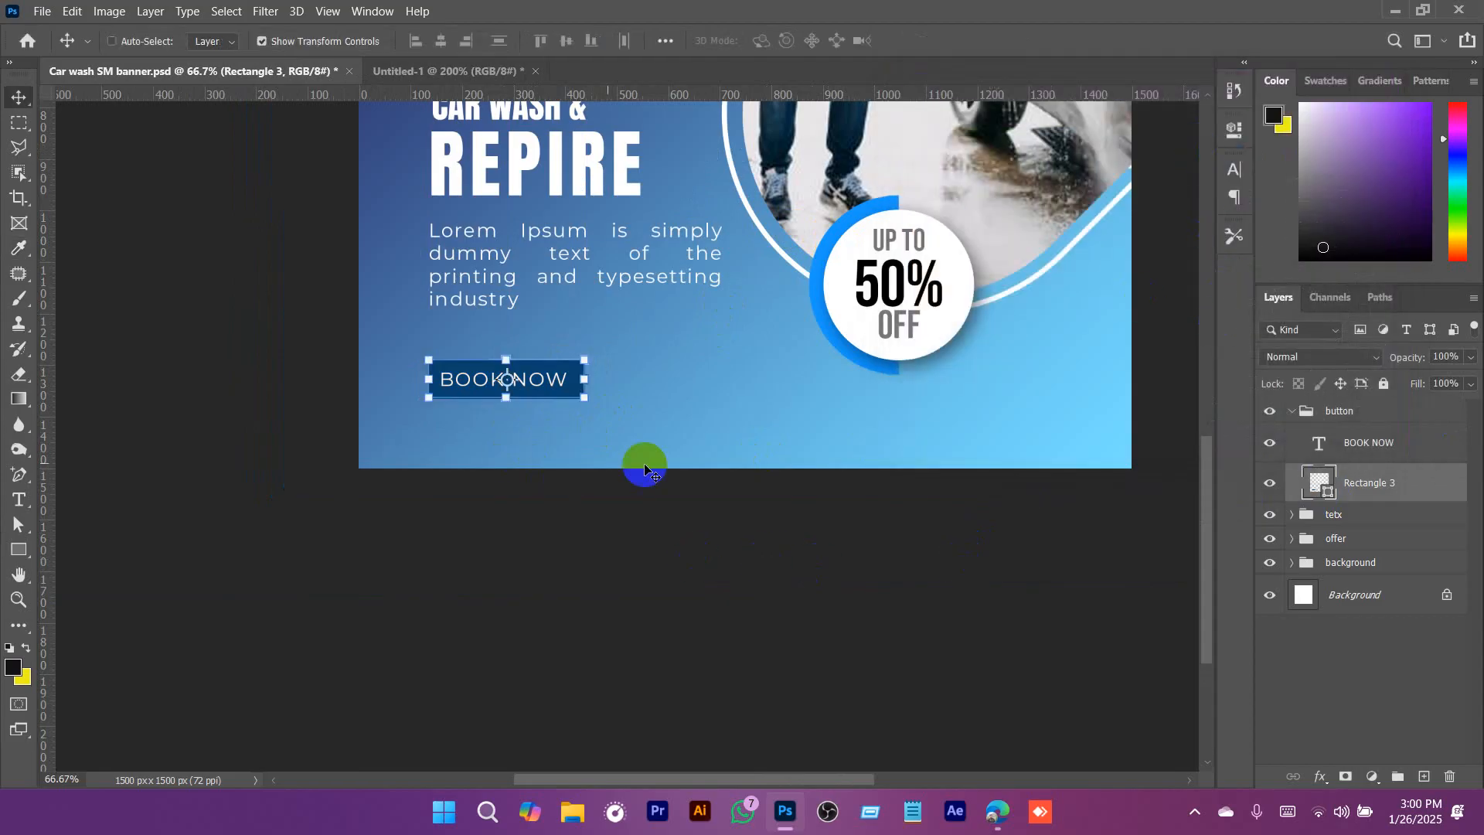
pyautogui.click(1368, 443)
pyautogui.scroll(1, 491, 437)
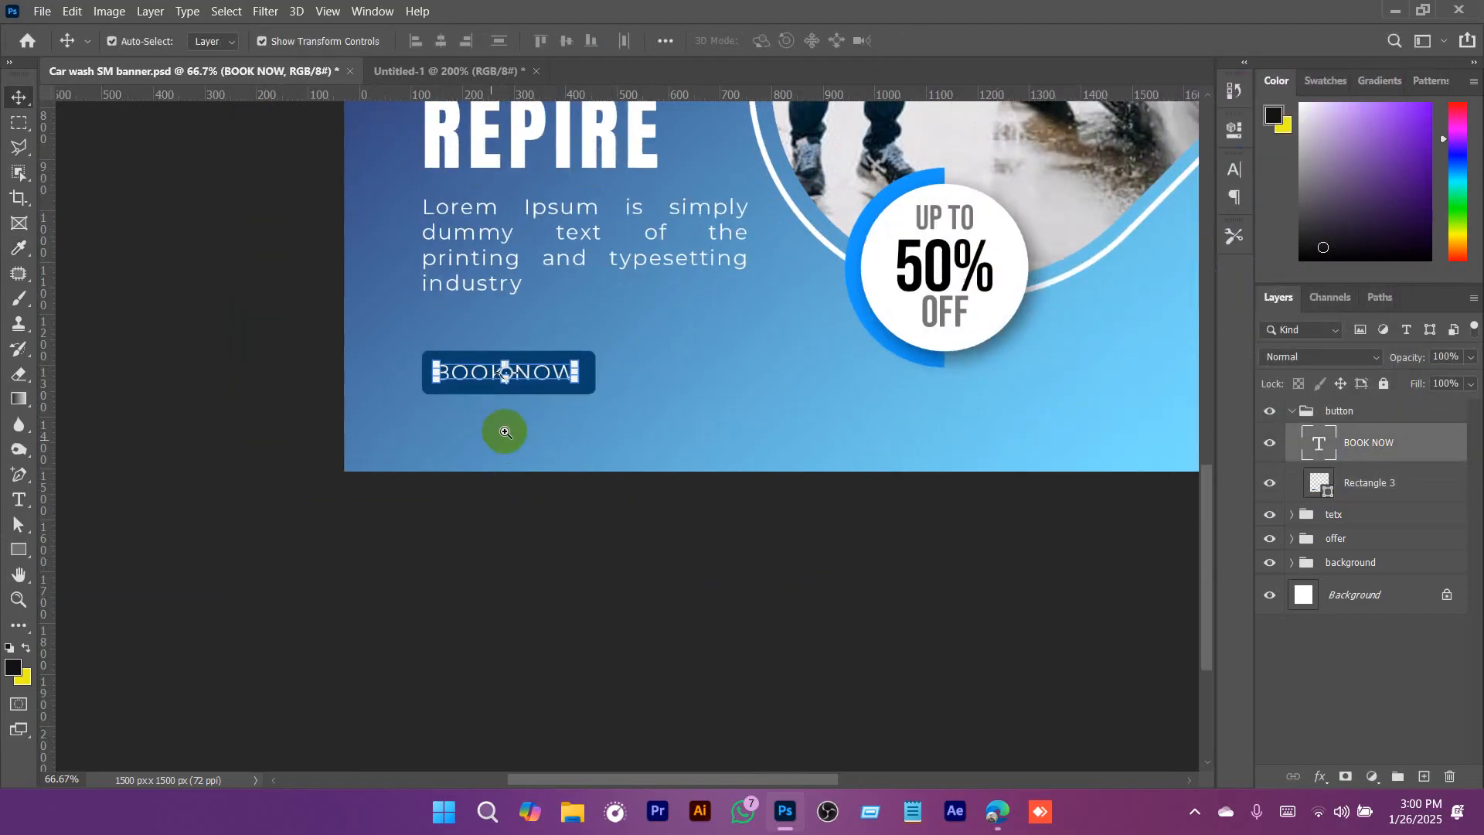
pyautogui.moveTo(546, 352); pyautogui.dragTo(547, 420)
pyautogui.doubleClick(546, 421)
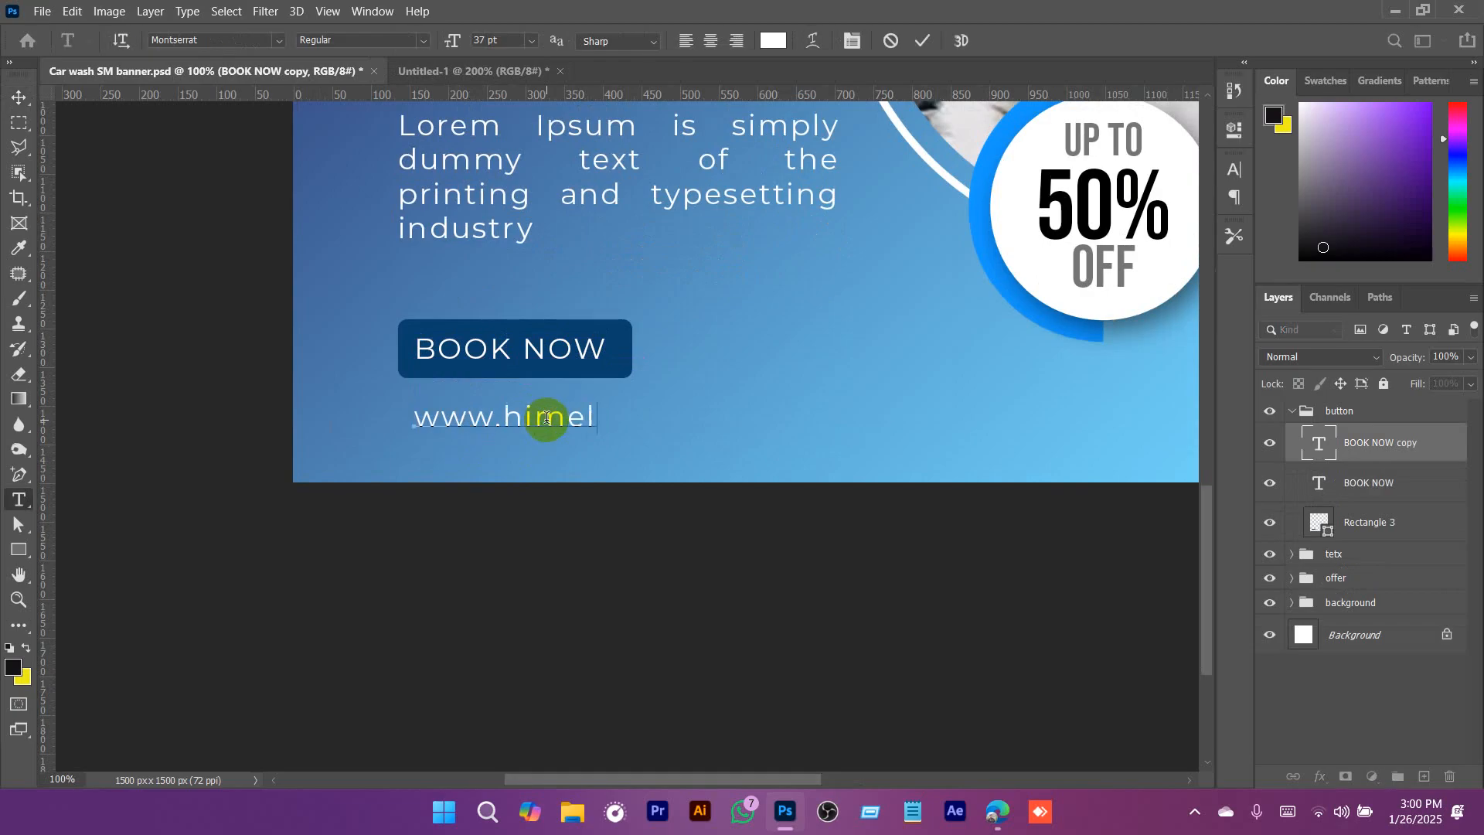
pyautogui.click(18, 103)
pyautogui.moveTo(467, 415); pyautogui.dragTo(469, 406)
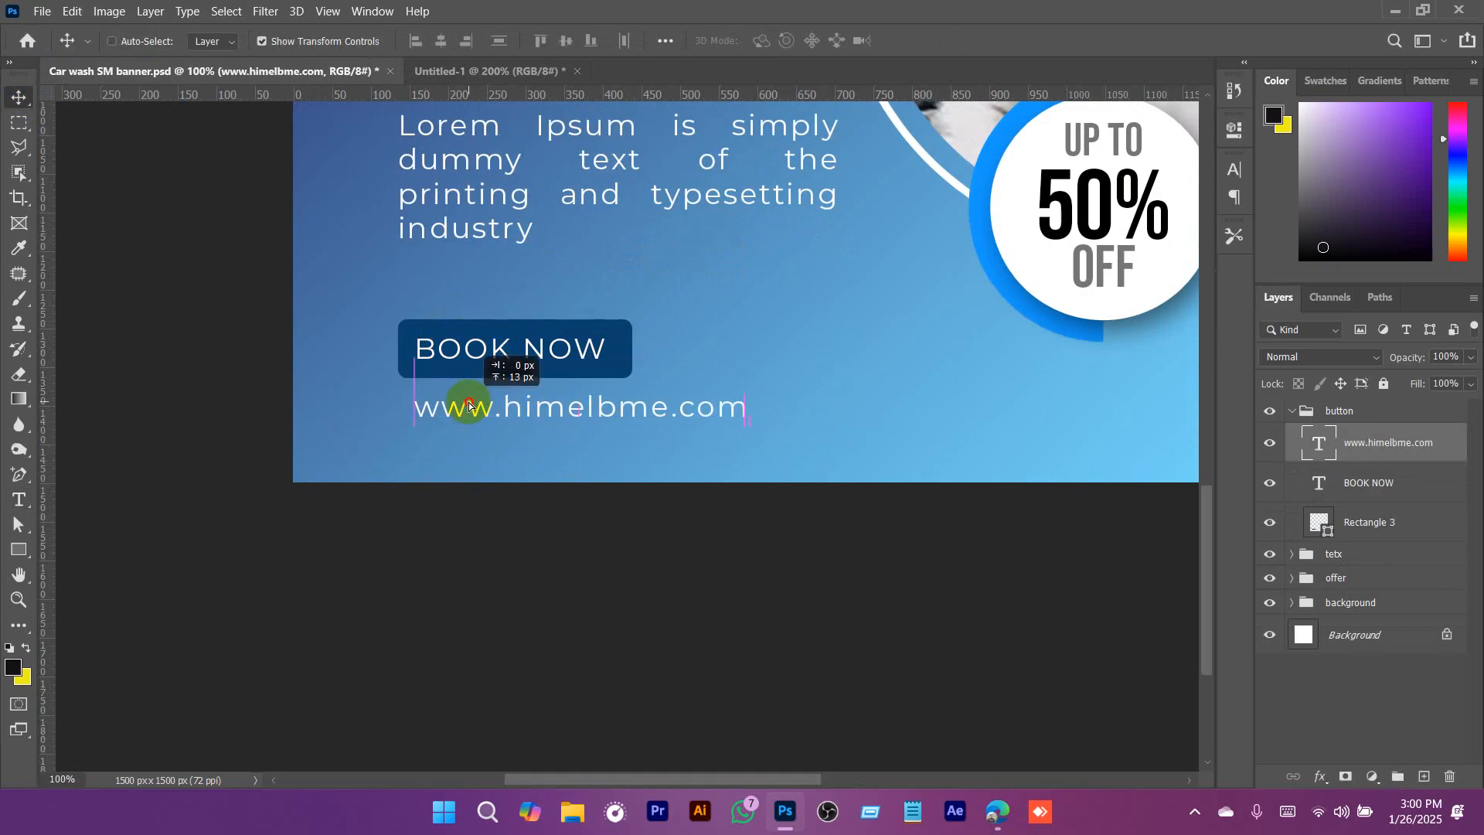
pyautogui.press('a')
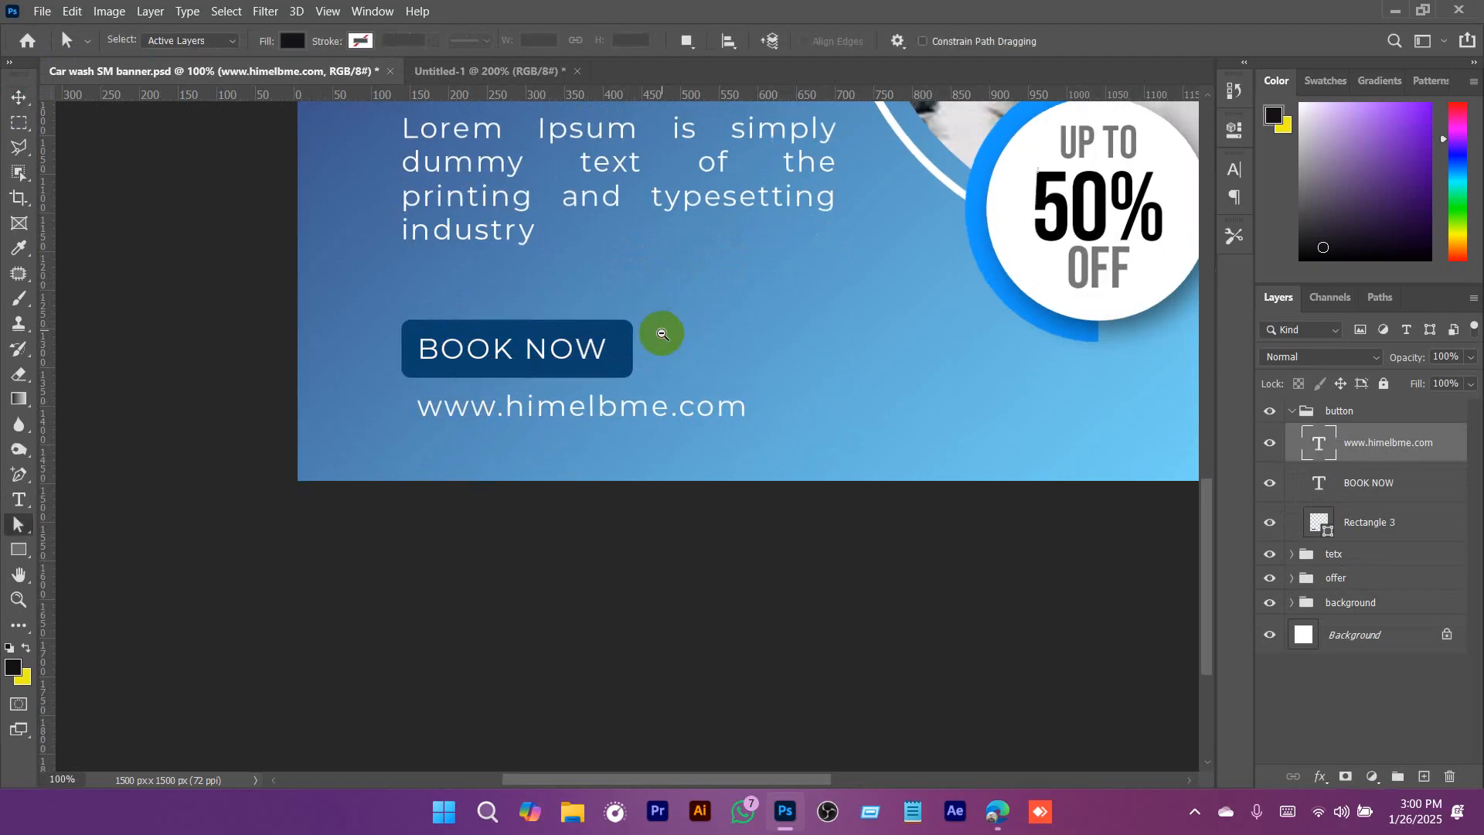
pyautogui.scroll(-1, 659, 327)
pyautogui.moveTo(848, 391); pyautogui.dragTo(565, 495)
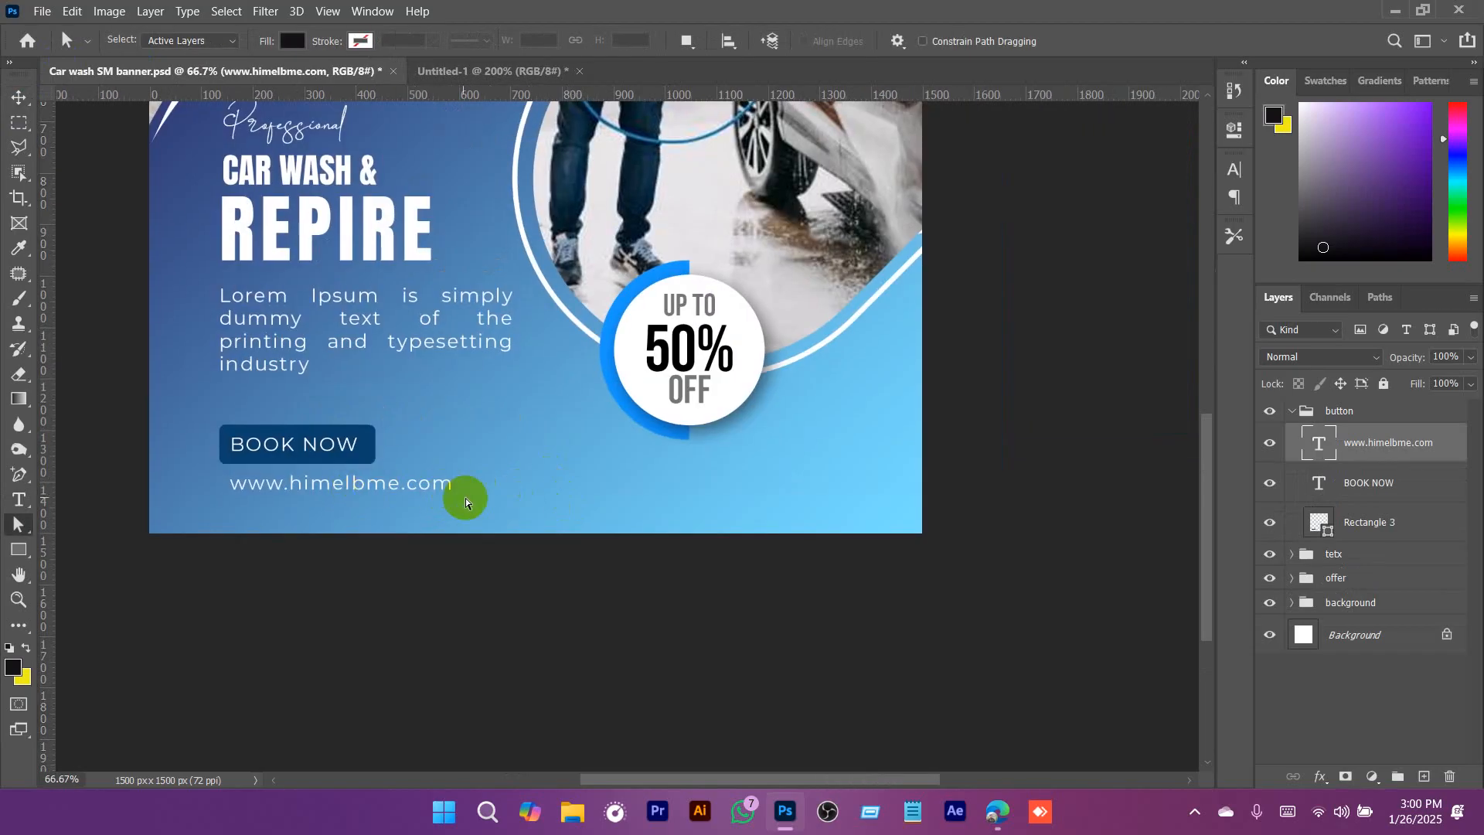
pyautogui.press('v')
# Switch to the Edge browser and search Google Images for a social media icon vector in a new tab.
pyautogui.click(997, 812)
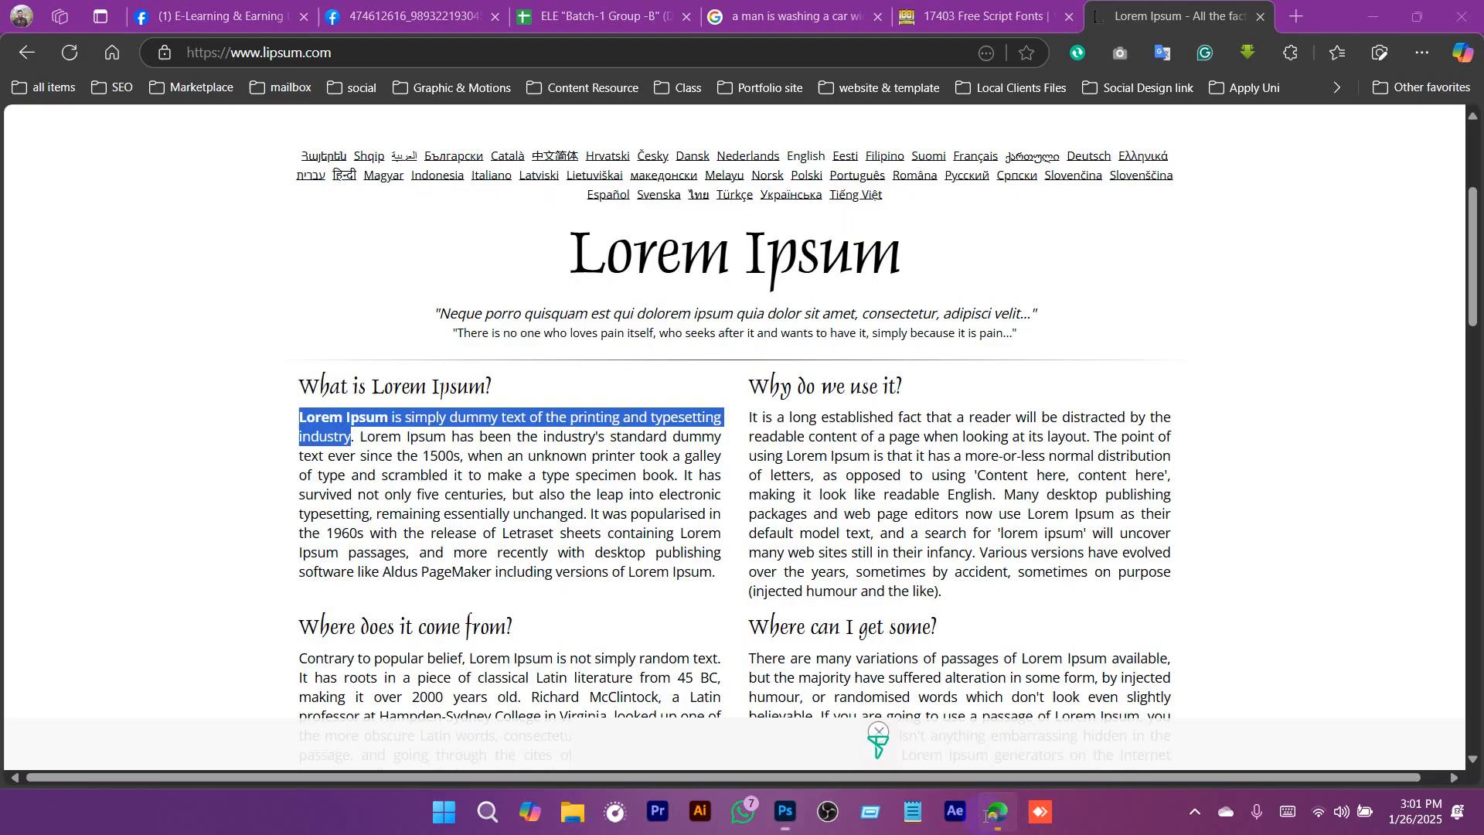
pyautogui.click(1290, 22)
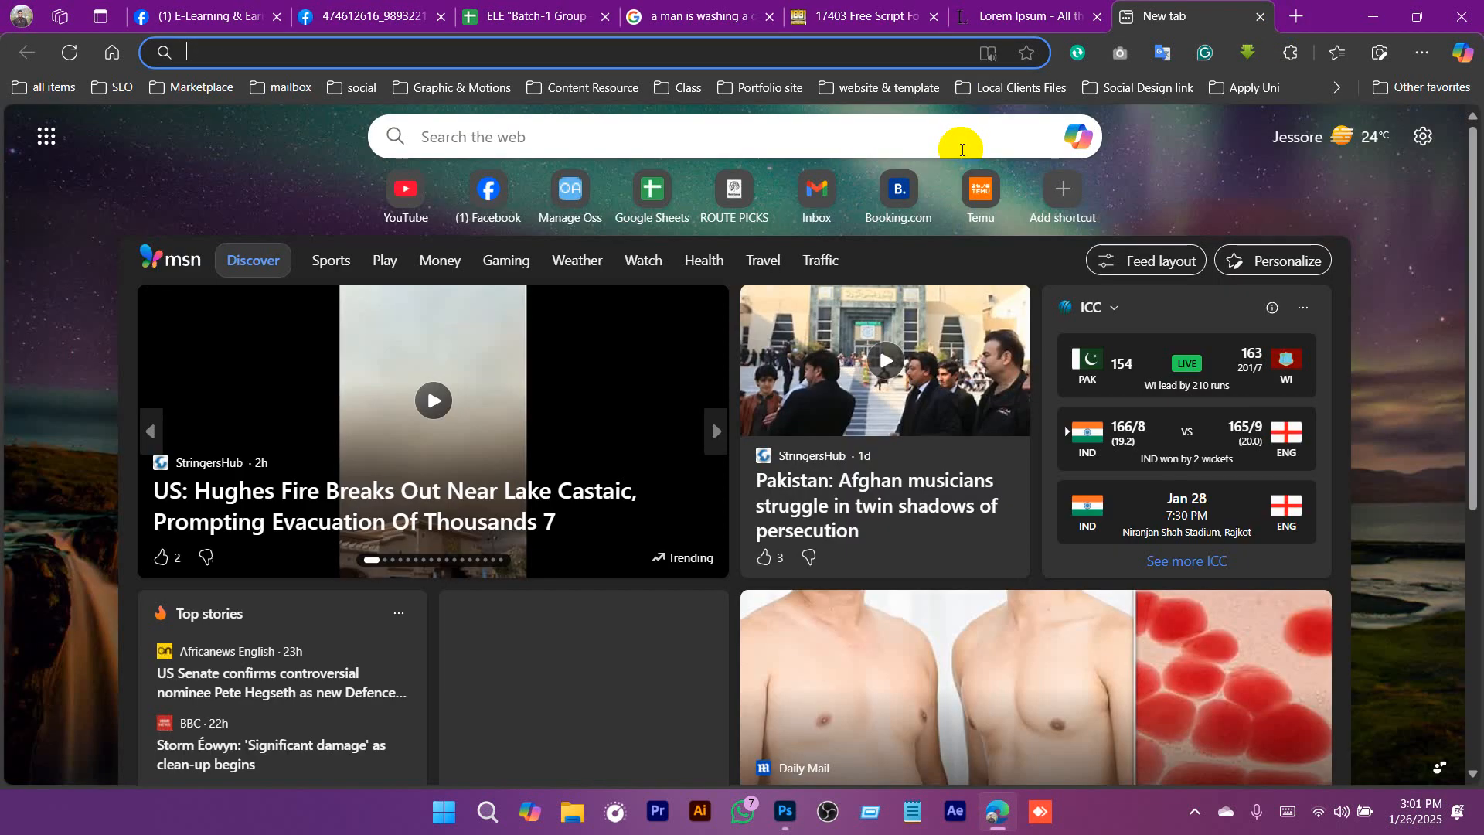
pyautogui.write('social media ico')
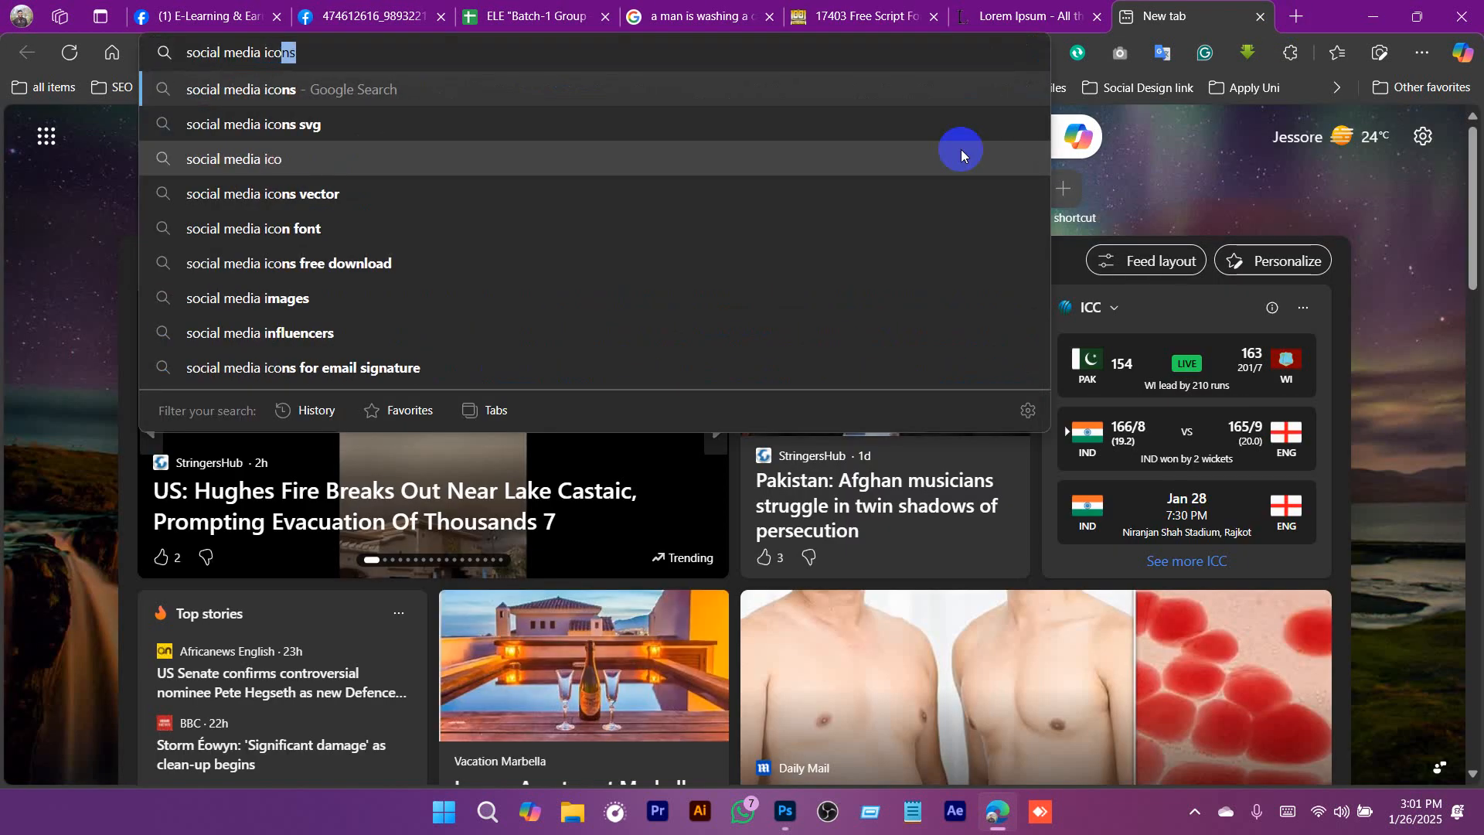
pyautogui.write('n vectro')
pyautogui.press('Return')
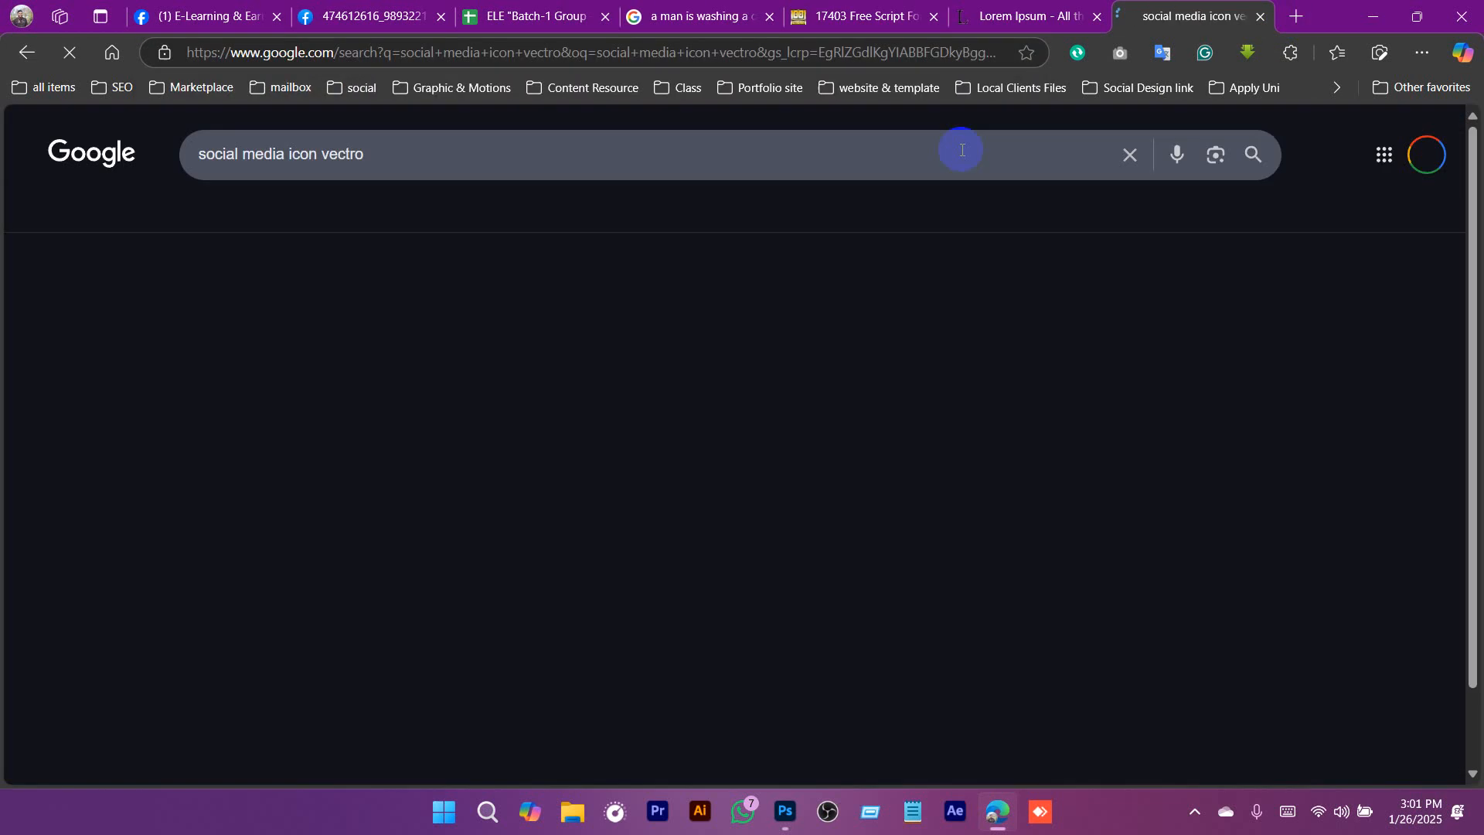
pyautogui.click(258, 207)
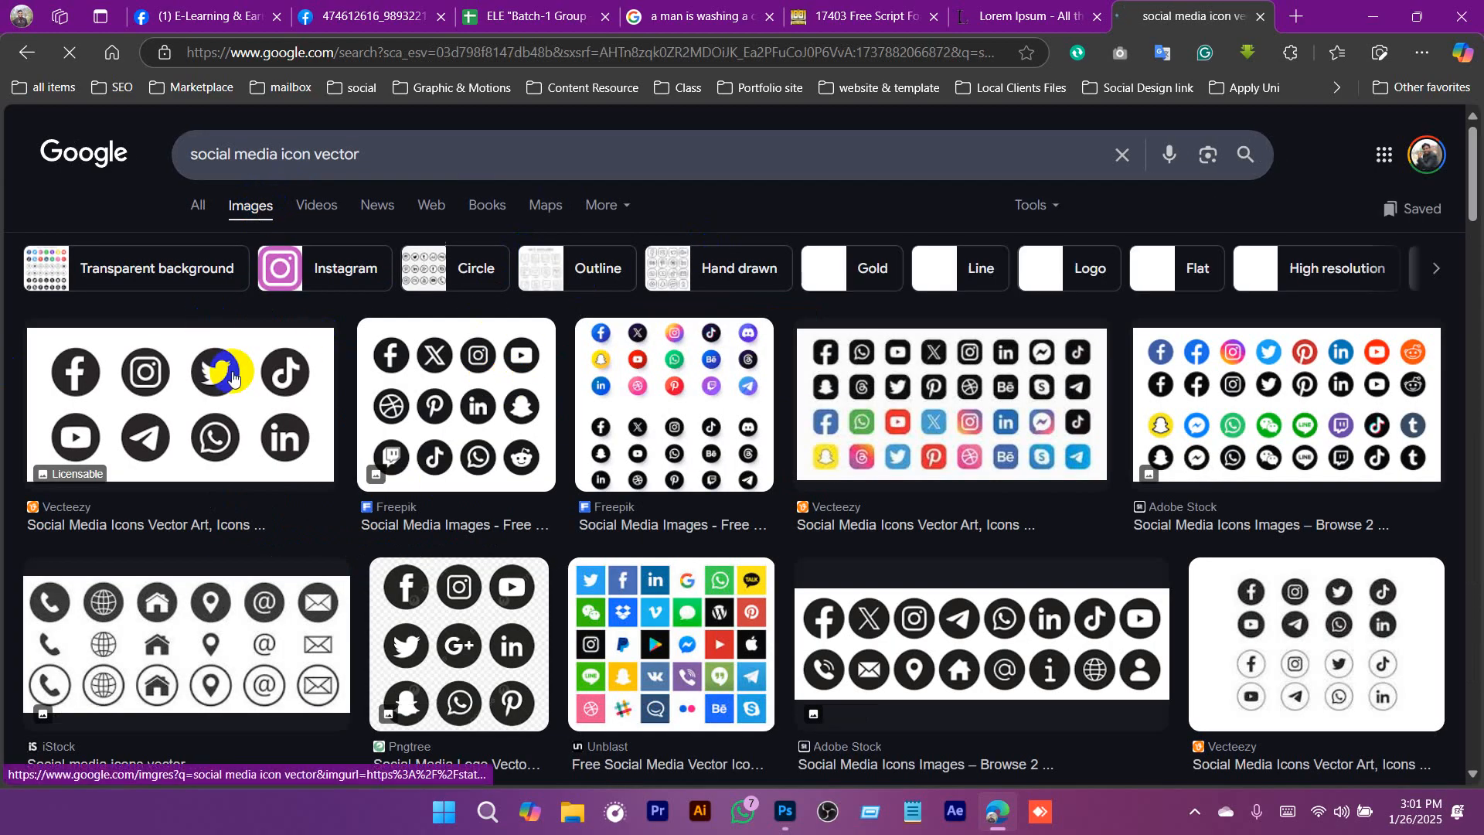
# Open the Vecteezy result with eight round black social media icons and copy its preview image.
pyautogui.click(317, 410)
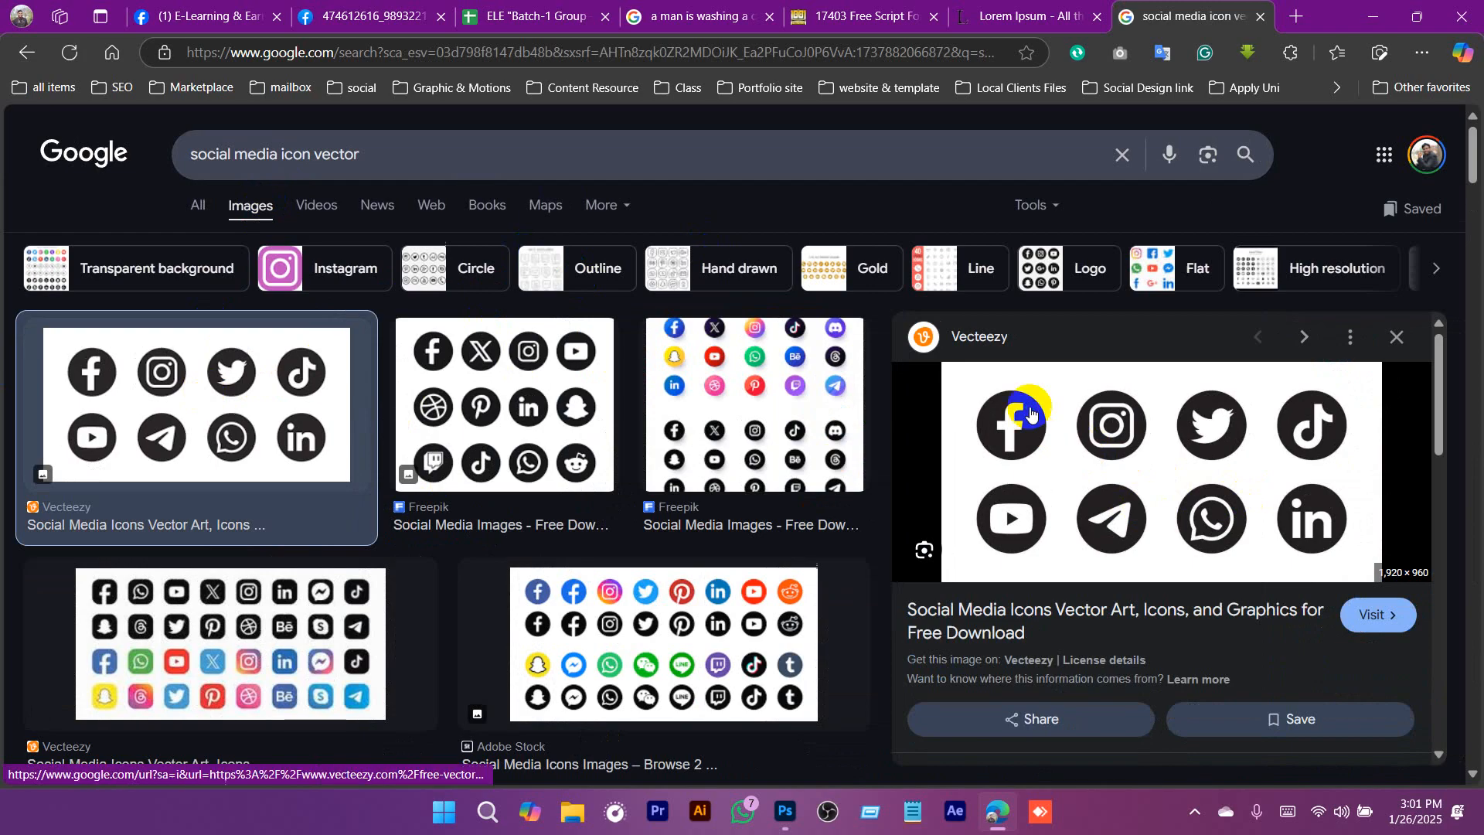
pyautogui.rightClick(1032, 410)
pyautogui.click(1091, 432)
# Return to Photoshop, create a 1920 × 960 px document from the clipboard preset and paste the copied icon image into it.
pyautogui.click(785, 811)
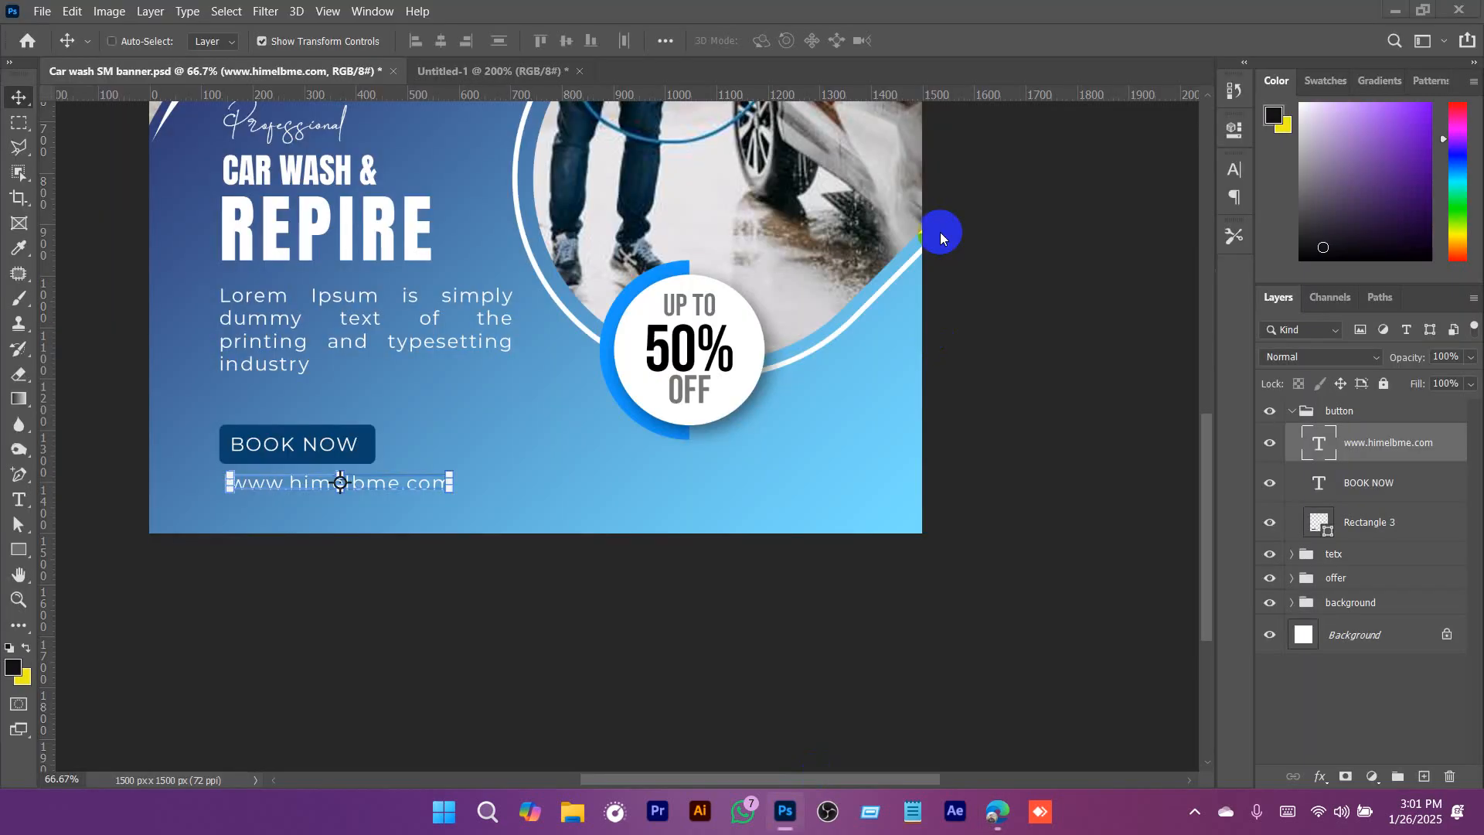
pyautogui.hotkey('ctrl', 'n')
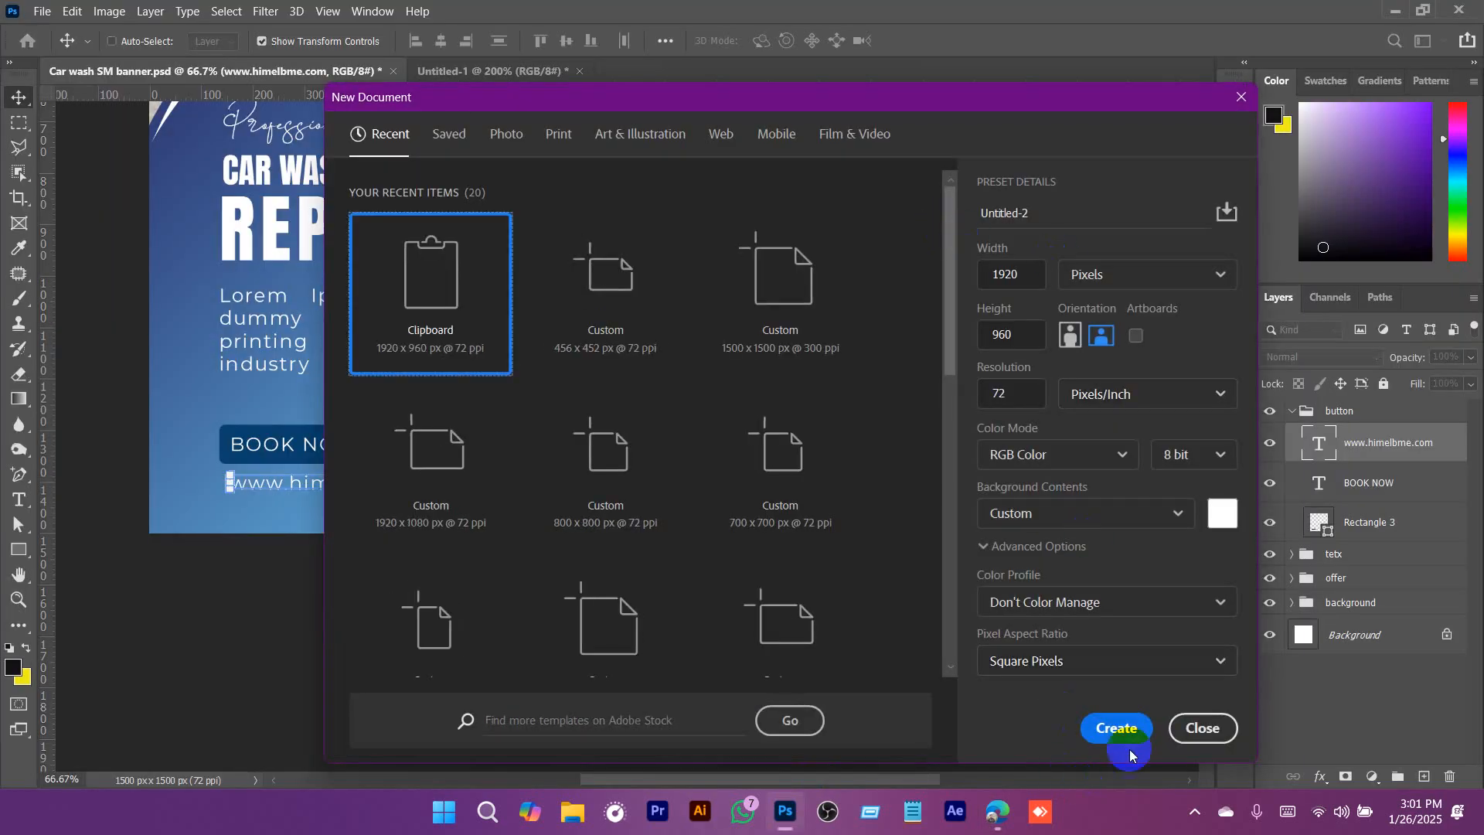
pyautogui.click(1115, 724)
pyautogui.hotkey('ctrl', 'v')
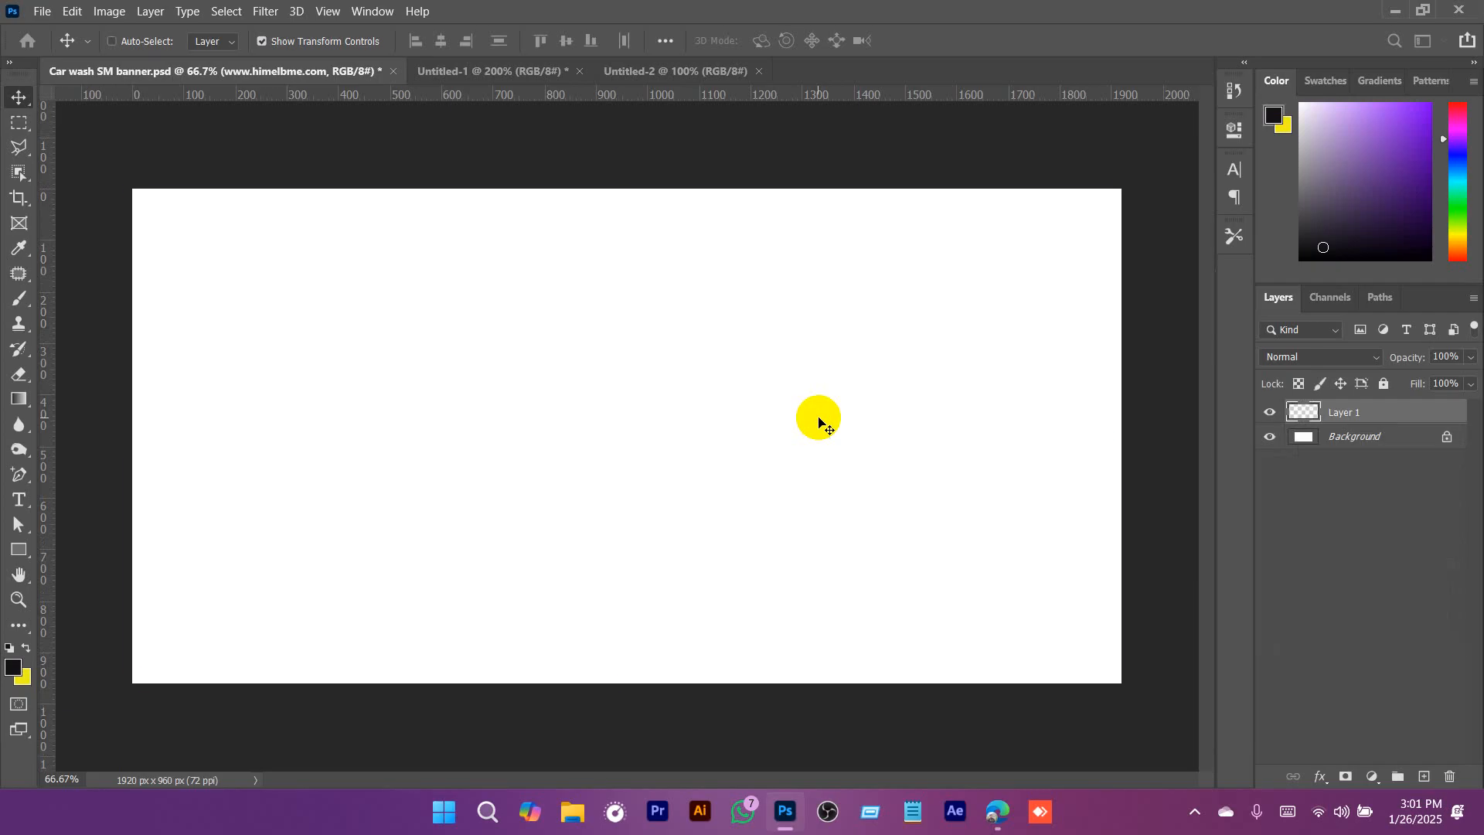
# Erase the white area around the icons with the Magic Eraser tool and delete the Background layer.
pyautogui.press('e')
pyautogui.hotkey('shift', 'e')
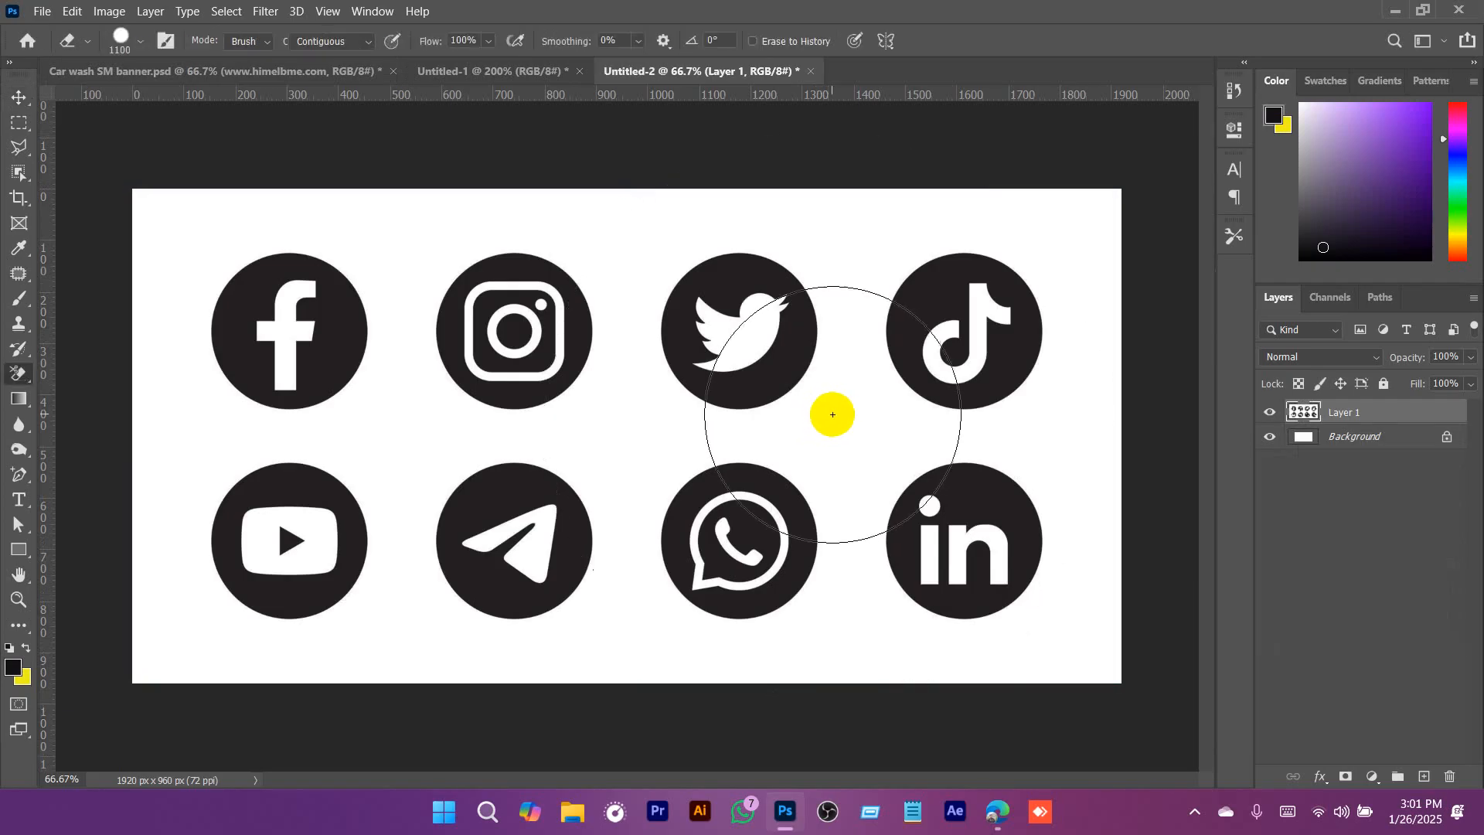
pyautogui.hotkey('shift', 'e')
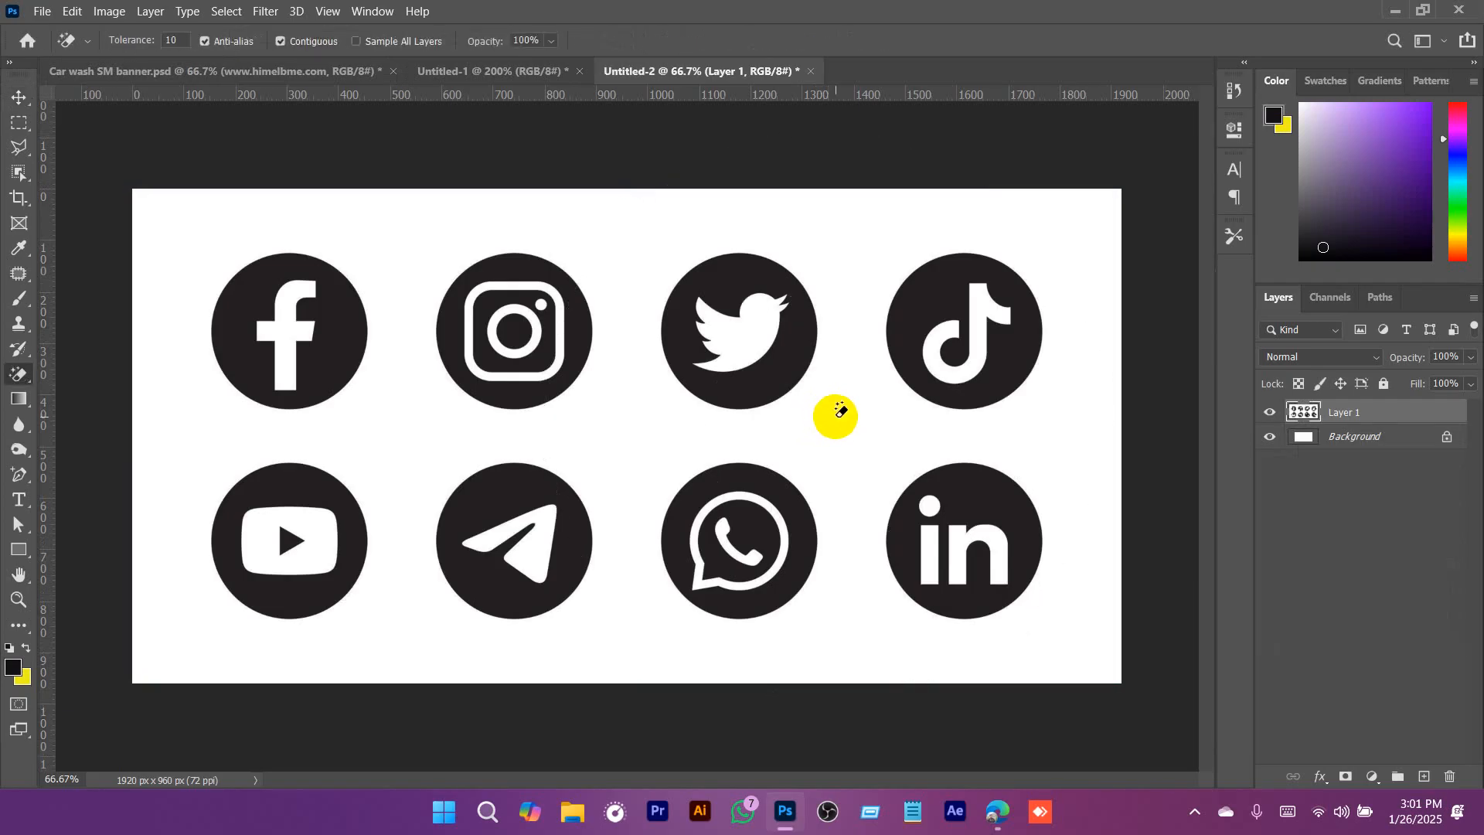
pyautogui.click(855, 438)
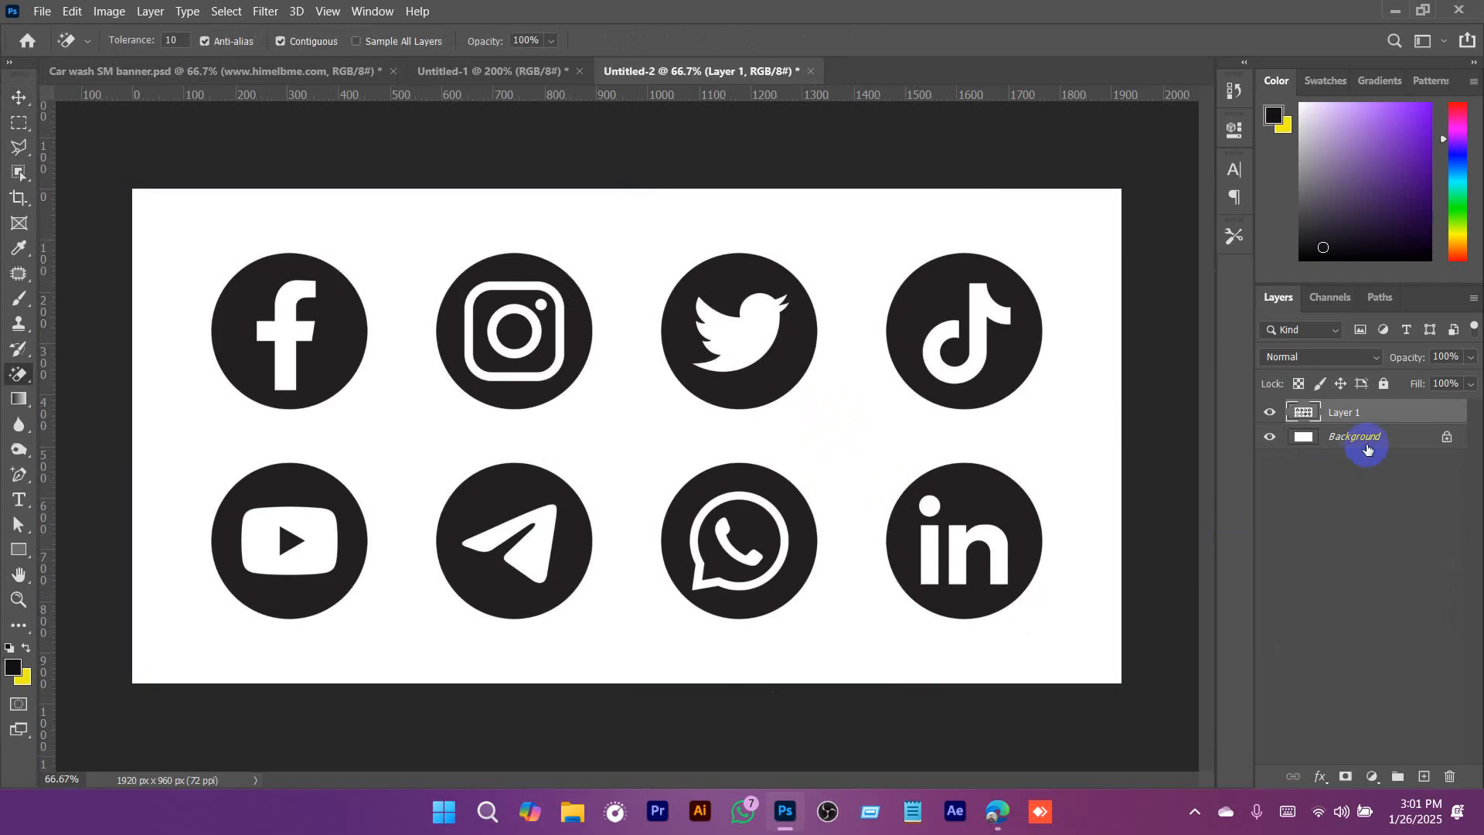
pyautogui.click(1442, 779)
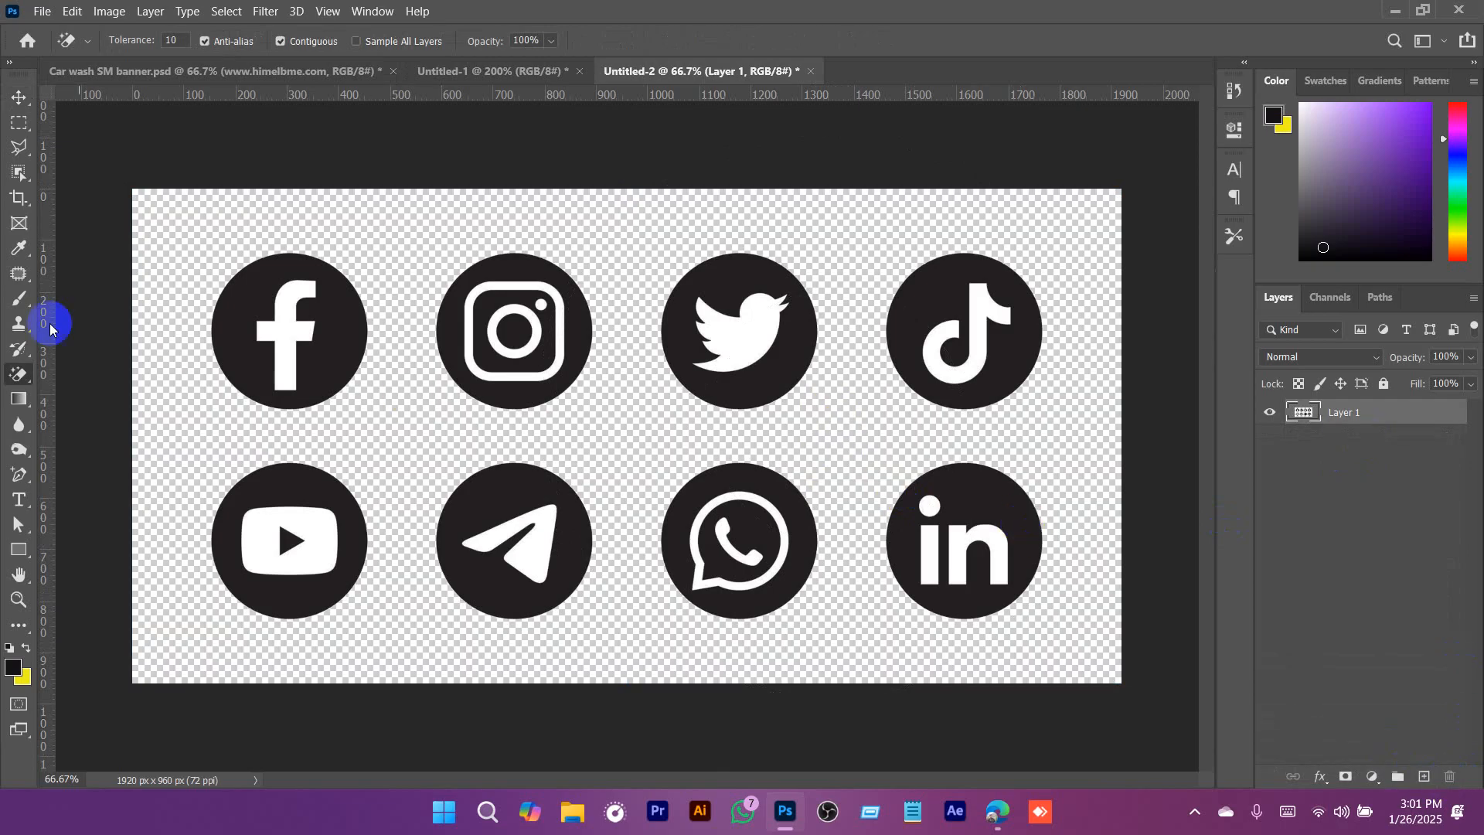
# Select the upper row of icons, Facebook to TikTok, with a rectangular marquee and move a copy into the car wash banner.
pyautogui.click(21, 126)
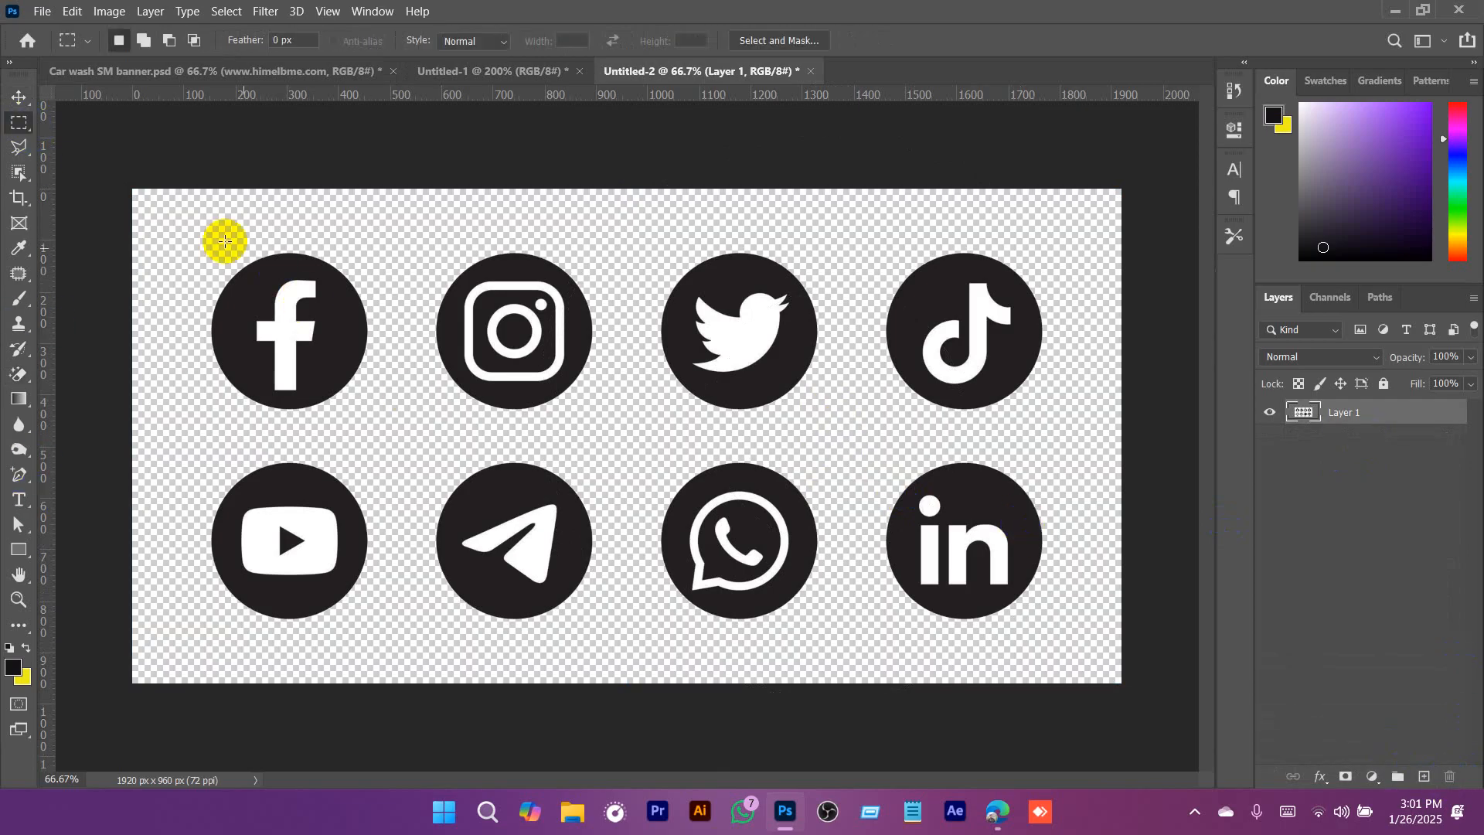
pyautogui.moveTo(170, 230); pyautogui.dragTo(1092, 442)
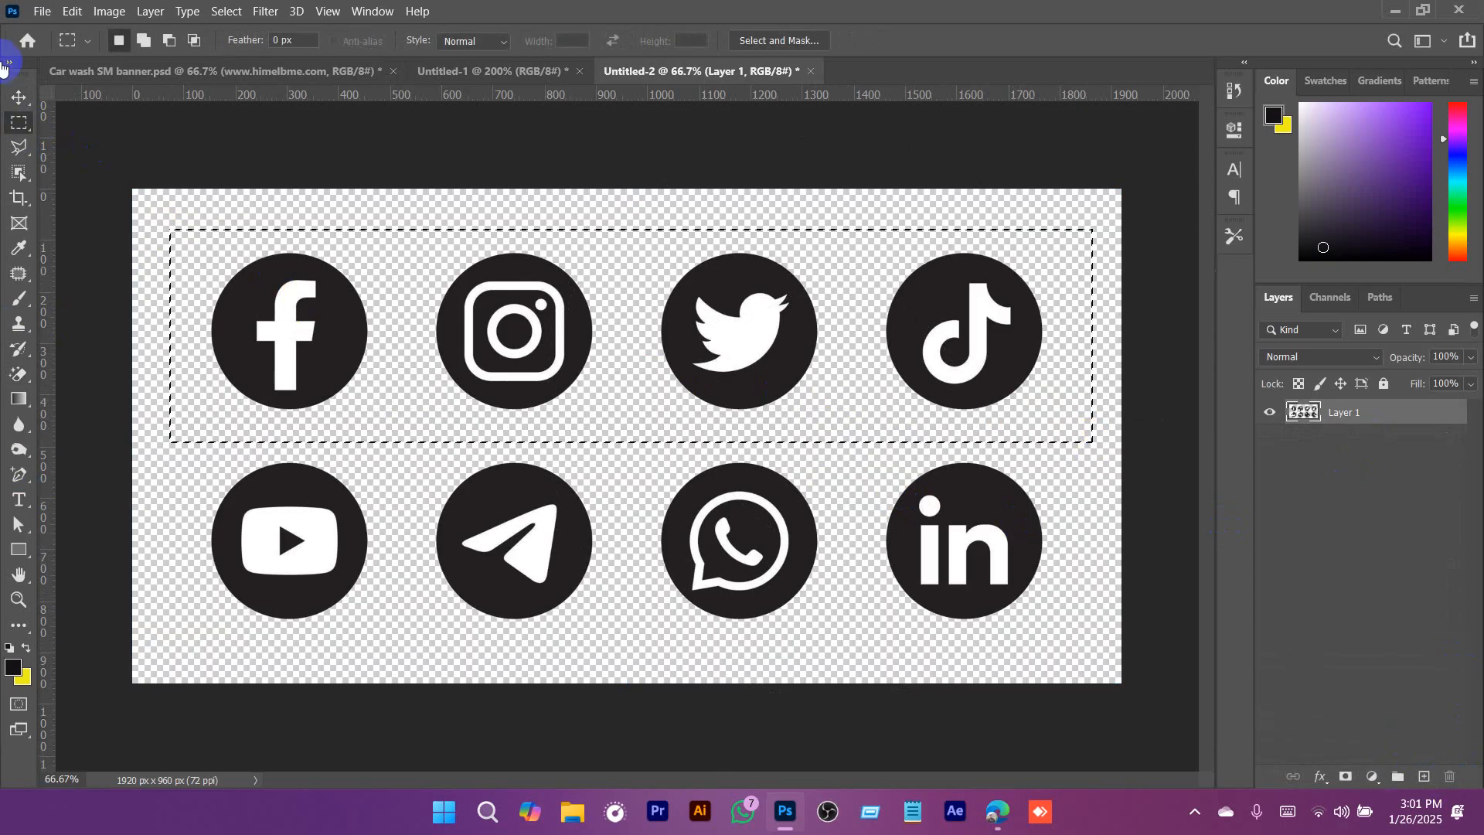
pyautogui.click(19, 96)
pyautogui.moveTo(294, 329); pyautogui.dragTo(600, 656)
pyautogui.moveTo(767, 654); pyautogui.dragTo(661, 275)
# Scale the icon row down and place it in the banner's lower-right corner, level with the website address.
pyautogui.moveTo(761, 184); pyautogui.dragTo(769, 232)
pyautogui.moveTo(832, 272); pyautogui.dragTo(719, 336)
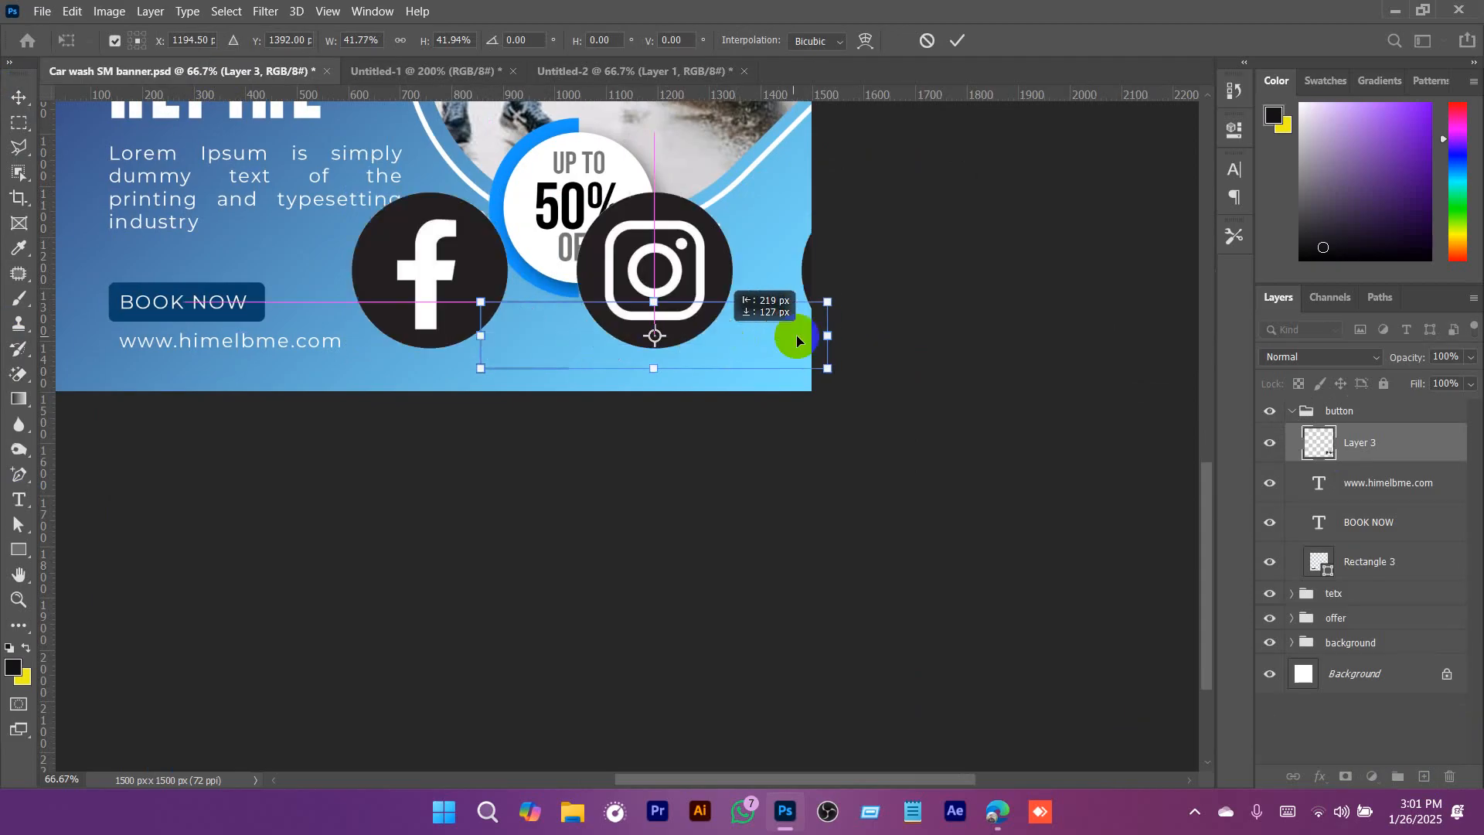
pyautogui.moveTo(828, 336); pyautogui.dragTo(733, 333)
pyautogui.scroll(1, 733, 331)
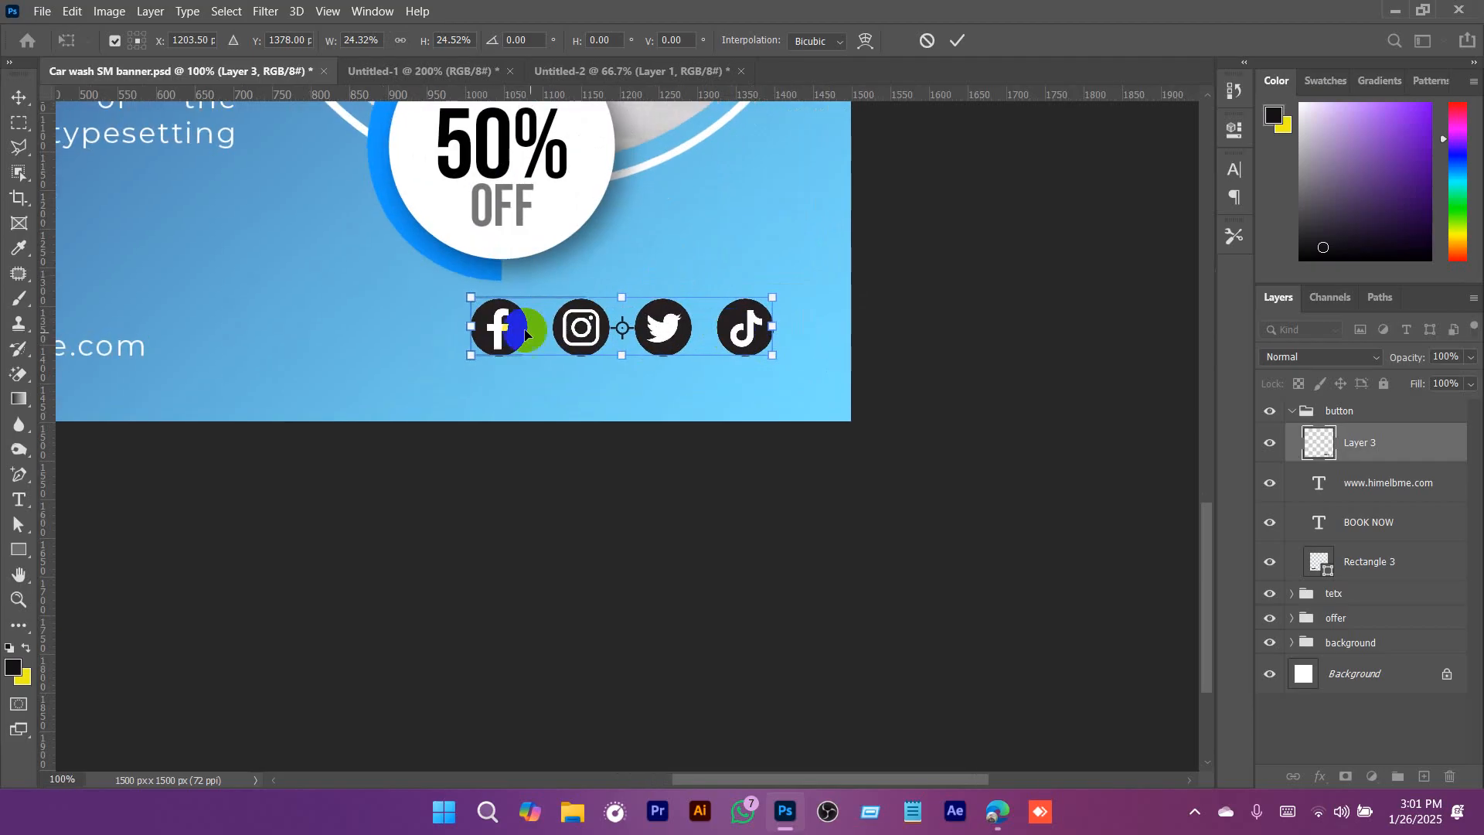
pyautogui.moveTo(469, 327); pyautogui.dragTo(488, 326)
pyautogui.moveTo(687, 331); pyautogui.dragTo(703, 335)
pyautogui.click(956, 41)
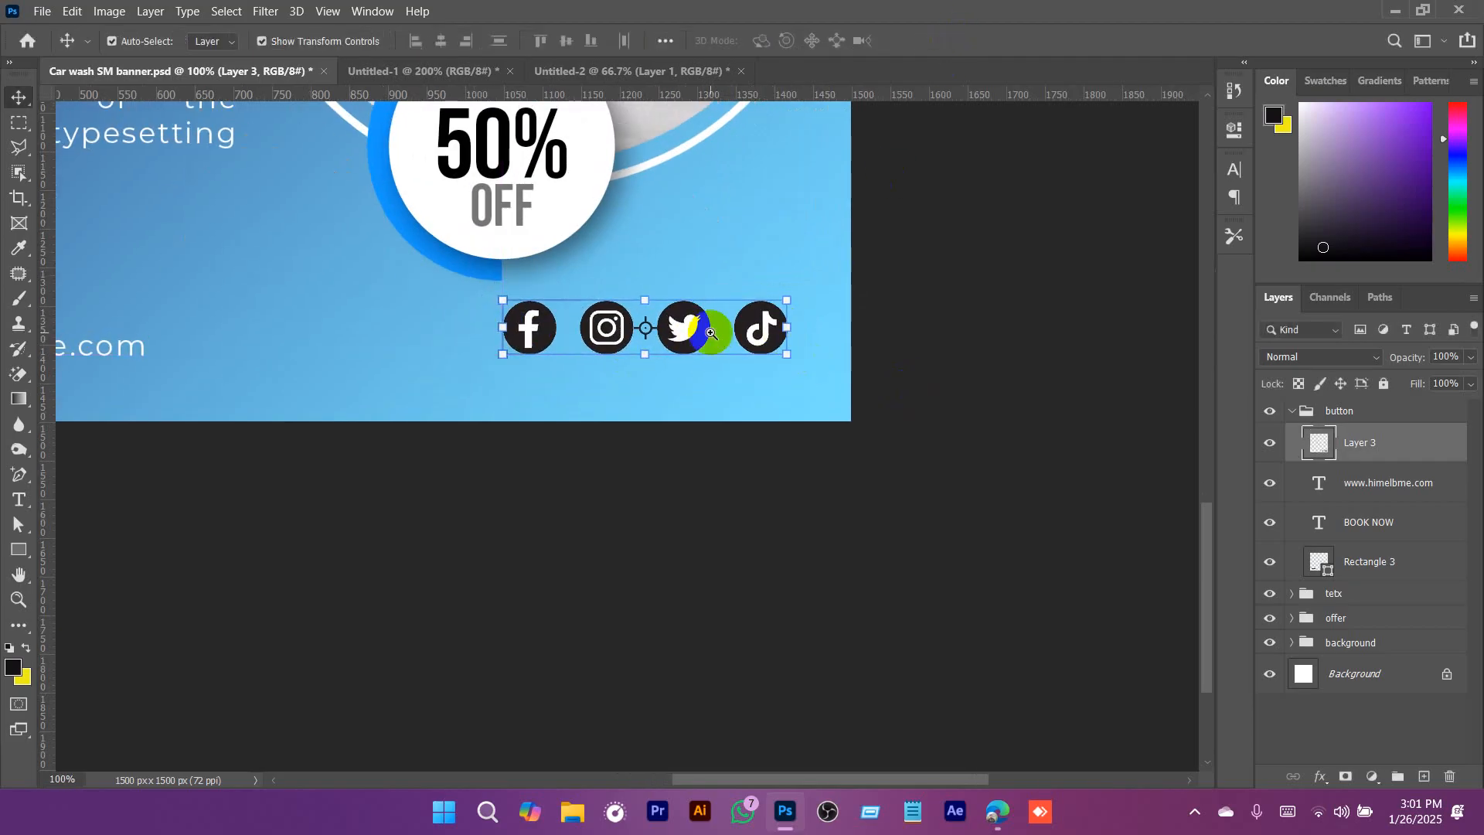
# Open the blending options of the social icon layer and turn on a white Color Overlay at 100% opacity.
pyautogui.scroll(3, 686, 326)
pyautogui.scroll(-1, 708, 345)
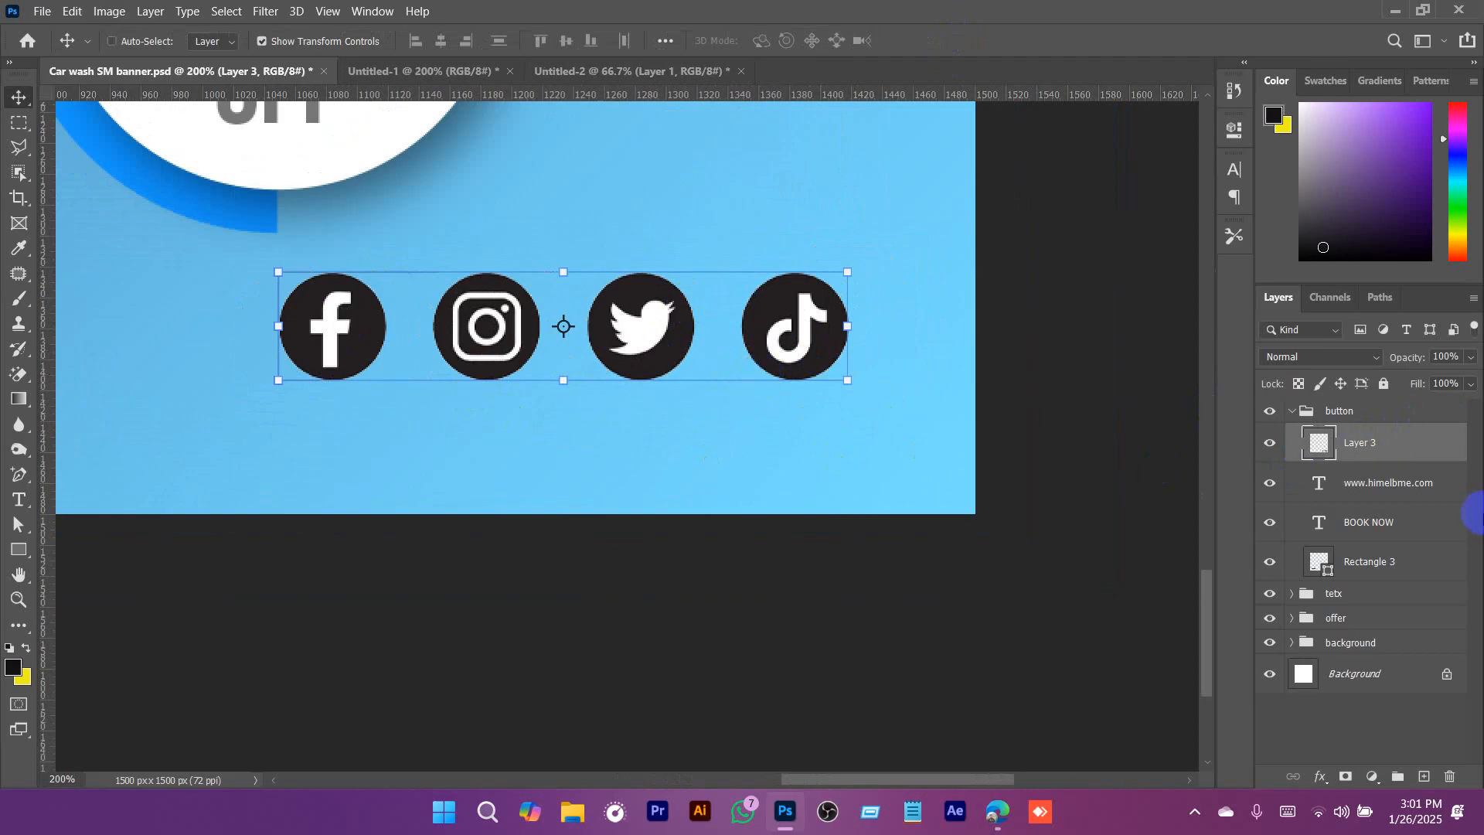
pyautogui.rightClick(1410, 452)
pyautogui.click(1111, 180)
pyautogui.moveTo(820, 45); pyautogui.dragTo(898, 56)
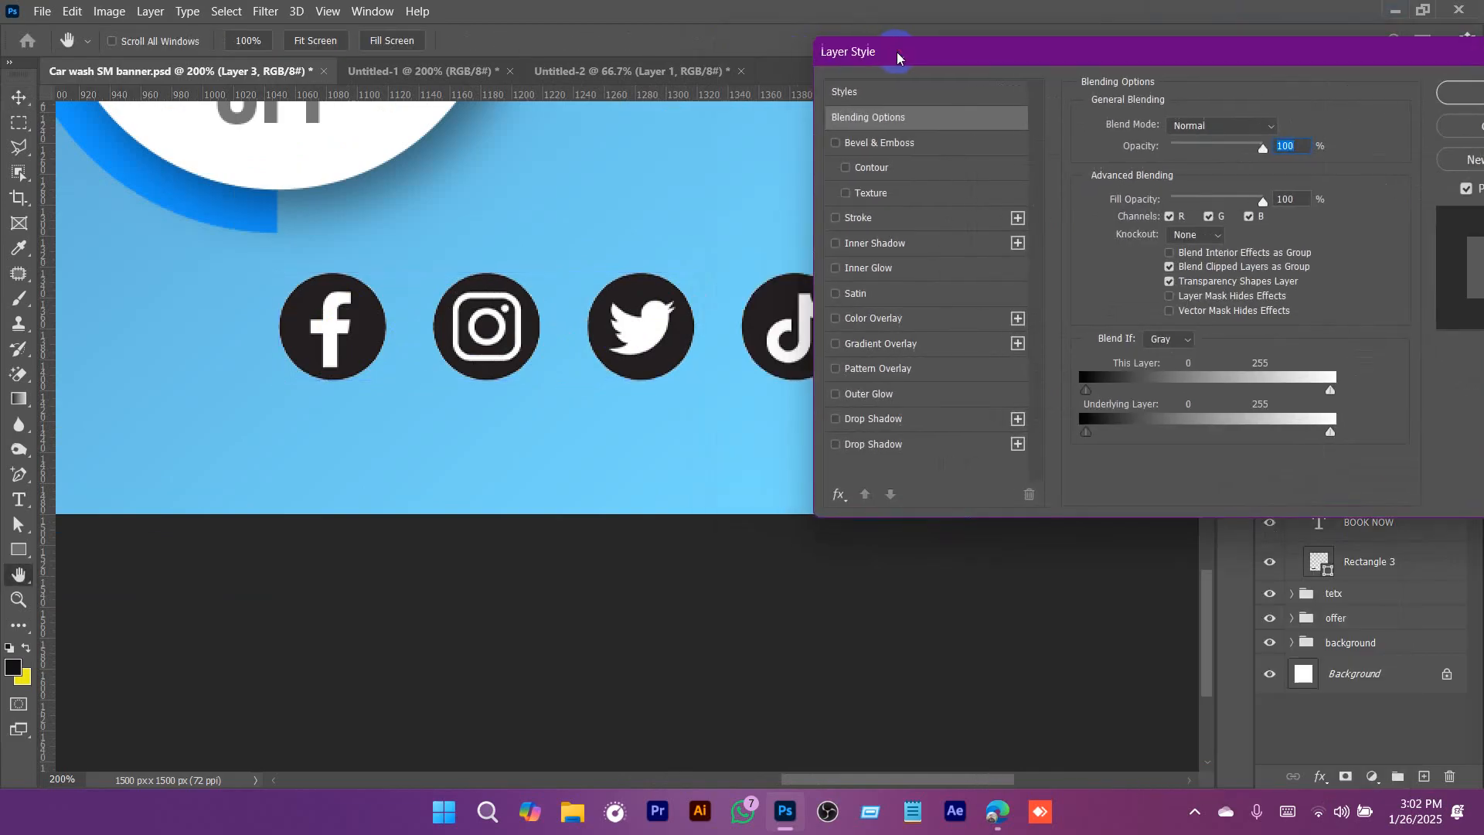
pyautogui.click(856, 322)
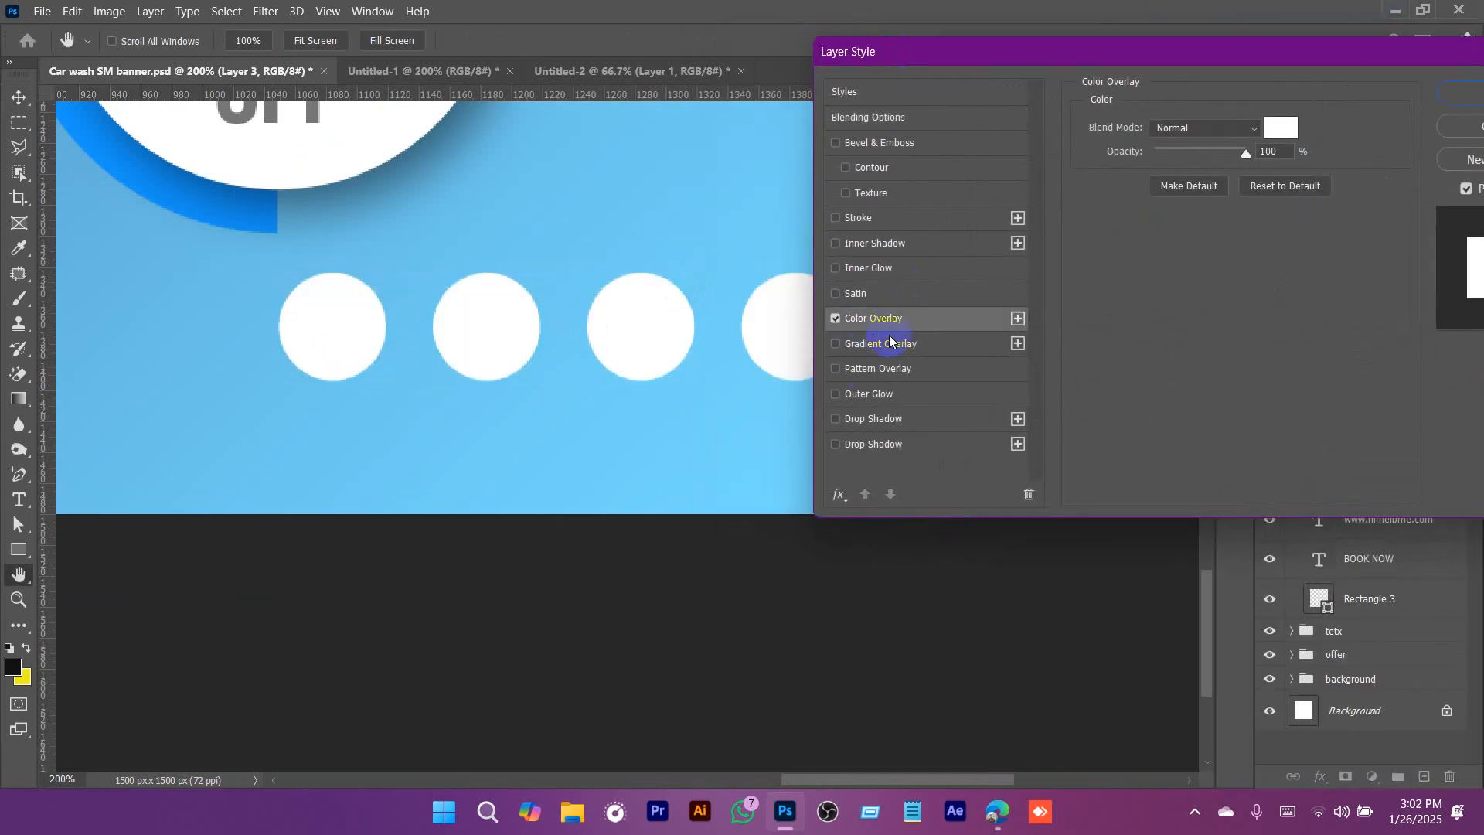
pyautogui.click(1286, 130)
pyautogui.moveTo(1062, 231); pyautogui.dragTo(1125, 169)
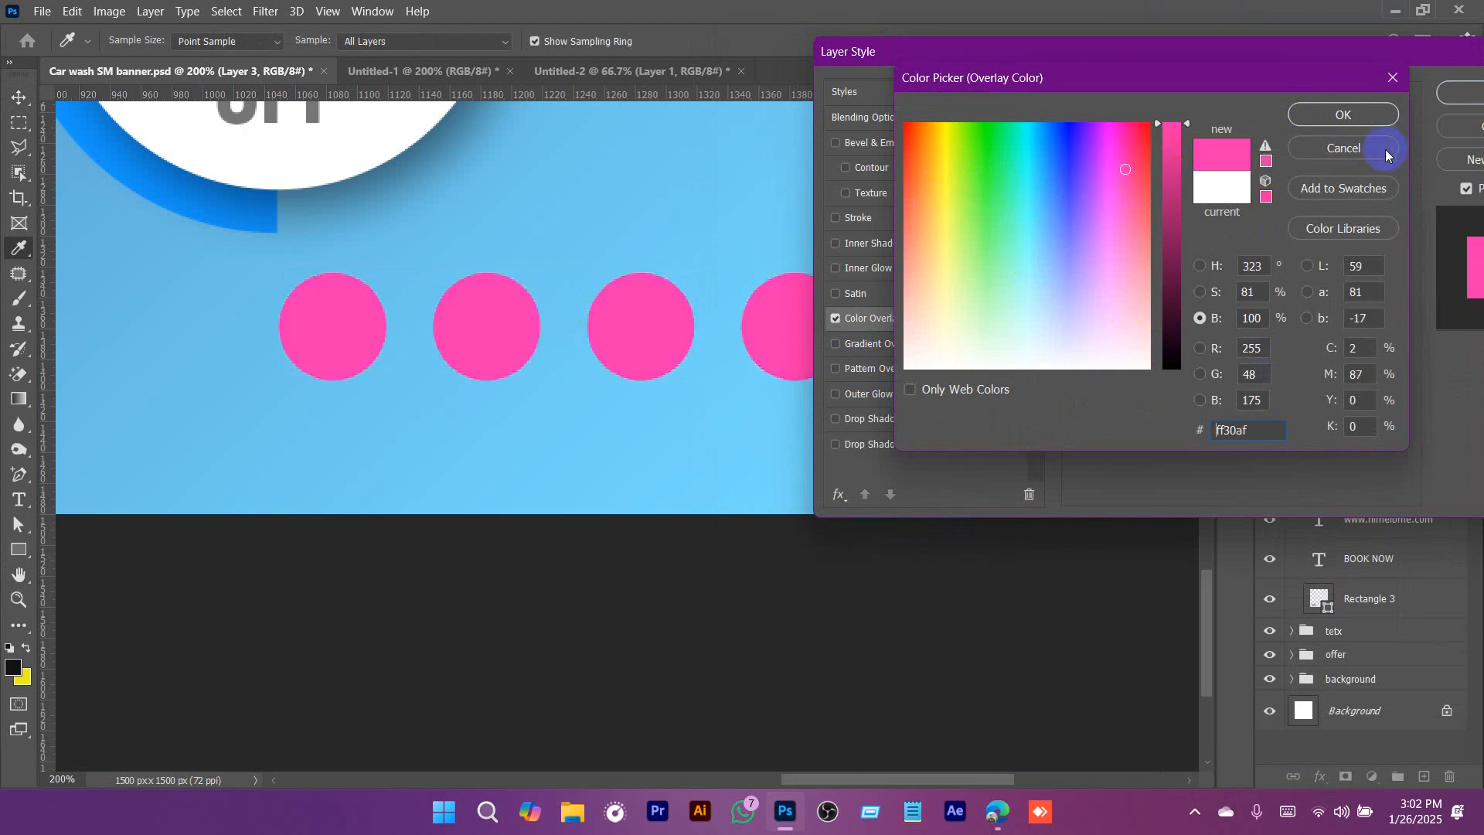
pyautogui.click(1342, 148)
pyautogui.moveTo(1392, 58); pyautogui.dragTo(1226, 67)
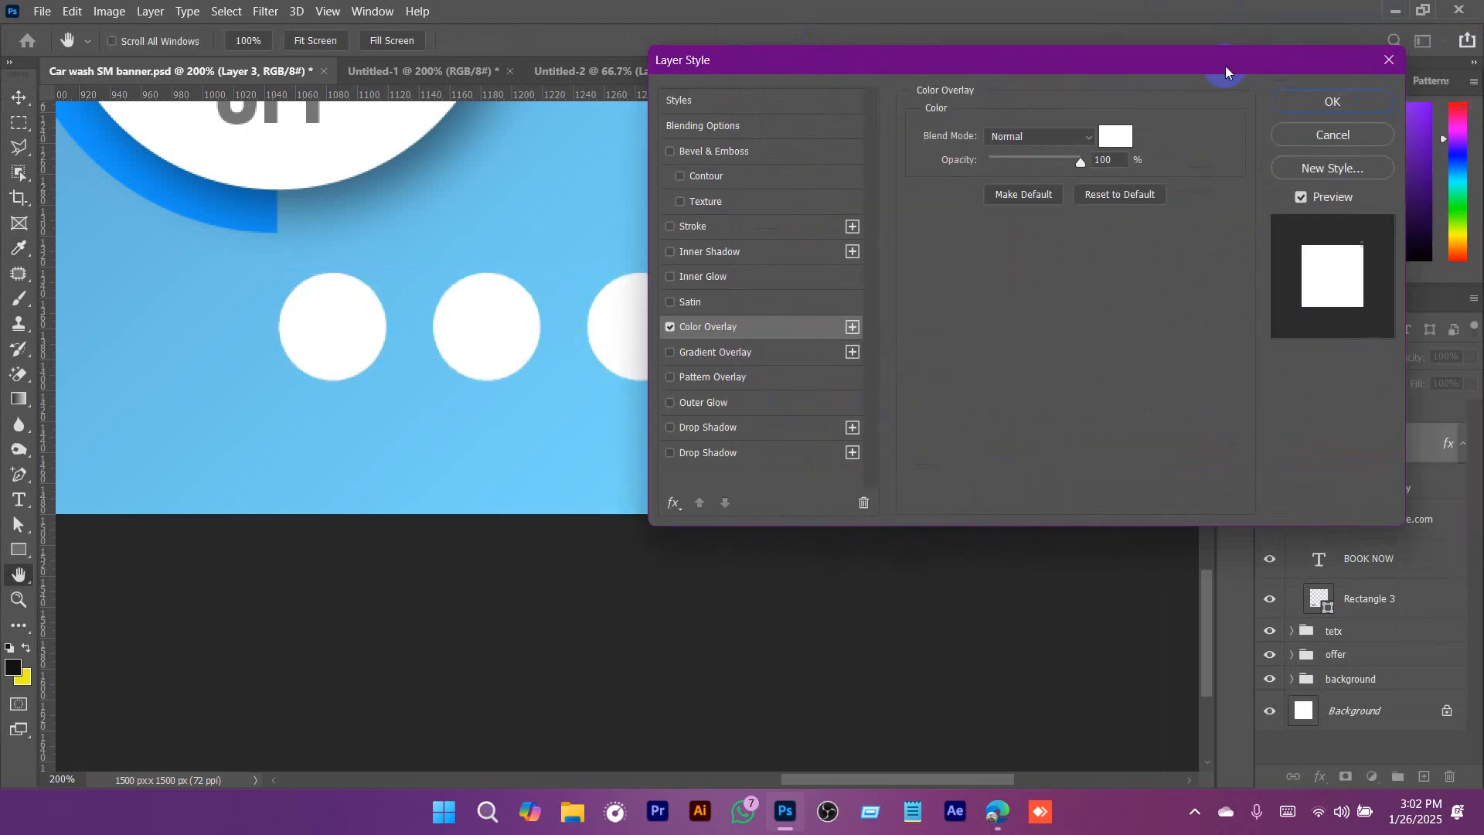
# Discard the white overlay and erase the white symbols inside the four social icons with the Magic Eraser.
pyautogui.click(1353, 138)
pyautogui.press('v')
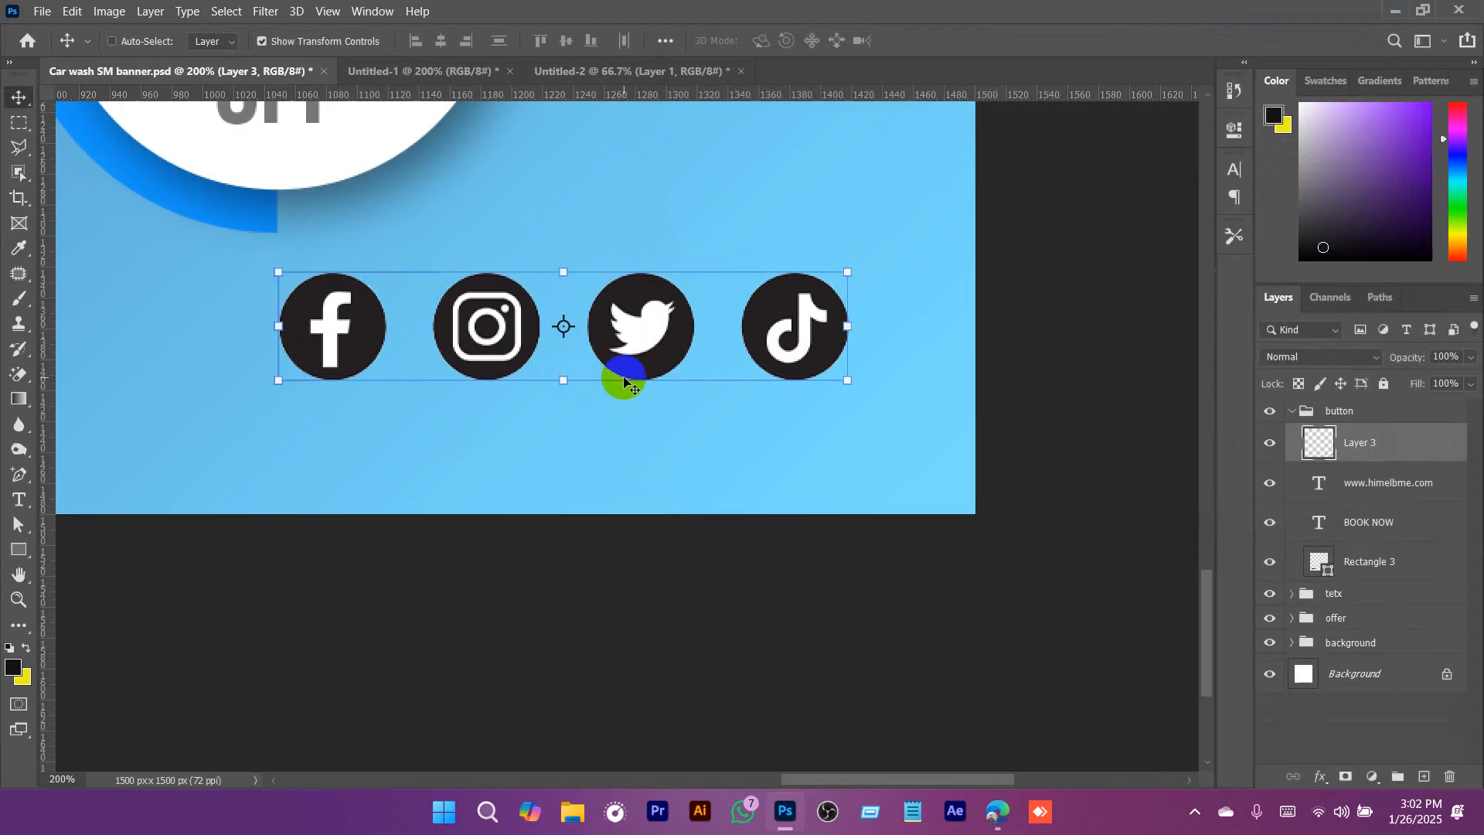
pyautogui.press('e')
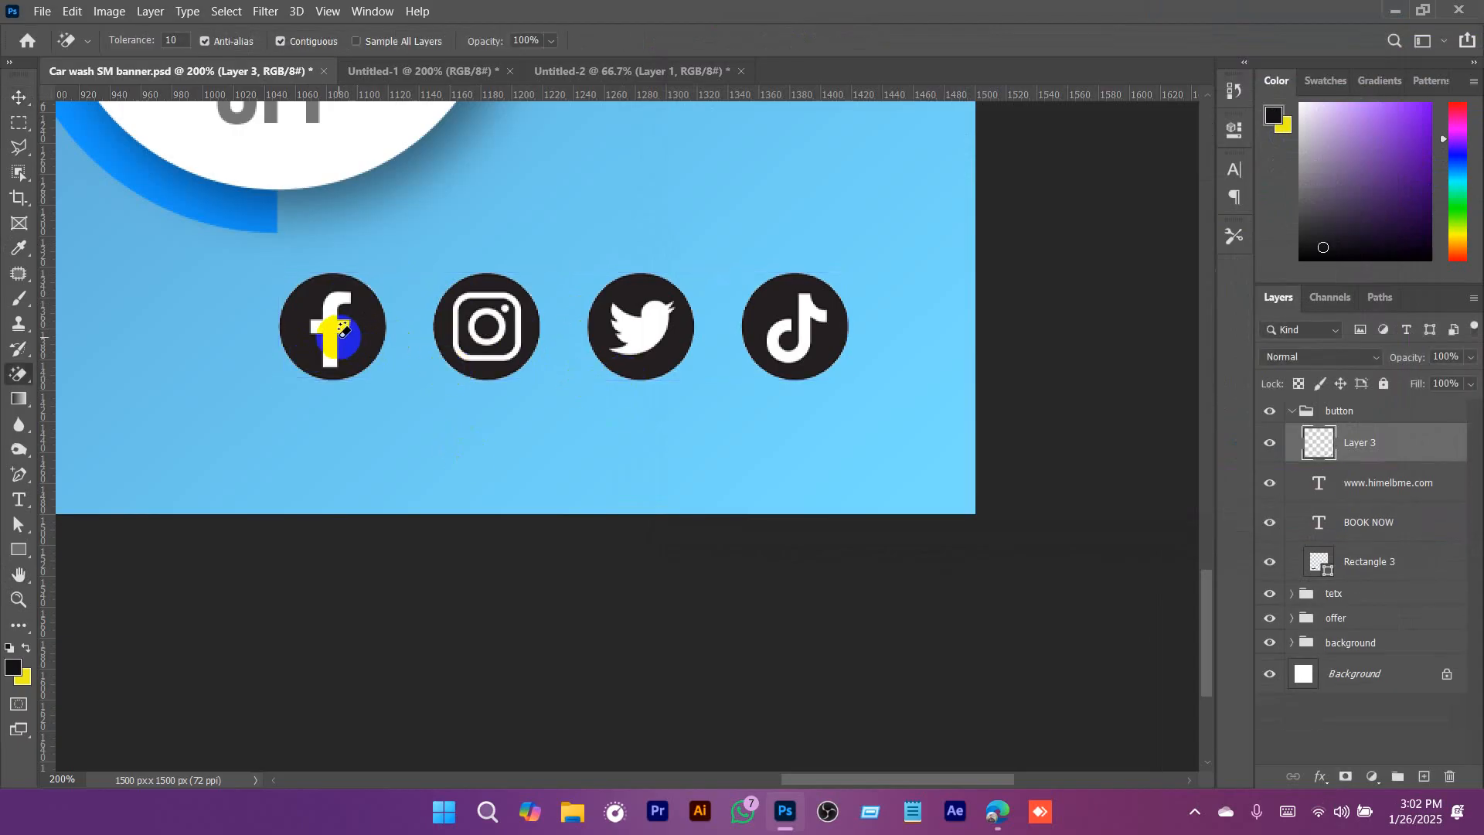
pyautogui.scroll(1, 501, 357)
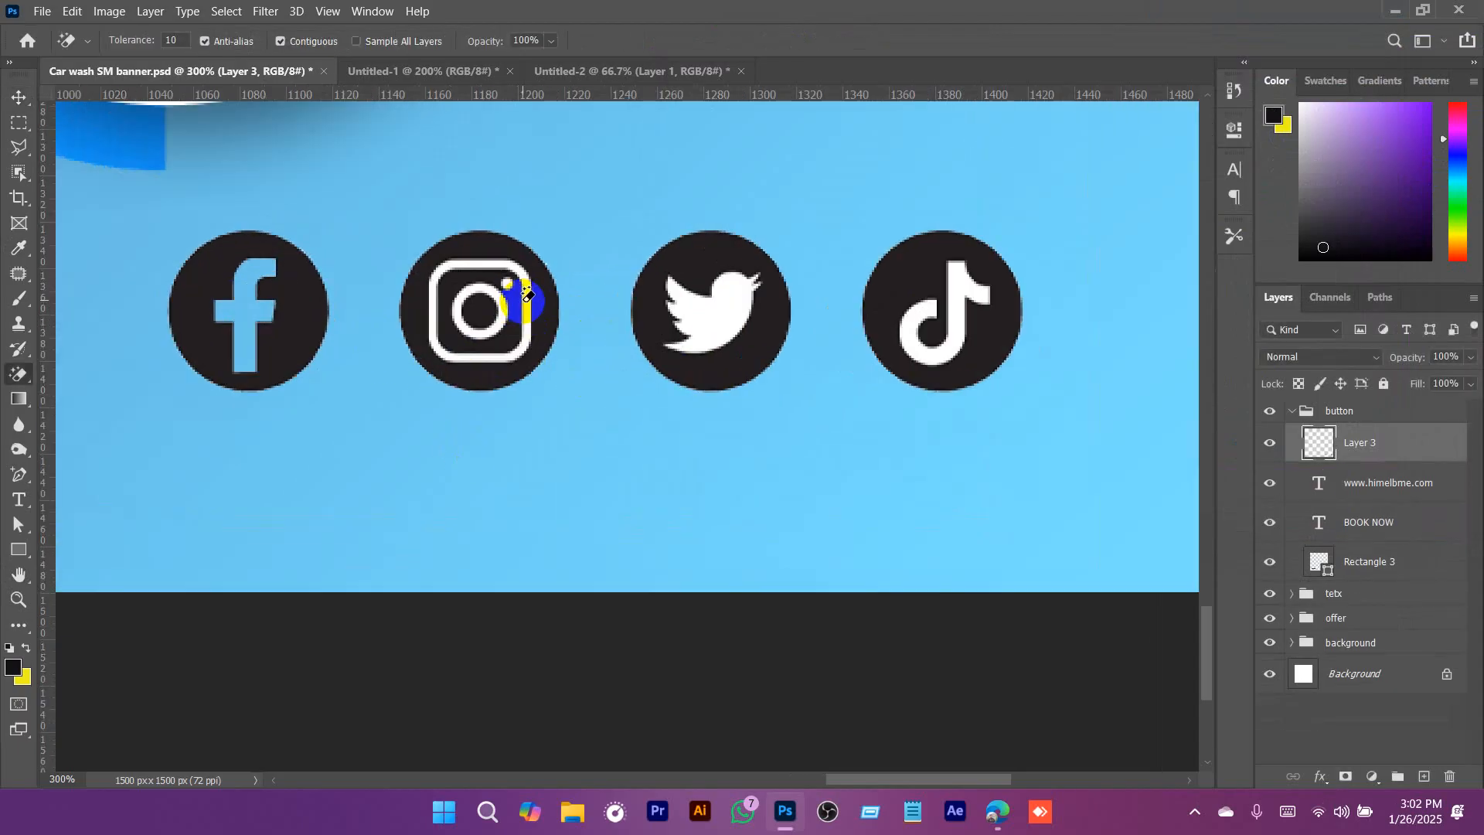
pyautogui.scroll(1, 516, 324)
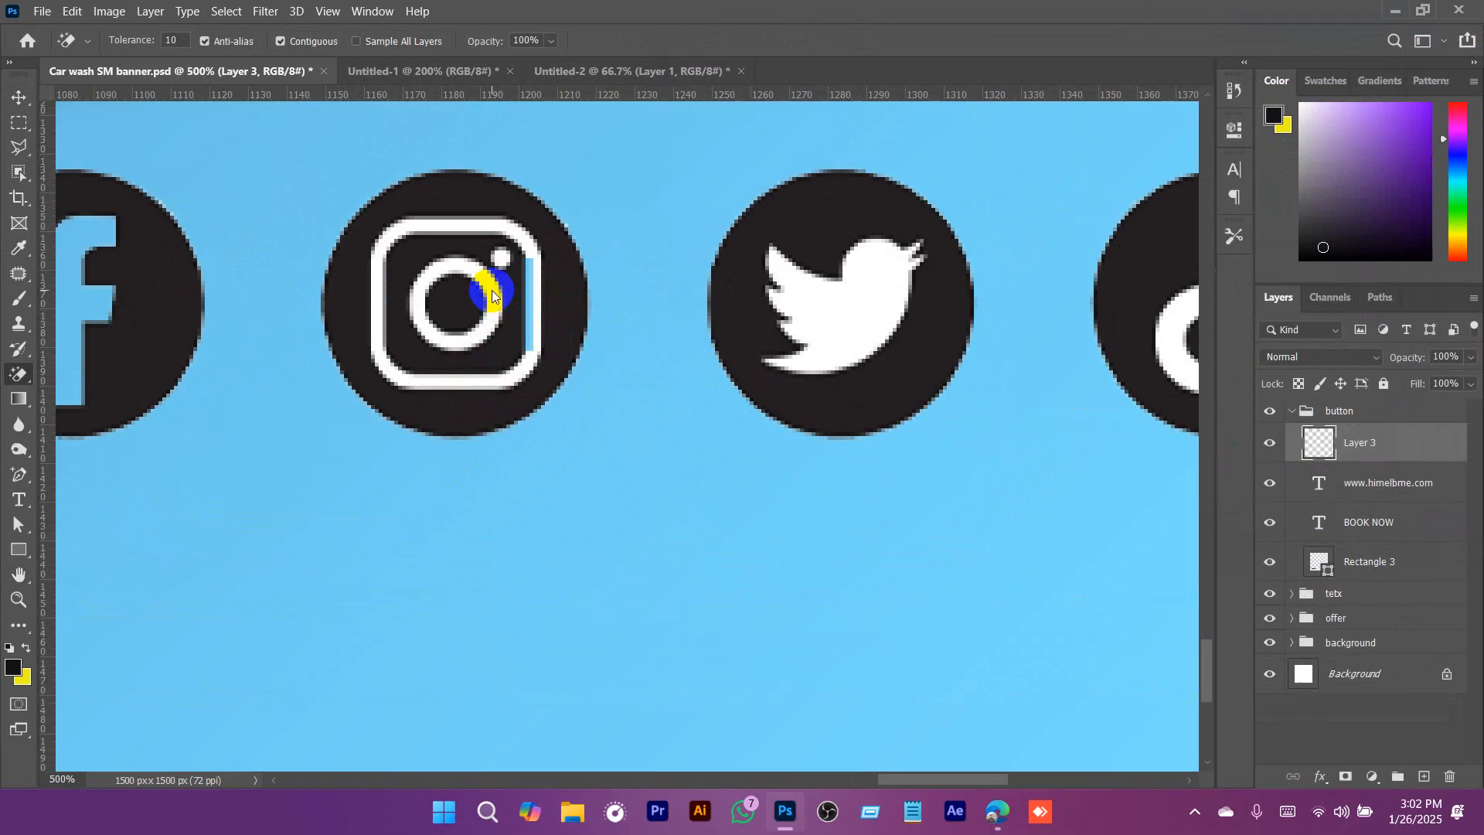
pyautogui.click(492, 294)
pyautogui.click(507, 230)
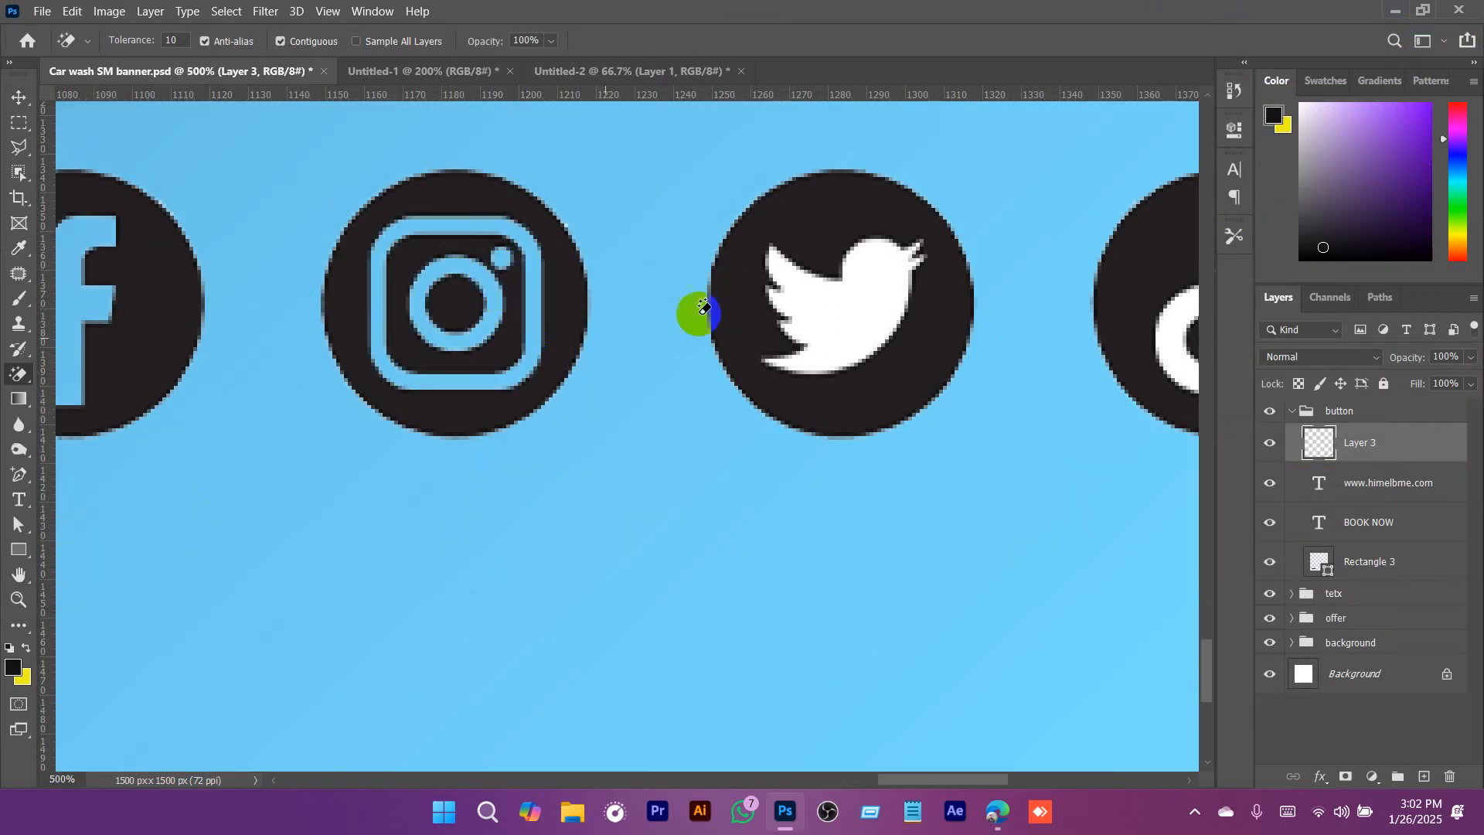
pyautogui.click(789, 283)
pyautogui.hscroll(5, 424, 391)
pyautogui.click(657, 363)
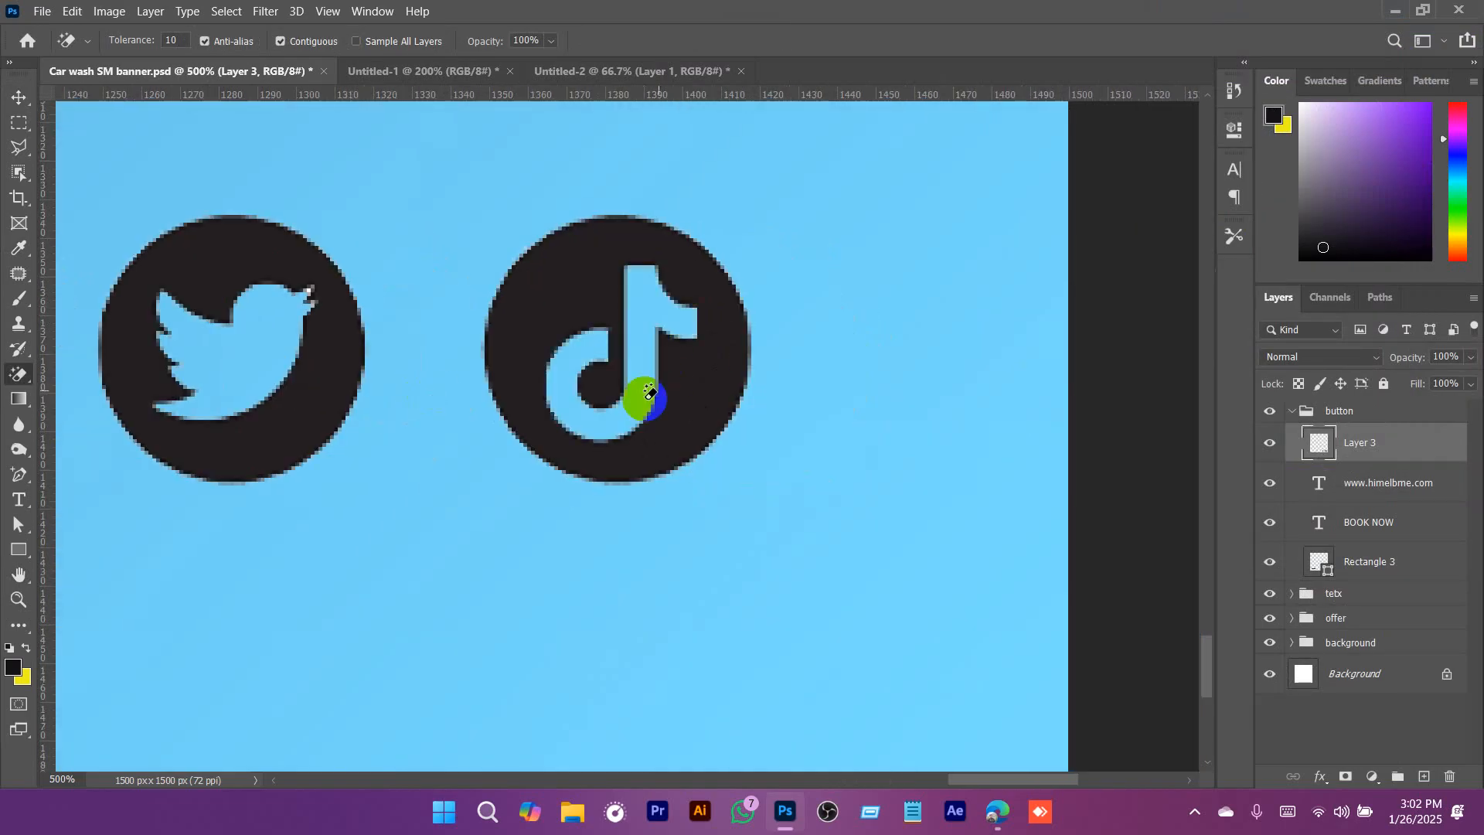
pyautogui.scroll(-4, 625, 391)
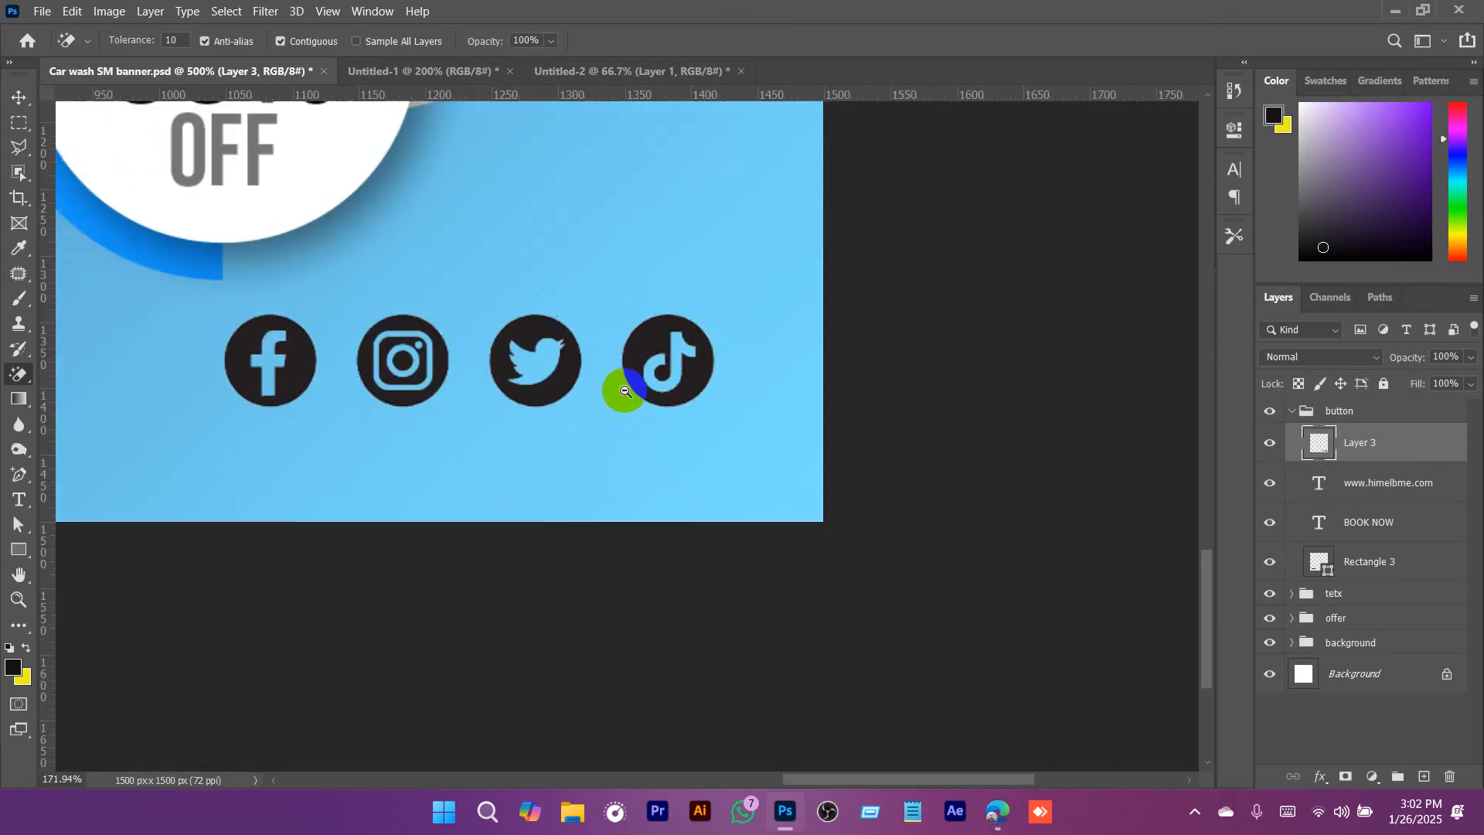
# Apply a dark blue #0a416c Color Overlay, sampled from the BOOK NOW button, to the social icon layer.
pyautogui.rightClick(1397, 448)
pyautogui.click(1154, 15)
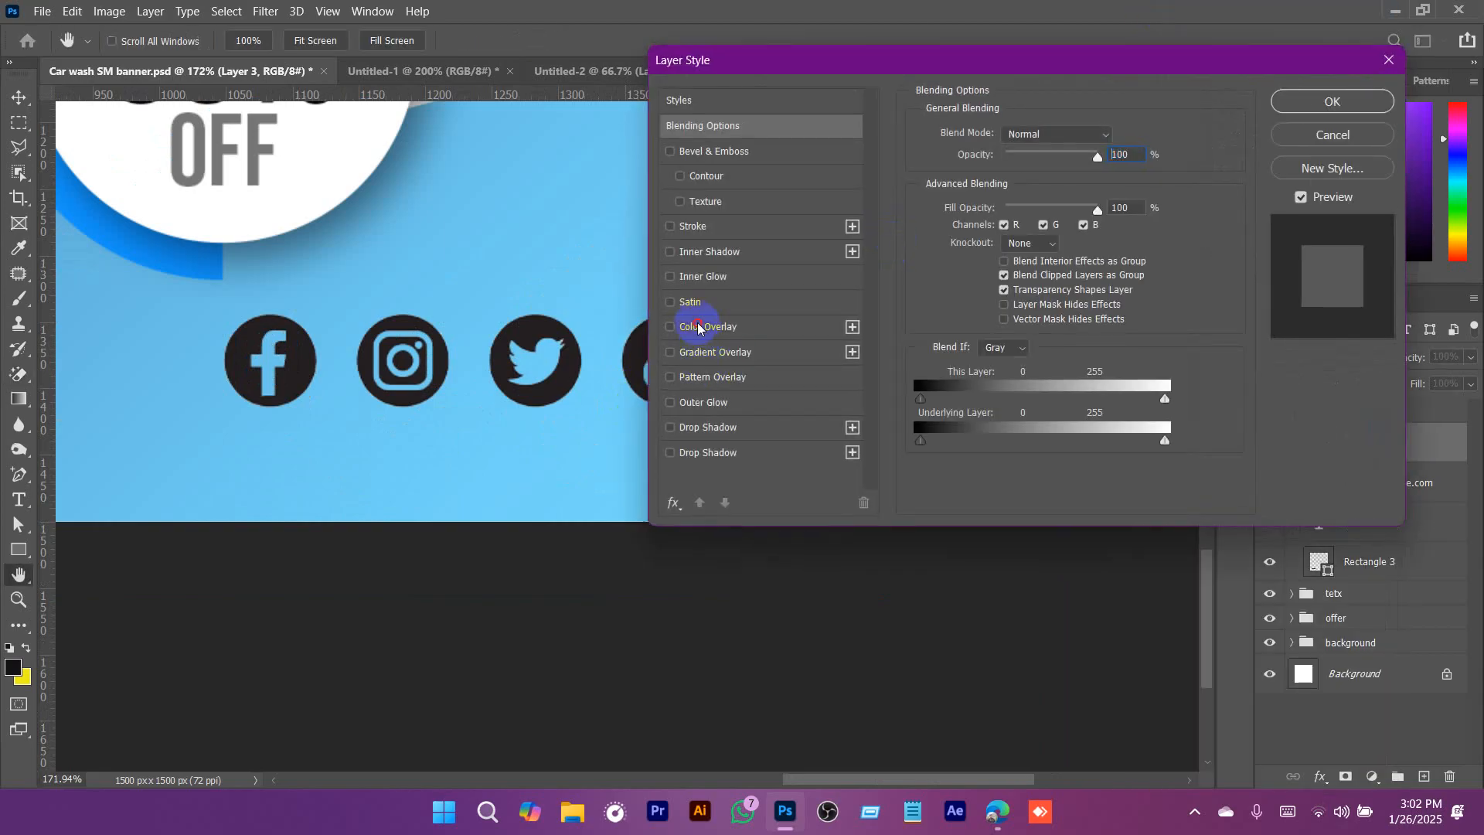
pyautogui.click(695, 326)
pyautogui.click(1113, 136)
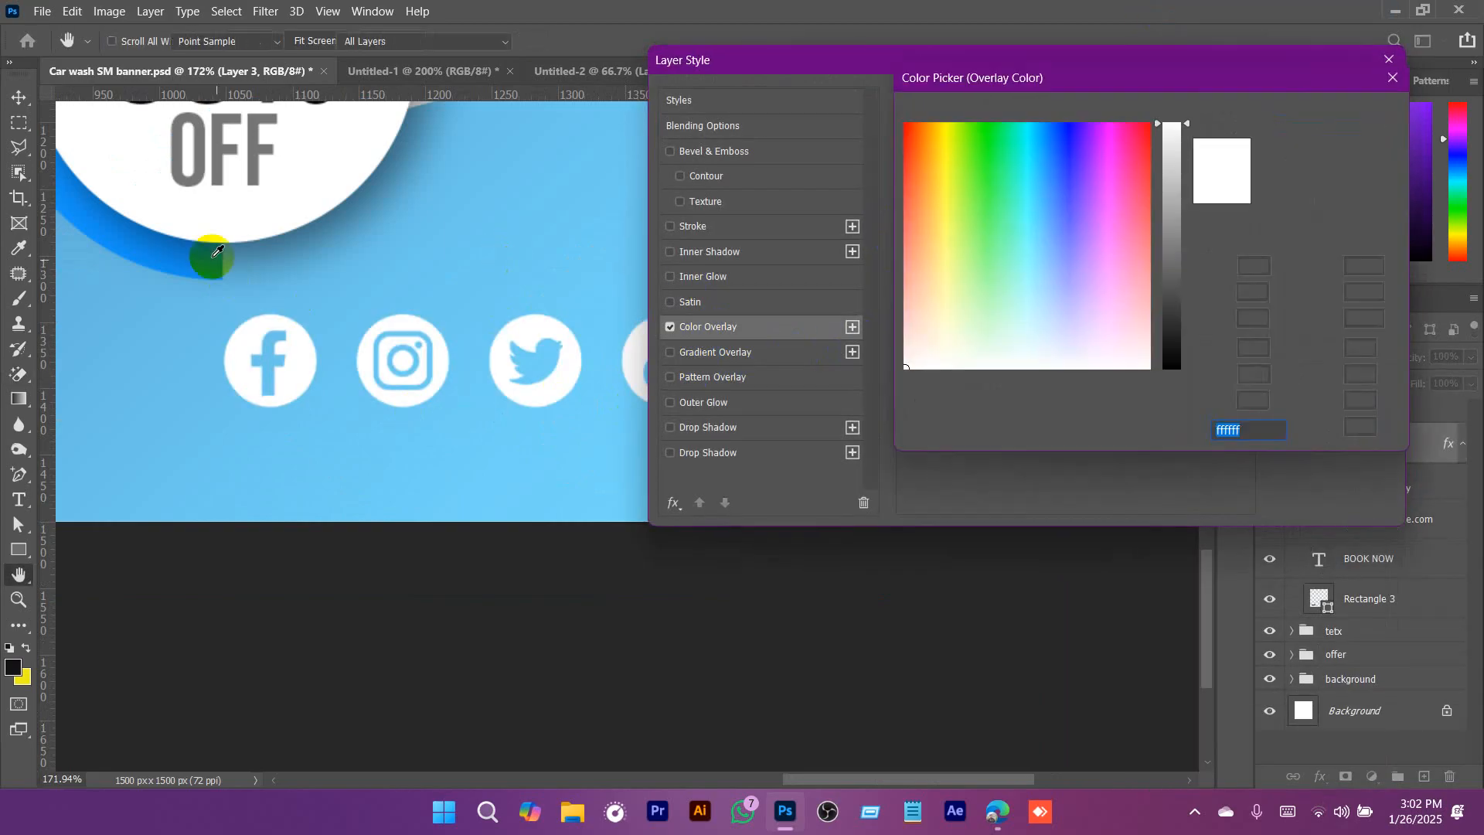
pyautogui.click(179, 260)
pyautogui.scroll(-5, 502, 334)
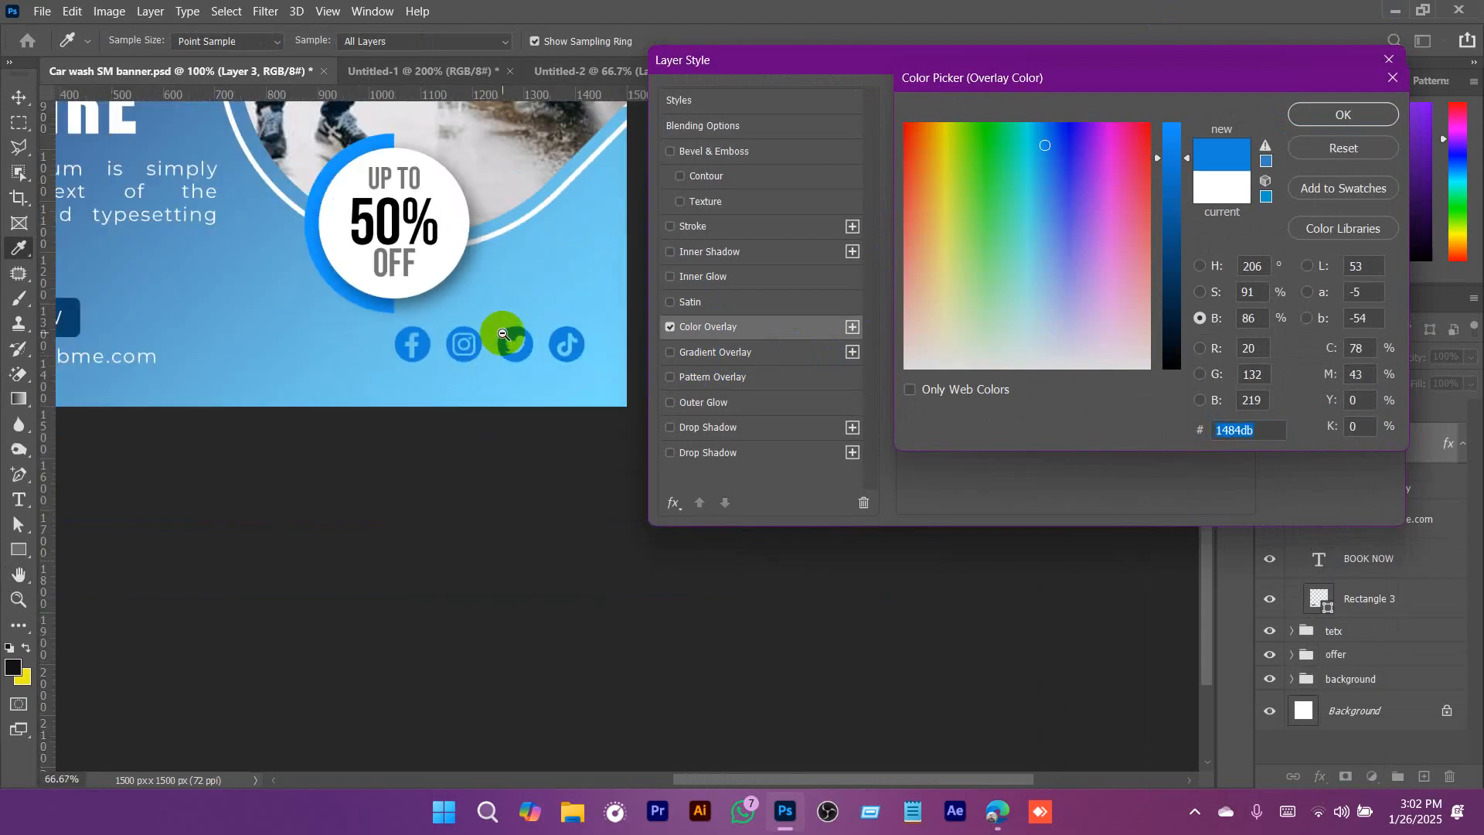
pyautogui.click(509, 656)
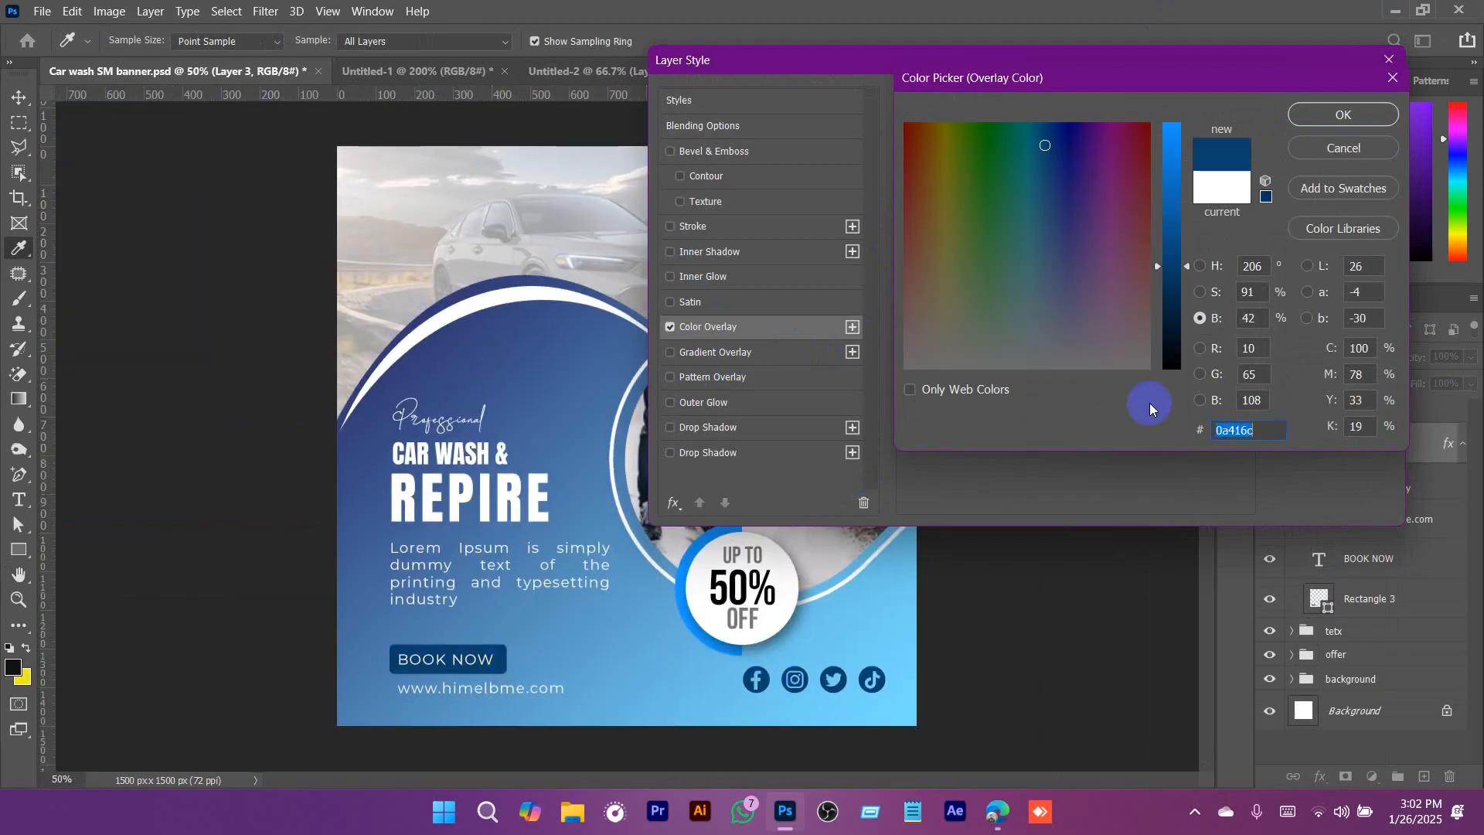
pyautogui.click(1331, 116)
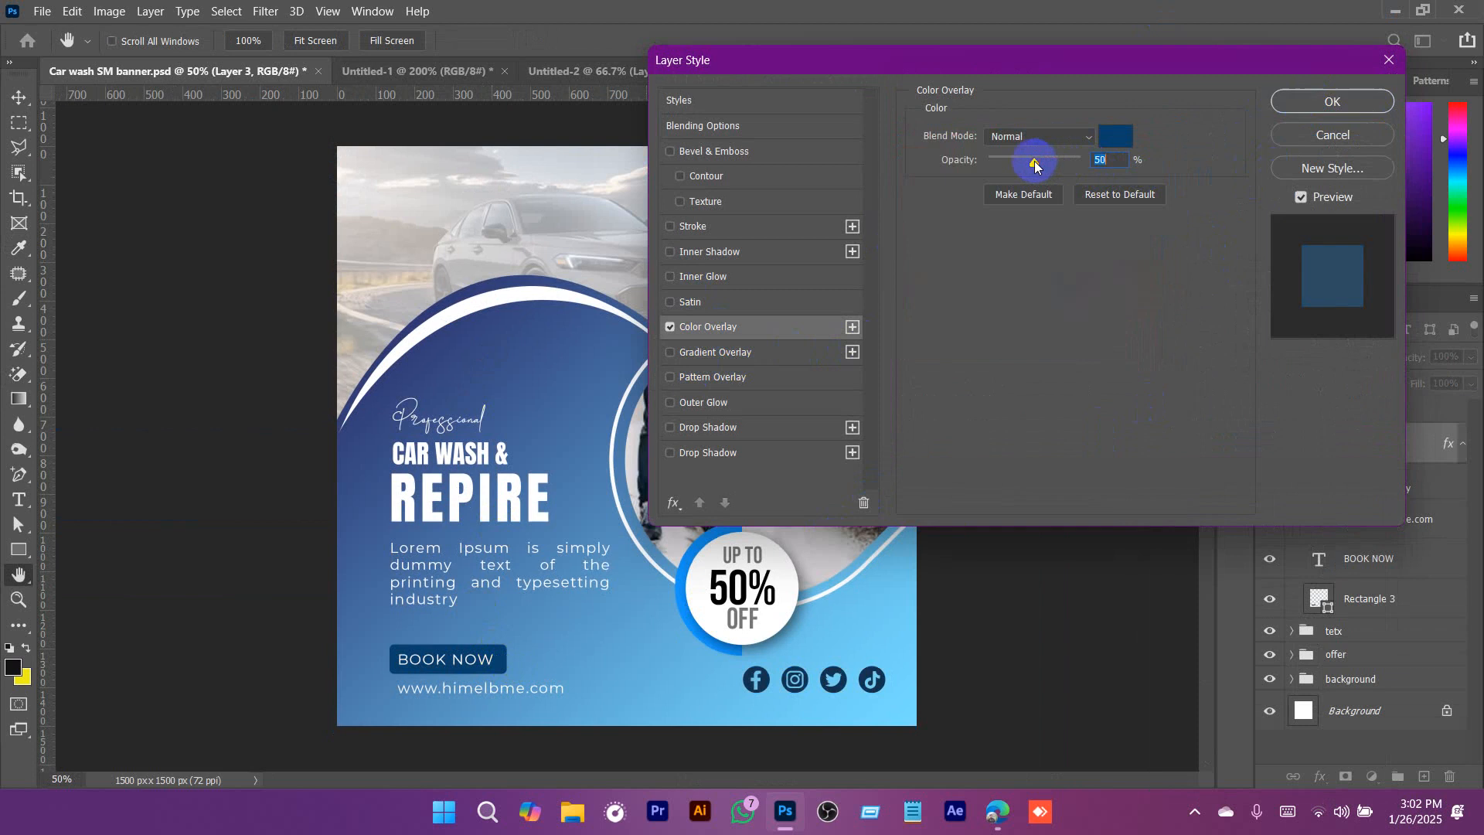
pyautogui.click(1331, 101)
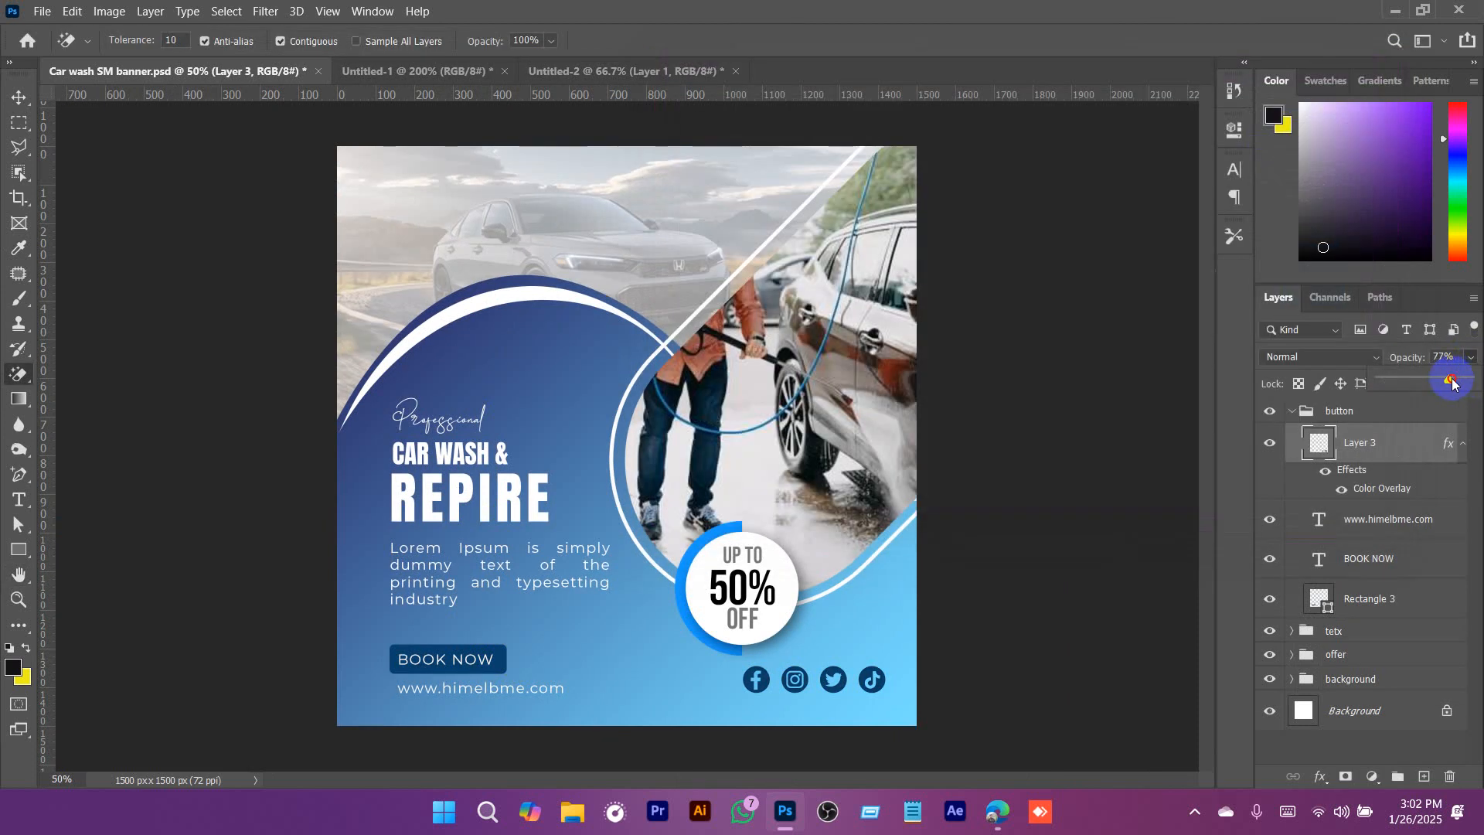
# Lower the social icon layer's opacity to 53% and collapse the button group.
pyautogui.moveTo(1427, 379); pyautogui.dragTo(1426, 378)
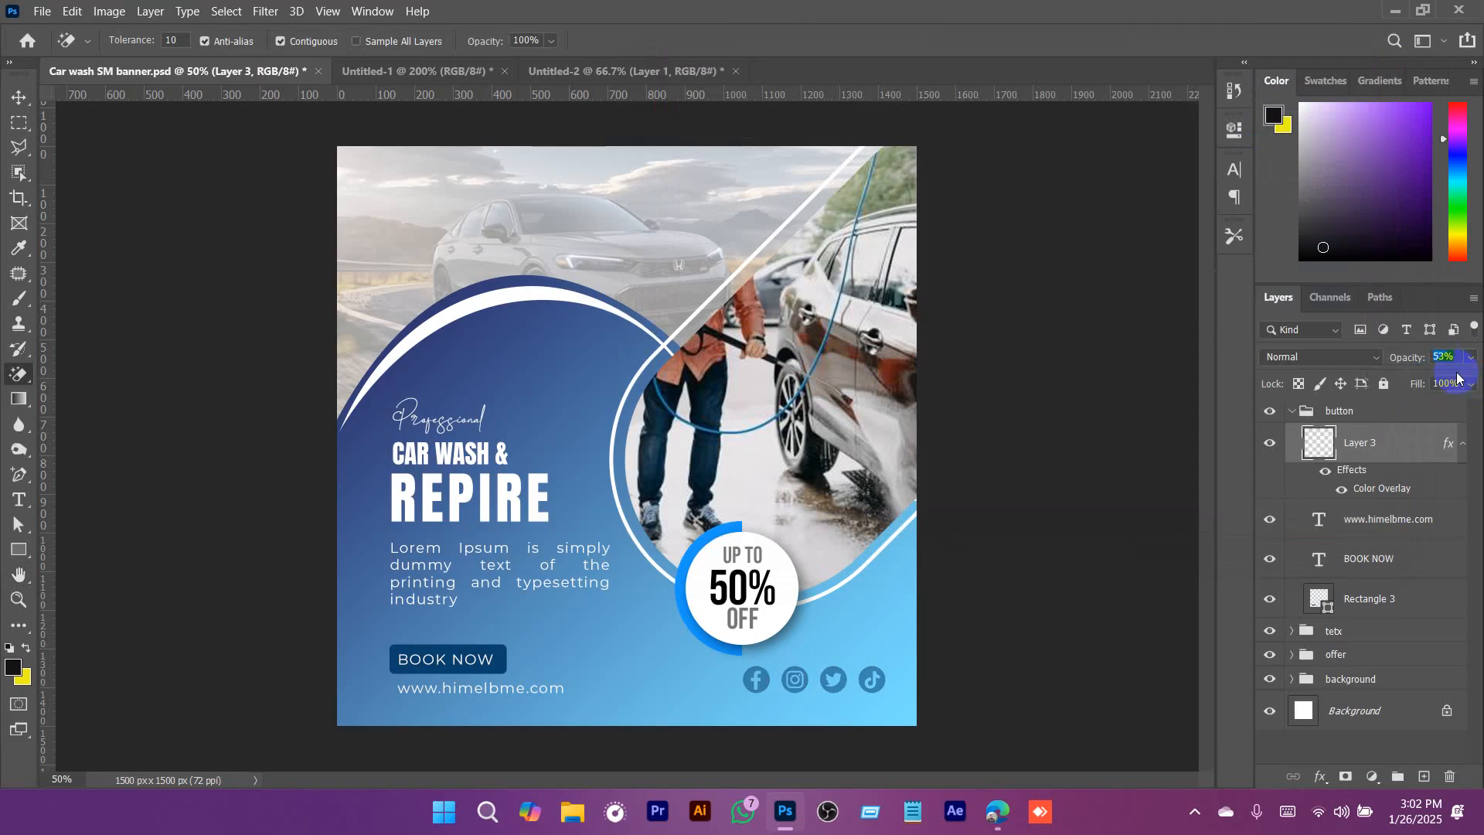
pyautogui.click(1292, 411)
pyautogui.click(1325, 654)
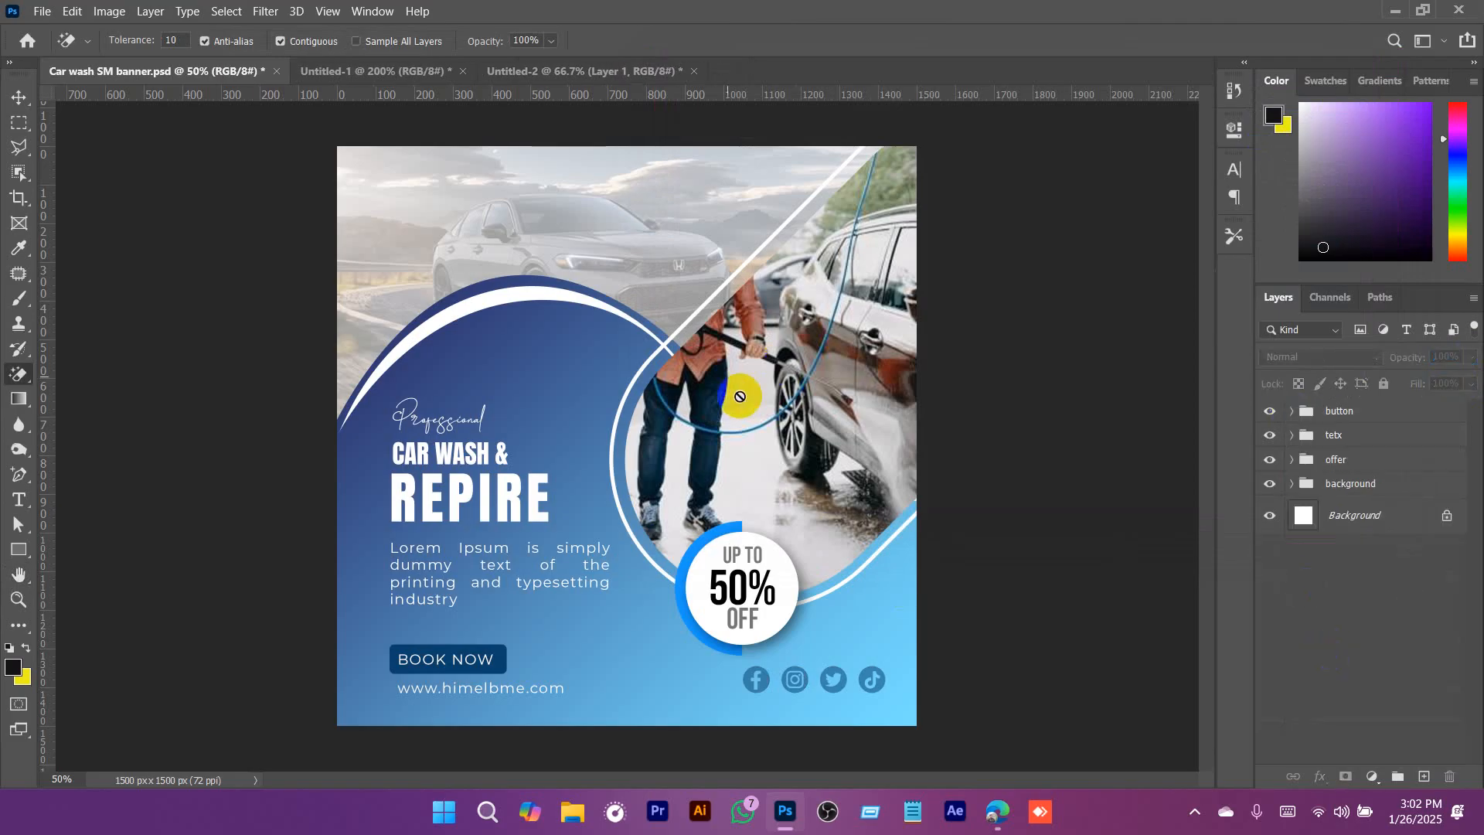
# Switch to the browser and search Google Images for "car wash company logo".
pyautogui.click(997, 812)
pyautogui.moveTo(454, 156); pyautogui.dragTo(3, 161)
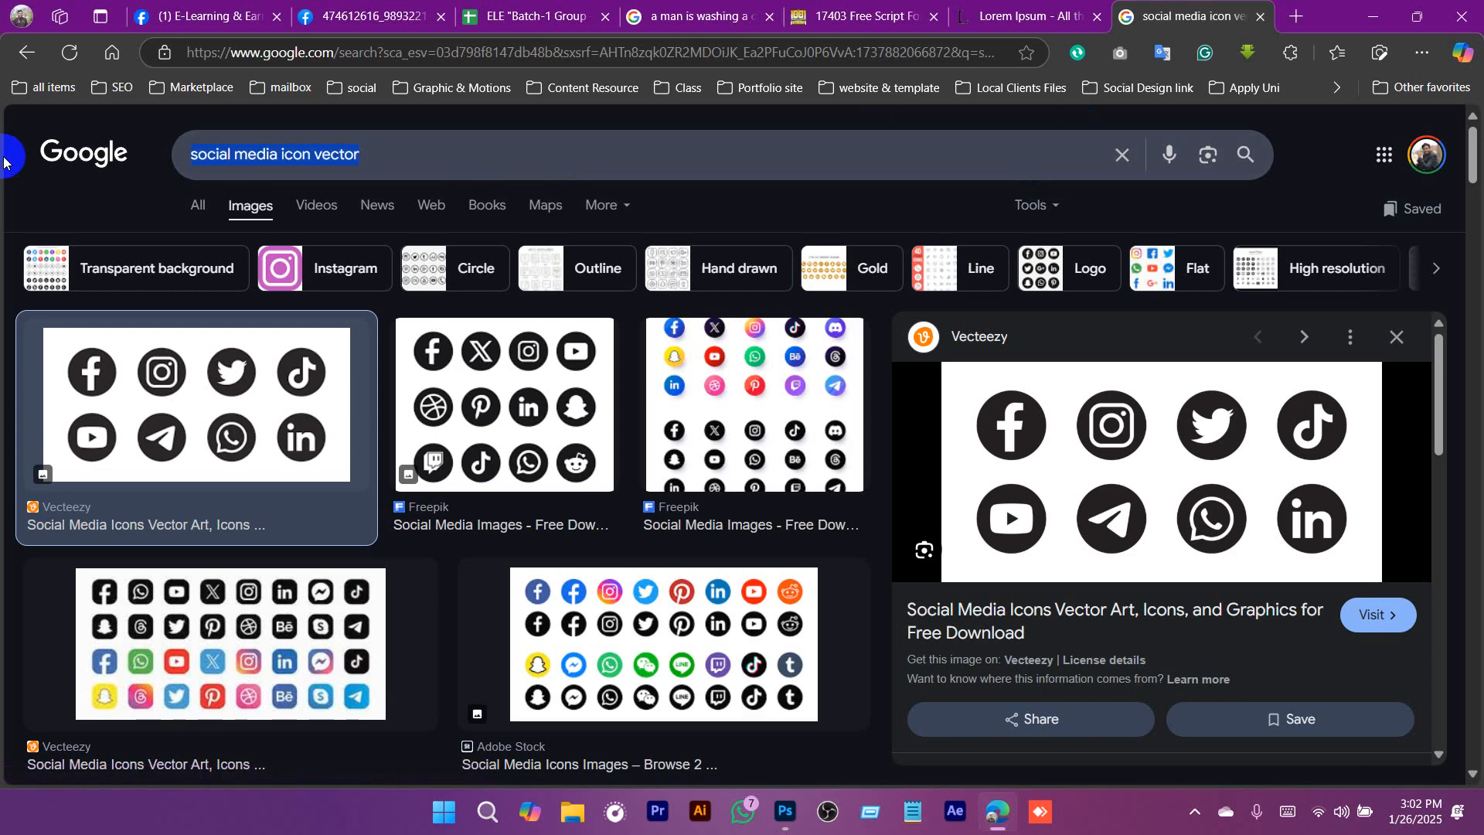
pyautogui.write('car wash co')
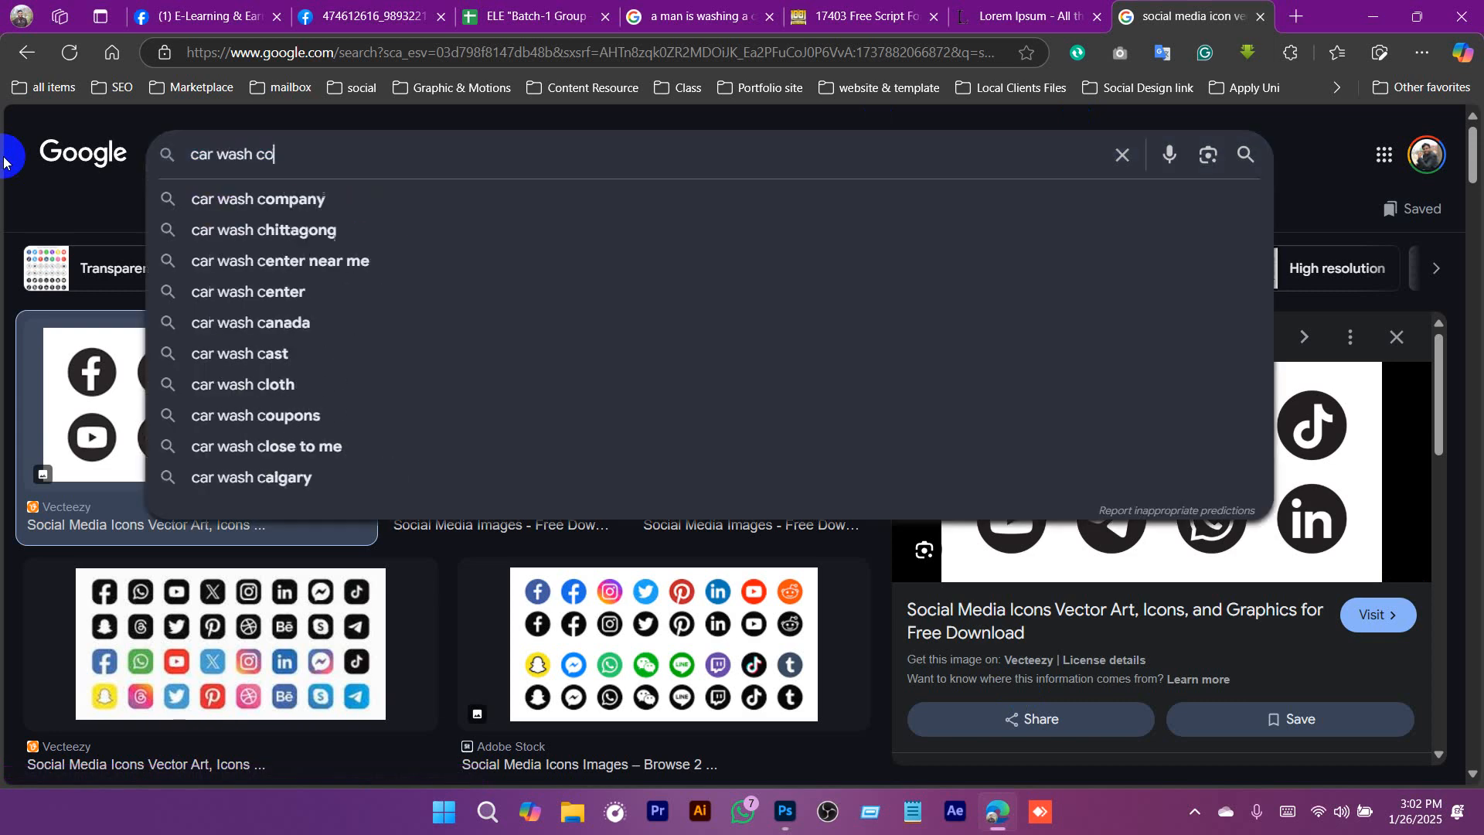
pyautogui.write('mpany logo')
pyautogui.press('Return')
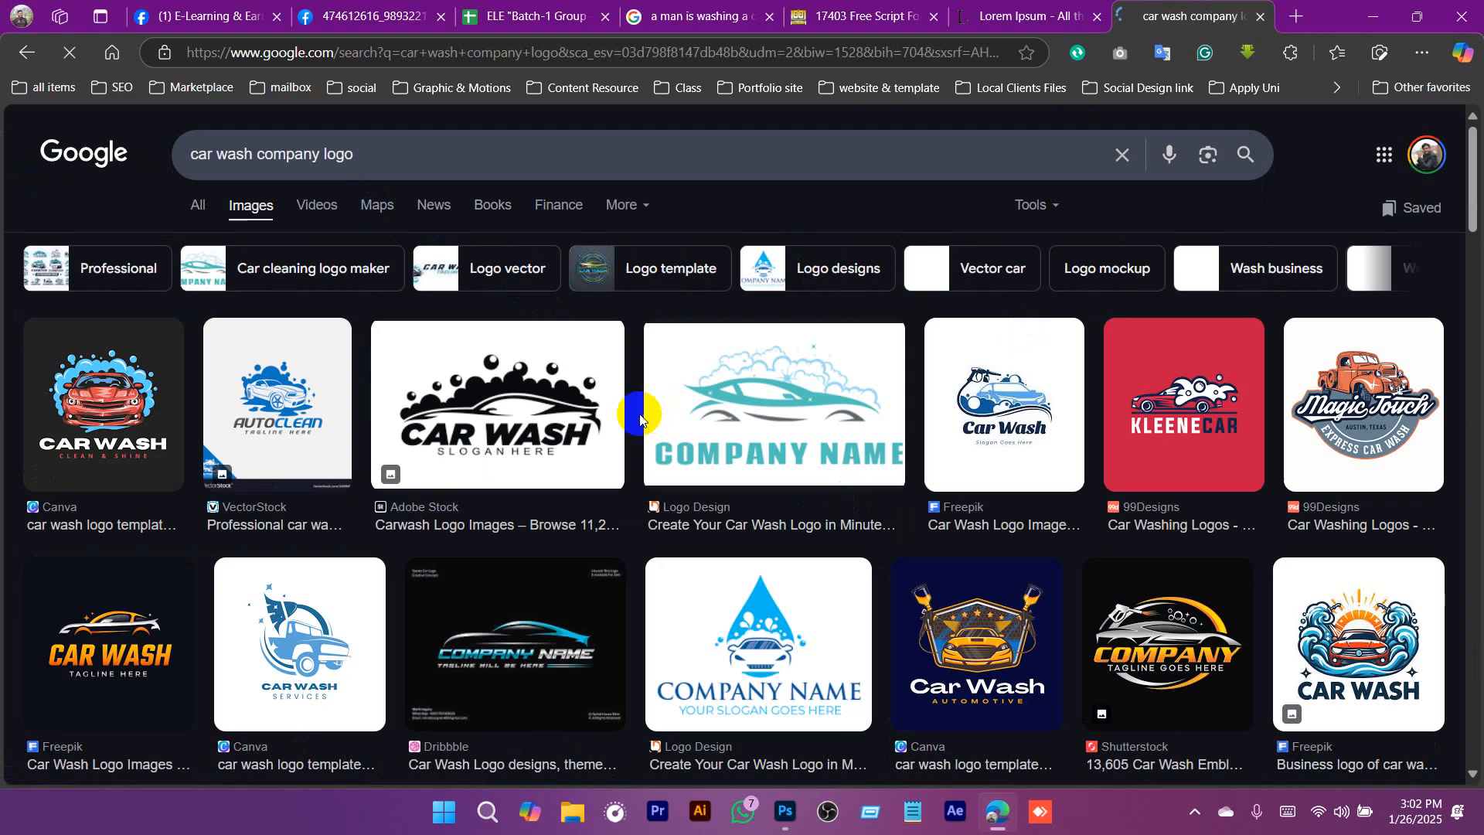
# Open the Canva result with the blue truck "CAR WASH SERVICES" logo and copy its image.
pyautogui.scroll(-2, 423, 473)
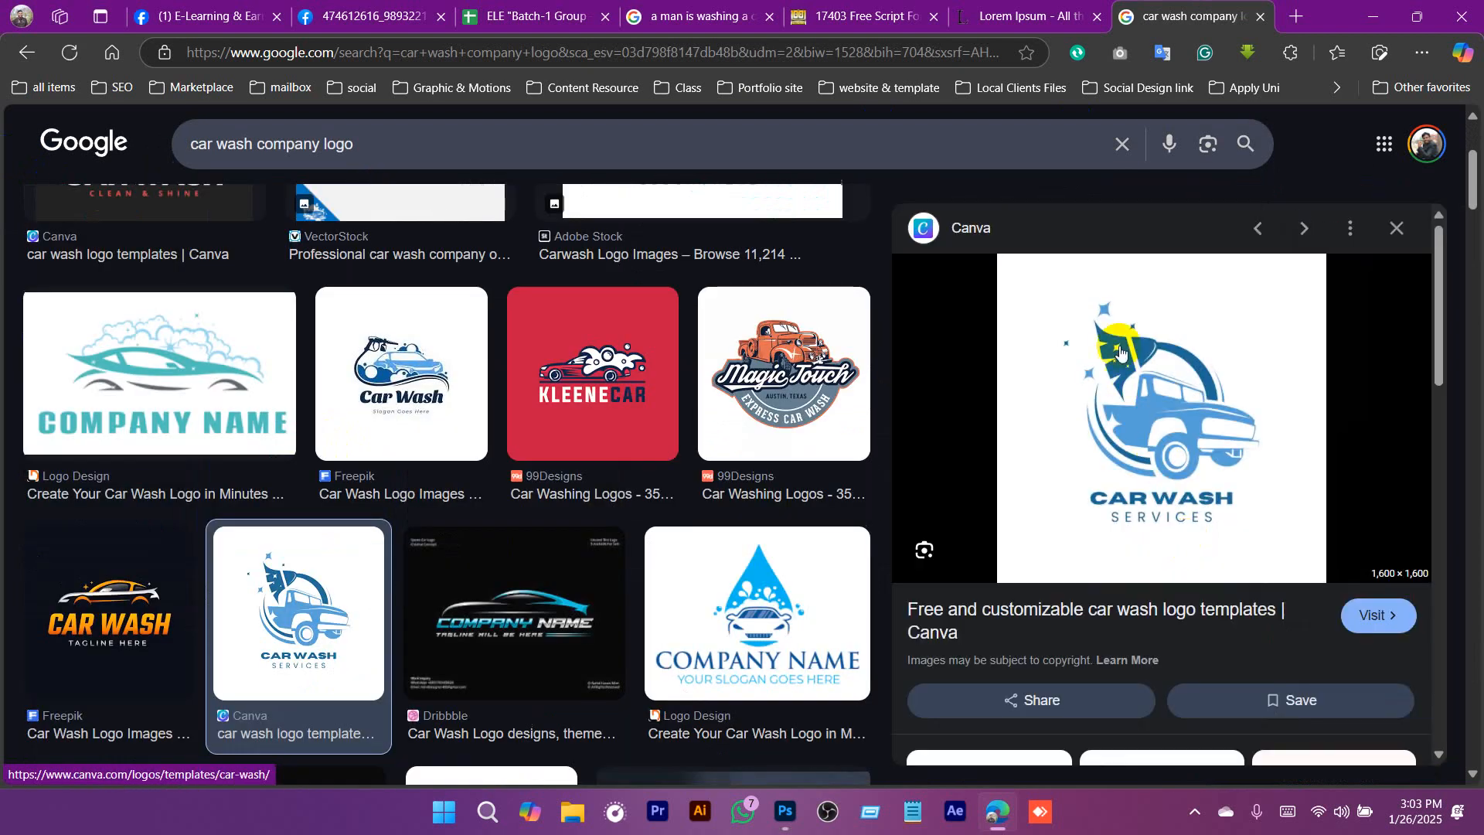
pyautogui.rightClick(1120, 353)
pyautogui.click(839, 433)
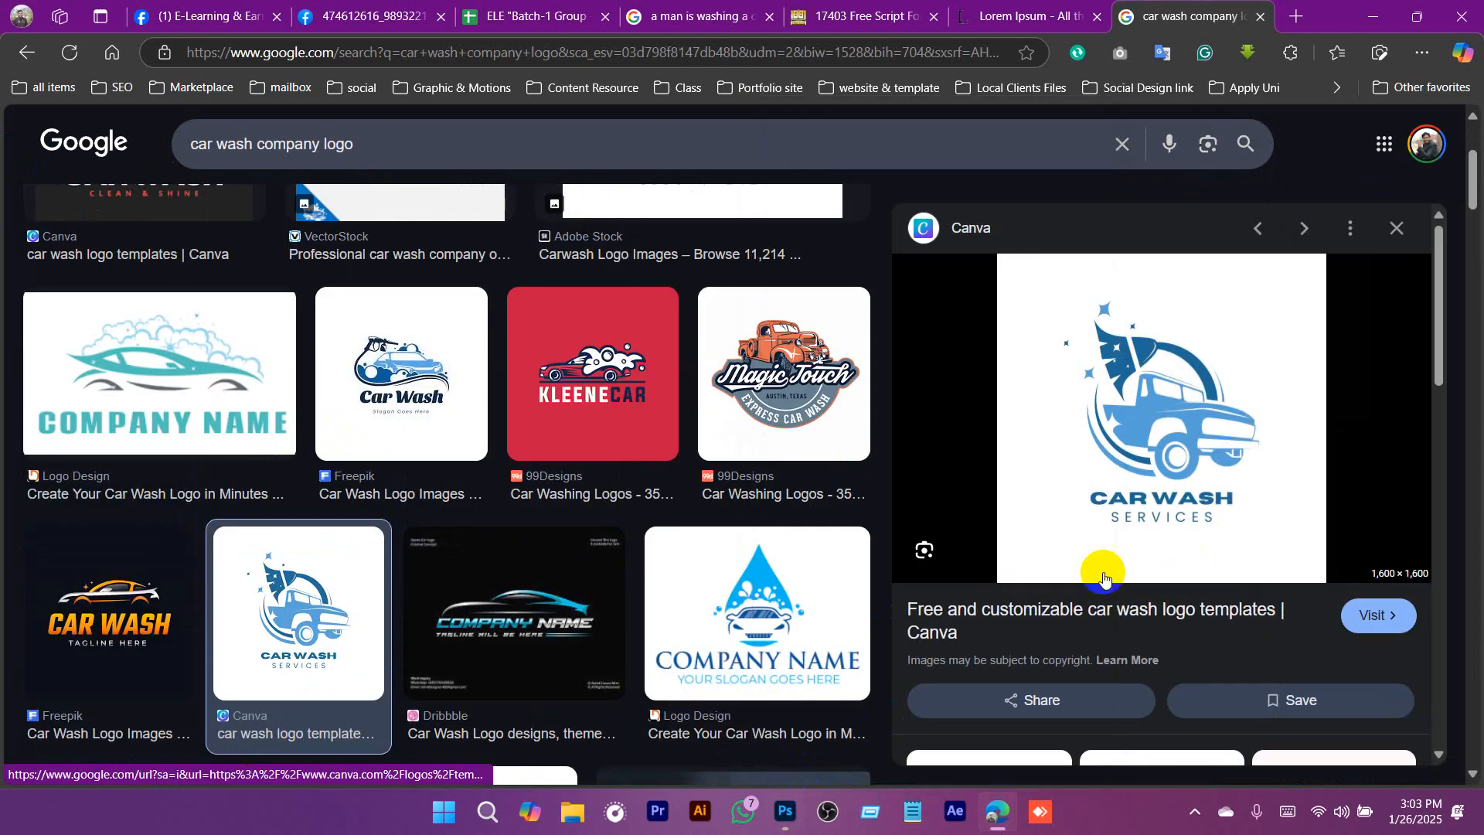
# Return to Photoshop, create a group named "logo" above the button group and paste the copied logo into it.
pyautogui.click(785, 811)
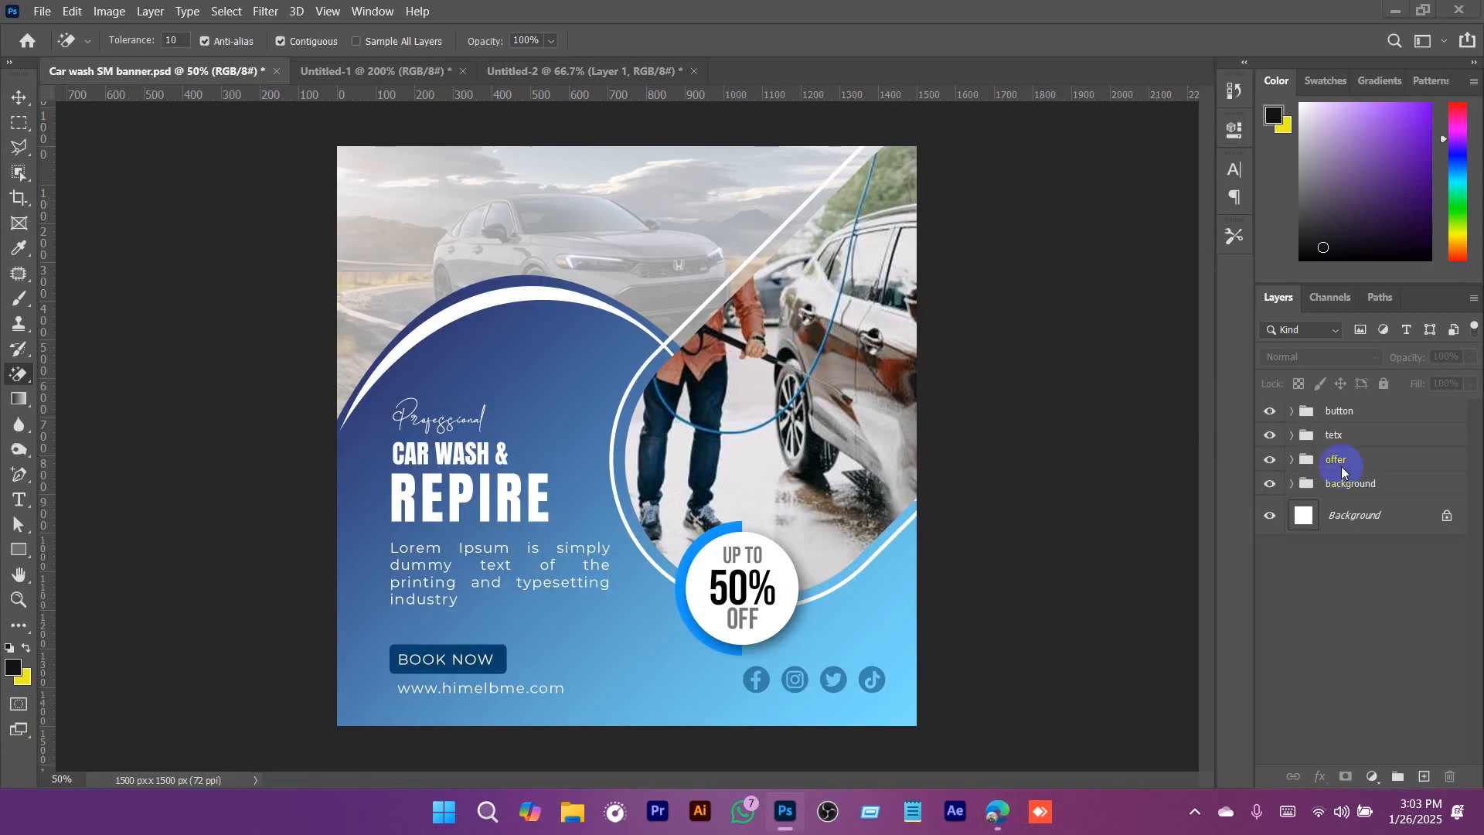
pyautogui.click(1343, 408)
pyautogui.click(1397, 776)
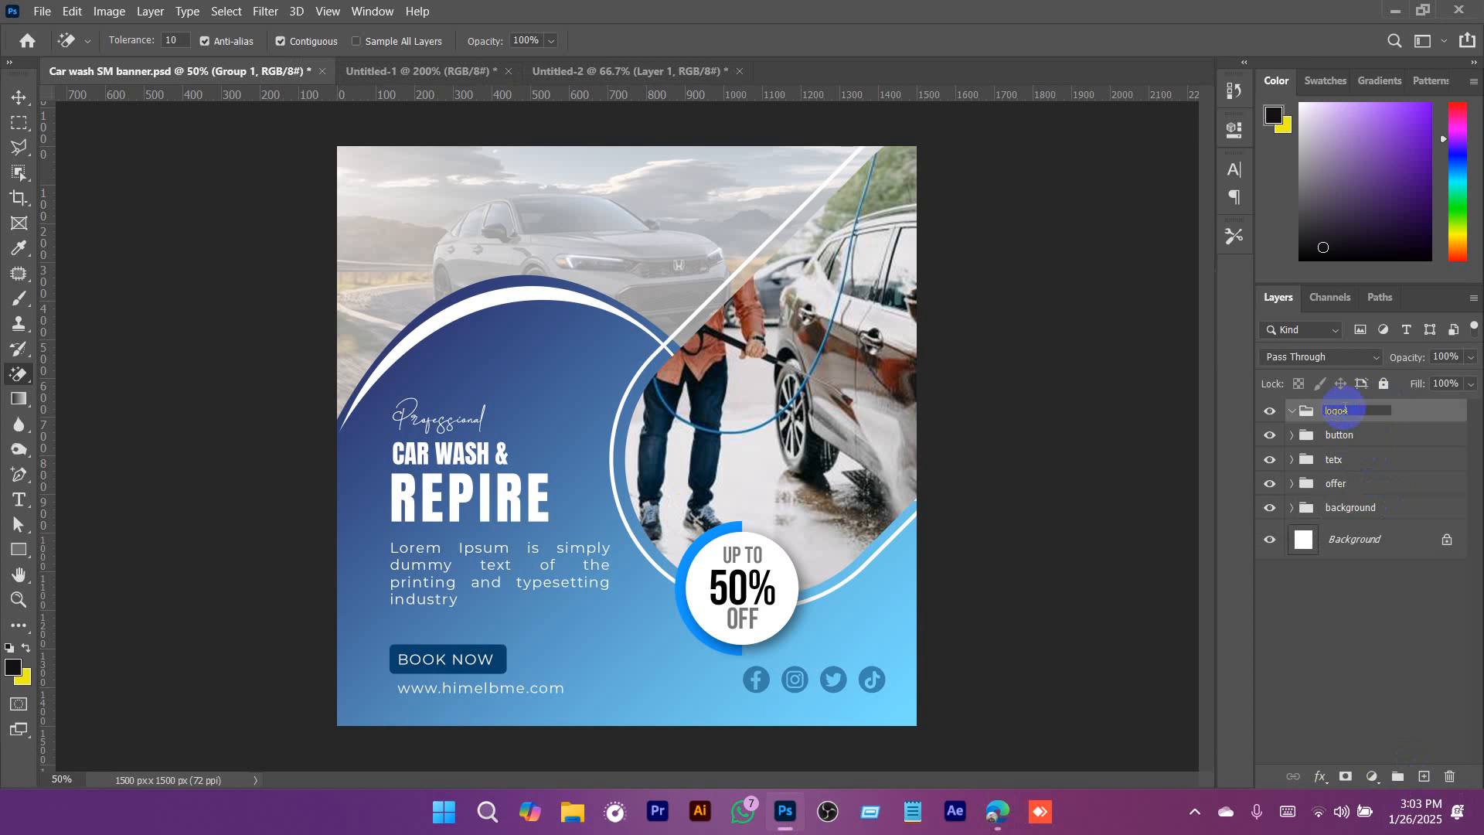
pyautogui.hotkey('ctrl', 'v')
# Erase the logo's white background and the white areas inside the truck with the Magic Eraser.
pyautogui.press('v')
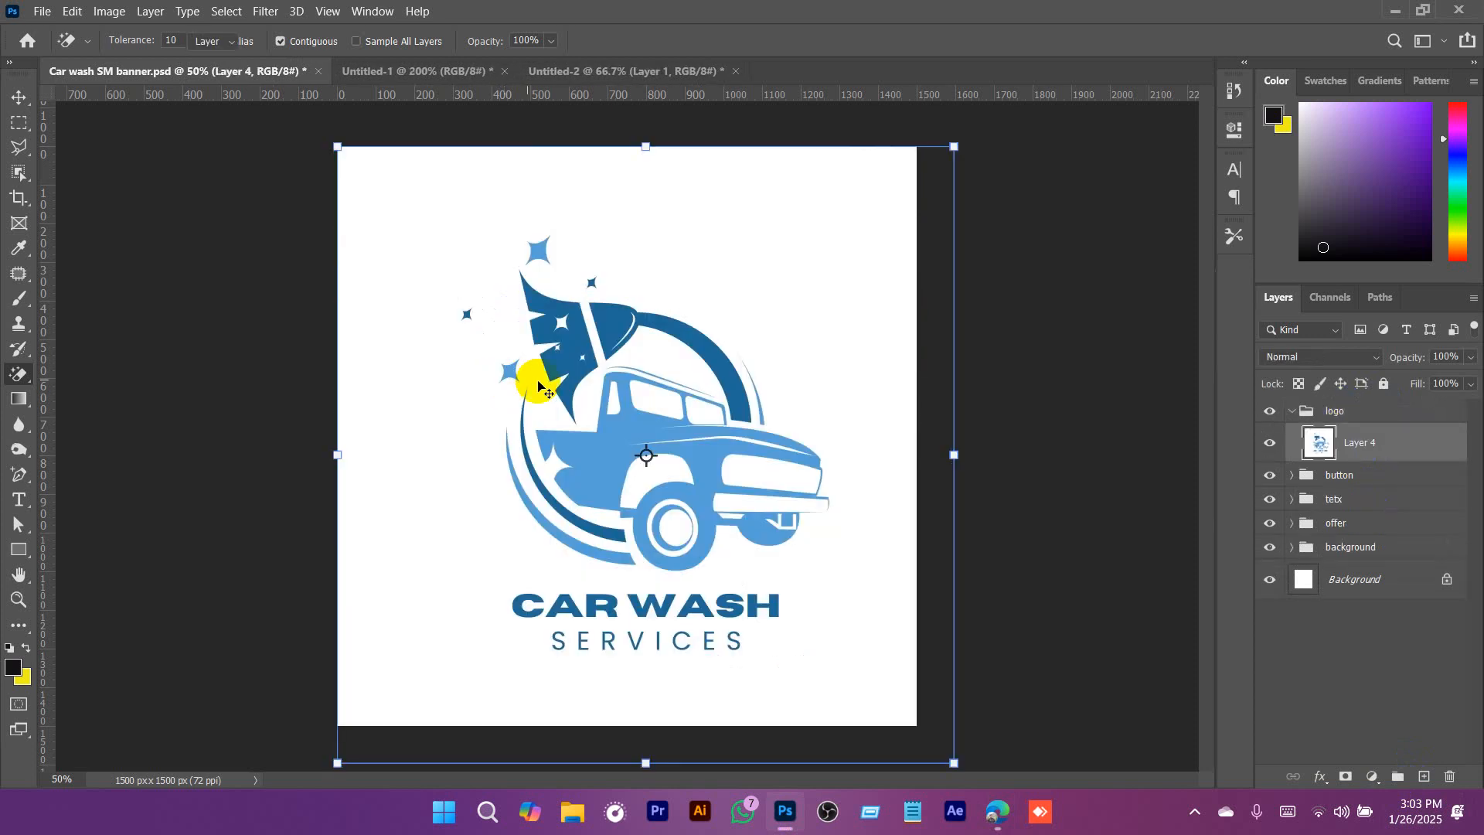
pyautogui.click(576, 172)
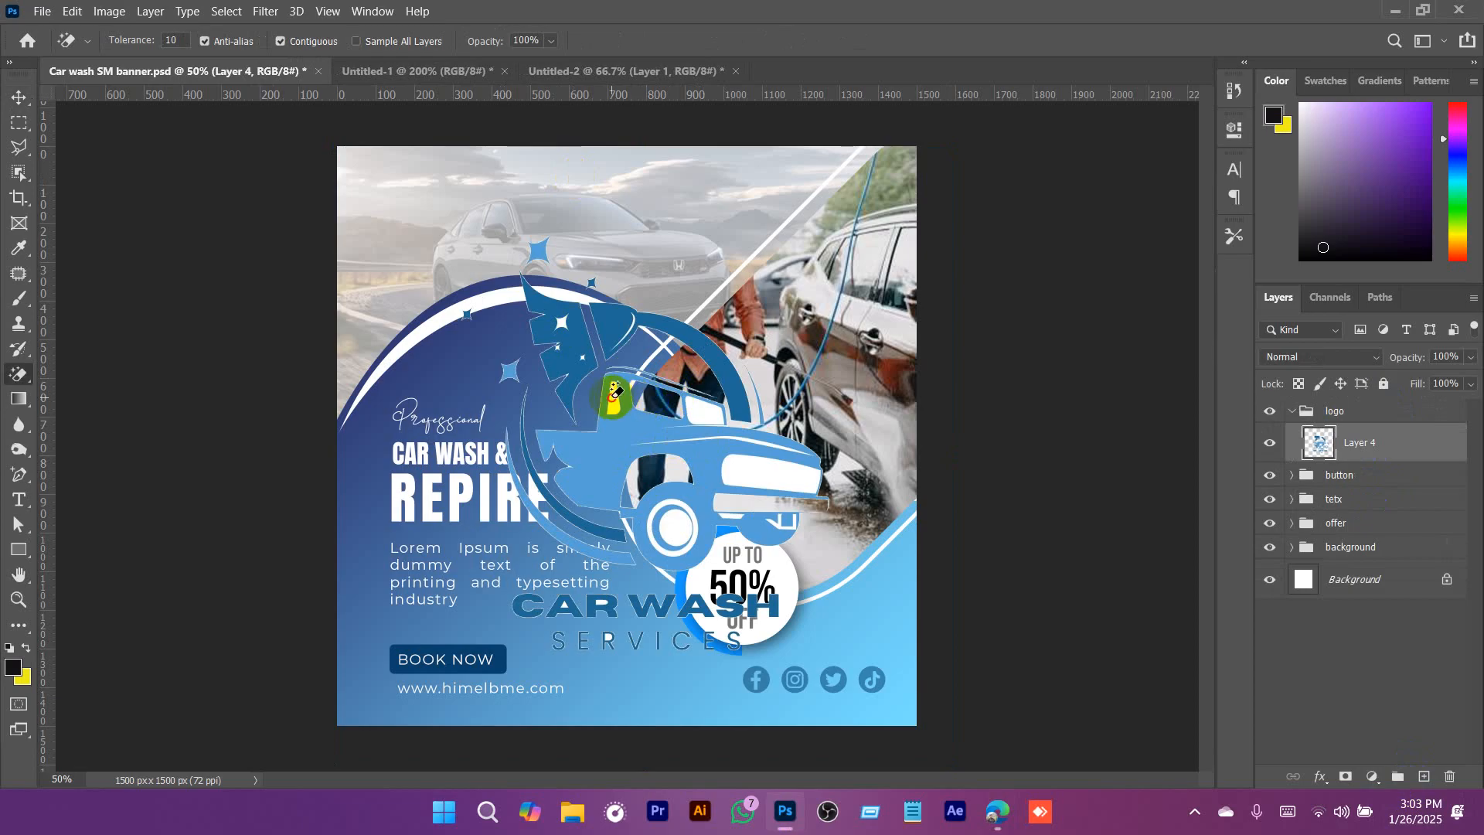
pyautogui.click(742, 475)
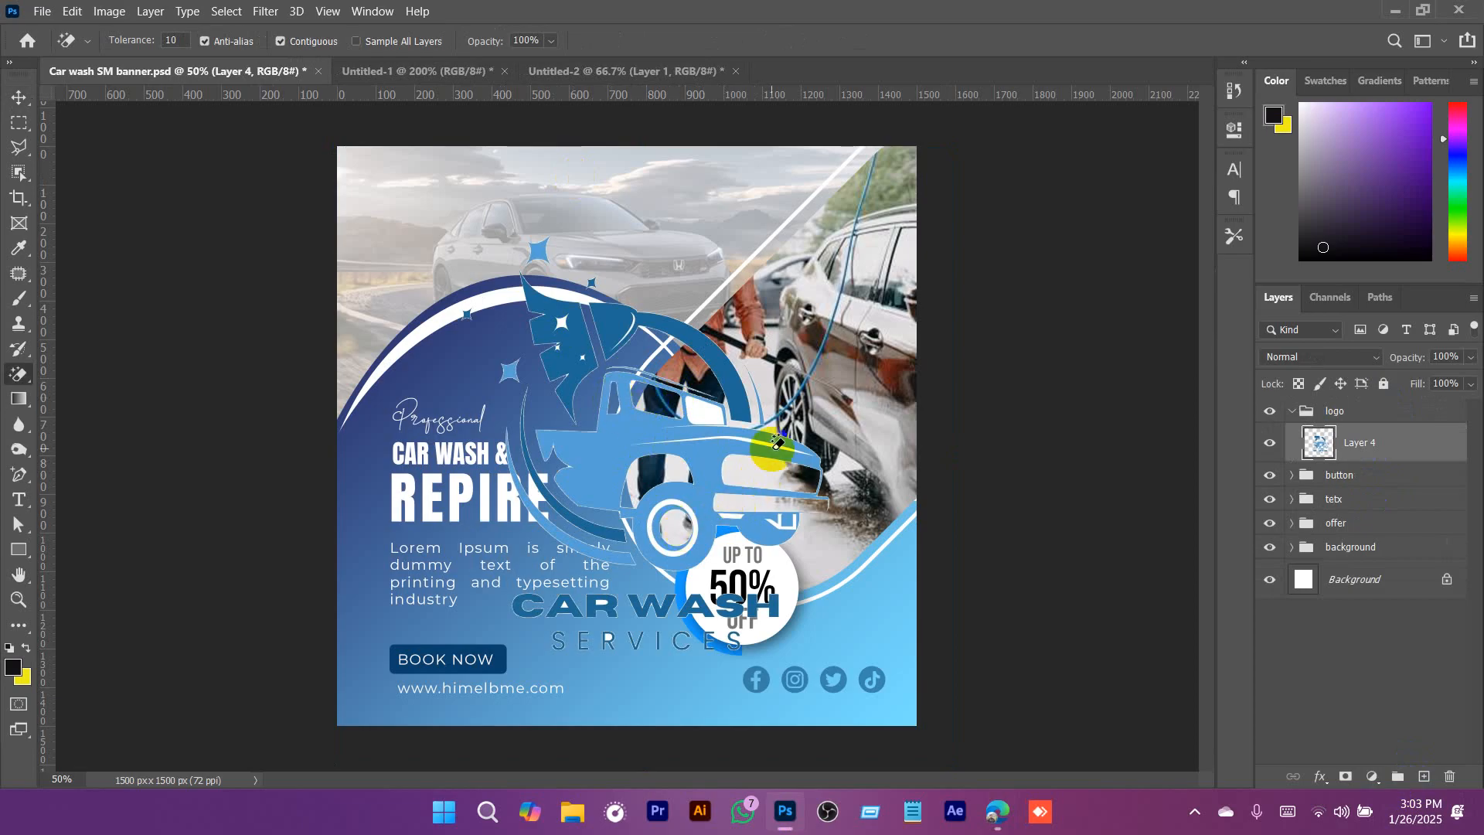
# Scale the car wash logo down and place it in the banner's upper-left corner.
pyautogui.hotkey('ctrl', 't')
pyautogui.moveTo(950, 142); pyautogui.dragTo(800, 403)
pyautogui.moveTo(717, 554); pyautogui.dragTo(474, 248)
pyautogui.moveTo(422, 194)
pyautogui.mouseDown()
pyautogui.moveTo(427, 225)
pyautogui.moveTo(474, 275)
pyautogui.moveTo(446, 273)
pyautogui.mouseUp()
pyautogui.press('Return')
# Erase the leftover white strips beside and below the logo and nudge the logo slightly down and right.
pyautogui.press('e')
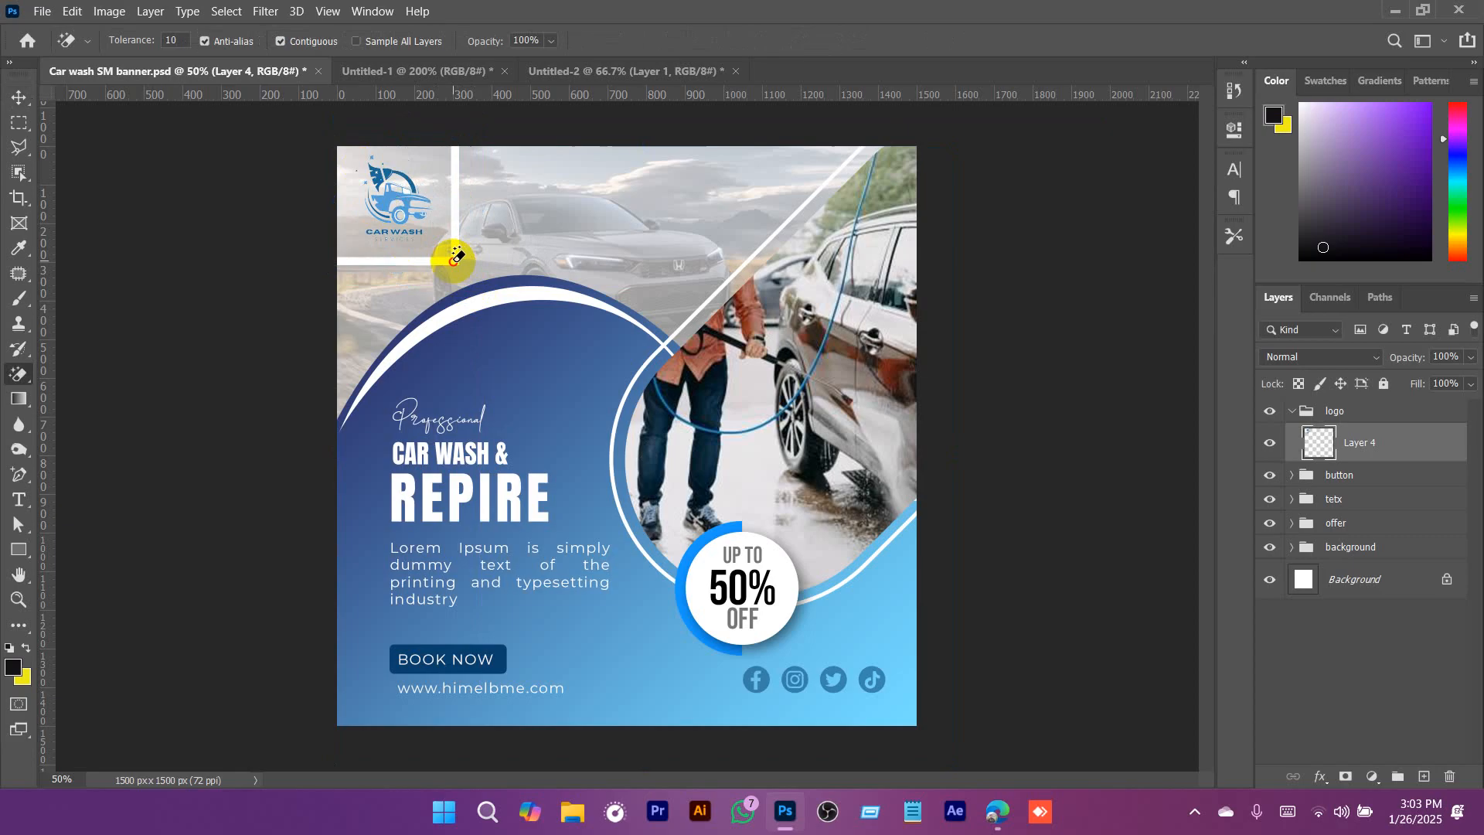
pyautogui.click(456, 255)
pyautogui.press('v')
pyautogui.moveTo(413, 219); pyautogui.dragTo(418, 223)
pyautogui.press('e')
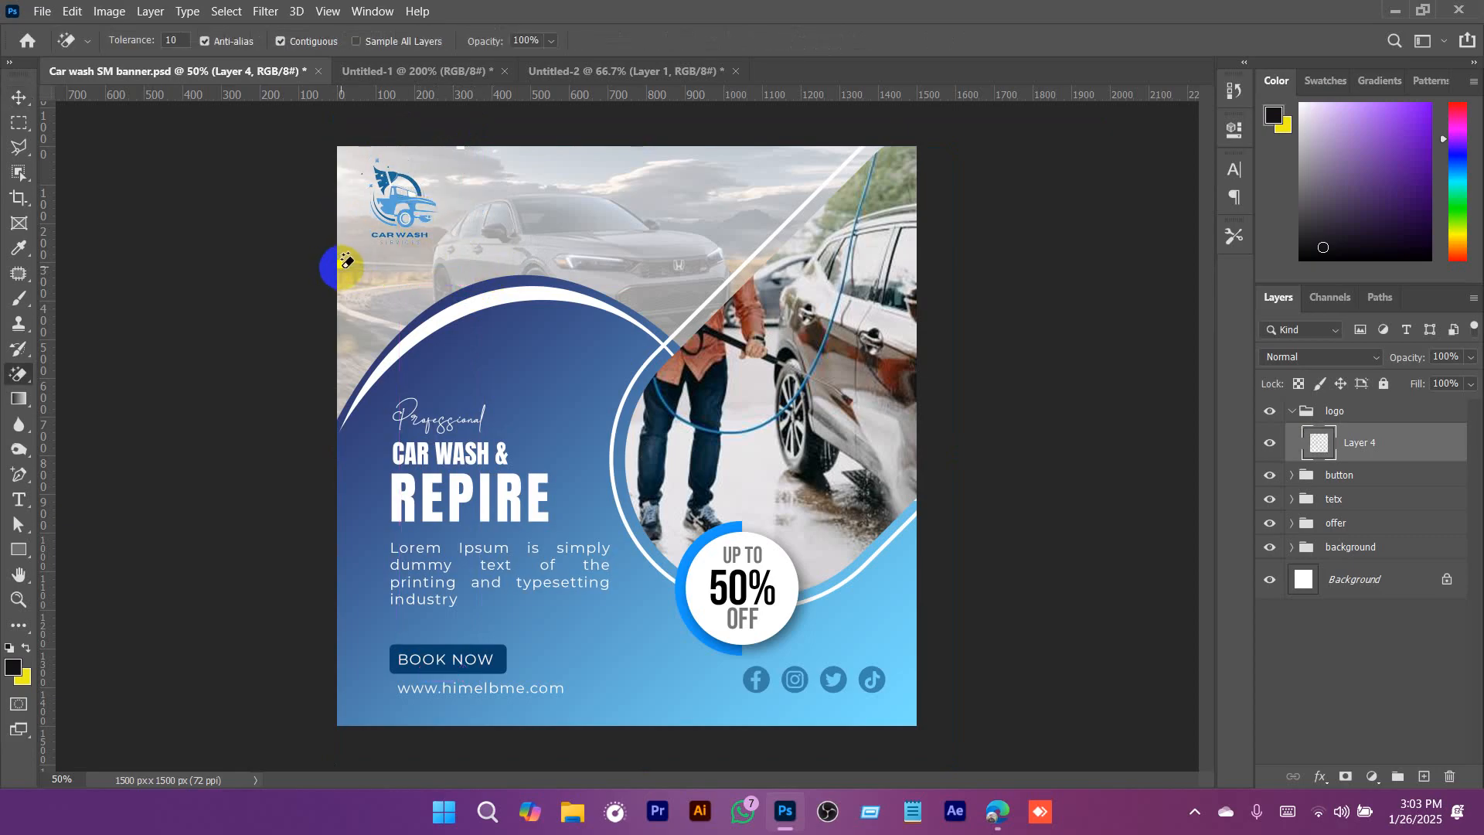